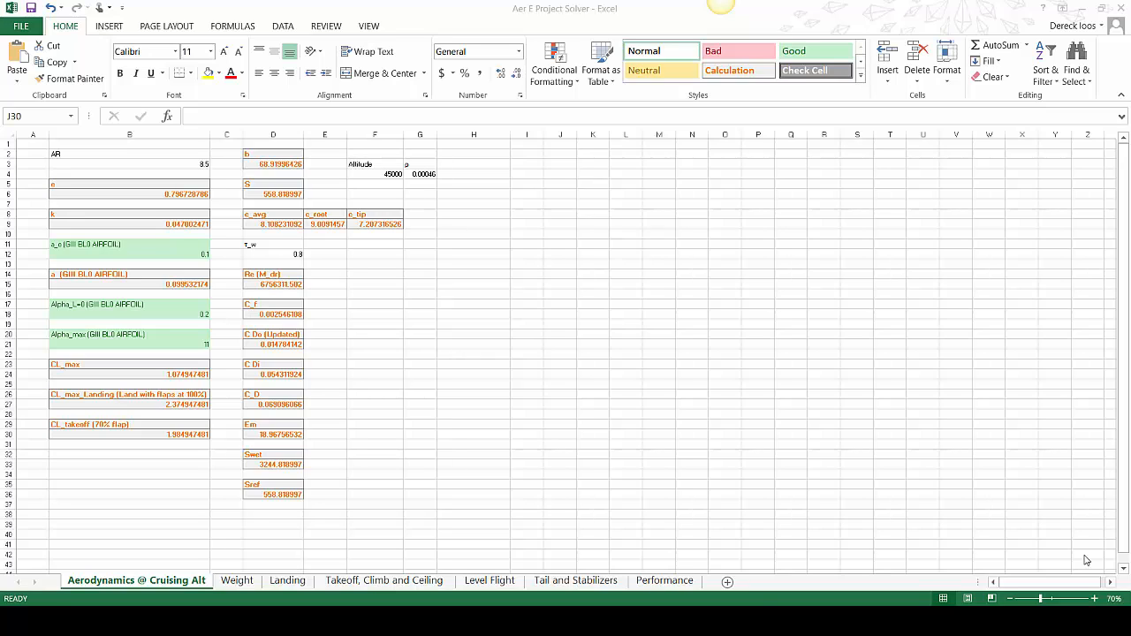
# Review the Weight, Landing, Takeoff, Climb and Ceiling, Level Flight, Tail and Stabilizers, and Performance sheets in turn
pyautogui.click(239, 580)
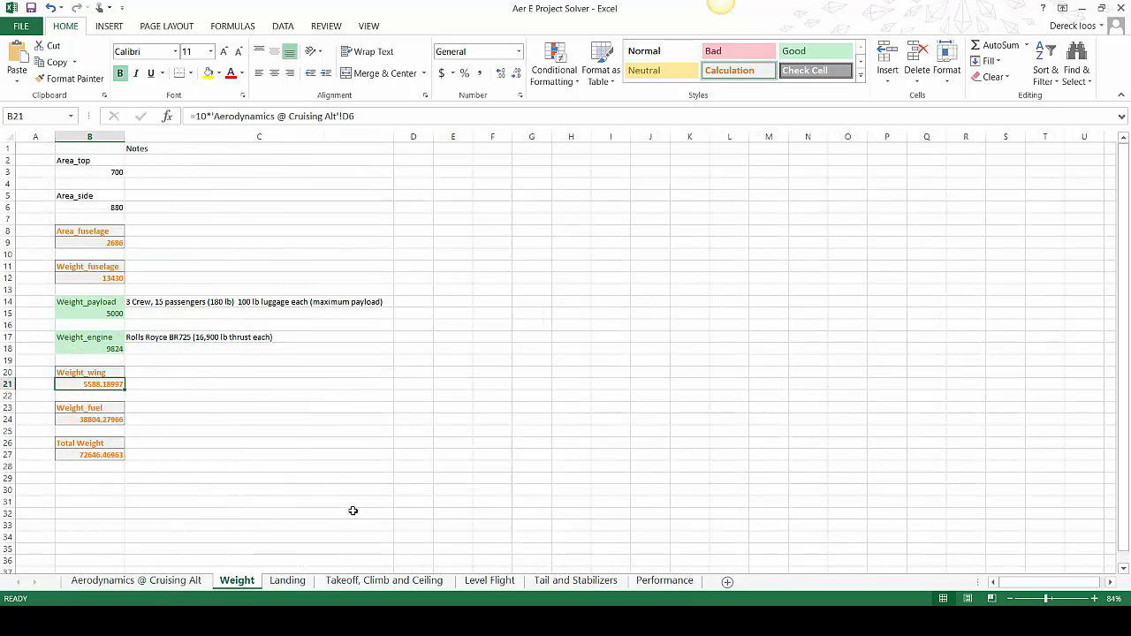
pyautogui.click(287, 581)
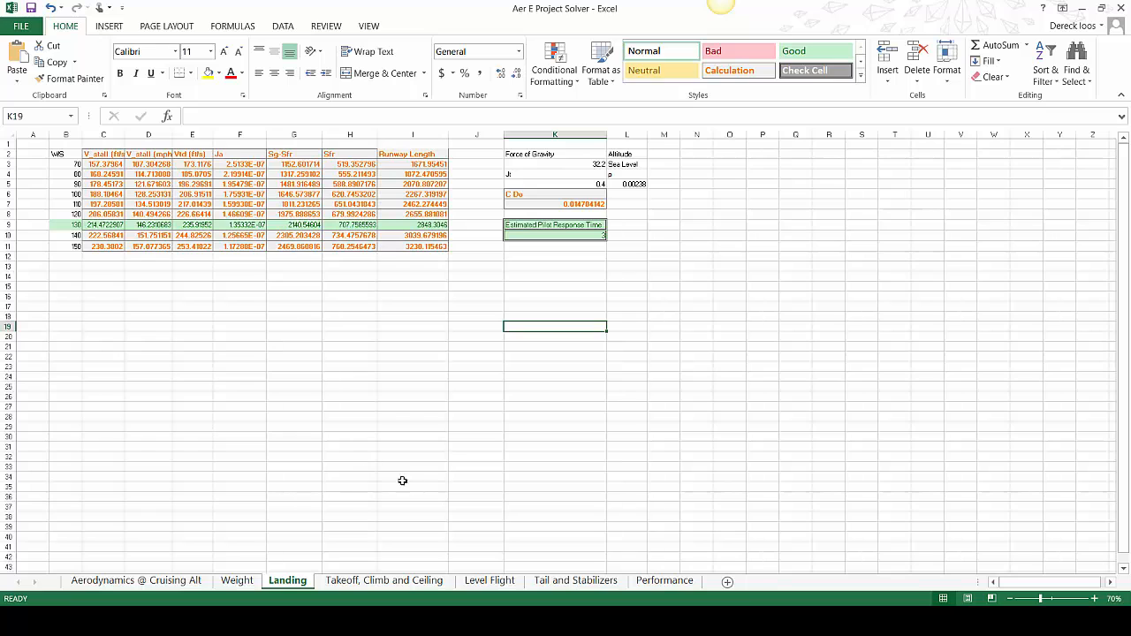
pyautogui.click(380, 581)
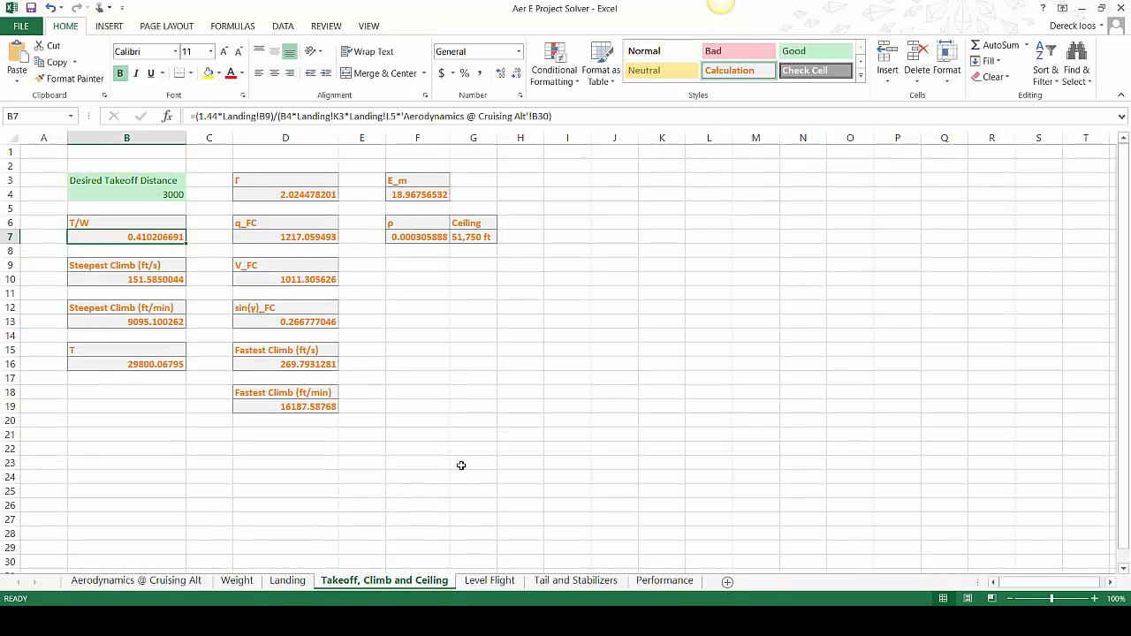
pyautogui.click(491, 581)
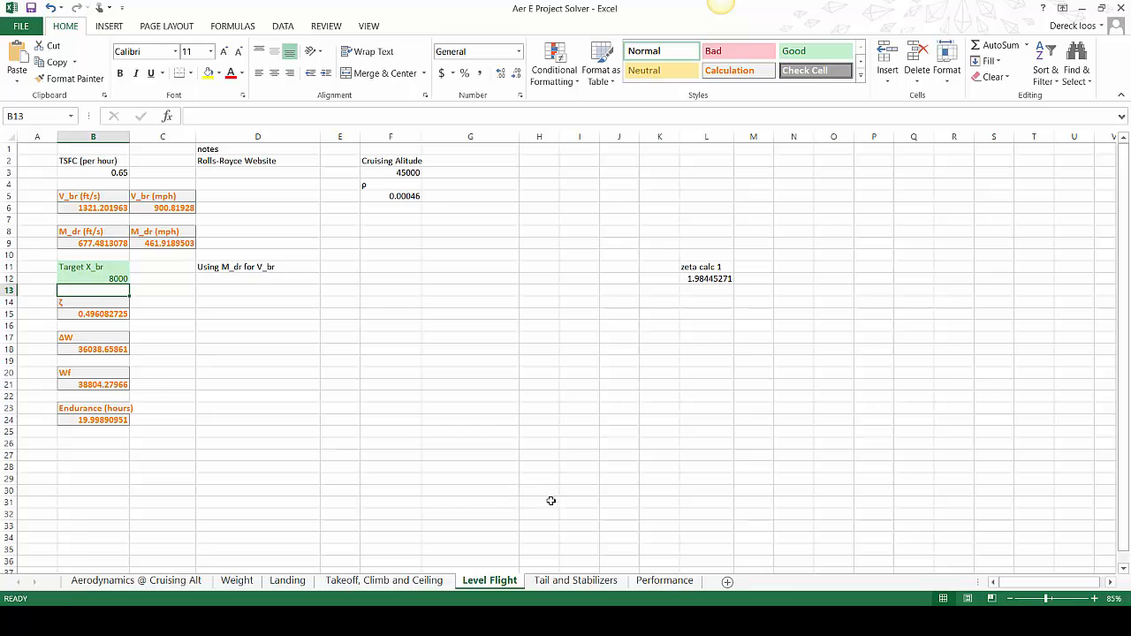
pyautogui.click(575, 580)
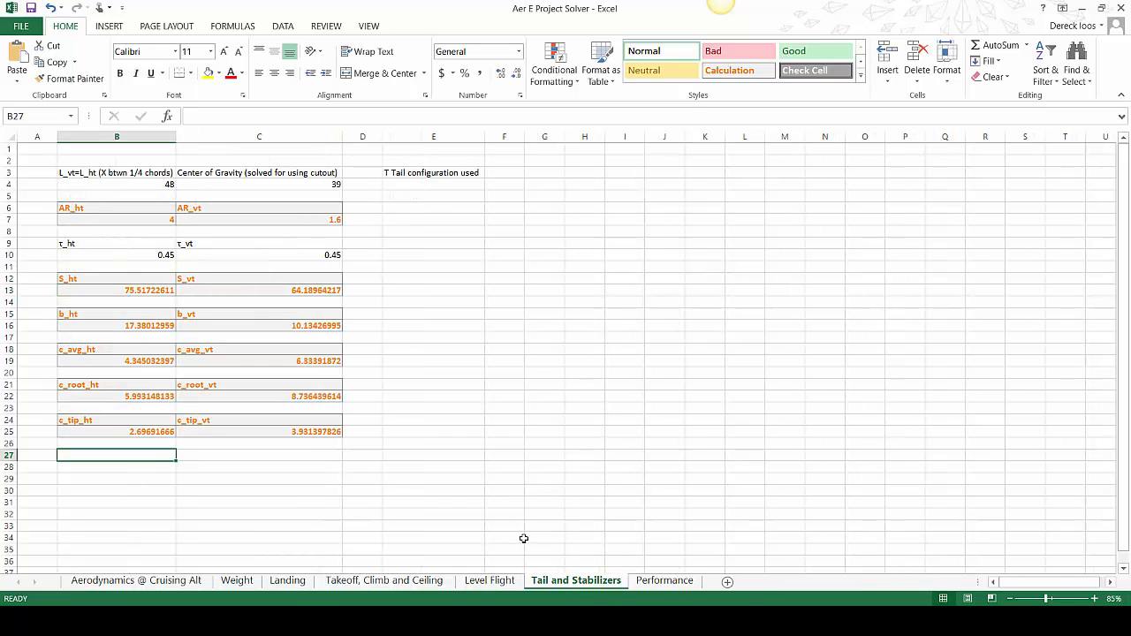
pyautogui.click(665, 581)
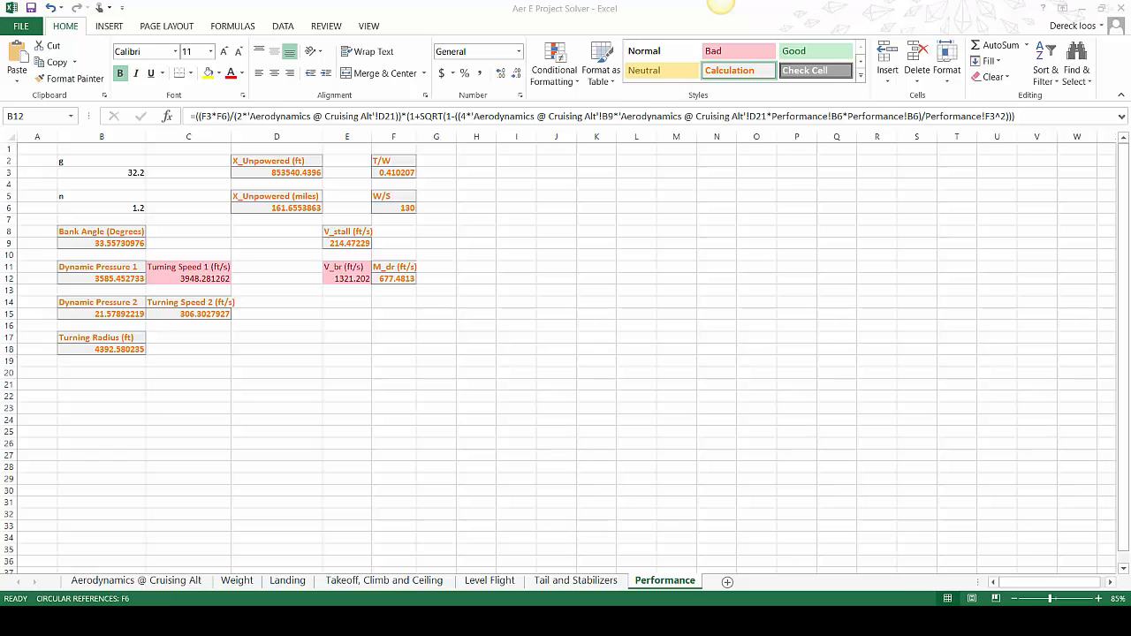
# Switch to the blank workbook and enter the label a in B2 and the value 50 in B3 of Sheet1
pyautogui.moveTo(491, 622)
pyautogui.click(568, 556)
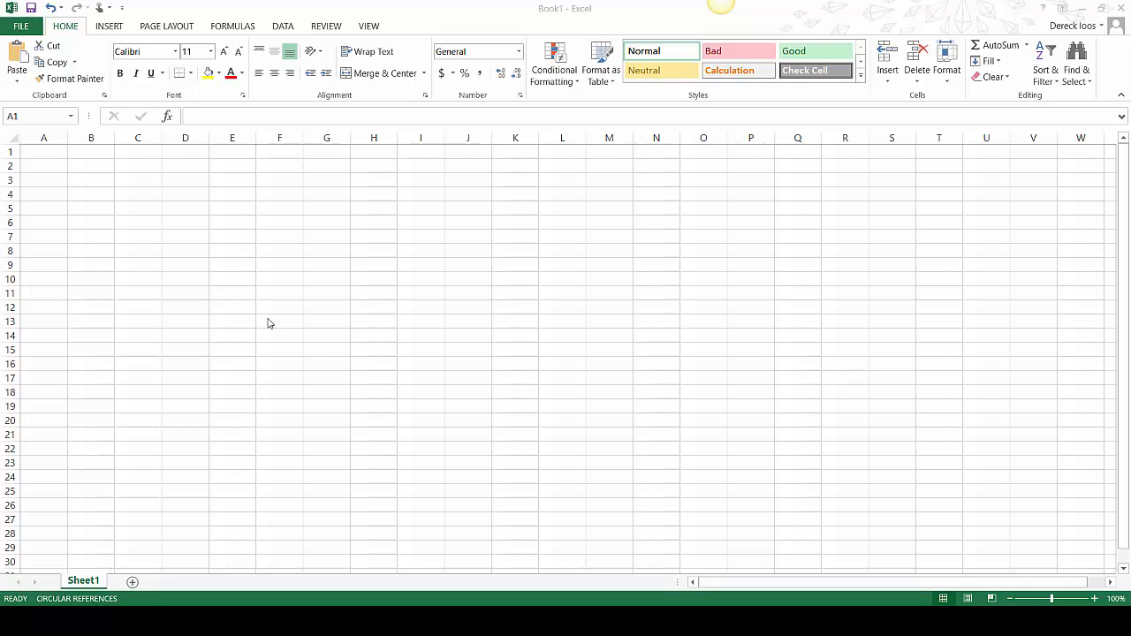
pyautogui.click(81, 168)
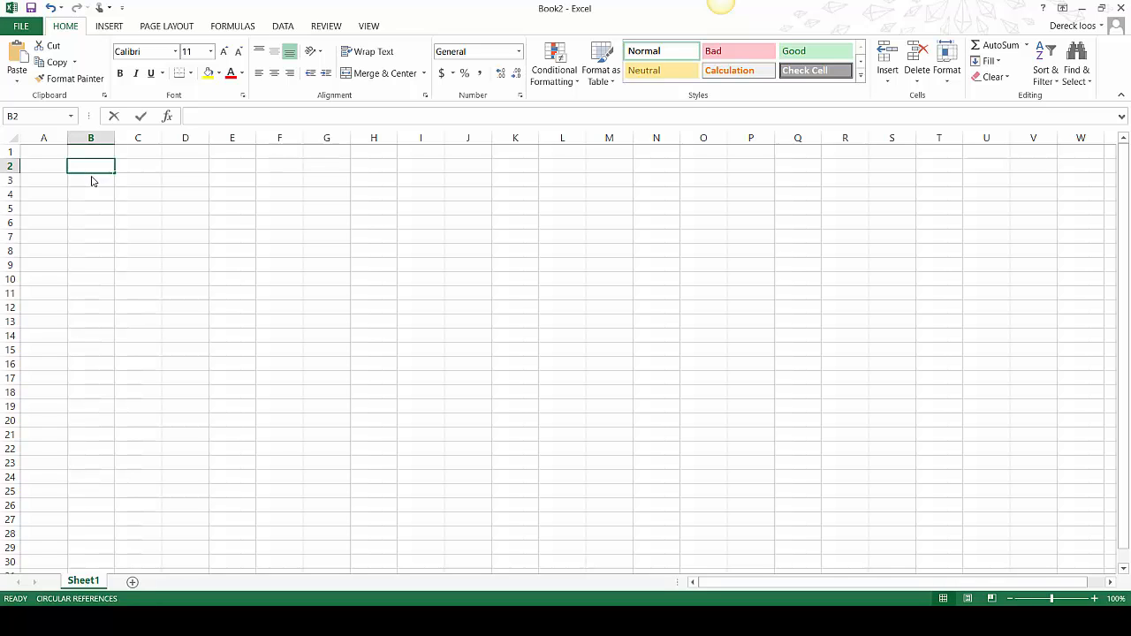
pyautogui.write('a')
pyautogui.press('Return')
pyautogui.write('50')
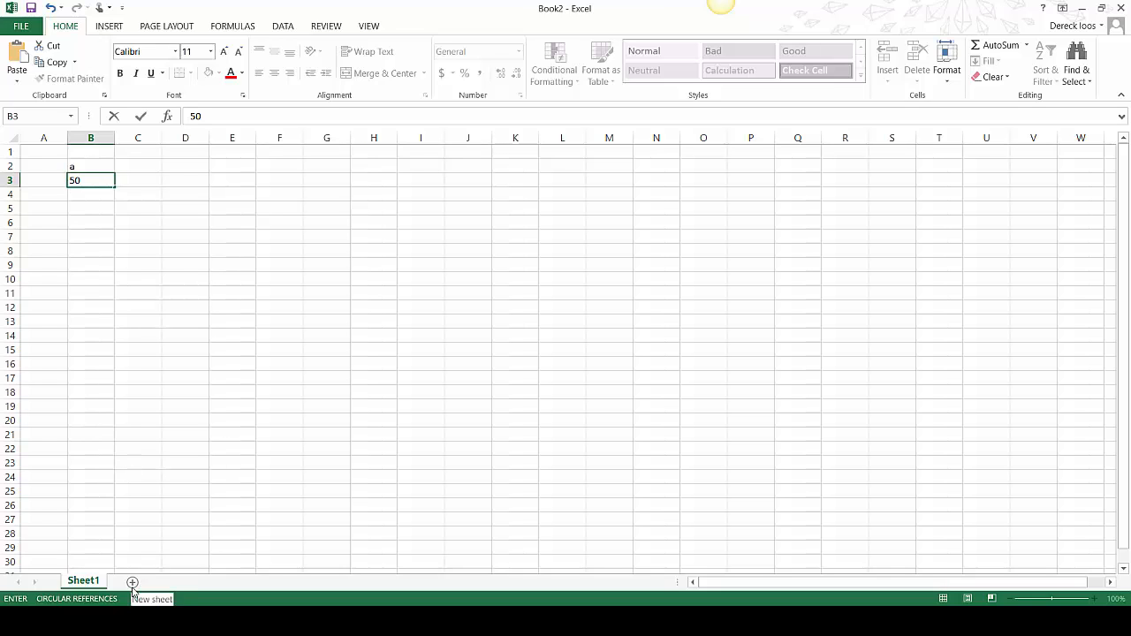
pyautogui.press('Return')
# Add a second sheet and enter the label b in B2 and the value 100 in B3
pyautogui.click(168, 582)
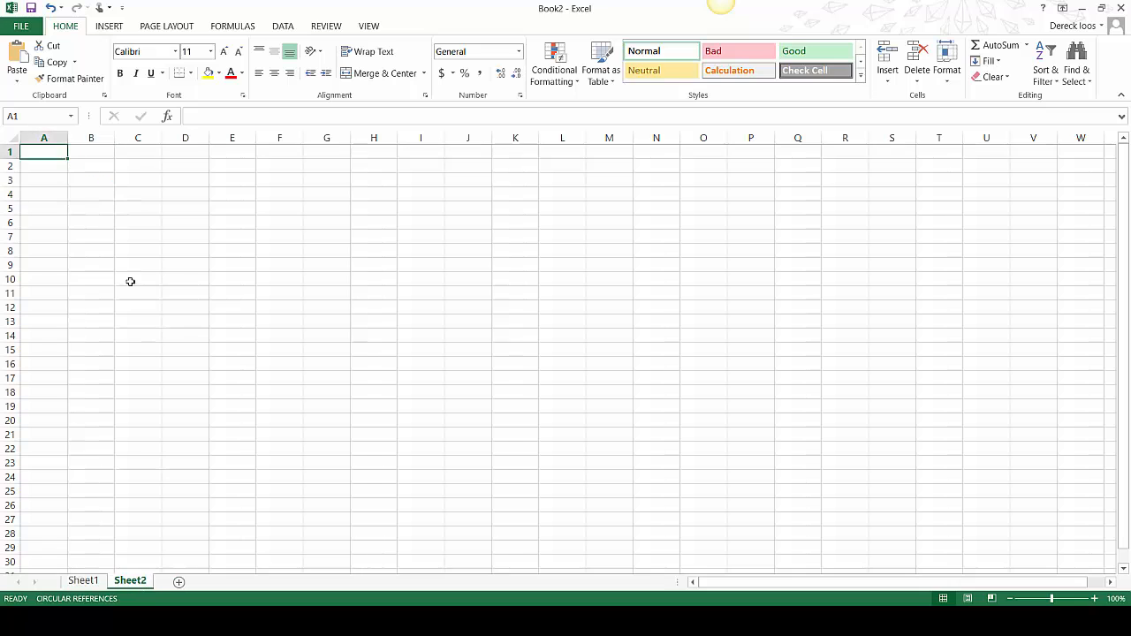
pyautogui.click(101, 168)
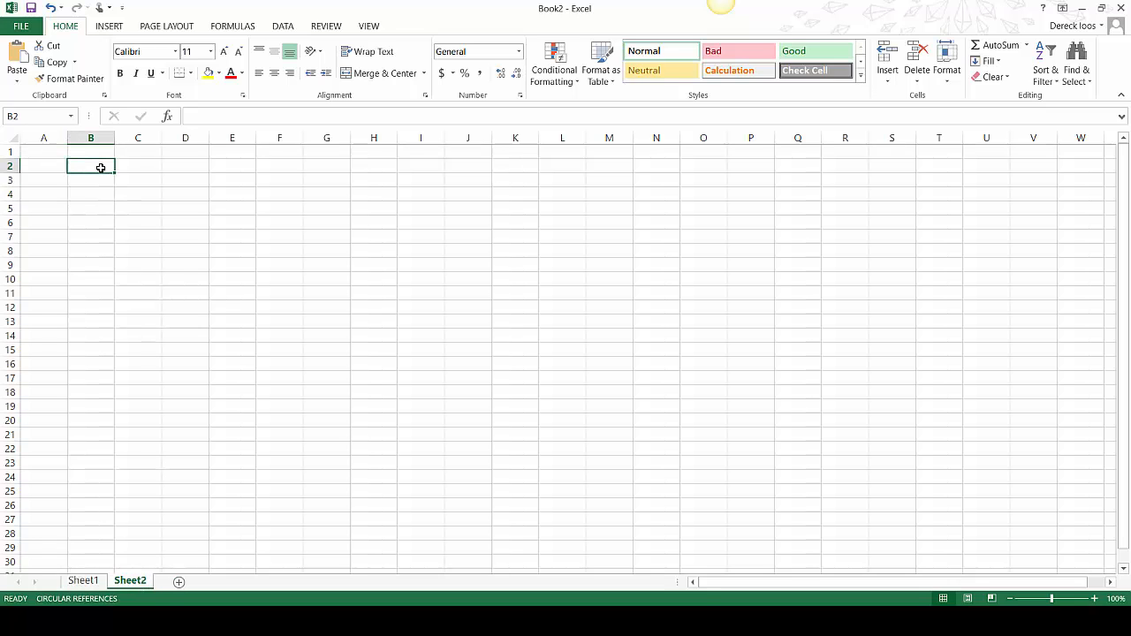
pyautogui.write('b')
pyautogui.press('Return')
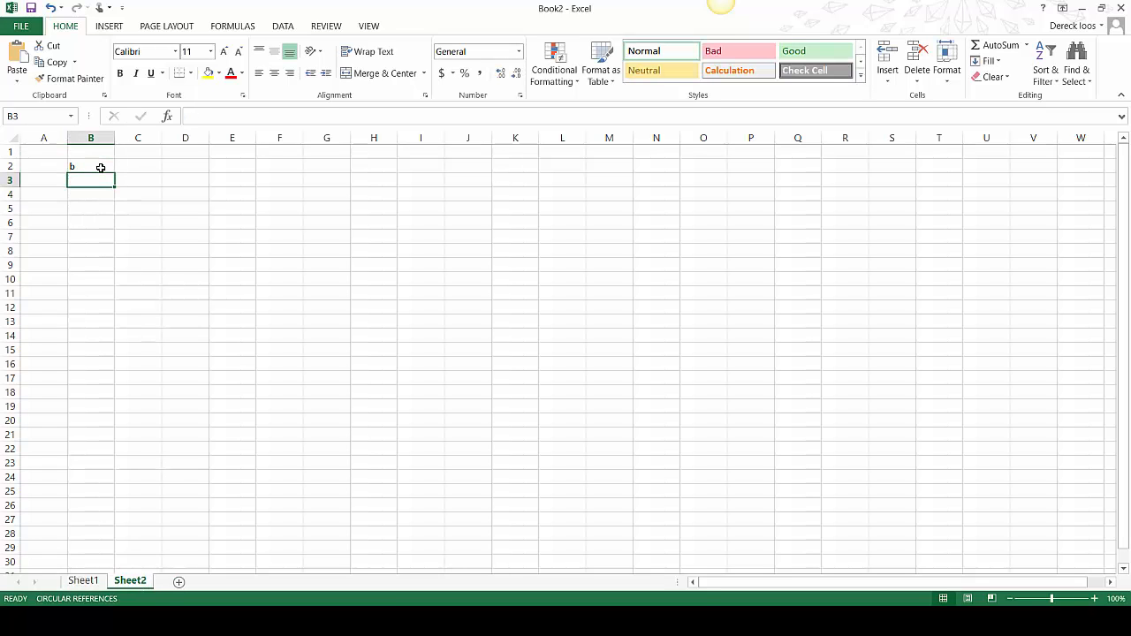
pyautogui.write('100')
pyautogui.press('Return')
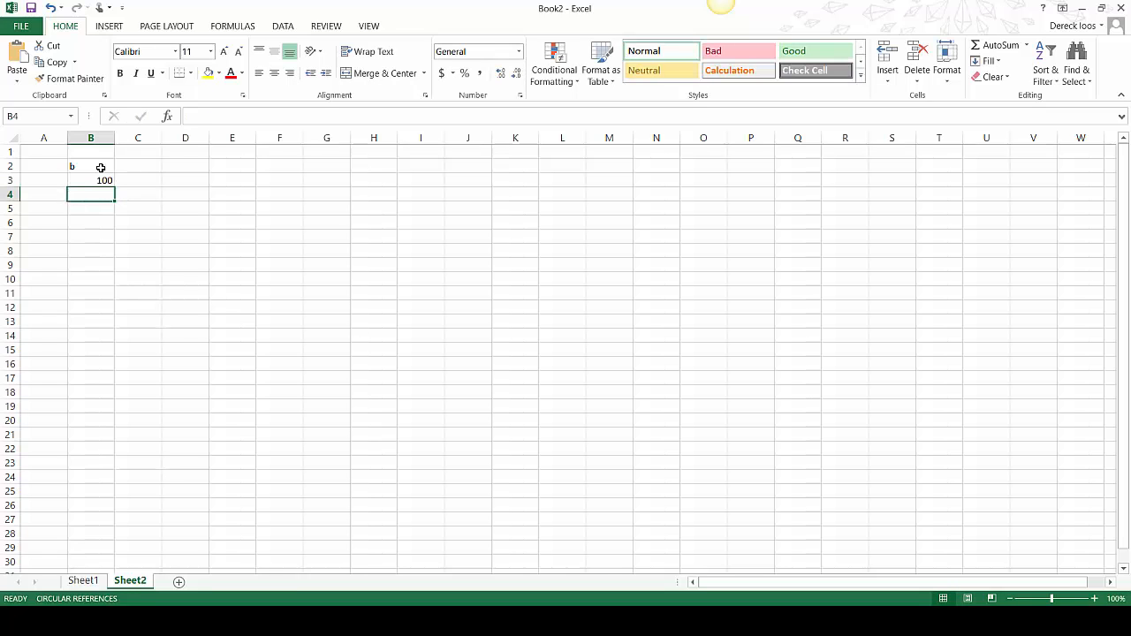
# Add a third sheet and enter the label c in cell B2
pyautogui.click(179, 582)
pyautogui.click(100, 171)
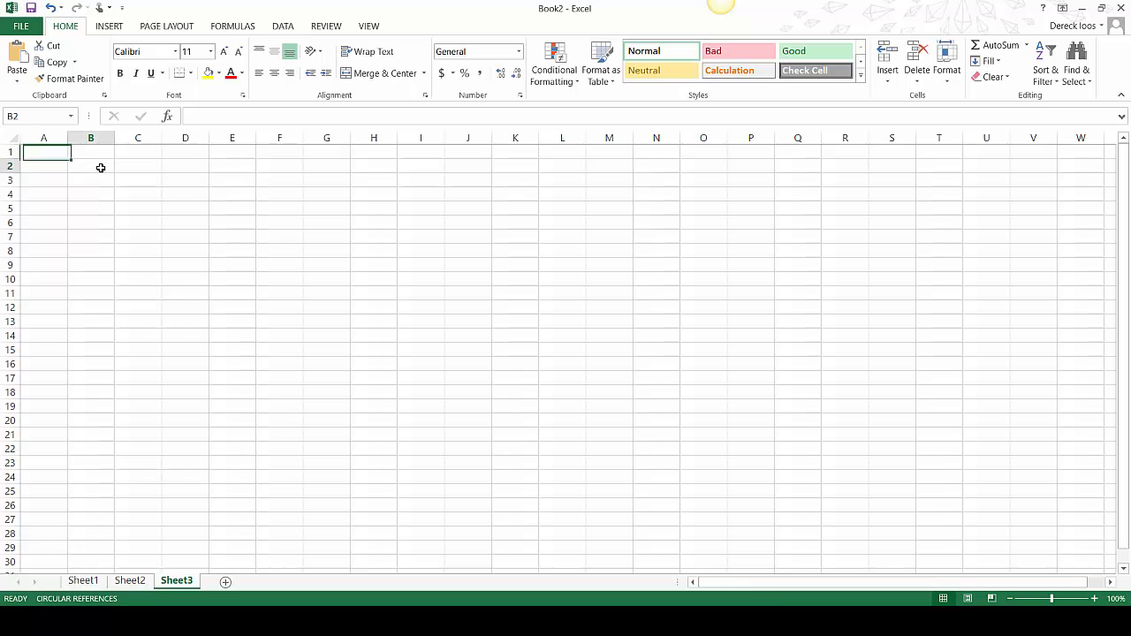
pyautogui.write('c')
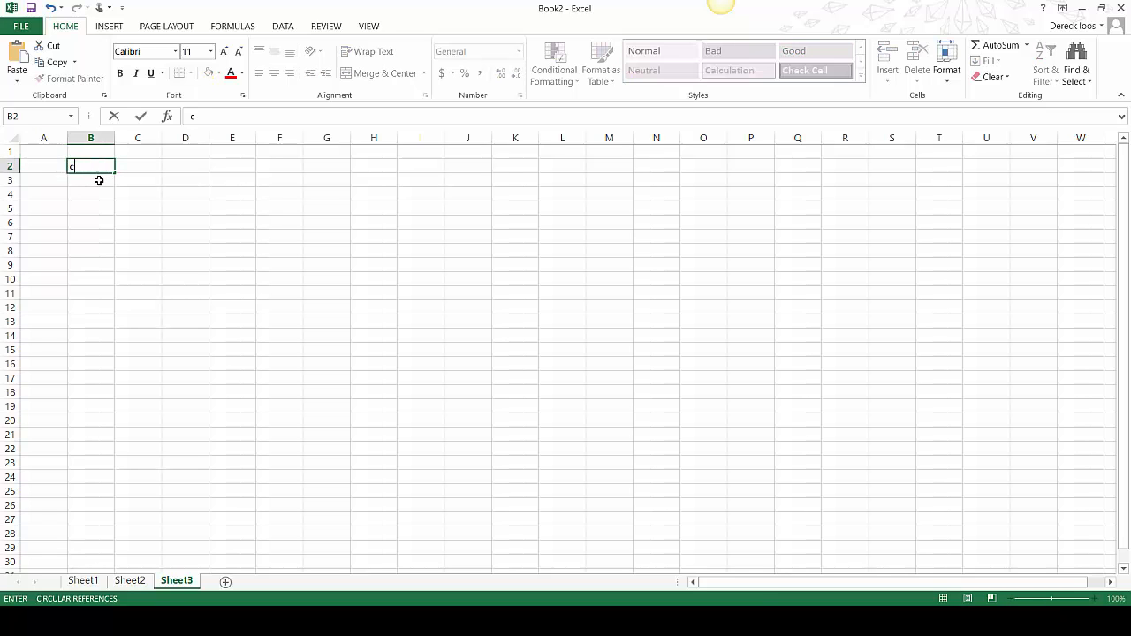
# In Sheet3 cell B3, create a formula that adds cell B3 of Sheet1 and cell B3 of Sheet2
pyautogui.click(99, 182)
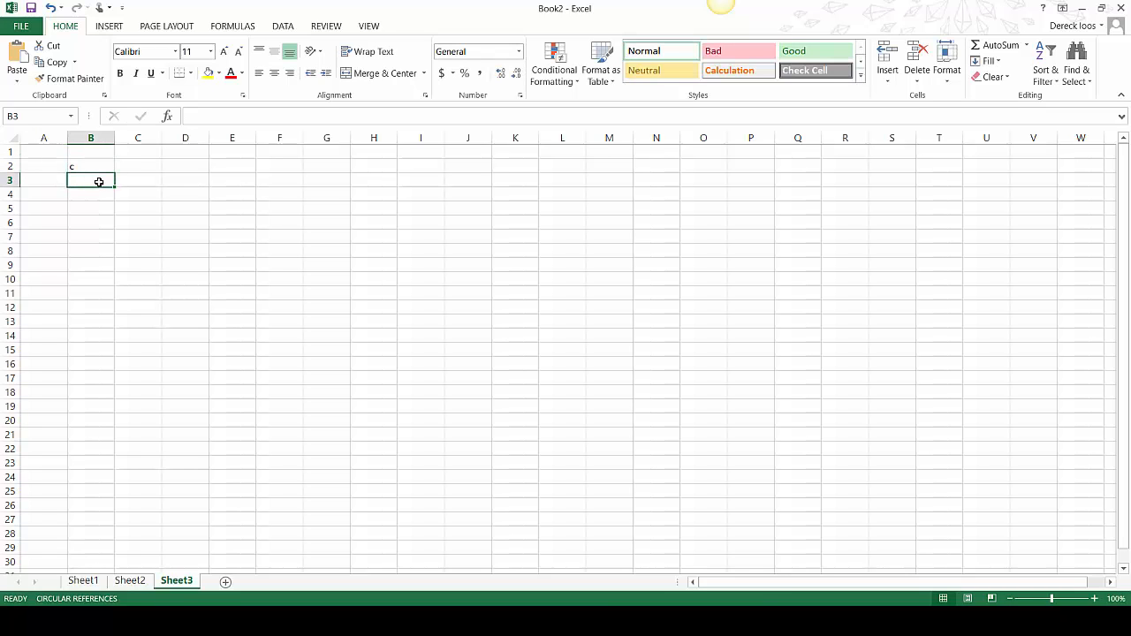
pyautogui.write('=')
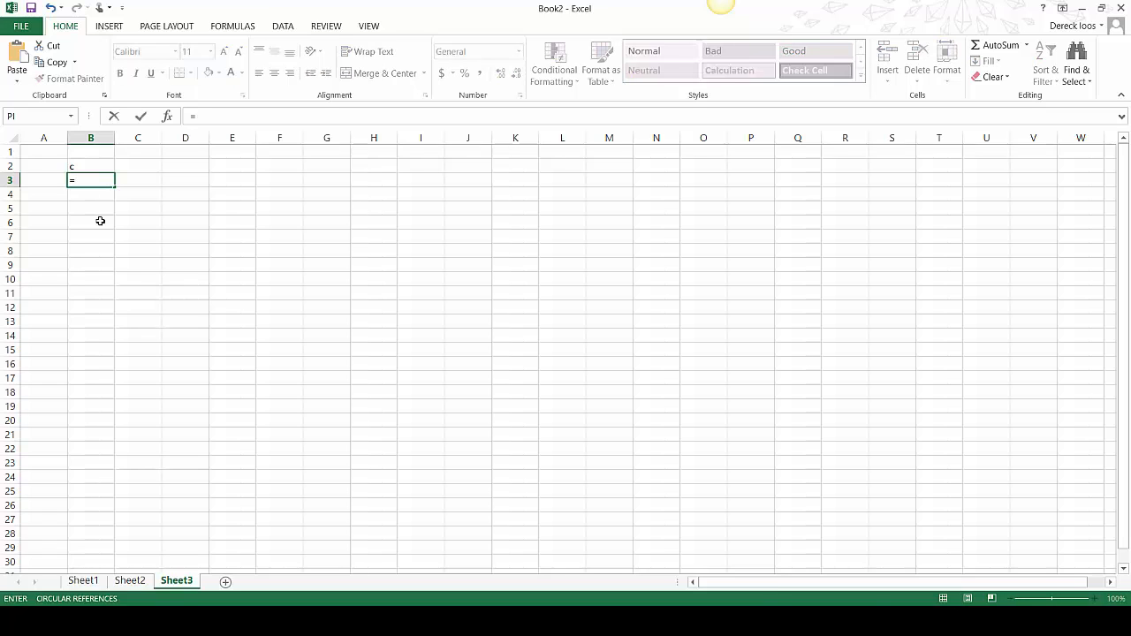
pyautogui.click(85, 582)
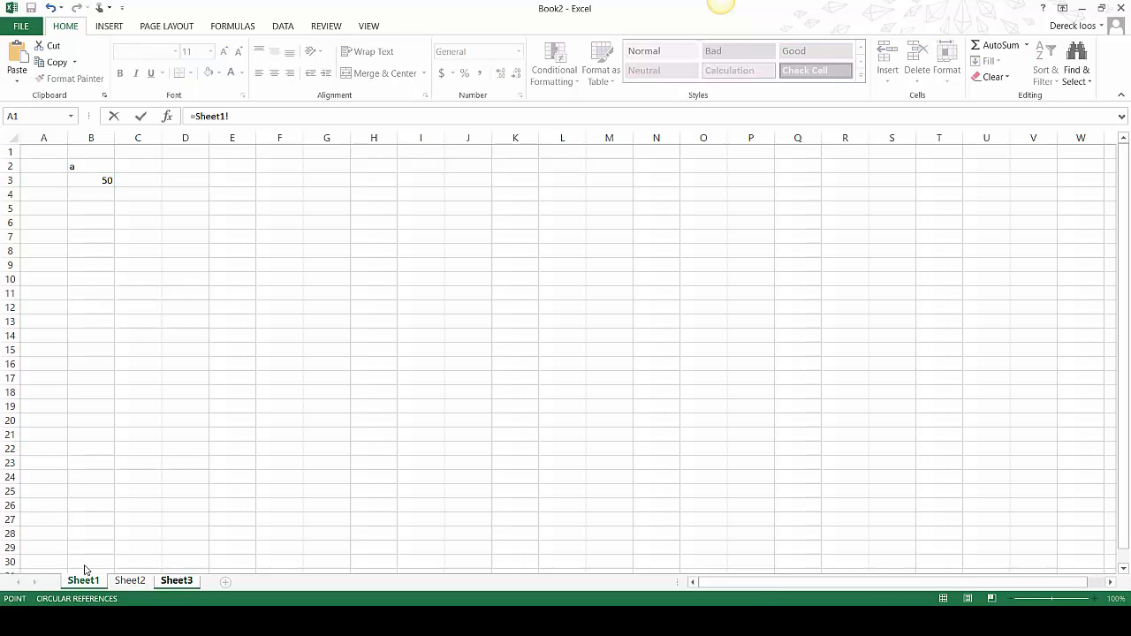
pyautogui.click(94, 172)
pyautogui.click(96, 179)
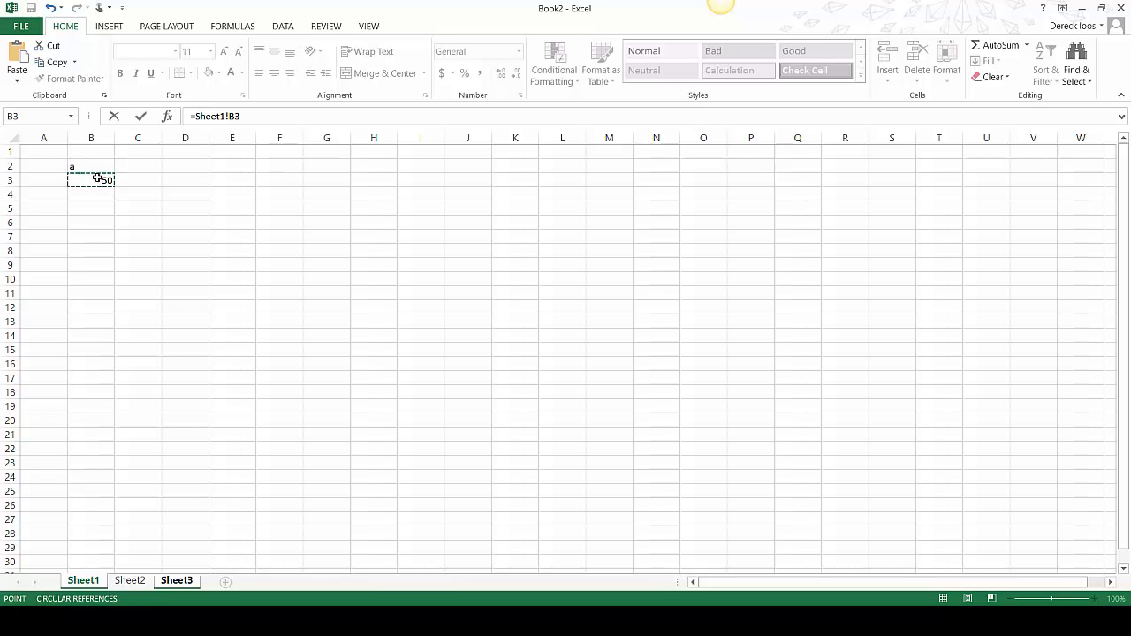
pyautogui.write('+')
pyautogui.click(131, 581)
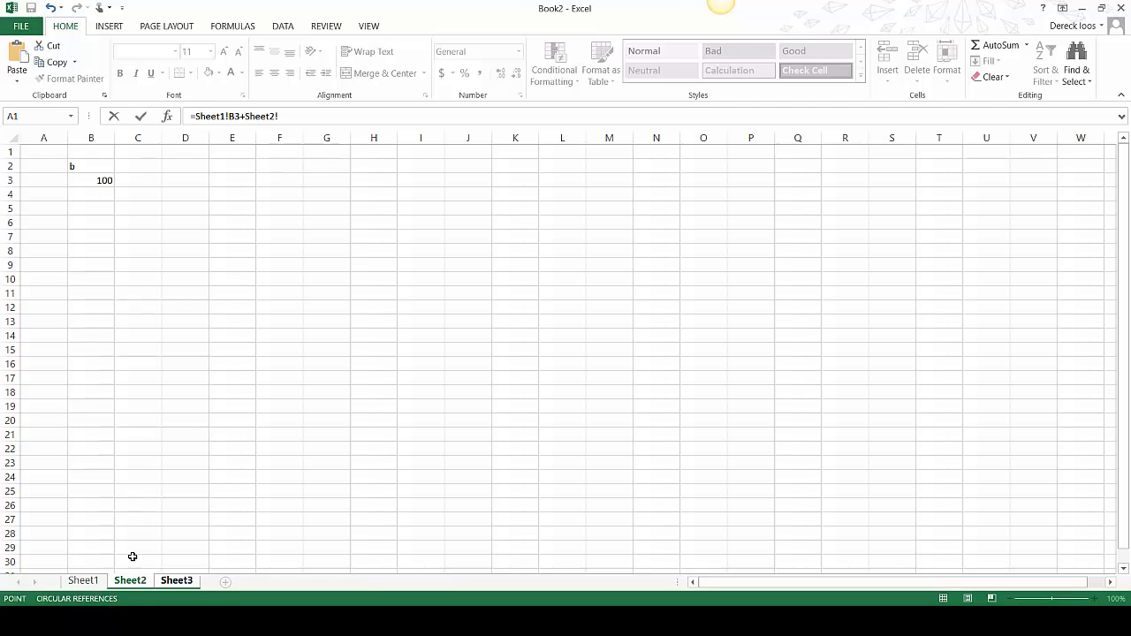
pyautogui.click(91, 183)
pyautogui.press('Return')
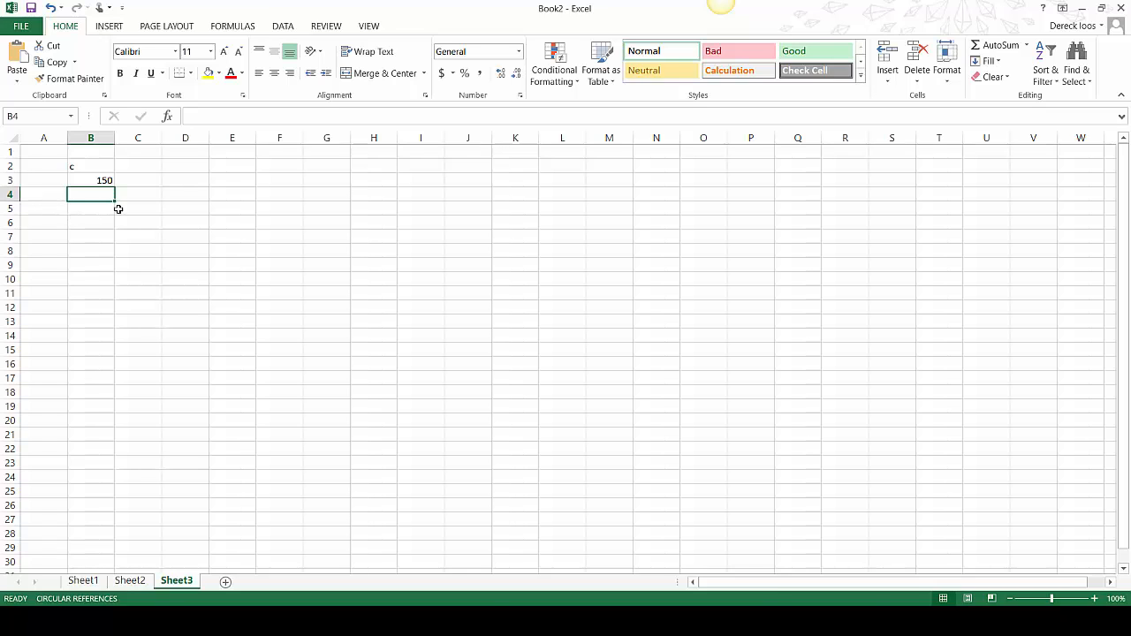
# Set the value of a in Sheet1 cell B3 to 500 and check the linked sum on Sheet3
pyautogui.click(84, 581)
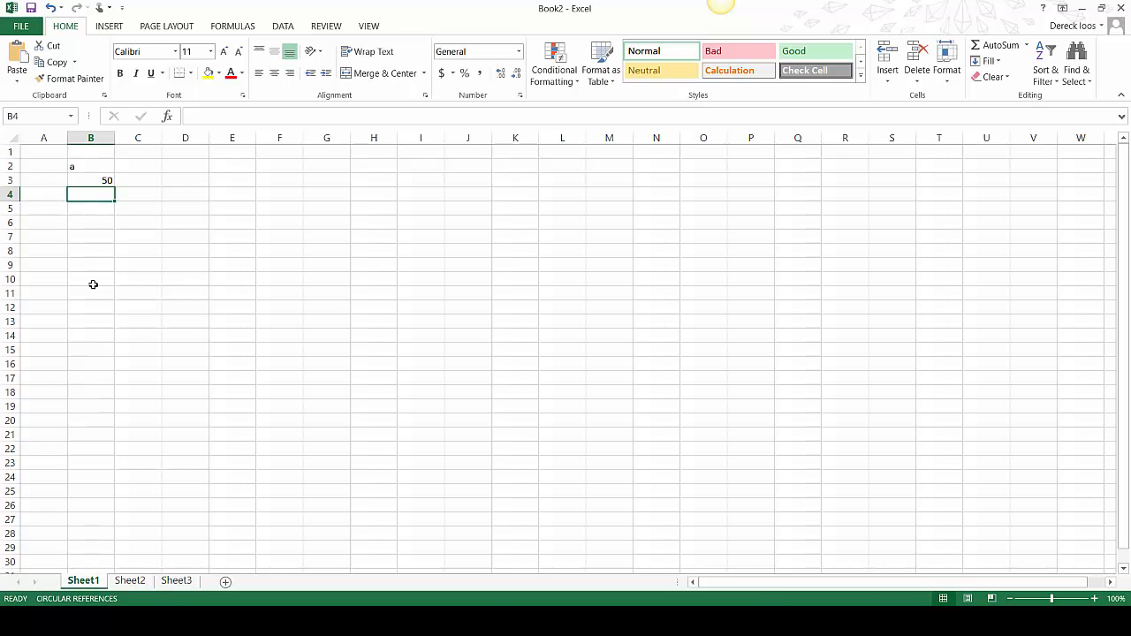
pyautogui.click(106, 181)
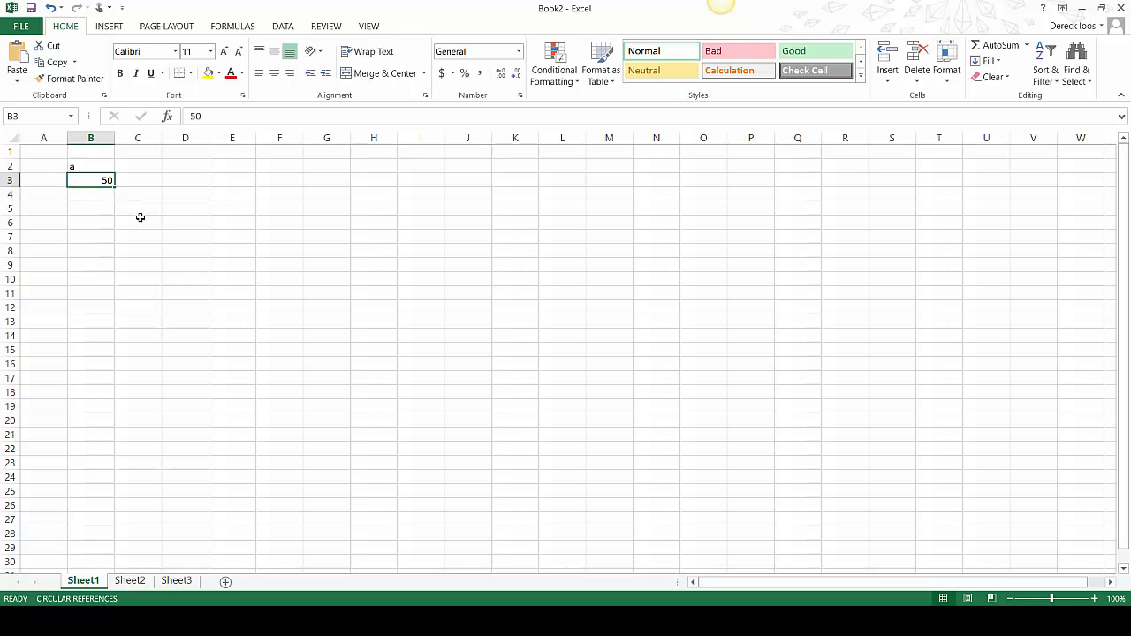
pyautogui.write('500')
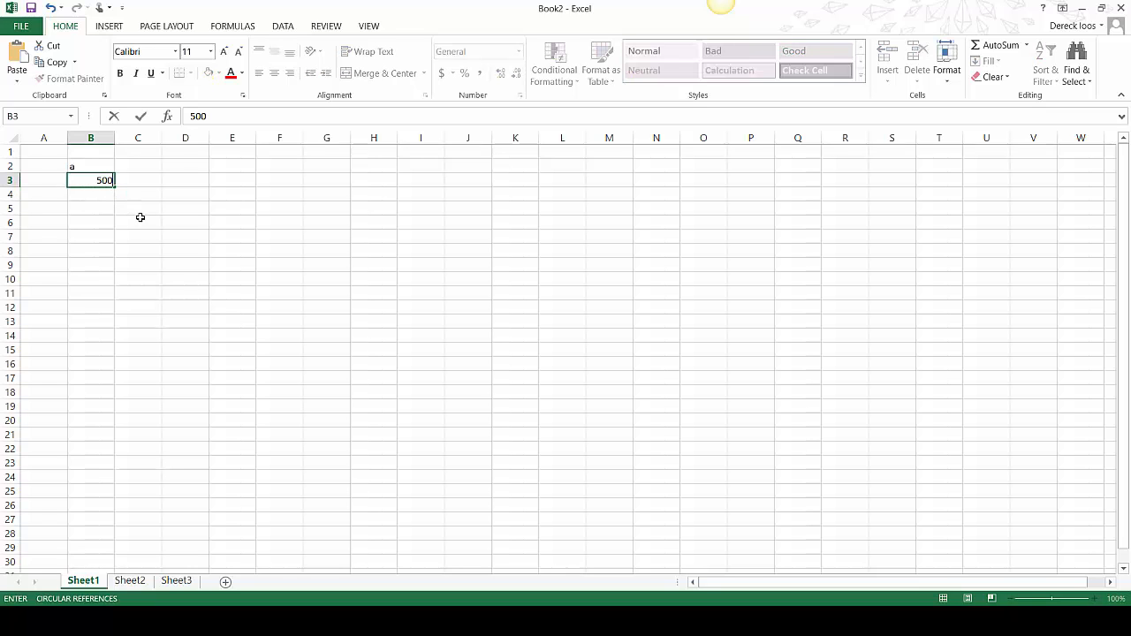
pyautogui.press('Return')
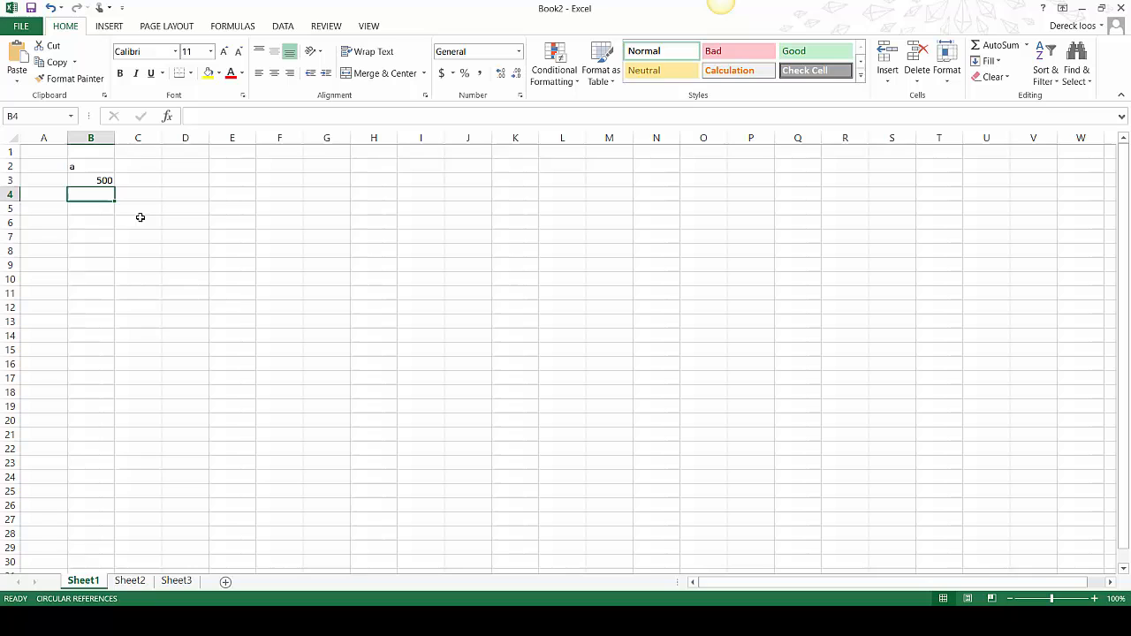
pyautogui.click(178, 583)
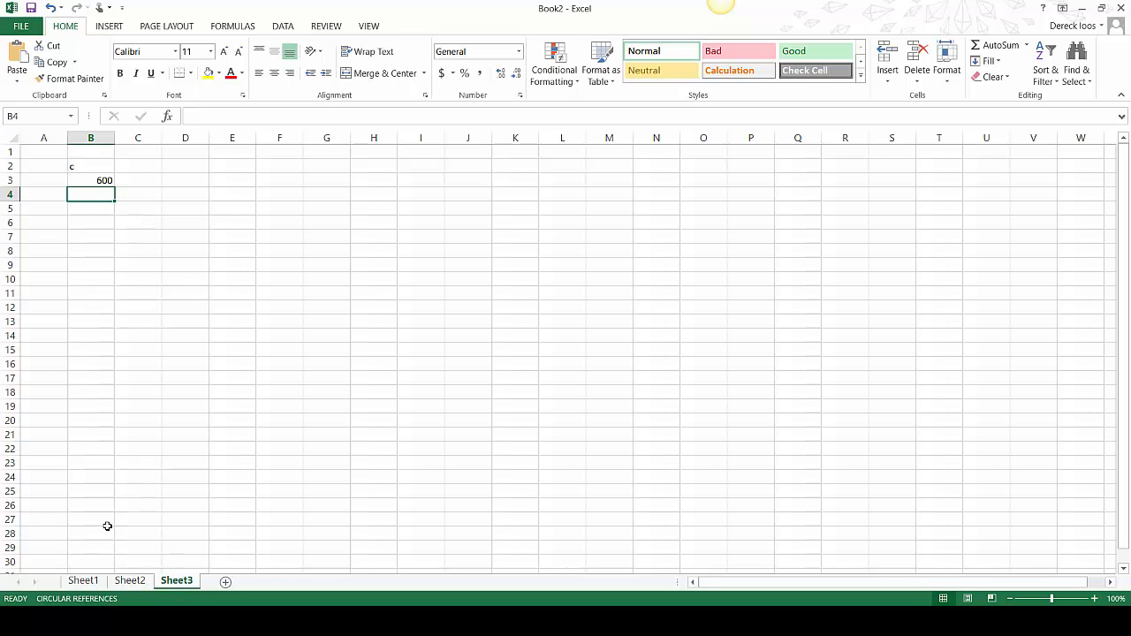
pyautogui.click(92, 583)
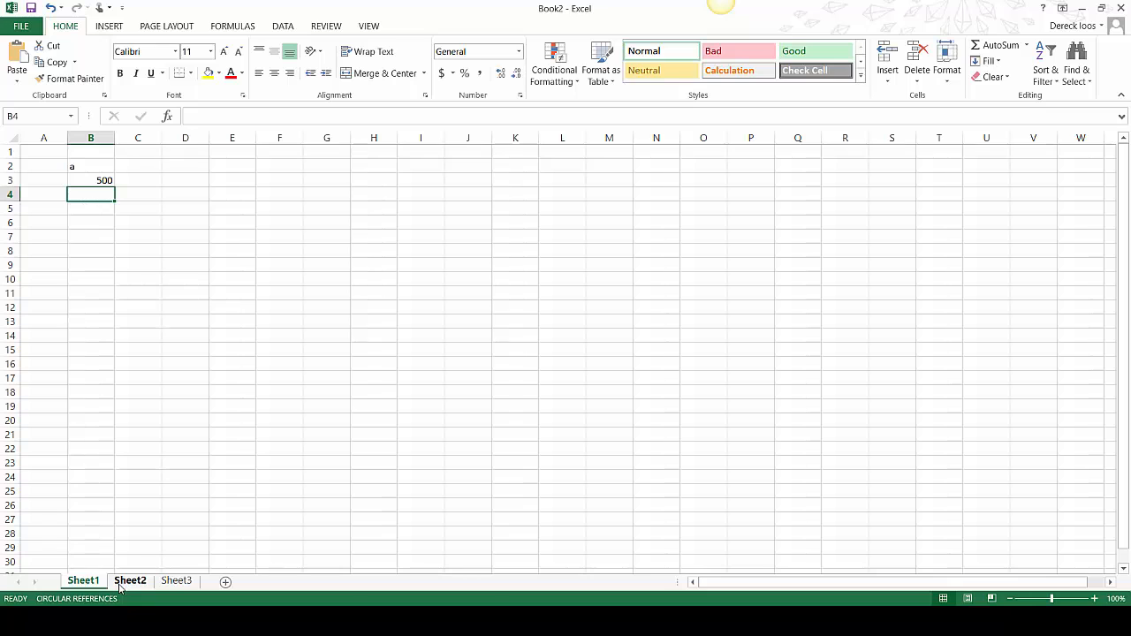
pyautogui.click(124, 583)
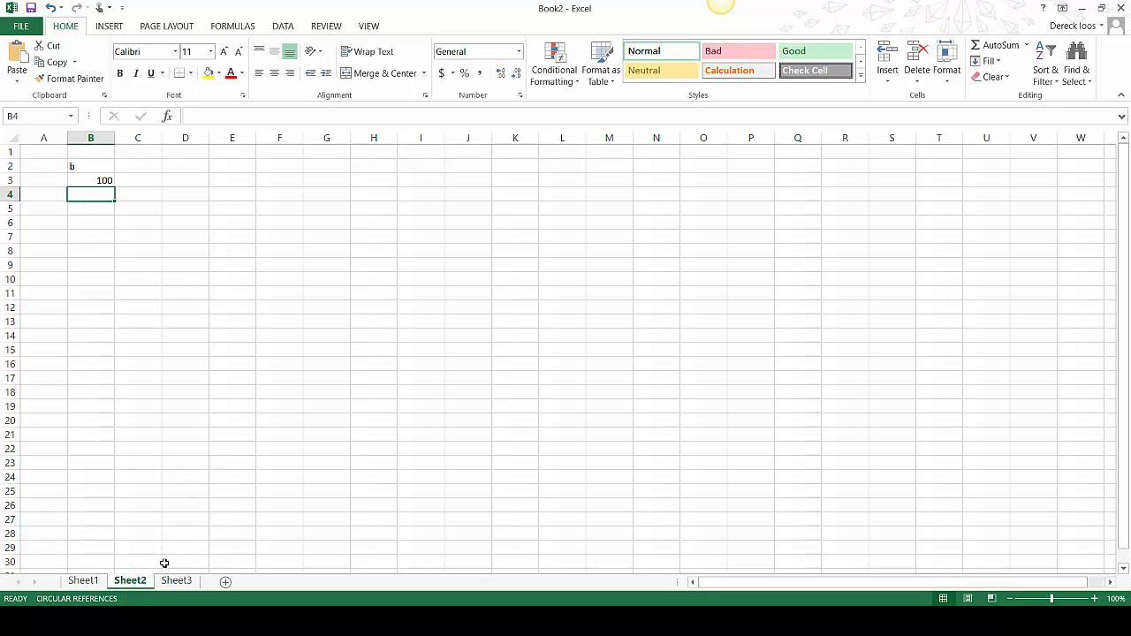
# Enter a second set of labels: a in B6 of Sheet1, b in B6 of Sheet2 and c in B7 of Sheet3
pyautogui.click(84, 581)
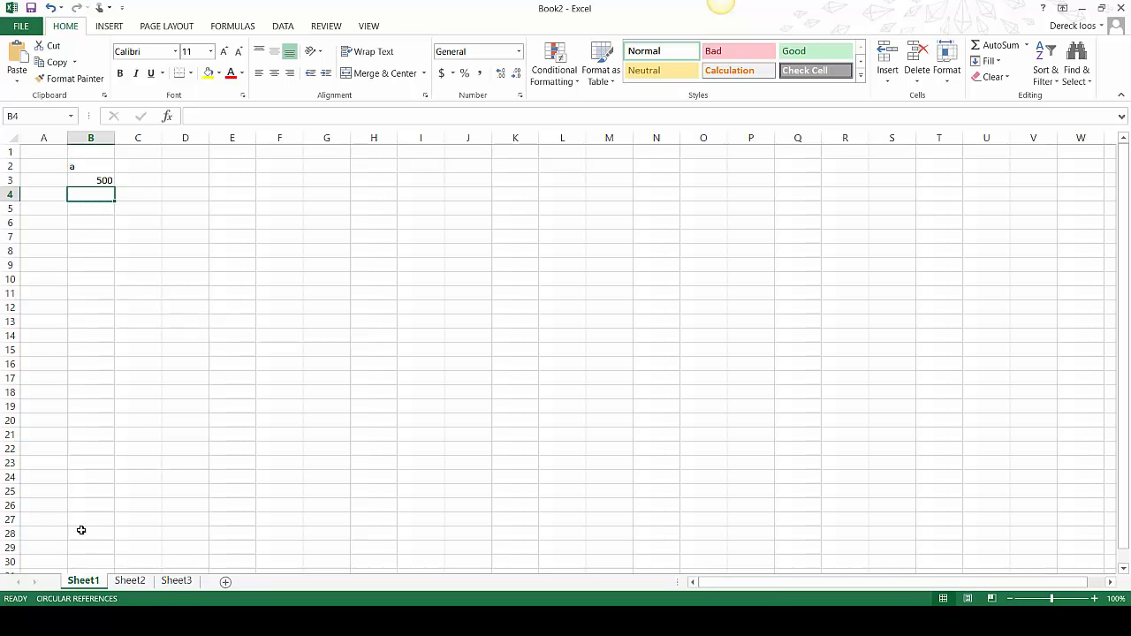
pyautogui.click(91, 224)
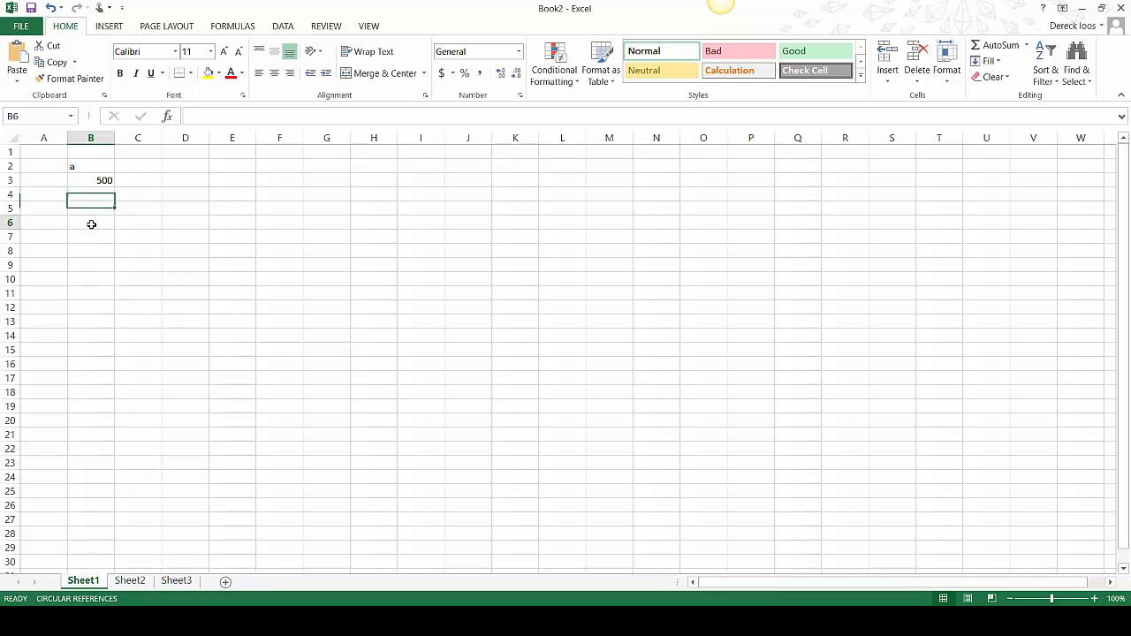
pyautogui.write('a')
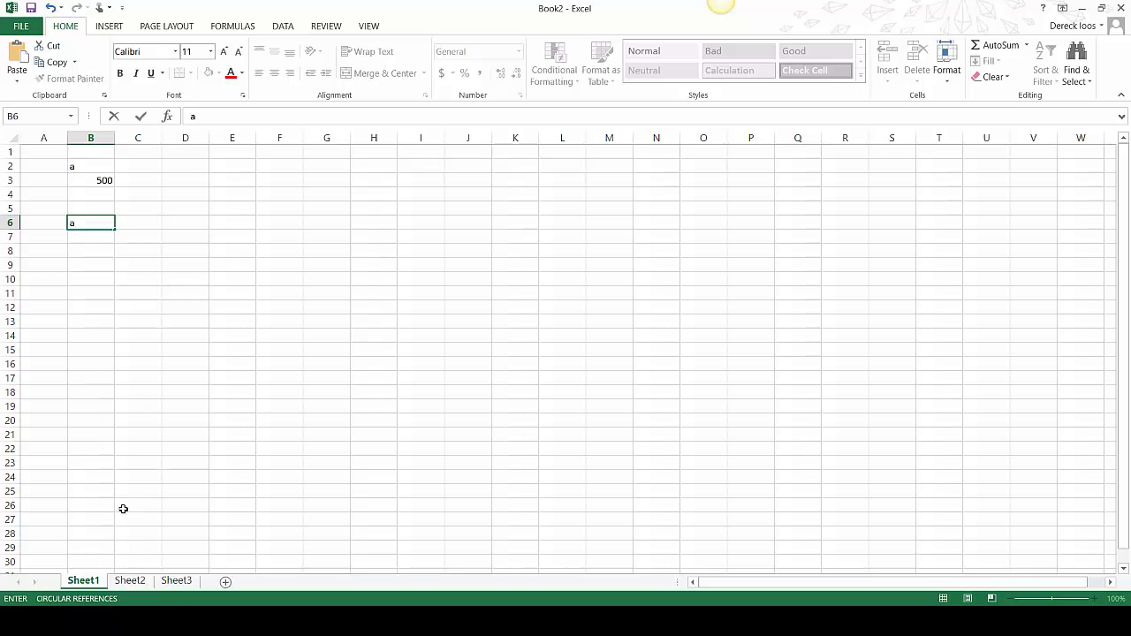
pyautogui.click(130, 581)
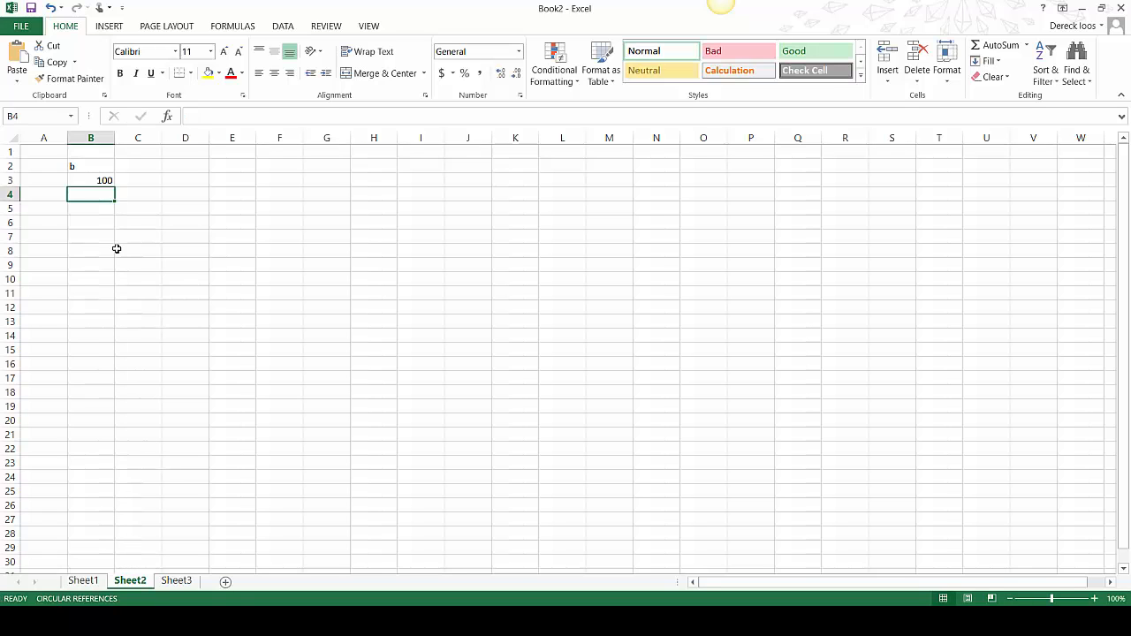
pyautogui.write('b')
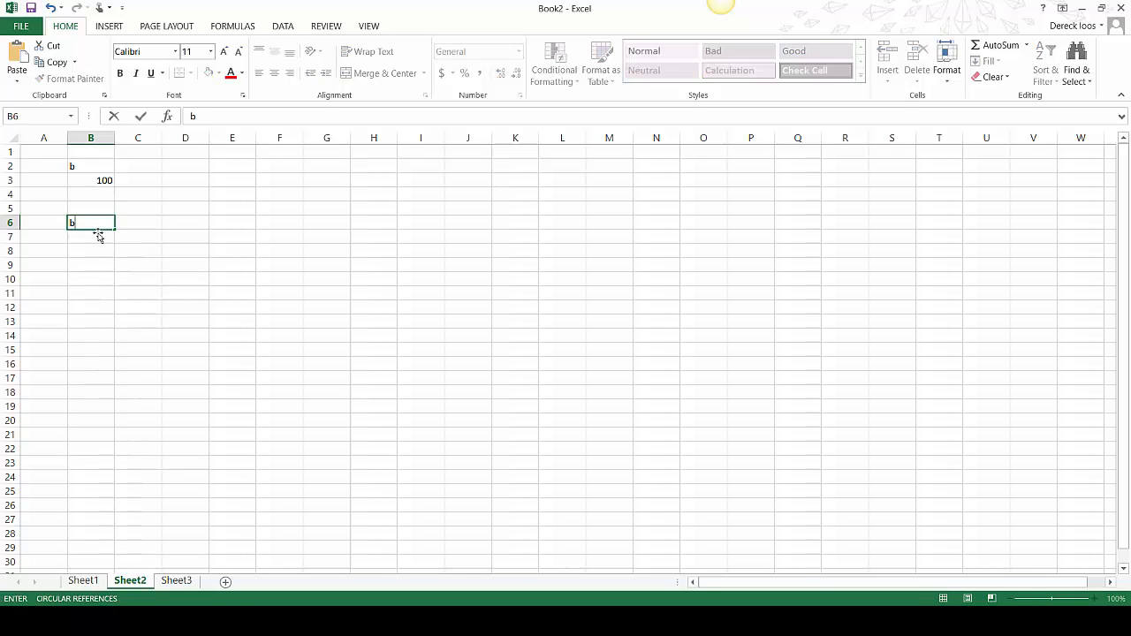
pyautogui.click(179, 580)
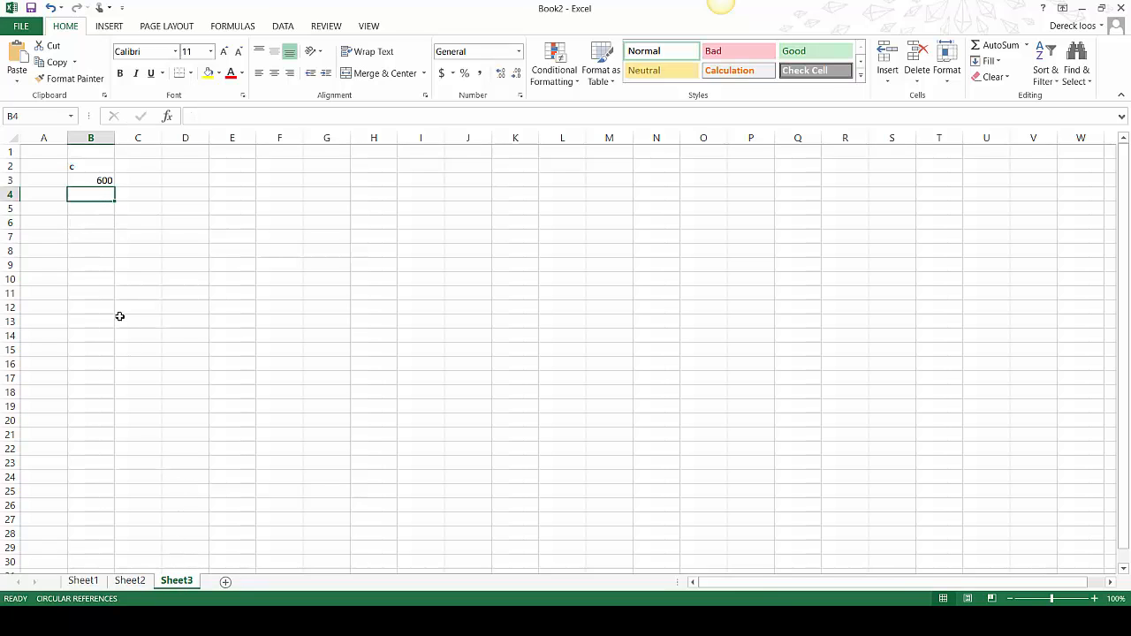
pyautogui.click(95, 238)
pyautogui.write('c')
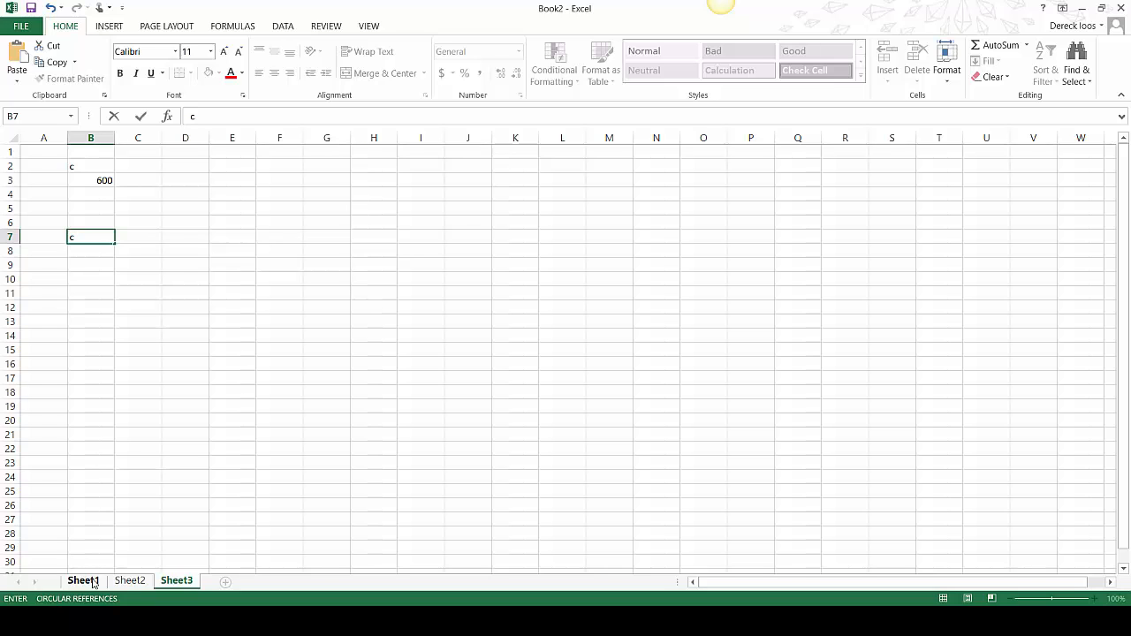
# Enter 3 as the second value of a in Sheet1 cell B7 and 4 as the second value of b in Sheet2 cell B7
pyautogui.click(92, 582)
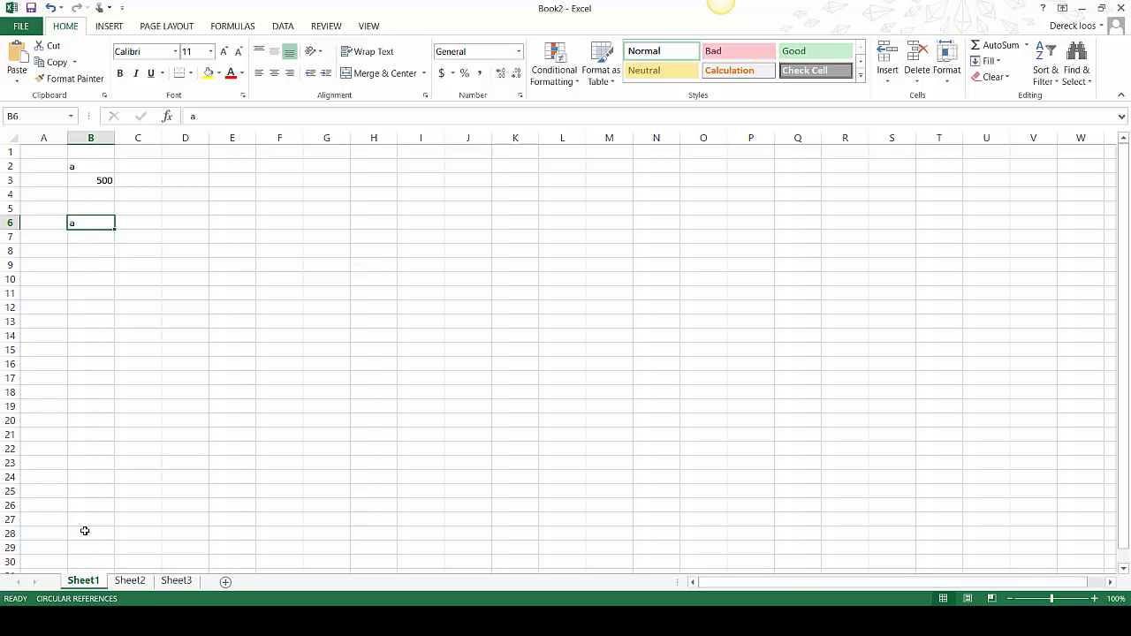
pyautogui.click(90, 238)
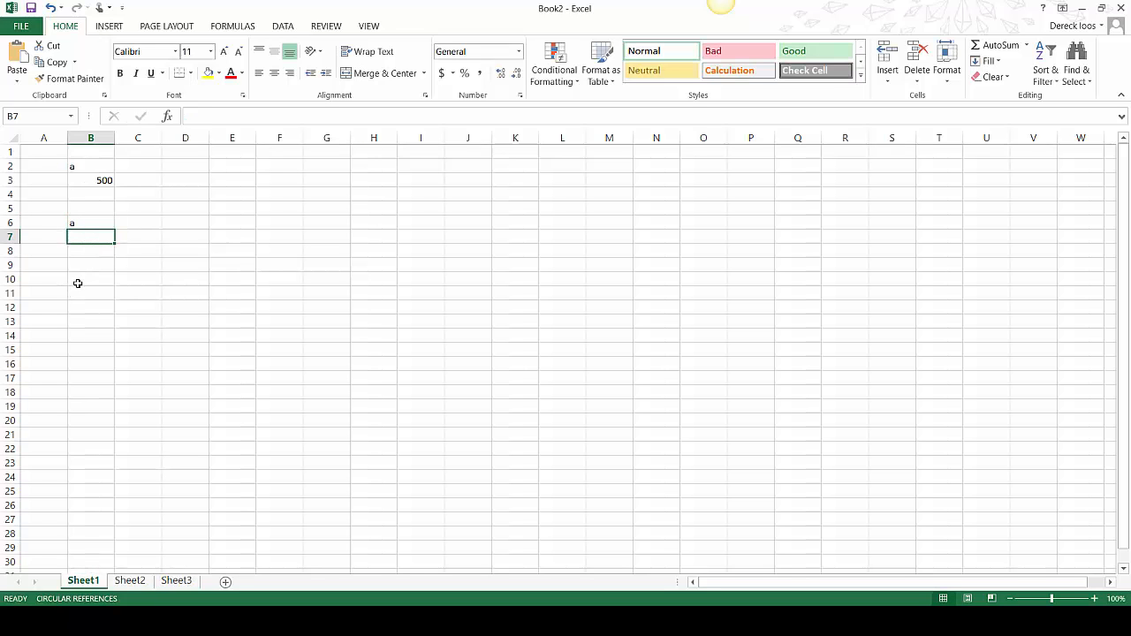
pyautogui.write('3')
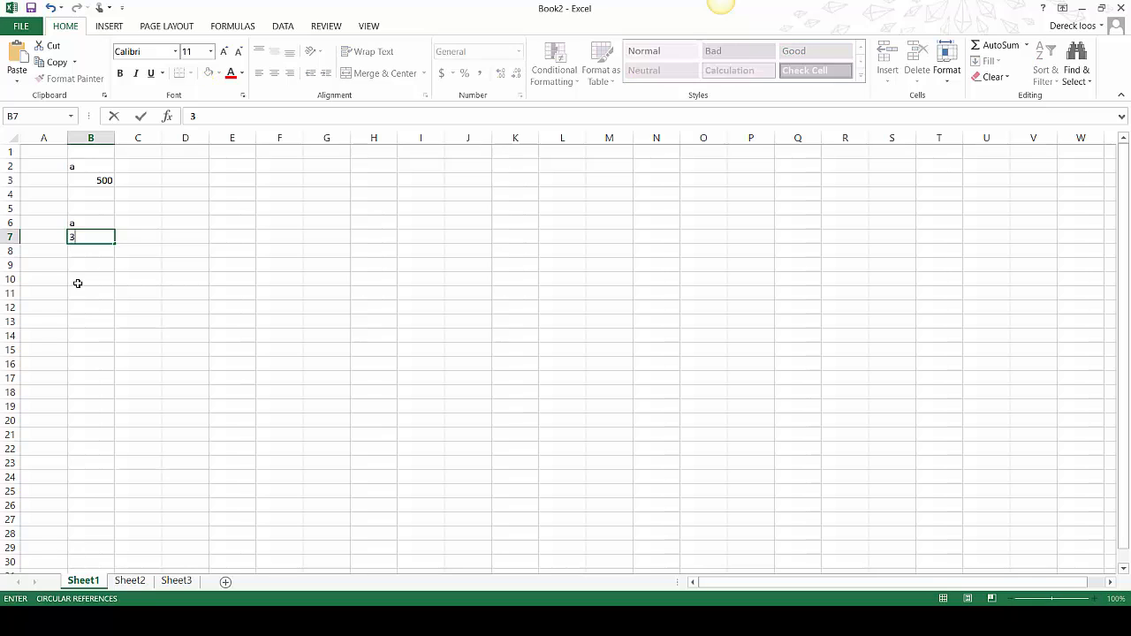
pyautogui.click(130, 582)
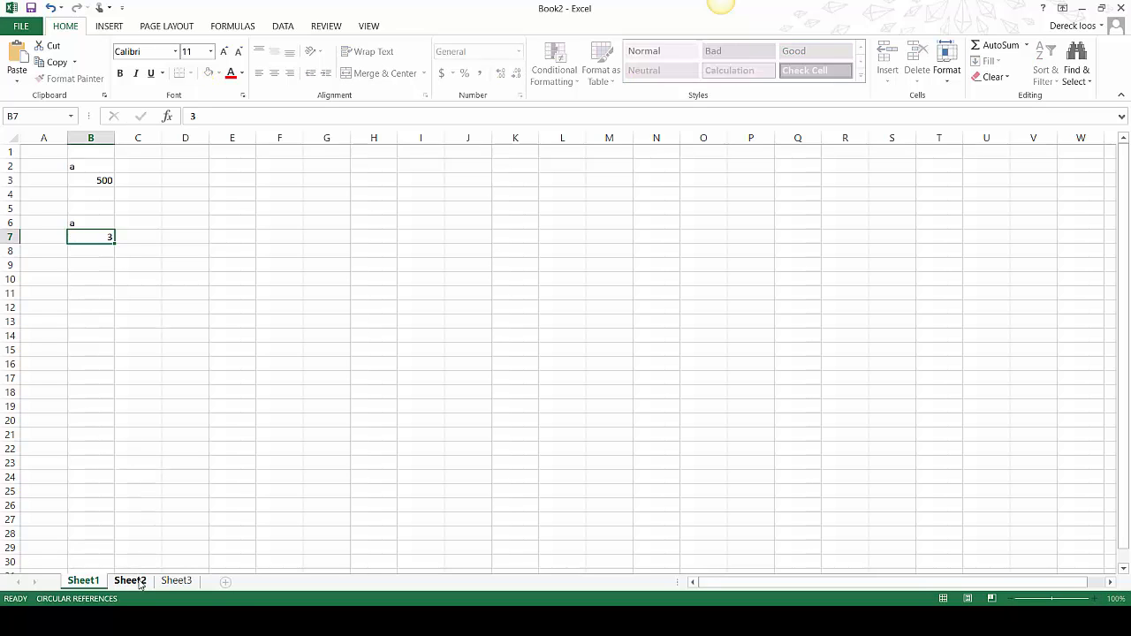
pyautogui.click(98, 237)
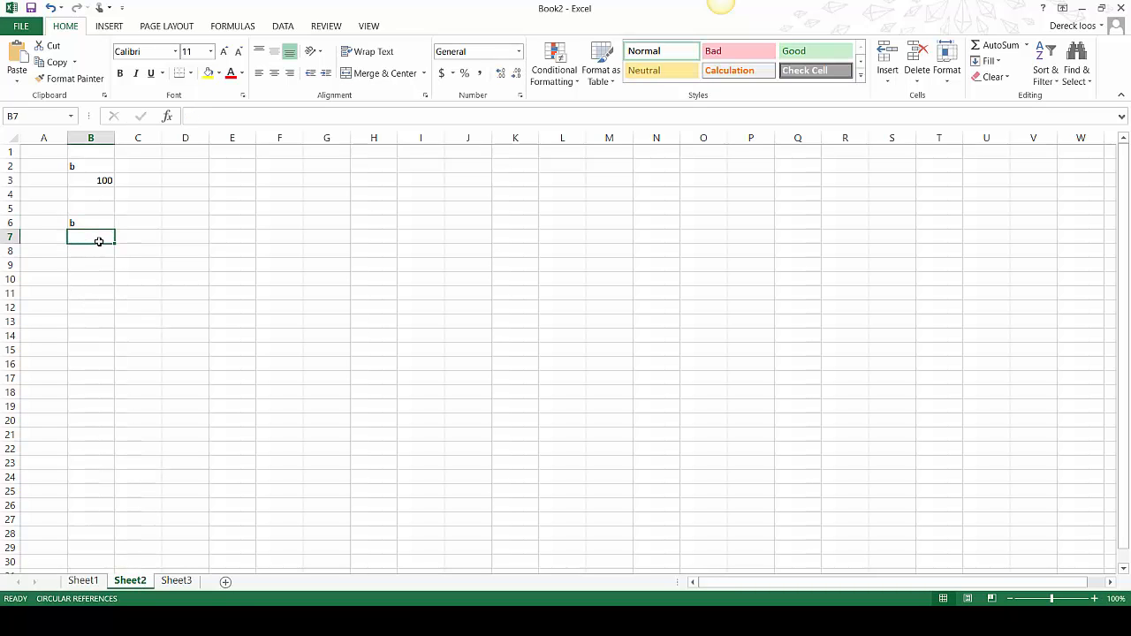
pyautogui.write('4')
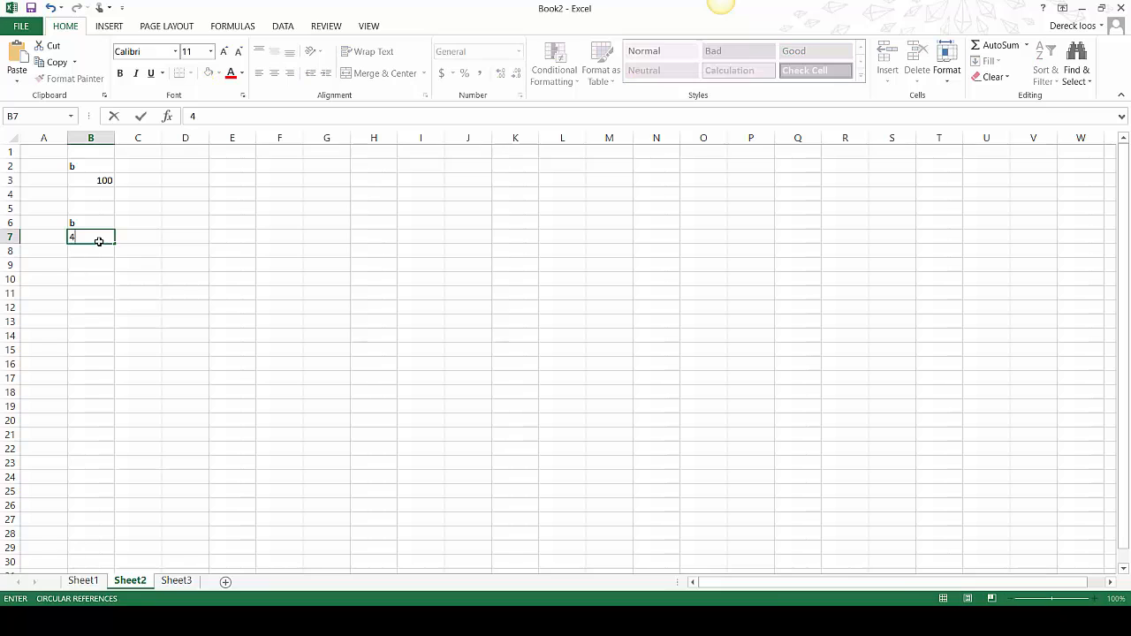
# In Sheet3 cell B8, create the formula =sqrt((Sheet1!B7)^2+(Sheet2!B7)^2) for the second c
pyautogui.click(180, 581)
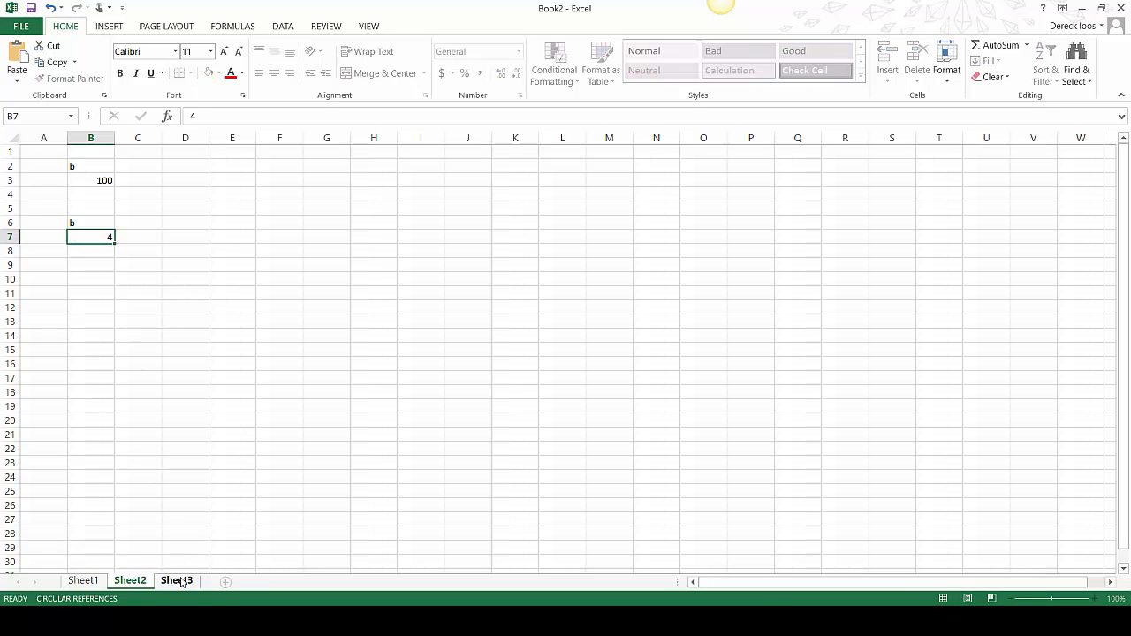
pyautogui.click(101, 249)
pyautogui.write('=')
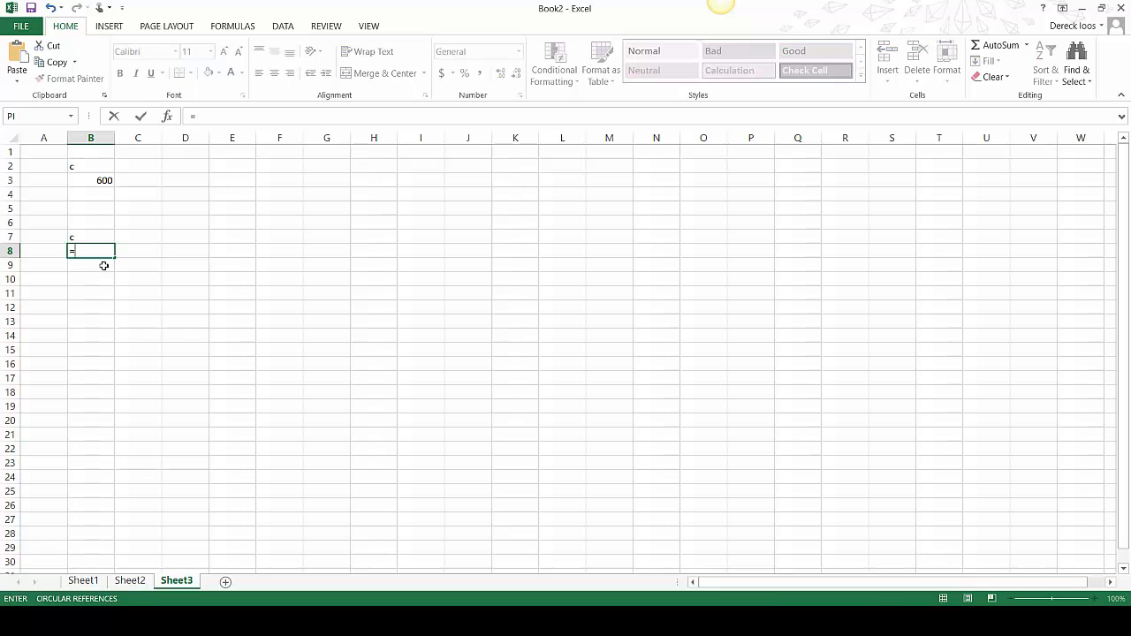
pyautogui.write('sqrt')
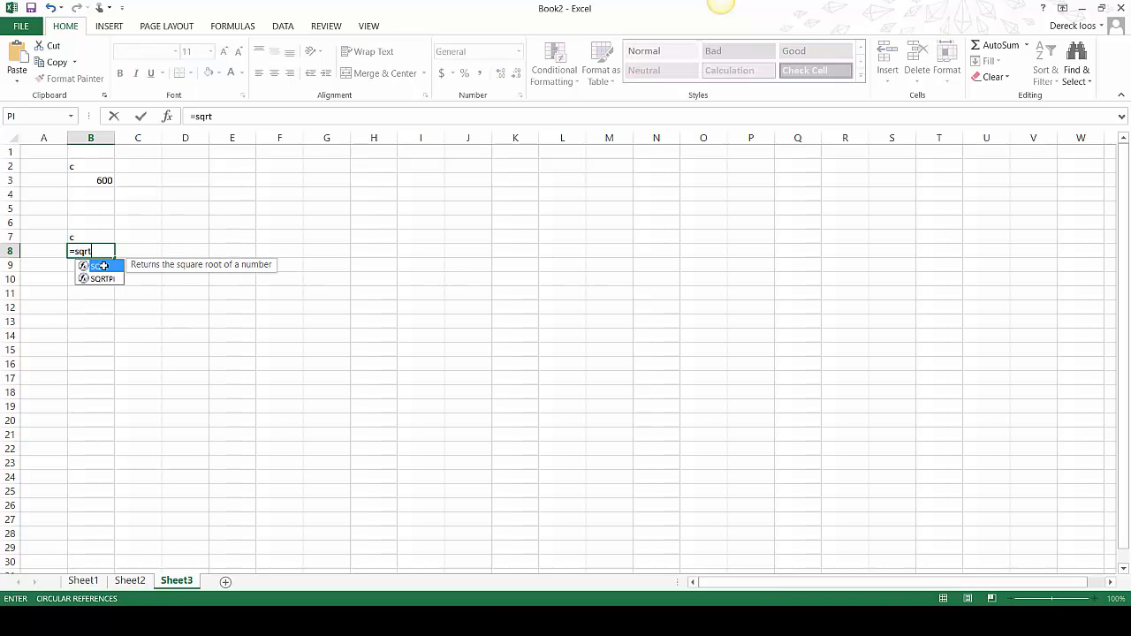
pyautogui.write('((')
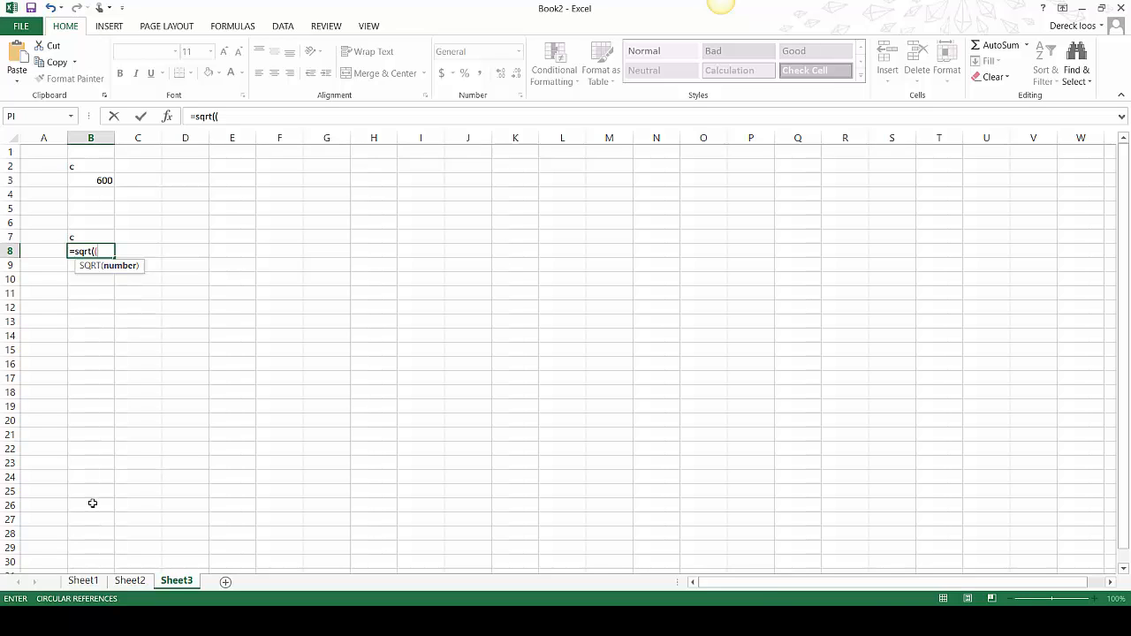
pyautogui.click(84, 580)
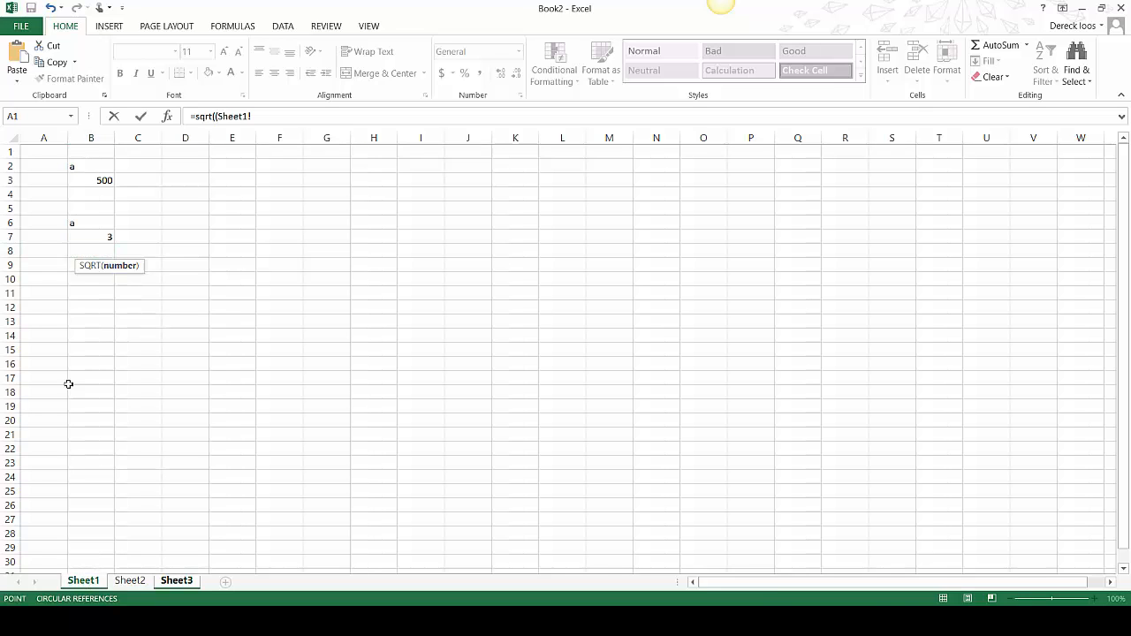
pyautogui.click(96, 237)
pyautogui.write(')')
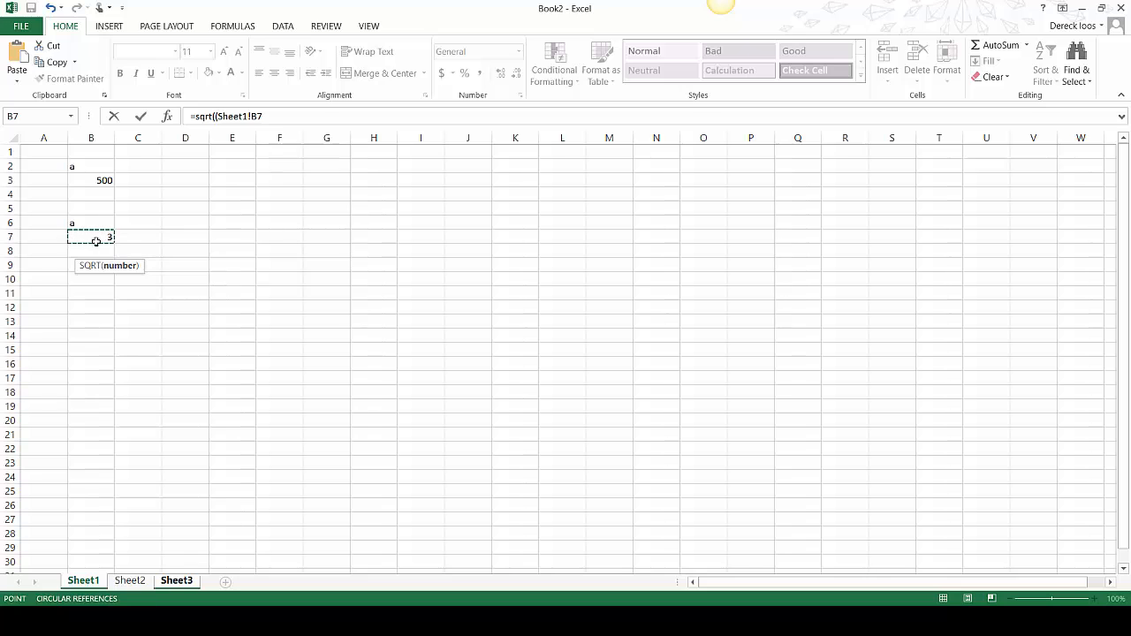
pyautogui.write('^2+(')
pyautogui.click(123, 579)
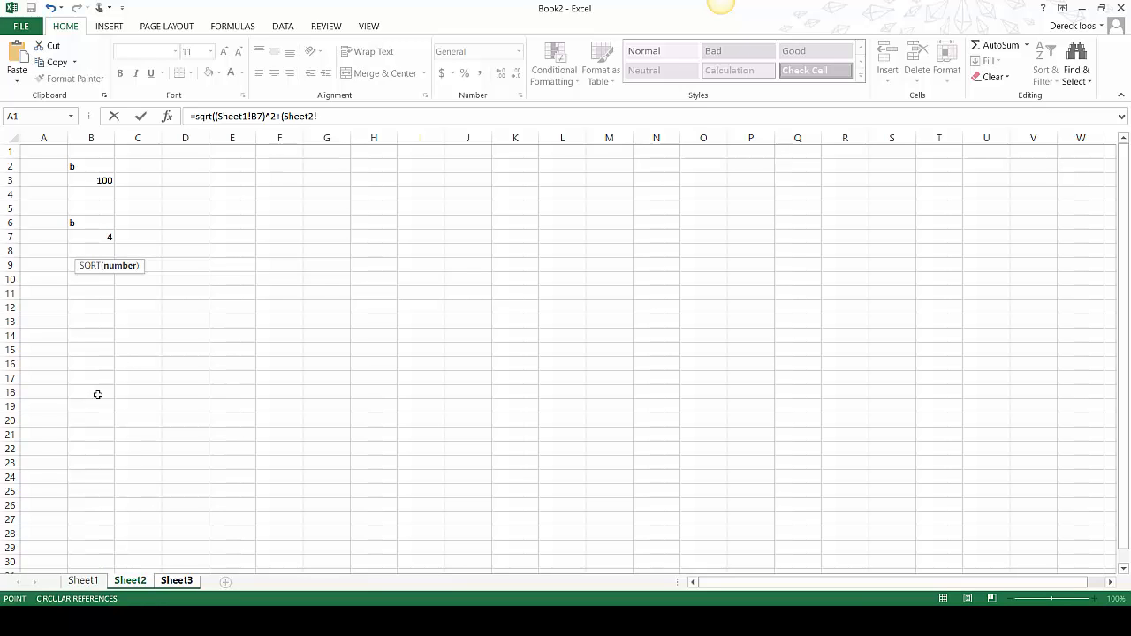
pyautogui.click(87, 237)
pyautogui.write(')^2')
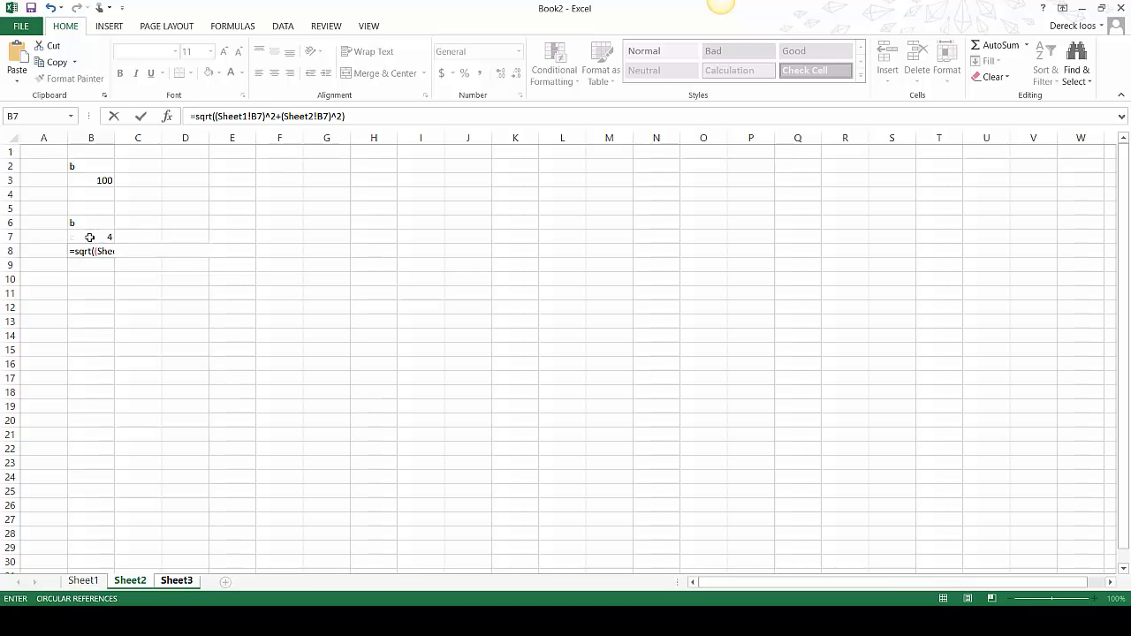
pyautogui.press('Return')
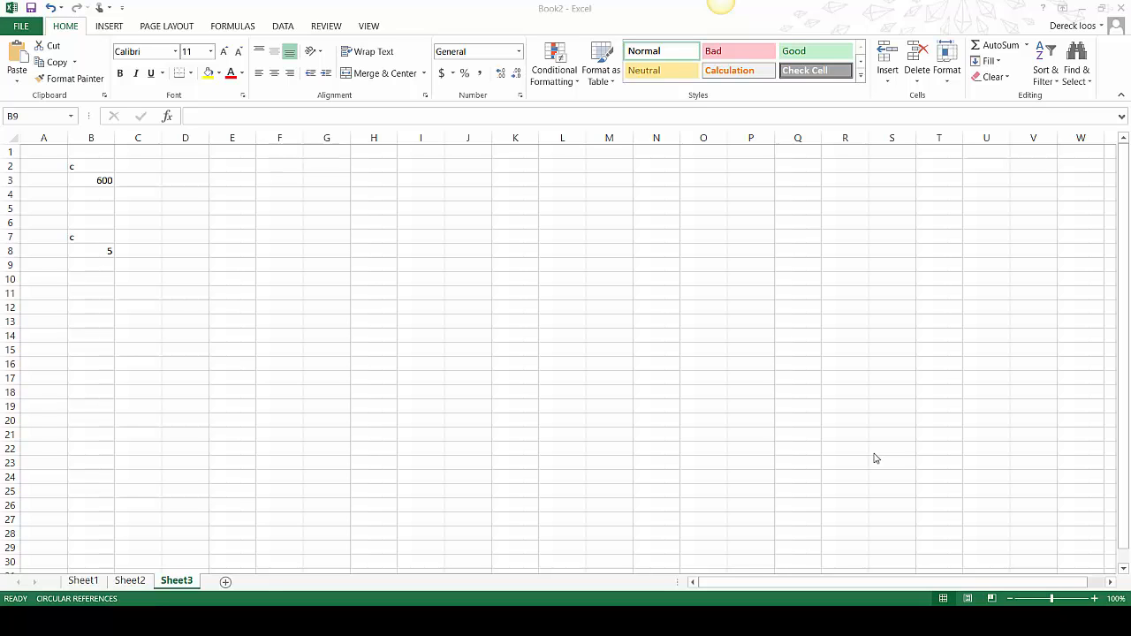
# Enable iterative calculation in the formula calculation options
pyautogui.click(21, 26)
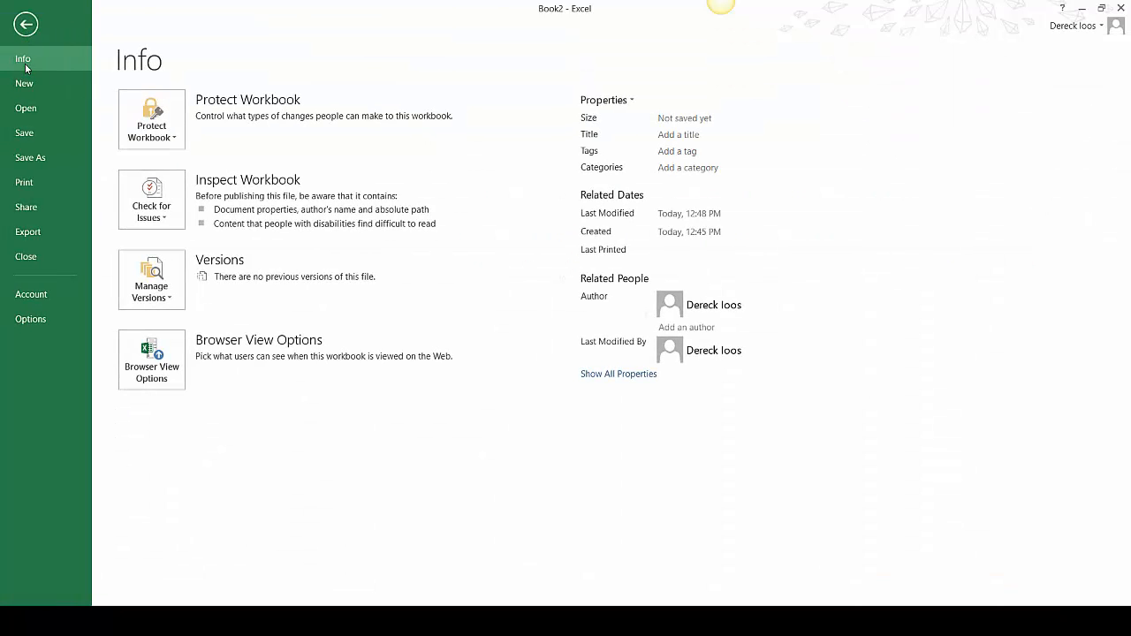
pyautogui.click(29, 318)
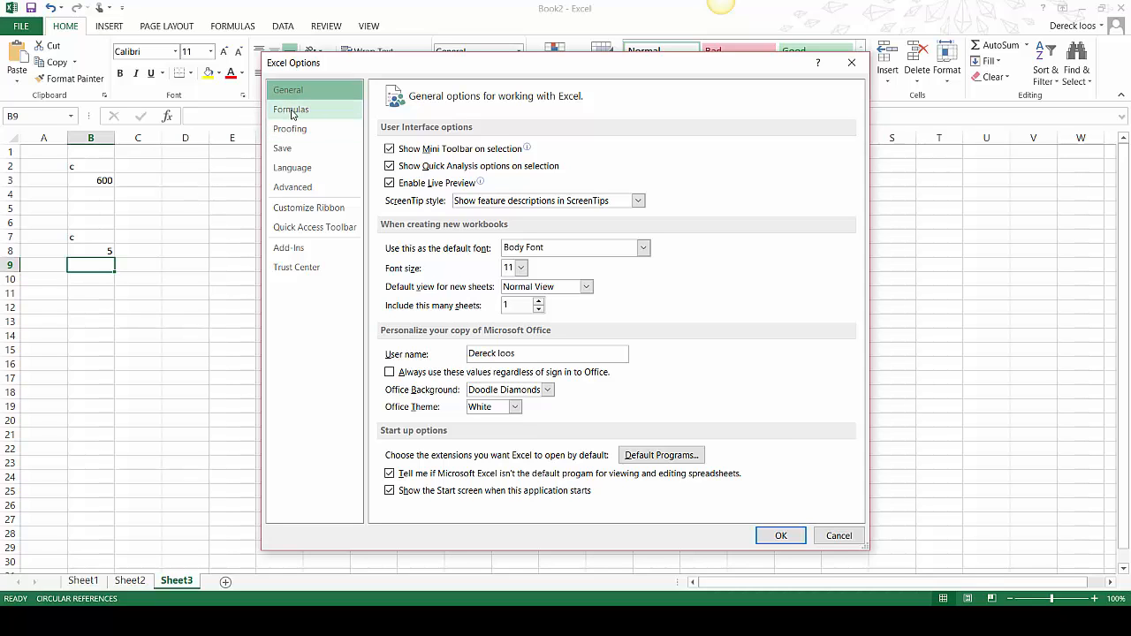
pyautogui.click(291, 111)
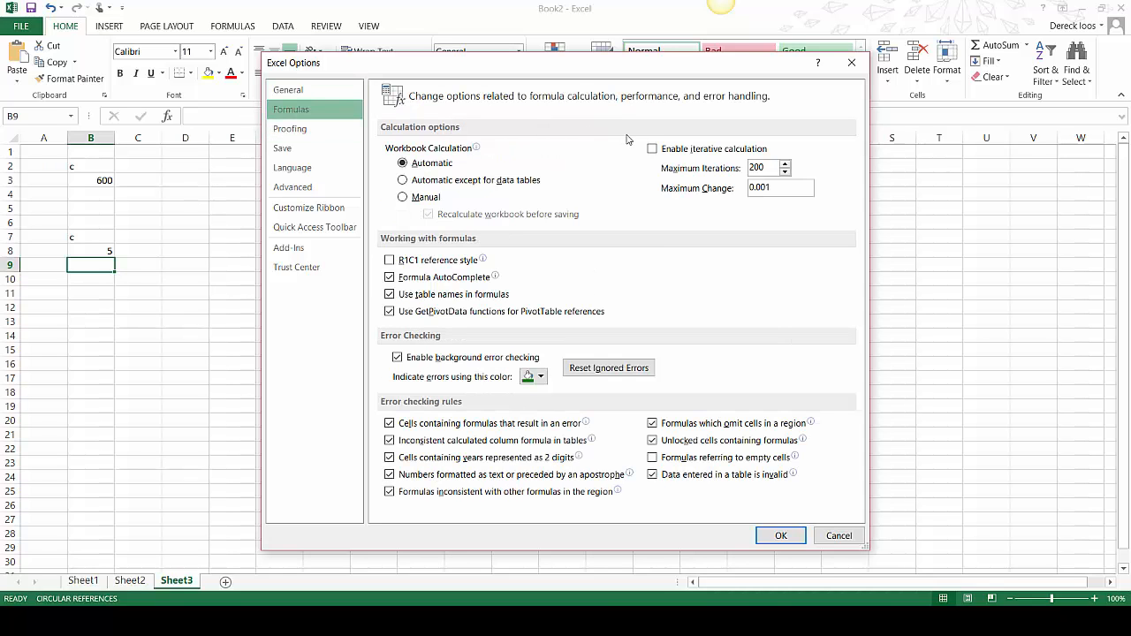
pyautogui.click(652, 150)
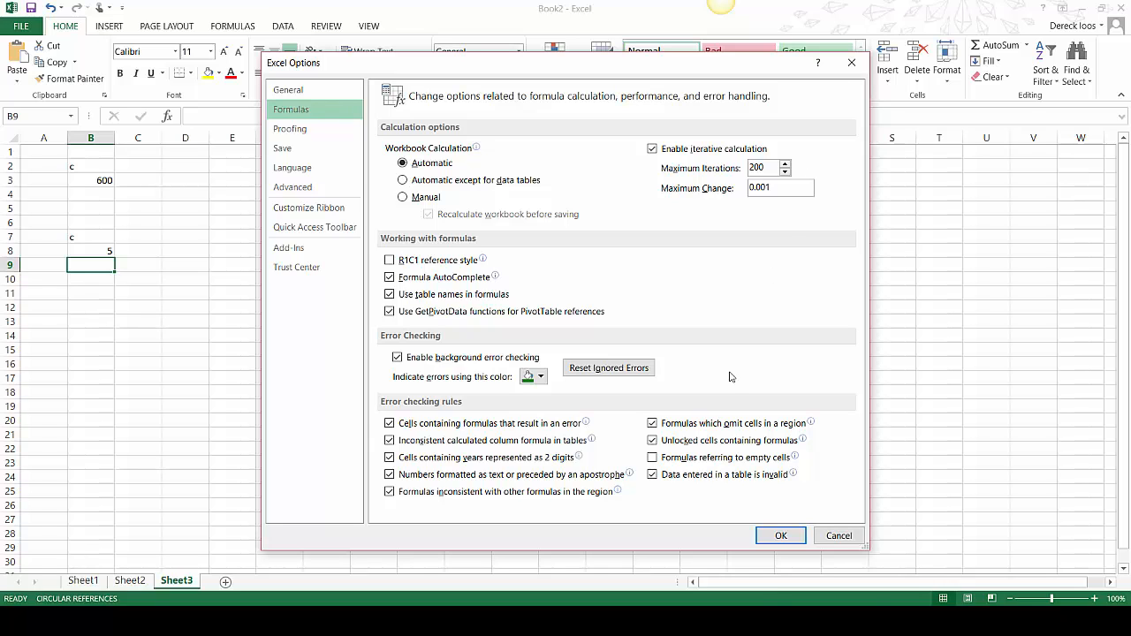
pyautogui.click(778, 537)
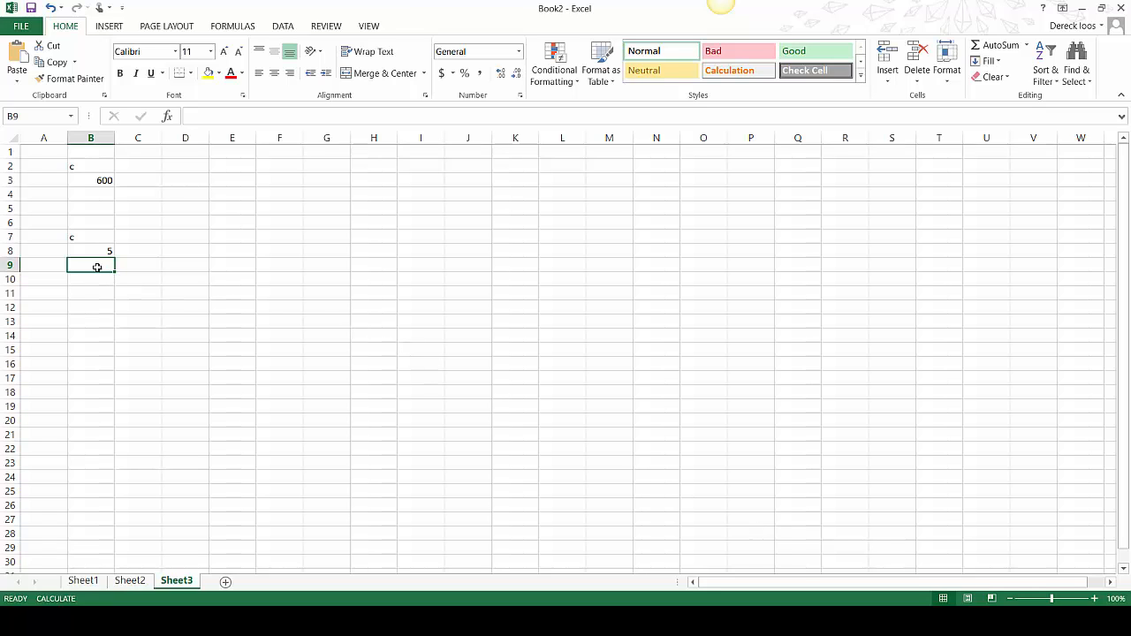
# Replace the value in Sheet1 cell B7 with a link to Sheet3 cell B8 and check the iterated values across the three sheets
pyautogui.click(80, 580)
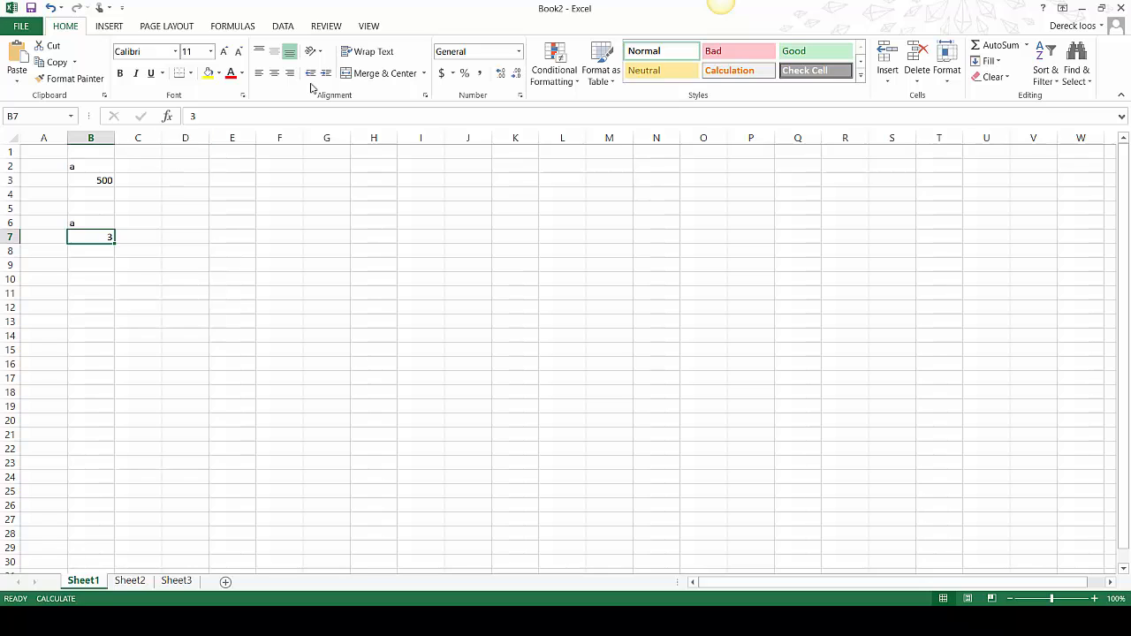
pyautogui.doubleClick(193, 116)
pyautogui.write('=')
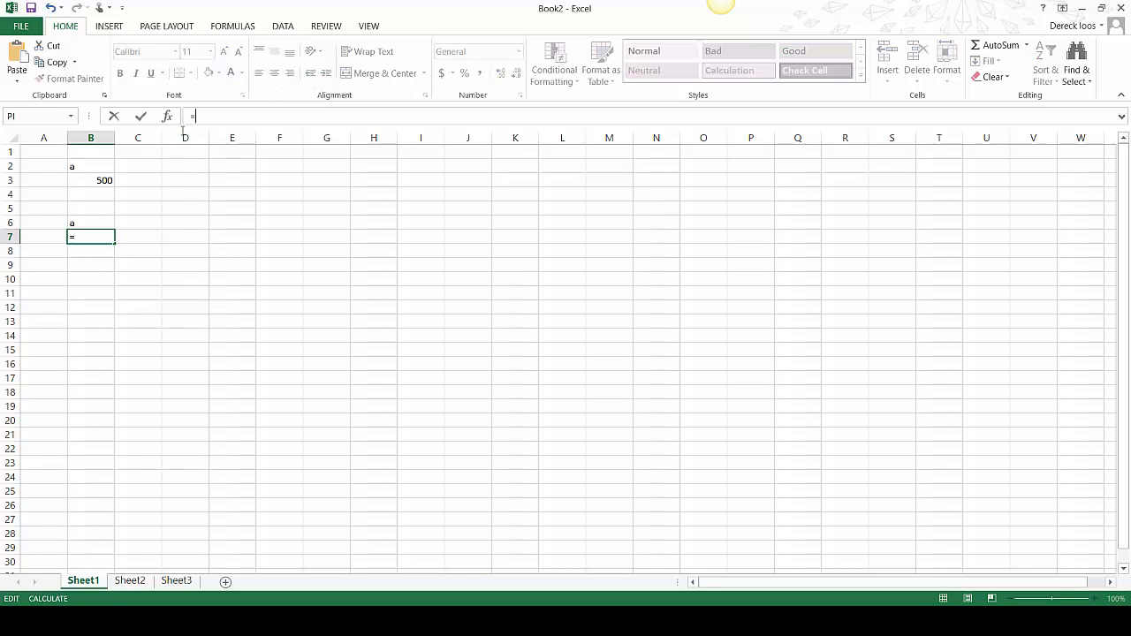
pyautogui.click(176, 581)
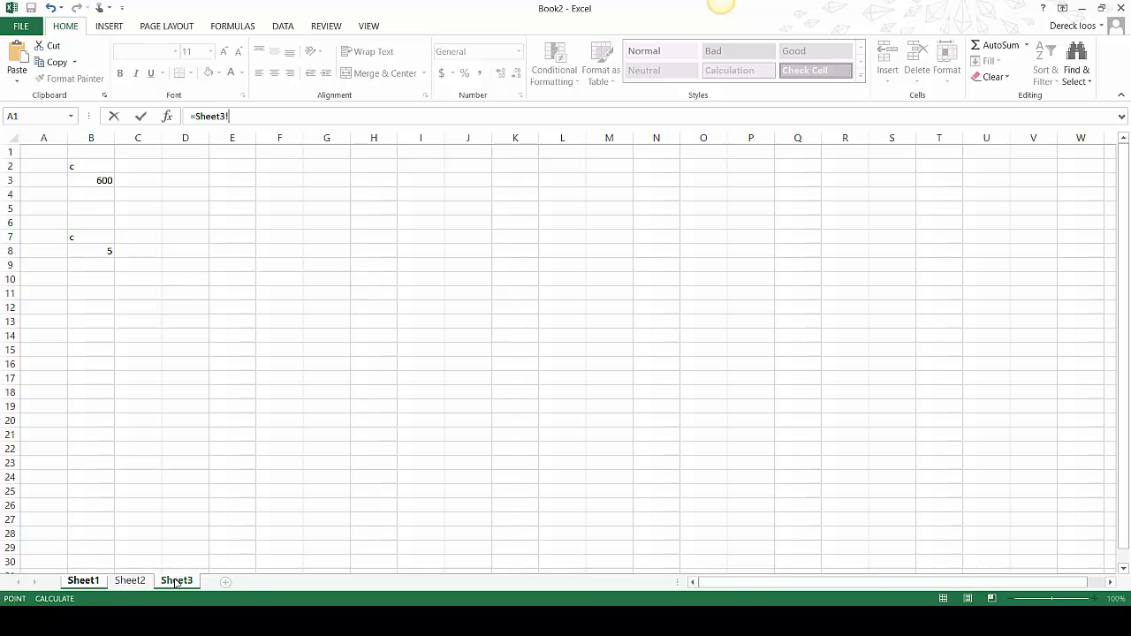
pyautogui.click(106, 251)
pyautogui.press('Return')
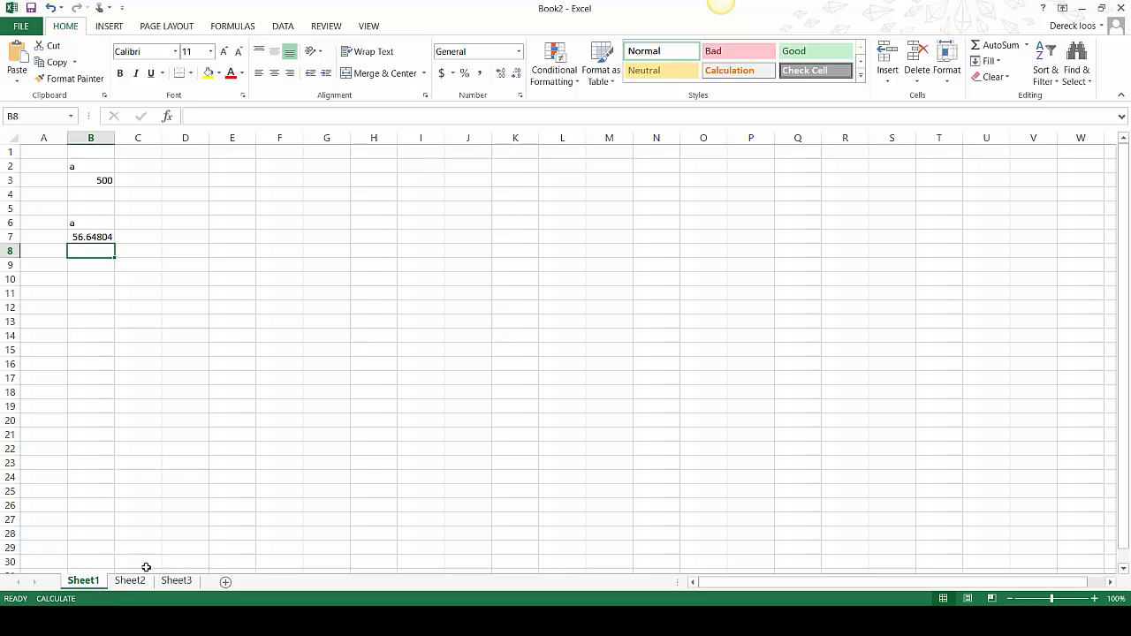
pyautogui.click(174, 585)
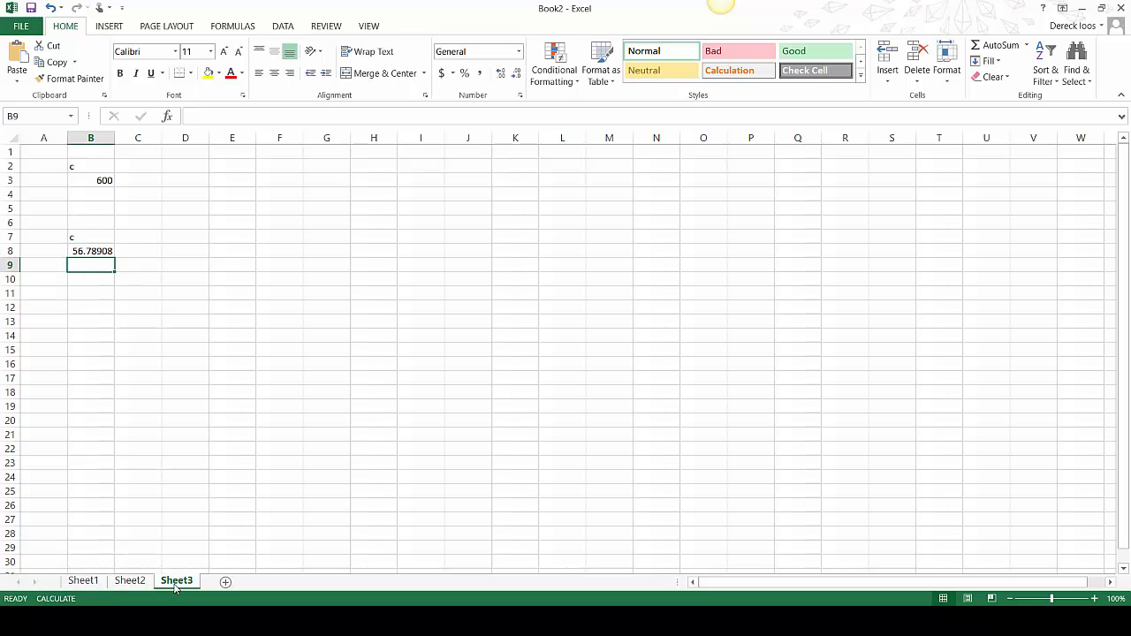
pyautogui.click(75, 583)
pyautogui.click(128, 583)
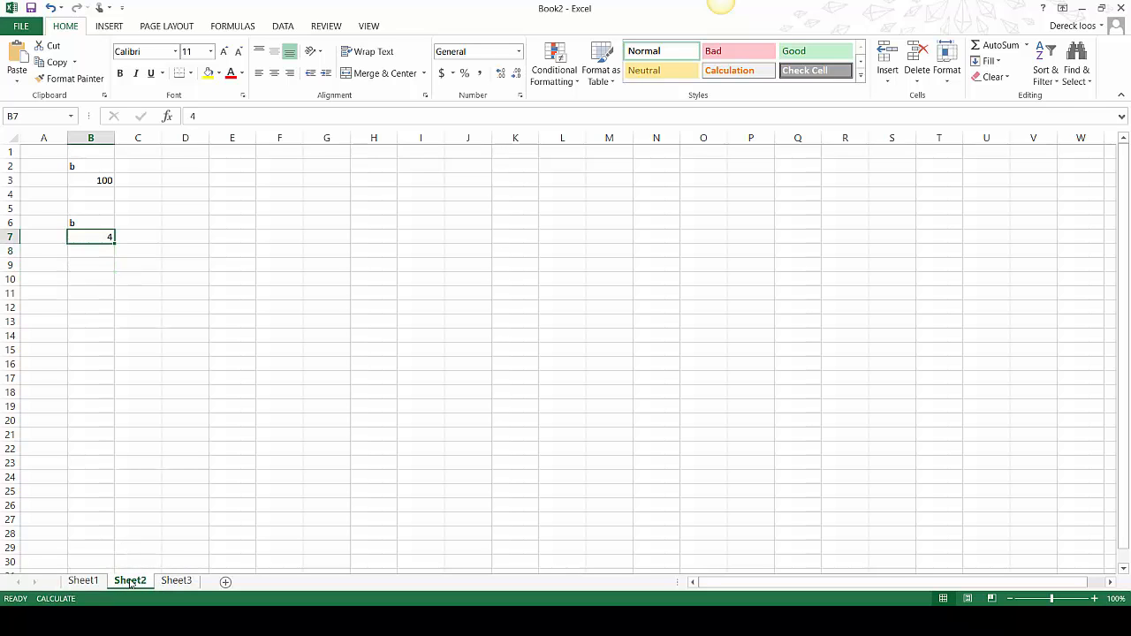
pyautogui.click(165, 582)
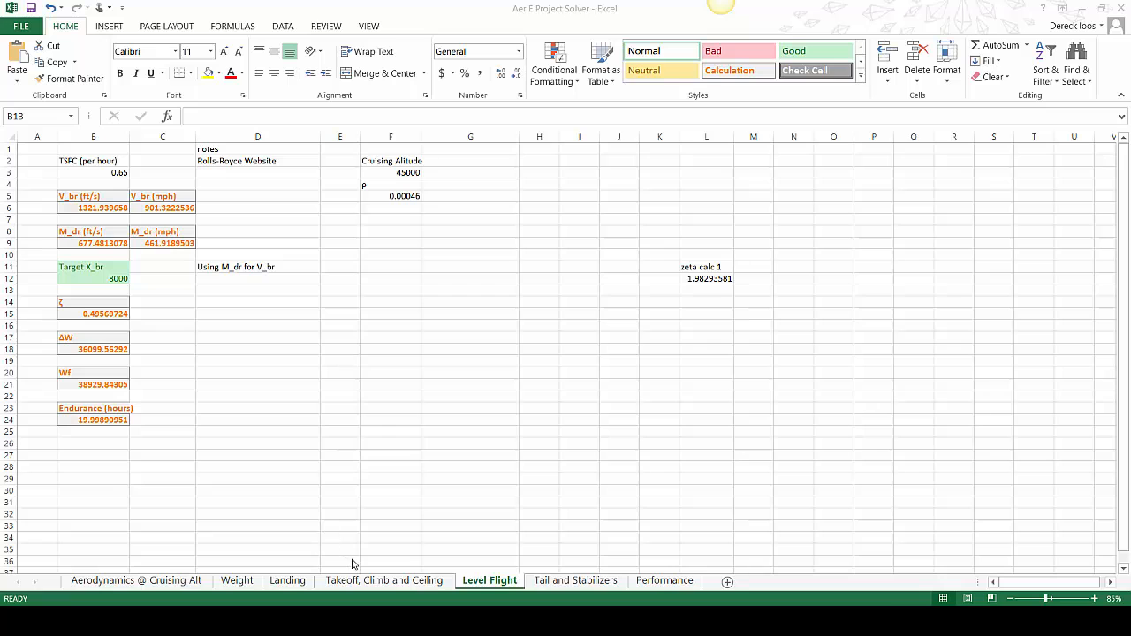
# In the Aer E Project Solver workbook, review the Takeoff, Climb and Ceiling, Landing and Weight sheets, including the engine note in Weight cell C17
pyautogui.click(367, 582)
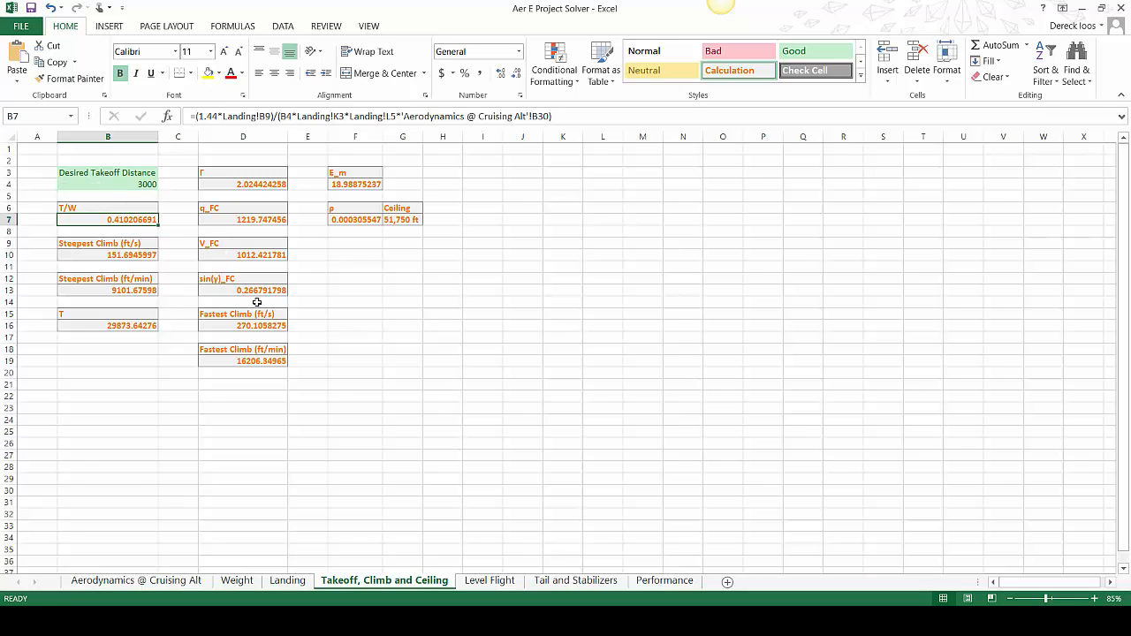
pyautogui.click(287, 581)
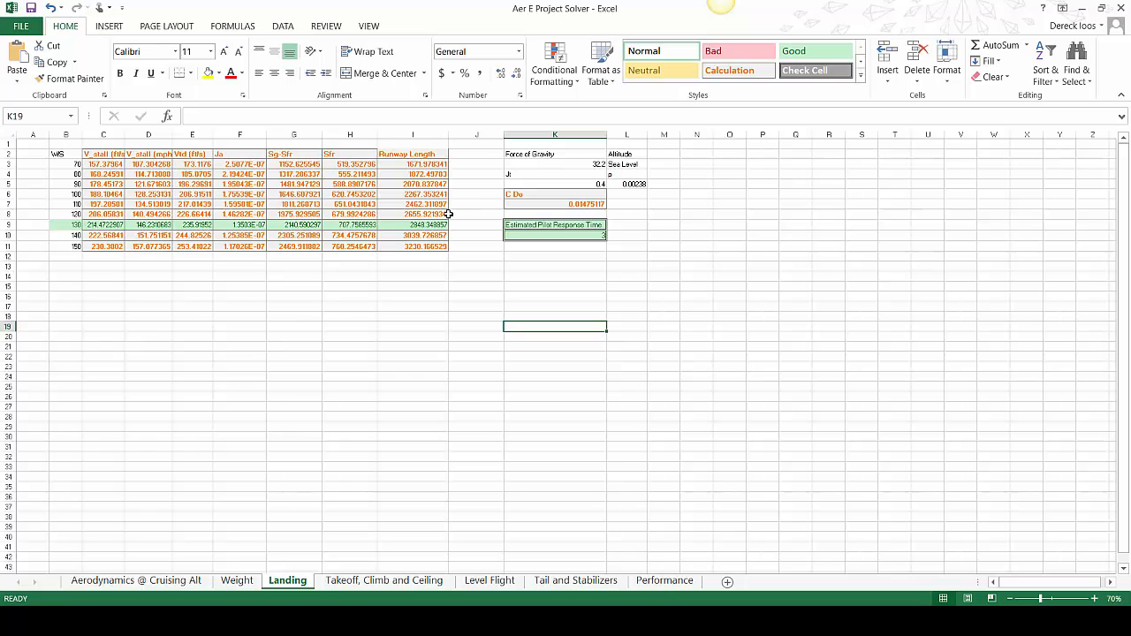
pyautogui.click(237, 580)
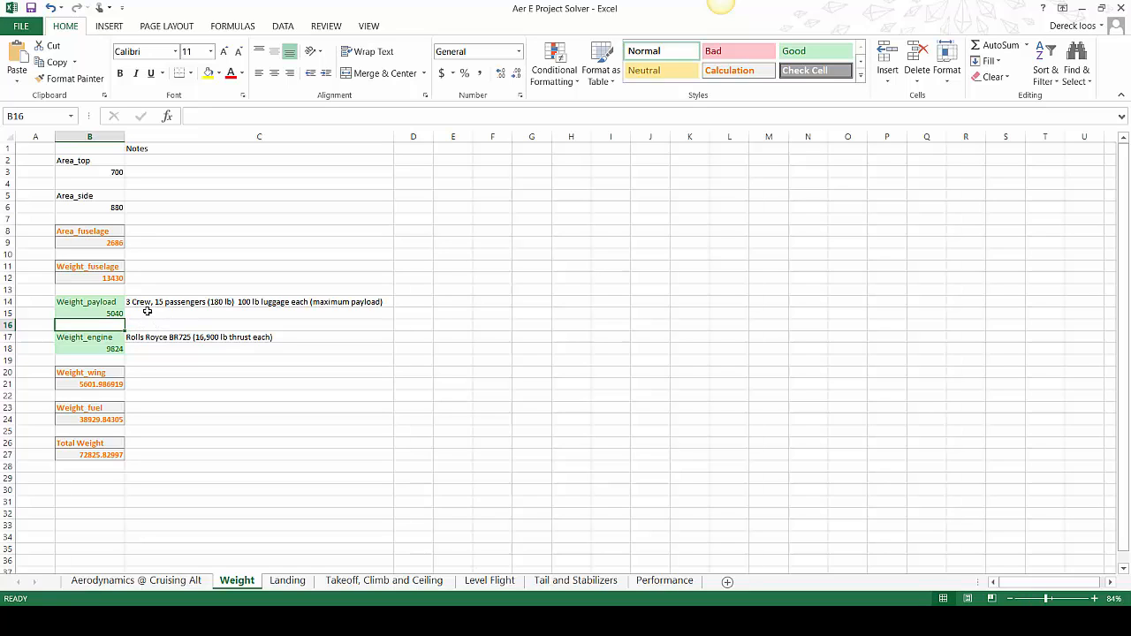
pyautogui.click(208, 336)
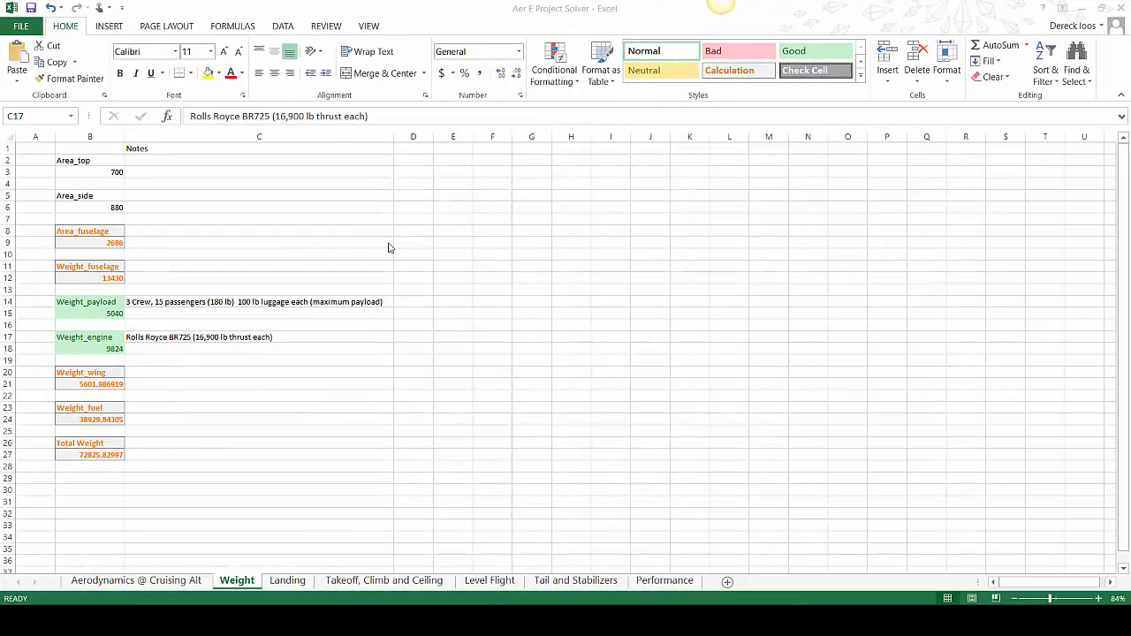
# Place the solver workbook beside the Final AerE Drawing.pdf document in Word and view the drawing's fuselage side view
pyautogui.click(478, 16)
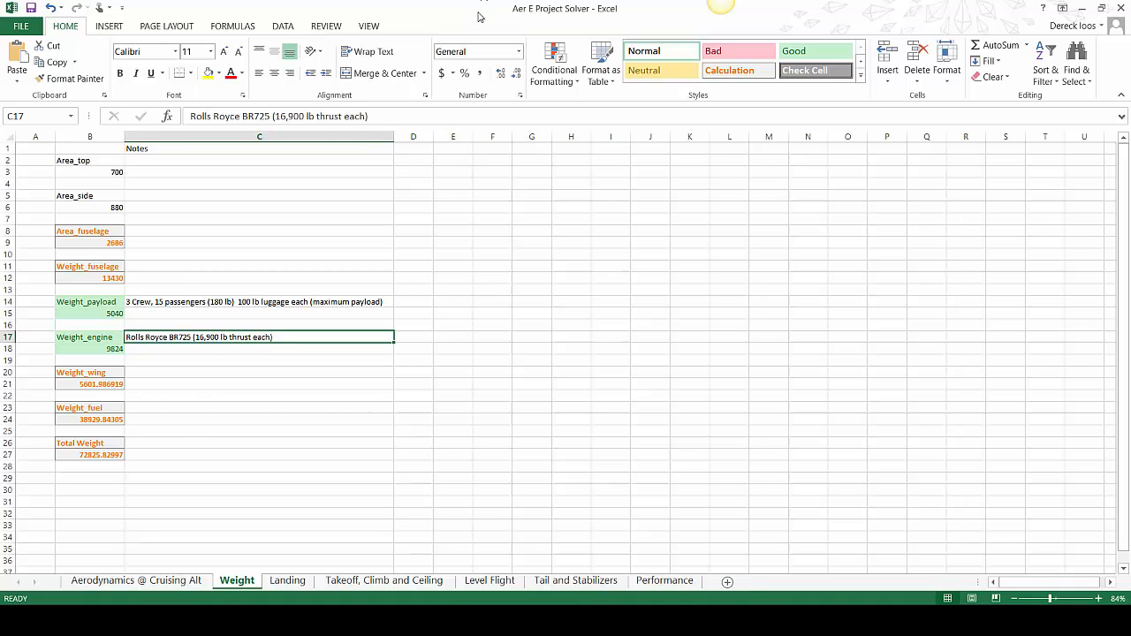
pyautogui.moveTo(478, 16); pyautogui.dragTo(4, 157)
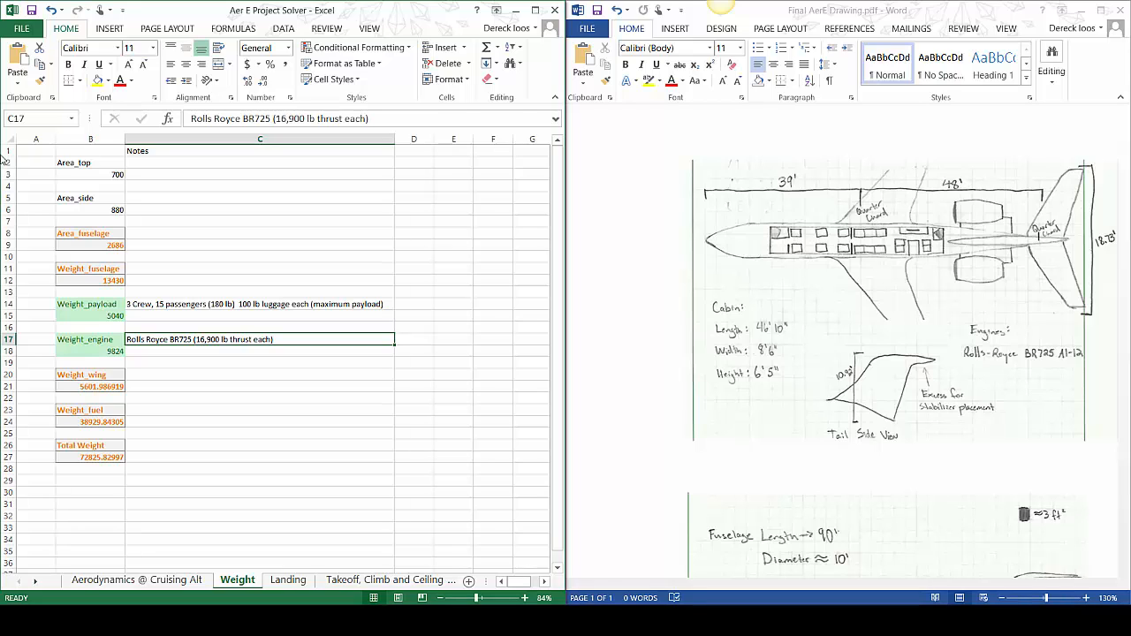
pyautogui.click(916, 345)
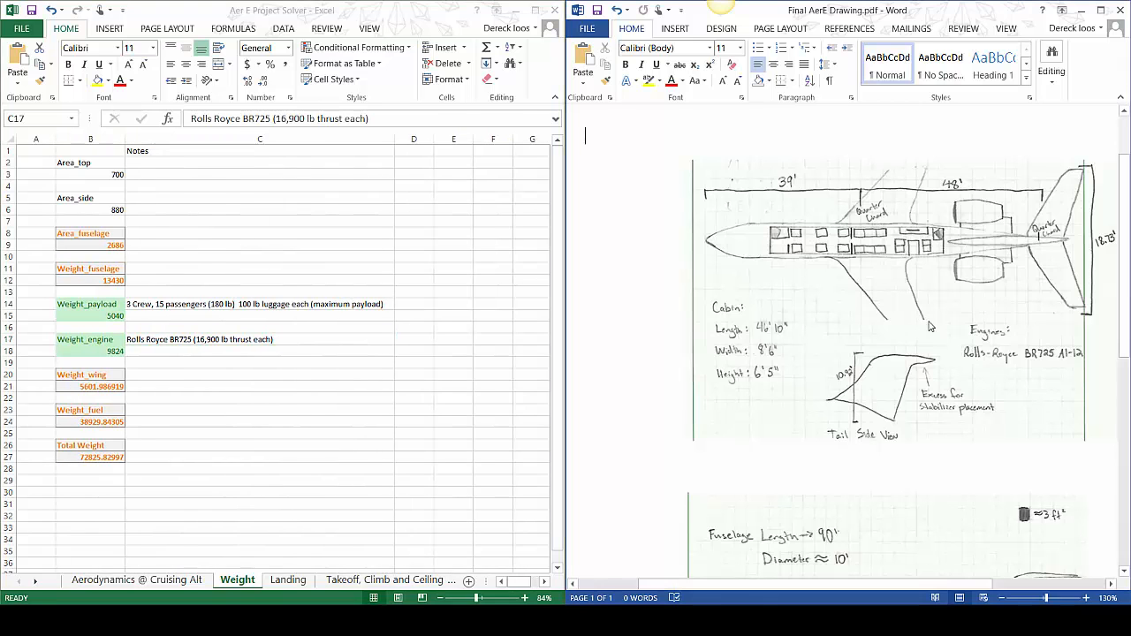
pyautogui.scroll(-7, 926, 322)
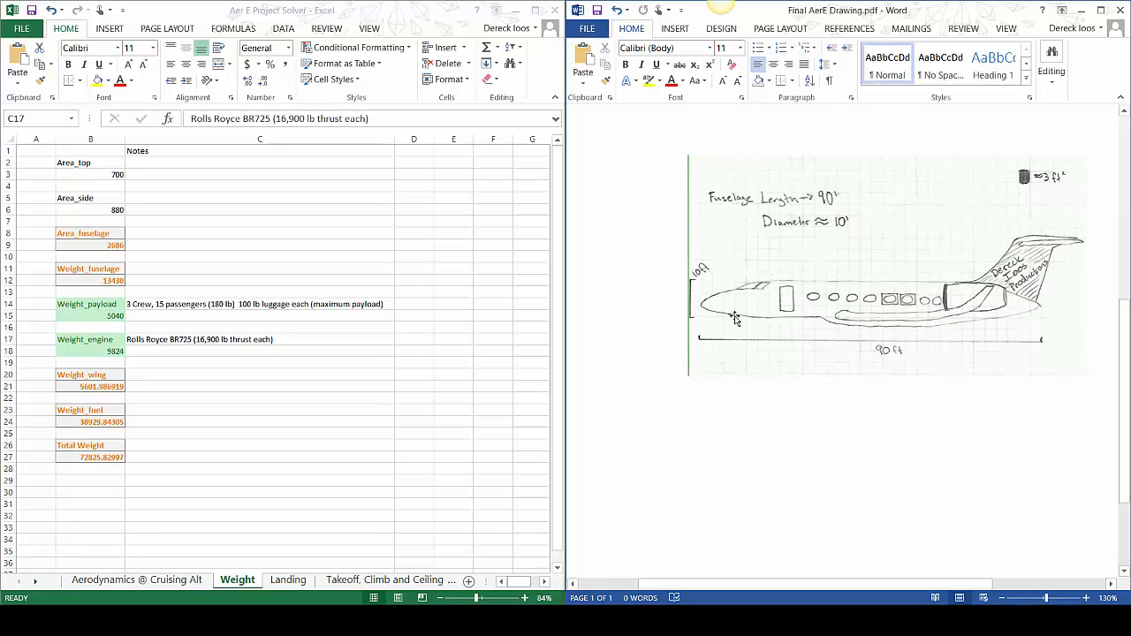
# Look over the aircraft's top and side views in the drawing and switch to a Bamboo Paper page beside the workbook
pyautogui.scroll(6, 966, 282)
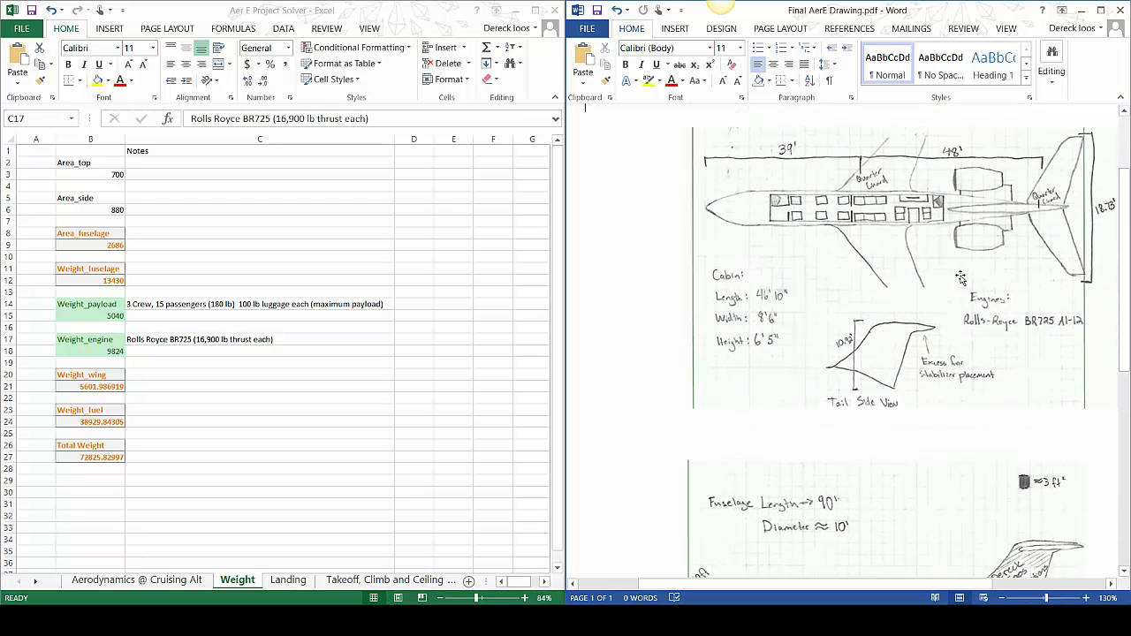
pyautogui.scroll(-3, 960, 279)
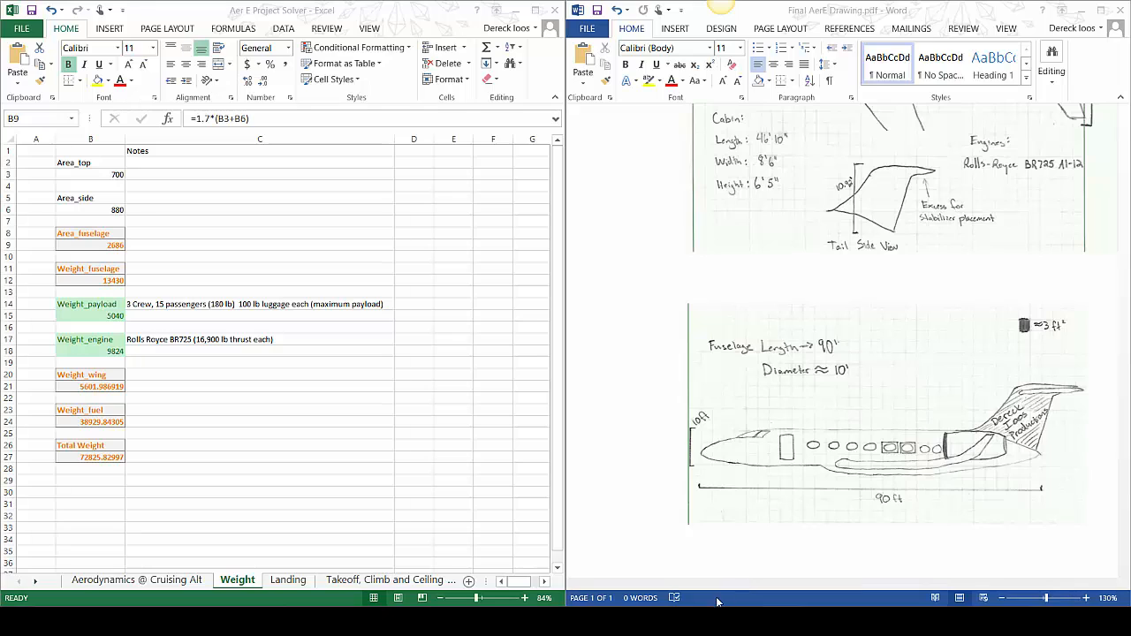
pyautogui.moveTo(709, 621)
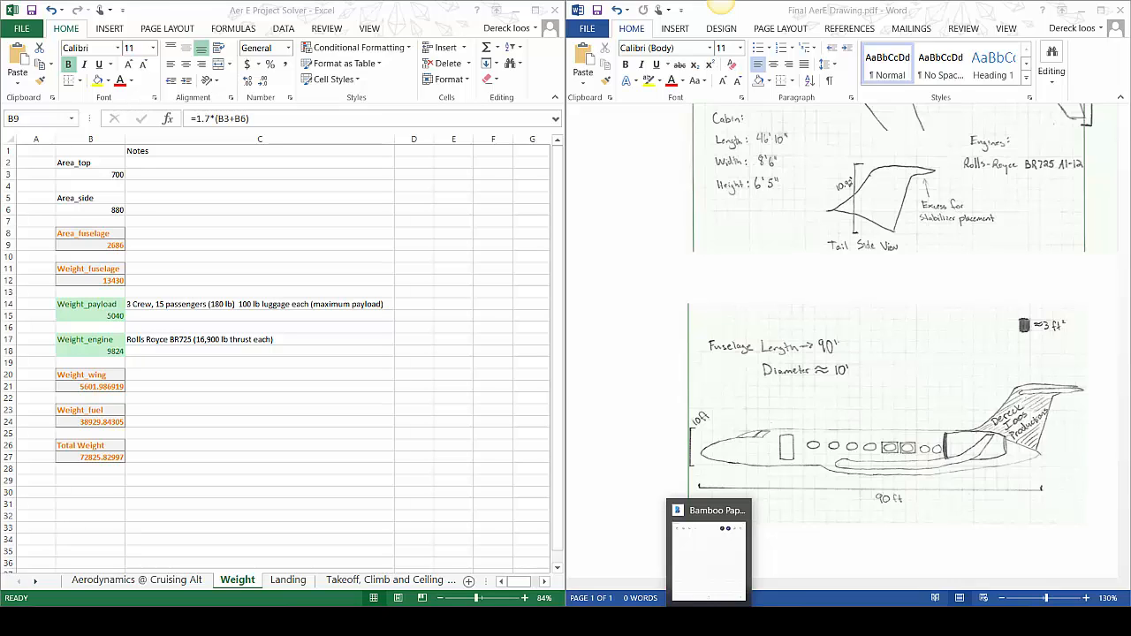
pyautogui.click(709, 621)
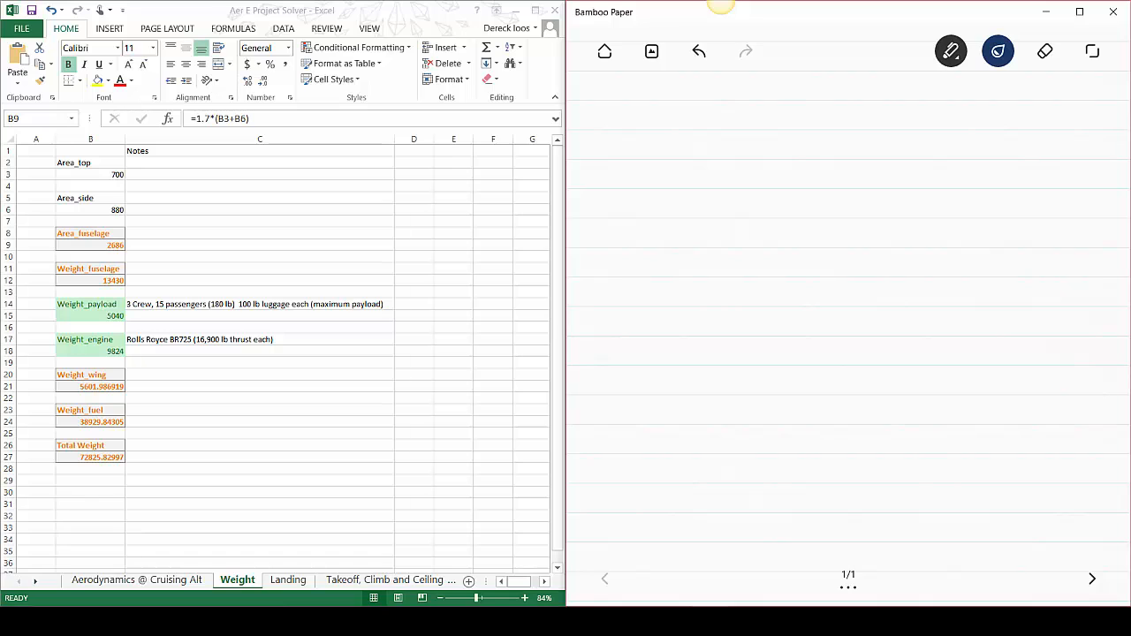
# Sketch two long fuselage outlines, one above the other, and label the upper one Side and the lower one Top
pyautogui.moveTo(1017, 258)
pyautogui.mouseDown()
pyautogui.moveTo(662, 262)
pyautogui.moveTo(592, 236)
pyautogui.moveTo(657, 207)
pyautogui.moveTo(783, 187)
pyautogui.moveTo(1016, 204)
pyautogui.moveTo(1107, 235)
pyautogui.mouseUp()
pyautogui.moveTo(1016, 258); pyautogui.dragTo(1111, 234)
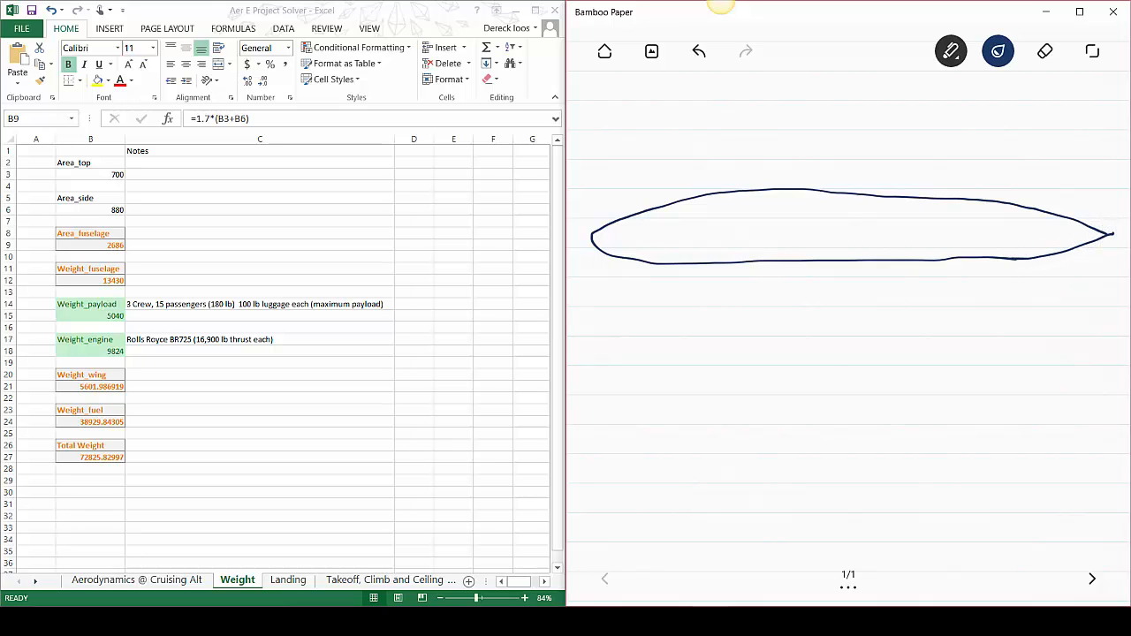
pyautogui.moveTo(1065, 421)
pyautogui.mouseDown()
pyautogui.moveTo(919, 394)
pyautogui.moveTo(798, 388)
pyautogui.moveTo(681, 389)
pyautogui.moveTo(576, 416)
pyautogui.moveTo(663, 454)
pyautogui.moveTo(834, 467)
pyautogui.moveTo(1076, 424)
pyautogui.mouseUp()
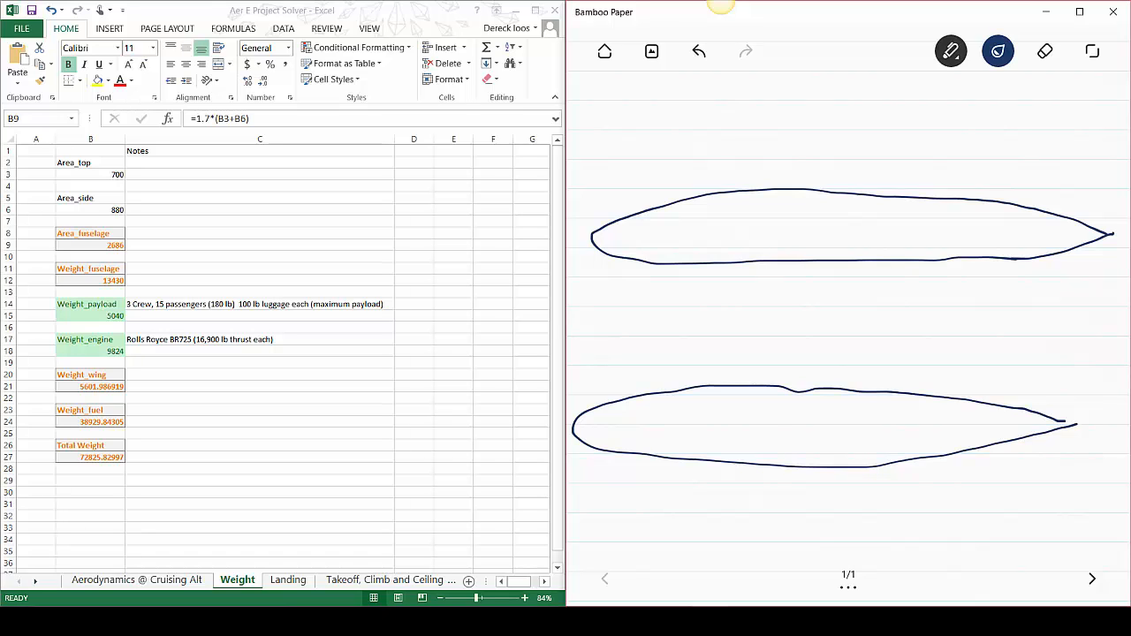
pyautogui.moveTo(730, 130)
pyautogui.mouseDown()
pyautogui.moveTo(699, 170)
pyautogui.moveTo(832, 173)
pyautogui.mouseUp()
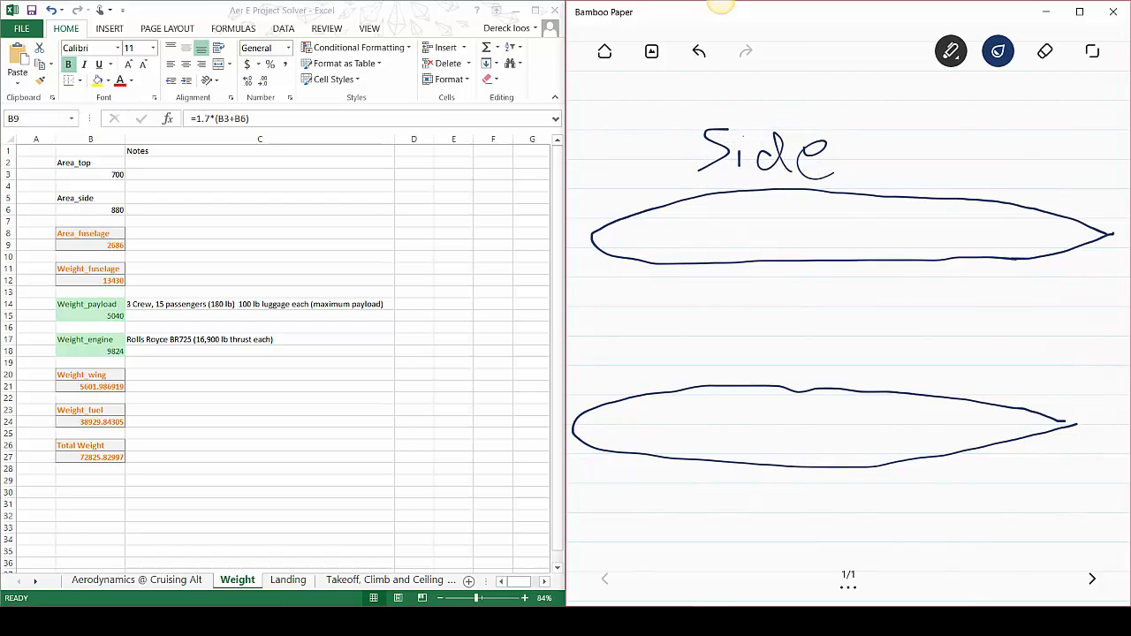
pyautogui.moveTo(694, 327)
pyautogui.mouseDown()
pyautogui.moveTo(695, 369)
pyautogui.moveTo(711, 324)
pyautogui.mouseUp()
pyautogui.moveTo(718, 349)
pyautogui.mouseDown()
pyautogui.moveTo(758, 384)
pyautogui.moveTo(758, 367)
pyautogui.mouseUp()
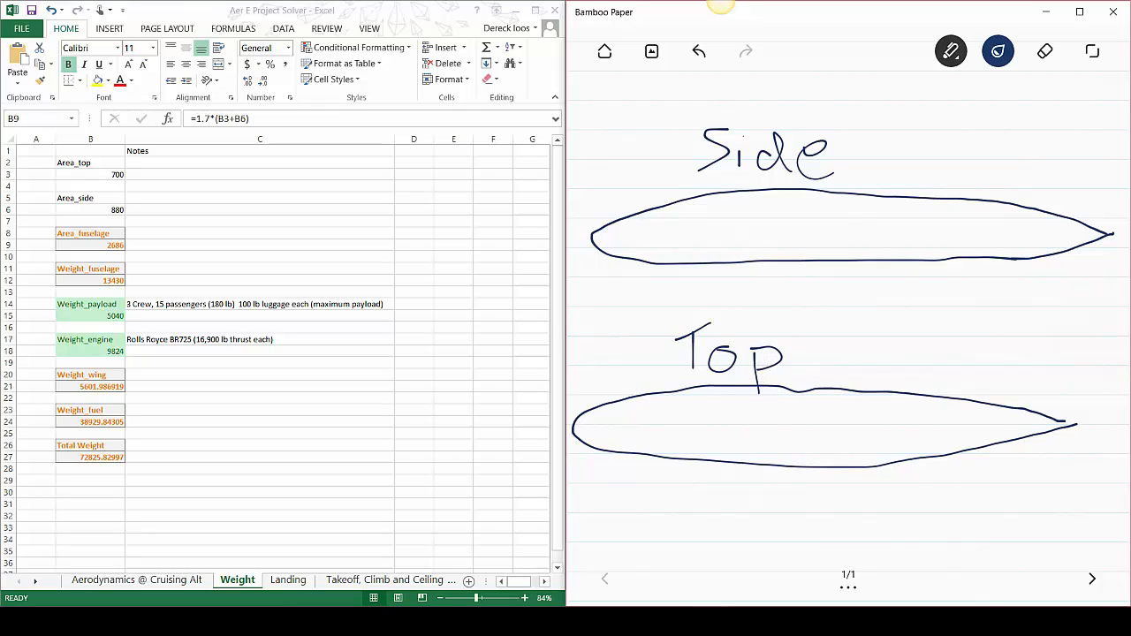
# Write the area 880 ft² inside the Side outline and 700 ft² inside the Top outline
pyautogui.moveTo(767, 214)
pyautogui.mouseDown()
pyautogui.moveTo(752, 239)
pyautogui.moveTo(766, 212)
pyautogui.moveTo(788, 239)
pyautogui.moveTo(801, 210)
pyautogui.moveTo(816, 215)
pyautogui.mouseUp()
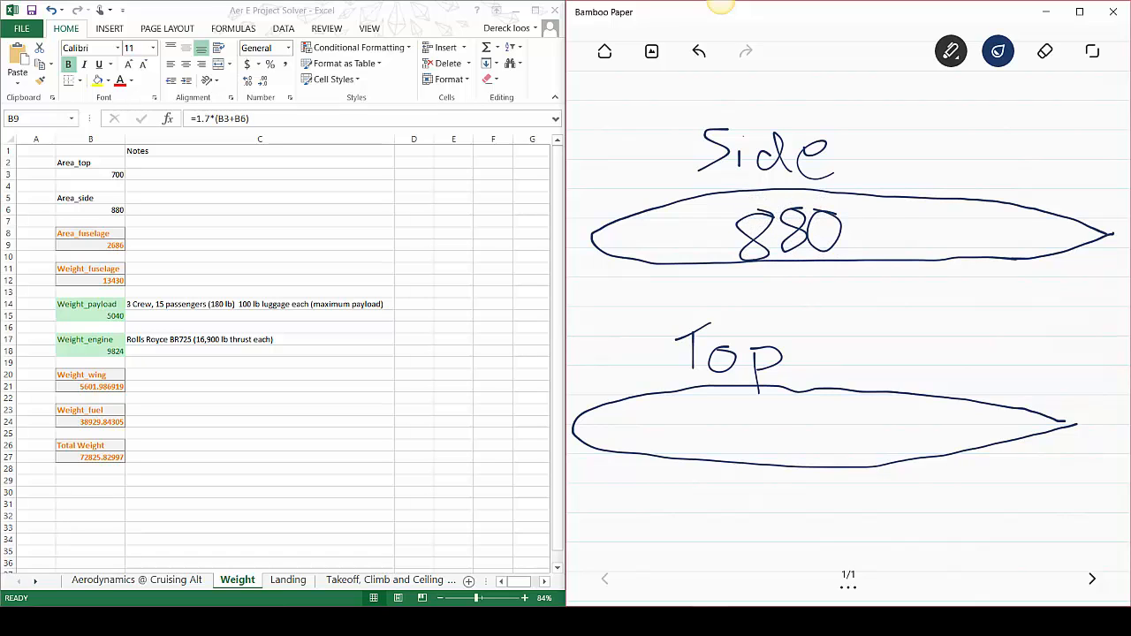
pyautogui.moveTo(898, 208)
pyautogui.mouseDown()
pyautogui.moveTo(878, 261)
pyautogui.moveTo(888, 233)
pyautogui.moveTo(935, 215)
pyautogui.moveTo(942, 224)
pyautogui.mouseUp()
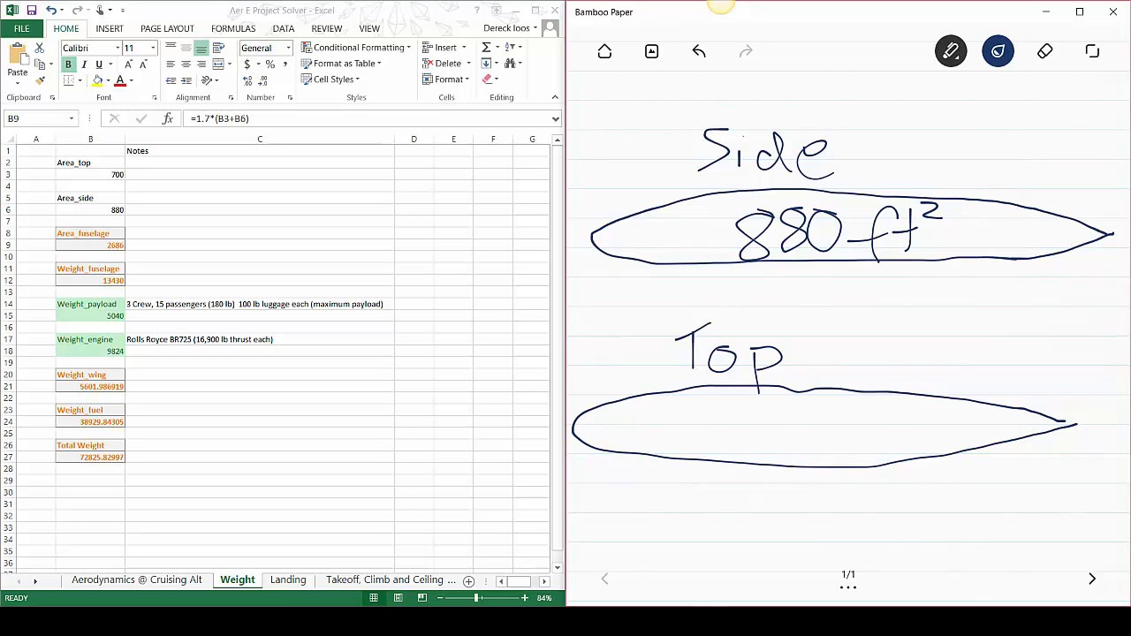
pyautogui.moveTo(718, 414); pyautogui.dragTo(741, 458)
pyautogui.moveTo(777, 415)
pyautogui.mouseDown()
pyautogui.moveTo(811, 454)
pyautogui.moveTo(813, 416)
pyautogui.moveTo(850, 462)
pyautogui.mouseUp()
pyautogui.moveTo(841, 436); pyautogui.dragTo(888, 434)
pyautogui.moveTo(894, 416)
pyautogui.mouseDown()
pyautogui.moveTo(893, 459)
pyautogui.moveTo(917, 409)
pyautogui.moveTo(924, 429)
pyautogui.mouseUp()
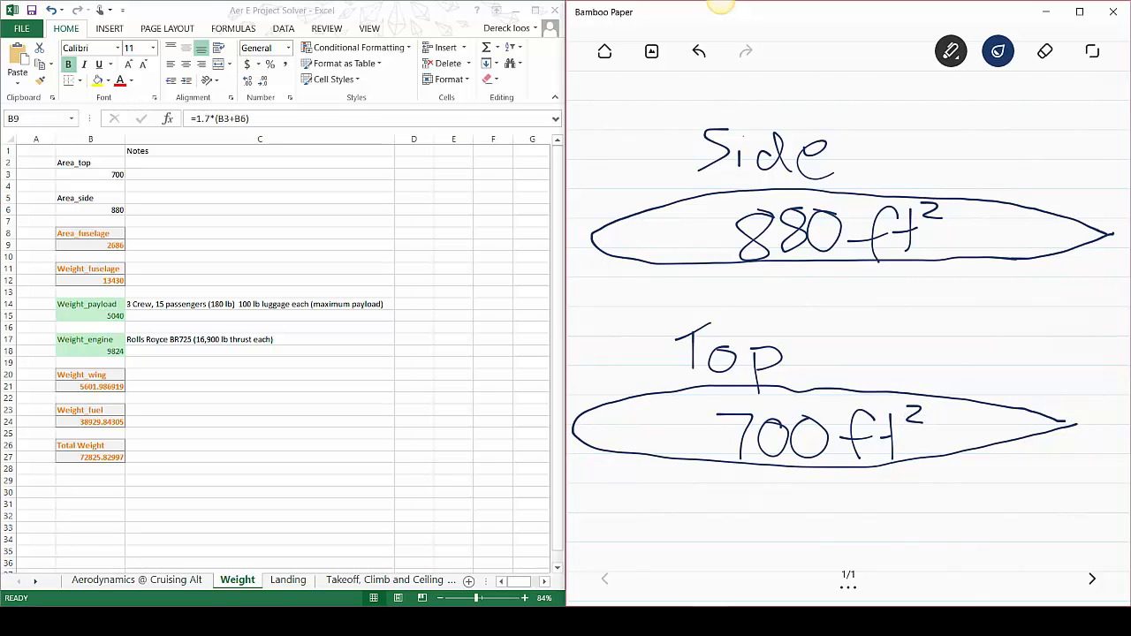
# Handwrite the start of the fuselage area formula, A = (A_top +, below the Top outline
pyautogui.moveTo(610, 543); pyautogui.dragTo(653, 530)
pyautogui.moveTo(623, 511); pyautogui.dragTo(691, 497)
pyautogui.moveTo(664, 505)
pyautogui.mouseDown()
pyautogui.moveTo(695, 504)
pyautogui.moveTo(725, 480)
pyautogui.moveTo(727, 556)
pyautogui.moveTo(752, 507)
pyautogui.moveTo(783, 547)
pyautogui.mouseUp()
pyautogui.moveTo(778, 535)
pyautogui.mouseDown()
pyautogui.moveTo(797, 537)
pyautogui.moveTo(810, 562)
pyautogui.mouseUp()
pyautogui.moveTo(811, 532); pyautogui.dragTo(813, 541)
pyautogui.moveTo(854, 510); pyautogui.dragTo(853, 541)
pyautogui.moveTo(845, 517); pyautogui.dragTo(863, 514)
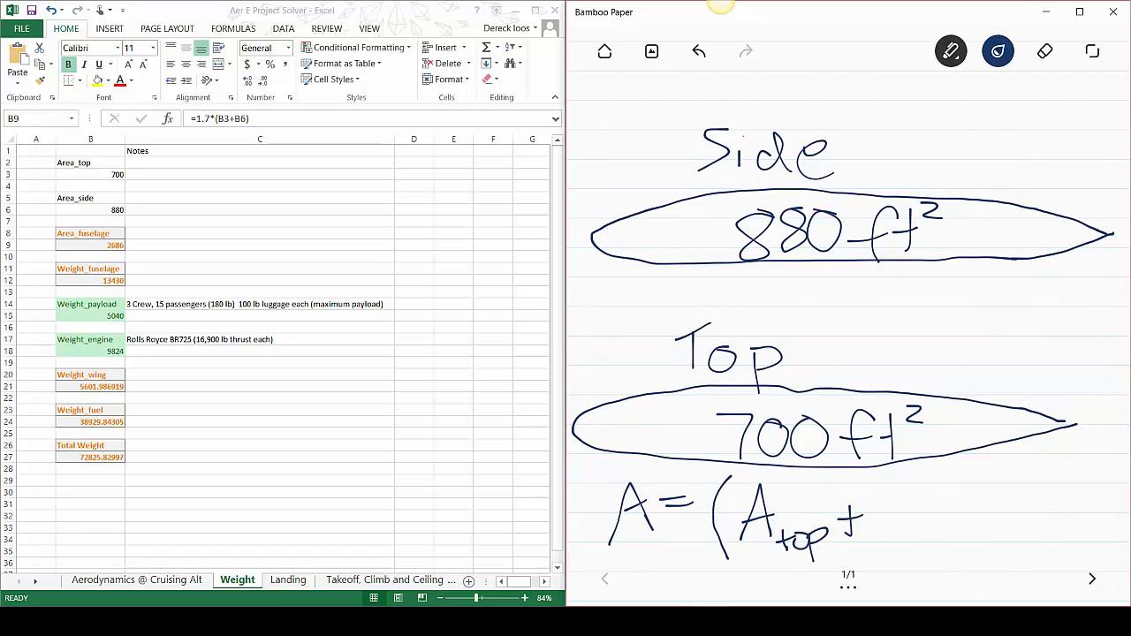
pyautogui.moveTo(868, 476)
pyautogui.mouseDown()
pyautogui.moveTo(890, 518)
pyautogui.moveTo(873, 560)
pyautogui.mouseUp()
pyautogui.click(1046, 52)
pyautogui.moveTo(870, 481)
pyautogui.mouseDown()
pyautogui.moveTo(876, 518)
pyautogui.moveTo(889, 500)
pyautogui.moveTo(875, 557)
pyautogui.mouseUp()
pyautogui.click(1045, 51)
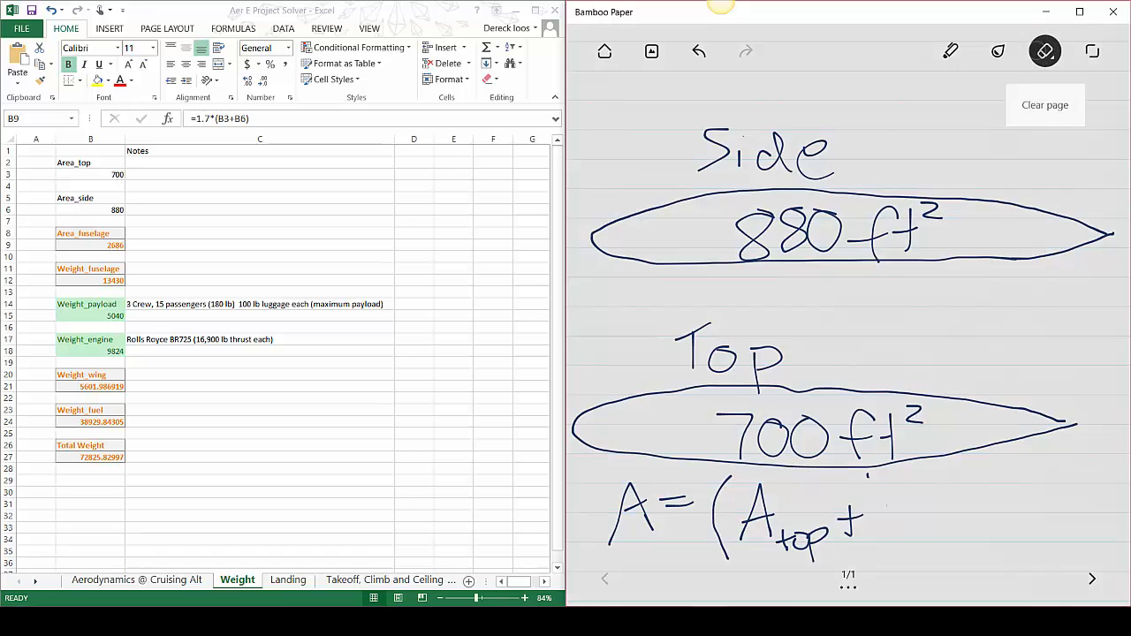
pyautogui.click(952, 52)
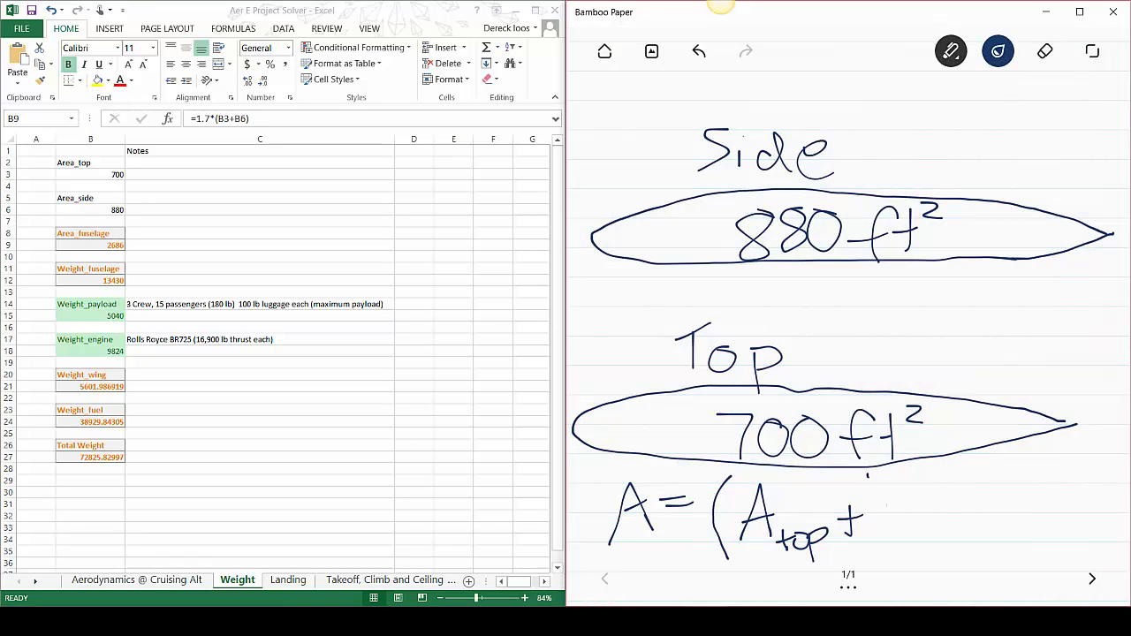
# Complete the handwritten area formula with A_side, the closing parenthesis and the factor 1.7
pyautogui.moveTo(886, 548)
pyautogui.mouseDown()
pyautogui.moveTo(894, 496)
pyautogui.moveTo(889, 523)
pyautogui.moveTo(997, 539)
pyautogui.mouseUp()
pyautogui.moveTo(992, 473); pyautogui.dragTo(1004, 573)
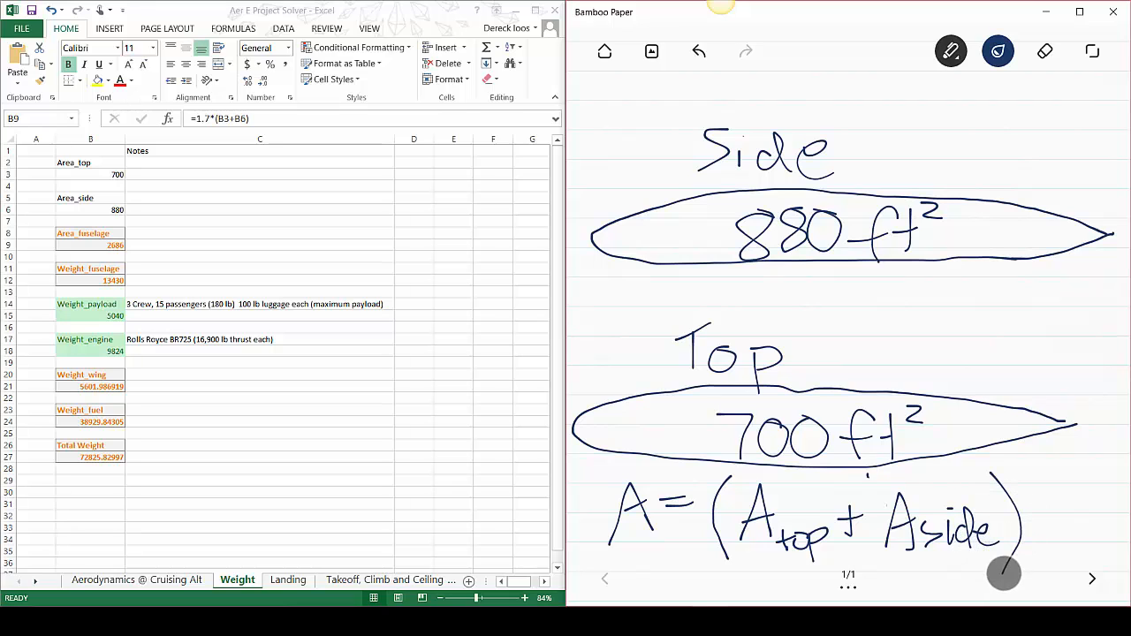
pyautogui.moveTo(1038, 488); pyautogui.dragTo(1036, 550)
pyautogui.moveTo(1069, 500)
pyautogui.mouseDown()
pyautogui.moveTo(1085, 547)
pyautogui.moveTo(1064, 534)
pyautogui.mouseUp()
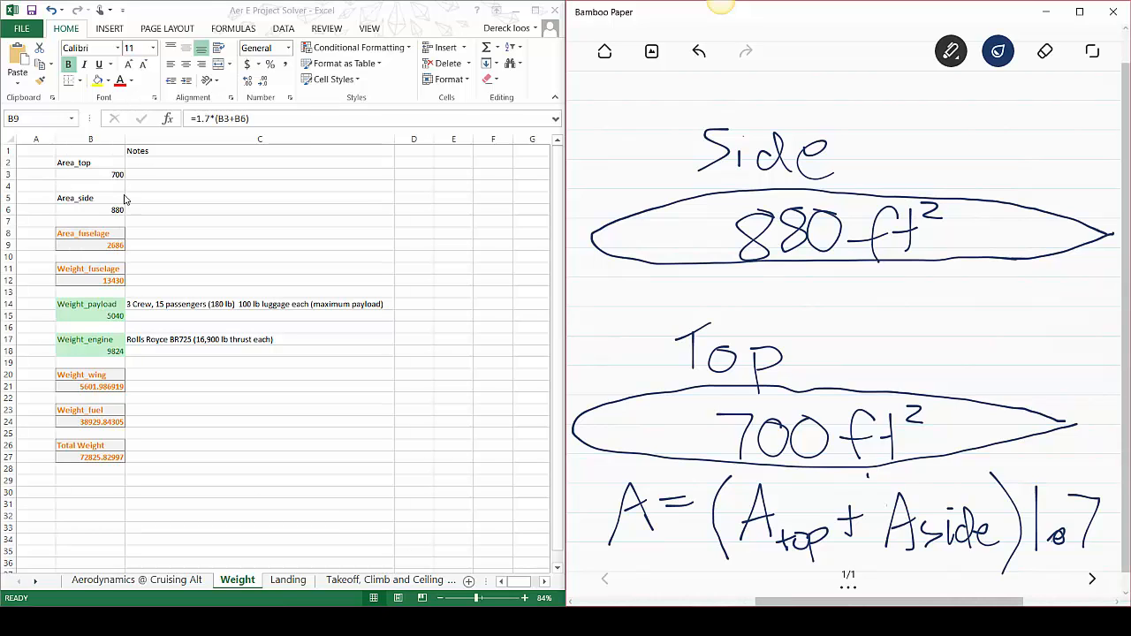
# Inspect the Weight_fuselage formula in cell B12 and clear all handwriting from the Bamboo Paper page
pyautogui.click(88, 281)
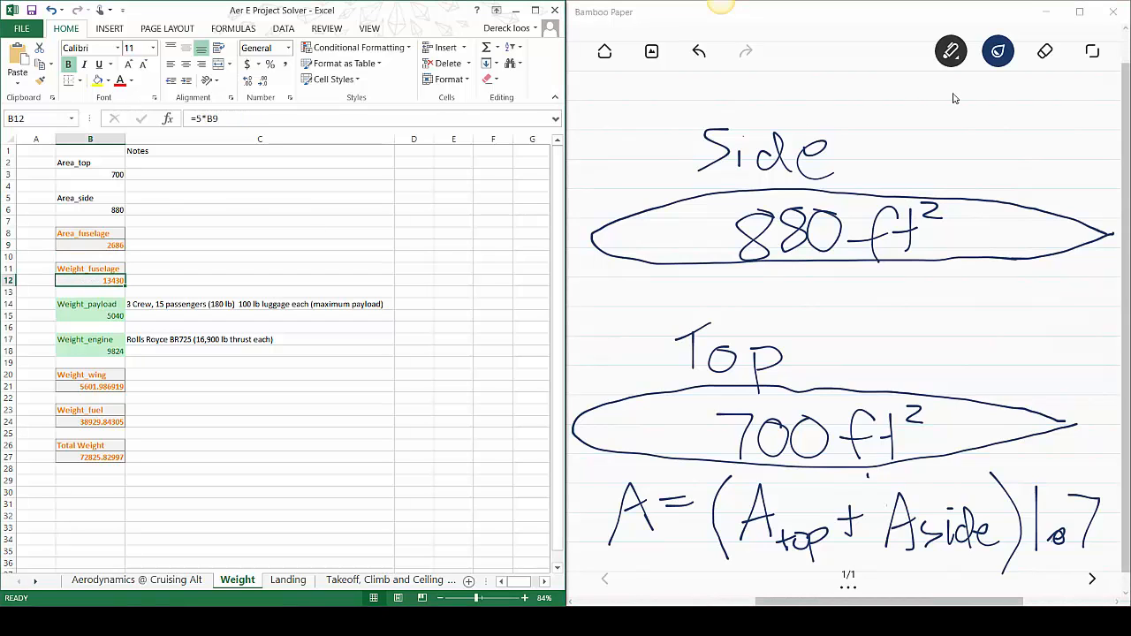
pyautogui.click(1046, 51)
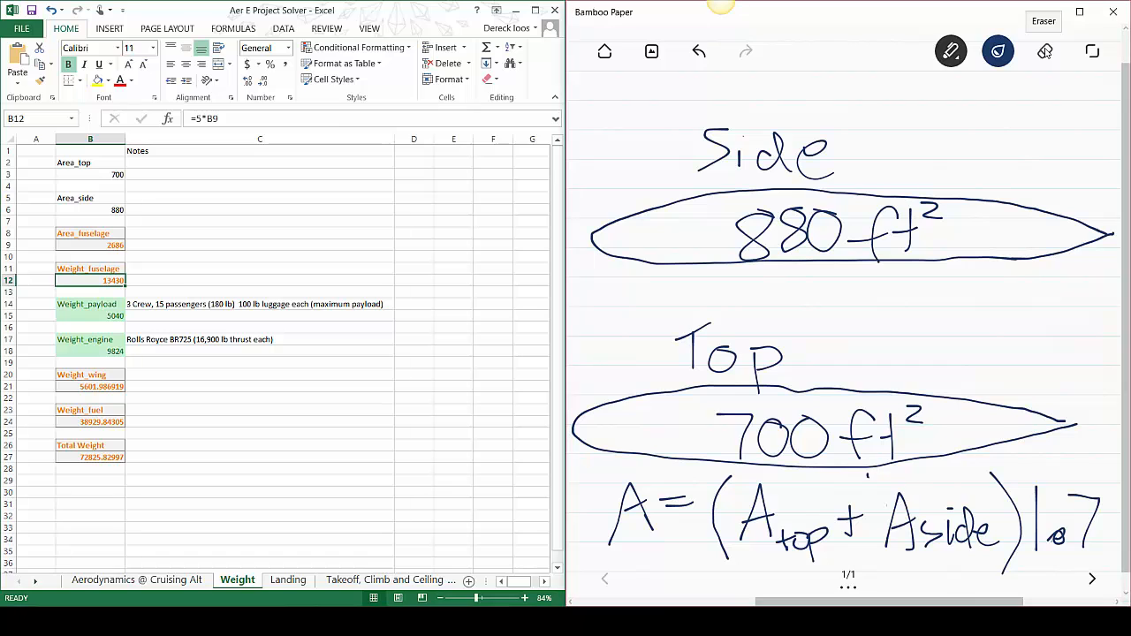
pyautogui.click(1046, 51)
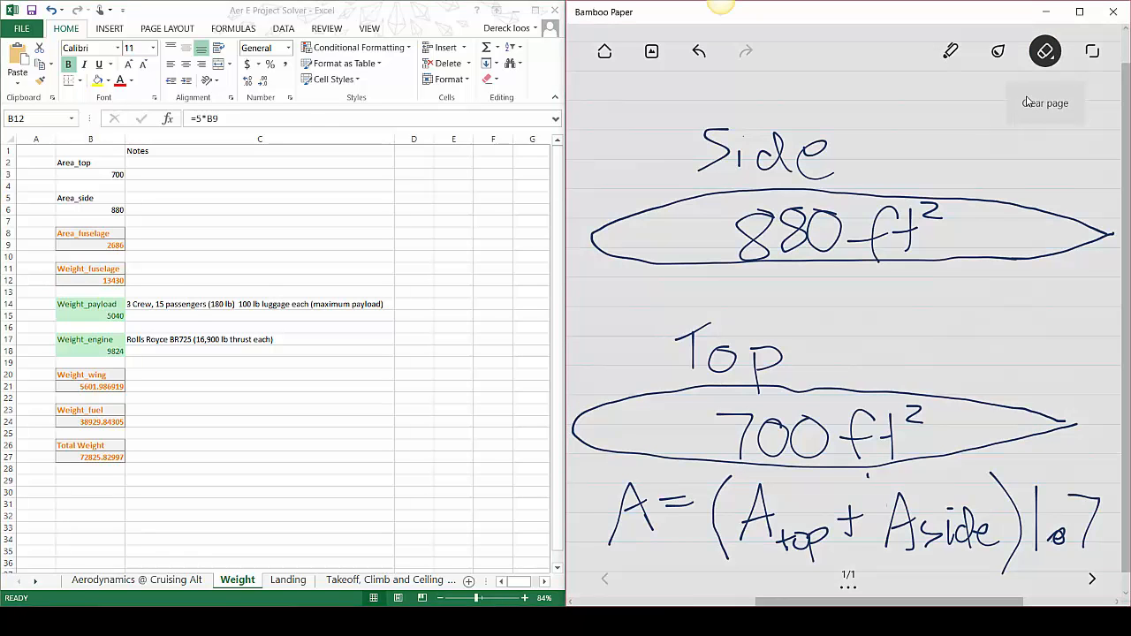
pyautogui.click(1007, 124)
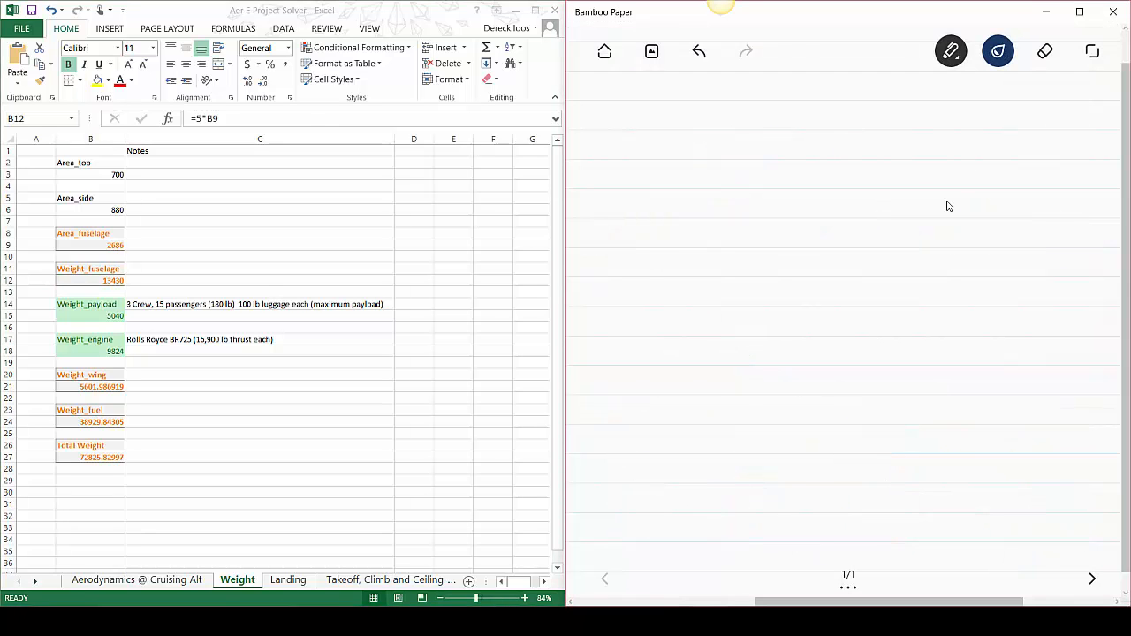
# Handwrite the fuselage weight formula (A_tot) 5 = W_fus across the blank page
pyautogui.moveTo(616, 316)
pyautogui.mouseDown()
pyautogui.moveTo(669, 309)
pyautogui.moveTo(672, 319)
pyautogui.mouseUp()
pyautogui.moveTo(616, 288); pyautogui.dragTo(674, 276)
pyautogui.moveTo(694, 315); pyautogui.dragTo(694, 351)
pyautogui.moveTo(679, 339)
pyautogui.mouseDown()
pyautogui.moveTo(705, 331)
pyautogui.moveTo(701, 344)
pyautogui.moveTo(718, 347)
pyautogui.mouseUp()
pyautogui.moveTo(729, 314); pyautogui.dragTo(739, 365)
pyautogui.moveTo(726, 343); pyautogui.dragTo(752, 339)
pyautogui.moveTo(643, 180)
pyautogui.mouseDown()
pyautogui.moveTo(608, 239)
pyautogui.moveTo(645, 382)
pyautogui.mouseUp()
pyautogui.moveTo(734, 193)
pyautogui.mouseDown()
pyautogui.moveTo(790, 321)
pyautogui.moveTo(779, 401)
pyautogui.mouseUp()
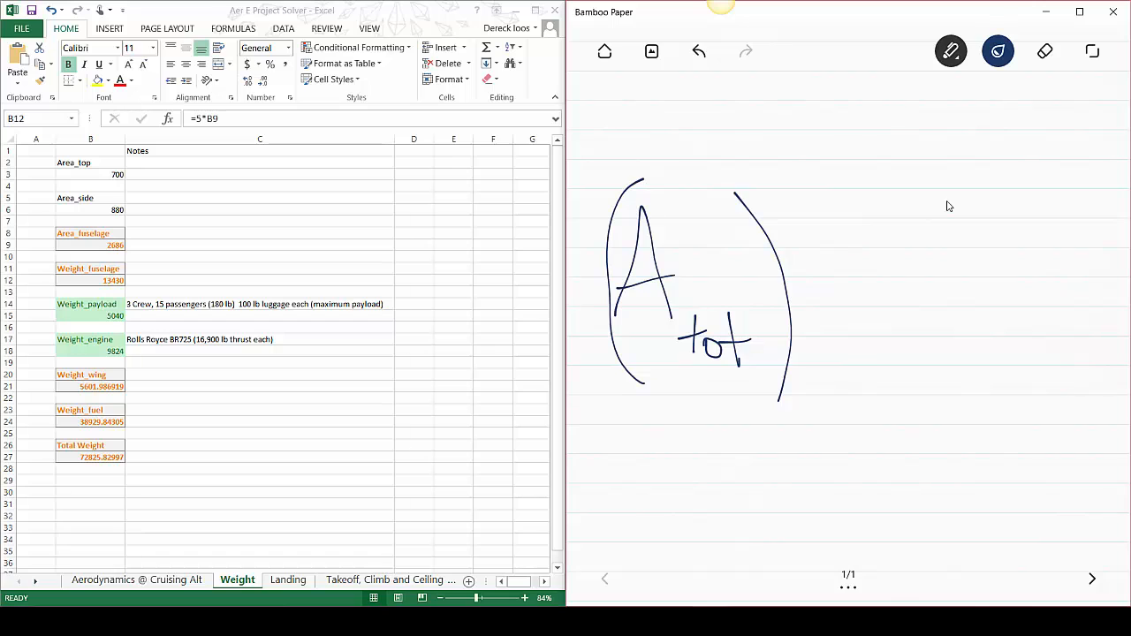
pyautogui.moveTo(826, 251)
pyautogui.mouseDown()
pyautogui.moveTo(811, 343)
pyautogui.moveTo(906, 249)
pyautogui.mouseUp()
pyautogui.moveTo(893, 297); pyautogui.dragTo(941, 293)
pyautogui.moveTo(888, 321); pyautogui.dragTo(948, 316)
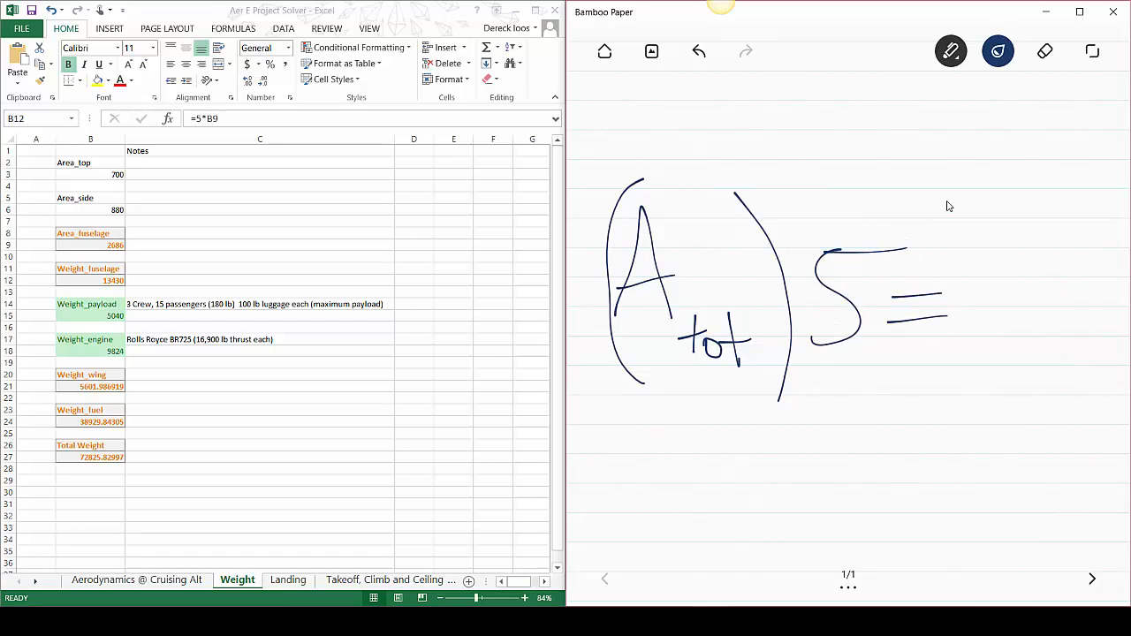
pyautogui.moveTo(959, 231)
pyautogui.mouseDown()
pyautogui.moveTo(998, 258)
pyautogui.moveTo(1045, 226)
pyautogui.mouseUp()
pyautogui.moveTo(1074, 360)
pyautogui.mouseDown()
pyautogui.moveTo(1055, 395)
pyautogui.moveTo(1071, 372)
pyautogui.moveTo(1096, 395)
pyautogui.mouseUp()
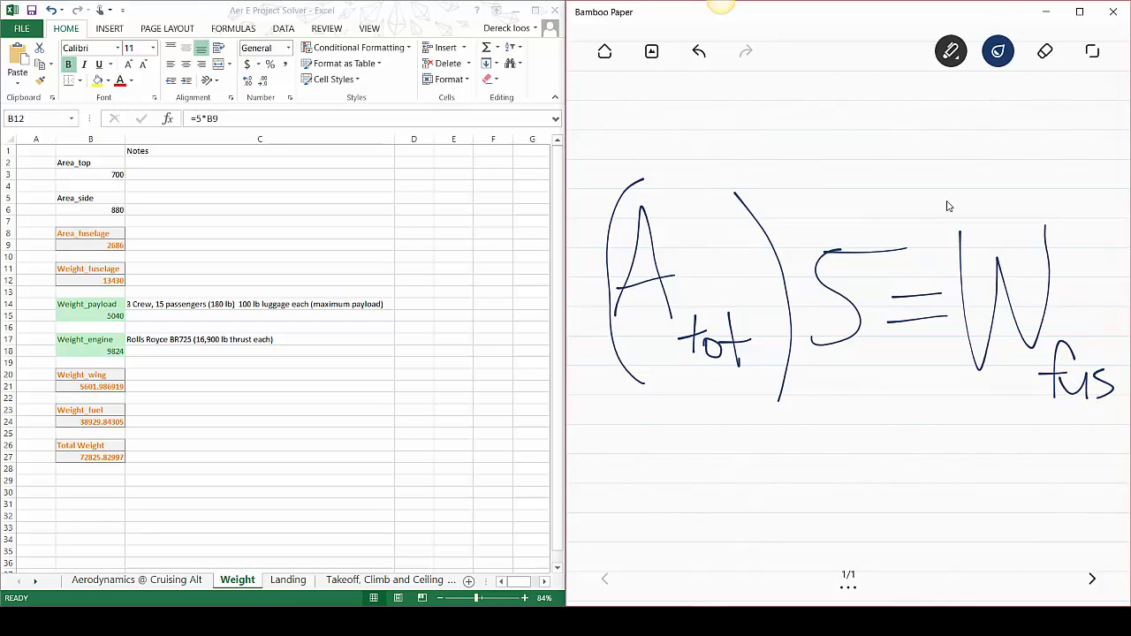
# Examine the Total Weight formula in cell B27 and the fuselage, payload, engine, wing and fuel weight cells it adds up
pyautogui.click(237, 404)
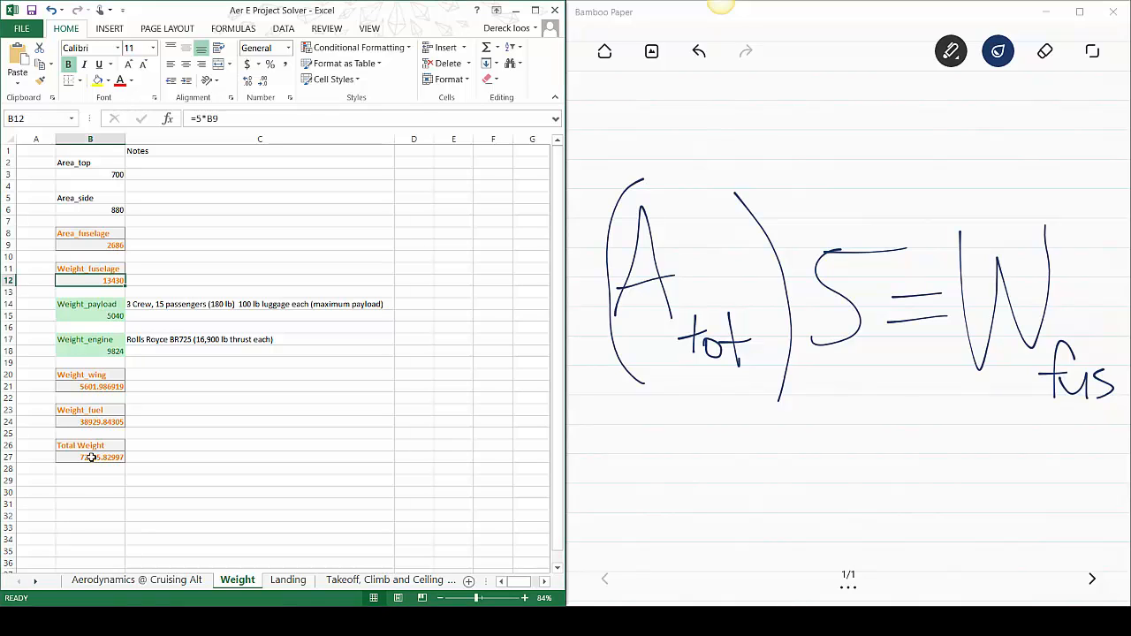
pyautogui.click(93, 457)
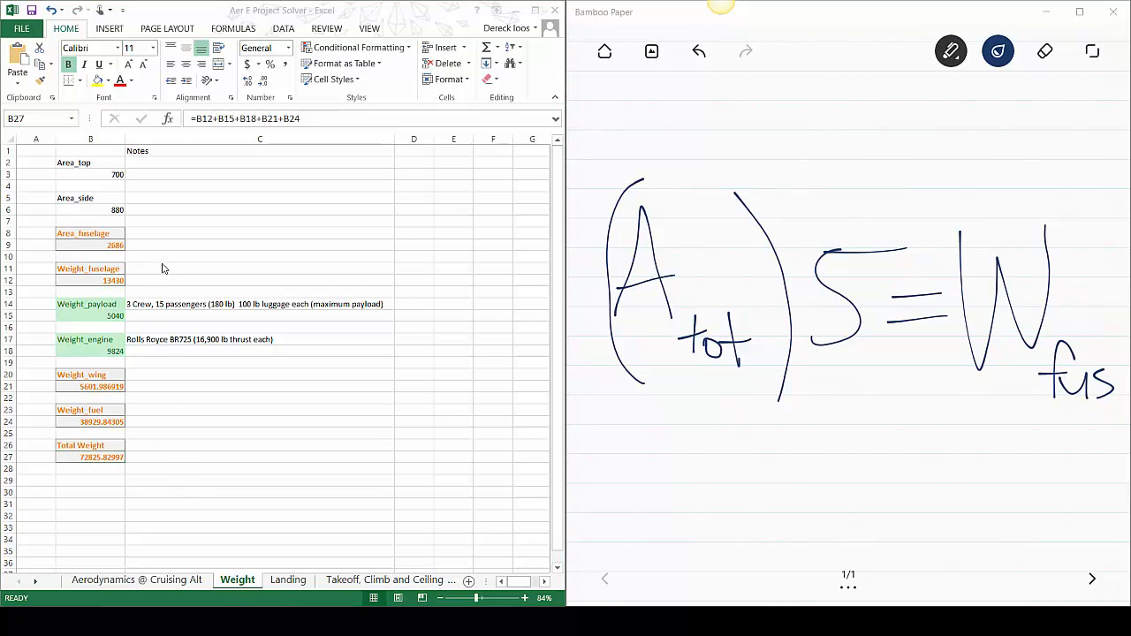
pyautogui.click(113, 283)
pyautogui.click(112, 280)
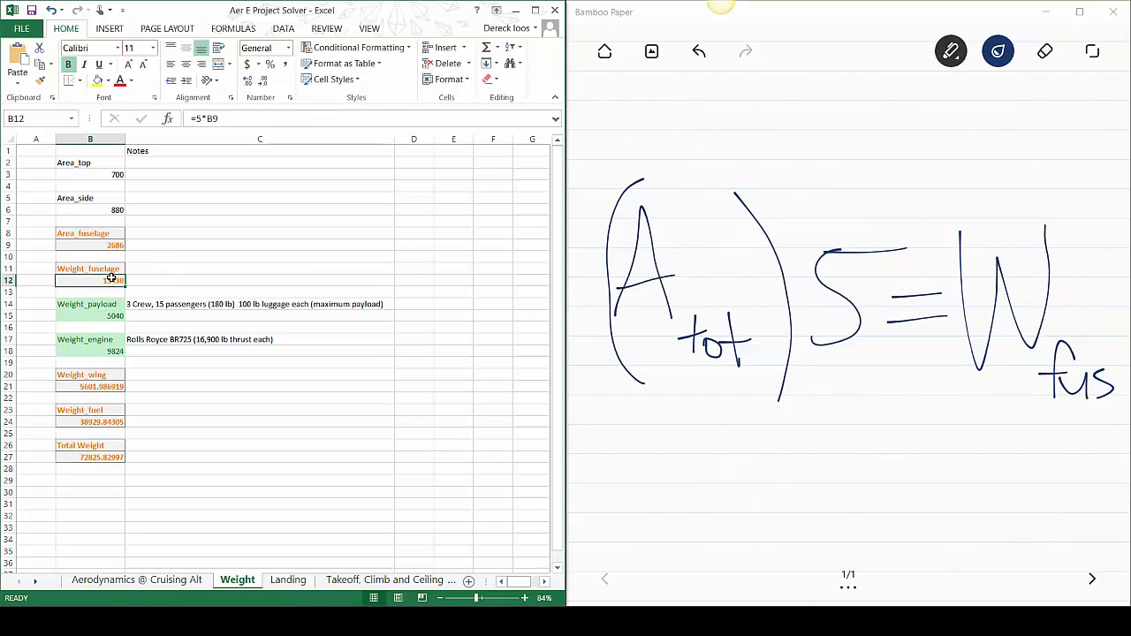
pyautogui.click(103, 315)
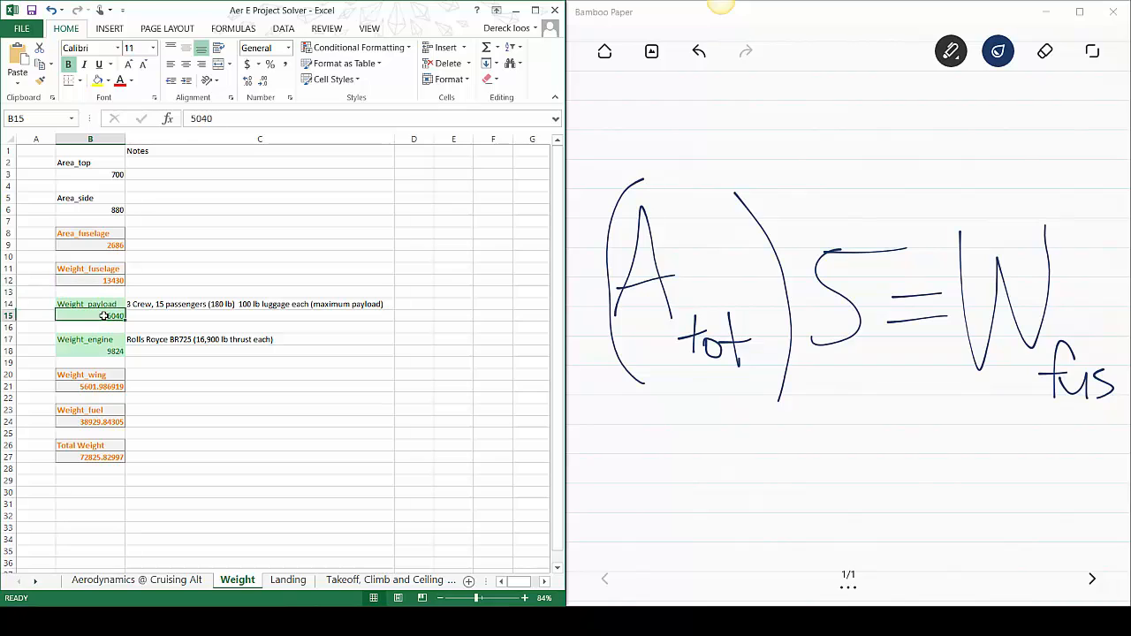
pyautogui.click(94, 353)
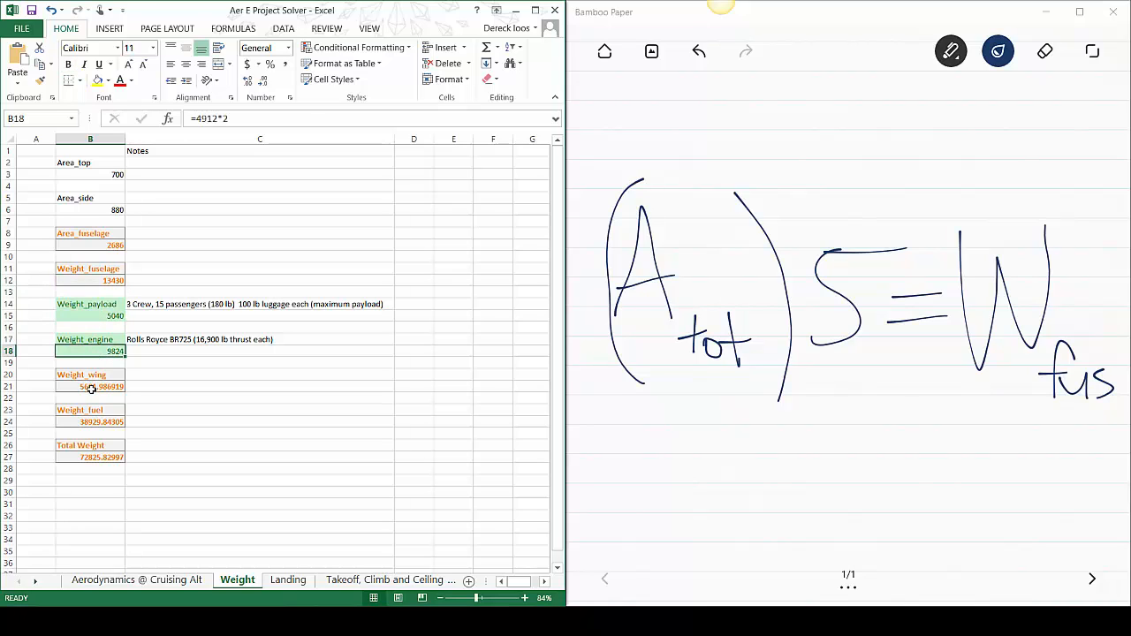
pyautogui.click(91, 389)
pyautogui.click(89, 423)
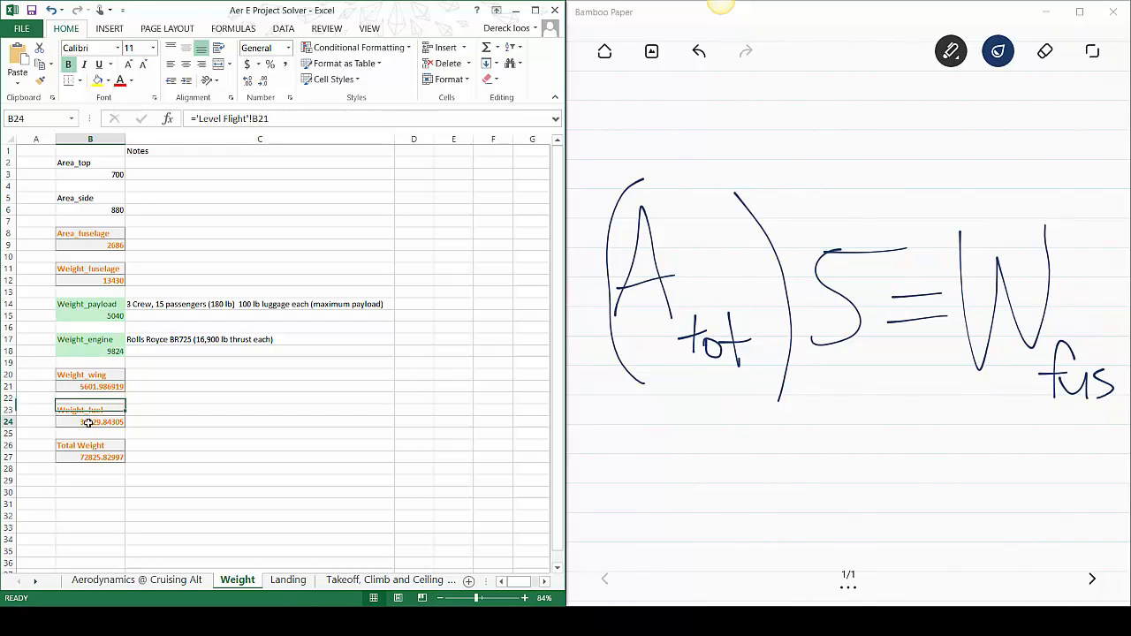
pyautogui.click(90, 459)
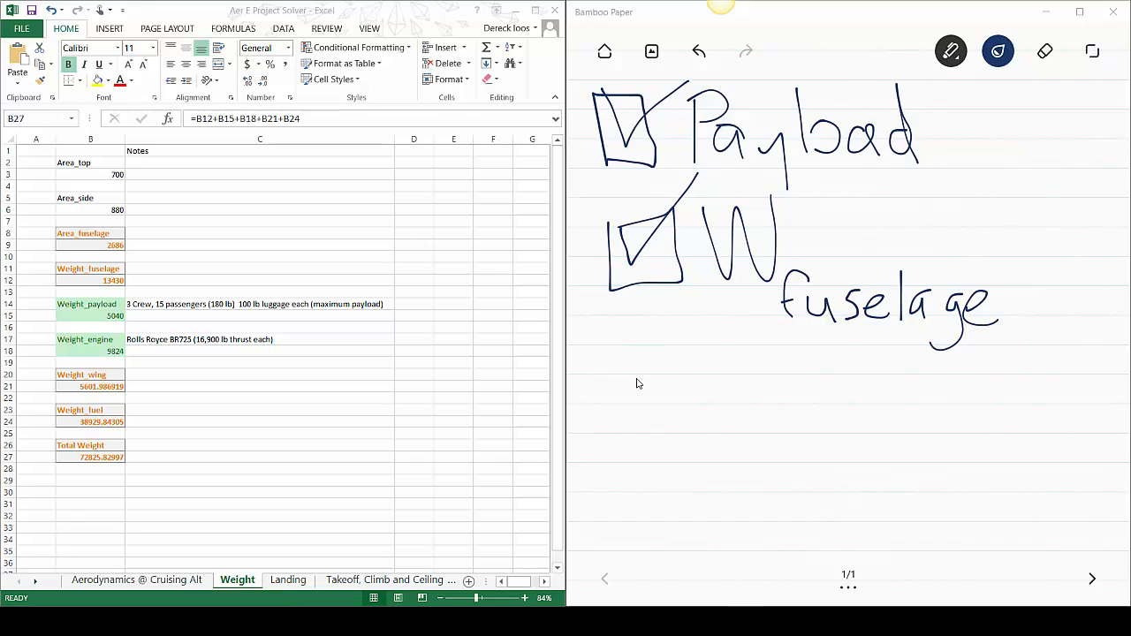
# Review the Landing sheet and the CL_max_Landing and CL_takeoff formulas on the Aerodynamics @ Cruising Alt sheet
pyautogui.click(298, 582)
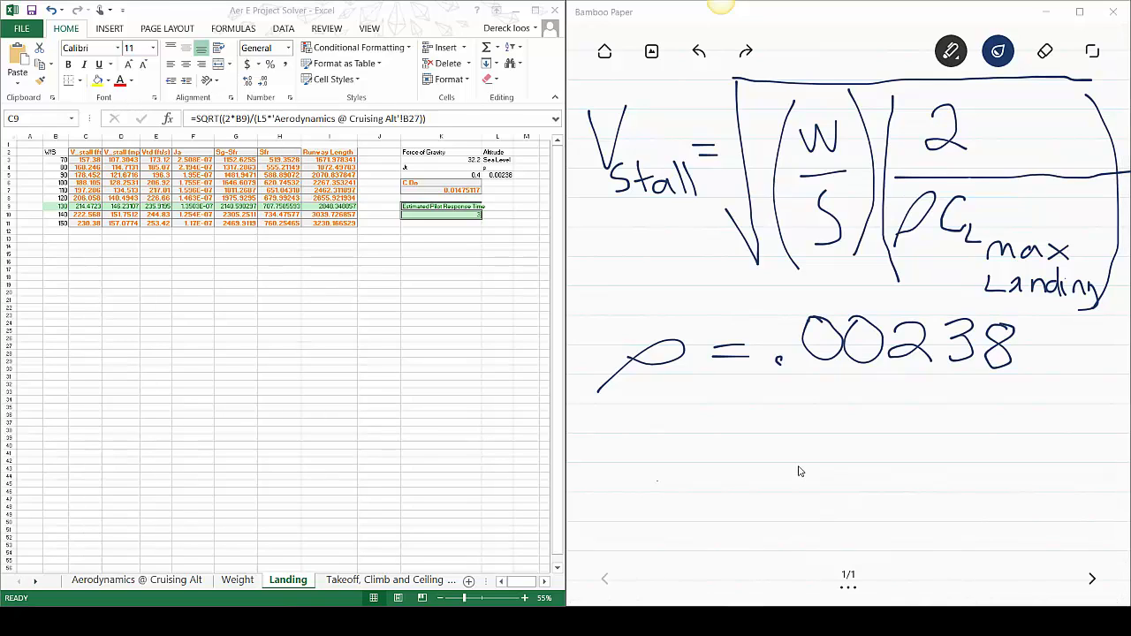
pyautogui.click(142, 580)
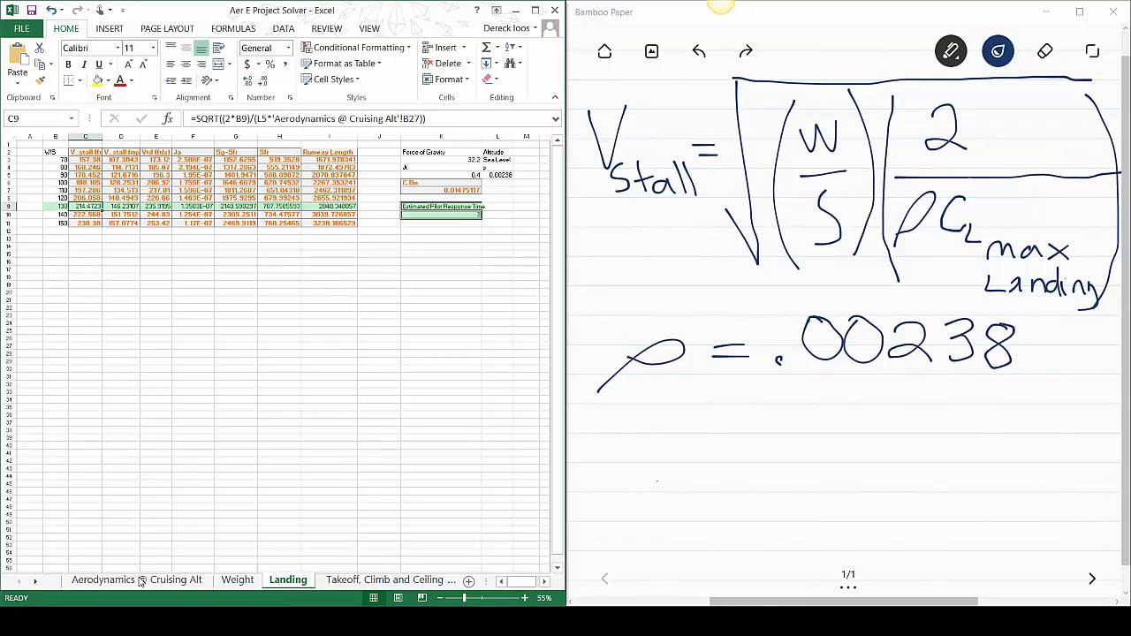
pyautogui.click(142, 579)
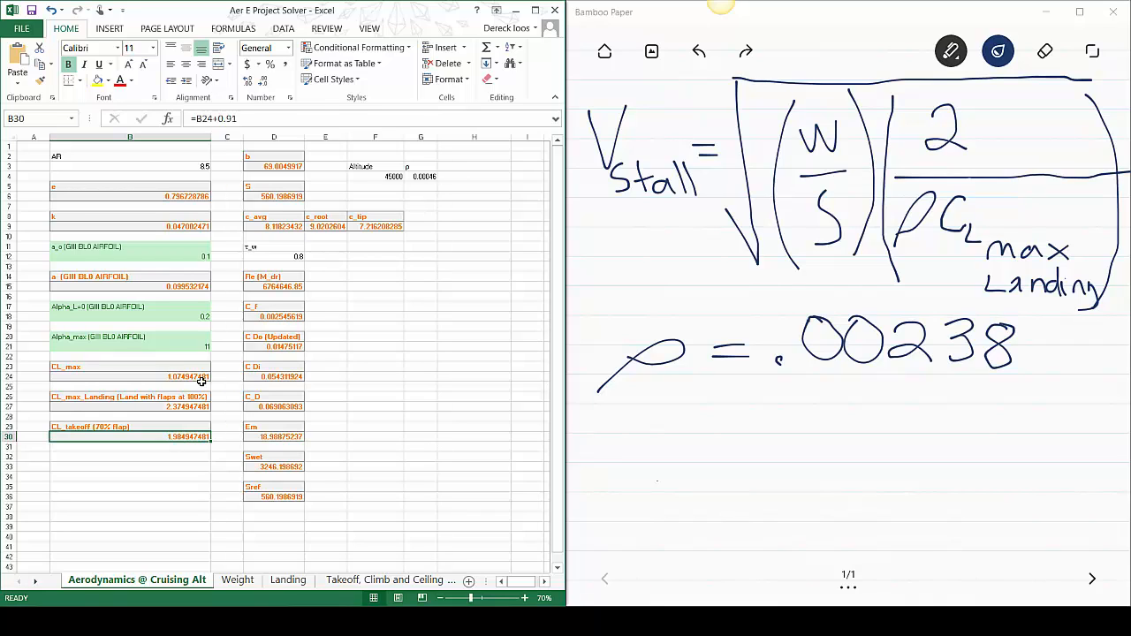
pyautogui.click(153, 408)
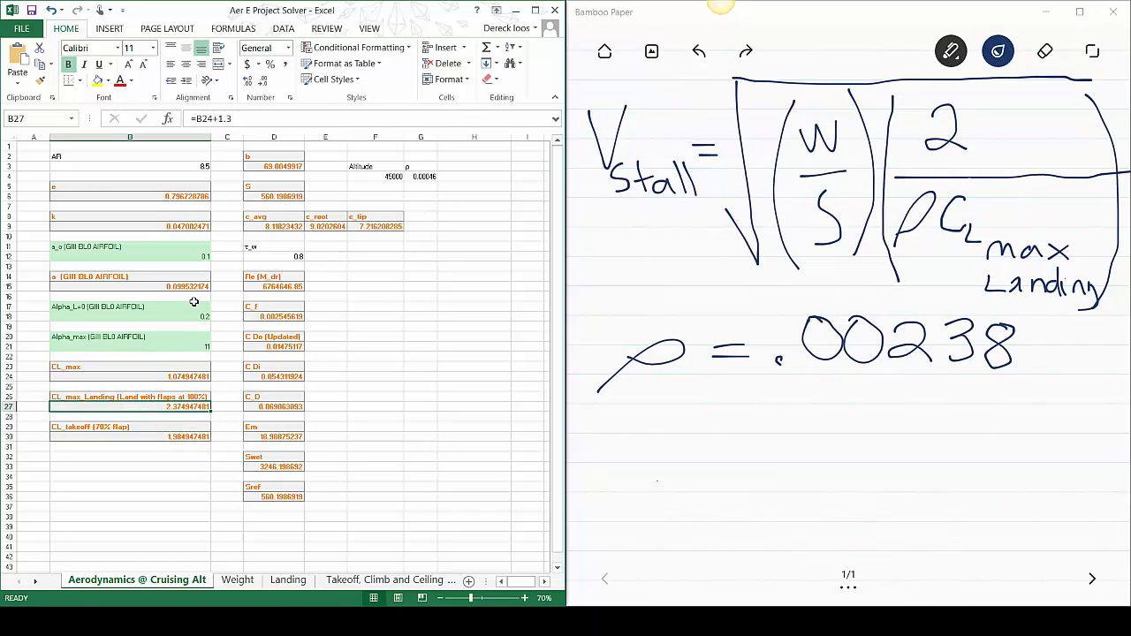
pyautogui.click(88, 436)
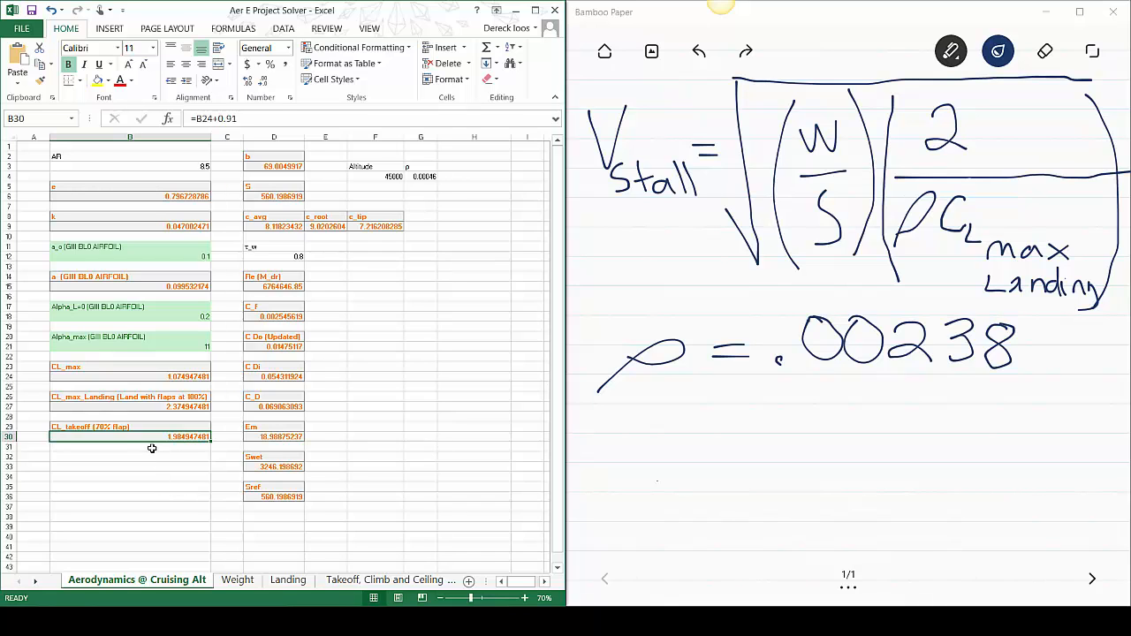
# Return to the Landing sheet, then circle the handwritten density symbol ρ and underline its value .00238 on the notes page
pyautogui.click(288, 580)
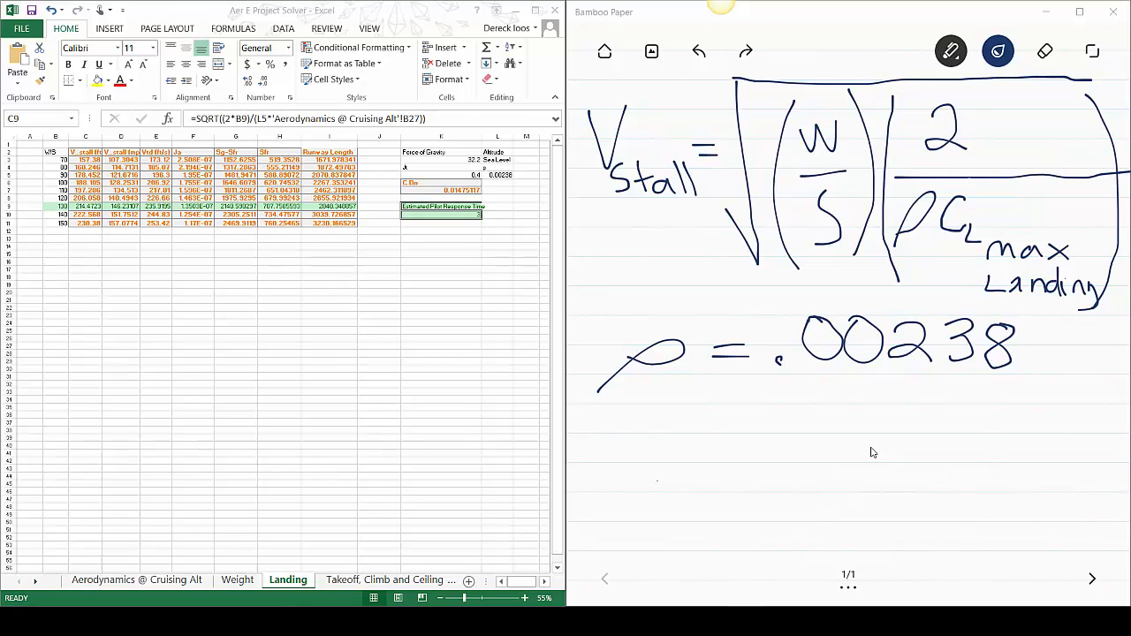
pyautogui.moveTo(653, 293)
pyautogui.mouseDown()
pyautogui.moveTo(606, 354)
pyautogui.moveTo(674, 384)
pyautogui.moveTo(653, 290)
pyautogui.mouseUp()
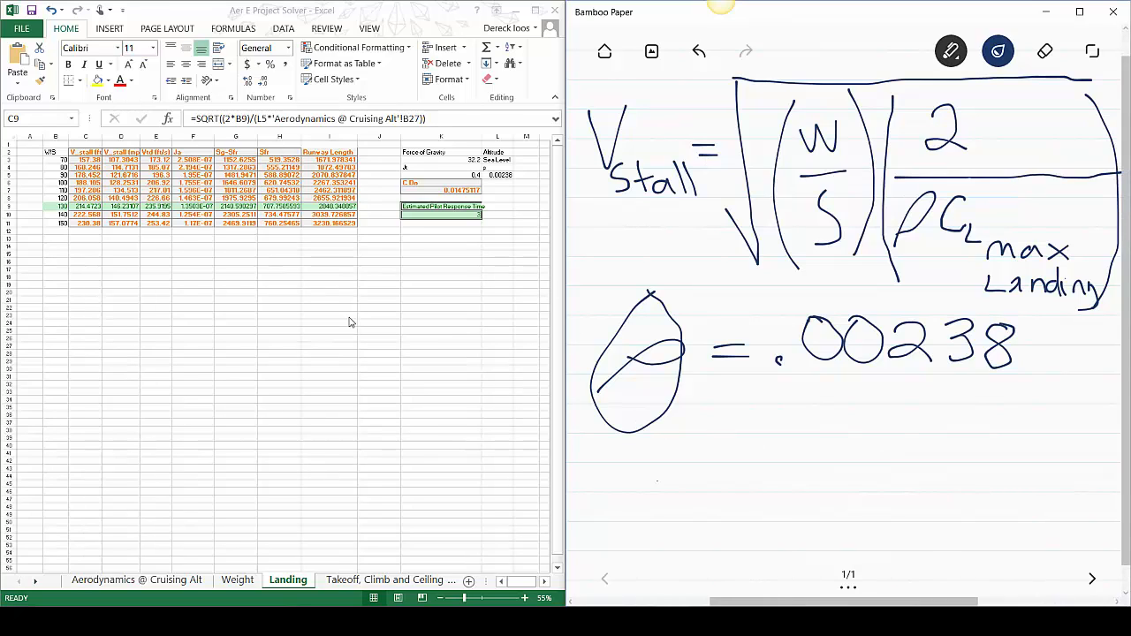
pyautogui.moveTo(733, 392); pyautogui.dragTo(1034, 398)
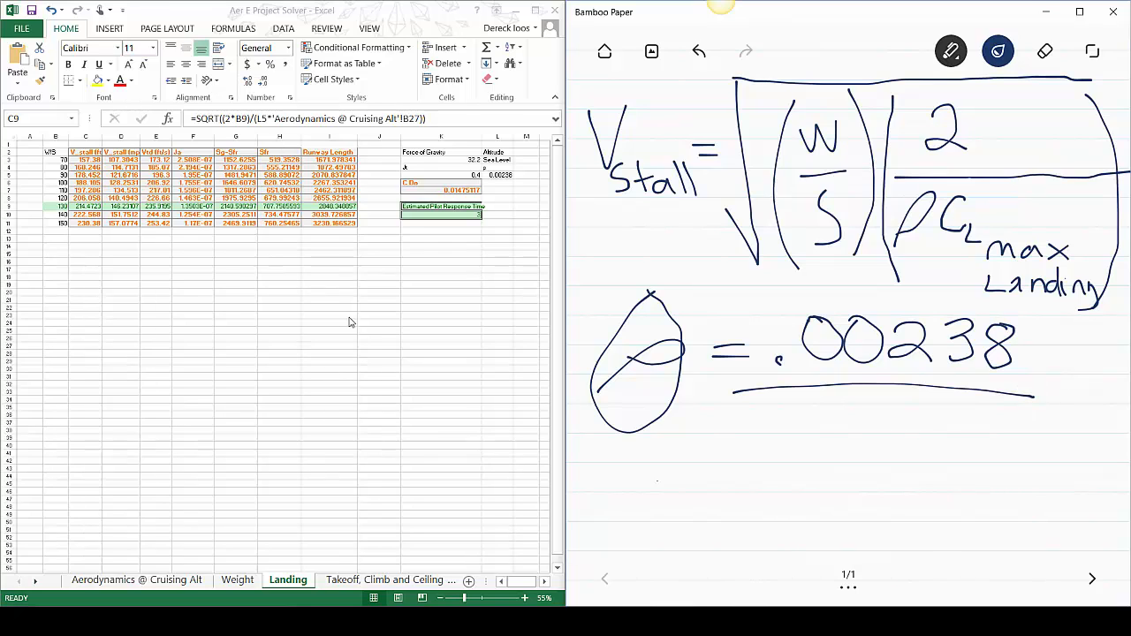
# Examine the V_stall formulas for the different wing loadings in column C of the Landing sheet and the neighbouring mph column
pyautogui.click(85, 160)
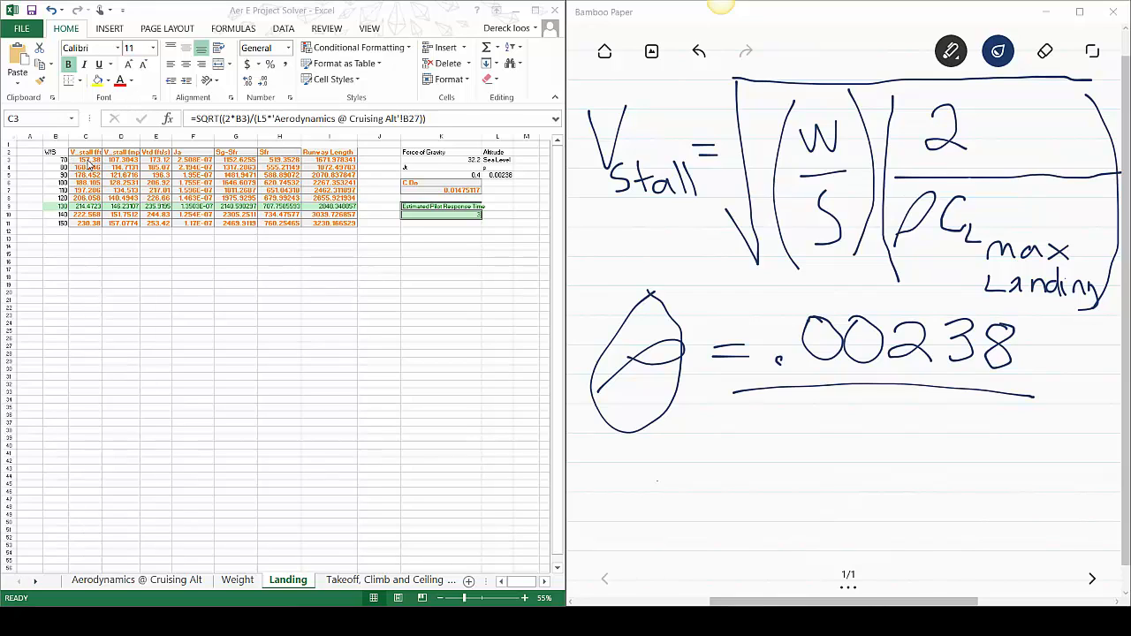
pyautogui.click(91, 161)
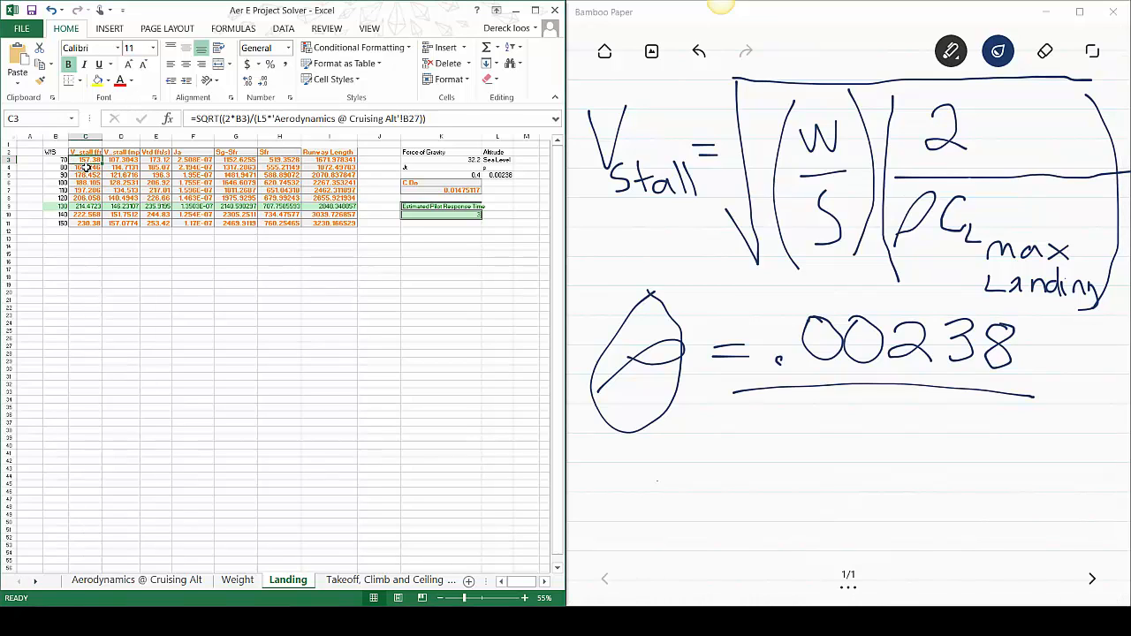
pyautogui.click(88, 175)
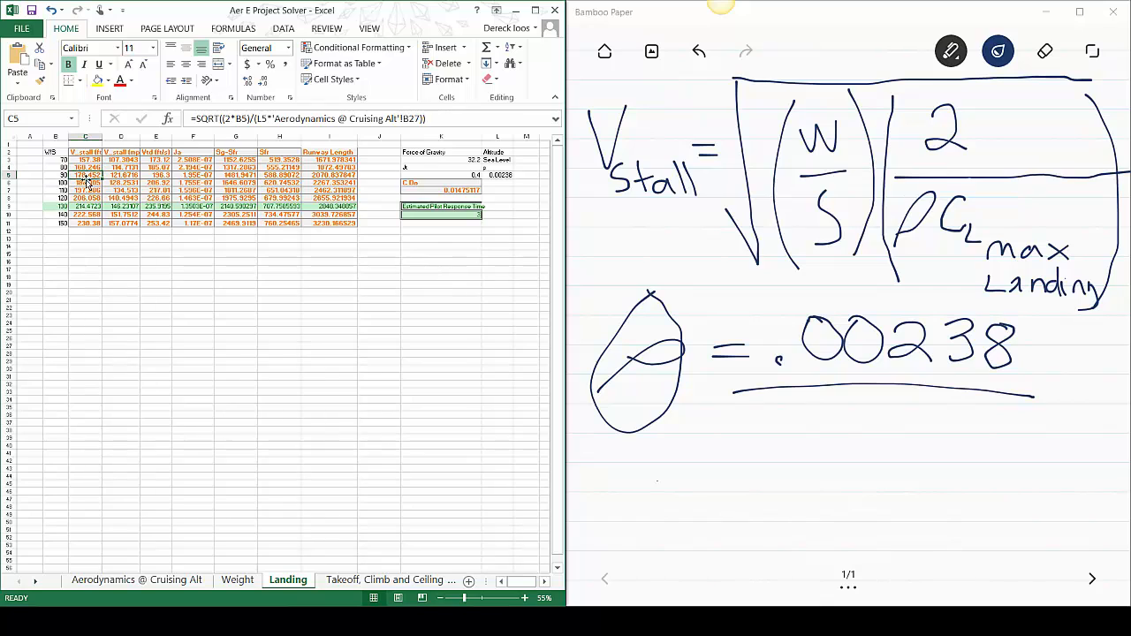
pyautogui.click(87, 182)
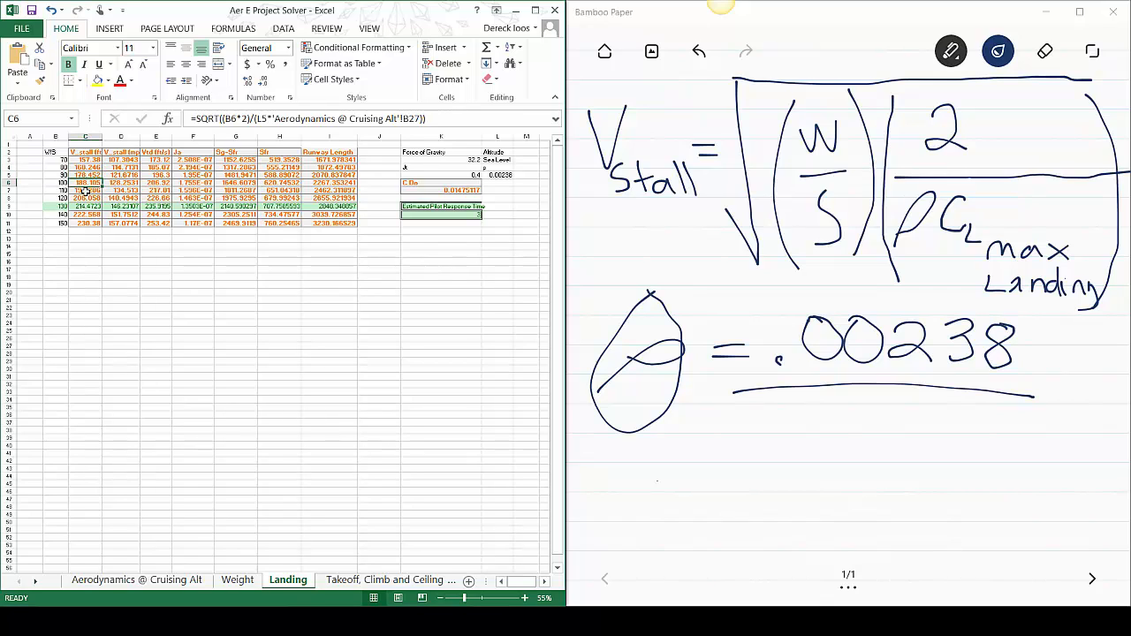
pyautogui.click(83, 190)
pyautogui.click(86, 198)
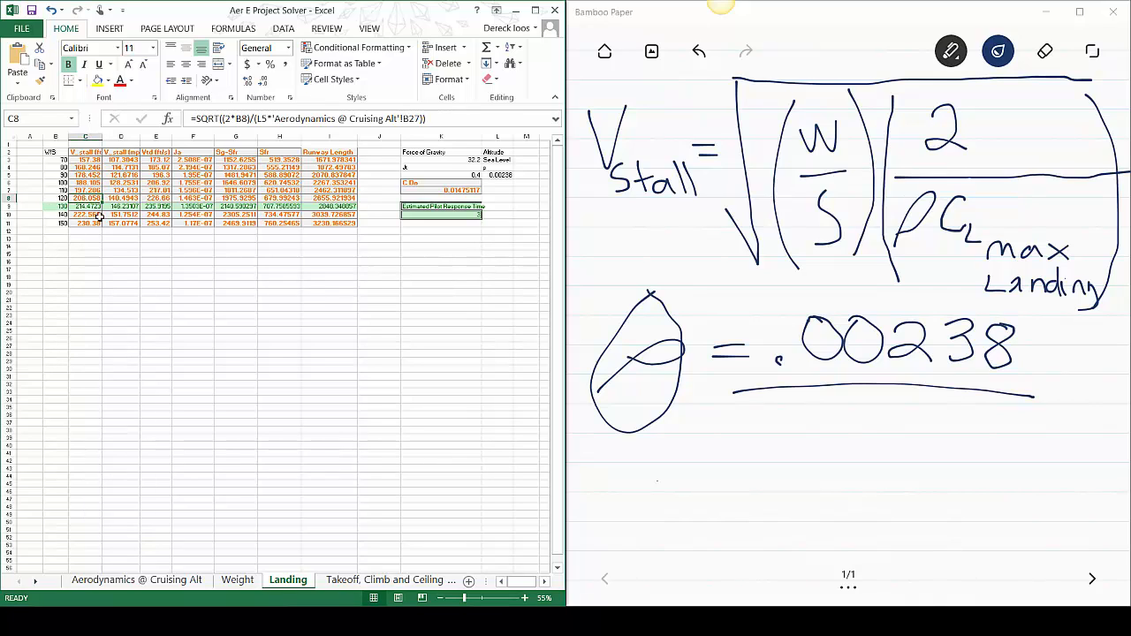
pyautogui.click(127, 162)
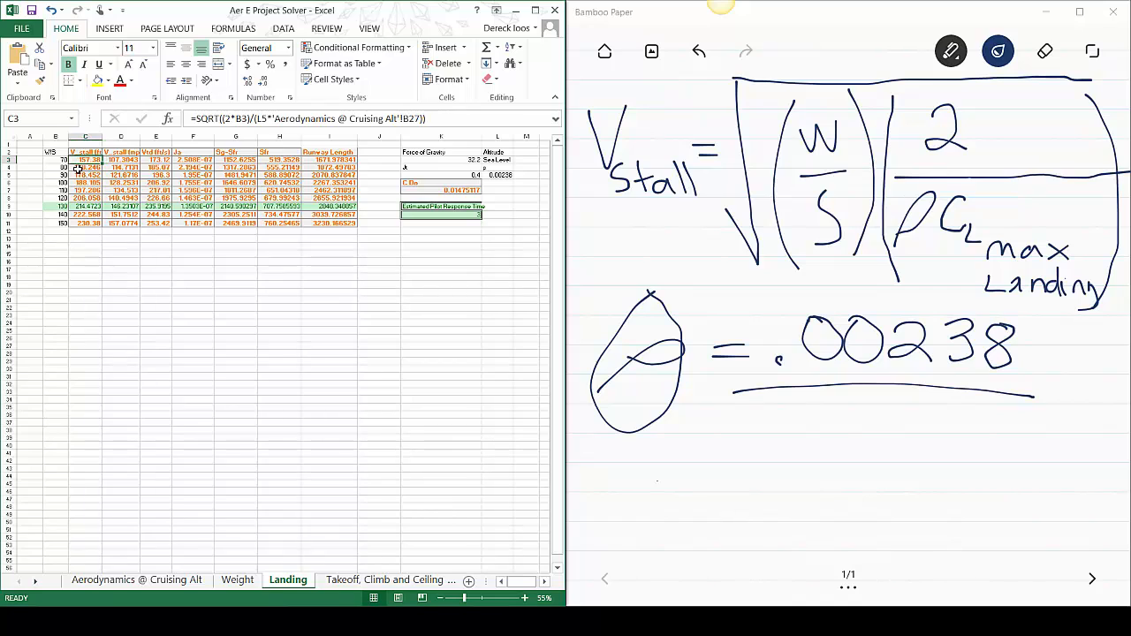
pyautogui.click(113, 159)
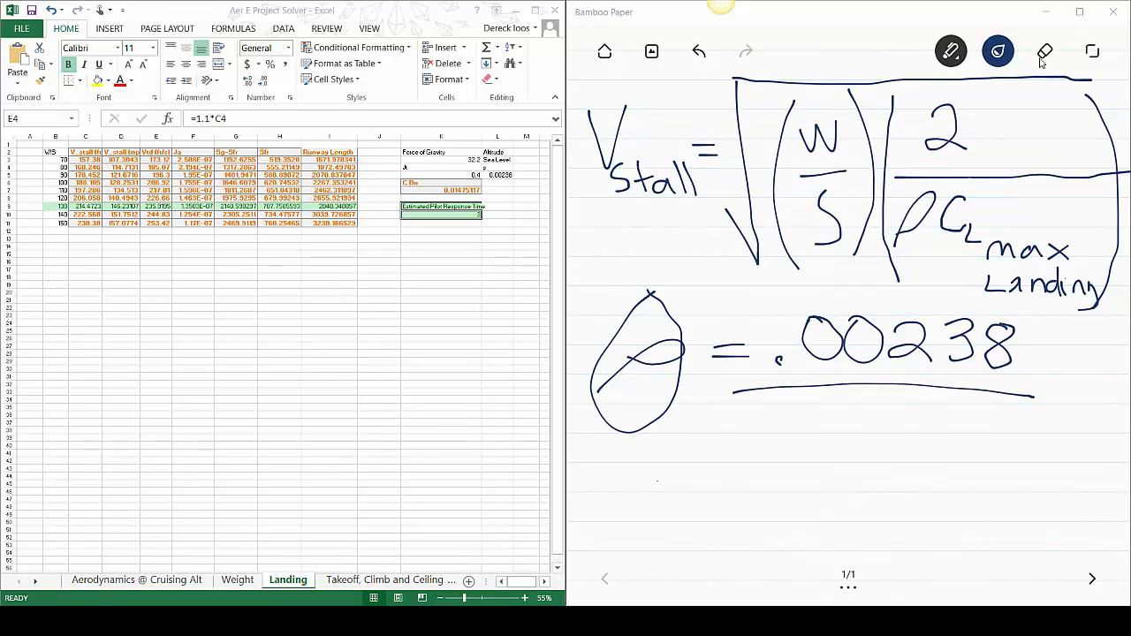
# Clear the handwritten stall speed equation and density note from the Bamboo Paper page
pyautogui.click(1046, 53)
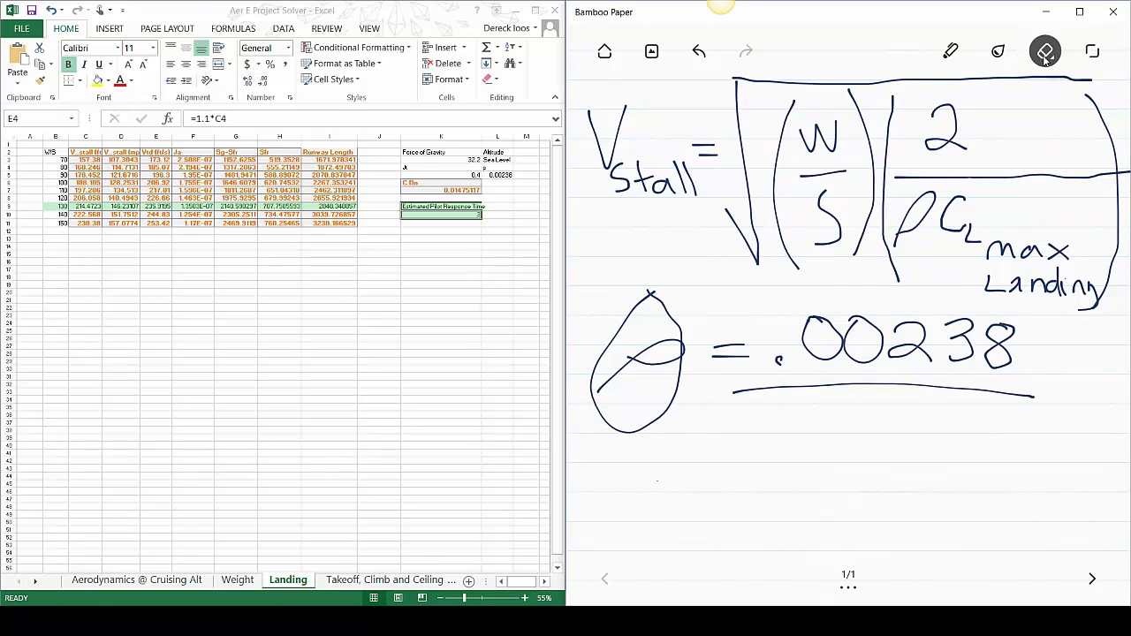
pyautogui.click(1046, 53)
pyautogui.click(1046, 104)
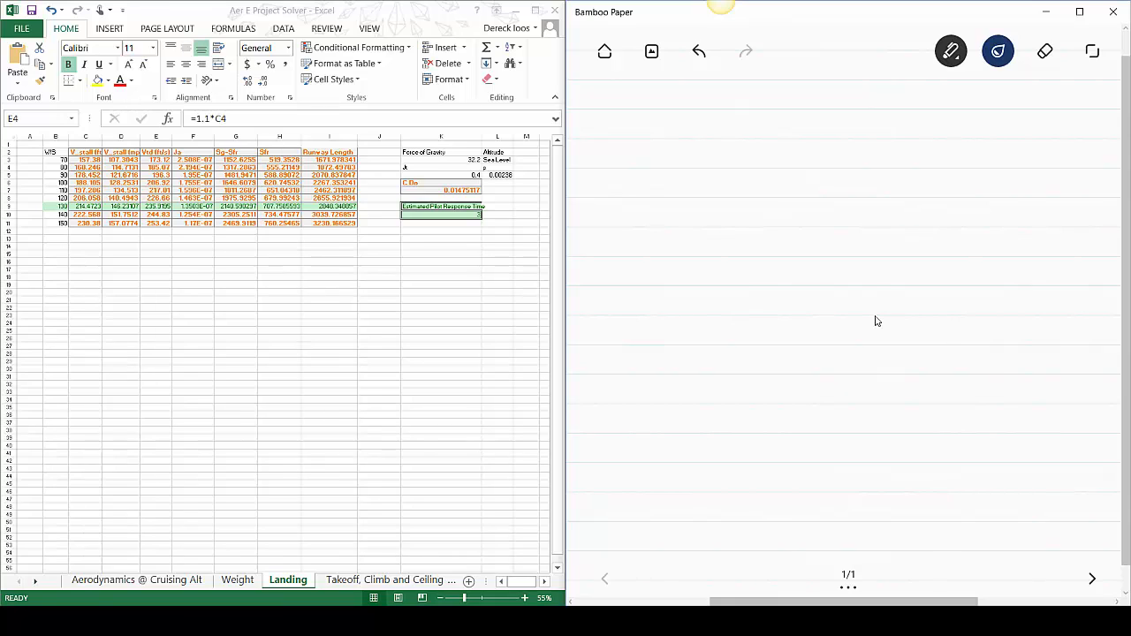
# Handwrite the touchdown speed equation V_td = 1.1 V_stall across the blank page
pyautogui.moveTo(604, 140)
pyautogui.mouseDown()
pyautogui.moveTo(635, 233)
pyautogui.moveTo(658, 138)
pyautogui.mouseUp()
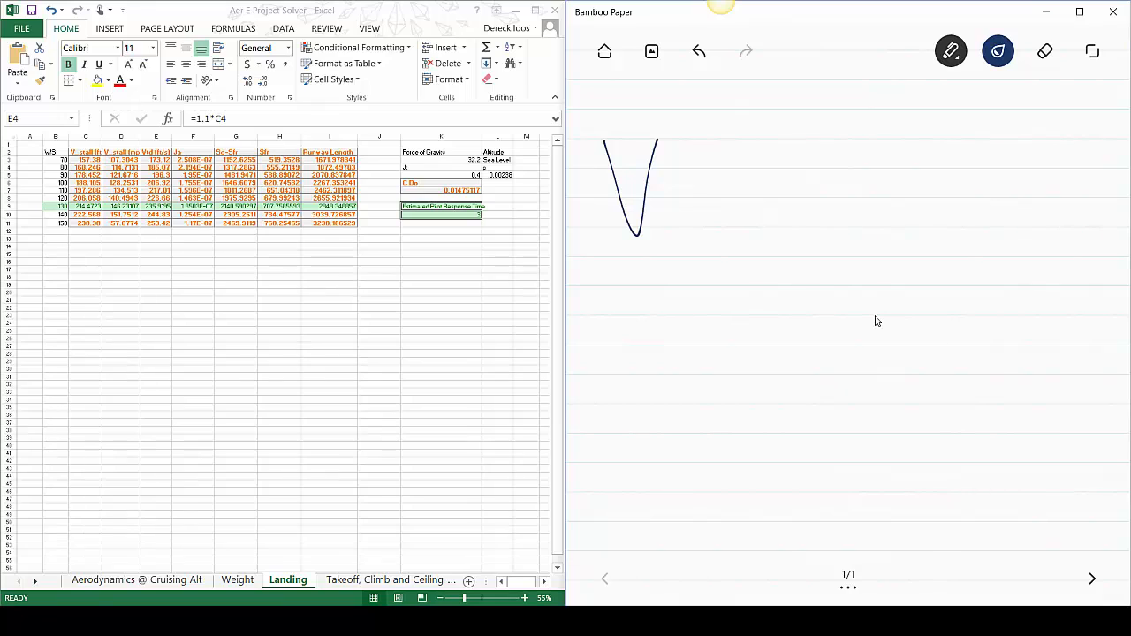
pyautogui.moveTo(652, 234)
pyautogui.mouseDown()
pyautogui.moveTo(651, 267)
pyautogui.moveTo(677, 245)
pyautogui.moveTo(695, 276)
pyautogui.mouseUp()
pyautogui.moveTo(715, 202); pyautogui.dragTo(741, 201)
pyautogui.moveTo(714, 216); pyautogui.dragTo(739, 217)
pyautogui.moveTo(790, 159)
pyautogui.mouseDown()
pyautogui.moveTo(793, 227)
pyautogui.moveTo(813, 243)
pyautogui.mouseUp()
pyautogui.moveTo(840, 159); pyautogui.dragTo(849, 244)
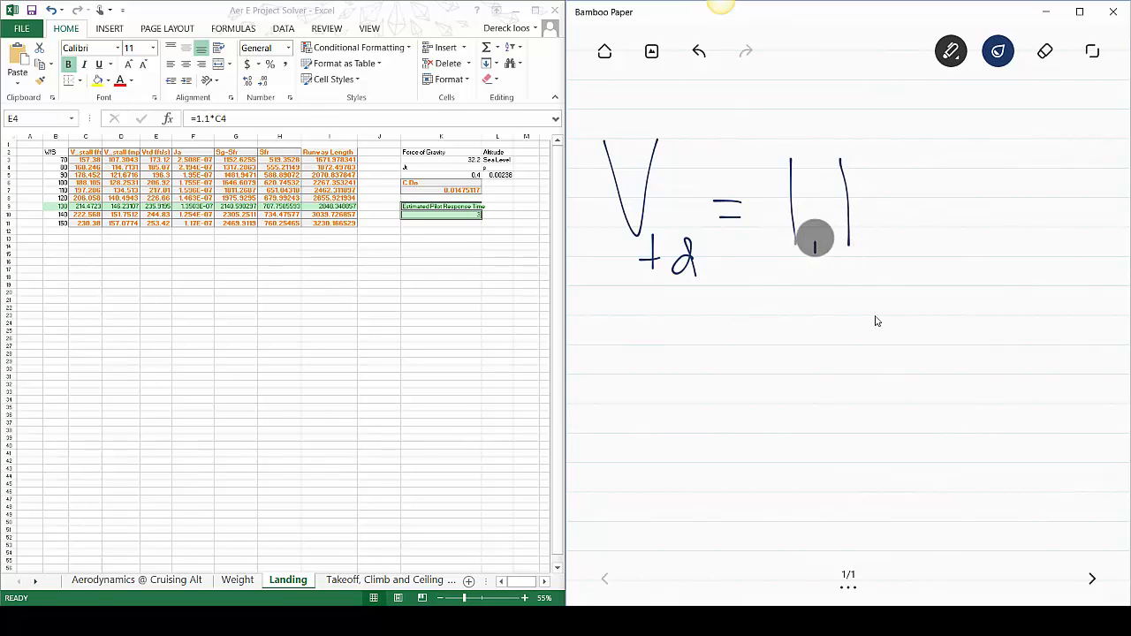
pyautogui.moveTo(887, 157)
pyautogui.mouseDown()
pyautogui.moveTo(914, 210)
pyautogui.moveTo(923, 146)
pyautogui.mouseUp()
pyautogui.moveTo(955, 225)
pyautogui.mouseDown()
pyautogui.moveTo(928, 273)
pyautogui.moveTo(974, 267)
pyautogui.moveTo(984, 243)
pyautogui.moveTo(1010, 270)
pyautogui.mouseUp()
pyautogui.moveTo(1021, 226); pyautogui.dragTo(1024, 272)
pyautogui.moveTo(1034, 226); pyautogui.dragTo(1036, 272)
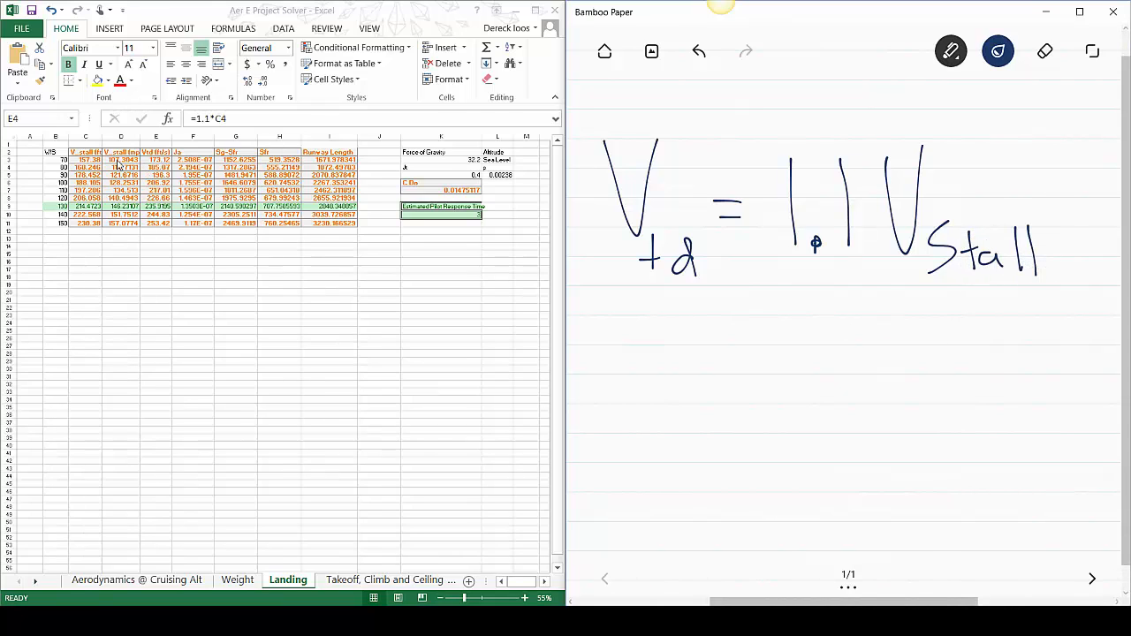
# Examine the V_stall formula in C3 and the touchdown speed formulas in cells E3 to E11 of the Landing sheet
pyautogui.click(87, 162)
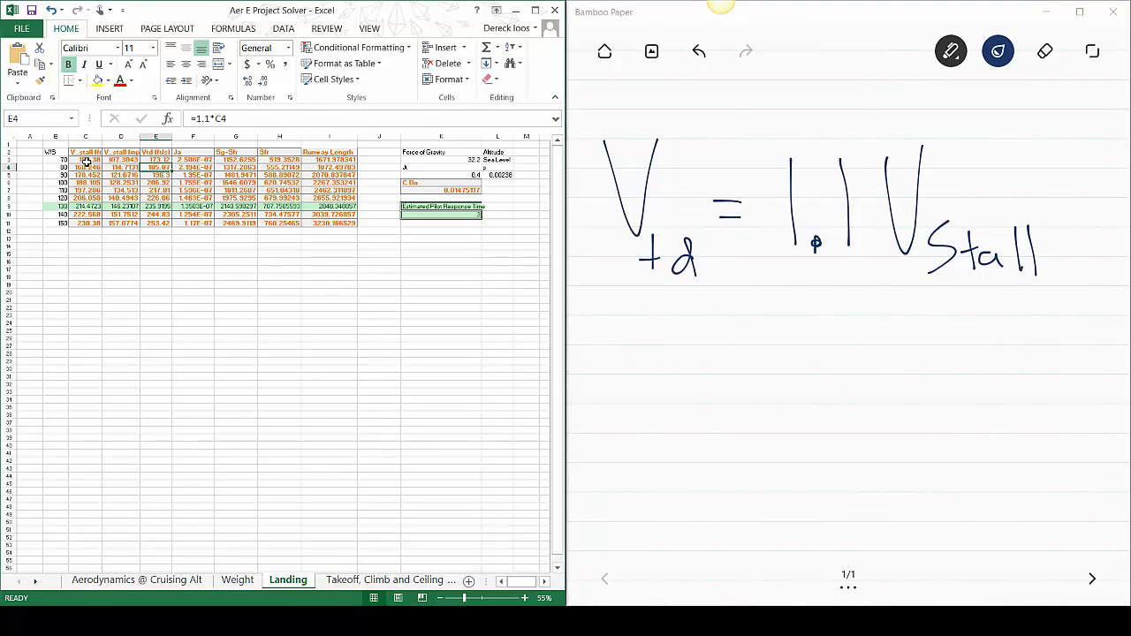
pyautogui.click(87, 161)
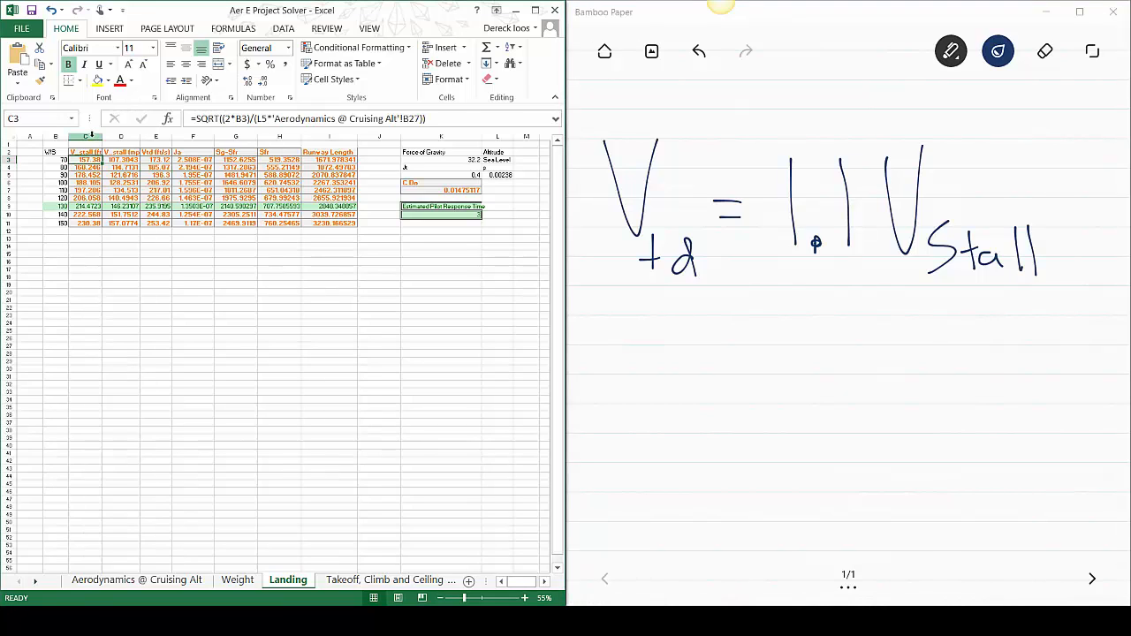
pyautogui.click(155, 159)
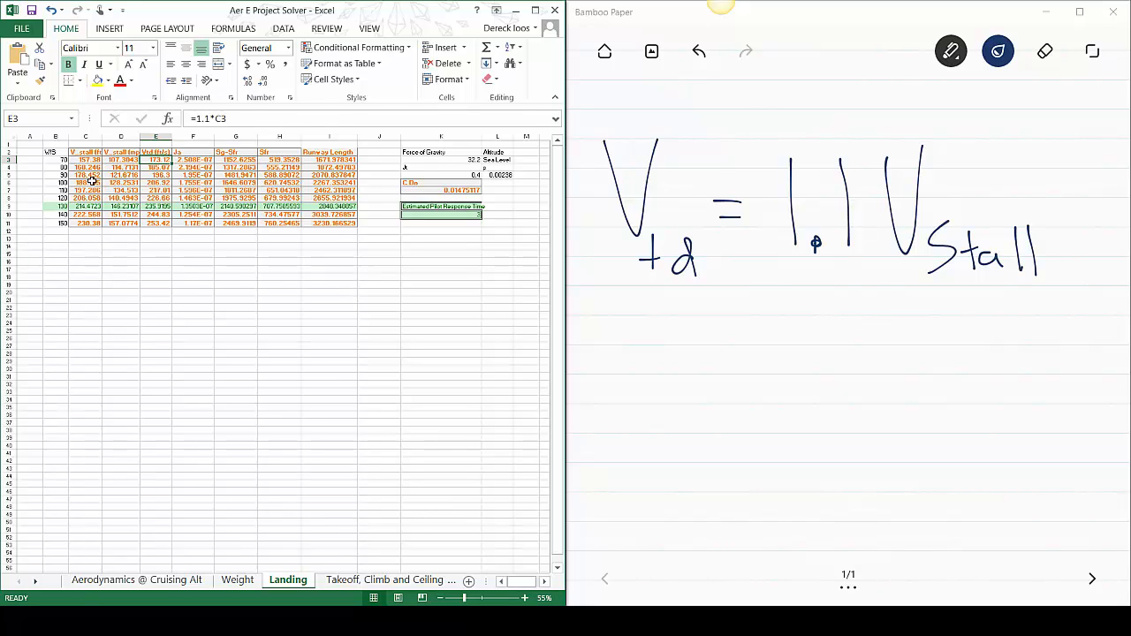
pyautogui.press('Down')
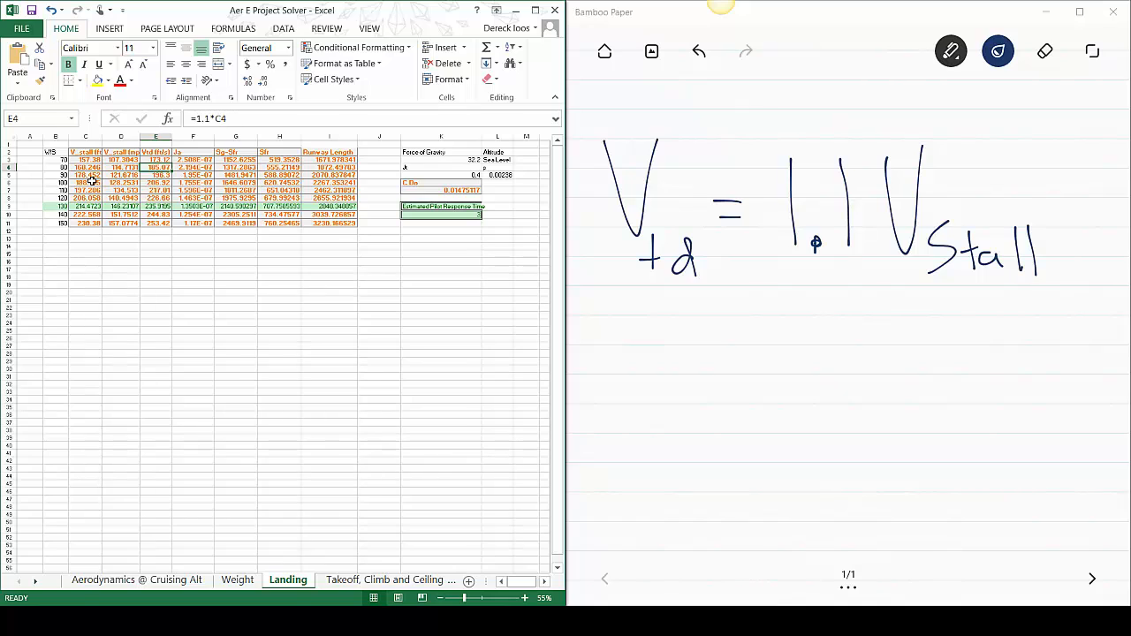
pyautogui.press('Down')
pyautogui.press('Down')
pyautogui.press('Down')
pyautogui.press('Down')
pyautogui.press('Down')
pyautogui.press('Down')
pyautogui.press('Down')
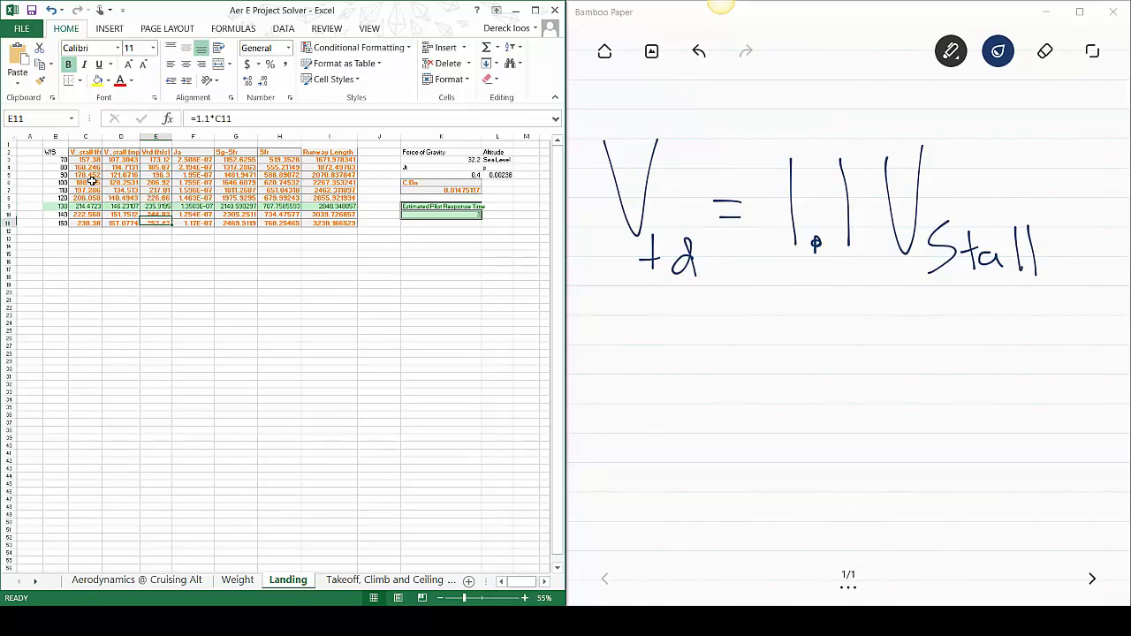
# Clear the handwritten touchdown speed equation from the Bamboo Paper page
pyautogui.click(1045, 51)
pyautogui.click(1046, 51)
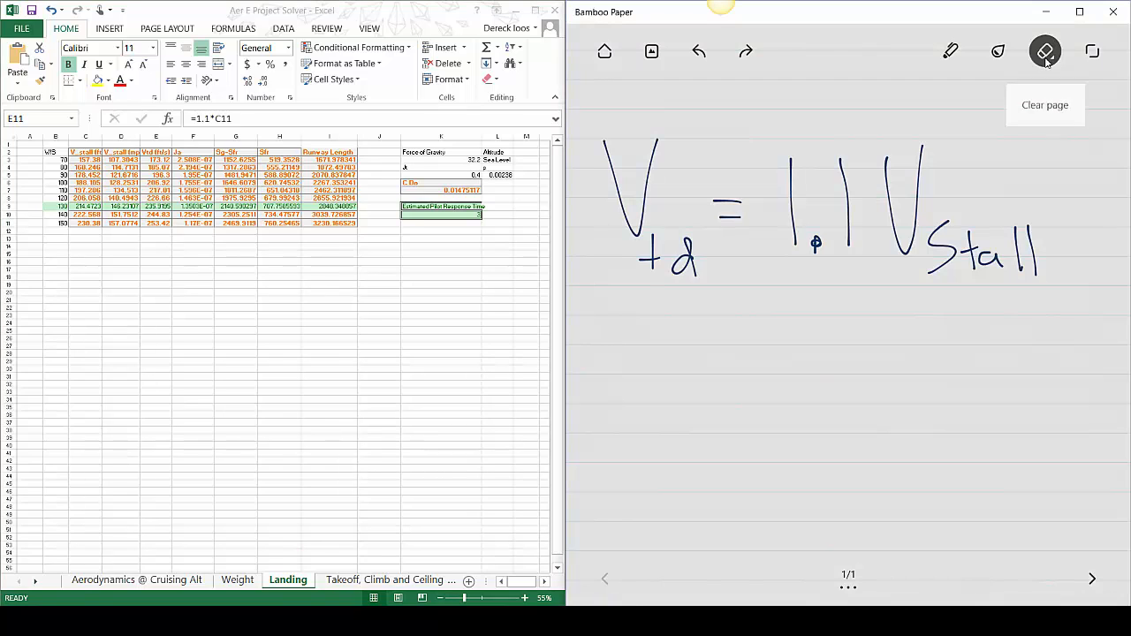
pyautogui.click(1037, 106)
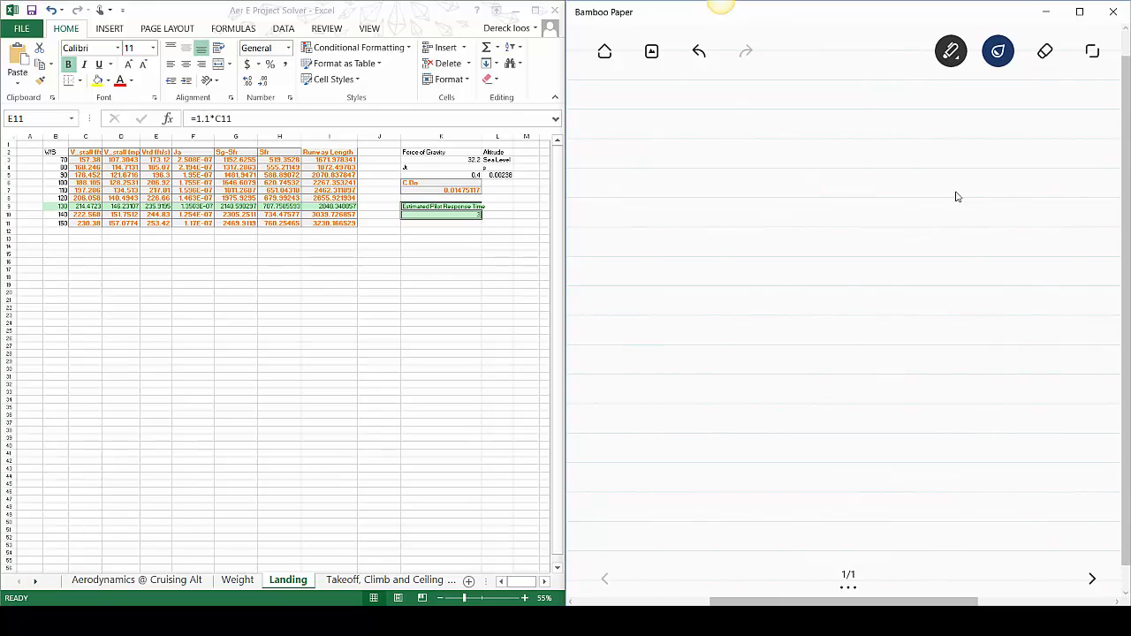
# Handwrite the equation J_a = ρ C_D0 / (2 (W/S)) as a fraction on the blank page
pyautogui.moveTo(599, 278)
pyautogui.mouseDown()
pyautogui.moveTo(607, 222)
pyautogui.moveTo(659, 219)
pyautogui.mouseUp()
pyautogui.moveTo(669, 294)
pyautogui.mouseDown()
pyautogui.moveTo(652, 296)
pyautogui.moveTo(670, 310)
pyautogui.mouseUp()
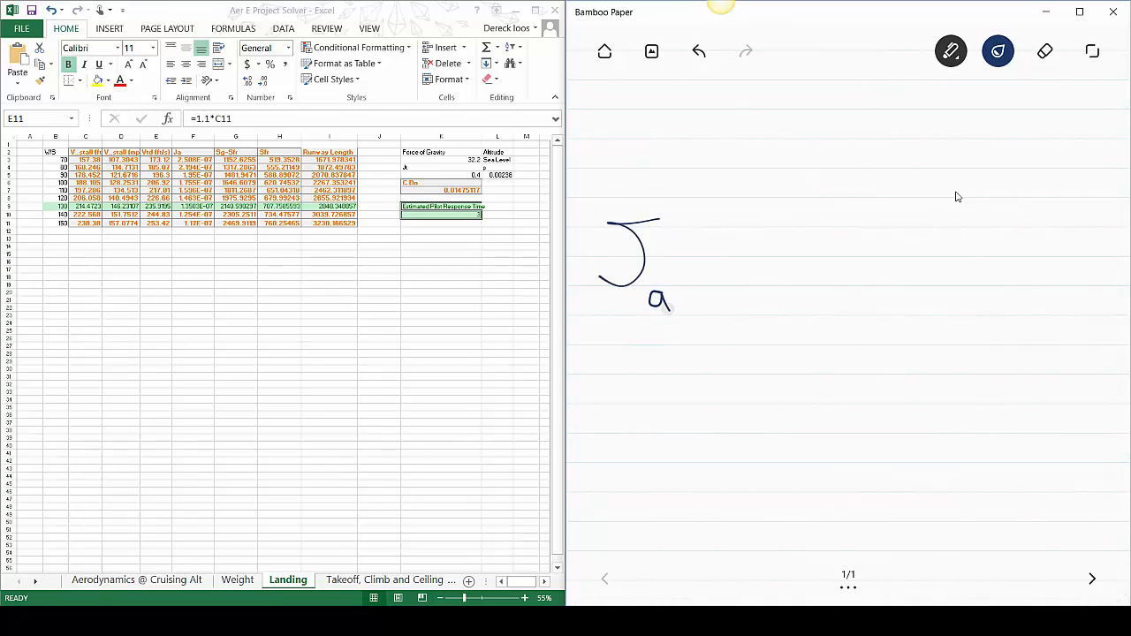
pyautogui.moveTo(683, 262); pyautogui.dragTo(709, 261)
pyautogui.moveTo(672, 283)
pyautogui.mouseDown()
pyautogui.moveTo(709, 279)
pyautogui.moveTo(773, 226)
pyautogui.mouseUp()
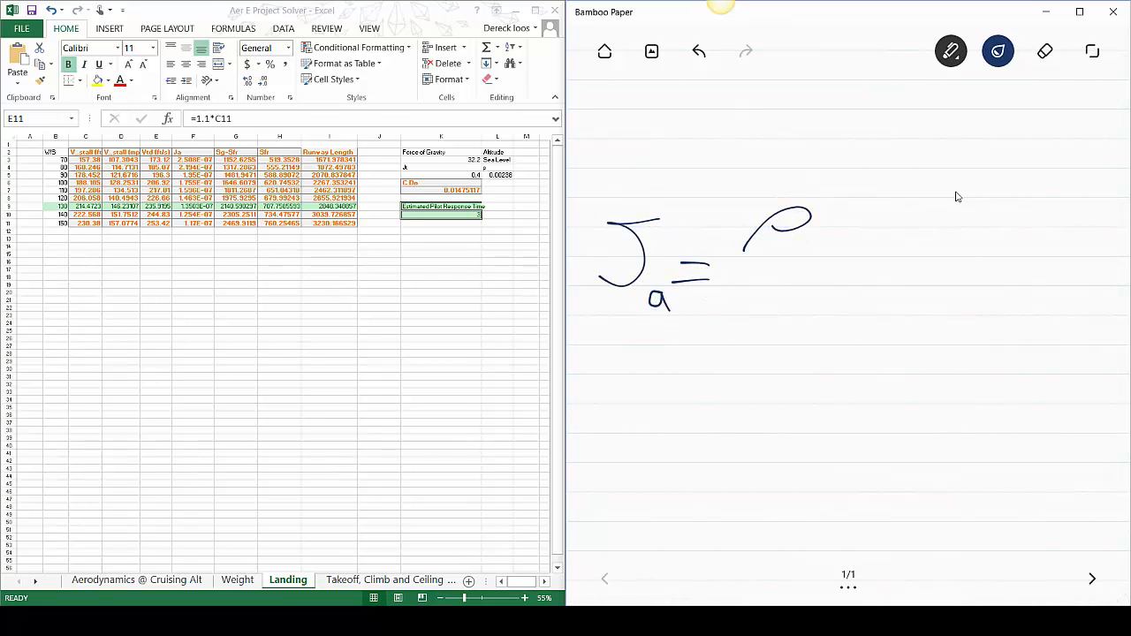
pyautogui.moveTo(871, 186)
pyautogui.mouseDown()
pyautogui.moveTo(827, 231)
pyautogui.moveTo(891, 237)
pyautogui.moveTo(919, 264)
pyautogui.mouseUp()
pyautogui.moveTo(744, 291); pyautogui.dragTo(988, 305)
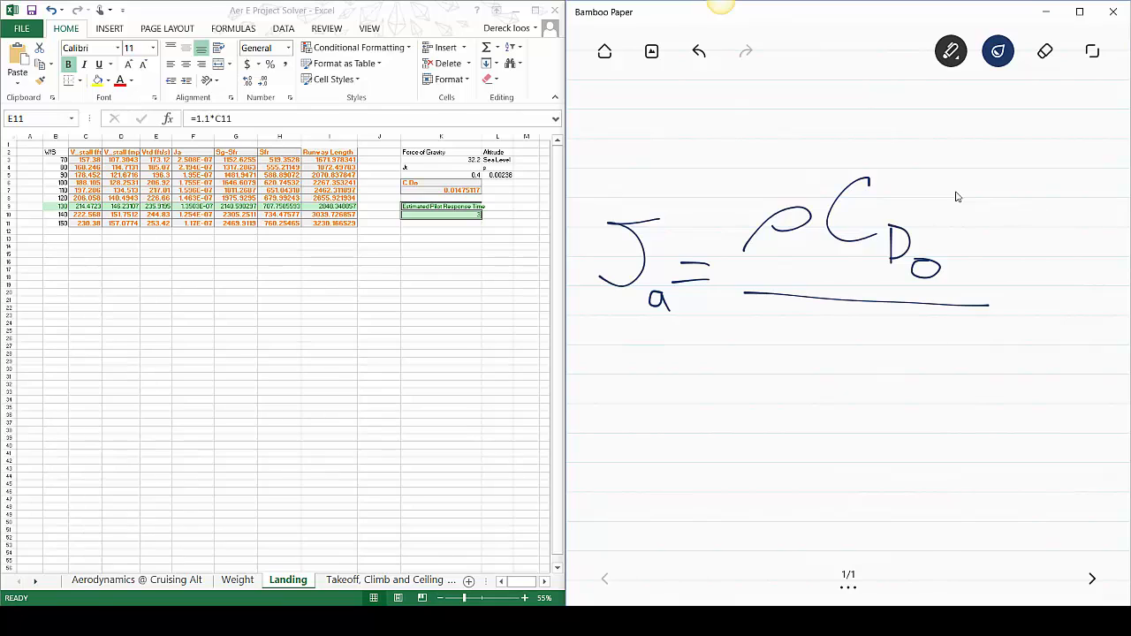
pyautogui.moveTo(744, 322); pyautogui.dragTo(795, 379)
pyautogui.moveTo(840, 303)
pyautogui.mouseDown()
pyautogui.moveTo(837, 415)
pyautogui.moveTo(879, 329)
pyautogui.moveTo(906, 316)
pyautogui.mouseUp()
pyautogui.moveTo(846, 360)
pyautogui.mouseDown()
pyautogui.moveTo(909, 353)
pyautogui.moveTo(858, 408)
pyautogui.mouseUp()
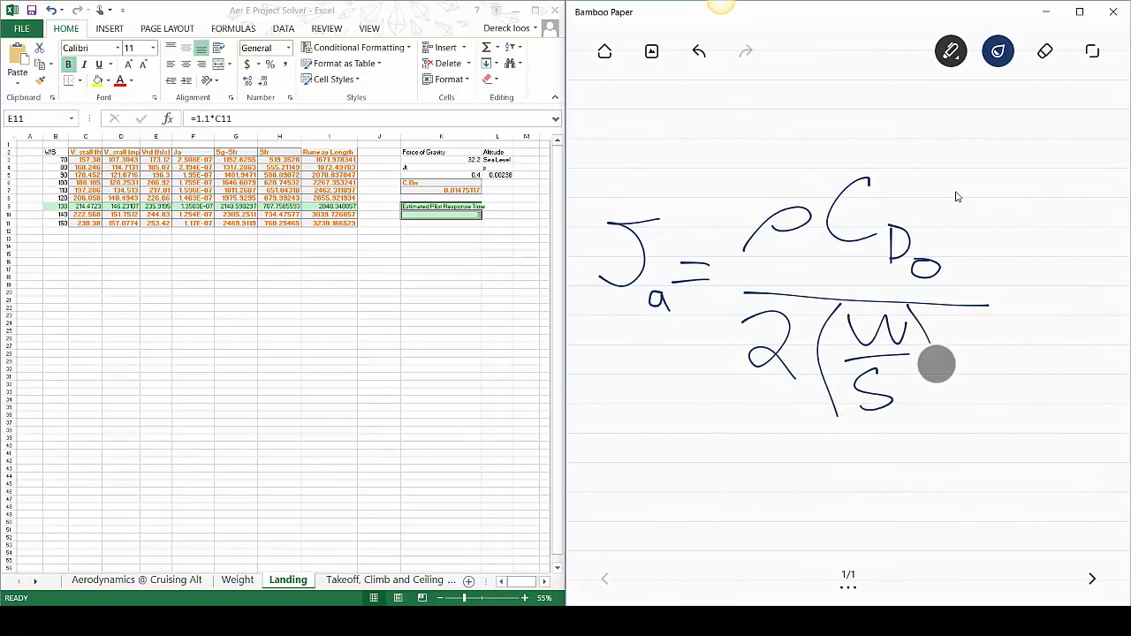
pyautogui.moveTo(909, 304); pyautogui.dragTo(916, 433)
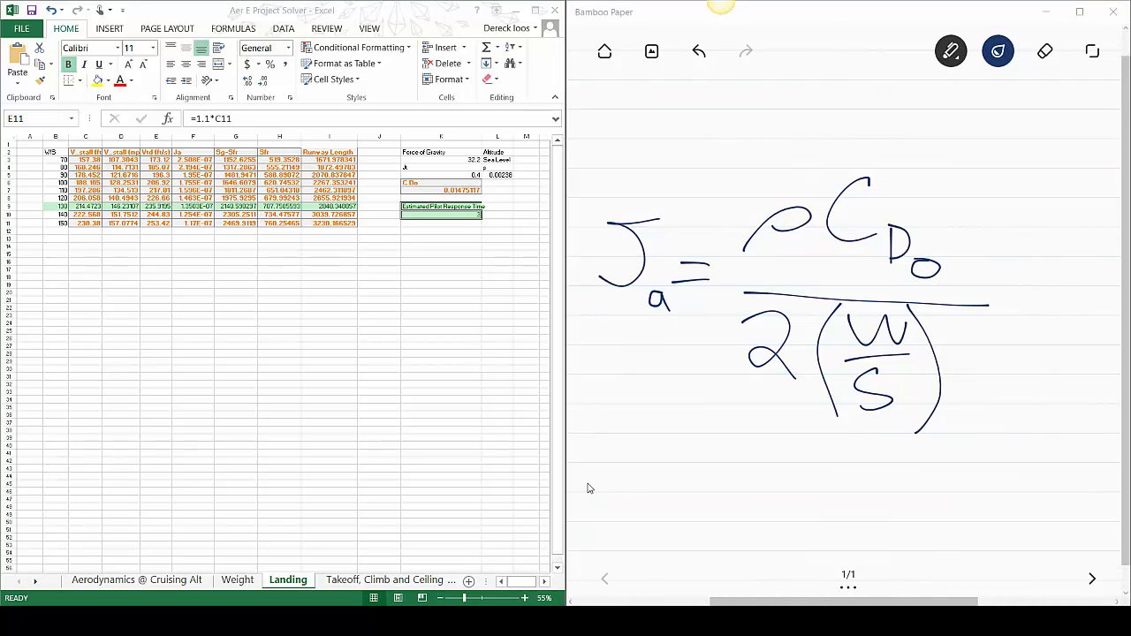
# Look up the updated C Do value on the Aerodynamics @ Cruising Alt sheet and return to the Landing sheet
pyautogui.click(136, 583)
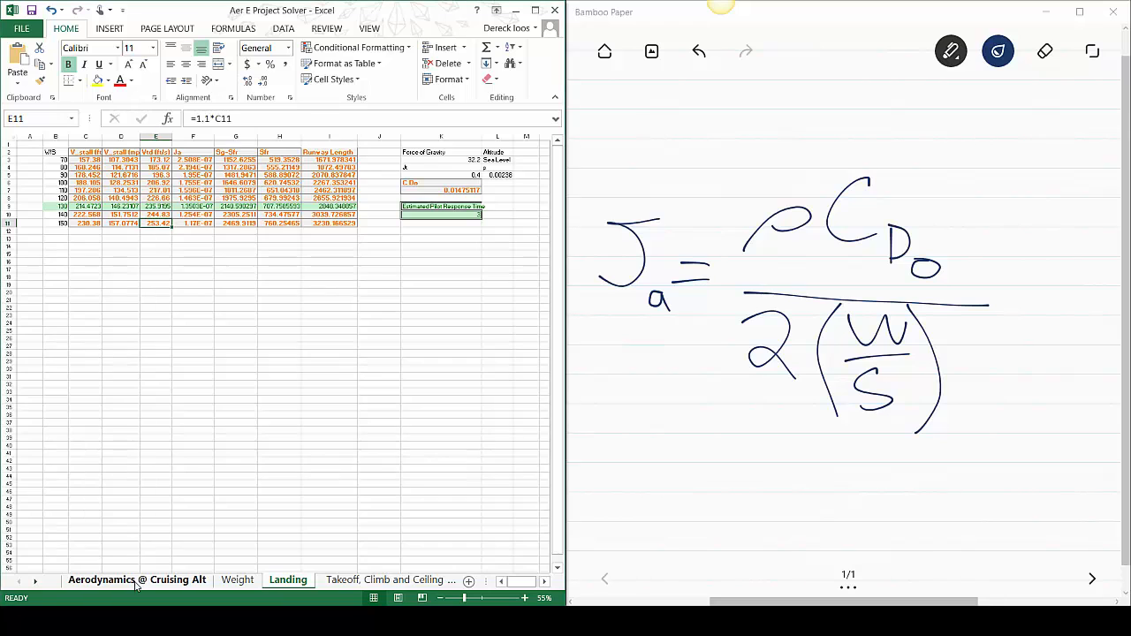
pyautogui.click(136, 583)
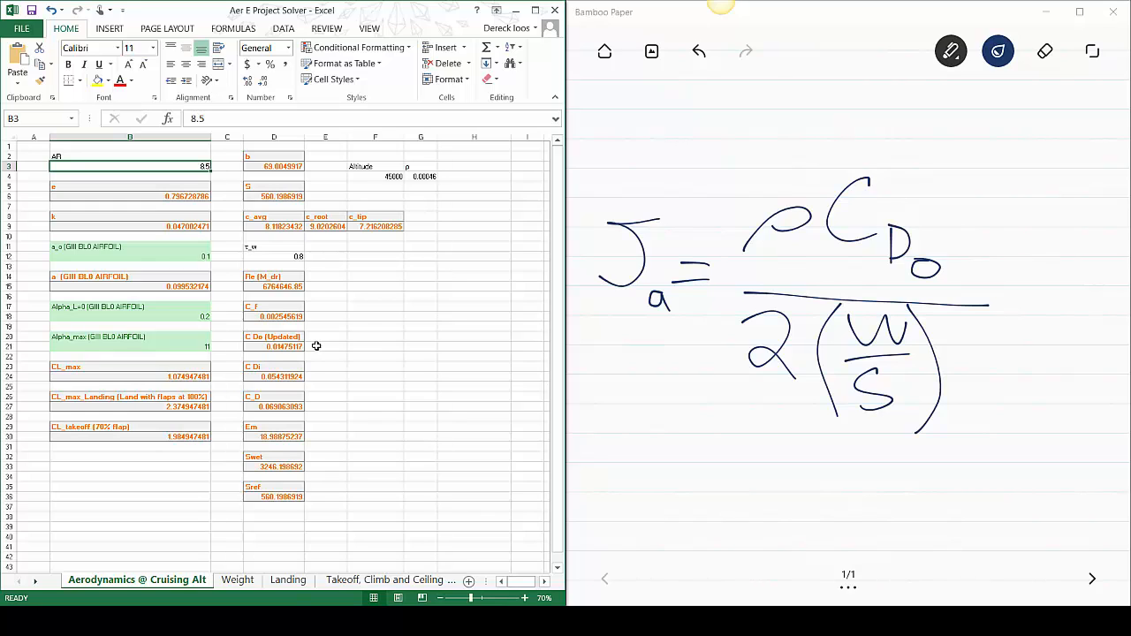
pyautogui.click(288, 580)
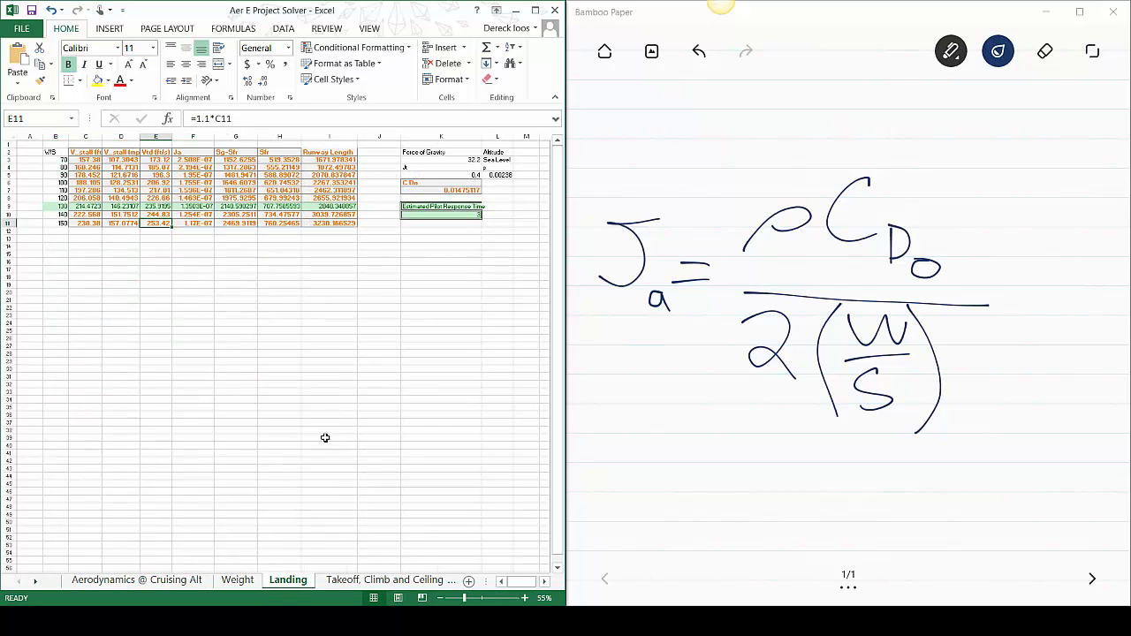
# Examine the Ja formulas for each wing loading in cells F3 to F11 of the Landing sheet
pyautogui.click(193, 160)
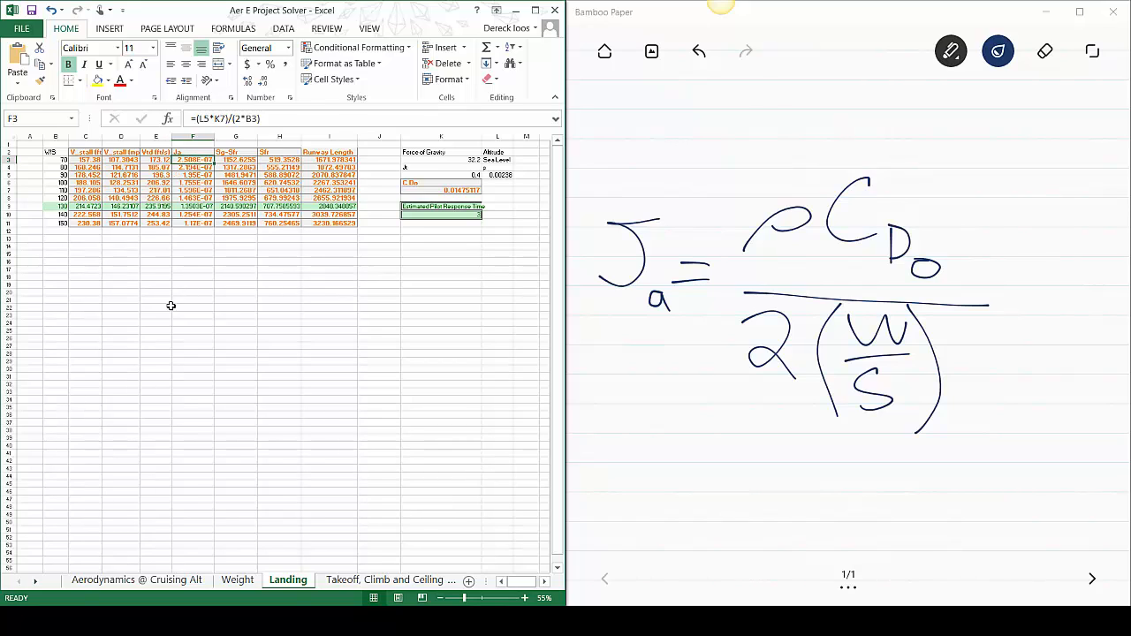
pyautogui.press('Down')
pyautogui.press('Down')
pyautogui.press('Down')
pyautogui.press('Down')
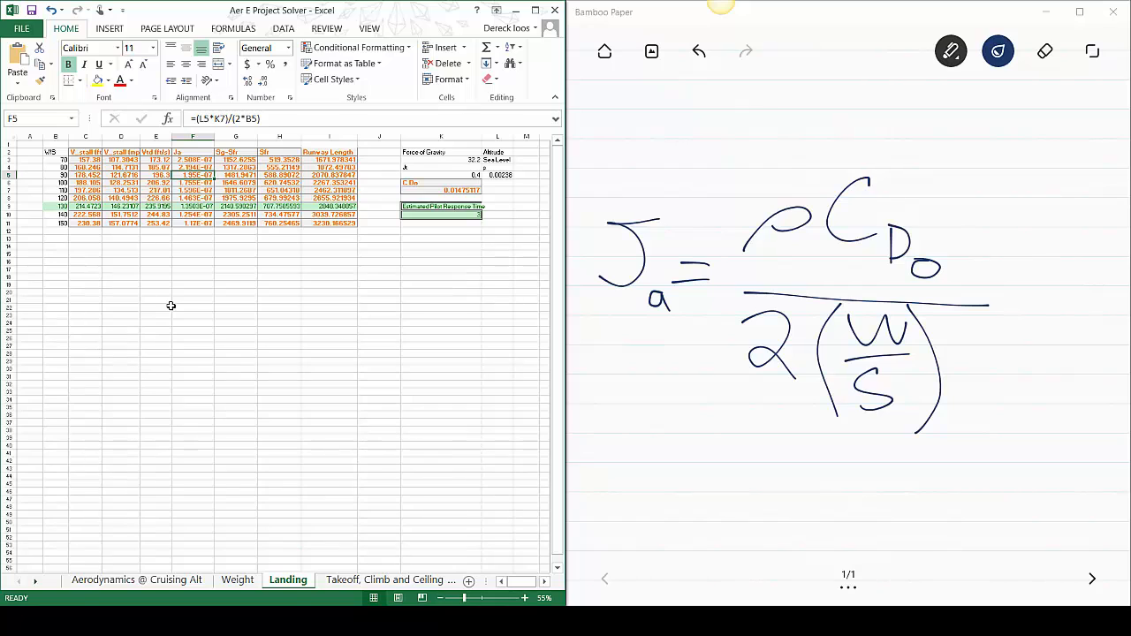
pyautogui.press('Down')
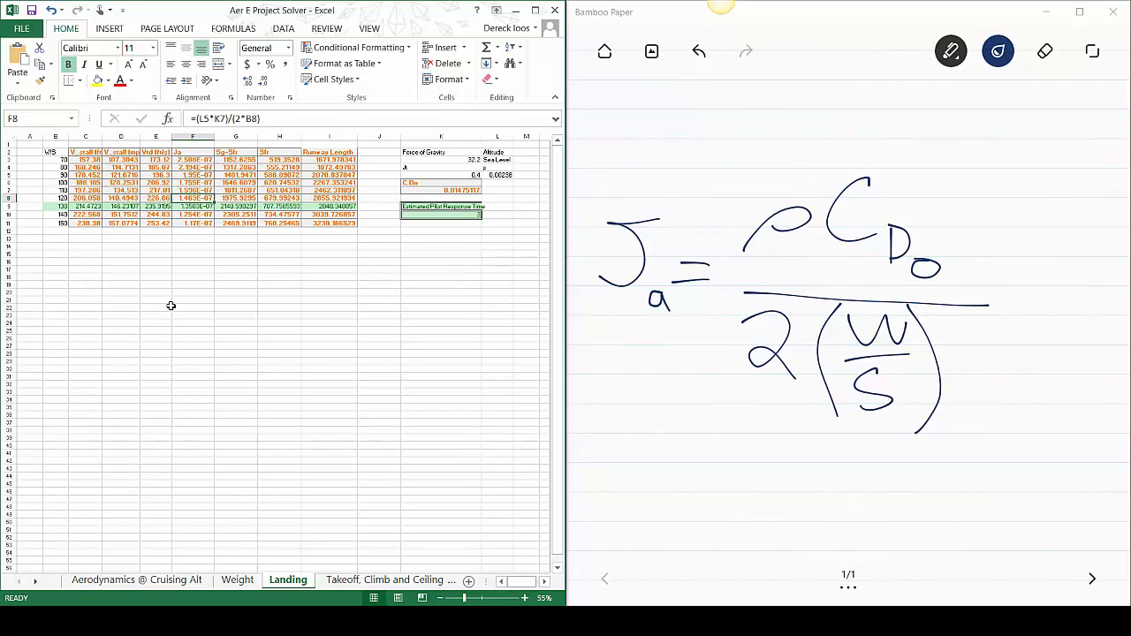
pyautogui.press('Down')
pyautogui.press('Down')
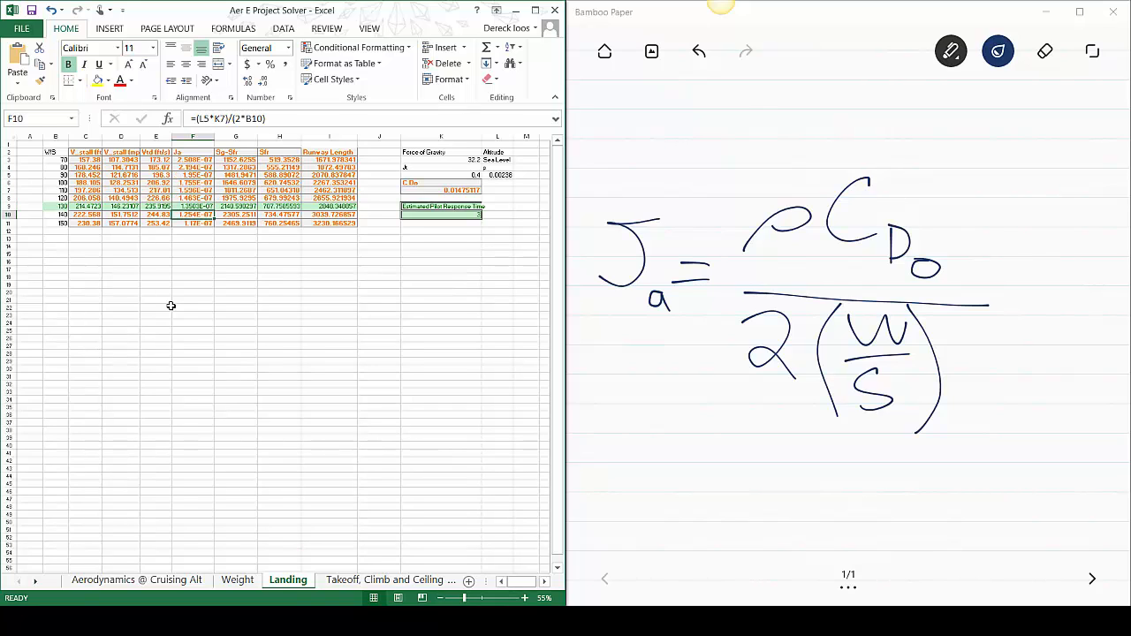
pyautogui.press('Down')
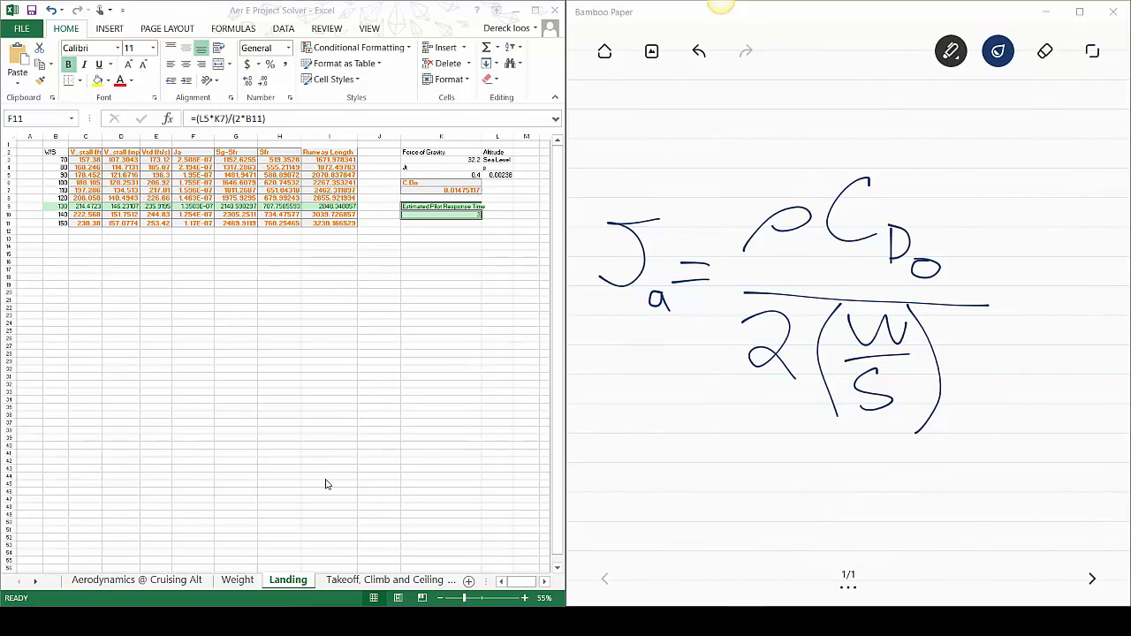
# Trace the C Do reference in K7 and the Ja formula in F5 to the Aerodynamics @ Cruising Alt sheet, ending on the Landing sheet
pyautogui.click(447, 192)
pyautogui.click(447, 191)
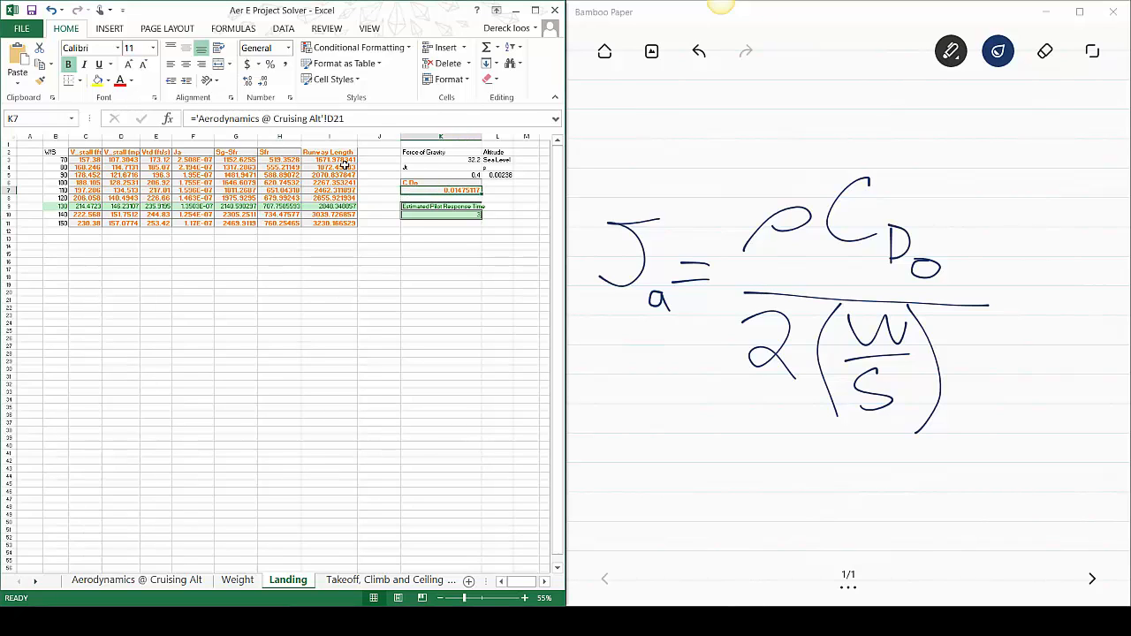
pyautogui.click(200, 176)
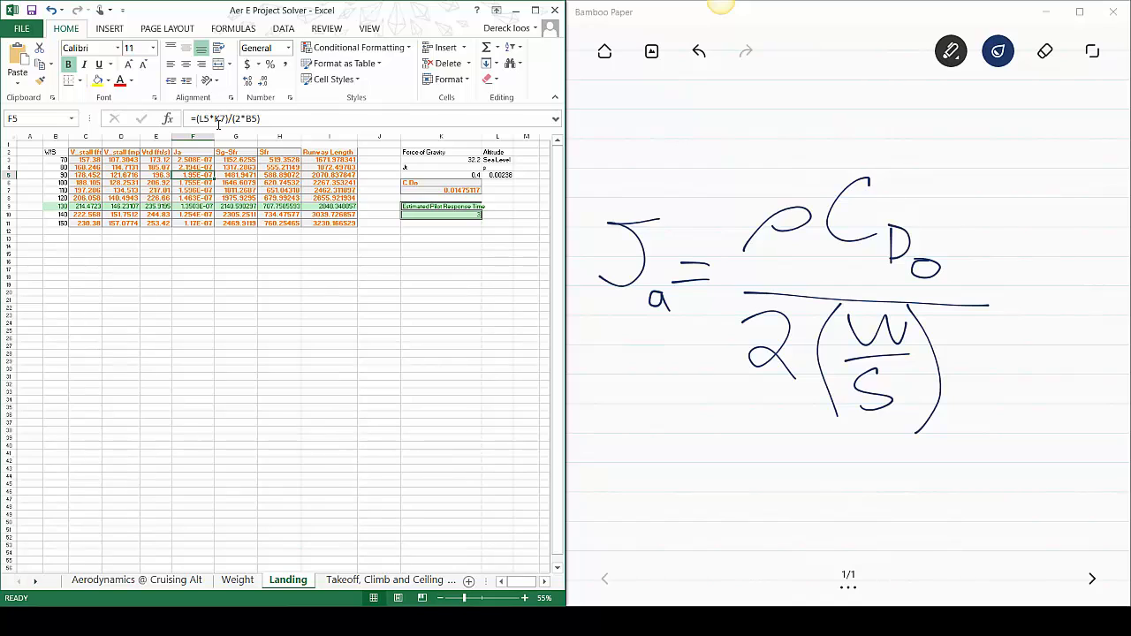
pyautogui.click(443, 191)
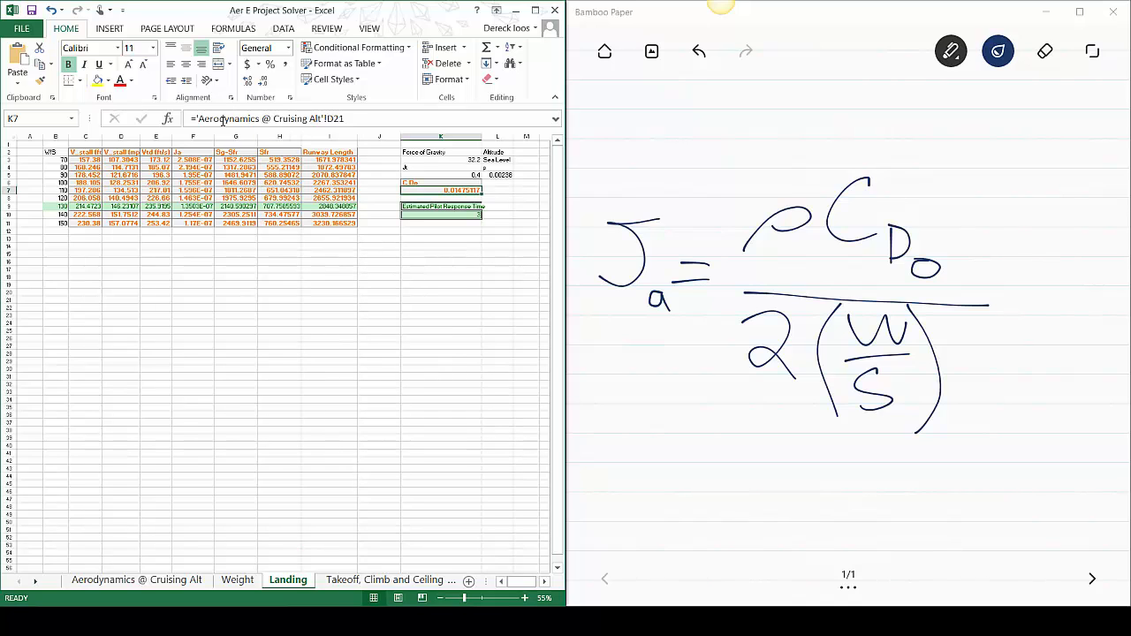
pyautogui.click(165, 582)
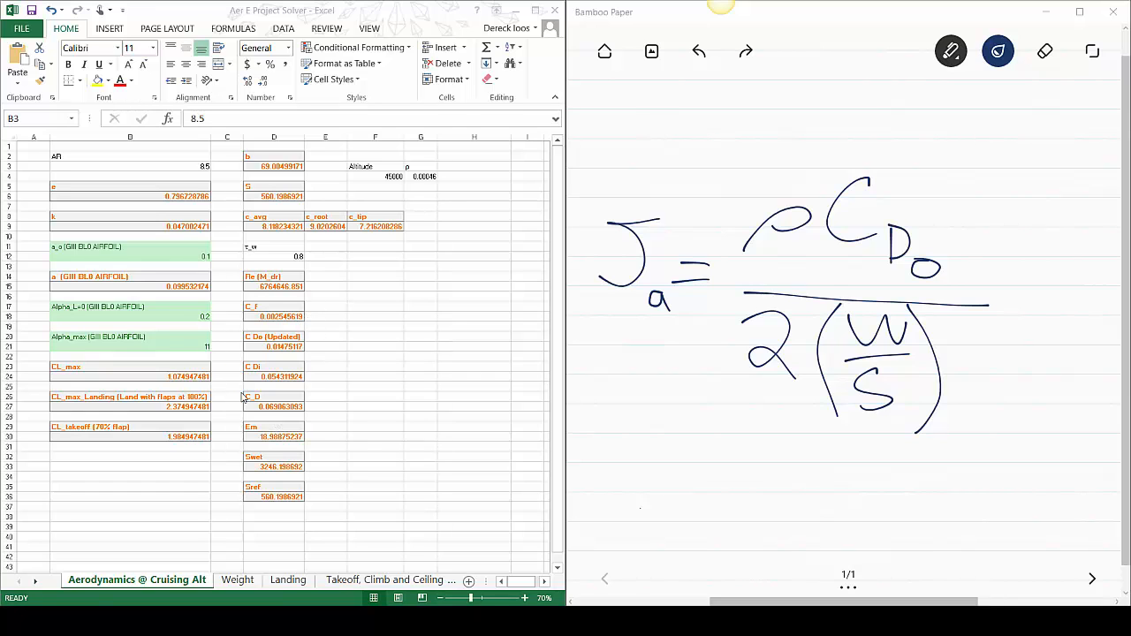
pyautogui.click(288, 581)
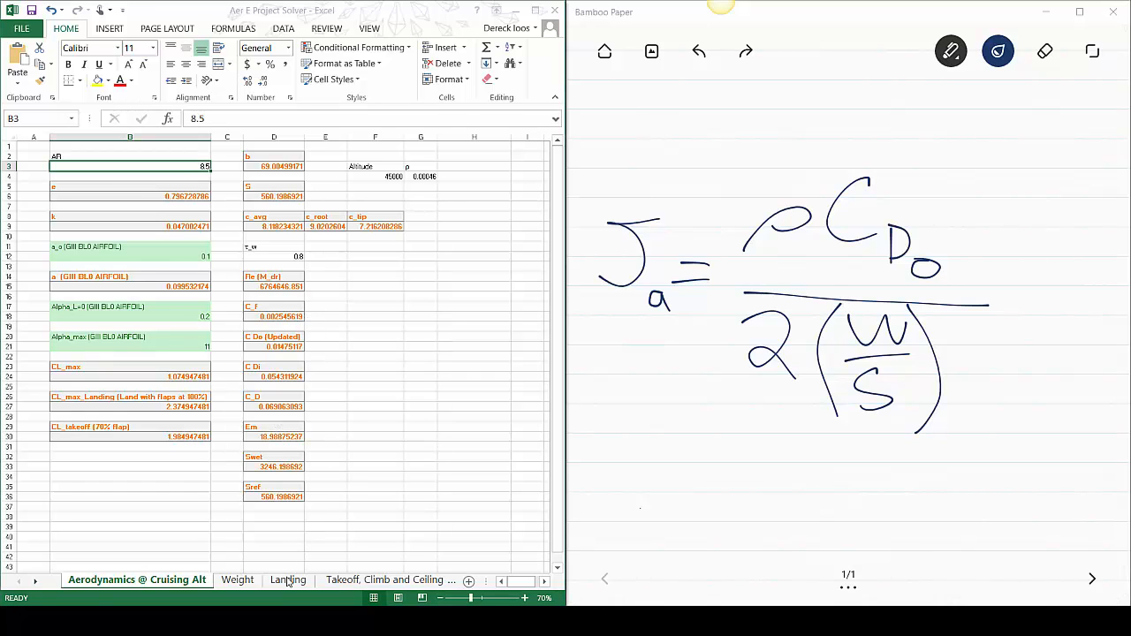
pyautogui.click(288, 581)
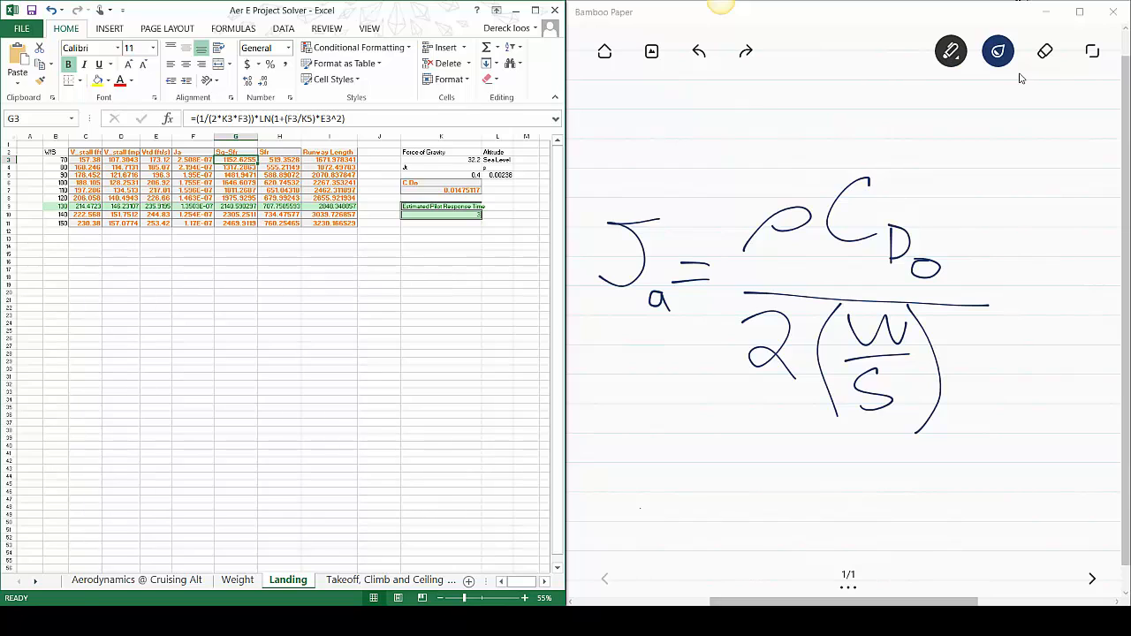
# Clear the handwritten J_a equation from the Bamboo Paper page
pyautogui.click(1046, 53)
pyautogui.click(1044, 56)
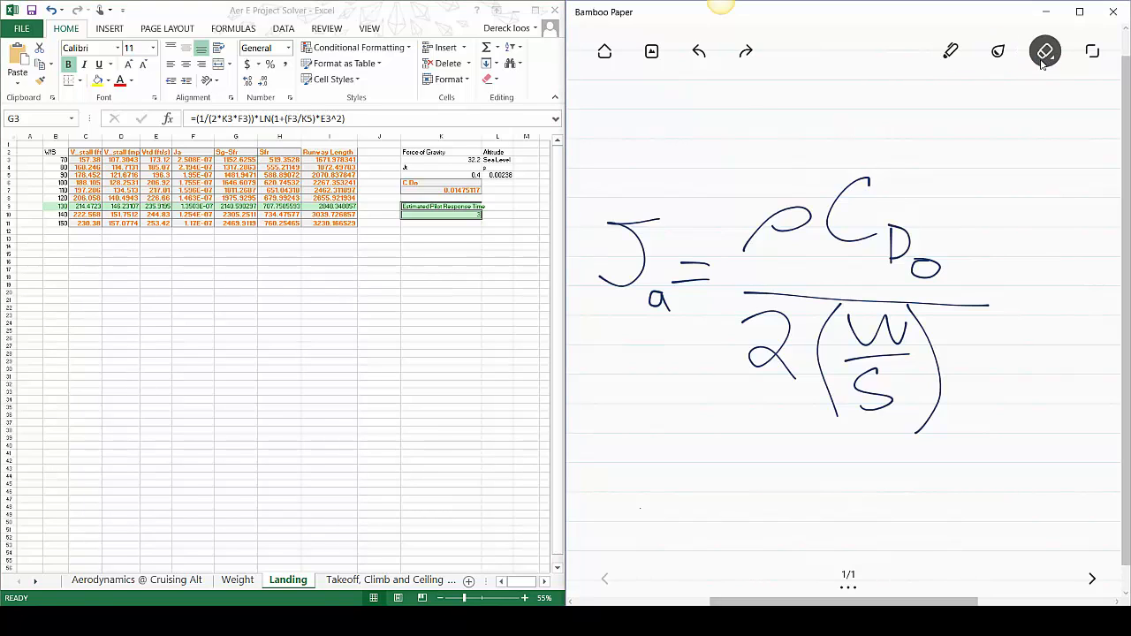
pyautogui.click(1042, 101)
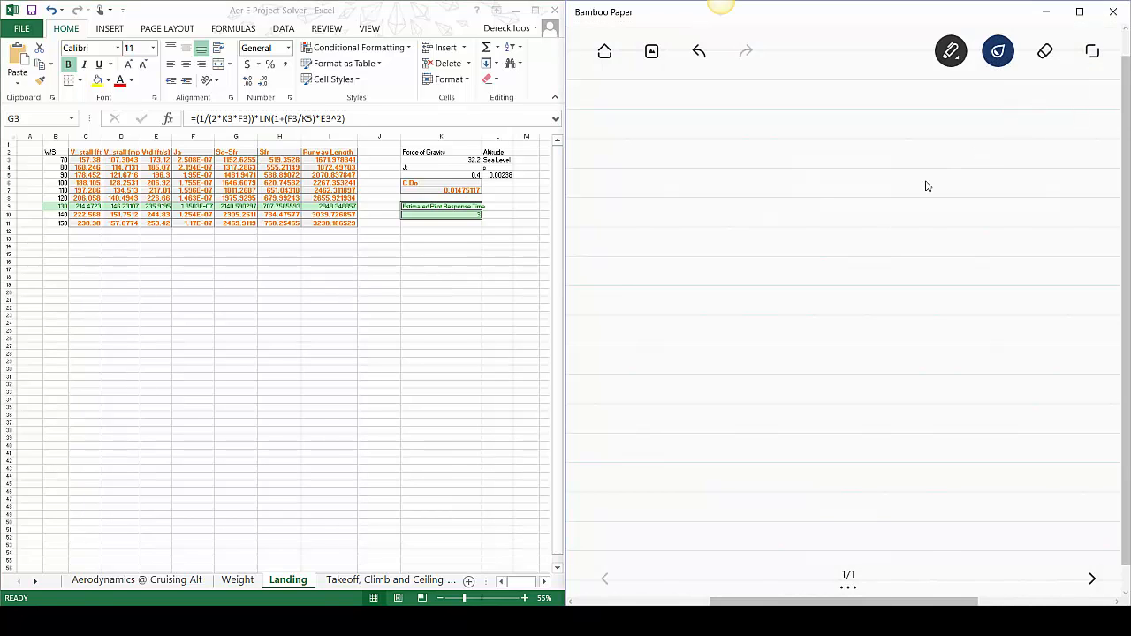
pyautogui.moveTo(609, 118); pyautogui.dragTo(590, 154)
pyautogui.click(699, 51)
pyautogui.click(700, 52)
# Handwrite the equation's first line, S_g − S_Fr = 1 / (2 g J_a) ln, followed by an opening parenthesis
pyautogui.moveTo(609, 115)
pyautogui.mouseDown()
pyautogui.moveTo(588, 118)
pyautogui.moveTo(586, 153)
pyautogui.moveTo(610, 188)
pyautogui.mouseUp()
pyautogui.moveTo(643, 130)
pyautogui.mouseDown()
pyautogui.moveTo(662, 130)
pyautogui.moveTo(697, 184)
pyautogui.moveTo(772, 140)
pyautogui.moveTo(776, 152)
pyautogui.mouseUp()
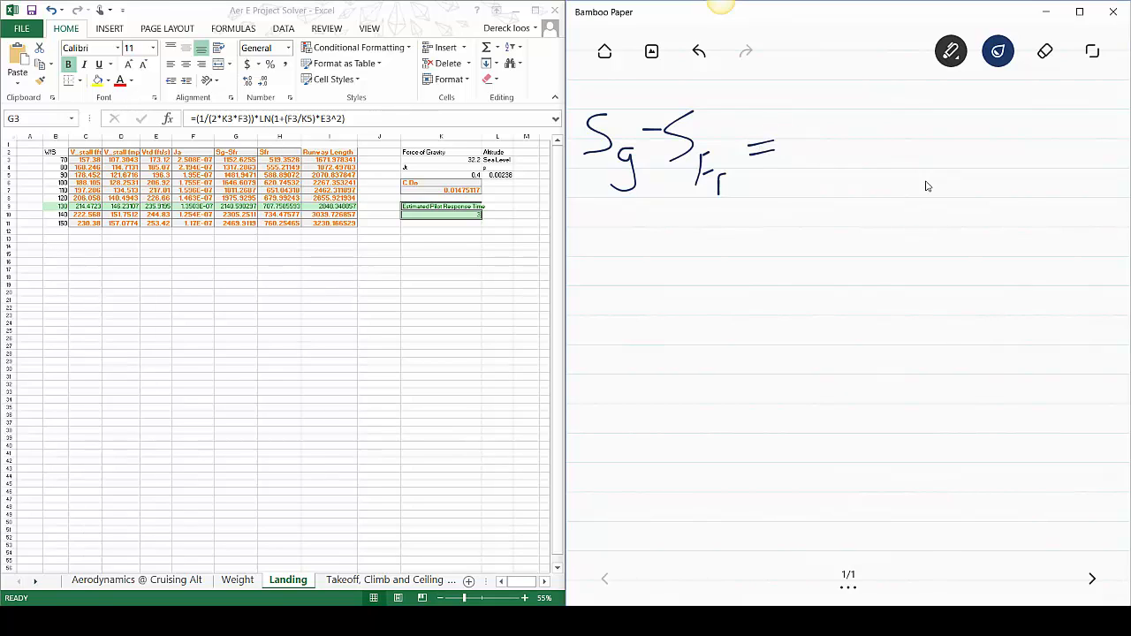
pyautogui.moveTo(829, 99)
pyautogui.mouseDown()
pyautogui.moveTo(829, 130)
pyautogui.moveTo(861, 147)
pyautogui.mouseUp()
pyautogui.moveTo(772, 175)
pyautogui.mouseDown()
pyautogui.moveTo(795, 202)
pyautogui.moveTo(794, 232)
pyautogui.mouseUp()
pyautogui.moveTo(827, 192)
pyautogui.mouseDown()
pyautogui.moveTo(851, 184)
pyautogui.moveTo(842, 200)
pyautogui.moveTo(873, 214)
pyautogui.mouseUp()
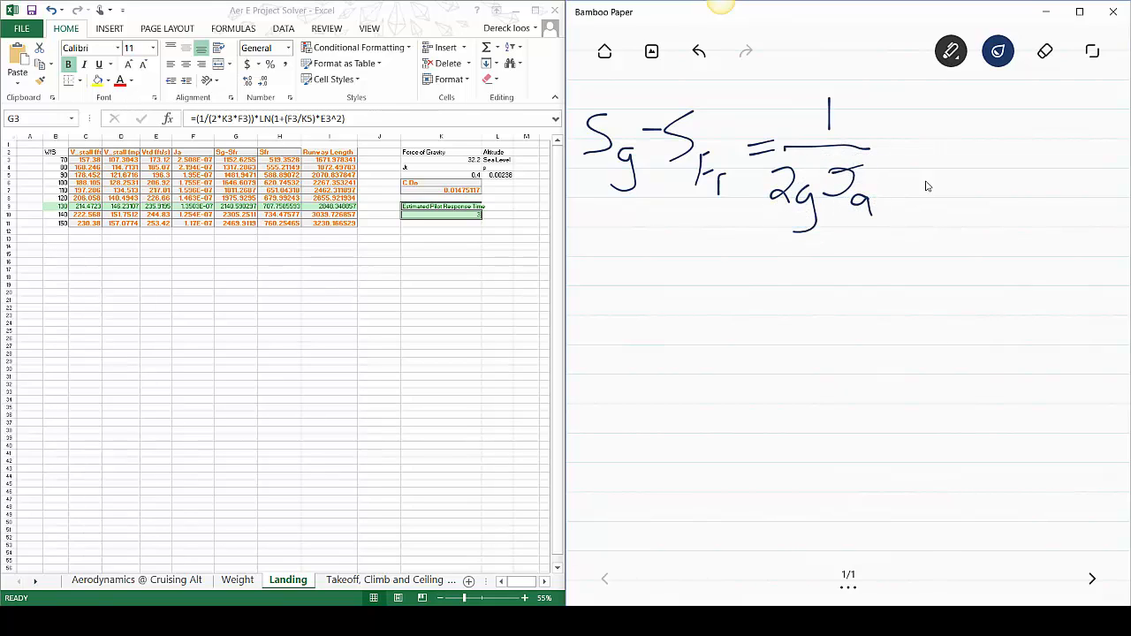
pyautogui.moveTo(907, 103)
pyautogui.mouseDown()
pyautogui.moveTo(916, 187)
pyautogui.moveTo(953, 152)
pyautogui.moveTo(971, 186)
pyautogui.mouseUp()
pyautogui.moveTo(1021, 97)
pyautogui.mouseDown()
pyautogui.moveTo(993, 177)
pyautogui.moveTo(1021, 228)
pyautogui.mouseUp()
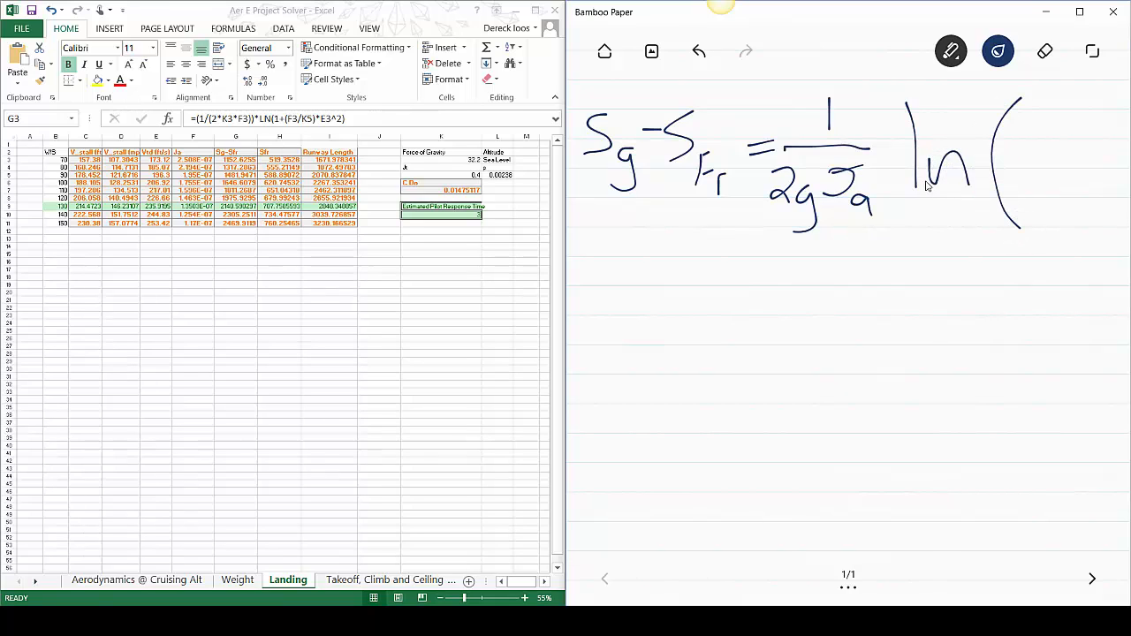
# Handwrite the logarithm's argument (1 + (J_a / J_t) V_TD²) in parentheses on the line below
pyautogui.moveTo(630, 250)
pyautogui.mouseDown()
pyautogui.moveTo(596, 366)
pyautogui.moveTo(628, 407)
pyautogui.mouseUp()
pyautogui.moveTo(632, 308)
pyautogui.mouseDown()
pyautogui.moveTo(632, 360)
pyautogui.moveTo(694, 324)
pyautogui.moveTo(676, 349)
pyautogui.mouseUp()
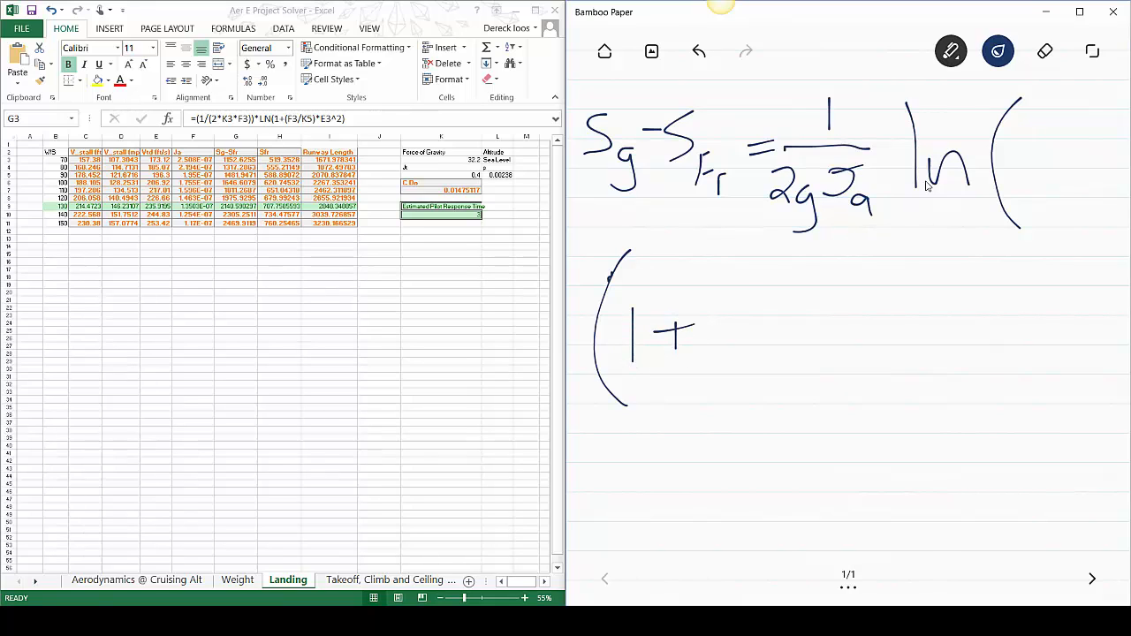
pyautogui.moveTo(714, 261); pyautogui.dragTo(758, 255)
pyautogui.moveTo(768, 296); pyautogui.dragTo(775, 308)
pyautogui.moveTo(707, 336)
pyautogui.mouseDown()
pyautogui.moveTo(785, 341)
pyautogui.moveTo(707, 386)
pyautogui.moveTo(781, 399)
pyautogui.moveTo(769, 414)
pyautogui.mouseUp()
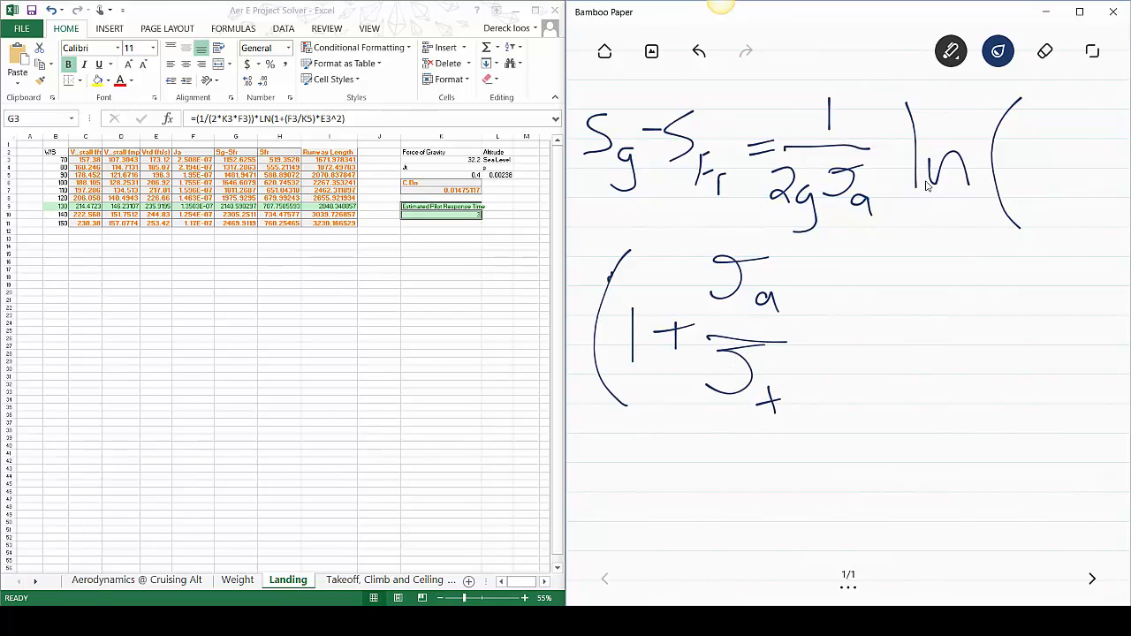
pyautogui.moveTo(815, 292); pyautogui.dragTo(865, 292)
pyautogui.moveTo(875, 358)
pyautogui.mouseDown()
pyautogui.moveTo(880, 405)
pyautogui.moveTo(891, 373)
pyautogui.moveTo(928, 387)
pyautogui.moveTo(904, 400)
pyautogui.mouseUp()
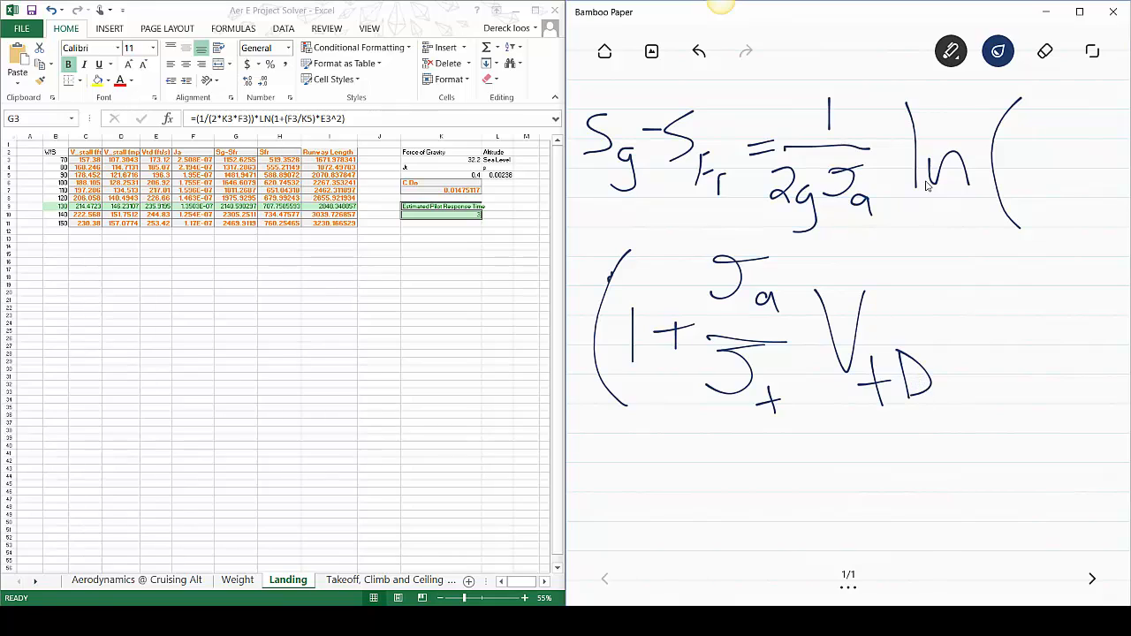
pyautogui.moveTo(898, 285); pyautogui.dragTo(941, 309)
pyautogui.moveTo(944, 244); pyautogui.dragTo(968, 428)
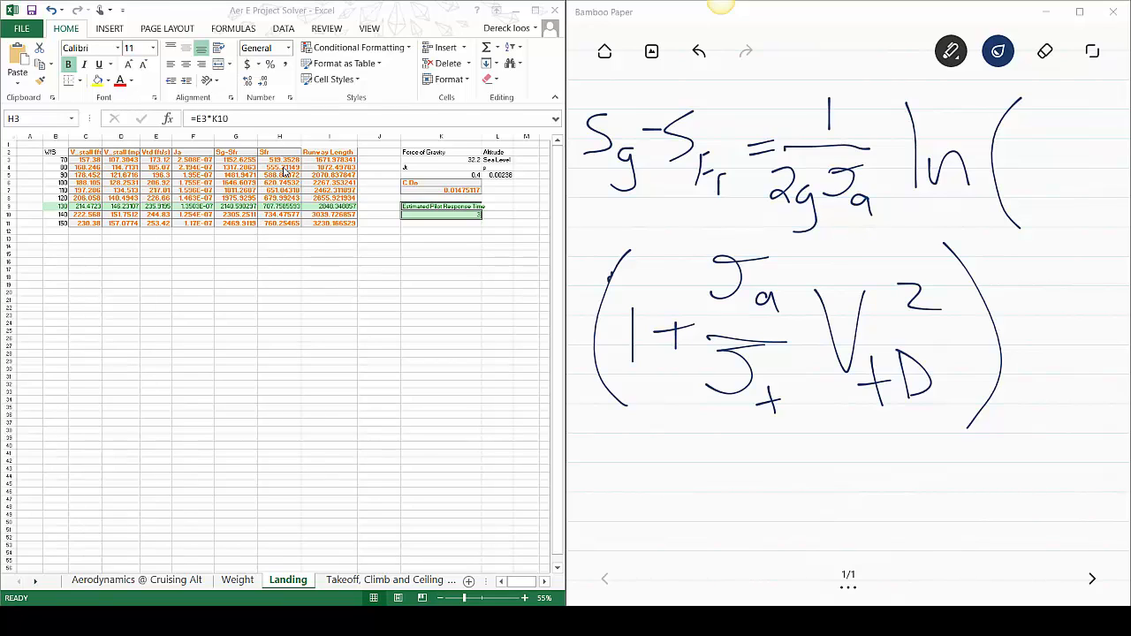
# Examine the Sfr formulas in cells H3 to H11 and the estimated pilot response time in K10 that they use
pyautogui.click(287, 163)
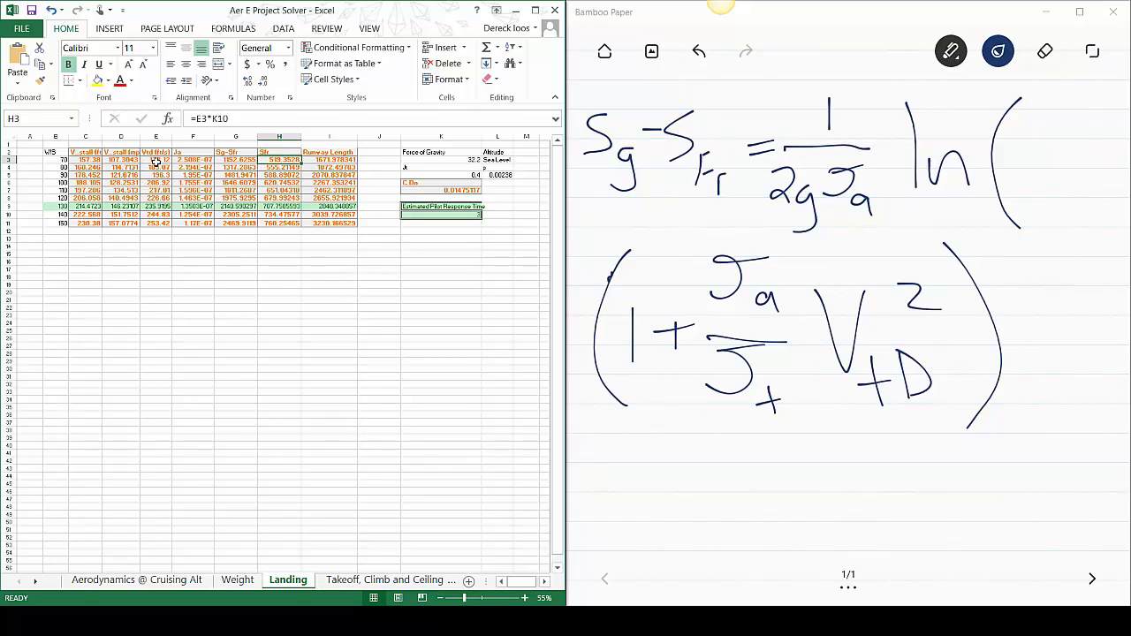
pyautogui.click(445, 216)
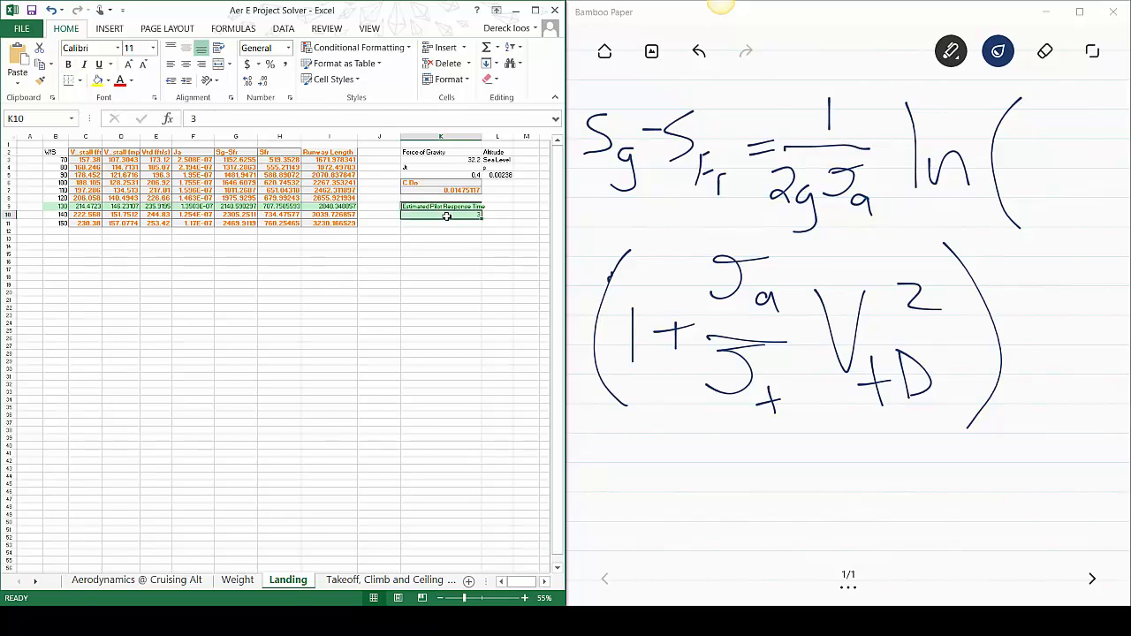
pyautogui.click(282, 160)
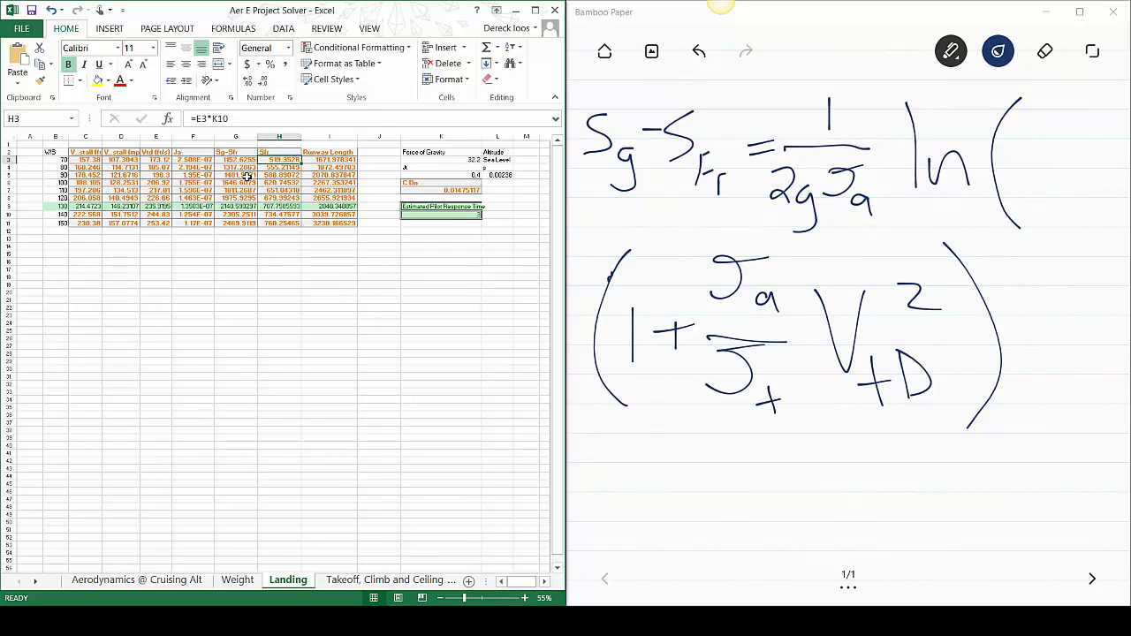
pyautogui.press('Down')
pyautogui.press('Down')
pyautogui.press('Down')
pyautogui.press('Down')
pyautogui.press('Down')
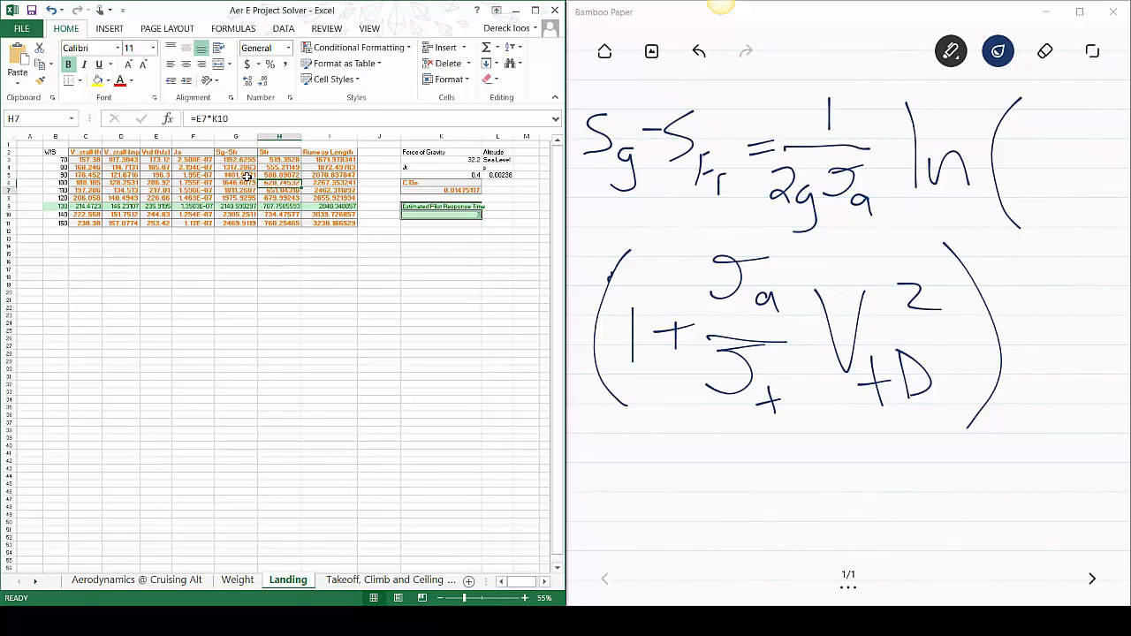
pyautogui.press('Down')
pyautogui.press('Down')
pyautogui.press('Down')
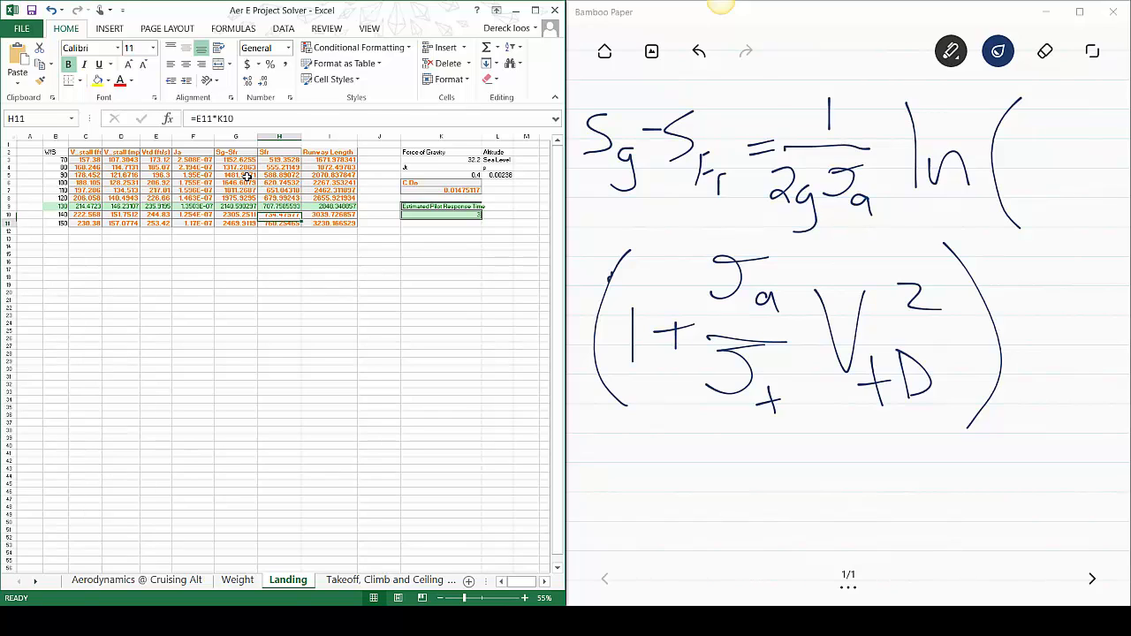
# Examine the Runway Length formulas for each wing loading in cells I3 to I11
pyautogui.click(330, 160)
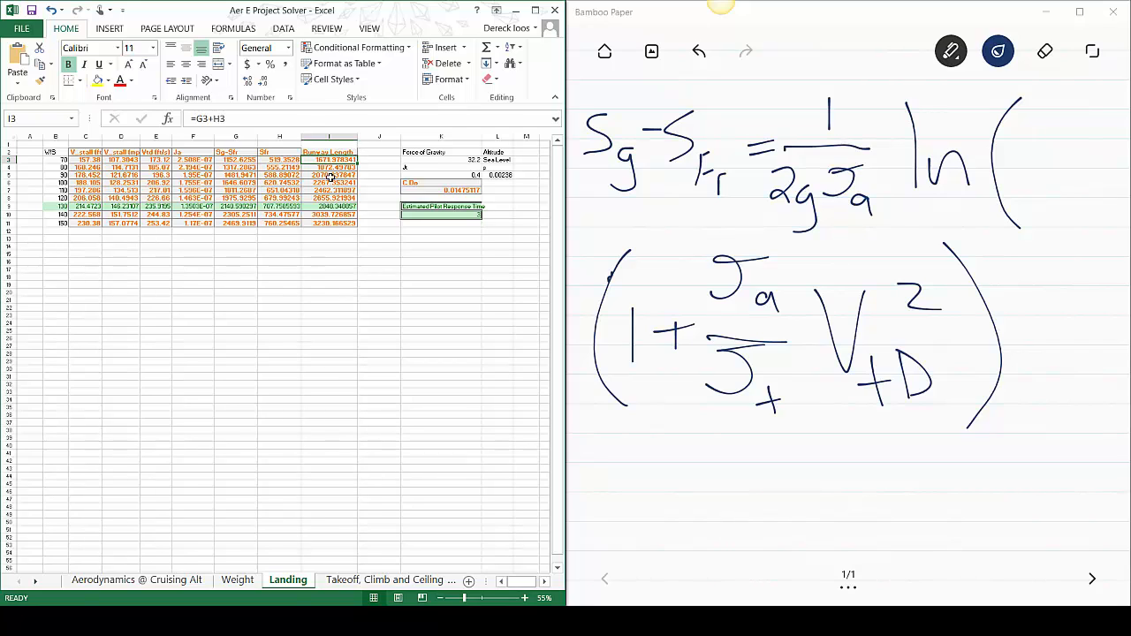
pyautogui.press('Down')
pyautogui.press('Down')
pyautogui.press('Down')
pyautogui.press('Down')
pyautogui.press('Down')
pyautogui.press('Down')
pyautogui.press('Down')
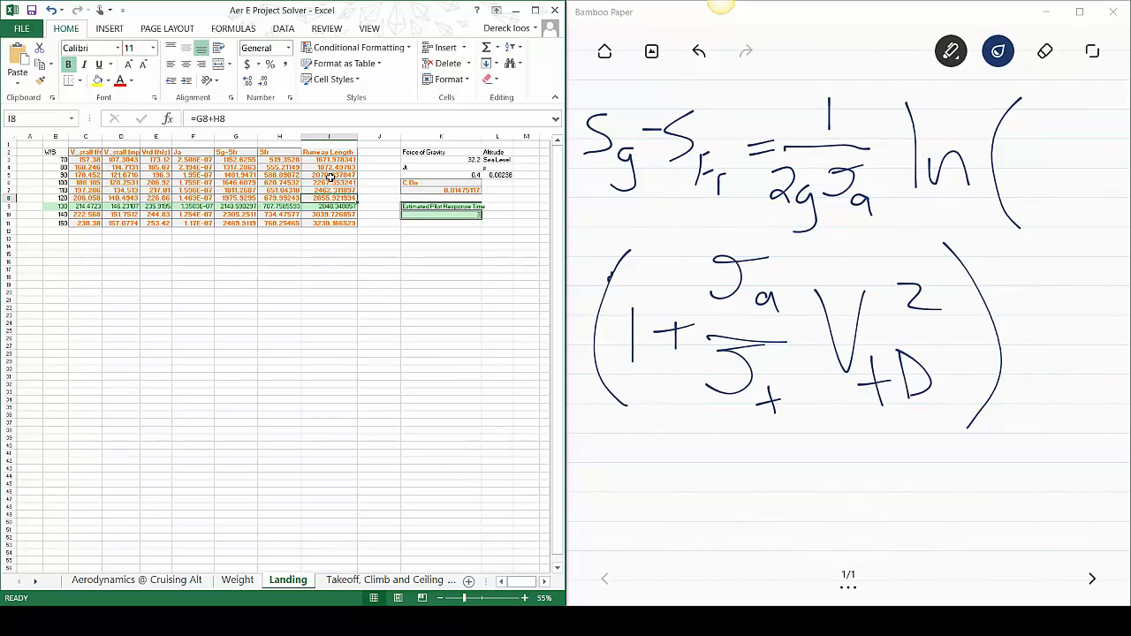
pyautogui.press('Down')
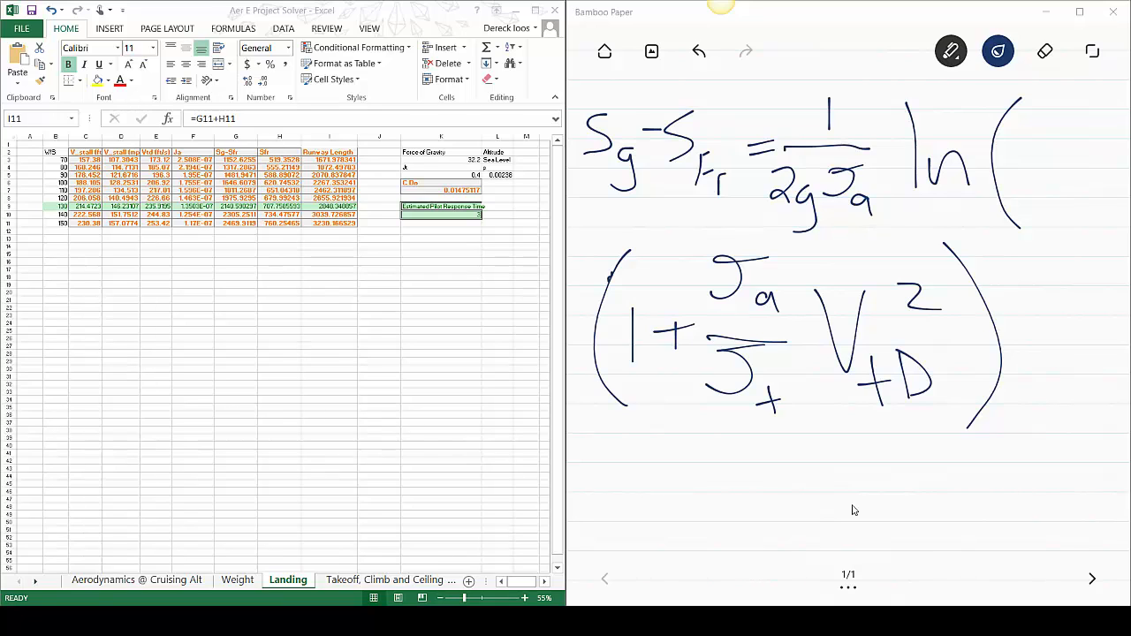
# Clear the handwritten ground roll equation from the Bamboo Paper page
pyautogui.click(1046, 51)
pyautogui.click(1045, 51)
pyautogui.click(1047, 106)
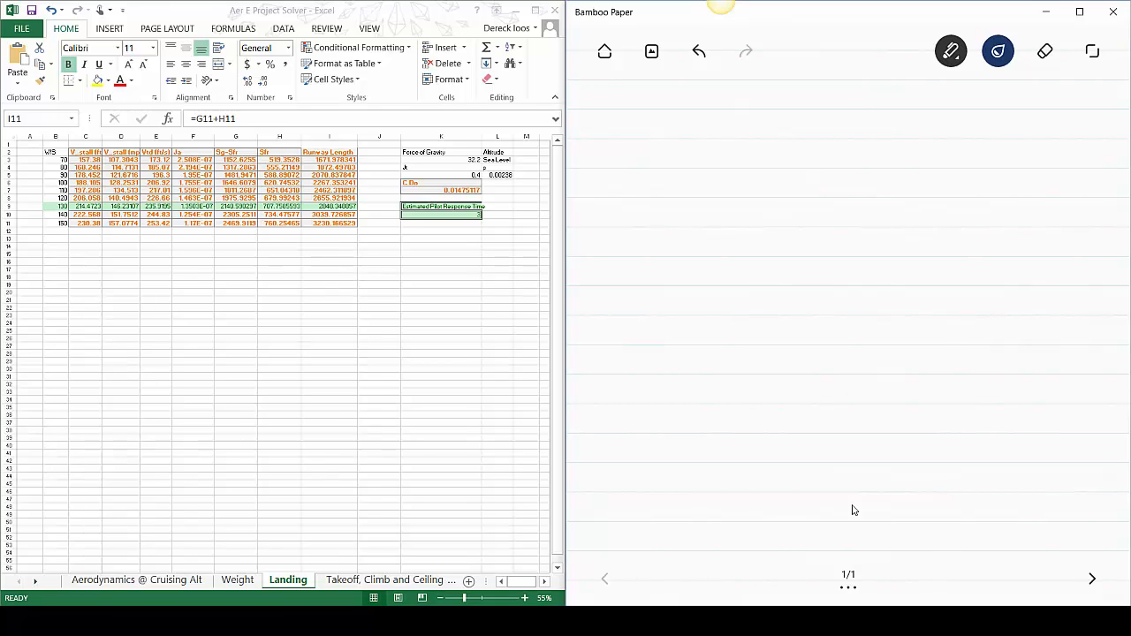
# Handwrite the equation S = W / (W/S) on the blank page and circle its W/S denominator
pyautogui.moveTo(661, 153)
pyautogui.mouseDown()
pyautogui.moveTo(606, 197)
pyautogui.moveTo(595, 261)
pyautogui.mouseUp()
pyautogui.moveTo(683, 202)
pyautogui.mouseDown()
pyautogui.moveTo(733, 199)
pyautogui.moveTo(736, 221)
pyautogui.mouseUp()
pyautogui.moveTo(774, 110)
pyautogui.mouseDown()
pyautogui.moveTo(838, 171)
pyautogui.moveTo(872, 98)
pyautogui.mouseUp()
pyautogui.moveTo(766, 204); pyautogui.dragTo(952, 210)
pyautogui.moveTo(783, 222)
pyautogui.mouseDown()
pyautogui.moveTo(781, 368)
pyautogui.moveTo(810, 380)
pyautogui.mouseUp()
pyautogui.moveTo(811, 234)
pyautogui.mouseDown()
pyautogui.moveTo(828, 277)
pyautogui.moveTo(895, 234)
pyautogui.mouseUp()
pyautogui.moveTo(798, 297)
pyautogui.mouseDown()
pyautogui.moveTo(888, 296)
pyautogui.moveTo(823, 365)
pyautogui.mouseUp()
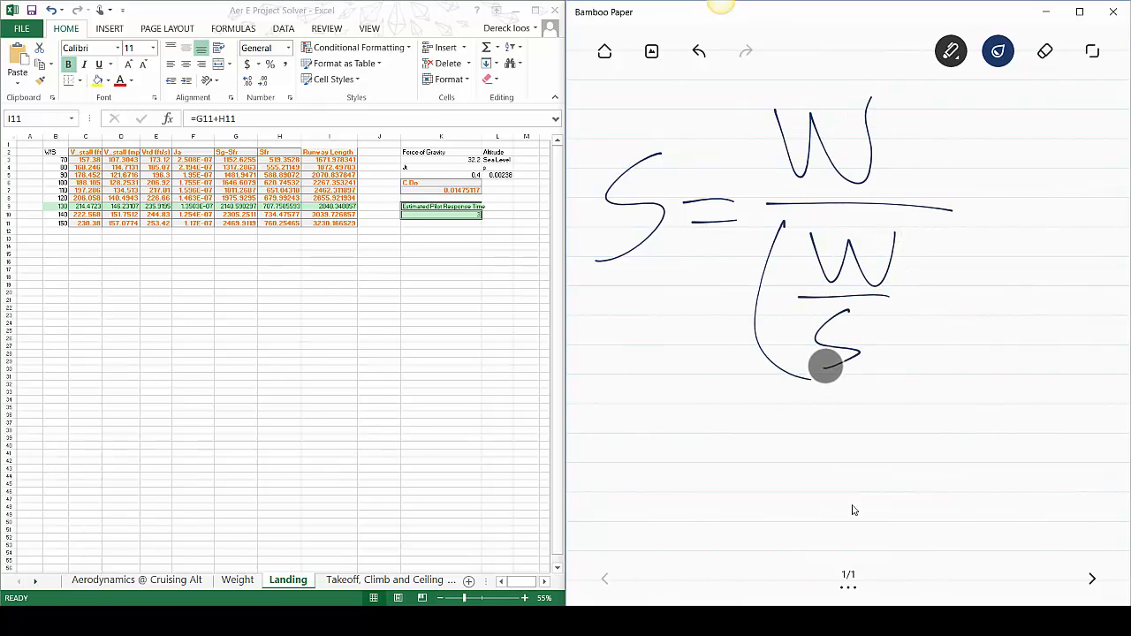
pyautogui.moveTo(896, 228)
pyautogui.mouseDown()
pyautogui.moveTo(927, 345)
pyautogui.moveTo(913, 364)
pyautogui.mouseUp()
pyautogui.moveTo(947, 241)
pyautogui.mouseDown()
pyautogui.moveTo(730, 348)
pyautogui.moveTo(841, 182)
pyautogui.moveTo(969, 326)
pyautogui.moveTo(758, 244)
pyautogui.moveTo(715, 338)
pyautogui.mouseUp()
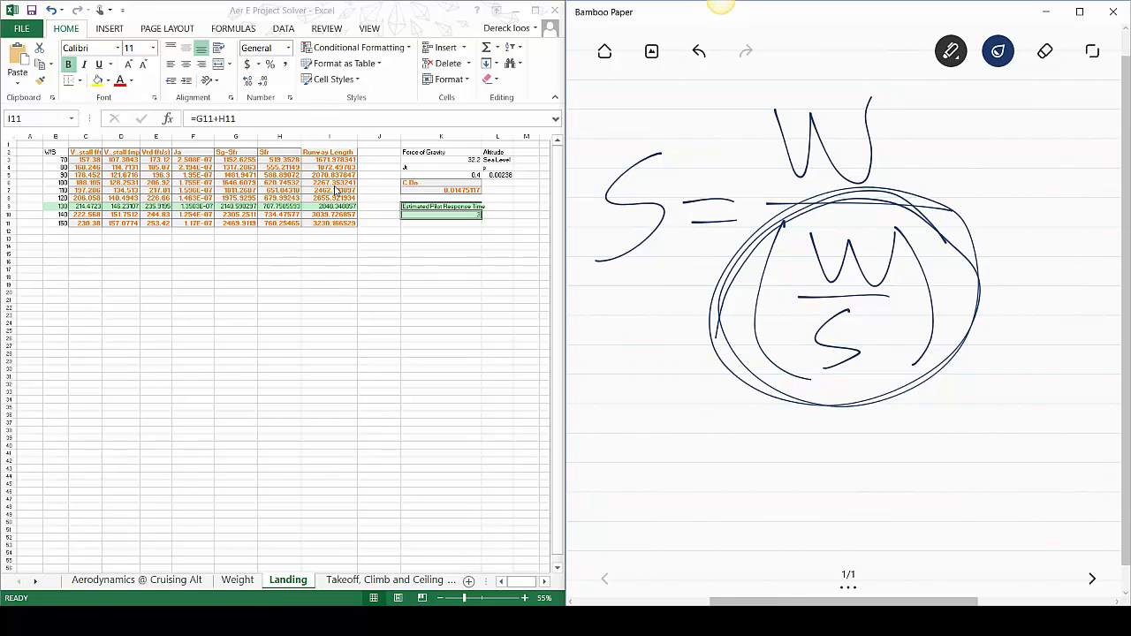
# Trace the wing area formula in D6 of Aerodynamics @ Cruising Alt to the total weight in Weight B27 and the wing loading in Landing B9
pyautogui.click(63, 213)
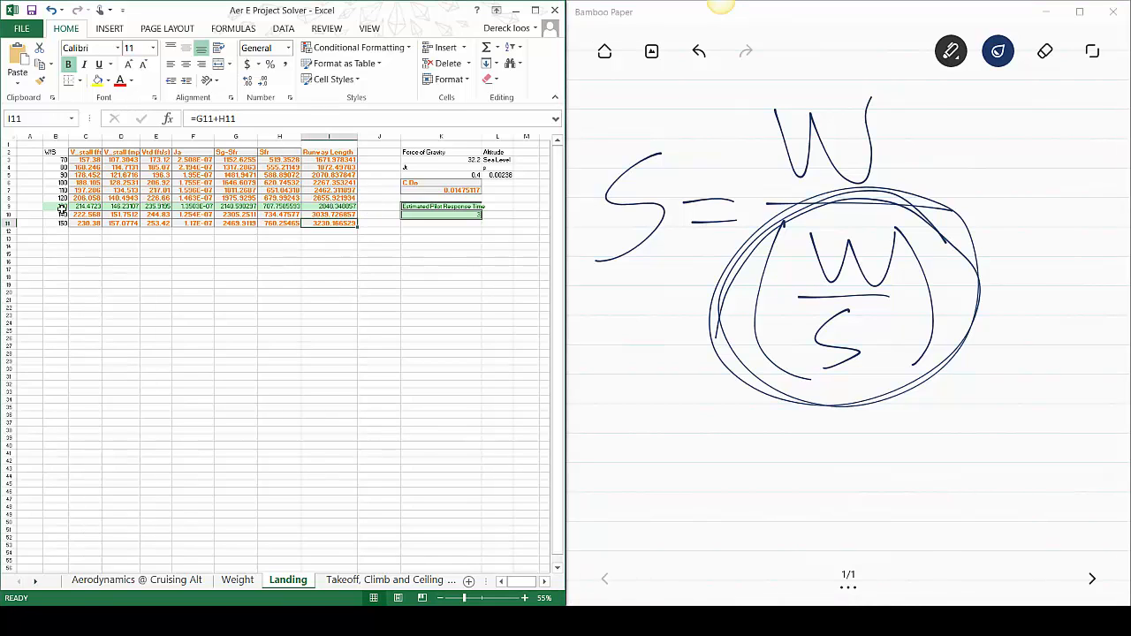
pyautogui.click(60, 206)
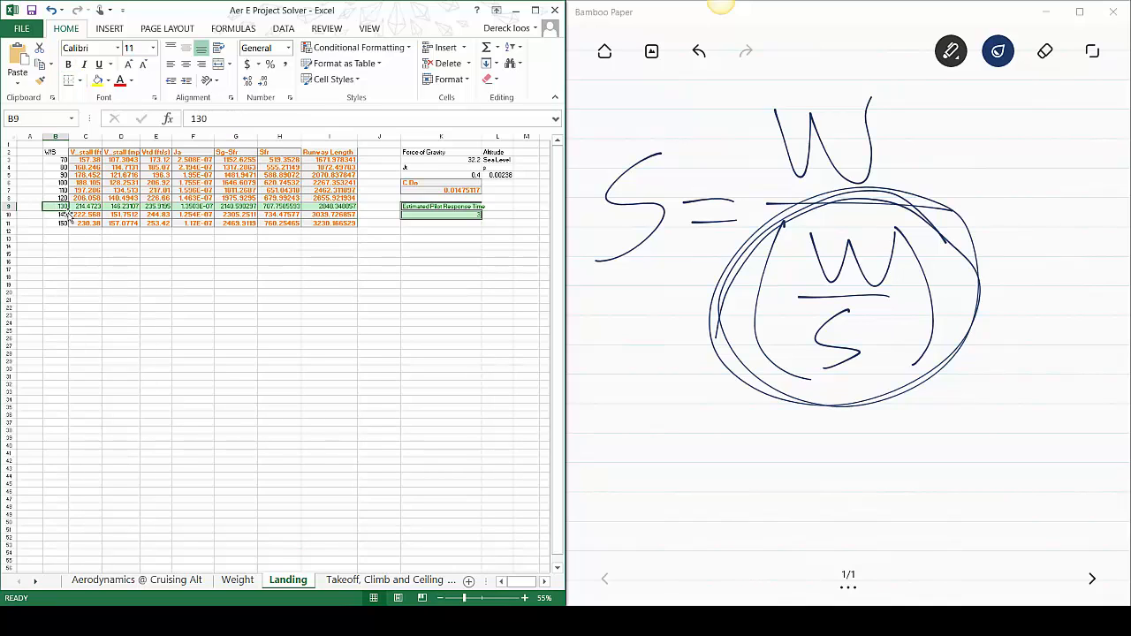
pyautogui.click(163, 580)
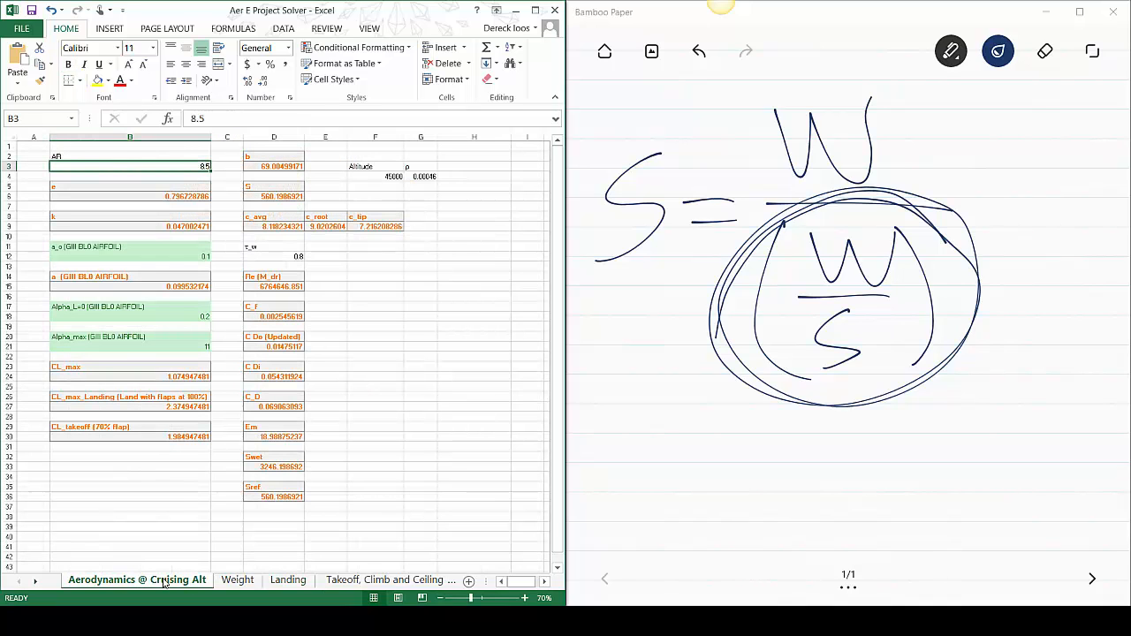
pyautogui.click(283, 198)
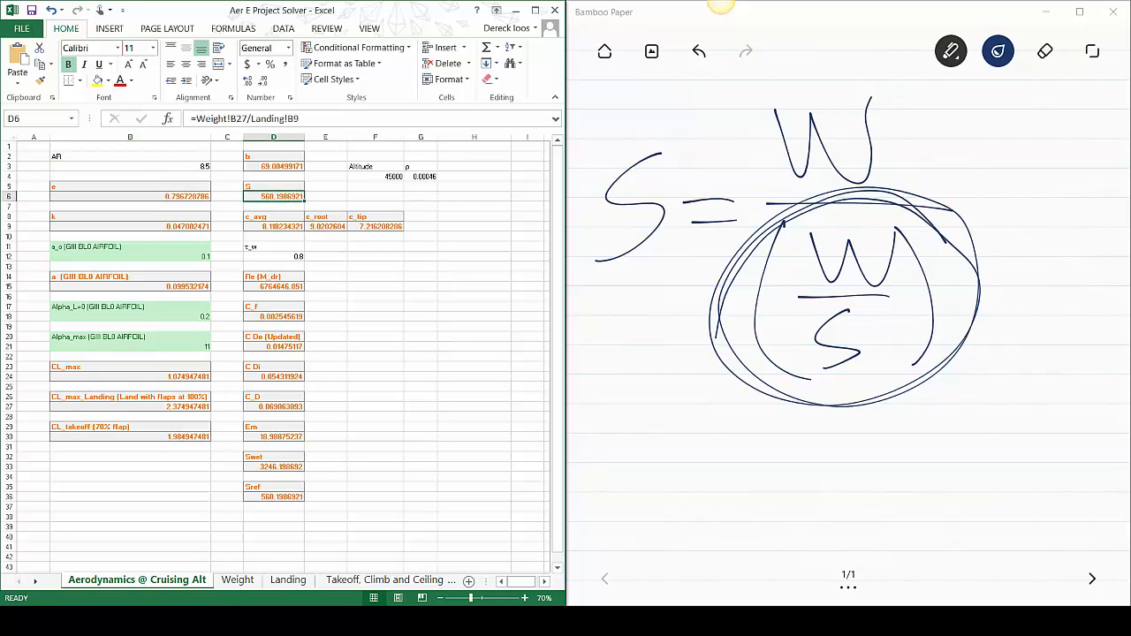
pyautogui.click(237, 581)
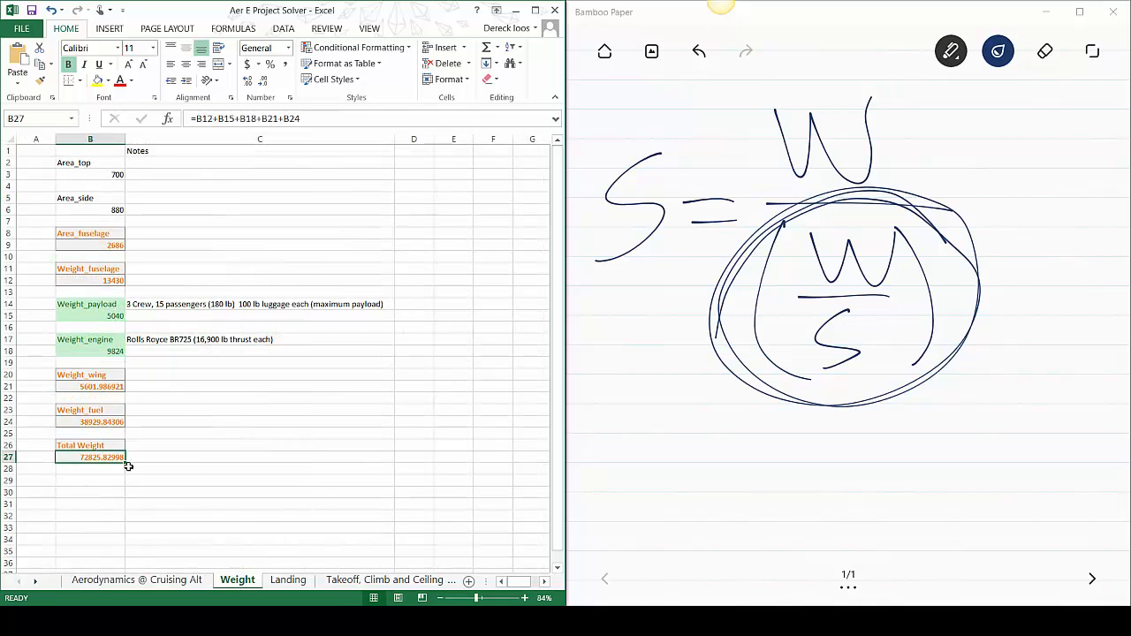
pyautogui.click(137, 581)
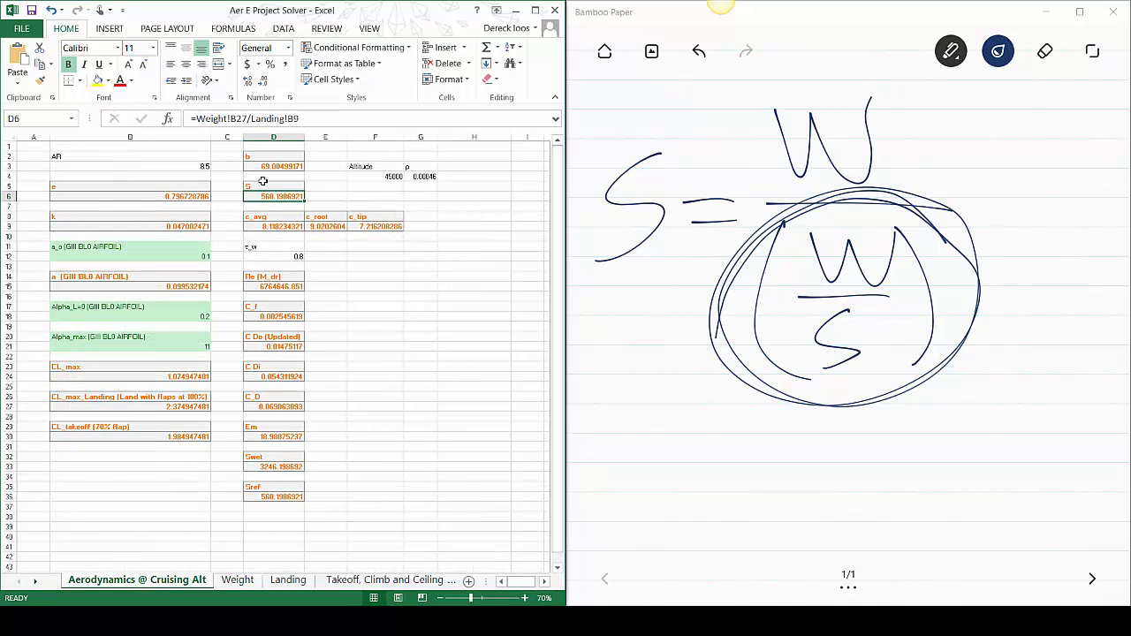
pyautogui.click(291, 581)
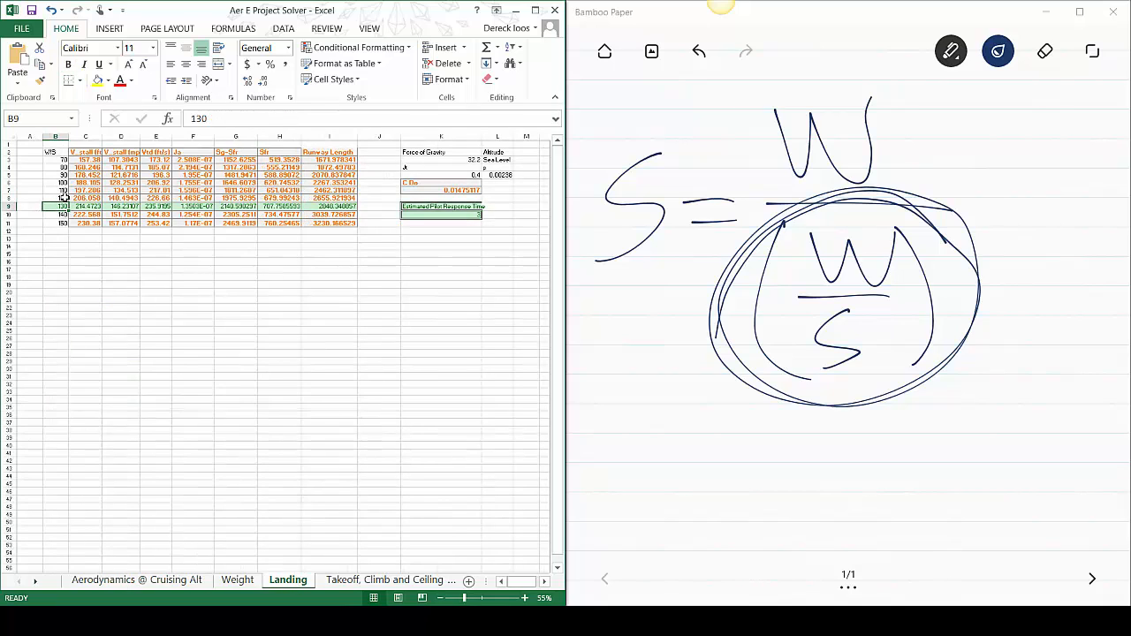
# Maximize the workbook window and open the Aerodynamics @ Cruising Alt sheet
pyautogui.click(535, 10)
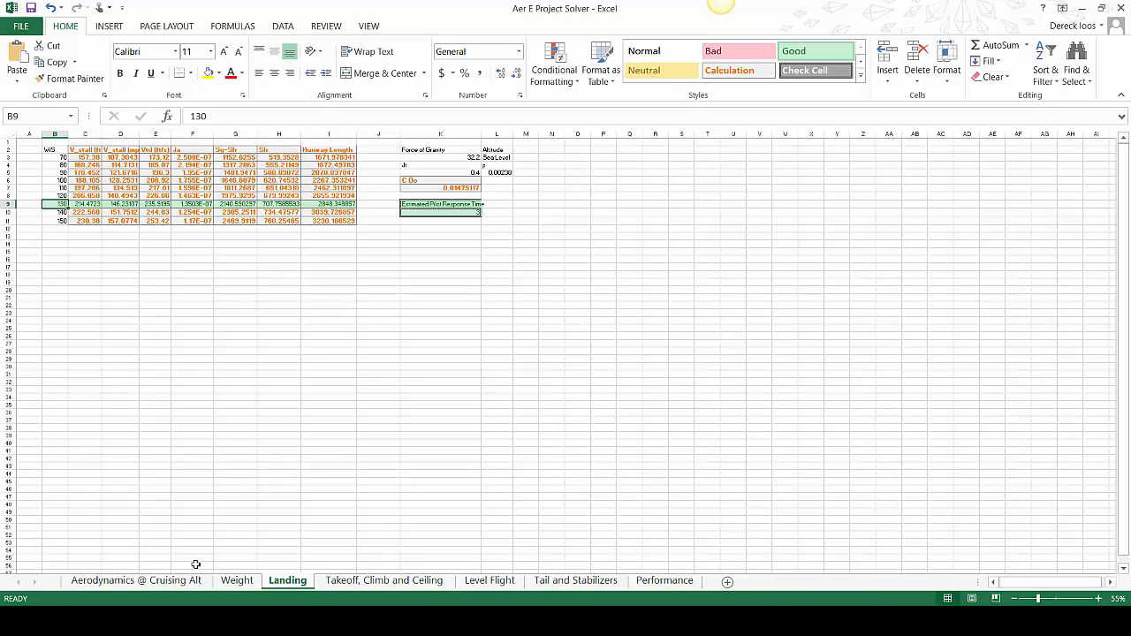
pyautogui.click(157, 582)
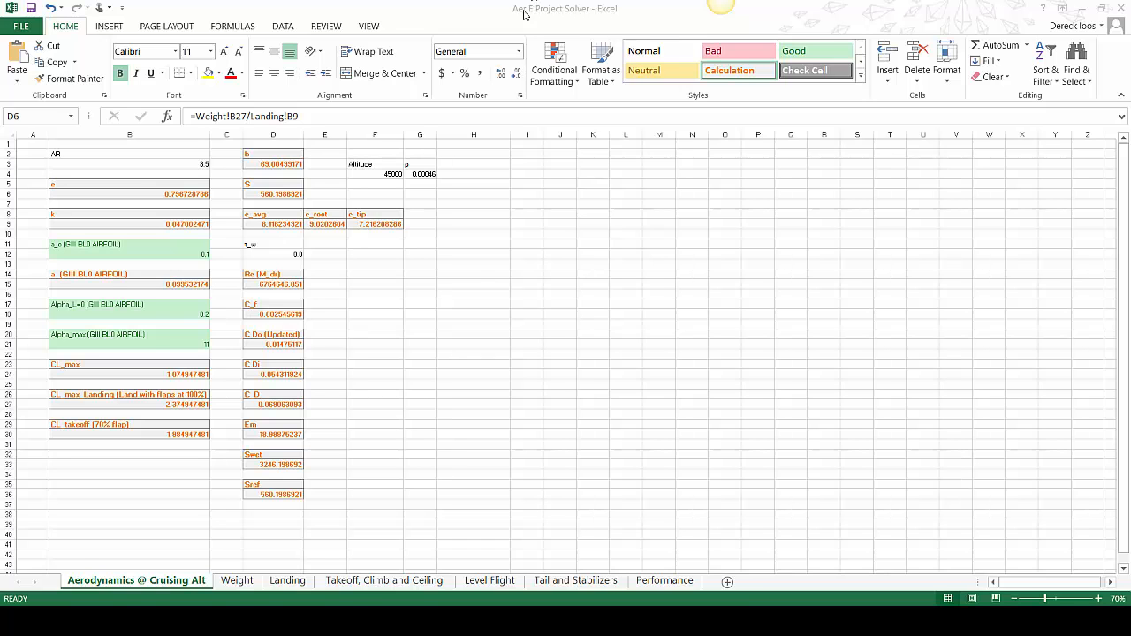
# Dock the workbook window beside Bamboo Paper and clear the handwritten wing area equation from the page
pyautogui.moveTo(530, 11); pyautogui.dragTo(4, 142)
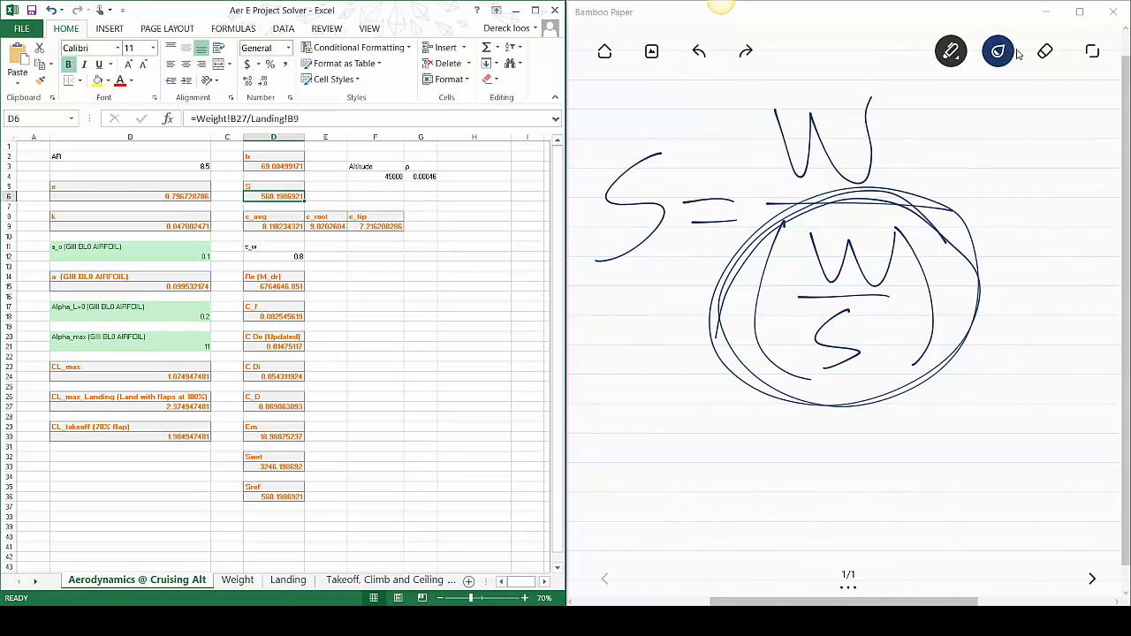
pyautogui.click(1046, 52)
pyautogui.click(1046, 52)
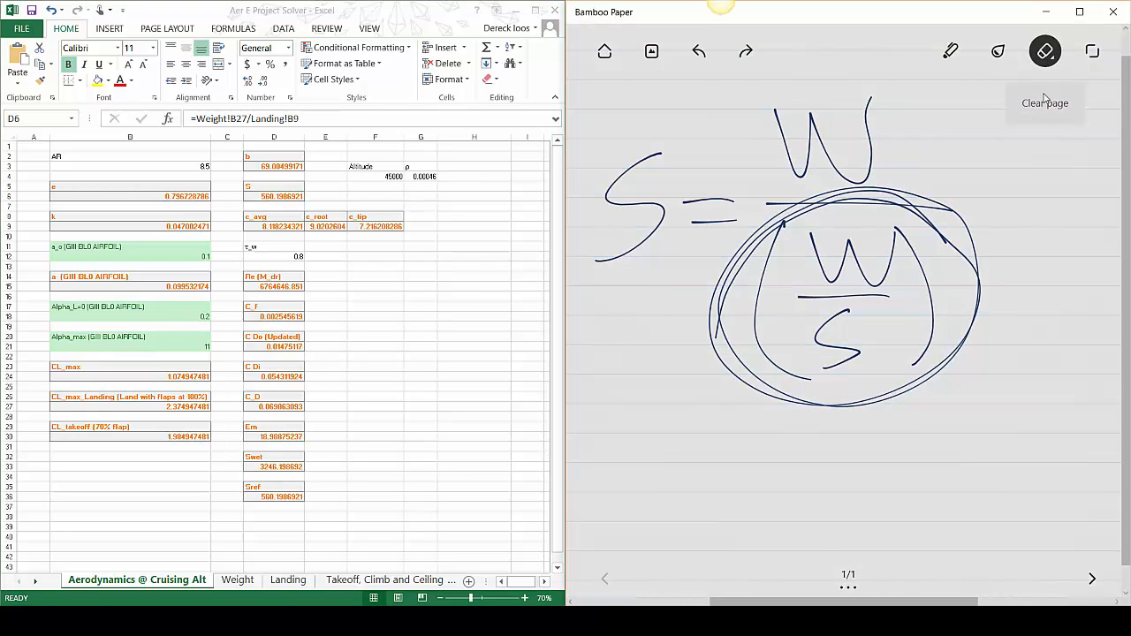
pyautogui.click(1043, 100)
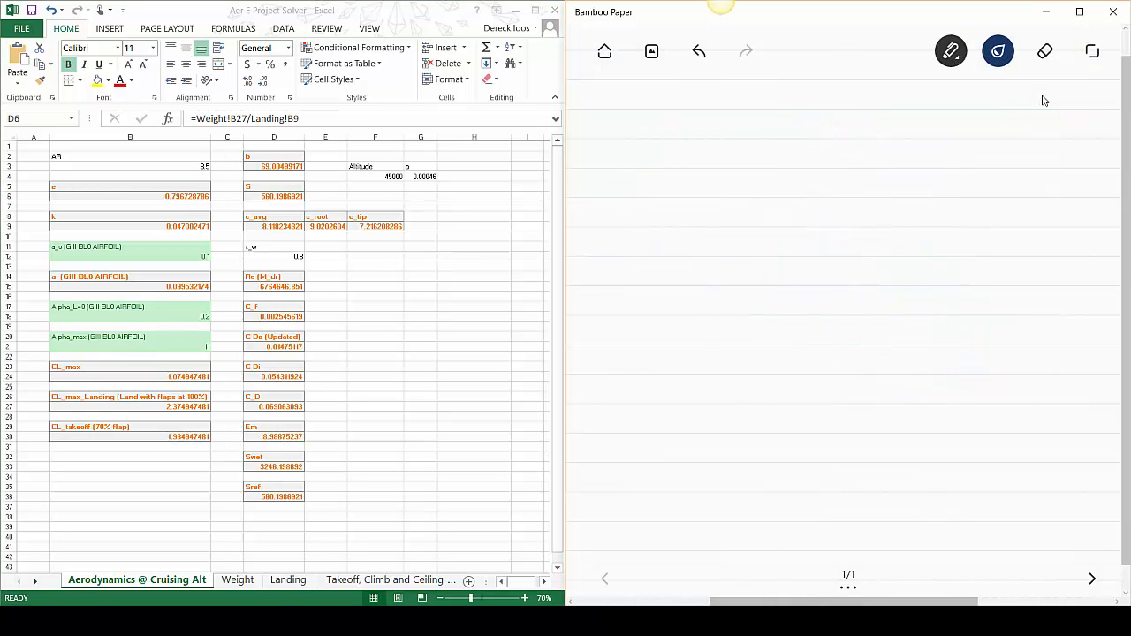
# Handwrite the aspect ratio equation AR = b²/S on the upper part of the blank page
pyautogui.moveTo(603, 239)
pyautogui.mouseDown()
pyautogui.moveTo(648, 141)
pyautogui.moveTo(668, 235)
pyautogui.mouseUp()
pyautogui.moveTo(625, 205); pyautogui.dragTo(659, 193)
pyautogui.moveTo(695, 235)
pyautogui.mouseDown()
pyautogui.moveTo(724, 174)
pyautogui.moveTo(757, 230)
pyautogui.mouseUp()
pyautogui.moveTo(762, 177); pyautogui.dragTo(805, 175)
pyautogui.moveTo(769, 188); pyautogui.dragTo(804, 187)
pyautogui.moveTo(854, 86)
pyautogui.mouseDown()
pyautogui.moveTo(862, 150)
pyautogui.moveTo(875, 124)
pyautogui.mouseUp()
pyautogui.moveTo(897, 76); pyautogui.dragTo(937, 100)
pyautogui.moveTo(838, 188); pyautogui.dragTo(963, 198)
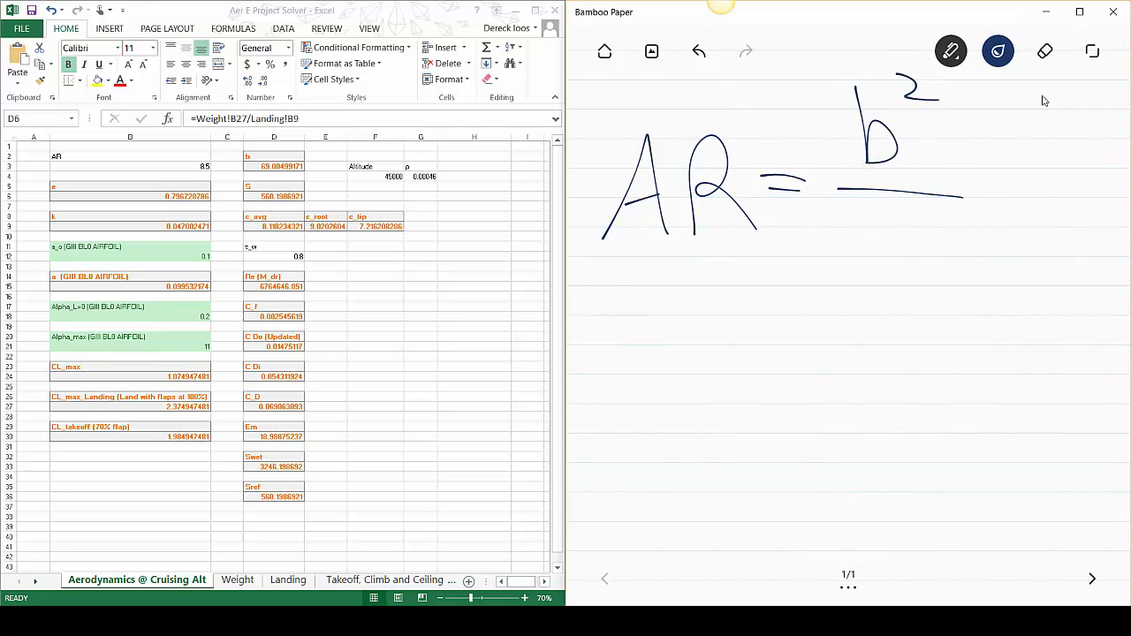
pyautogui.moveTo(884, 228); pyautogui.dragTo(849, 303)
# Handwrite the rearranged span equation ((AR)S)^(1/2) = b below the aspect ratio equation
pyautogui.moveTo(601, 456)
pyautogui.mouseDown()
pyautogui.moveTo(636, 371)
pyautogui.moveTo(667, 447)
pyautogui.mouseUp()
pyautogui.moveTo(620, 417); pyautogui.dragTo(658, 408)
pyautogui.moveTo(679, 362)
pyautogui.mouseDown()
pyautogui.moveTo(681, 446)
pyautogui.moveTo(722, 441)
pyautogui.mouseUp()
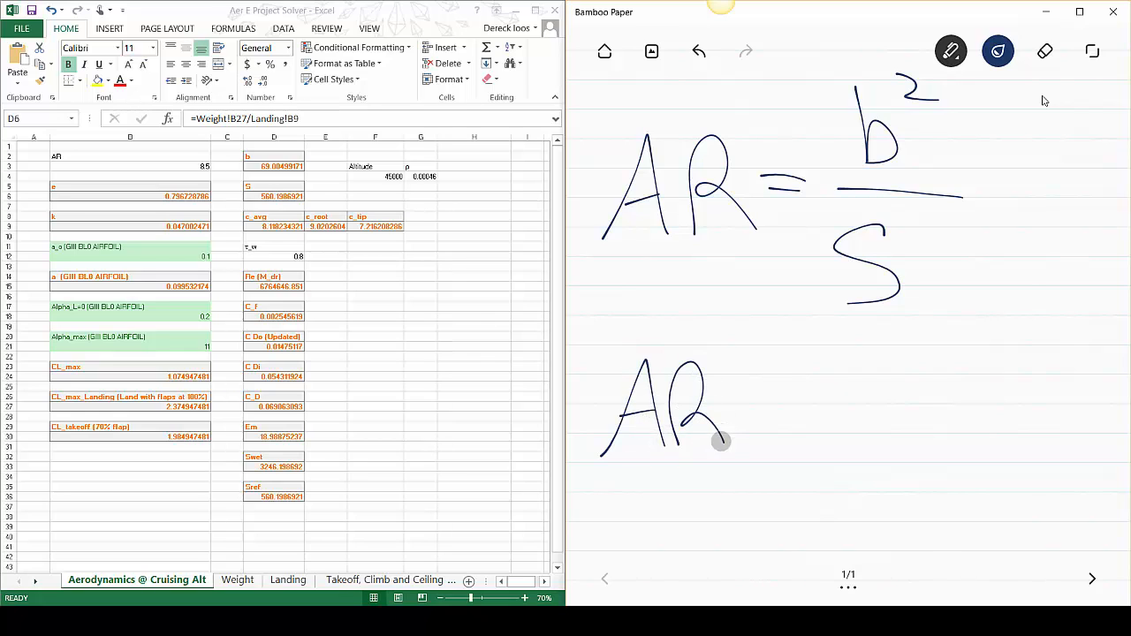
pyautogui.moveTo(627, 330); pyautogui.dragTo(645, 467)
pyautogui.moveTo(717, 324)
pyautogui.mouseDown()
pyautogui.moveTo(747, 371)
pyautogui.moveTo(757, 465)
pyautogui.mouseUp()
pyautogui.moveTo(802, 345)
pyautogui.mouseDown()
pyautogui.moveTo(805, 396)
pyautogui.moveTo(783, 441)
pyautogui.mouseUp()
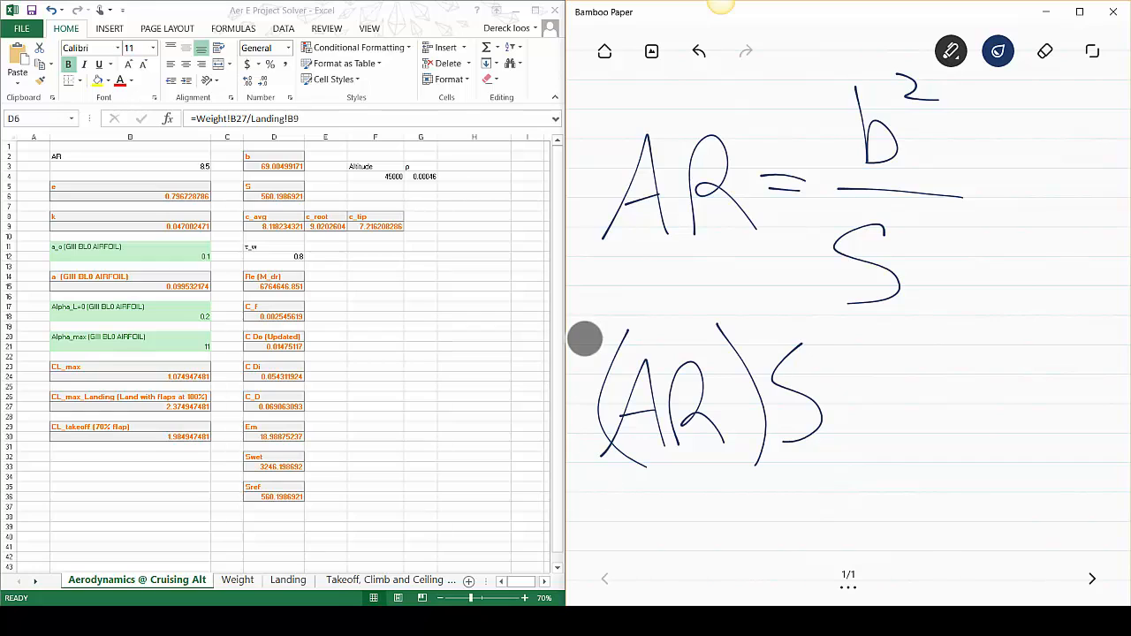
pyautogui.moveTo(605, 310); pyautogui.dragTo(627, 483)
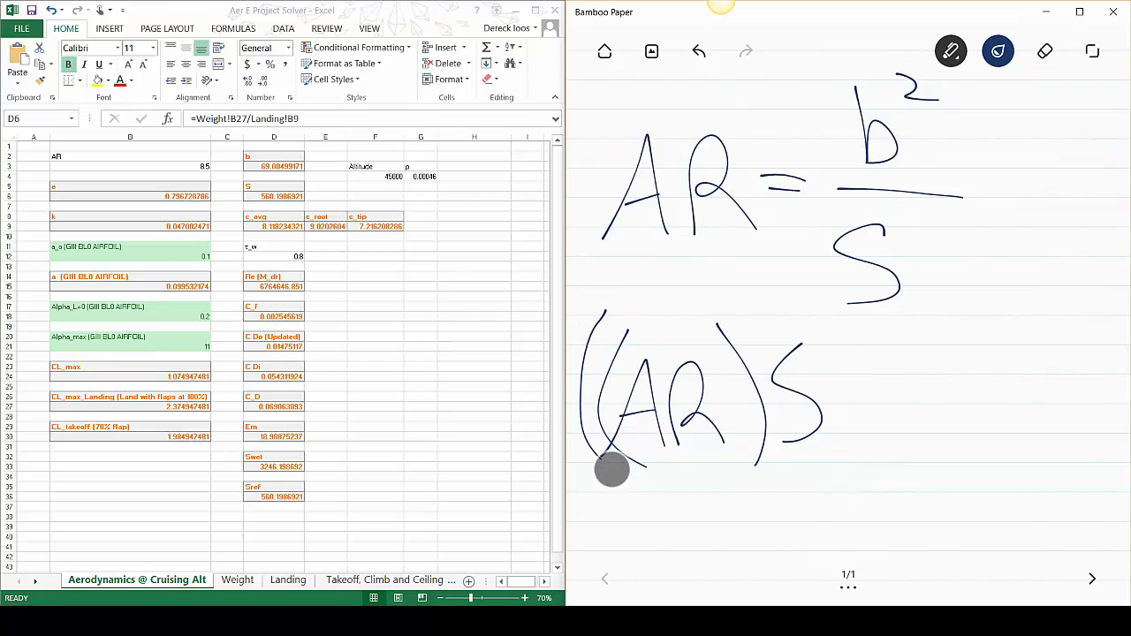
pyautogui.moveTo(800, 322); pyautogui.dragTo(829, 477)
pyautogui.moveTo(835, 305)
pyautogui.mouseDown()
pyautogui.moveTo(849, 350)
pyautogui.moveTo(886, 389)
pyautogui.moveTo(939, 409)
pyautogui.mouseUp()
pyautogui.moveTo(886, 434); pyautogui.dragTo(937, 431)
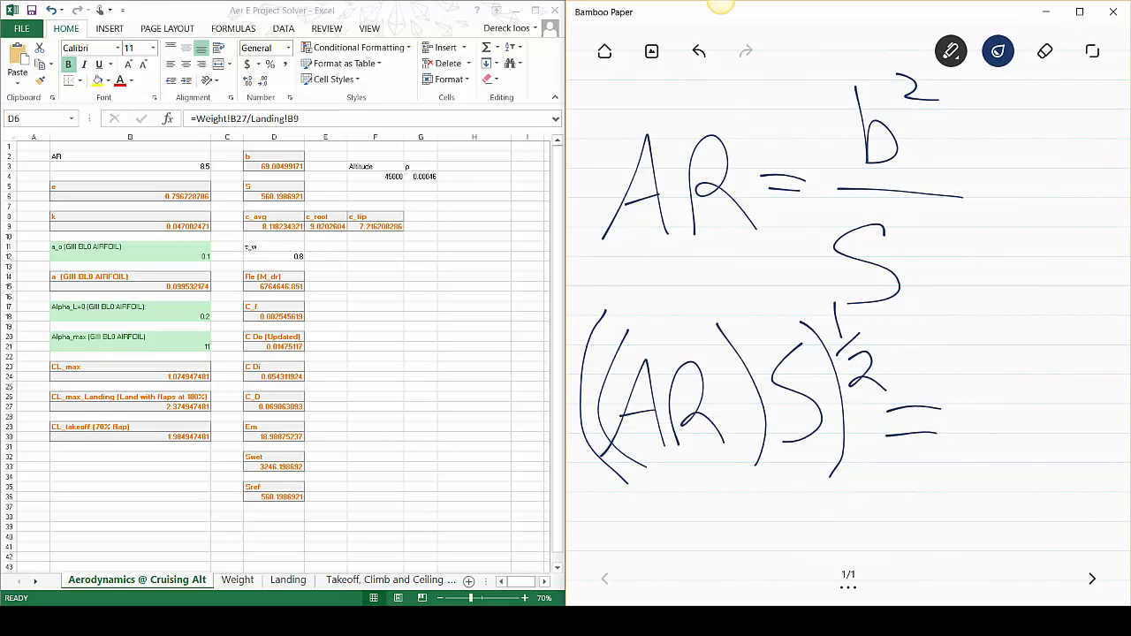
pyautogui.moveTo(973, 312)
pyautogui.mouseDown()
pyautogui.moveTo(1005, 389)
pyautogui.moveTo(968, 464)
pyautogui.mouseUp()
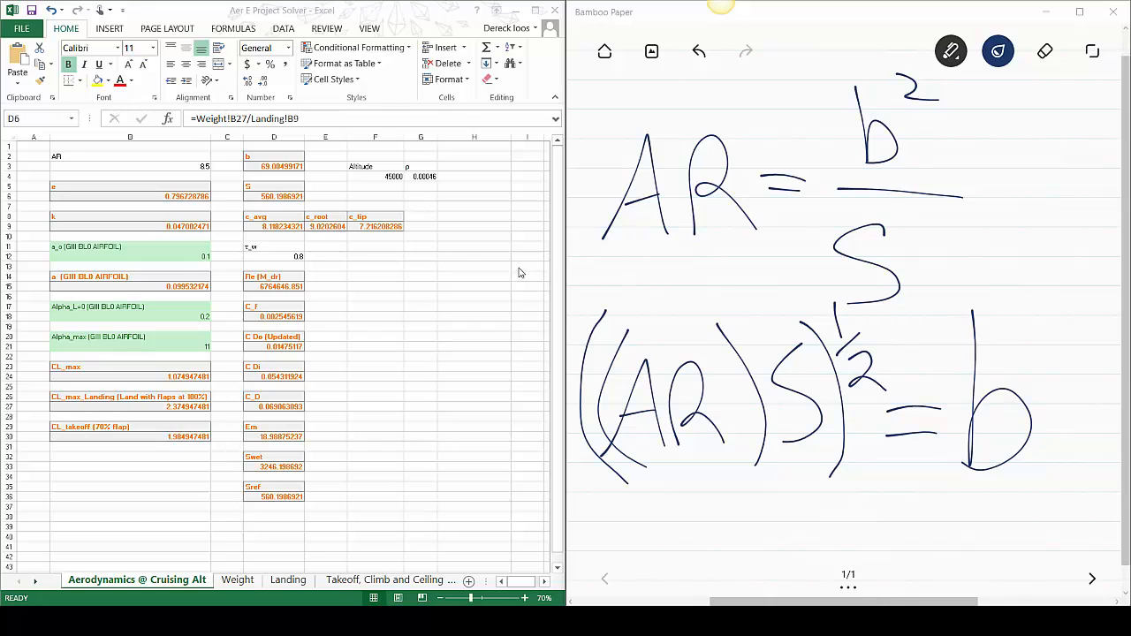
# Show the wingspan formula in D3 of Aerodynamics @ Cruising Alt, and clear the handwritten span equations from the page
pyautogui.click(278, 169)
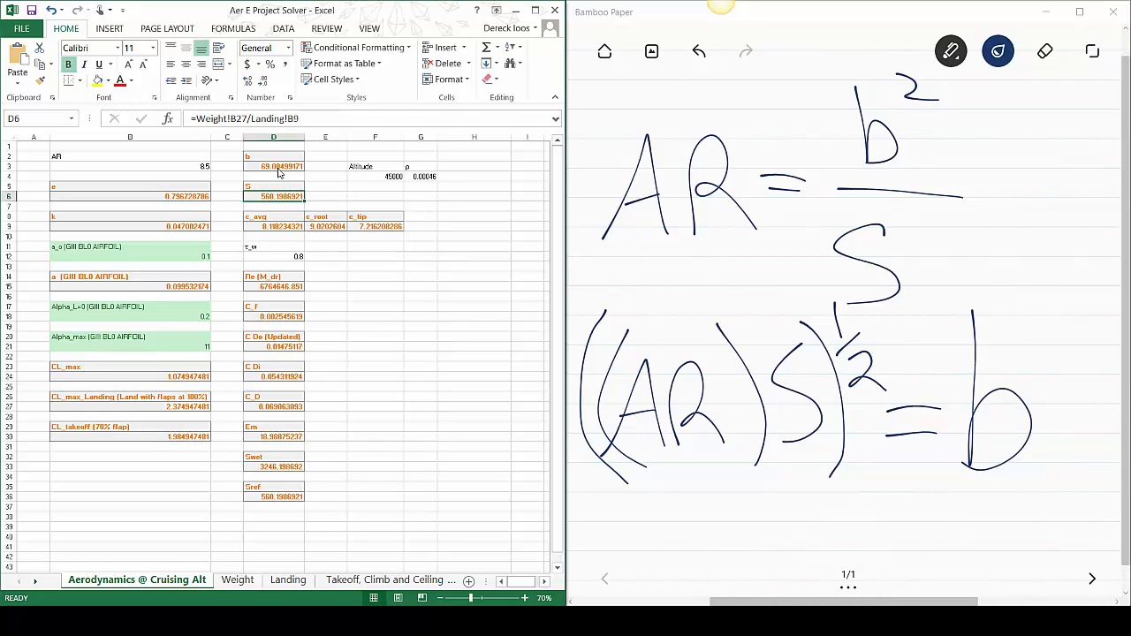
pyautogui.click(279, 166)
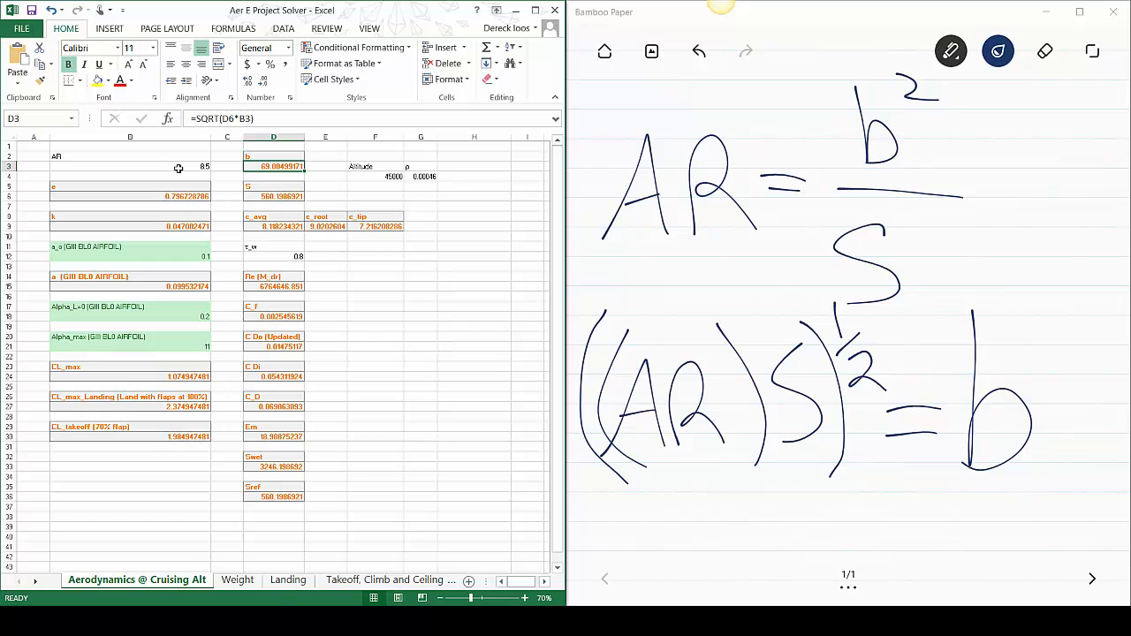
pyautogui.click(1046, 50)
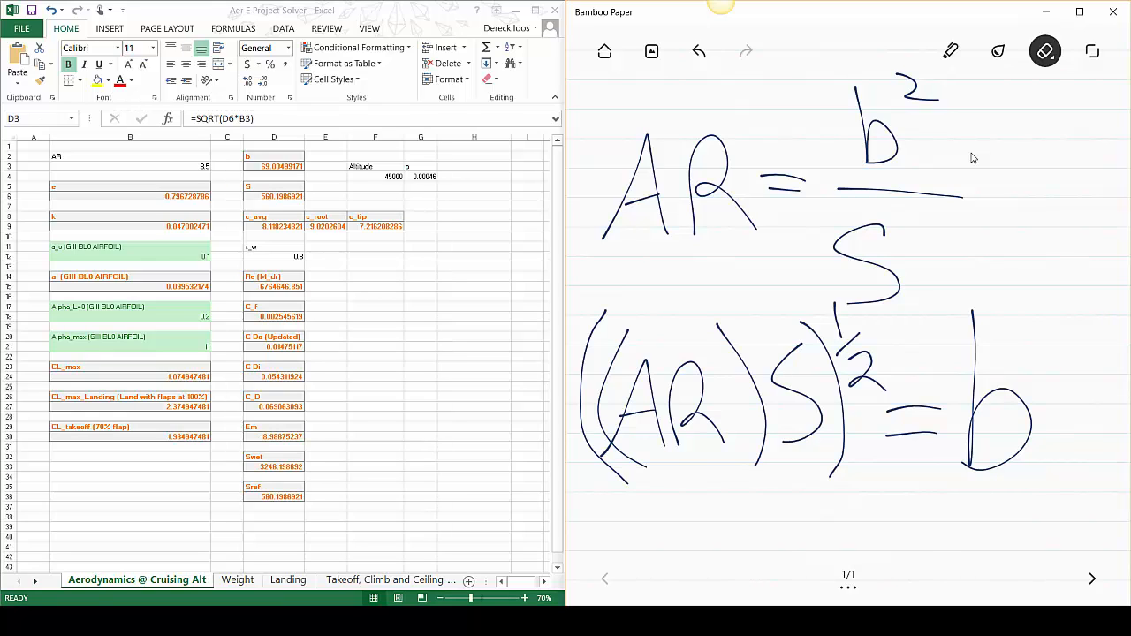
pyautogui.click(1045, 51)
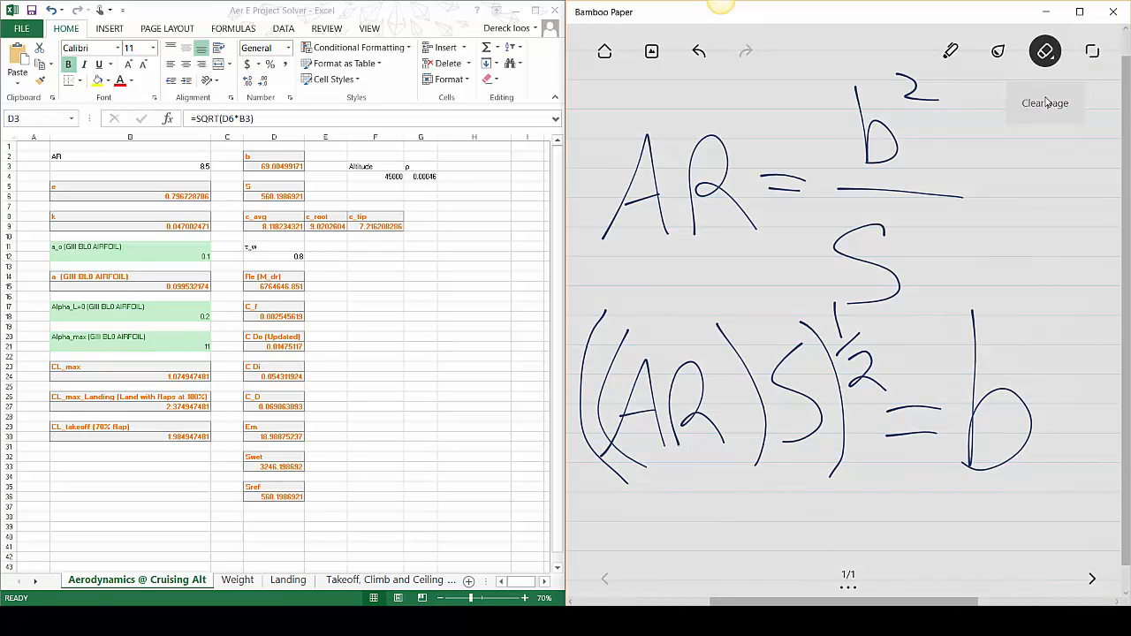
pyautogui.click(1043, 117)
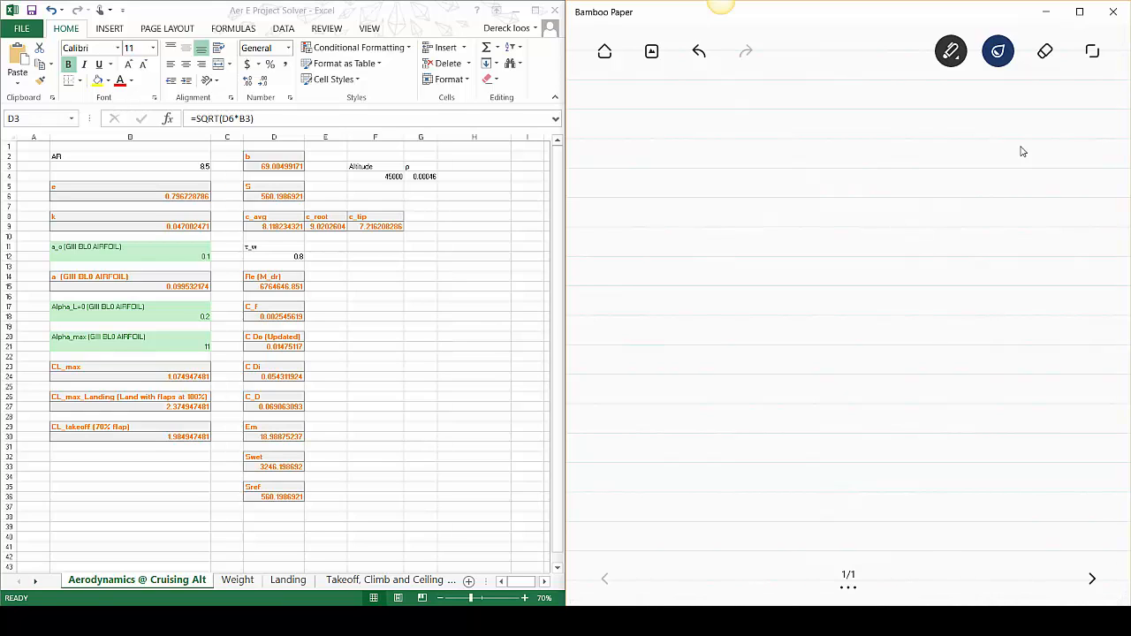
# Handwrite S/b = C_avg on the blank page and show the matching average chord formula in D9
pyautogui.moveTo(688, 131)
pyautogui.mouseDown()
pyautogui.moveTo(689, 168)
pyautogui.moveTo(659, 193)
pyautogui.moveTo(711, 225)
pyautogui.moveTo(658, 301)
pyautogui.mouseUp()
pyautogui.moveTo(734, 217)
pyautogui.mouseDown()
pyautogui.moveTo(776, 216)
pyautogui.moveTo(776, 236)
pyautogui.mouseUp()
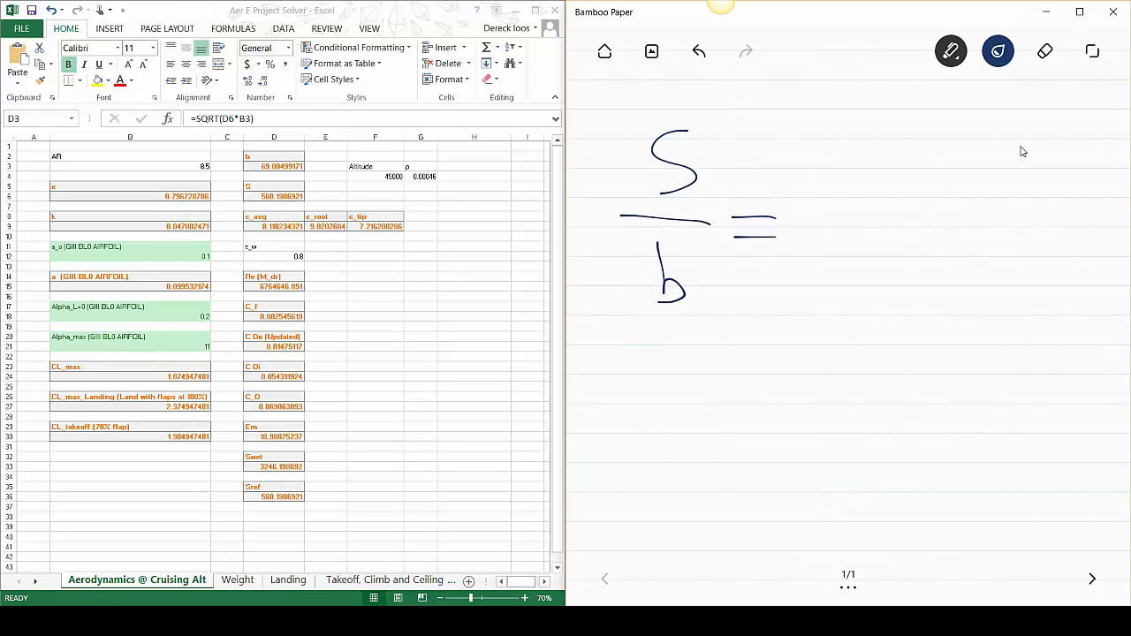
pyautogui.moveTo(831, 202)
pyautogui.mouseDown()
pyautogui.moveTo(828, 255)
pyautogui.moveTo(910, 278)
pyautogui.moveTo(910, 319)
pyautogui.mouseUp()
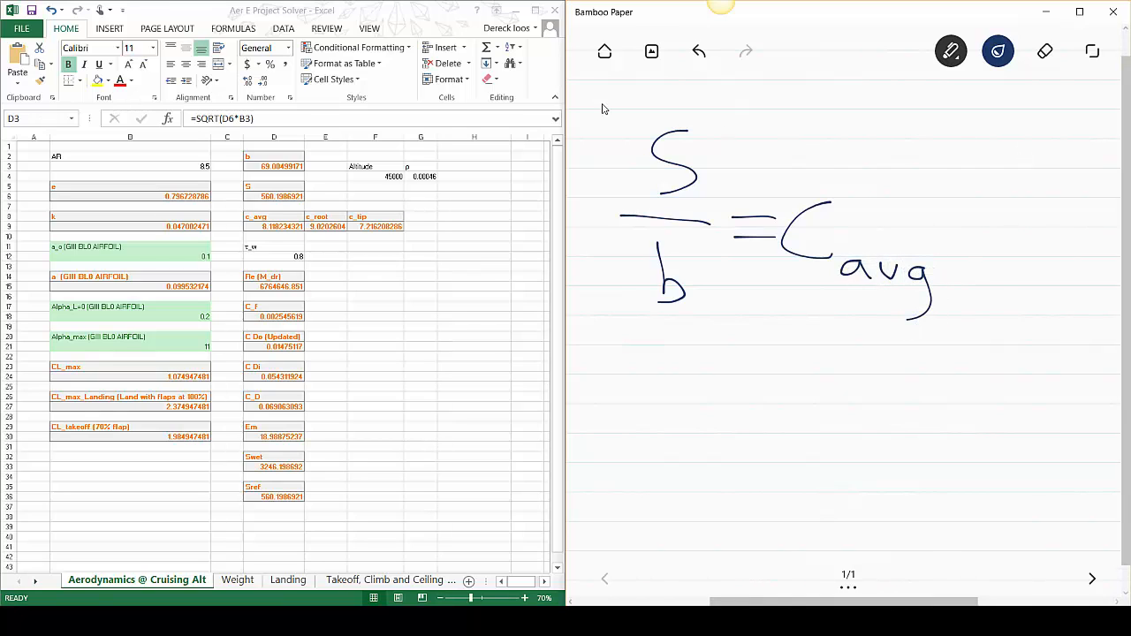
pyautogui.click(286, 233)
pyautogui.click(286, 230)
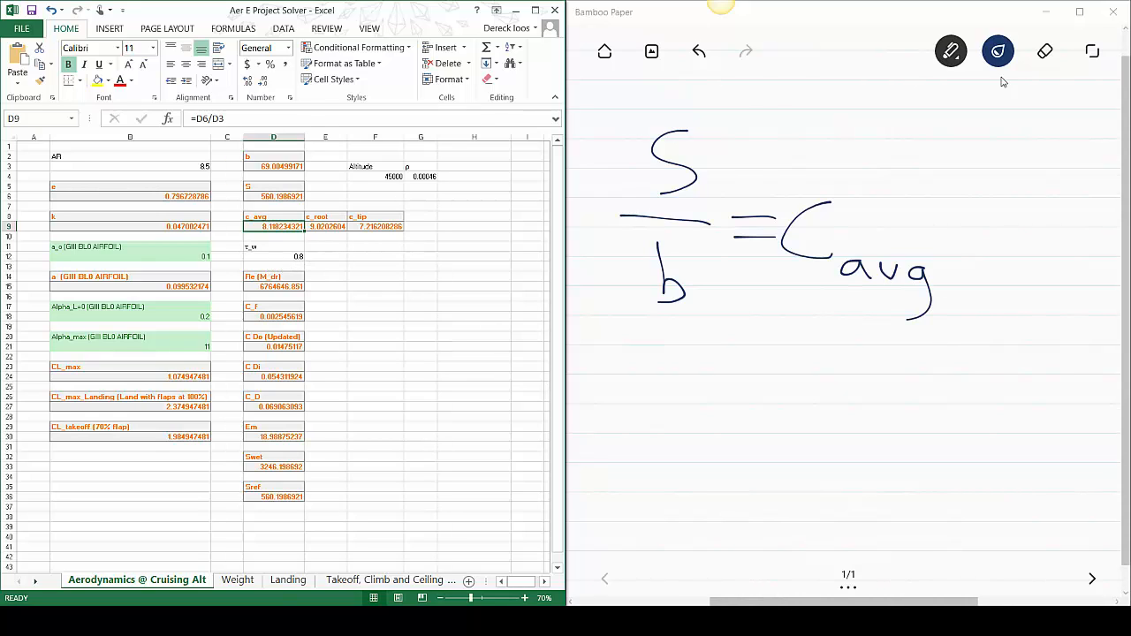
# Clear the handwritten average chord equation from the Bamboo Paper page
pyautogui.click(1048, 53)
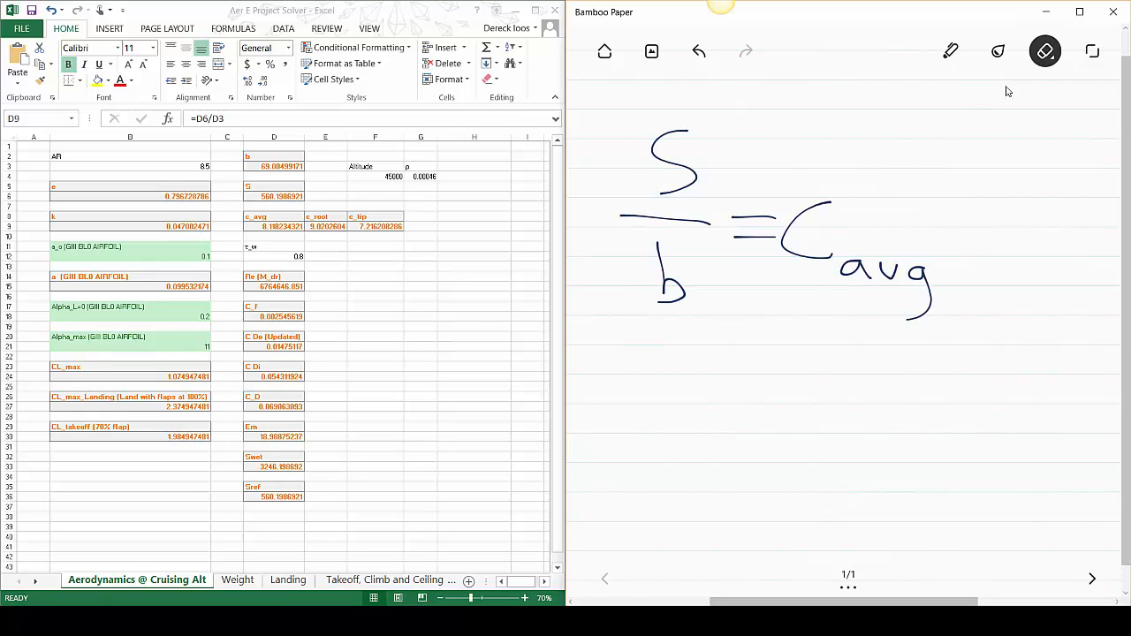
pyautogui.click(1046, 50)
pyautogui.click(1032, 111)
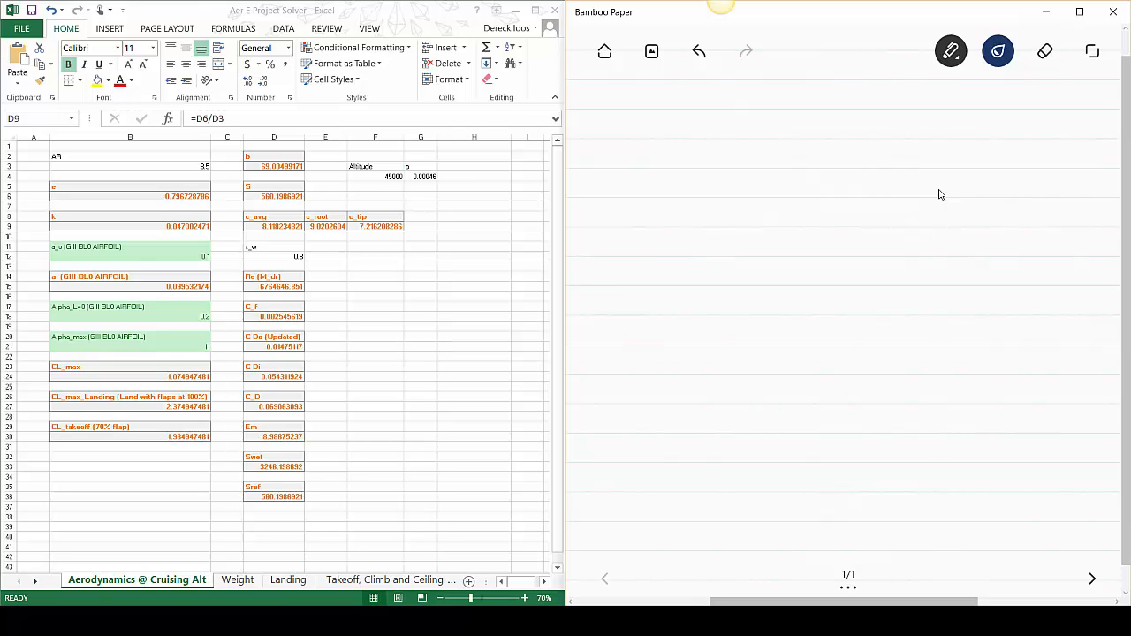
# Handwrite the wing area equation S = b/2 (C_R + τ C_R) on the blank page
pyautogui.moveTo(652, 175); pyautogui.dragTo(620, 272)
pyautogui.moveTo(675, 222)
pyautogui.mouseDown()
pyautogui.moveTo(714, 224)
pyautogui.moveTo(721, 243)
pyautogui.mouseUp()
pyautogui.moveTo(766, 168); pyautogui.dragTo(817, 234)
pyautogui.moveTo(766, 267)
pyautogui.mouseDown()
pyautogui.moveTo(770, 291)
pyautogui.moveTo(813, 292)
pyautogui.mouseUp()
pyautogui.moveTo(872, 155)
pyautogui.mouseDown()
pyautogui.moveTo(841, 275)
pyautogui.moveTo(856, 299)
pyautogui.mouseUp()
pyautogui.moveTo(888, 212)
pyautogui.mouseDown()
pyautogui.moveTo(893, 276)
pyautogui.moveTo(917, 274)
pyautogui.mouseUp()
pyautogui.moveTo(938, 224)
pyautogui.mouseDown()
pyautogui.moveTo(938, 251)
pyautogui.moveTo(1023, 201)
pyautogui.moveTo(975, 242)
pyautogui.moveTo(1012, 257)
pyautogui.mouseUp()
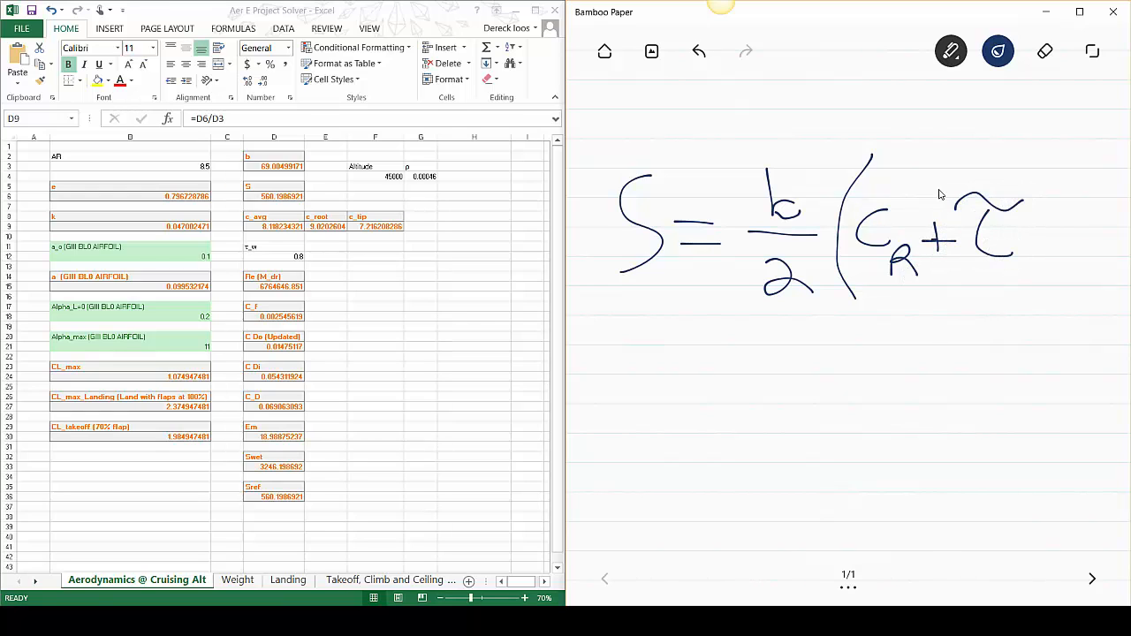
pyautogui.moveTo(1050, 220)
pyautogui.mouseDown()
pyautogui.moveTo(1035, 248)
pyautogui.moveTo(1050, 254)
pyautogui.mouseUp()
pyautogui.moveTo(1056, 256); pyautogui.dragTo(1078, 268)
pyautogui.moveTo(1063, 175)
pyautogui.mouseDown()
pyautogui.moveTo(1096, 260)
pyautogui.moveTo(1084, 290)
pyautogui.mouseUp()
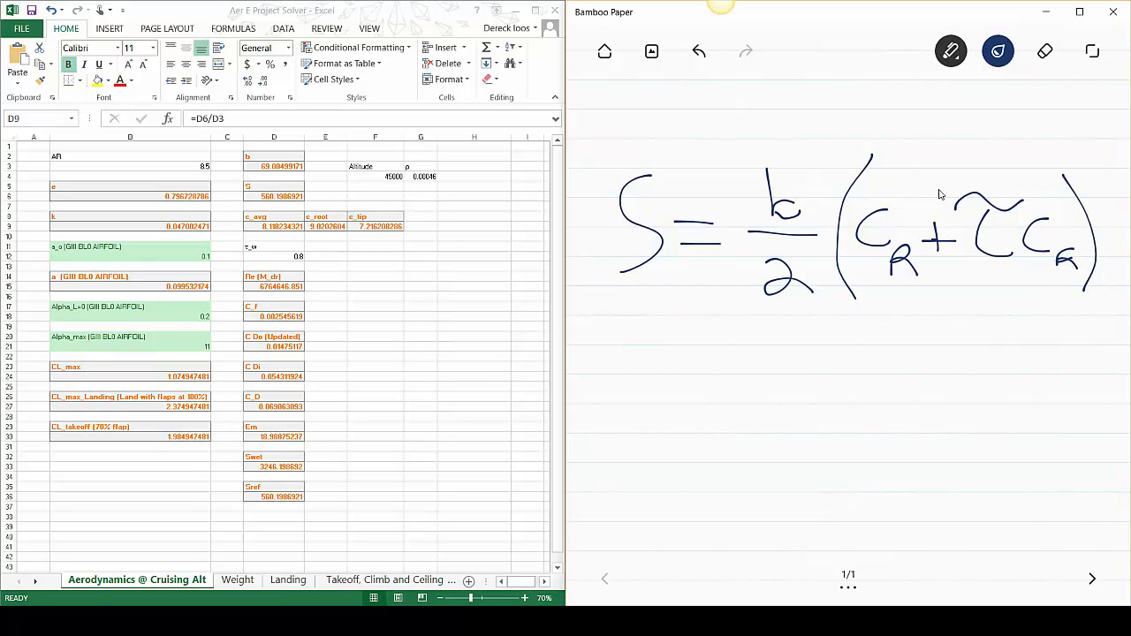
# Handwrite 2S/b = 1.8 C_R below the wing area equation and show the root chord formula in E9
pyautogui.moveTo(603, 358); pyautogui.dragTo(652, 409)
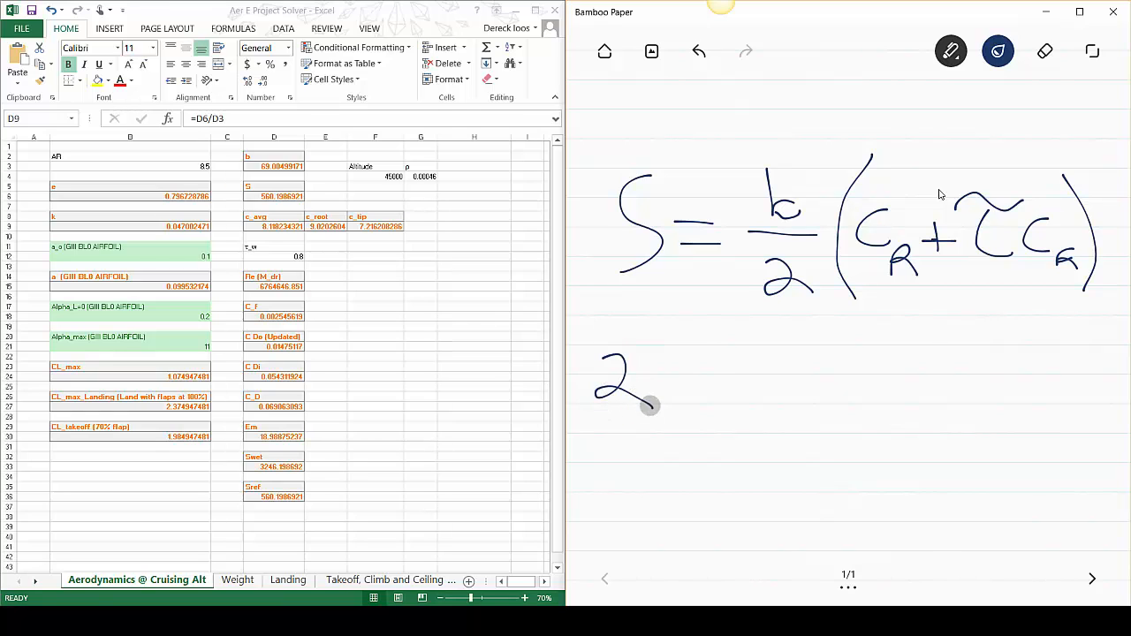
pyautogui.moveTo(711, 341)
pyautogui.mouseDown()
pyautogui.moveTo(699, 399)
pyautogui.moveTo(671, 409)
pyautogui.mouseUp()
pyautogui.moveTo(581, 427); pyautogui.dragTo(712, 424)
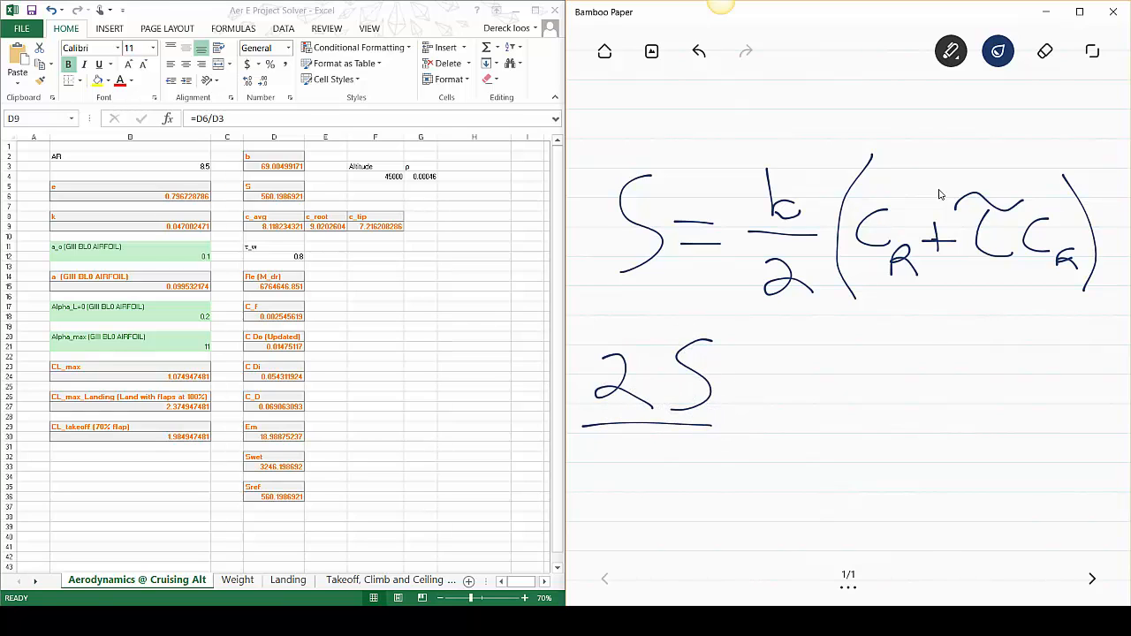
pyautogui.moveTo(635, 433)
pyautogui.mouseDown()
pyautogui.moveTo(638, 469)
pyautogui.moveTo(624, 498)
pyautogui.mouseUp()
pyautogui.moveTo(742, 412)
pyautogui.mouseDown()
pyautogui.moveTo(792, 407)
pyautogui.moveTo(787, 426)
pyautogui.mouseUp()
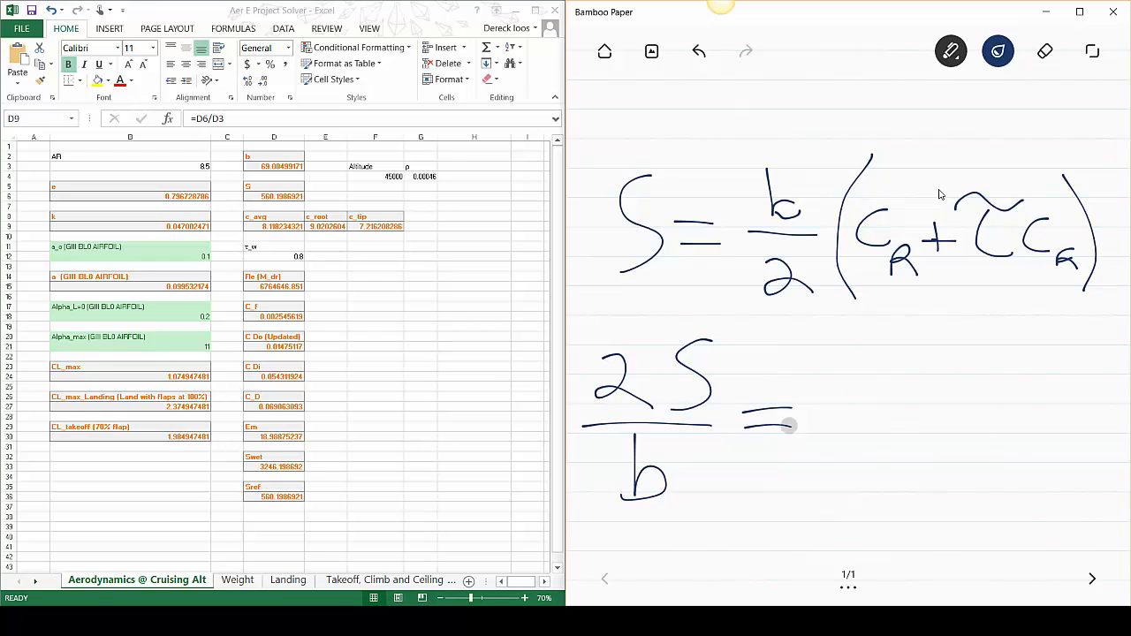
pyautogui.moveTo(836, 363)
pyautogui.mouseDown()
pyautogui.moveTo(827, 455)
pyautogui.moveTo(840, 449)
pyautogui.mouseUp()
pyautogui.moveTo(891, 378)
pyautogui.mouseDown()
pyautogui.moveTo(879, 447)
pyautogui.moveTo(890, 380)
pyautogui.mouseUp()
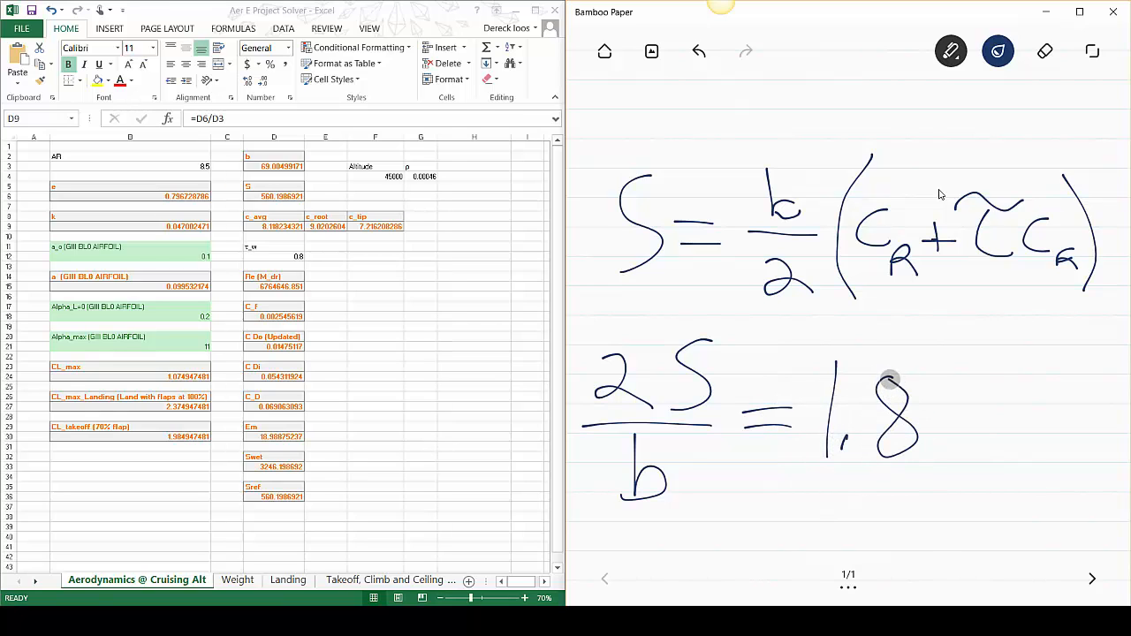
pyautogui.moveTo(990, 387)
pyautogui.mouseDown()
pyautogui.moveTo(984, 460)
pyautogui.moveTo(1019, 457)
pyautogui.moveTo(1033, 492)
pyautogui.mouseUp()
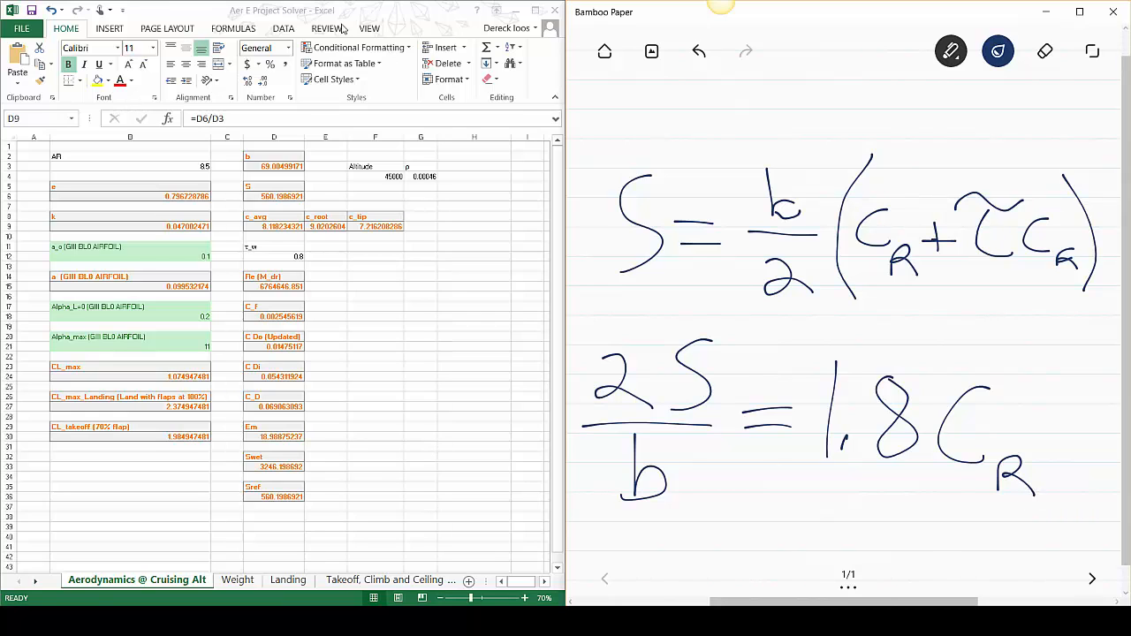
pyautogui.click(323, 228)
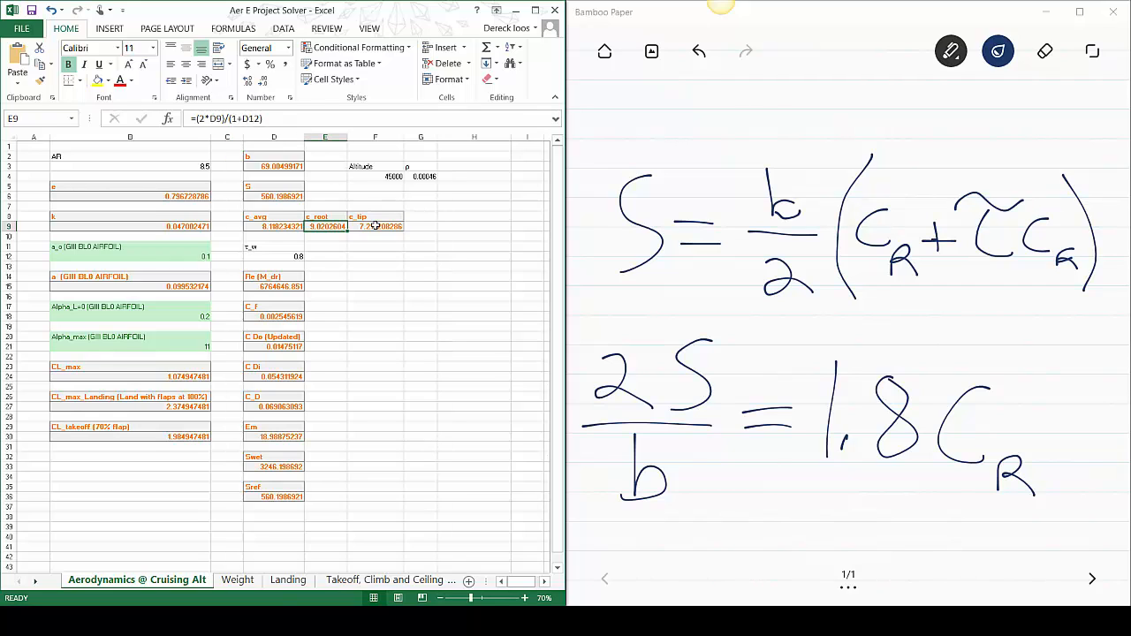
# Clear the handwritten root chord derivation from the Bamboo Paper page
pyautogui.click(947, 434)
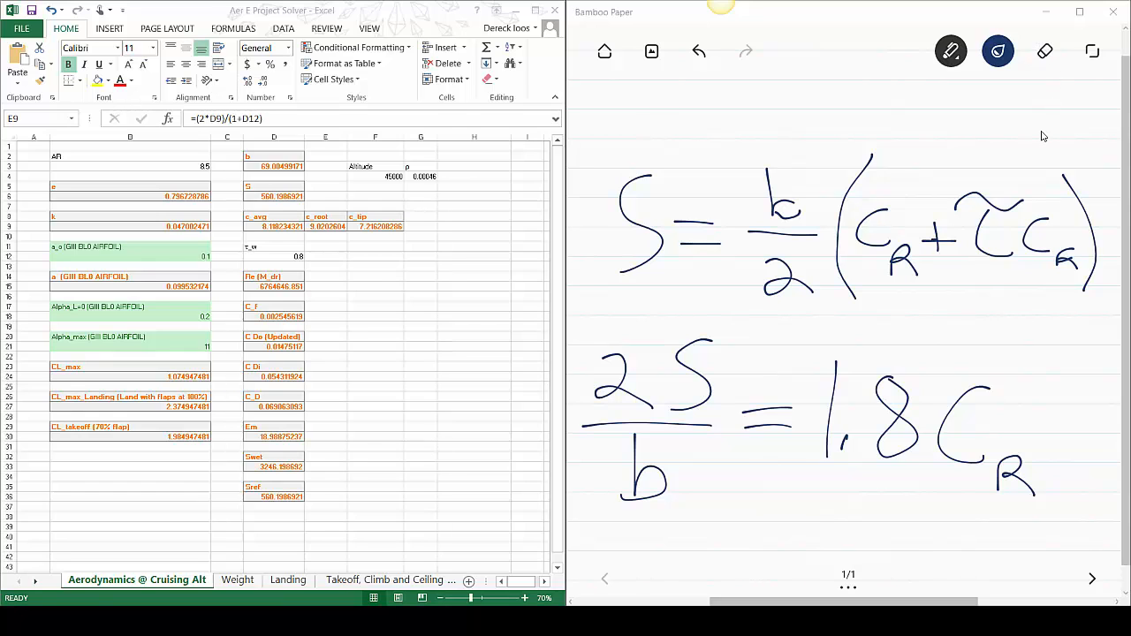
pyautogui.click(1044, 51)
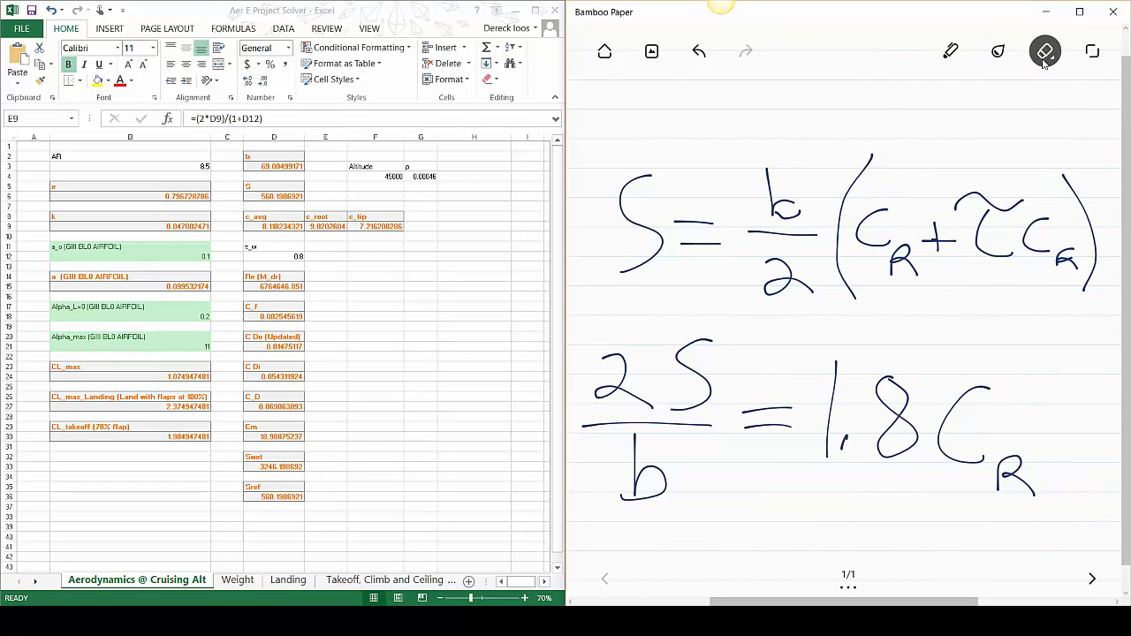
pyautogui.click(1044, 50)
pyautogui.click(1046, 103)
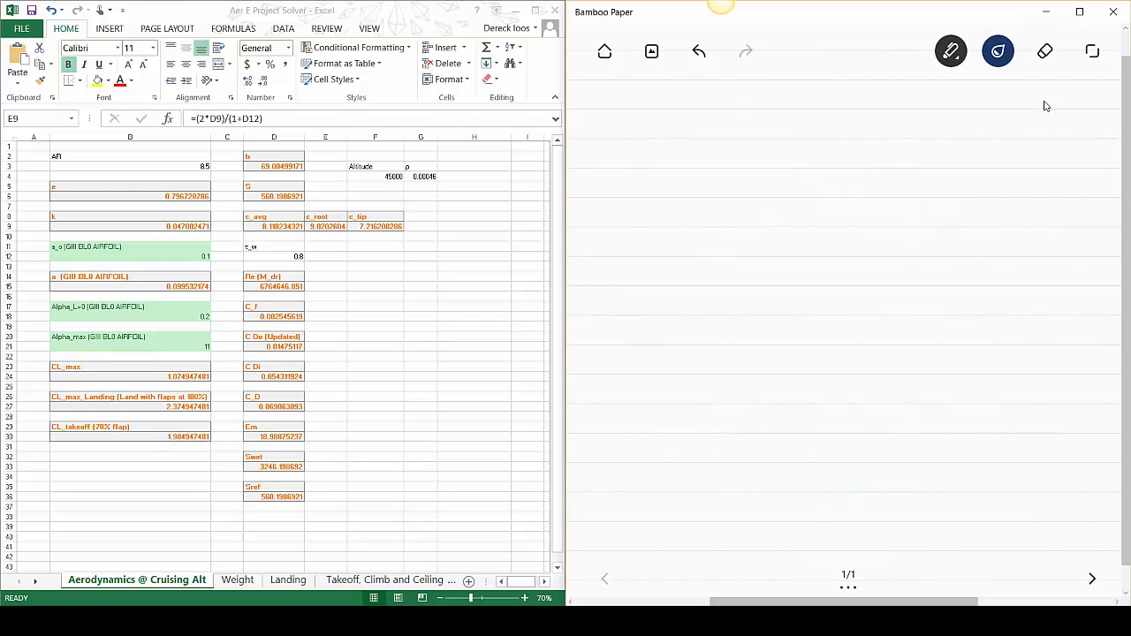
# Handwrite the trapezoidal wing area equation S = b((C_R + C_T)/2) on the blank page
pyautogui.moveTo(648, 161)
pyautogui.mouseDown()
pyautogui.moveTo(619, 189)
pyautogui.moveTo(616, 242)
pyautogui.mouseUp()
pyautogui.moveTo(683, 203); pyautogui.dragTo(712, 200)
pyautogui.moveTo(683, 217); pyautogui.dragTo(713, 216)
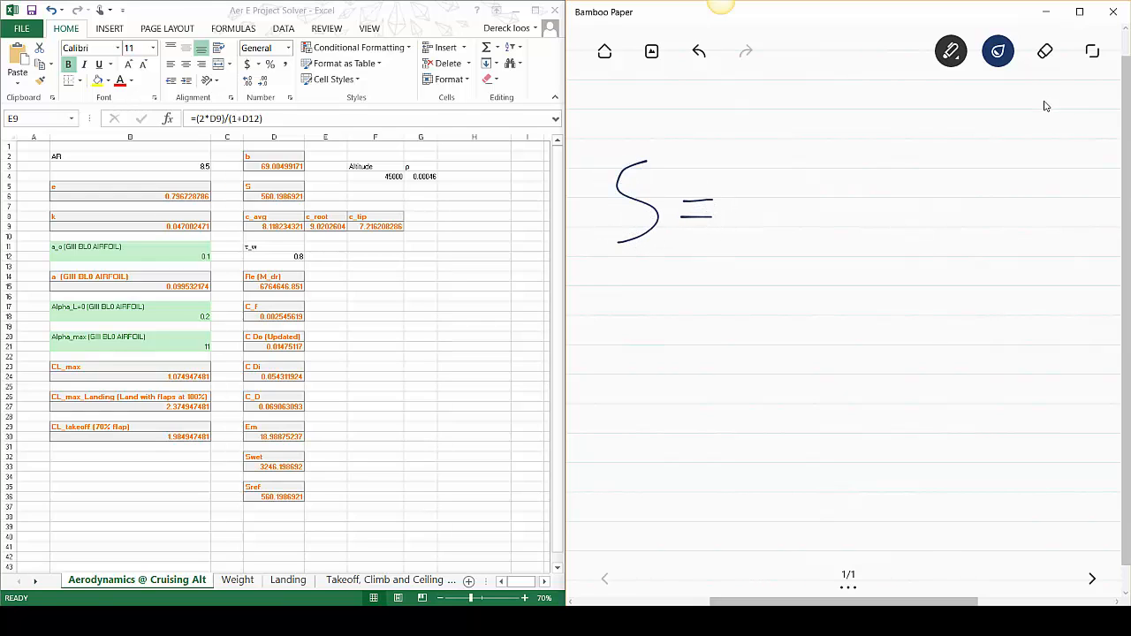
pyautogui.moveTo(738, 137)
pyautogui.mouseDown()
pyautogui.moveTo(737, 224)
pyautogui.moveTo(752, 231)
pyautogui.moveTo(740, 212)
pyautogui.mouseUp()
pyautogui.moveTo(817, 115); pyautogui.dragTo(818, 276)
pyautogui.moveTo(853, 141)
pyautogui.mouseDown()
pyautogui.moveTo(841, 139)
pyautogui.moveTo(874, 196)
pyautogui.mouseUp()
pyautogui.moveTo(872, 181); pyautogui.dragTo(894, 202)
pyautogui.moveTo(922, 147); pyautogui.dragTo(921, 186)
pyautogui.moveTo(906, 166)
pyautogui.mouseDown()
pyautogui.moveTo(939, 165)
pyautogui.moveTo(991, 196)
pyautogui.mouseUp()
pyautogui.moveTo(1011, 201)
pyautogui.mouseDown()
pyautogui.moveTo(1012, 224)
pyautogui.moveTo(1024, 199)
pyautogui.mouseUp()
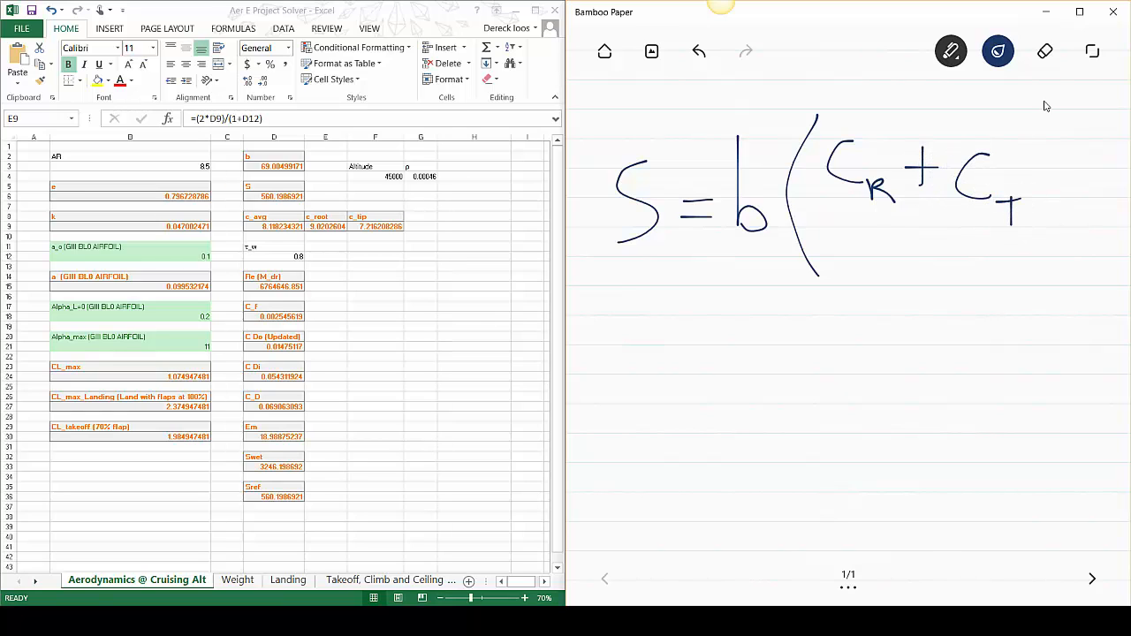
pyautogui.moveTo(840, 218); pyautogui.dragTo(1020, 235)
pyautogui.moveTo(912, 258); pyautogui.dragTo(969, 283)
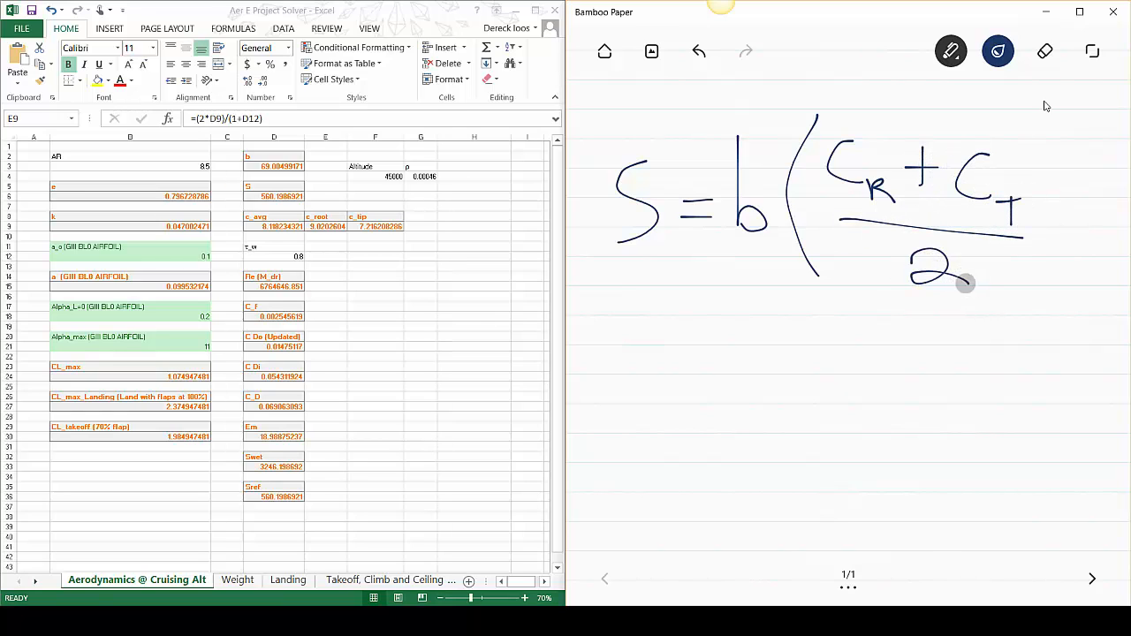
pyautogui.moveTo(1017, 114)
pyautogui.mouseDown()
pyautogui.moveTo(1055, 237)
pyautogui.moveTo(1021, 307)
pyautogui.mouseUp()
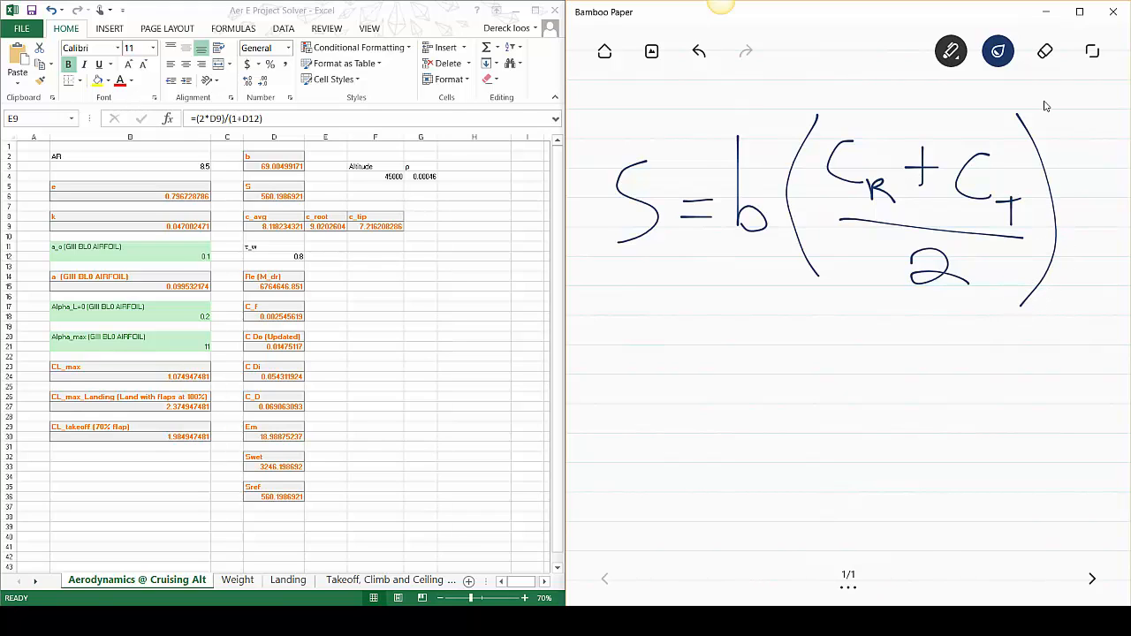
# Handwrite the term 2(S/b) below the trapezoidal wing area equation
pyautogui.moveTo(619, 358)
pyautogui.mouseDown()
pyautogui.moveTo(644, 351)
pyautogui.moveTo(687, 411)
pyautogui.mouseUp()
pyautogui.moveTo(732, 322); pyautogui.dragTo(714, 446)
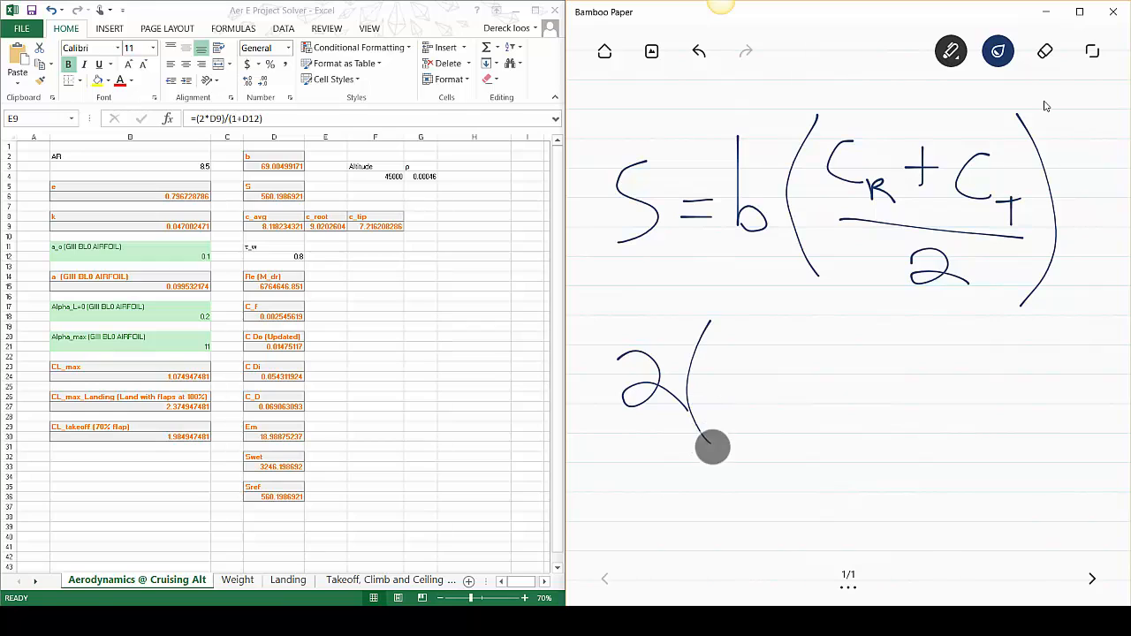
pyautogui.moveTo(721, 339); pyautogui.dragTo(752, 365)
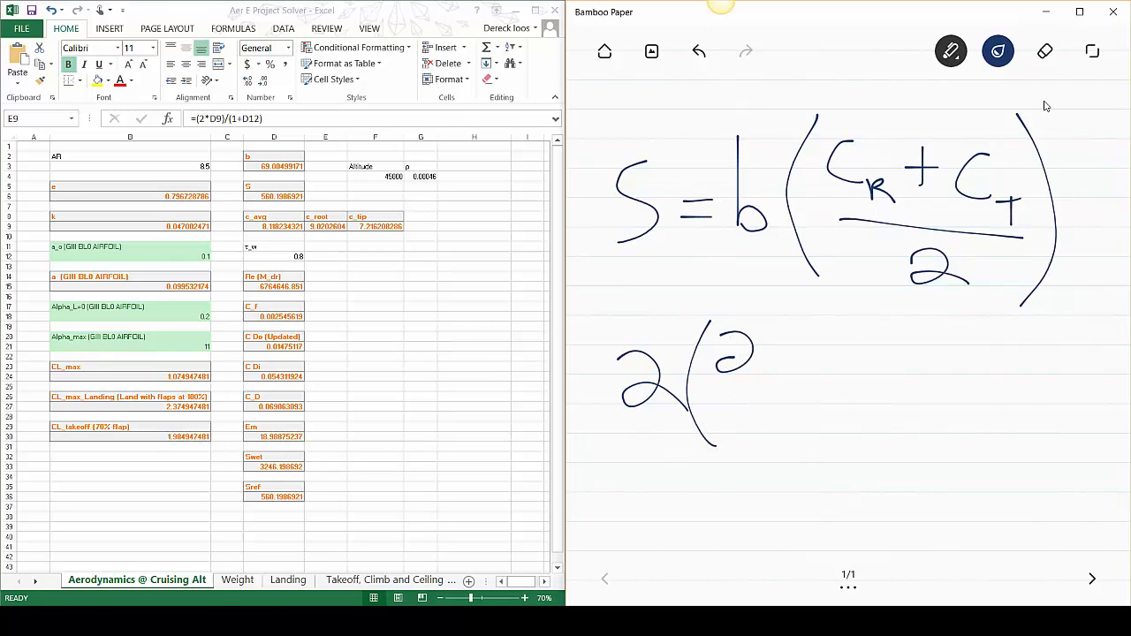
pyautogui.click(699, 51)
pyautogui.moveTo(751, 339)
pyautogui.mouseDown()
pyautogui.moveTo(717, 370)
pyautogui.moveTo(779, 386)
pyautogui.moveTo(732, 430)
pyautogui.mouseUp()
pyautogui.moveTo(782, 325)
pyautogui.mouseDown()
pyautogui.moveTo(828, 396)
pyautogui.moveTo(807, 452)
pyautogui.mouseUp()
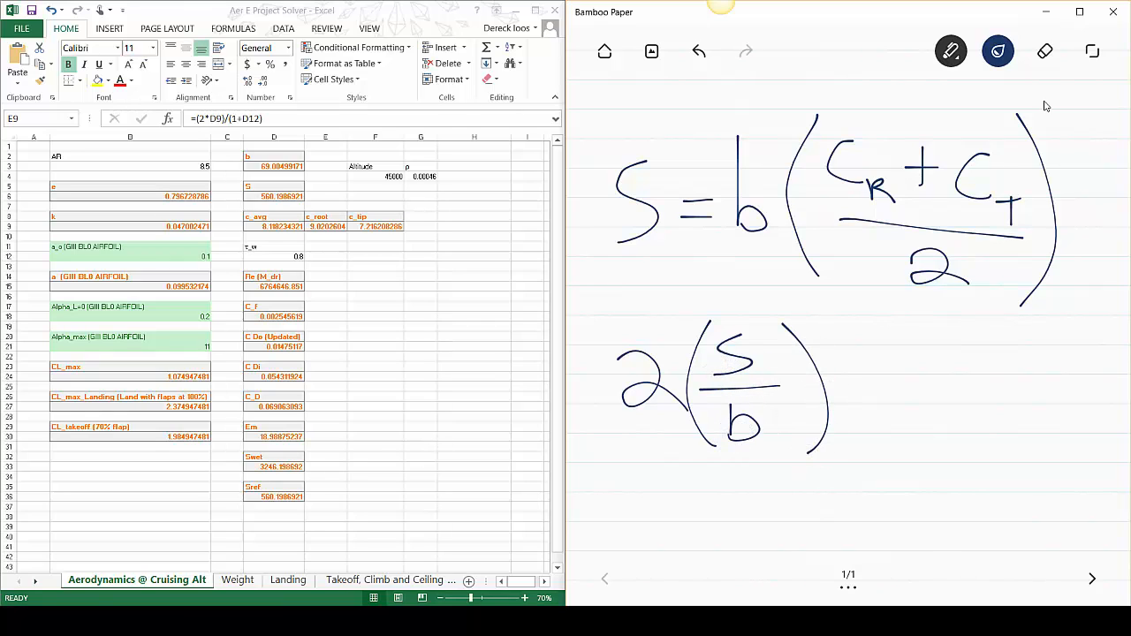
# Bracket the term and complete the tip chord equation with − C_R = C_T, and show the c_tip formula in F9
pyautogui.moveTo(847, 396); pyautogui.dragTo(907, 396)
pyautogui.moveTo(658, 292)
pyautogui.mouseDown()
pyautogui.moveTo(595, 301)
pyautogui.moveTo(649, 450)
pyautogui.mouseUp()
pyautogui.moveTo(798, 288)
pyautogui.mouseDown()
pyautogui.moveTo(848, 462)
pyautogui.moveTo(788, 470)
pyautogui.mouseUp()
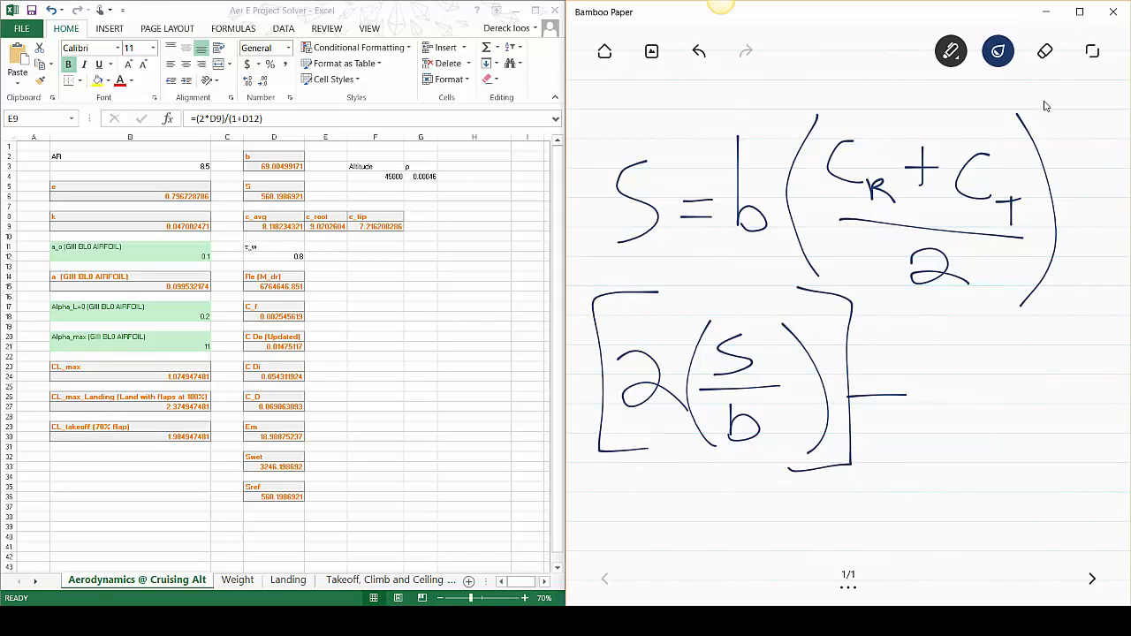
pyautogui.moveTo(973, 357)
pyautogui.mouseDown()
pyautogui.moveTo(983, 422)
pyautogui.moveTo(1024, 439)
pyautogui.moveTo(1055, 405)
pyautogui.moveTo(1053, 415)
pyautogui.mouseUp()
pyautogui.moveTo(1098, 382)
pyautogui.mouseDown()
pyautogui.moveTo(1100, 452)
pyautogui.moveTo(1112, 421)
pyautogui.mouseUp()
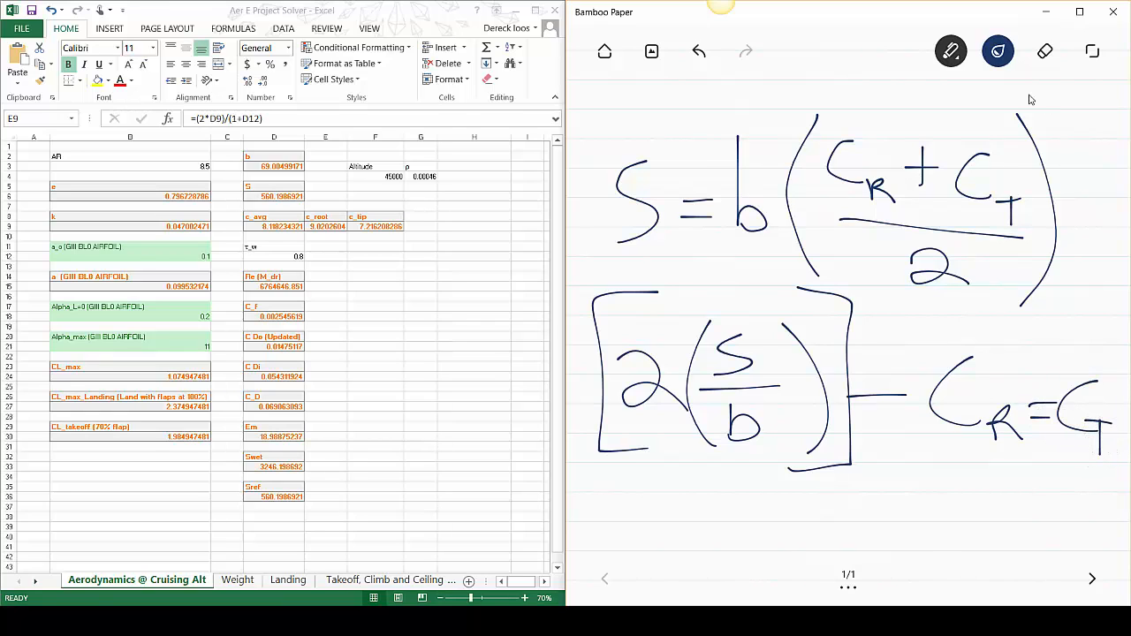
pyautogui.click(365, 226)
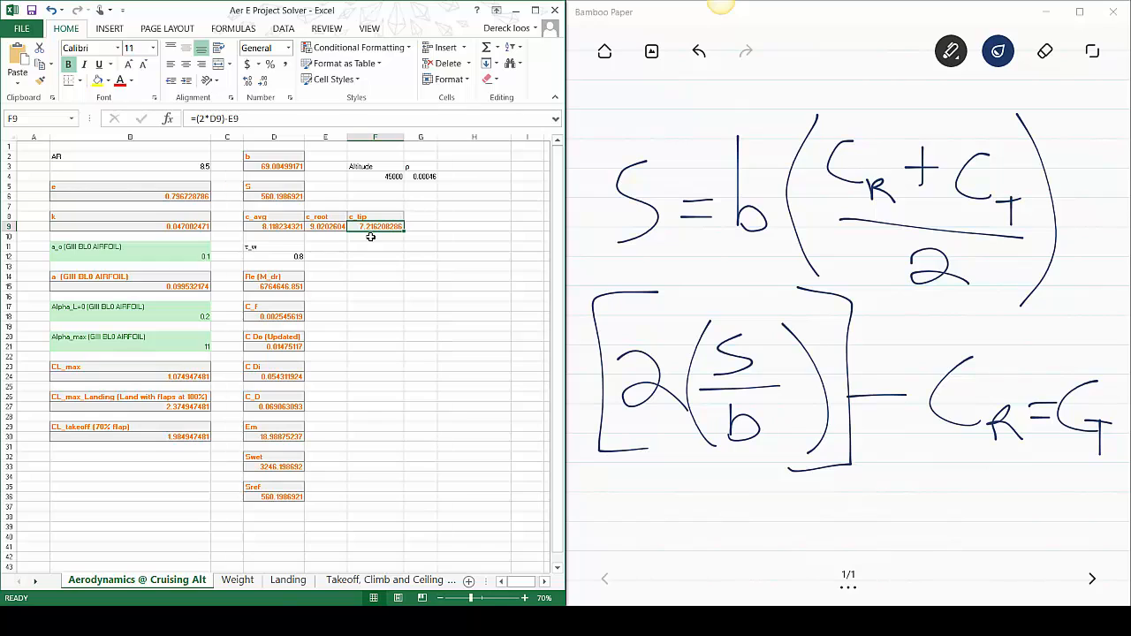
pyautogui.click(900, 528)
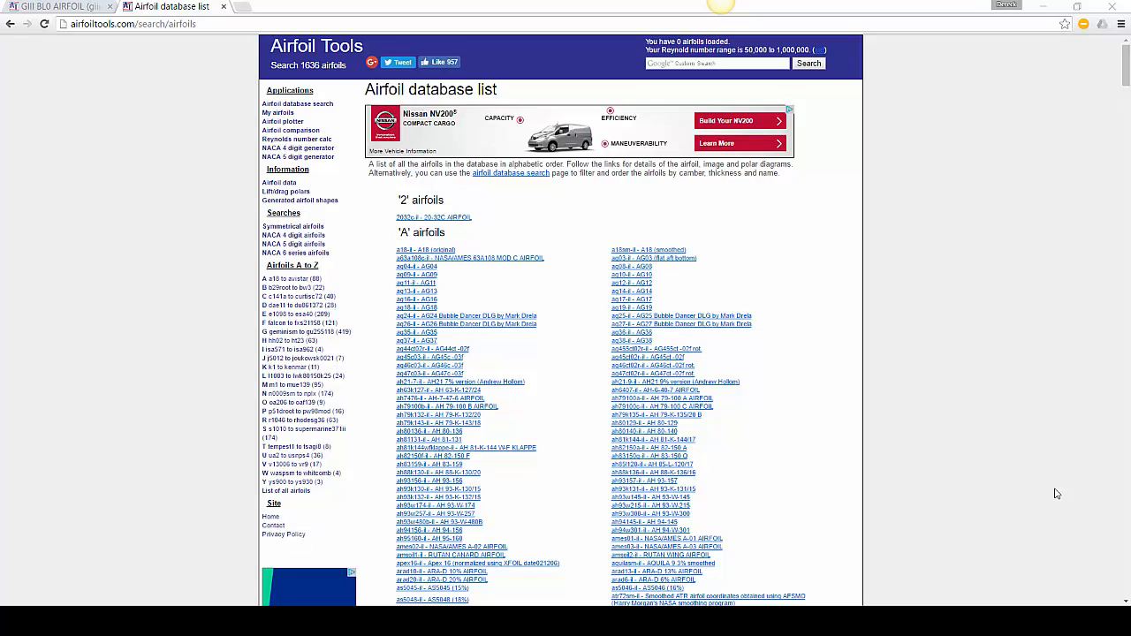
# Switch to the browser and examine the GIII BL0 AIRFOIL Cl/alpha graph, cross-checking the airfoil values in the Excel workbook
pyautogui.click(29, 8)
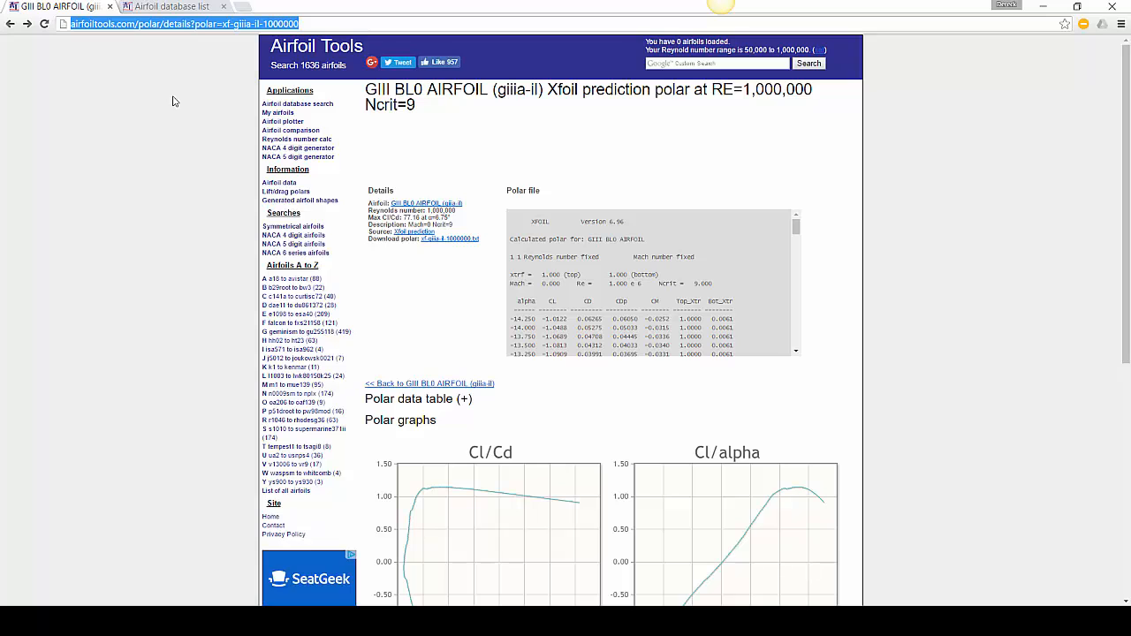
pyautogui.click(1031, 403)
pyautogui.scroll(-3, 1030, 404)
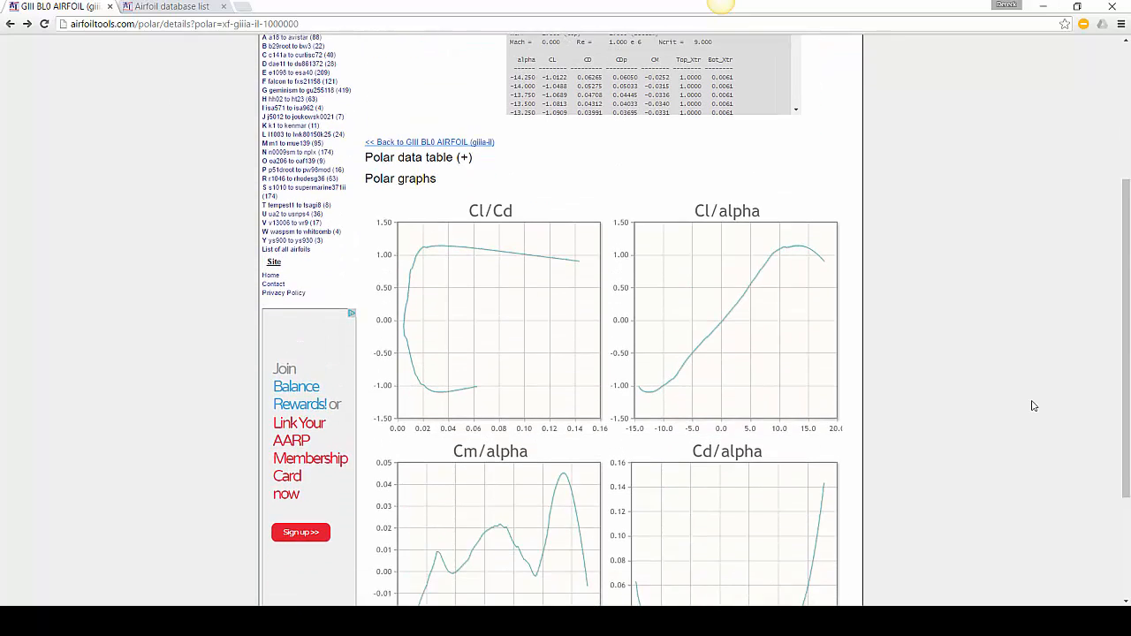
pyautogui.scroll(-2, 1033, 406)
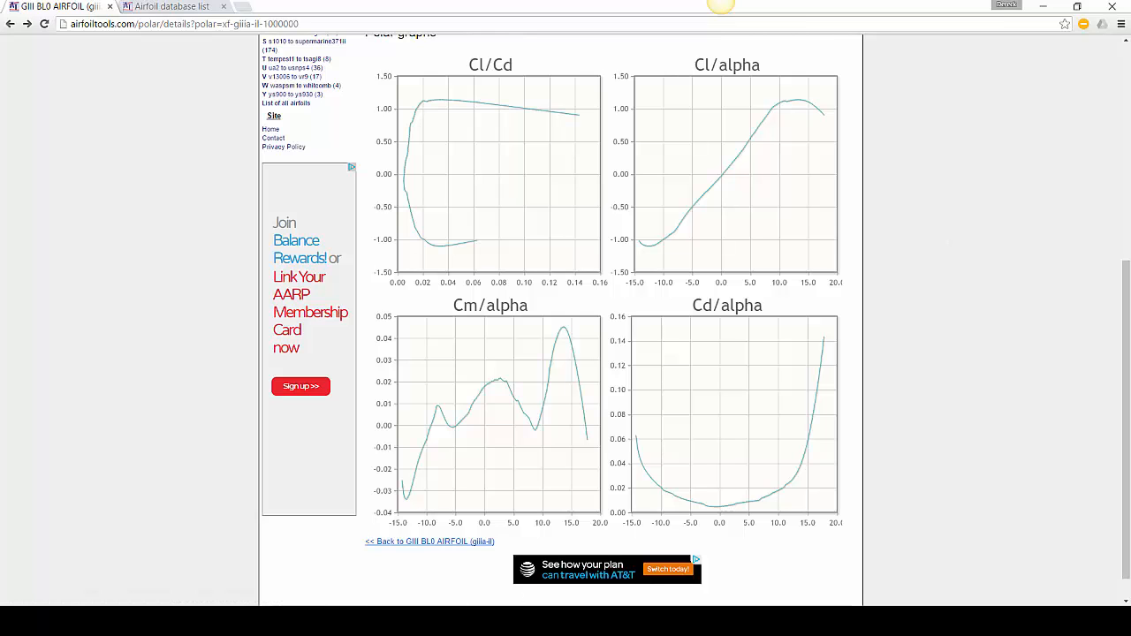
pyautogui.click(491, 622)
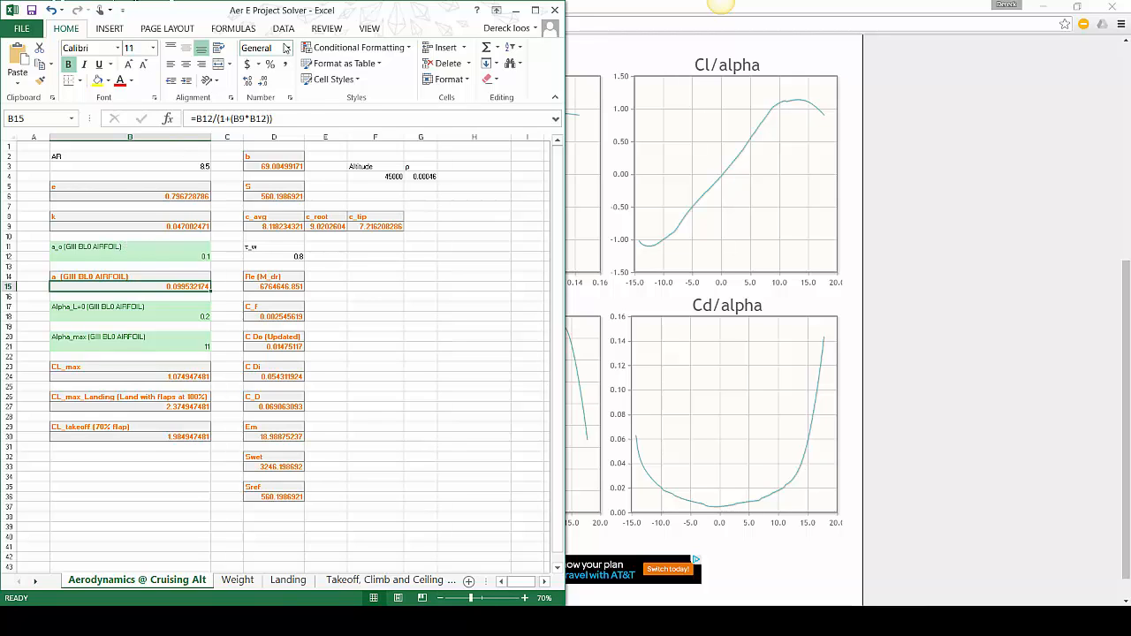
pyautogui.click(518, 10)
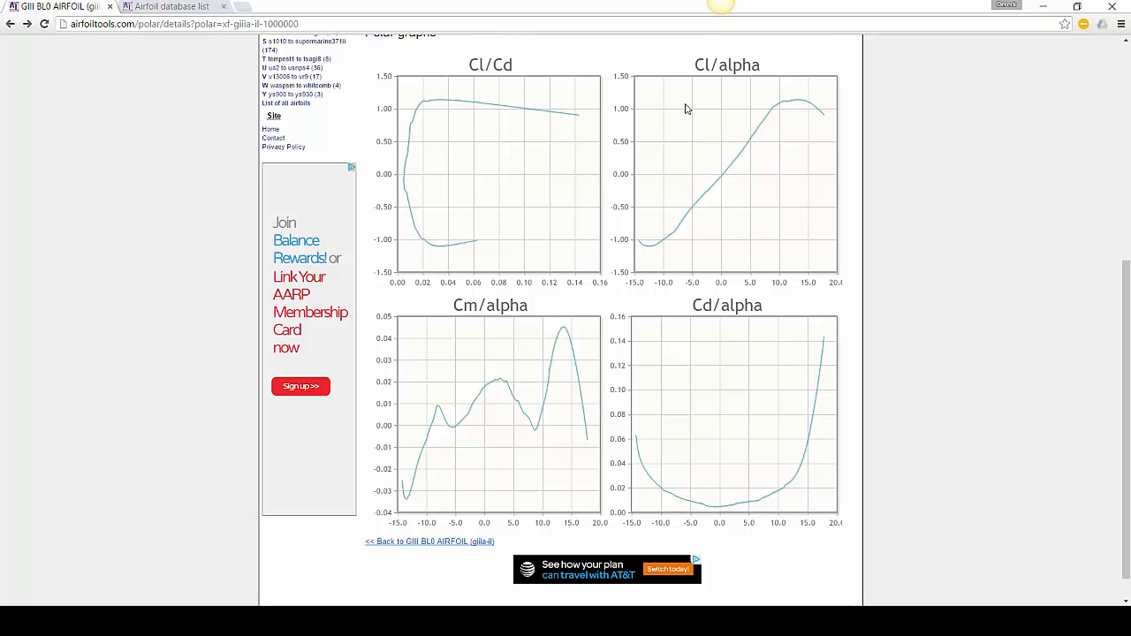
# Return to Bamboo Paper with the workbook restored, maximize it and clear the handwritten tip chord derivation
pyautogui.click(478, 621)
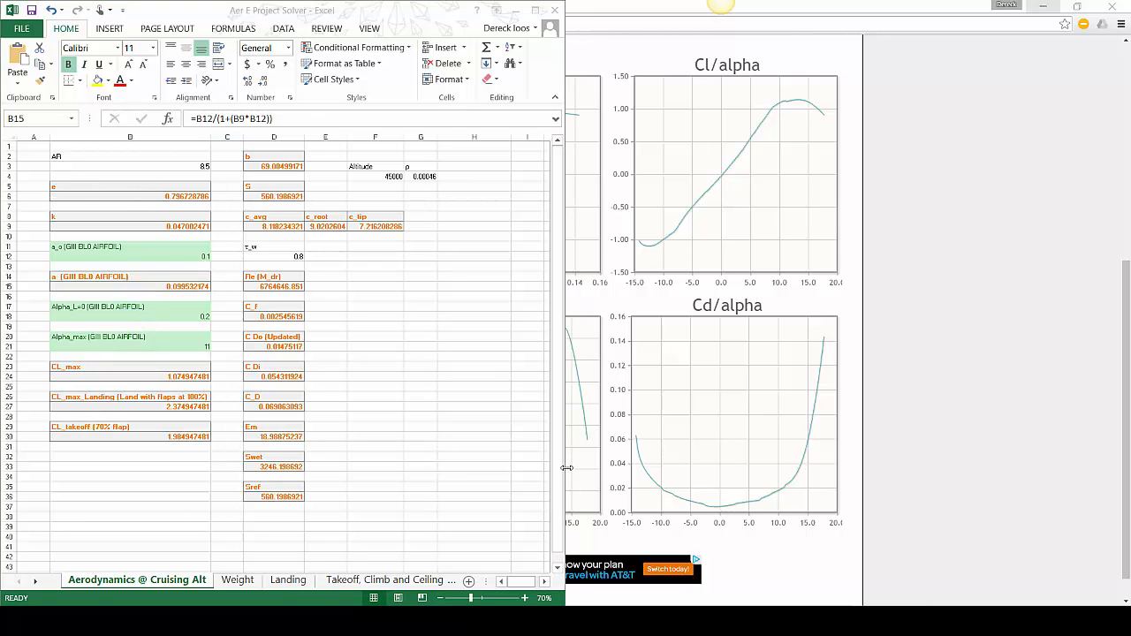
pyautogui.click(619, 622)
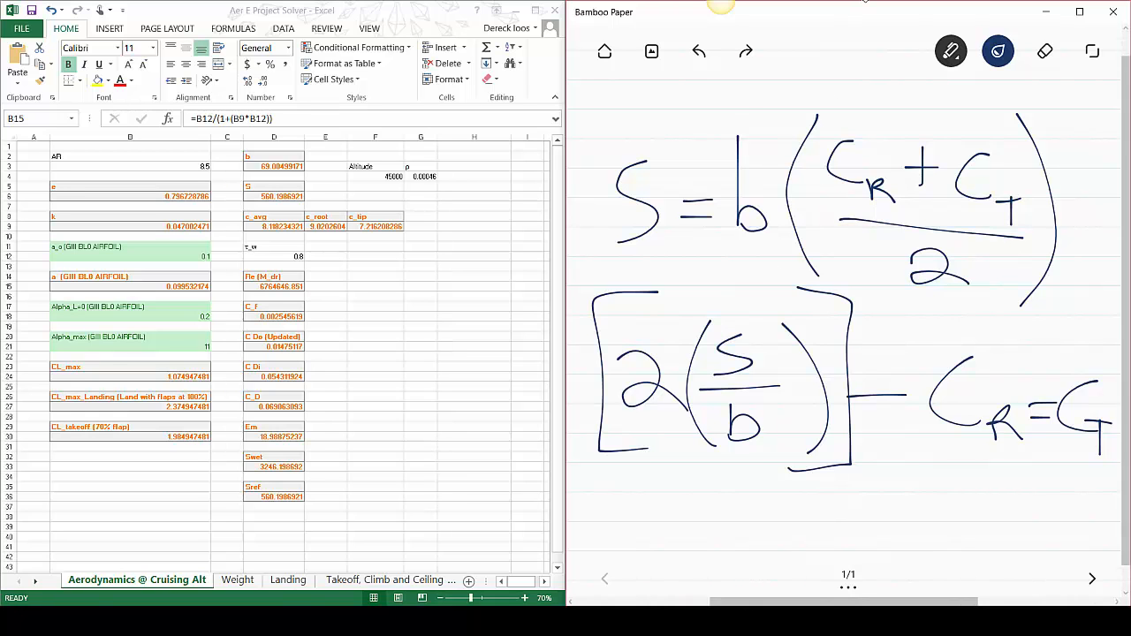
pyautogui.moveTo(867, 20); pyautogui.dragTo(629, 5)
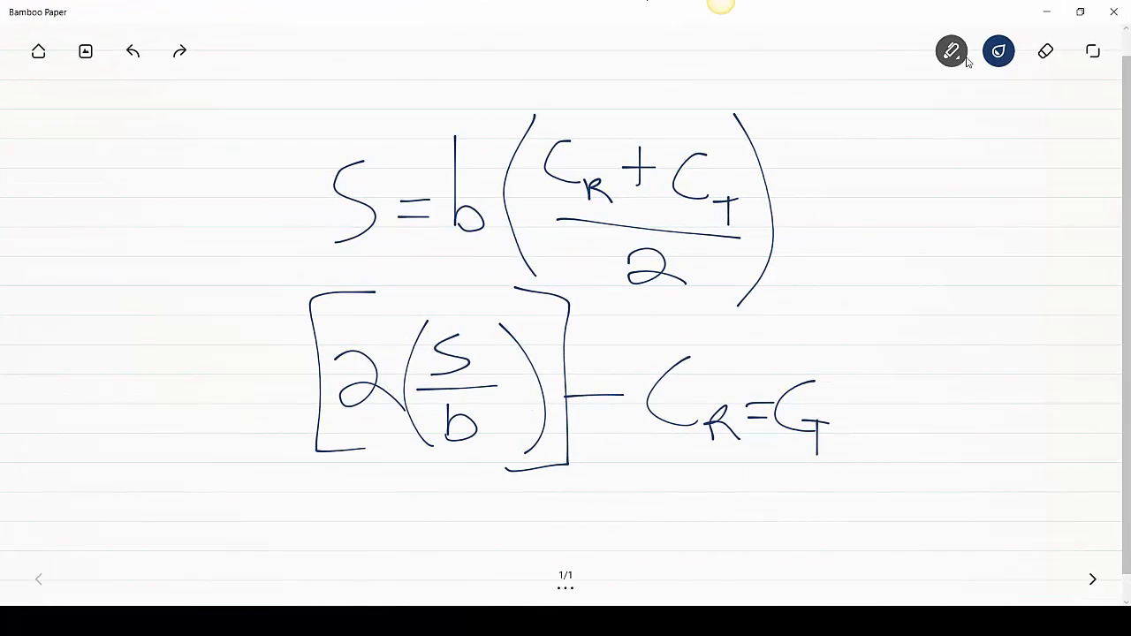
pyautogui.click(1038, 58)
pyautogui.click(1038, 58)
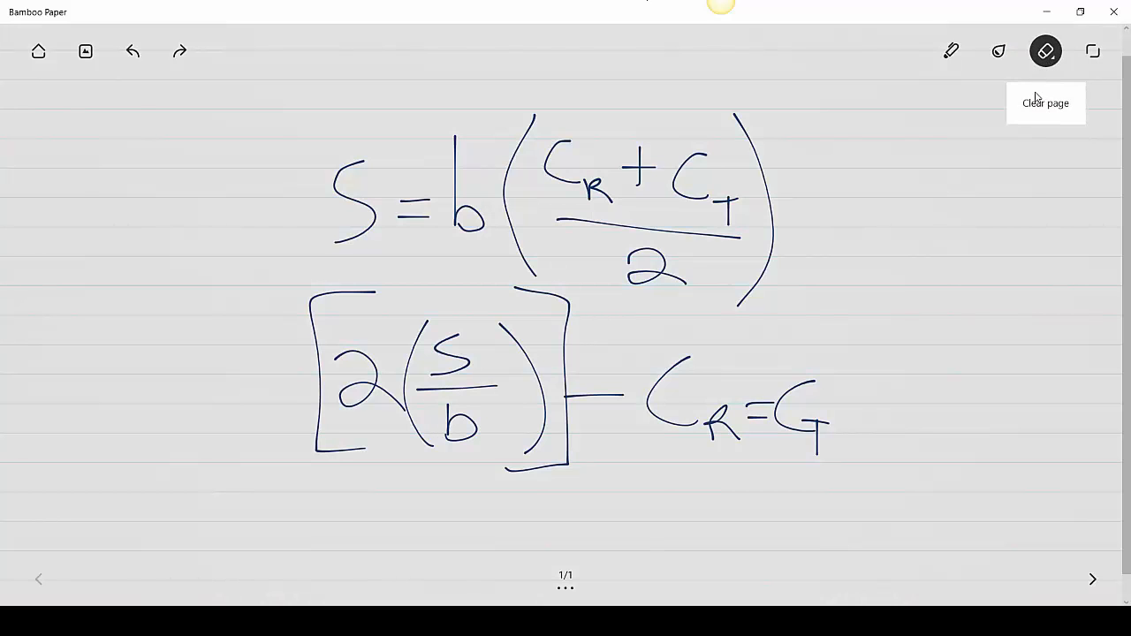
pyautogui.click(1027, 104)
# Handwrite the start of the equation for e, e = 1.78 with an opening parenthesis, on the blank page
pyautogui.moveTo(25, 281)
pyautogui.mouseDown()
pyautogui.moveTo(61, 273)
pyautogui.moveTo(71, 325)
pyautogui.mouseUp()
pyautogui.moveTo(87, 281)
pyautogui.mouseDown()
pyautogui.moveTo(122, 274)
pyautogui.moveTo(128, 287)
pyautogui.mouseUp()
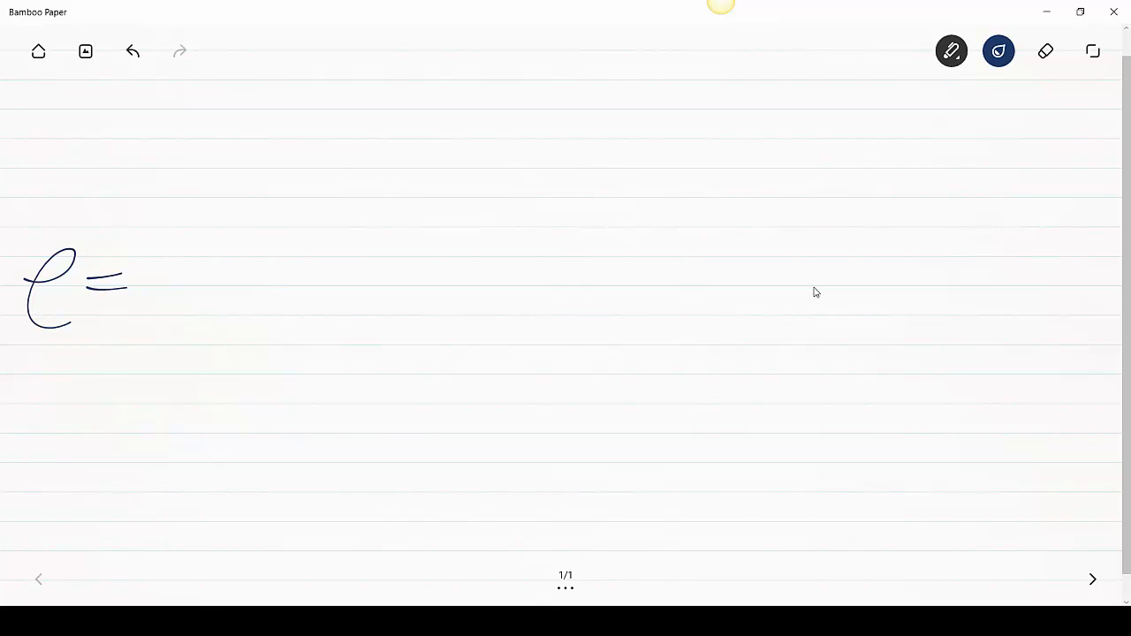
pyautogui.moveTo(166, 231)
pyautogui.mouseDown()
pyautogui.moveTo(173, 334)
pyautogui.moveTo(195, 316)
pyautogui.mouseUp()
pyautogui.moveTo(210, 243)
pyautogui.mouseDown()
pyautogui.moveTo(248, 247)
pyautogui.moveTo(234, 337)
pyautogui.mouseUp()
pyautogui.moveTo(272, 249)
pyautogui.mouseDown()
pyautogui.moveTo(291, 243)
pyautogui.moveTo(291, 256)
pyautogui.mouseUp()
pyautogui.moveTo(343, 189); pyautogui.dragTo(333, 371)
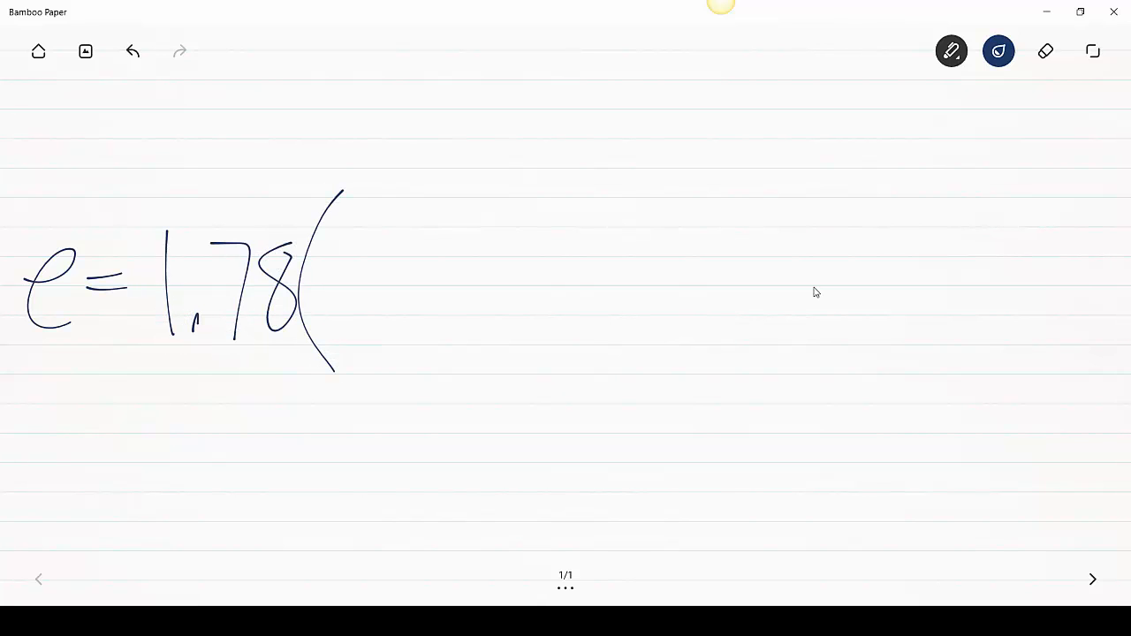
# Continue the equation for e by handwriting 1 − .045 AR inside the parenthesis
pyautogui.moveTo(336, 263)
pyautogui.mouseDown()
pyautogui.moveTo(336, 311)
pyautogui.moveTo(395, 283)
pyautogui.moveTo(441, 317)
pyautogui.moveTo(446, 265)
pyautogui.moveTo(537, 299)
pyautogui.moveTo(521, 325)
pyautogui.mouseUp()
pyautogui.click(417, 317)
pyautogui.moveTo(554, 276); pyautogui.dragTo(555, 323)
pyautogui.moveTo(555, 276); pyautogui.dragTo(591, 271)
pyautogui.moveTo(592, 340)
pyautogui.mouseDown()
pyautogui.moveTo(621, 283)
pyautogui.moveTo(655, 345)
pyautogui.mouseUp()
pyautogui.moveTo(616, 311); pyautogui.dragTo(653, 303)
pyautogui.moveTo(641, 261); pyautogui.dragTo(702, 350)
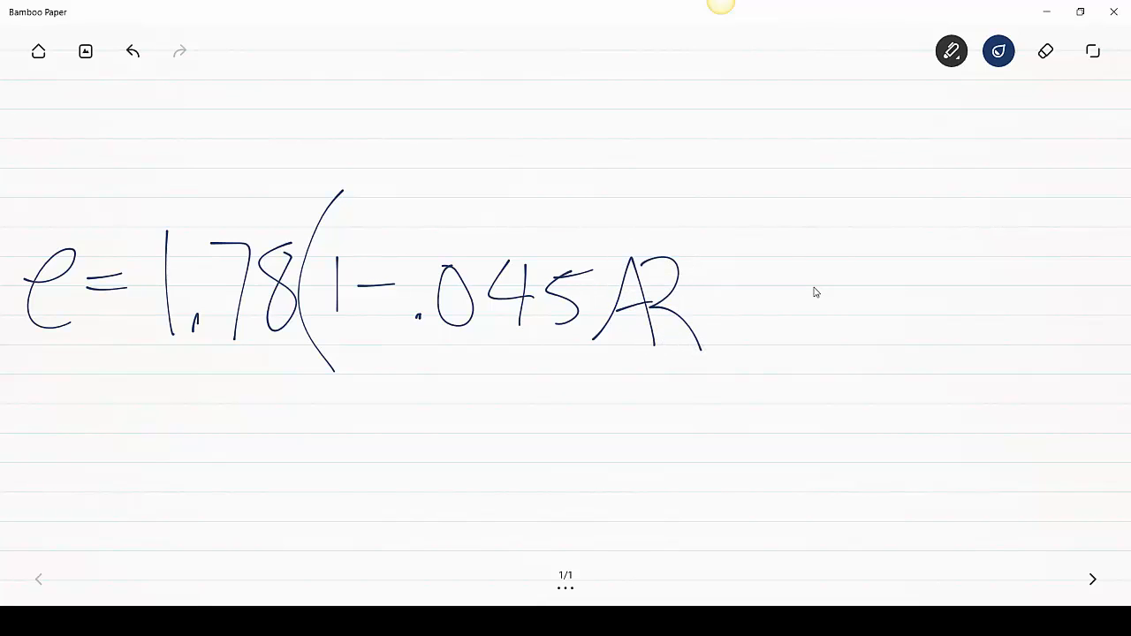
# Add the exponent .68 to AR, close the parenthesis and finish the equation for e with − .64
pyautogui.click(709, 259)
pyautogui.moveTo(751, 213); pyautogui.dragTo(742, 252)
pyautogui.moveTo(789, 221)
pyautogui.mouseDown()
pyautogui.moveTo(810, 255)
pyautogui.moveTo(788, 222)
pyautogui.mouseUp()
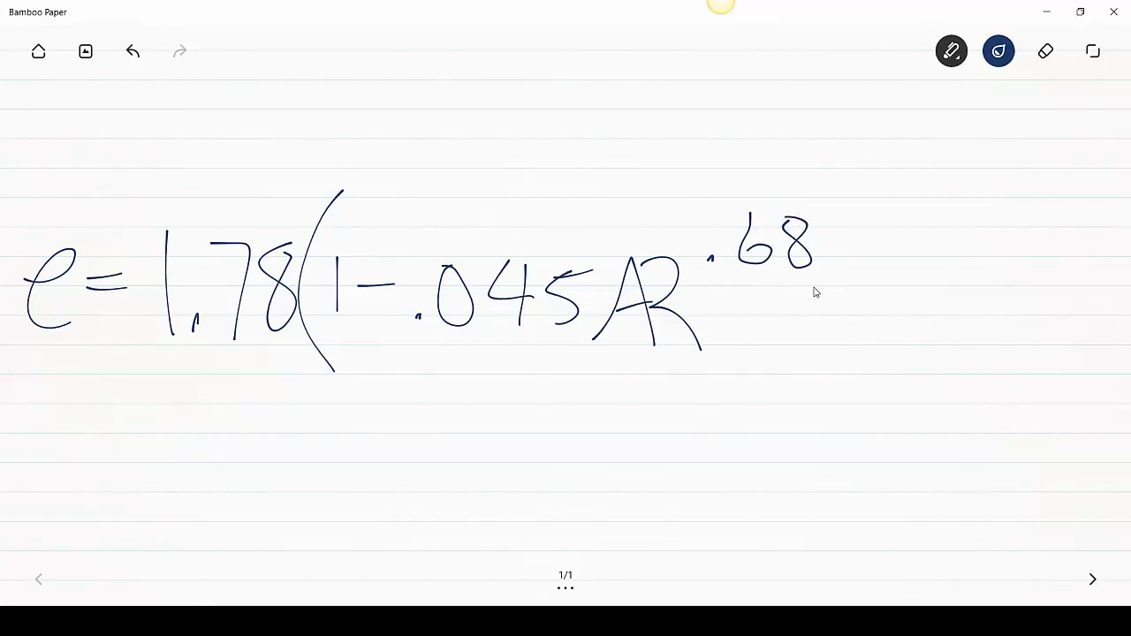
pyautogui.moveTo(806, 168)
pyautogui.mouseDown()
pyautogui.moveTo(828, 194)
pyautogui.moveTo(836, 374)
pyautogui.mouseUp()
pyautogui.moveTo(886, 287); pyautogui.dragTo(935, 281)
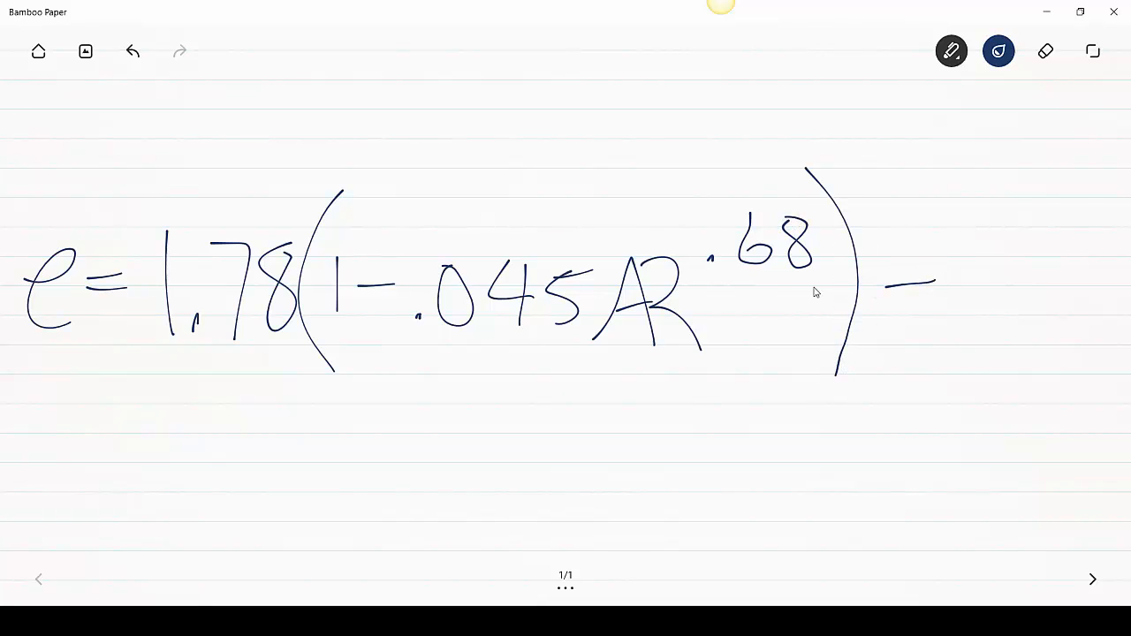
pyautogui.click(953, 325)
pyautogui.moveTo(1017, 216)
pyautogui.mouseDown()
pyautogui.moveTo(990, 327)
pyautogui.moveTo(979, 305)
pyautogui.mouseUp()
pyautogui.moveTo(1060, 228); pyautogui.dragTo(1094, 283)
pyautogui.moveTo(1093, 237); pyautogui.dragTo(1068, 346)
# Place Bamboo Paper beside the workbook and show the formula for e in B6
pyautogui.moveTo(691, 13)
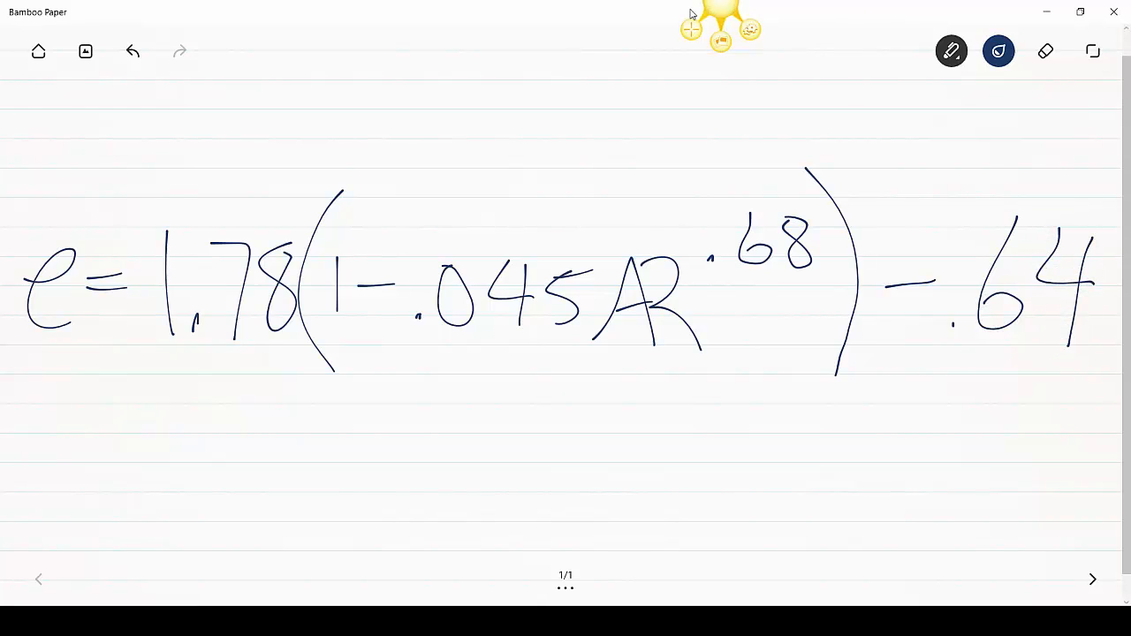
pyautogui.press('super+Right')
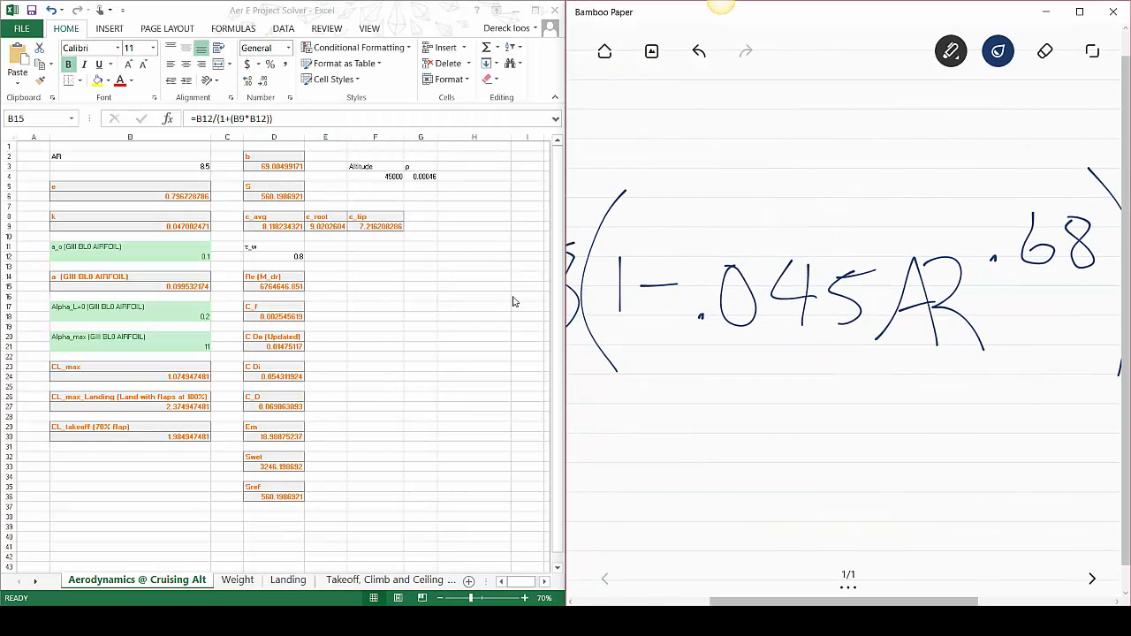
pyautogui.click(154, 196)
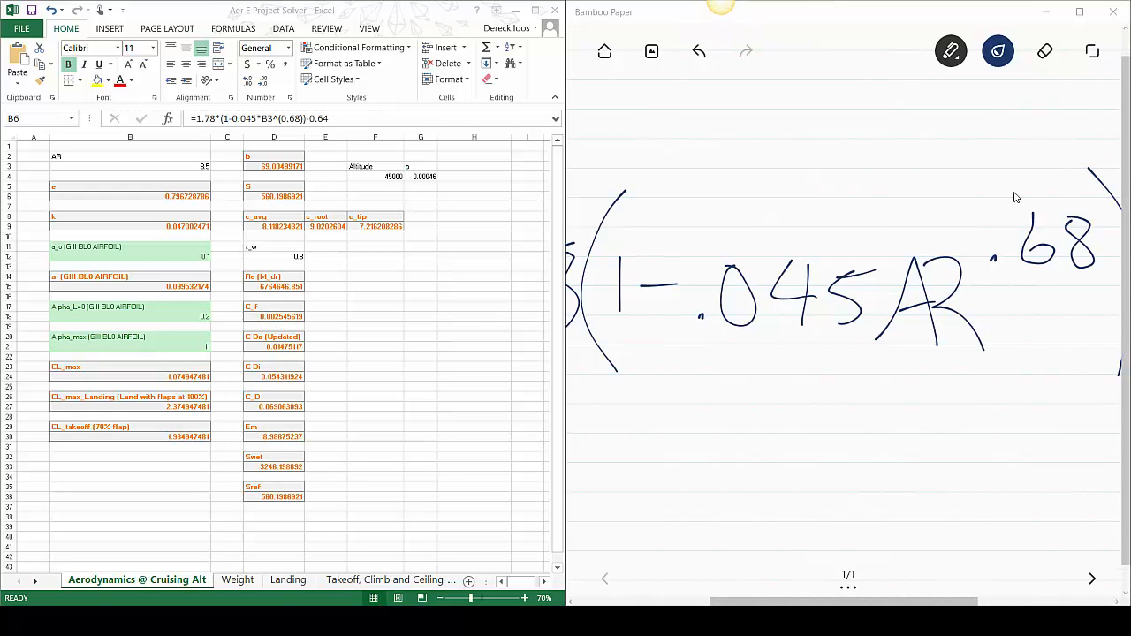
# Clear the handwritten equation for e from the Bamboo Paper page
pyautogui.click(1045, 62)
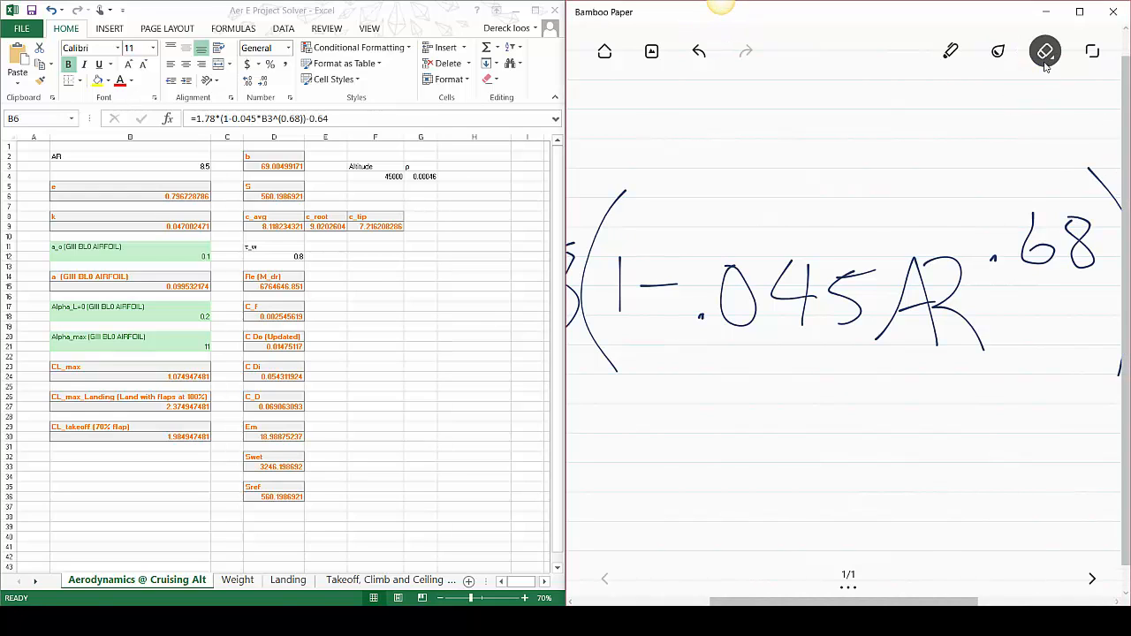
pyautogui.click(1048, 66)
pyautogui.click(1060, 105)
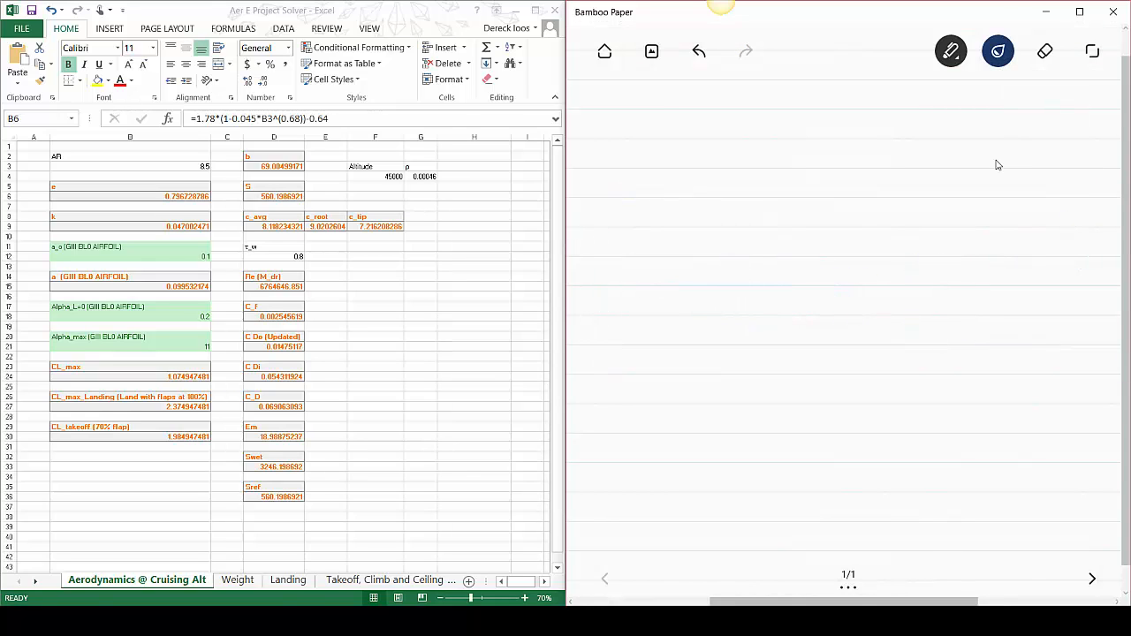
# Handwrite k = with a fraction that has 1 as its numerator on the blank page
pyautogui.moveTo(606, 161); pyautogui.dragTo(619, 278)
pyautogui.moveTo(654, 212); pyautogui.dragTo(656, 273)
pyautogui.moveTo(689, 212); pyautogui.dragTo(748, 209)
pyautogui.moveTo(694, 231); pyautogui.dragTo(740, 229)
pyautogui.moveTo(886, 131); pyautogui.dragTo(886, 196)
pyautogui.moveTo(799, 221); pyautogui.dragTo(955, 215)
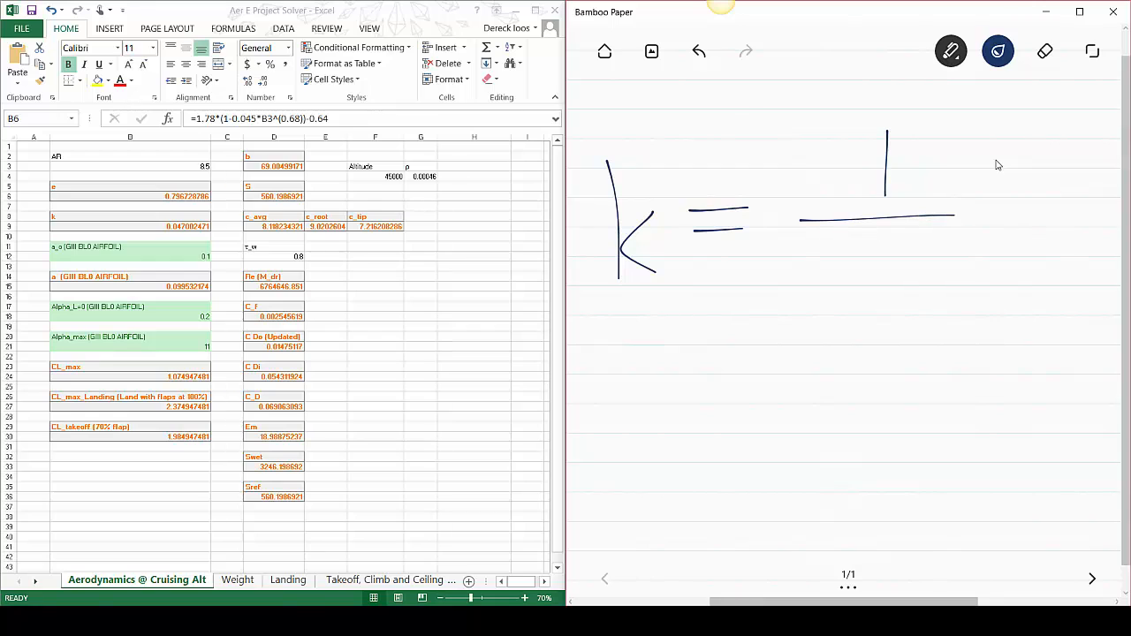
# Write π(e)AR as the denominator of the k equation and show the matching k formula in B9
pyautogui.moveTo(772, 262)
pyautogui.mouseDown()
pyautogui.moveTo(839, 245)
pyautogui.moveTo(789, 297)
pyautogui.mouseUp()
pyautogui.moveTo(820, 252); pyautogui.dragTo(808, 297)
pyautogui.moveTo(842, 228)
pyautogui.mouseDown()
pyautogui.moveTo(853, 315)
pyautogui.moveTo(884, 265)
pyautogui.moveTo(893, 292)
pyautogui.mouseUp()
pyautogui.moveTo(886, 226); pyautogui.dragTo(903, 314)
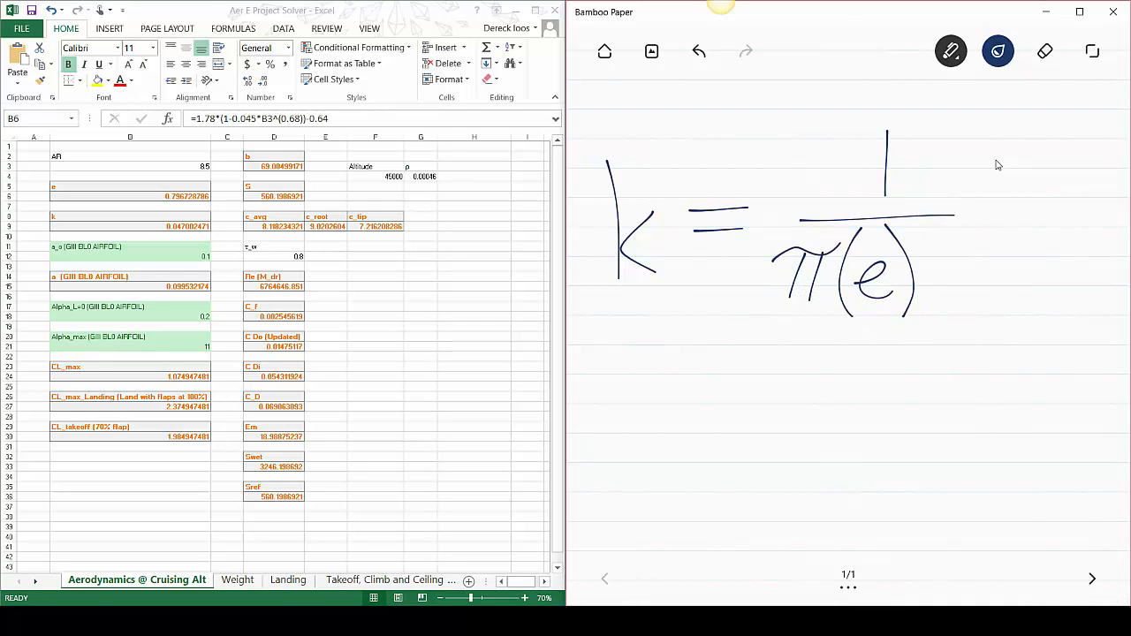
pyautogui.moveTo(939, 231)
pyautogui.mouseDown()
pyautogui.moveTo(923, 311)
pyautogui.moveTo(962, 271)
pyautogui.mouseUp()
pyautogui.moveTo(948, 309)
pyautogui.mouseDown()
pyautogui.moveTo(946, 265)
pyautogui.moveTo(984, 307)
pyautogui.mouseUp()
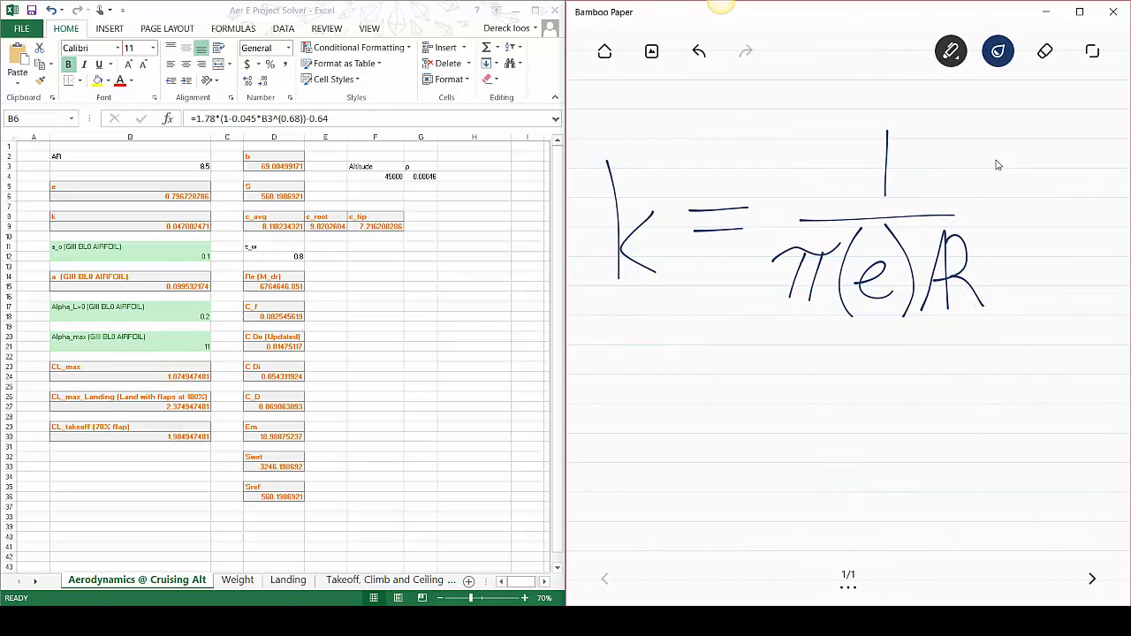
pyautogui.click(183, 227)
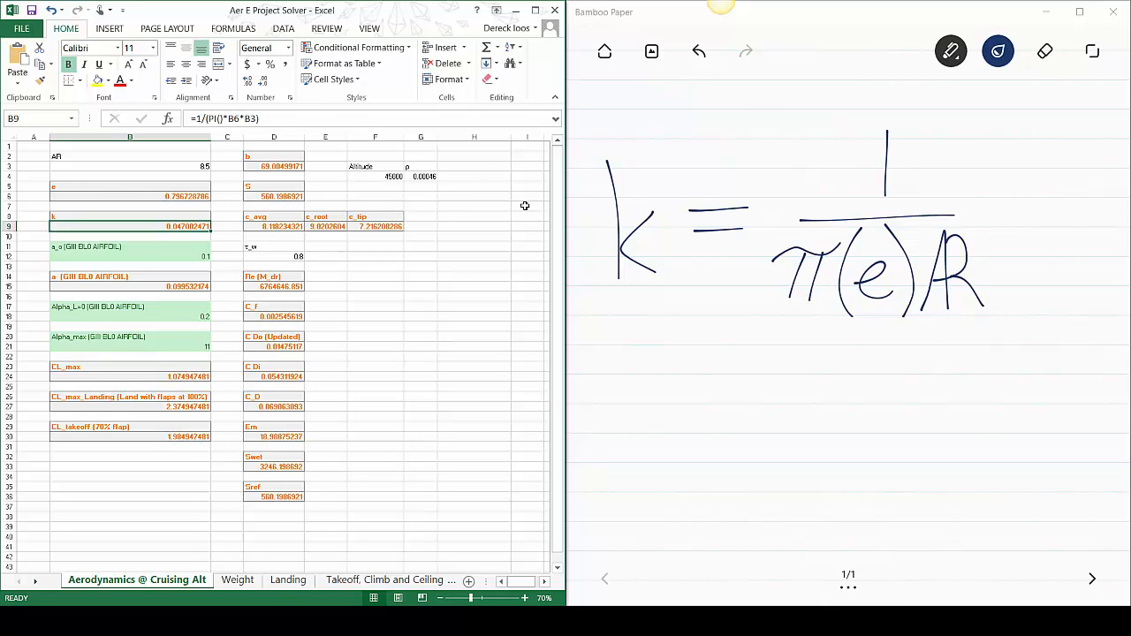
pyautogui.click(764, 160)
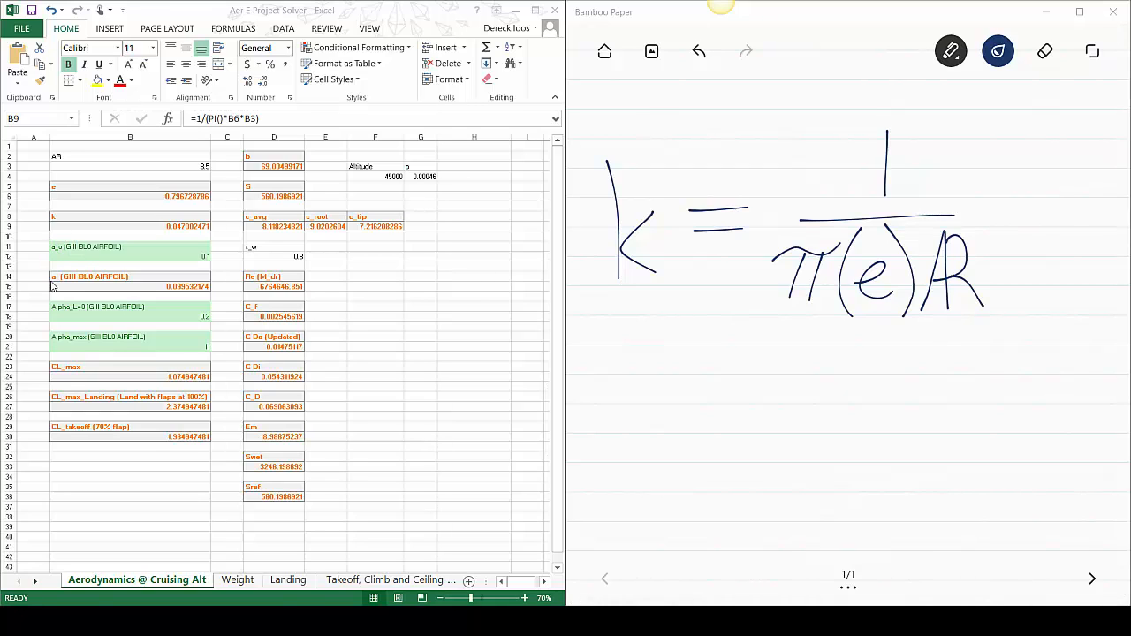
# Clear the handwritten k equation from the Bamboo Paper page
pyautogui.click(1047, 55)
pyautogui.click(1047, 58)
pyautogui.click(1043, 102)
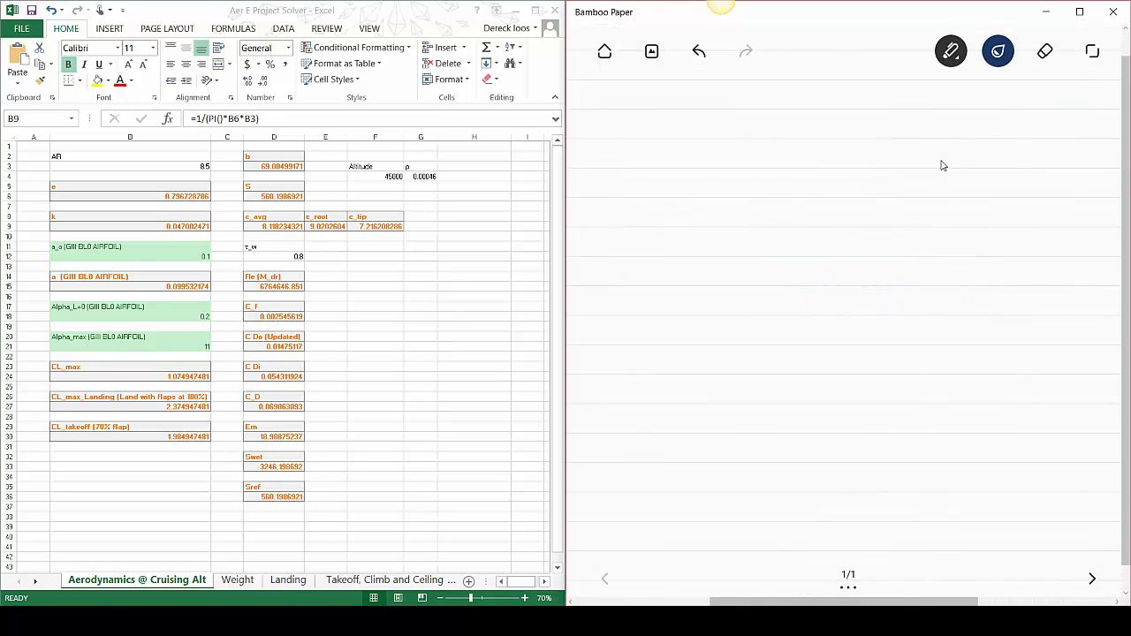
# Handwrite a = with a fraction that has a₀ as its numerator on the blank page
pyautogui.moveTo(629, 210)
pyautogui.mouseDown()
pyautogui.moveTo(610, 250)
pyautogui.moveTo(644, 251)
pyautogui.moveTo(695, 218)
pyautogui.mouseUp()
pyautogui.moveTo(667, 236); pyautogui.dragTo(700, 235)
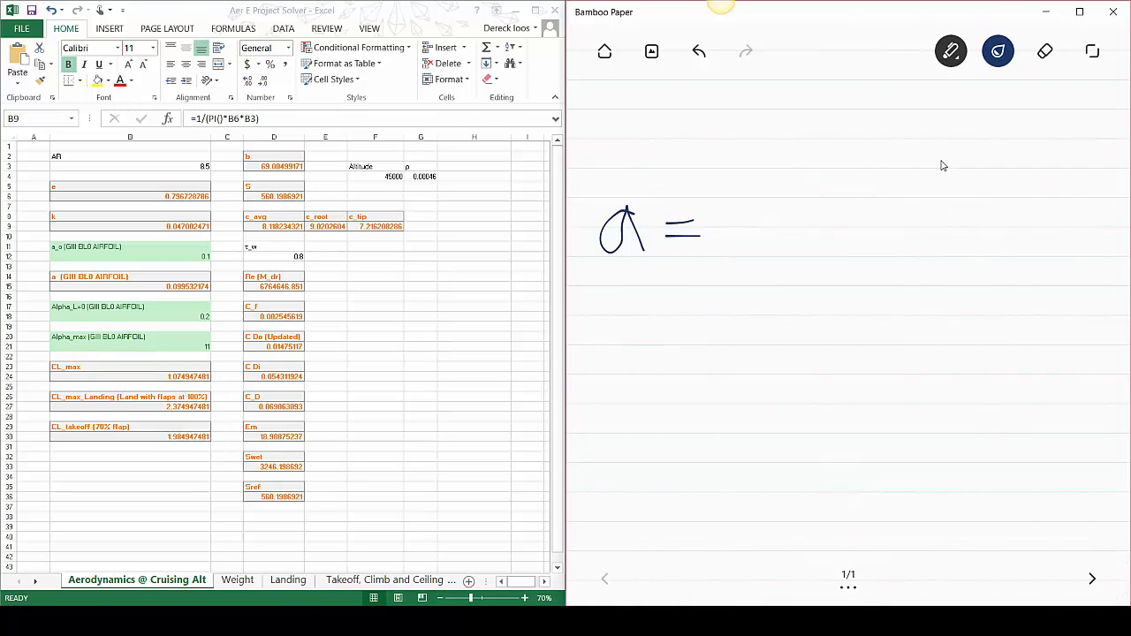
pyautogui.moveTo(861, 135)
pyautogui.mouseDown()
pyautogui.moveTo(811, 171)
pyautogui.moveTo(863, 189)
pyautogui.mouseUp()
pyautogui.moveTo(733, 204)
pyautogui.mouseDown()
pyautogui.moveTo(921, 200)
pyautogui.moveTo(878, 177)
pyautogui.moveTo(712, 243)
pyautogui.moveTo(721, 329)
pyautogui.mouseUp()
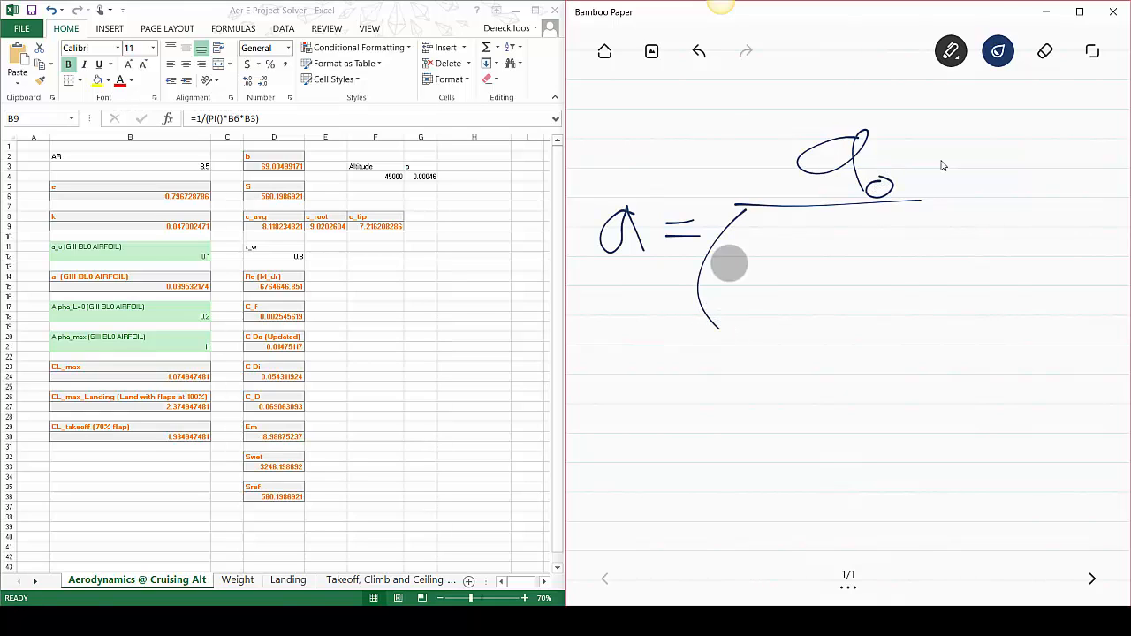
# Write (1 + Ka₀) as the denominator of the a equation, and show the matching formula in B15 and the k formula in B9
pyautogui.moveTo(729, 252); pyautogui.dragTo(726, 295)
pyautogui.moveTo(781, 256); pyautogui.dragTo(771, 291)
pyautogui.moveTo(766, 272); pyautogui.dragTo(796, 271)
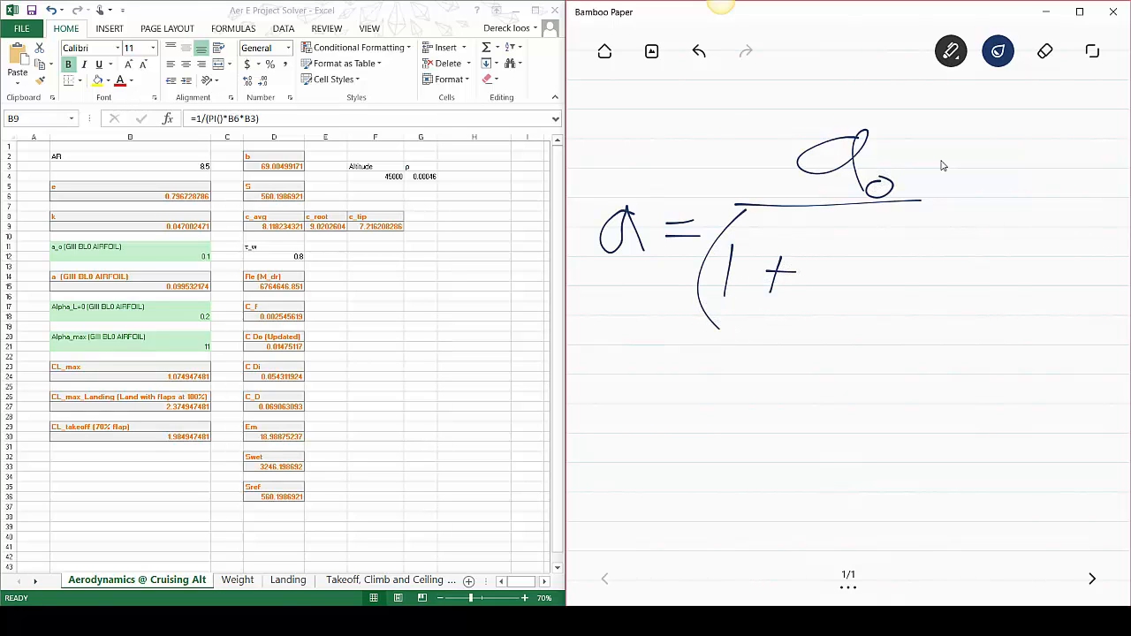
pyautogui.moveTo(840, 235); pyautogui.dragTo(828, 311)
pyautogui.moveTo(875, 239)
pyautogui.mouseDown()
pyautogui.moveTo(838, 278)
pyautogui.moveTo(864, 315)
pyautogui.mouseUp()
pyautogui.moveTo(910, 265)
pyautogui.mouseDown()
pyautogui.moveTo(888, 299)
pyautogui.moveTo(921, 311)
pyautogui.mouseUp()
pyautogui.moveTo(940, 215)
pyautogui.mouseDown()
pyautogui.moveTo(967, 293)
pyautogui.moveTo(966, 334)
pyautogui.mouseUp()
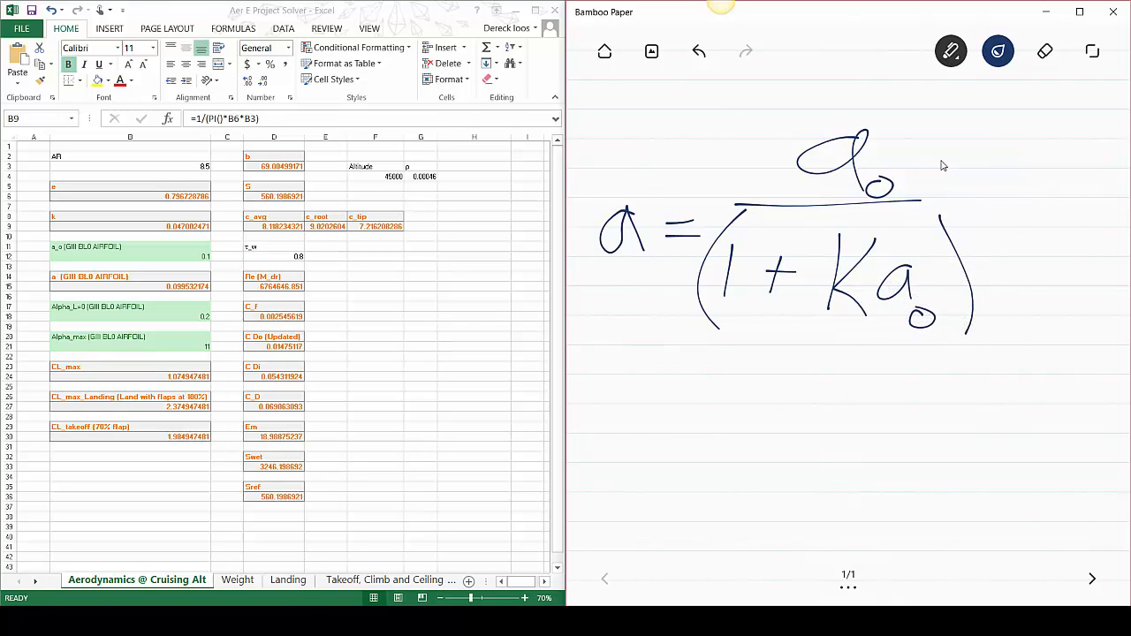
pyautogui.click(106, 287)
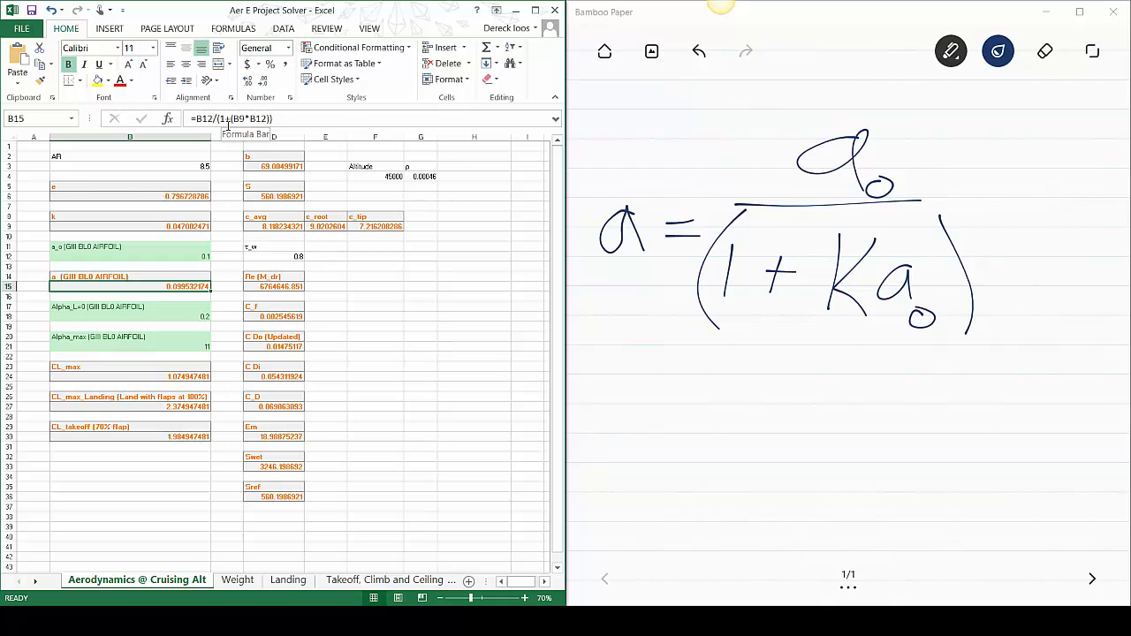
pyautogui.click(80, 226)
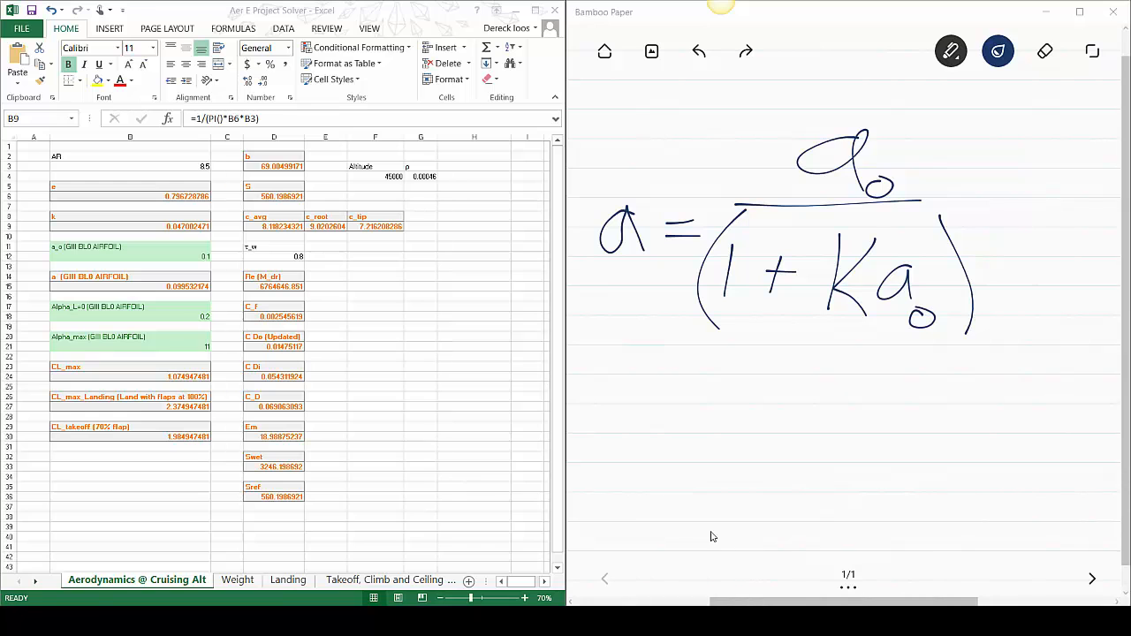
# Maximize the Bamboo Paper window and clear the handwritten a equation from the page
pyautogui.moveTo(909, 19); pyautogui.dragTo(732, 1)
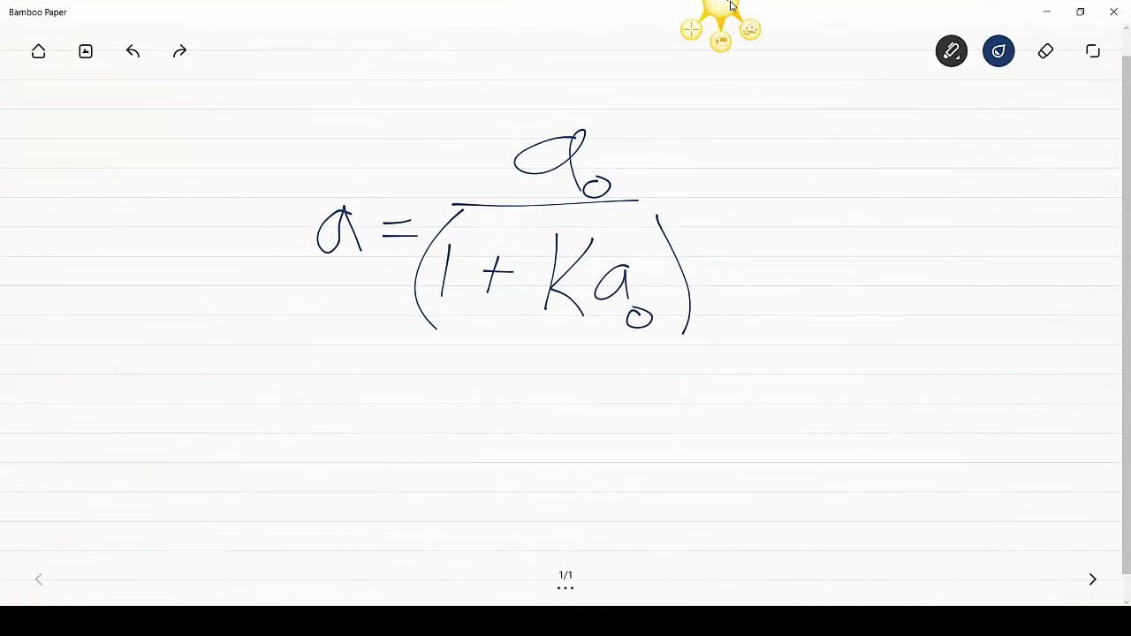
pyautogui.click(1045, 53)
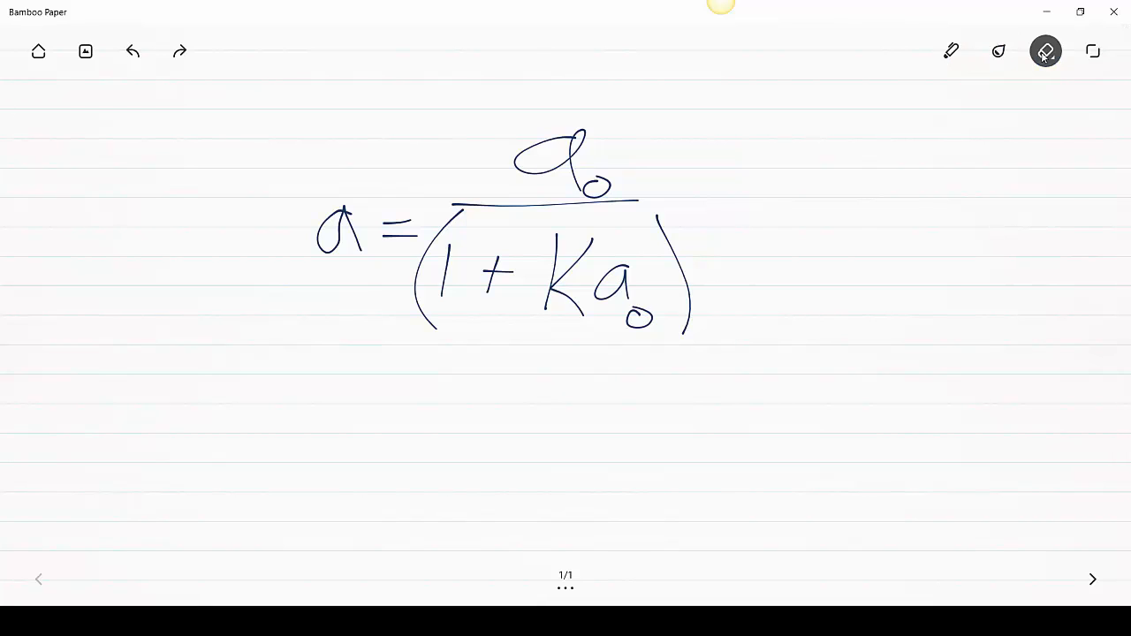
pyautogui.click(1045, 53)
pyautogui.click(1034, 107)
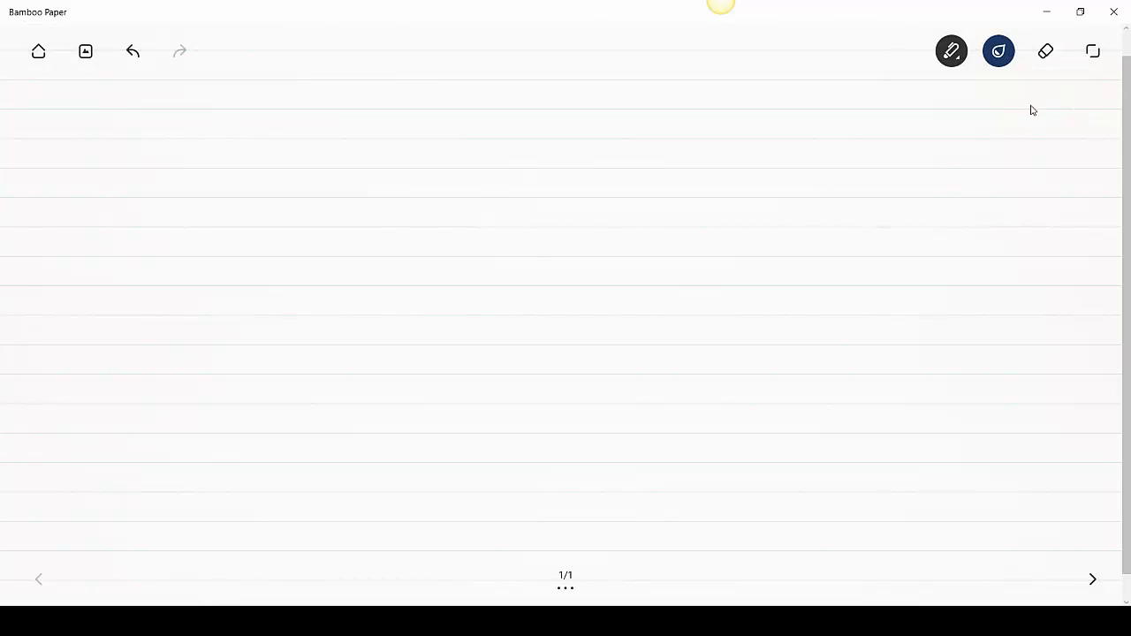
# Sketch a nose-up airplane with a tail fin and wing, and extend a dashed chord line from the wing past the nose
pyautogui.moveTo(184, 372)
pyautogui.mouseDown()
pyautogui.moveTo(301, 303)
pyautogui.moveTo(699, 191)
pyautogui.moveTo(362, 389)
pyautogui.moveTo(186, 371)
pyautogui.moveTo(235, 270)
pyautogui.moveTo(254, 316)
pyautogui.mouseUp()
pyautogui.moveTo(364, 315)
pyautogui.mouseDown()
pyautogui.moveTo(447, 306)
pyautogui.moveTo(389, 305)
pyautogui.mouseUp()
pyautogui.moveTo(333, 348); pyautogui.dragTo(376, 320)
pyautogui.moveTo(427, 294); pyautogui.dragTo(461, 273)
pyautogui.moveTo(516, 237); pyautogui.dragTo(543, 228)
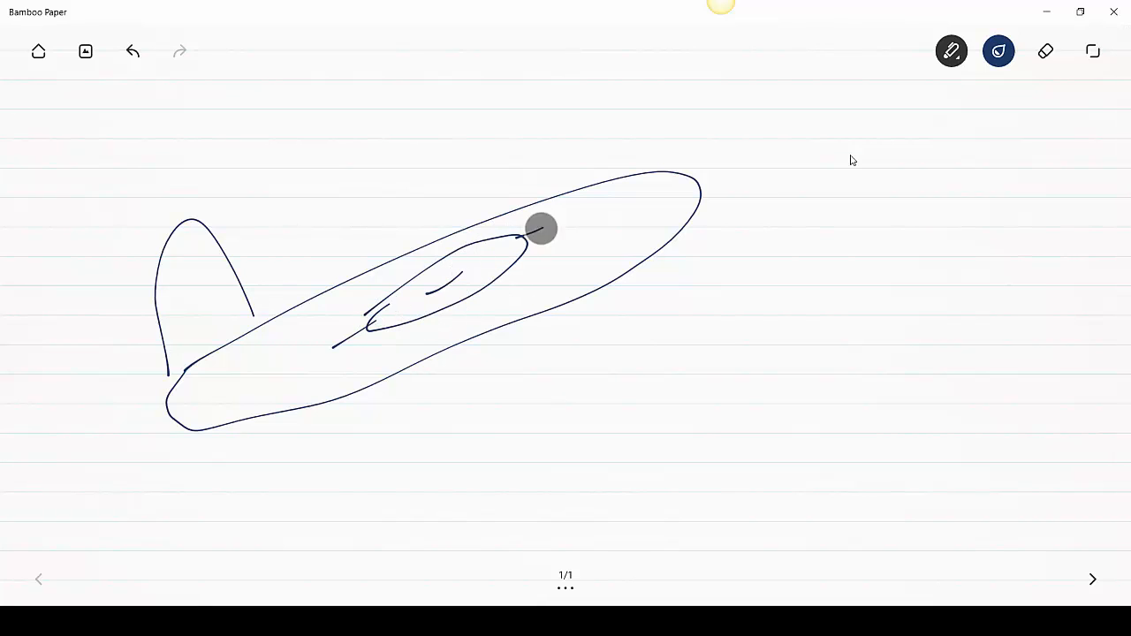
pyautogui.moveTo(589, 198); pyautogui.dragTo(629, 181)
pyautogui.moveTo(685, 151); pyautogui.dragTo(706, 143)
pyautogui.moveTo(756, 122); pyautogui.dragTo(840, 85)
pyautogui.moveTo(887, 74); pyautogui.dragTo(899, 69)
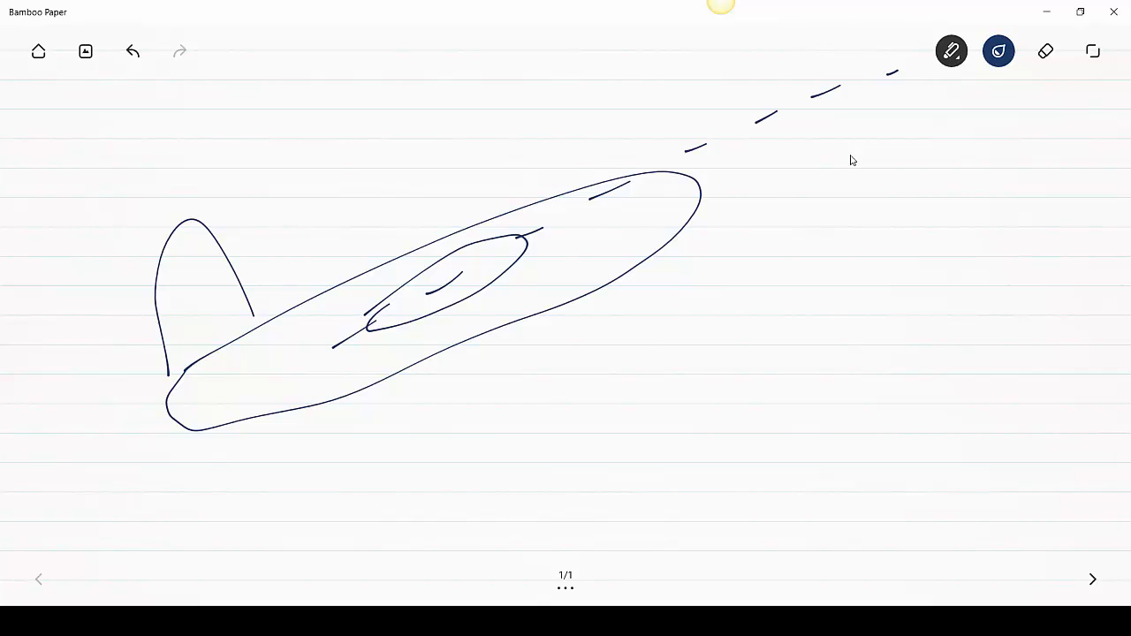
# Label the inclined dashed line Chord above the airplane's nose
pyautogui.moveTo(638, 93)
pyautogui.mouseDown()
pyautogui.moveTo(674, 119)
pyautogui.moveTo(680, 103)
pyautogui.moveTo(710, 100)
pyautogui.mouseUp()
pyautogui.moveTo(740, 69)
pyautogui.mouseDown()
pyautogui.moveTo(727, 94)
pyautogui.moveTo(740, 69)
pyautogui.mouseUp()
pyautogui.moveTo(759, 67)
pyautogui.mouseDown()
pyautogui.moveTo(765, 79)
pyautogui.moveTo(781, 41)
pyautogui.moveTo(802, 69)
pyautogui.mouseUp()
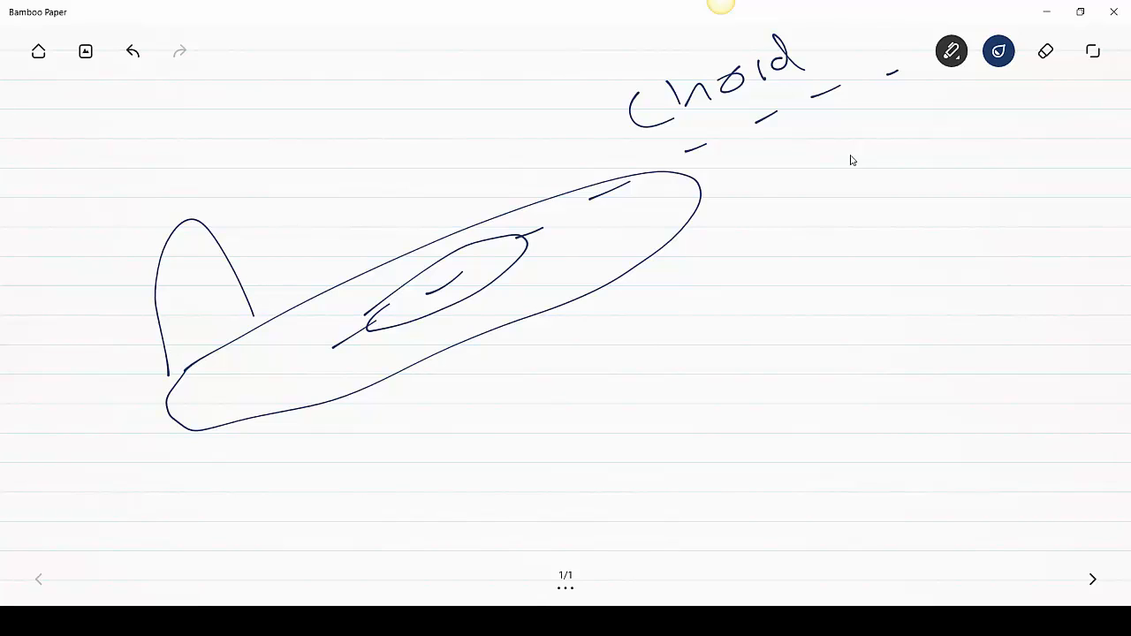
# Draw a horizontal dashed line from the wing out past the airplane and label it Air
pyautogui.moveTo(361, 315); pyautogui.dragTo(410, 316)
pyautogui.moveTo(475, 305); pyautogui.dragTo(515, 304)
pyautogui.moveTo(580, 299); pyautogui.dragTo(609, 302)
pyautogui.moveTo(771, 298); pyautogui.dragTo(787, 300)
pyautogui.moveTo(858, 301); pyautogui.dragTo(889, 299)
pyautogui.moveTo(971, 283); pyautogui.dragTo(1001, 282)
pyautogui.moveTo(651, 301); pyautogui.dragTo(714, 298)
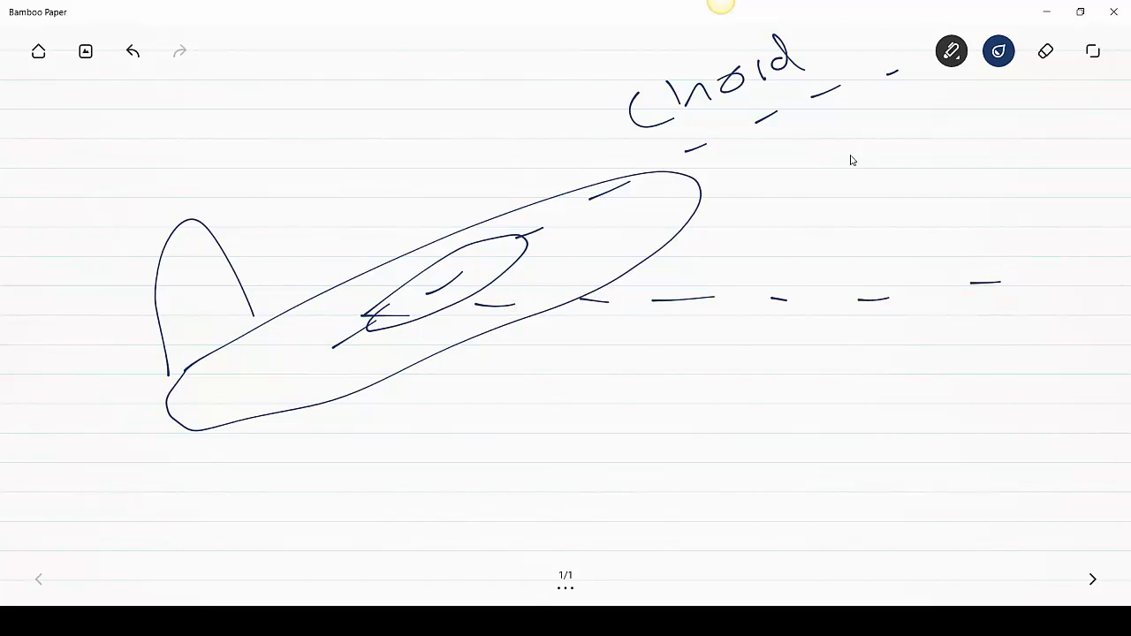
pyautogui.moveTo(822, 285); pyautogui.dragTo(931, 250)
# Mark the angle between the chord line and the air line with an arc labelled θ
pyautogui.moveTo(703, 147); pyautogui.dragTo(738, 308)
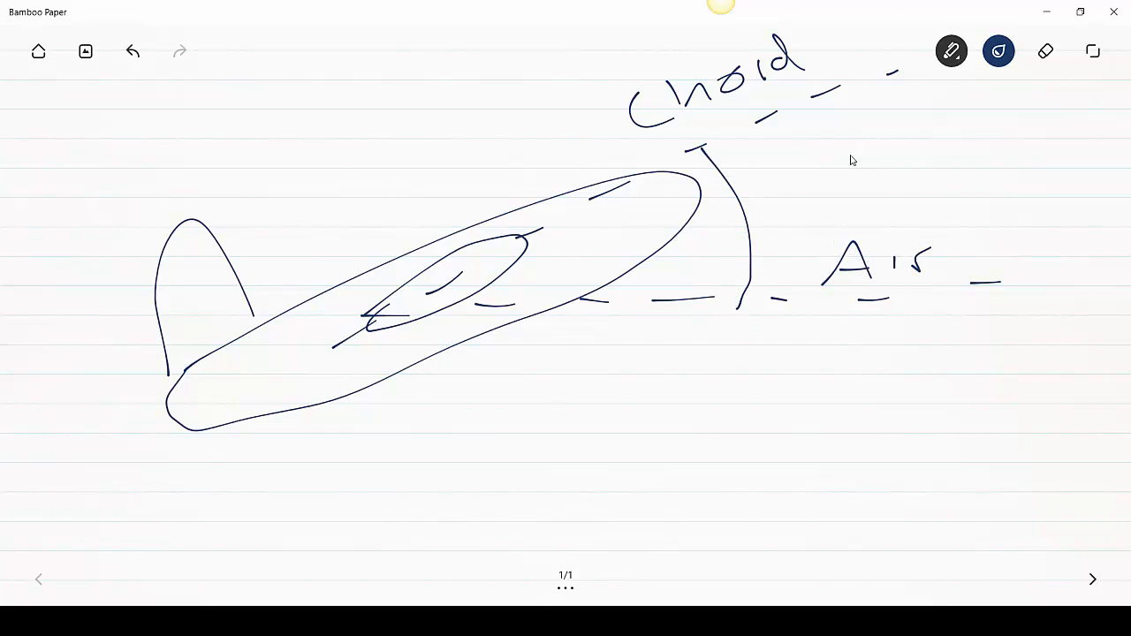
pyautogui.moveTo(767, 163)
pyautogui.mouseDown()
pyautogui.moveTo(821, 197)
pyautogui.moveTo(768, 165)
pyautogui.mouseUp()
pyautogui.moveTo(751, 212); pyautogui.dragTo(824, 201)
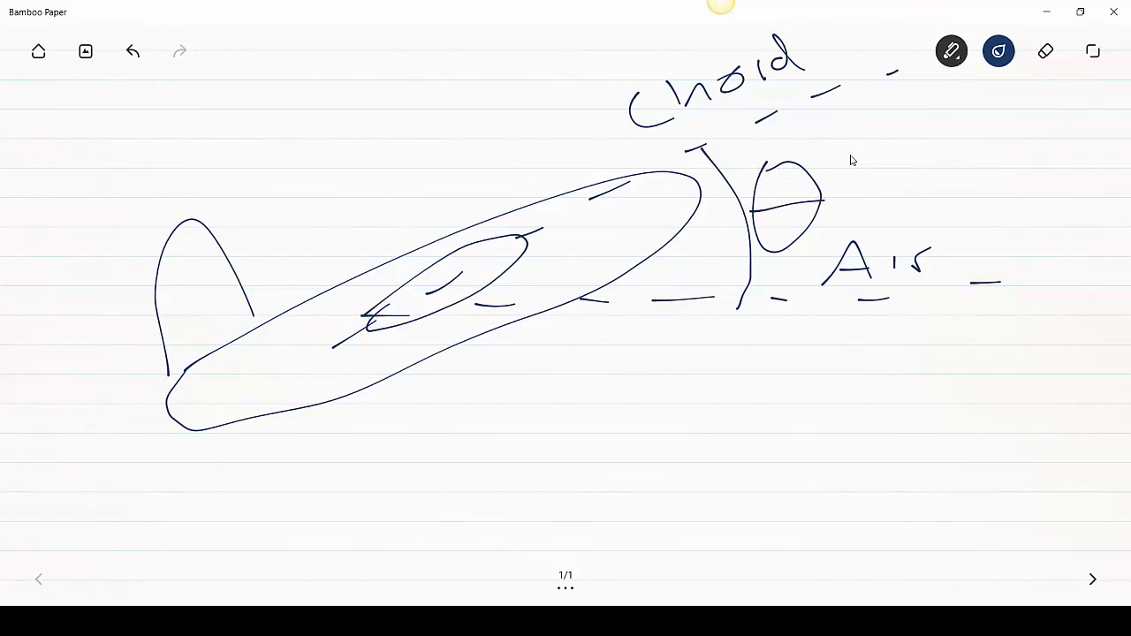
# Dock Bamboo Paper beside Excel, switch to the GIII BL0 airfoil page in Chrome, and examine the polar file's alpha and CL values around zero lift
pyautogui.moveTo(970, 20); pyautogui.dragTo(1130, 224)
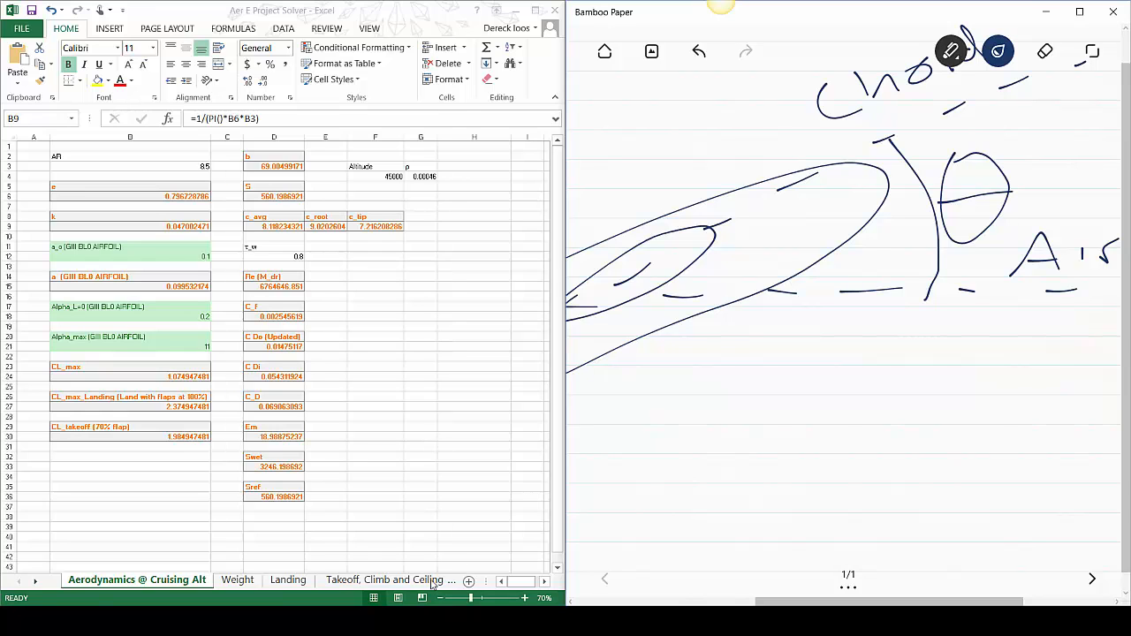
pyautogui.click(256, 621)
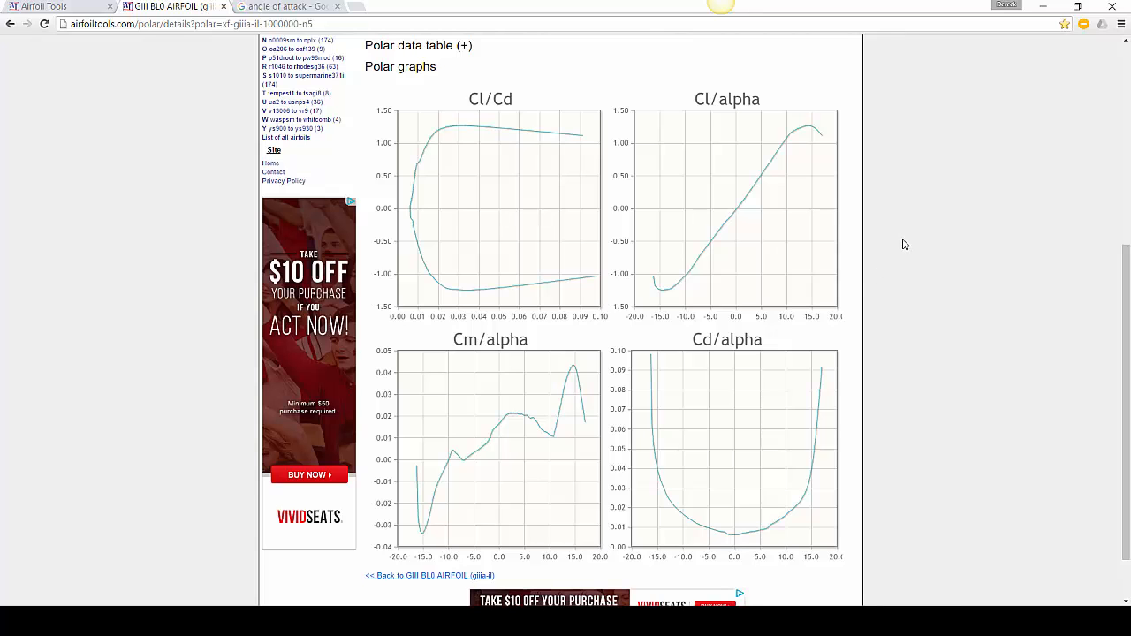
pyautogui.scroll(3, 901, 242)
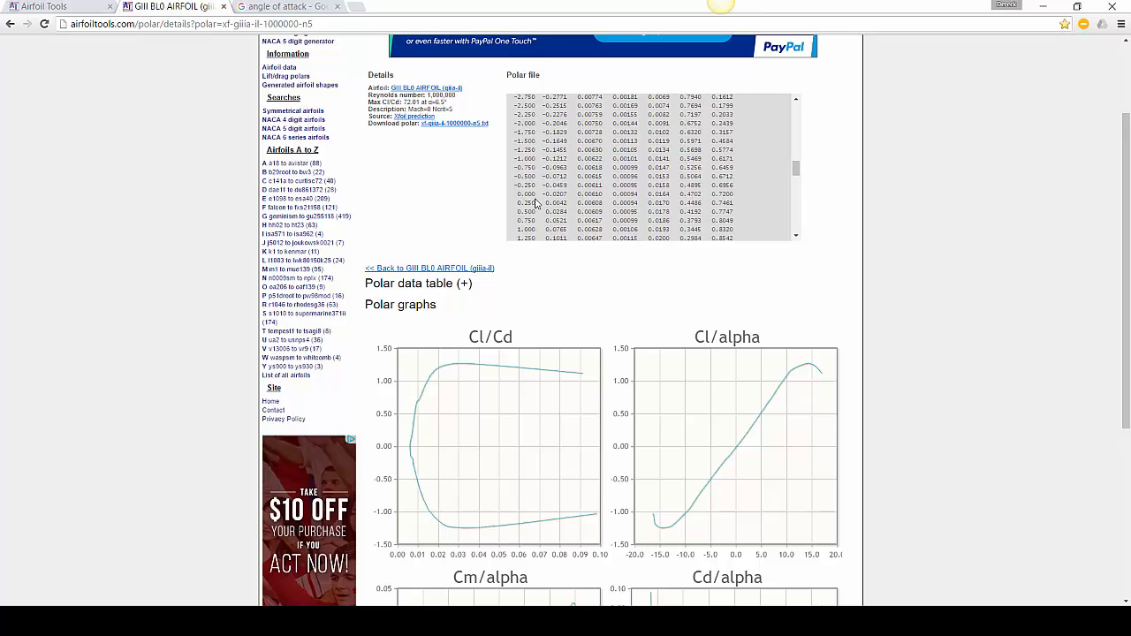
pyautogui.scroll(8, 525, 193)
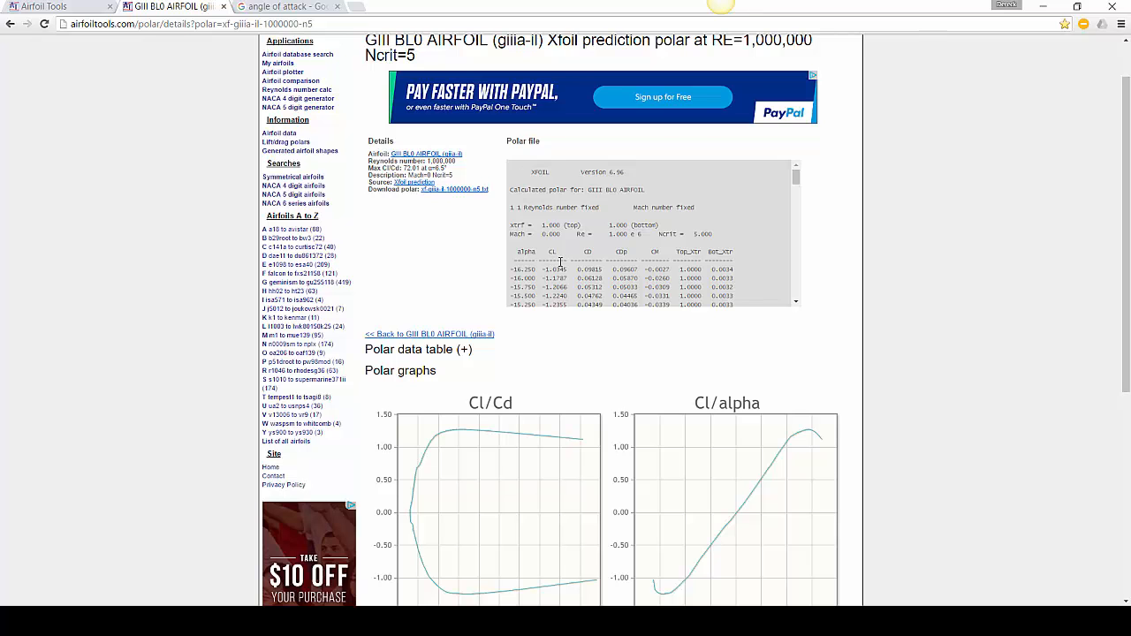
pyautogui.scroll(-1, 545, 254)
pyautogui.scroll(-5, 545, 255)
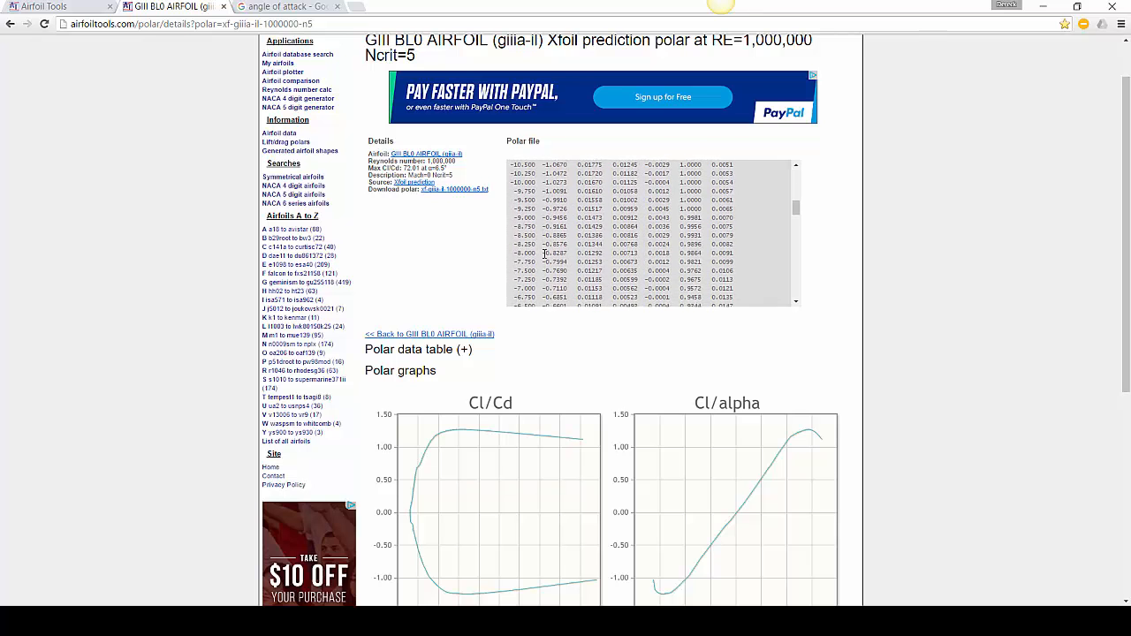
pyautogui.scroll(-4, 545, 255)
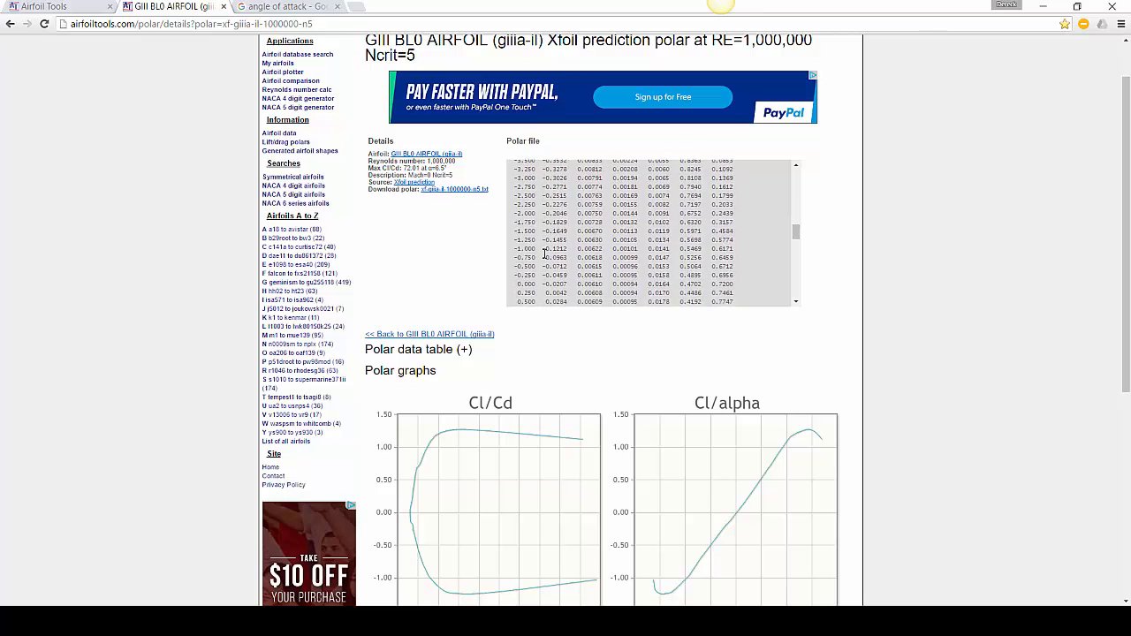
pyautogui.scroll(-1, 545, 255)
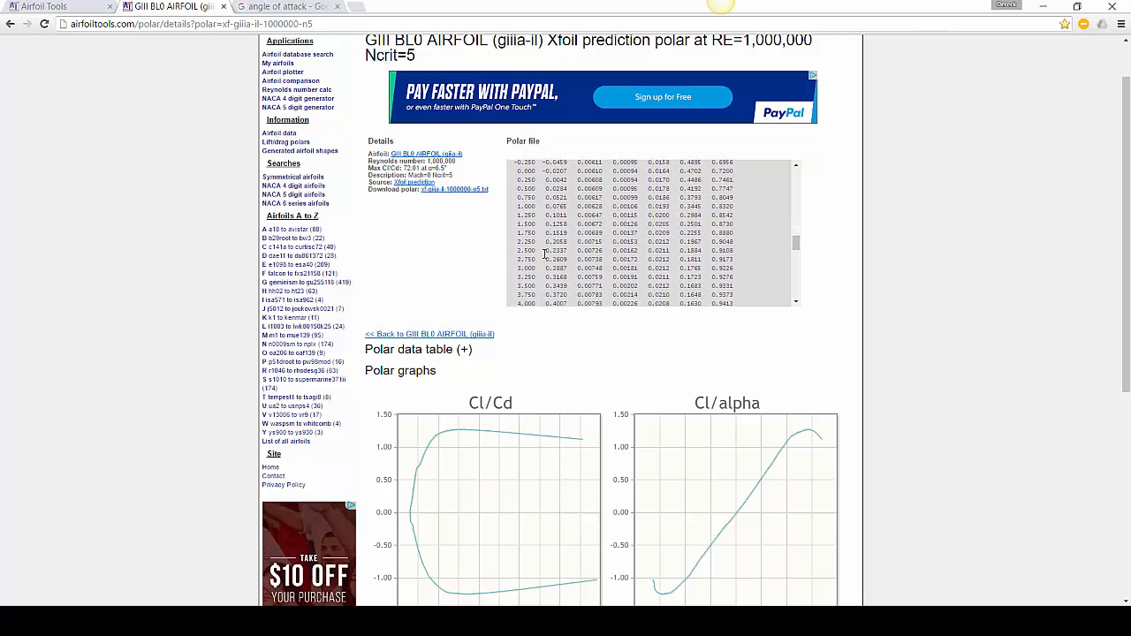
pyautogui.scroll(1, 546, 257)
pyautogui.scroll(1, 546, 256)
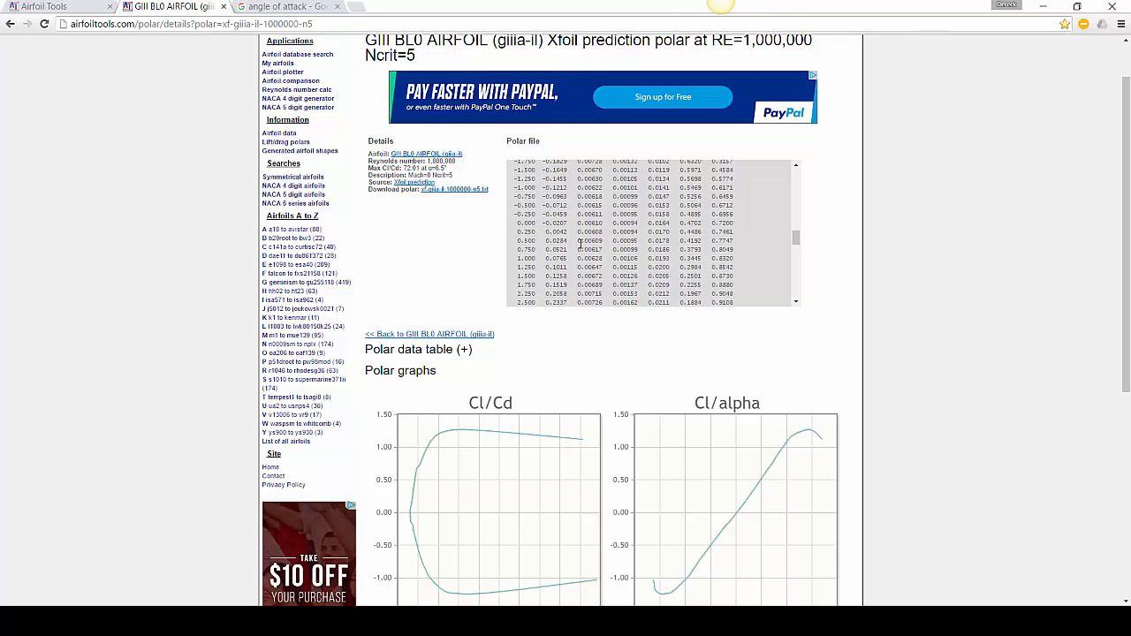
pyautogui.scroll(-2, 975, 377)
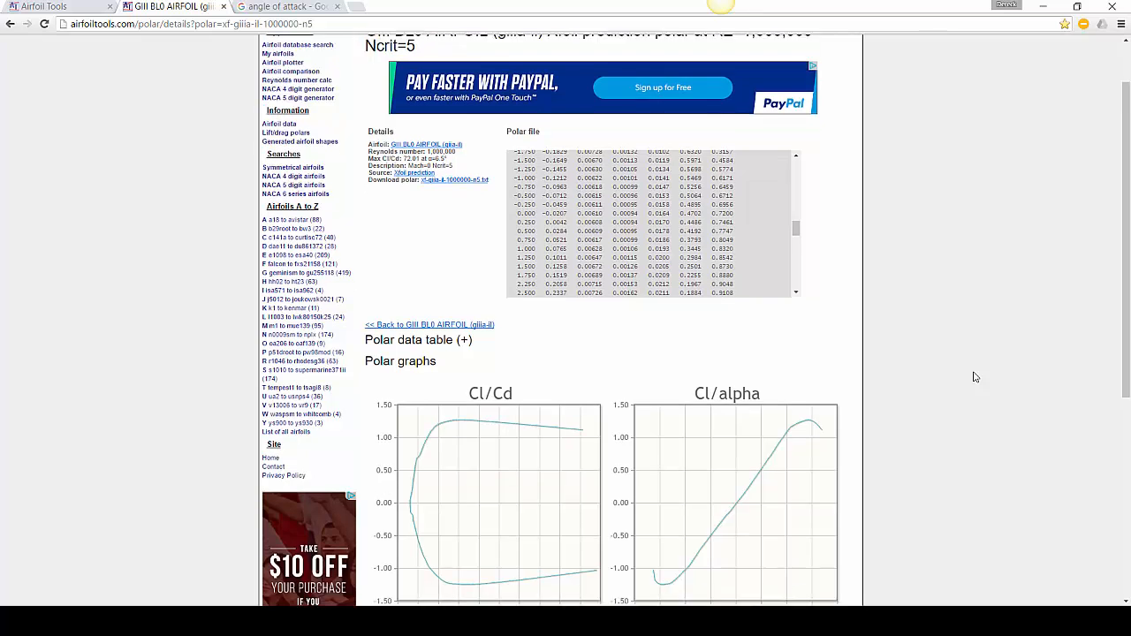
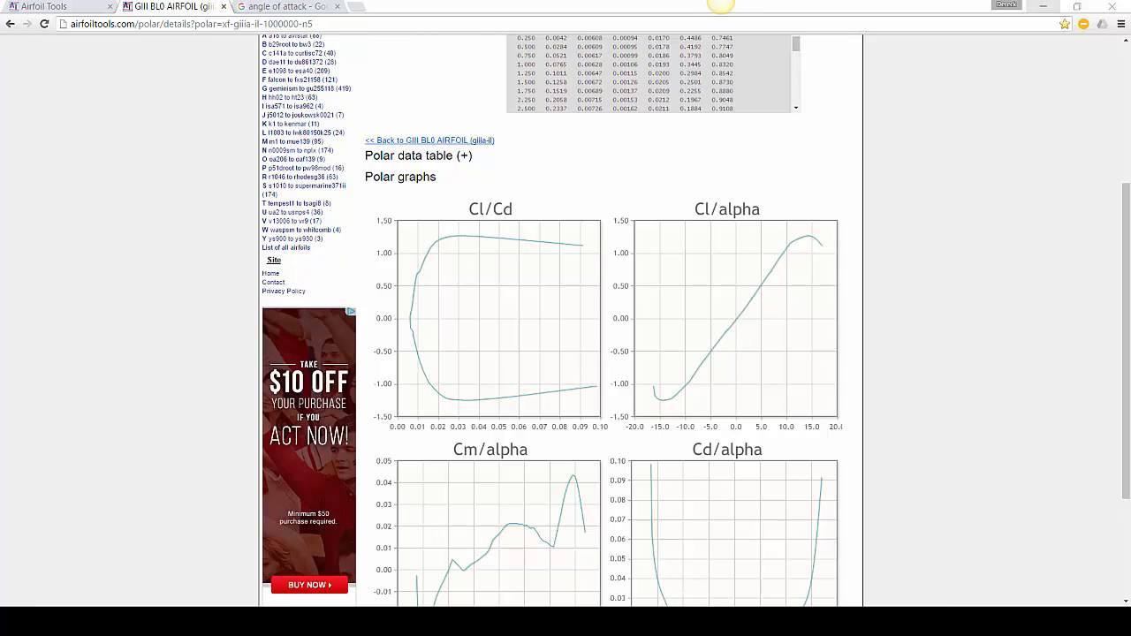
# Switch to Bamboo Paper and clear the angle-of-attack sketch from the page
pyautogui.click(566, 622)
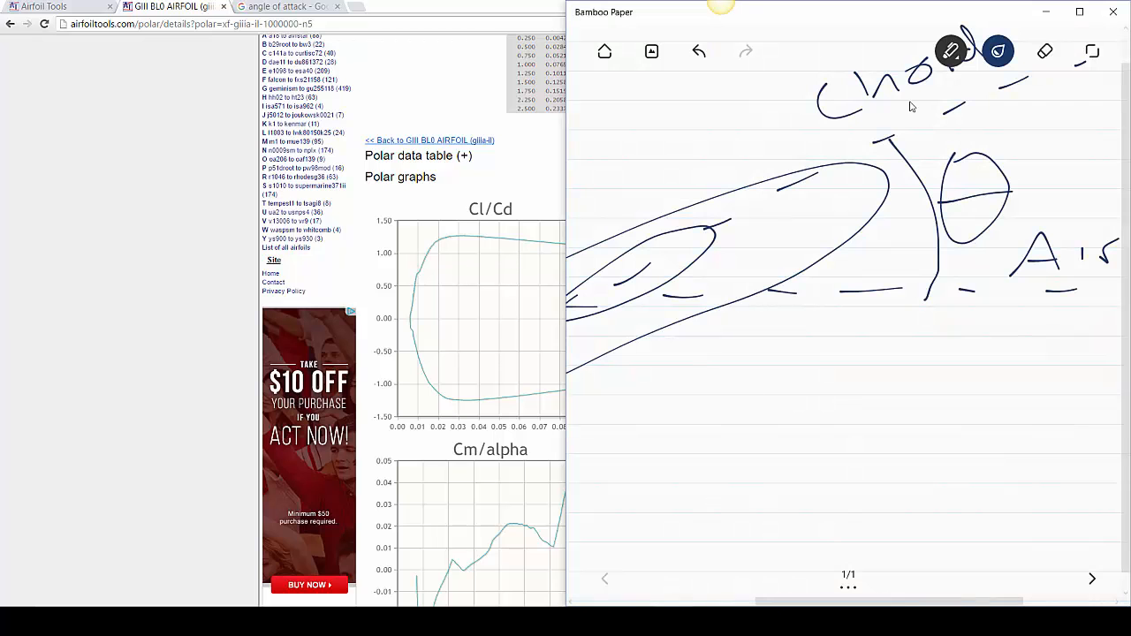
pyautogui.click(1044, 53)
pyautogui.click(1045, 52)
pyautogui.click(1043, 102)
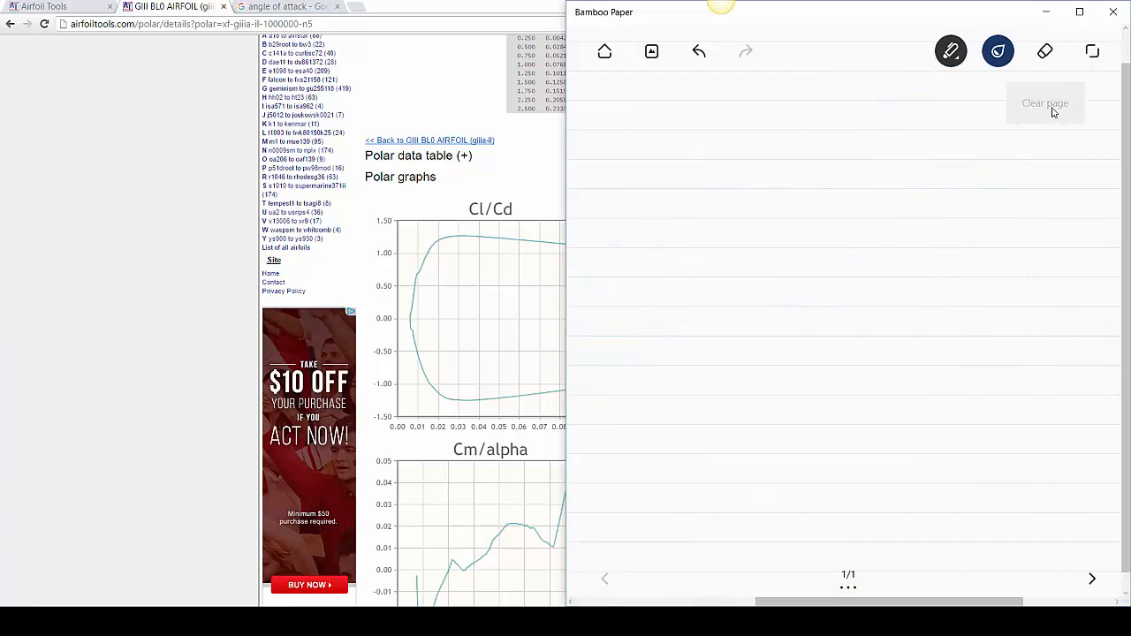
# Handwrite the lift coefficient equation C_L = a(α − α_L=0) on the blank page
pyautogui.moveTo(648, 191)
pyautogui.mouseDown()
pyautogui.moveTo(620, 220)
pyautogui.moveTo(690, 257)
pyautogui.mouseUp()
pyautogui.moveTo(696, 213); pyautogui.dragTo(722, 212)
pyautogui.moveTo(697, 230); pyautogui.dragTo(727, 232)
pyautogui.moveTo(791, 217); pyautogui.dragTo(800, 252)
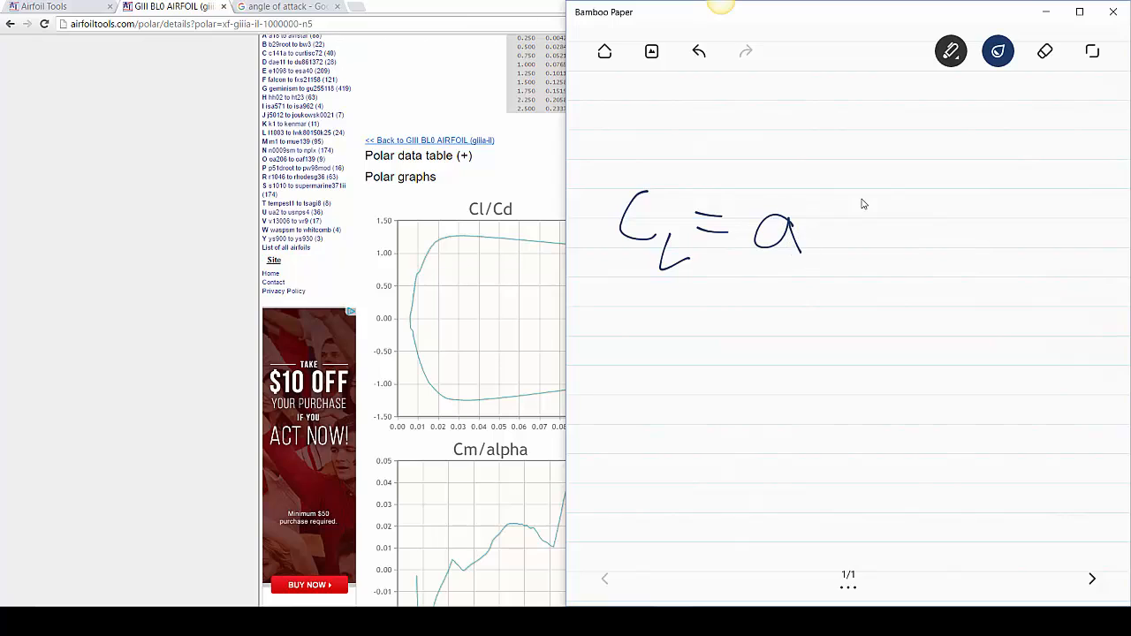
pyautogui.moveTo(840, 161)
pyautogui.mouseDown()
pyautogui.moveTo(827, 190)
pyautogui.moveTo(839, 304)
pyautogui.mouseUp()
pyautogui.moveTo(874, 205)
pyautogui.mouseDown()
pyautogui.moveTo(844, 231)
pyautogui.moveTo(895, 262)
pyautogui.moveTo(920, 231)
pyautogui.moveTo(954, 229)
pyautogui.moveTo(1033, 285)
pyautogui.moveTo(1055, 270)
pyautogui.mouseUp()
pyautogui.moveTo(1036, 281); pyautogui.dragTo(1073, 267)
pyautogui.moveTo(1076, 148)
pyautogui.mouseDown()
pyautogui.moveTo(1105, 226)
pyautogui.moveTo(1094, 311)
pyautogui.mouseUp()
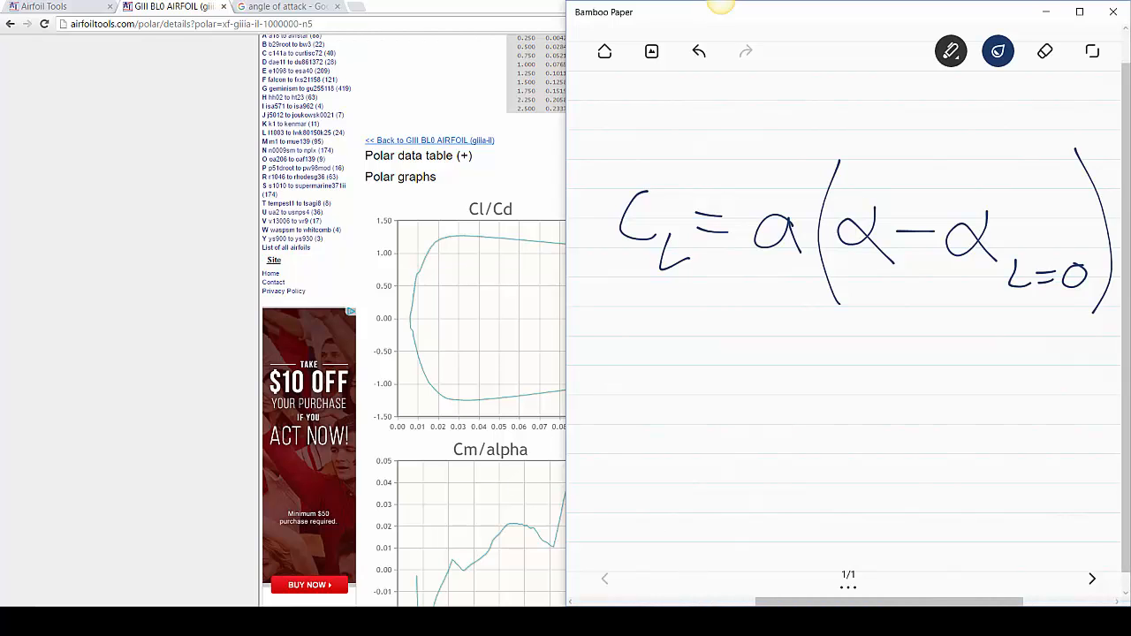
# Switch to Excel, select the CL_max cell B24, and open the Takeoff, Climb and Ceiling sheet
pyautogui.hotkey('alt', 'Tab')
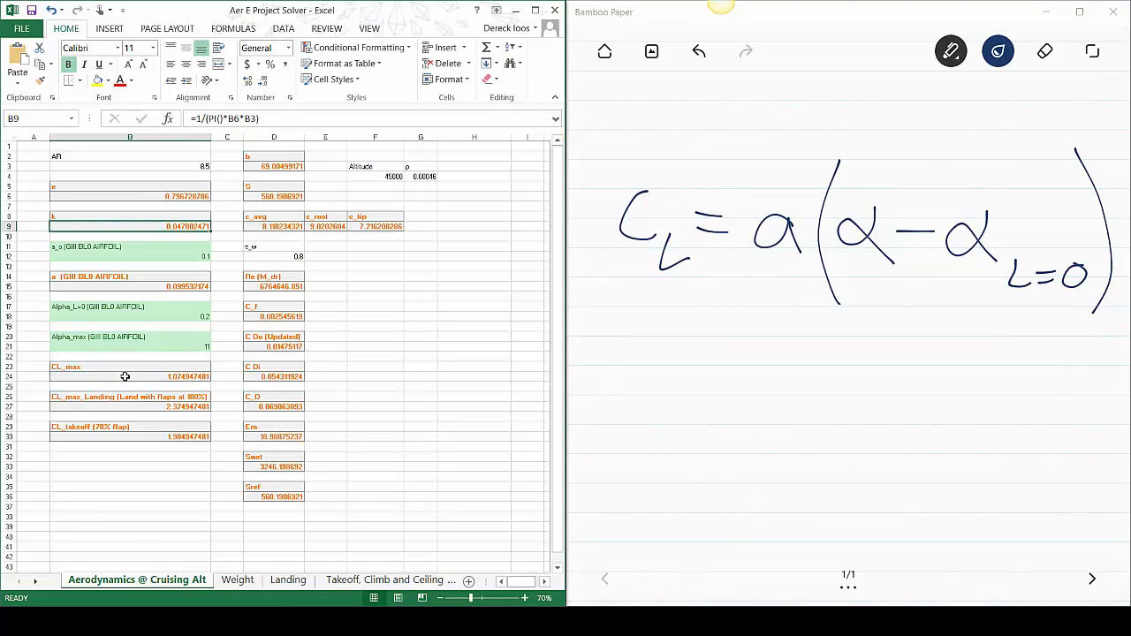
pyautogui.click(124, 377)
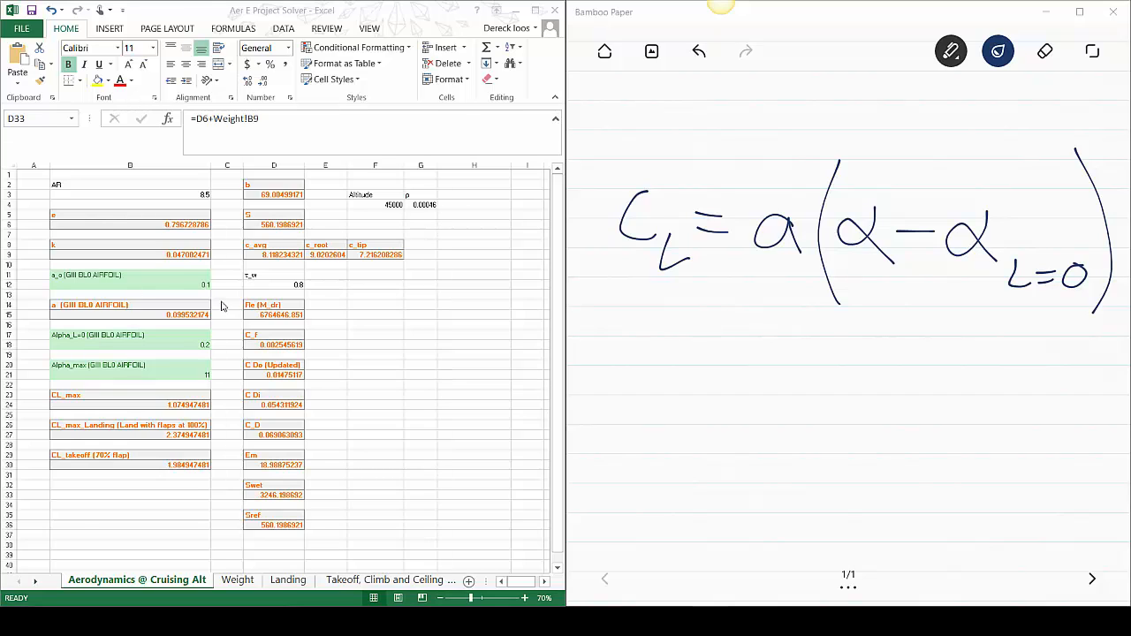
pyautogui.click(358, 582)
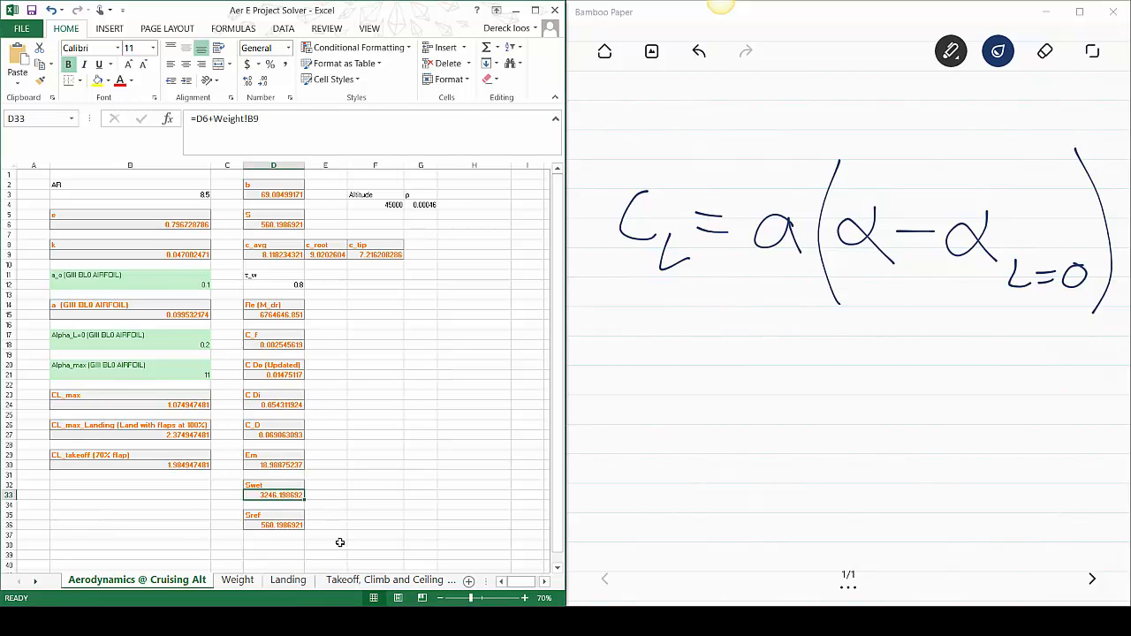
pyautogui.click(347, 582)
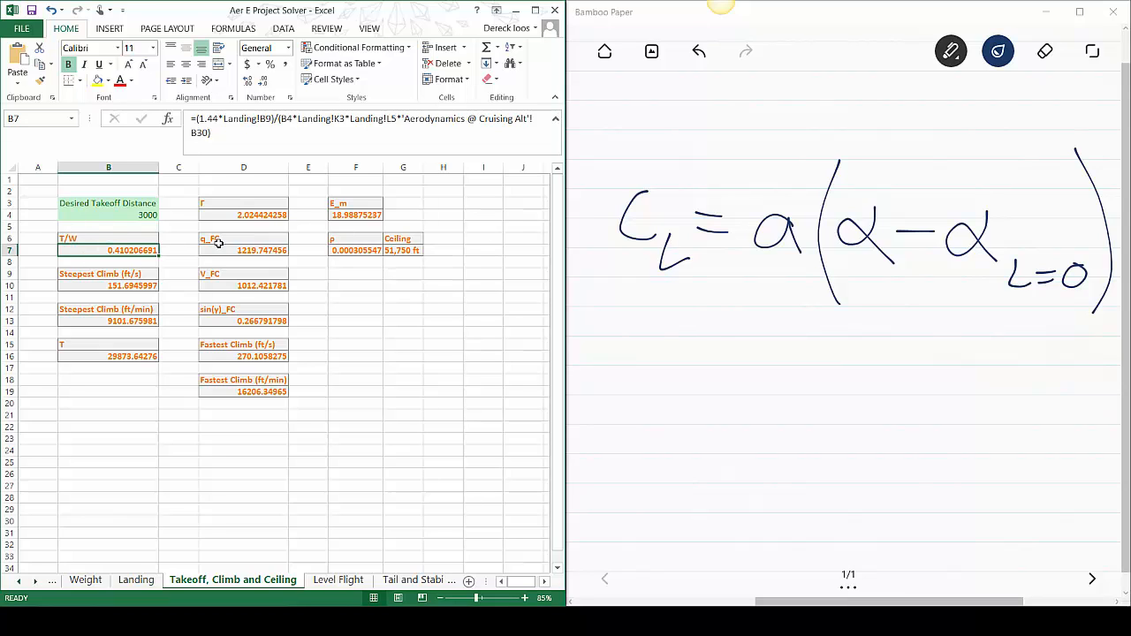
# Clear the handwritten C_L equation from the Bamboo Paper page
pyautogui.click(1043, 55)
pyautogui.click(1044, 51)
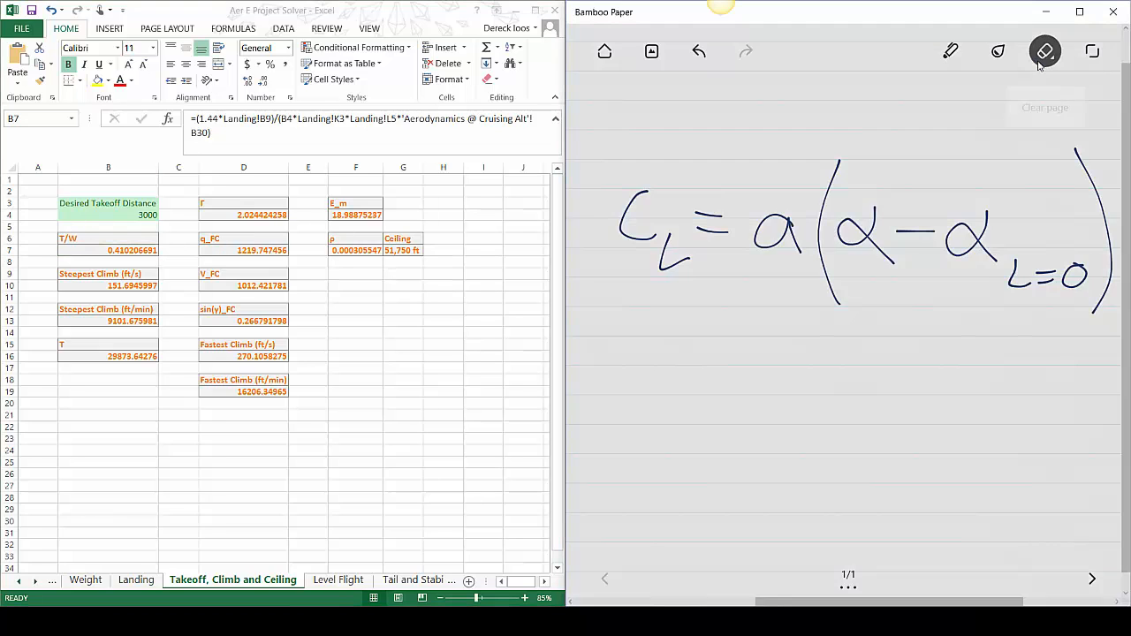
pyautogui.click(1046, 103)
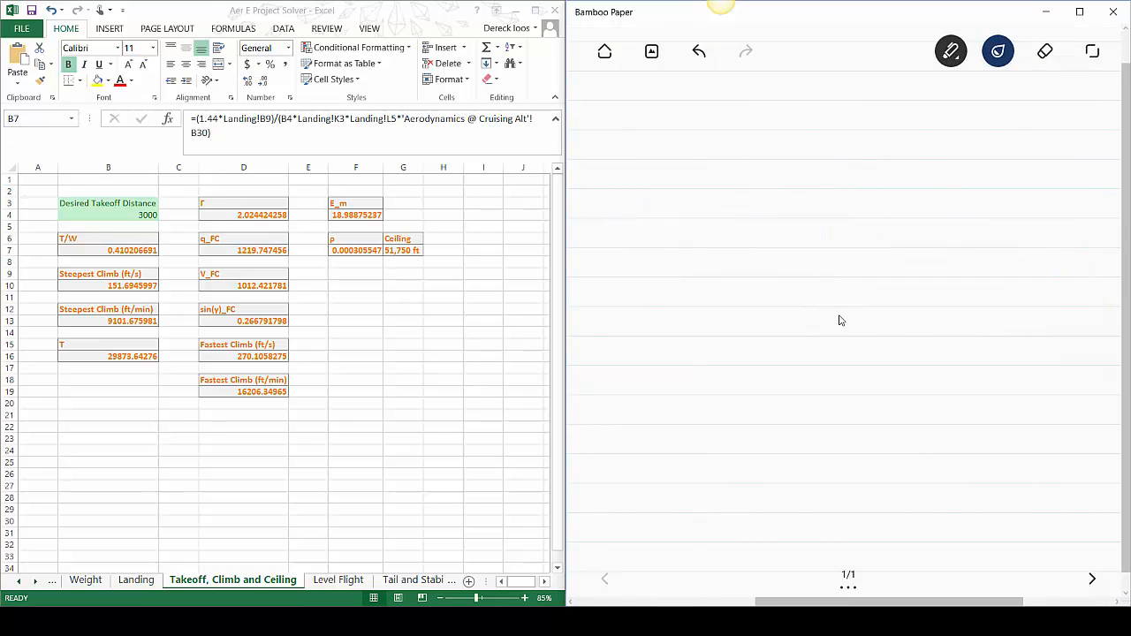
# Handwrite the takeoff distance equation's first part, d = 1.44(W/S), with a fraction bar underneath it
pyautogui.moveTo(614, 266)
pyautogui.mouseDown()
pyautogui.moveTo(622, 298)
pyautogui.moveTo(652, 262)
pyautogui.moveTo(653, 272)
pyautogui.mouseUp()
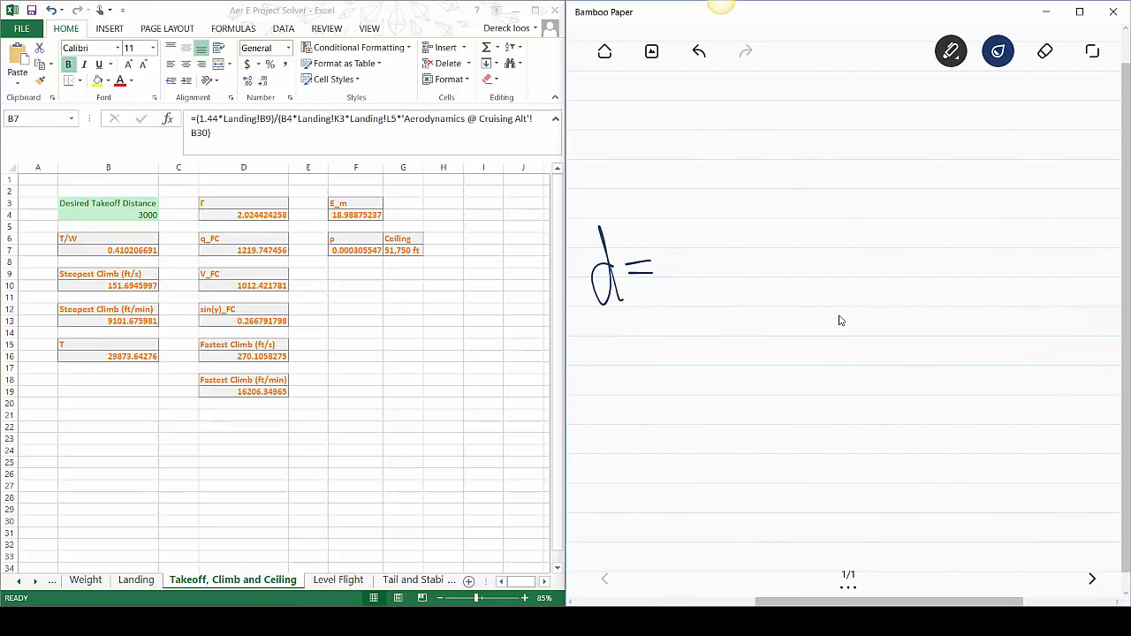
pyautogui.moveTo(683, 208)
pyautogui.mouseDown()
pyautogui.moveTo(687, 258)
pyautogui.moveTo(707, 254)
pyautogui.mouseUp()
pyautogui.moveTo(738, 209)
pyautogui.mouseDown()
pyautogui.moveTo(728, 233)
pyautogui.moveTo(760, 231)
pyautogui.mouseUp()
pyautogui.moveTo(758, 209); pyautogui.dragTo(753, 249)
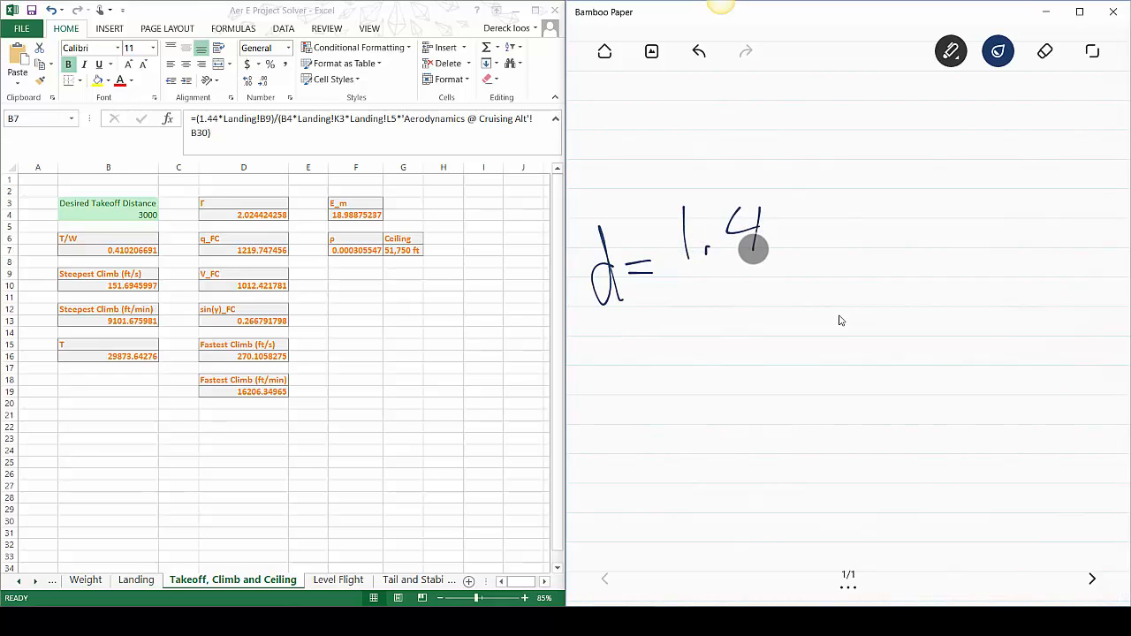
pyautogui.moveTo(793, 205); pyautogui.dragTo(806, 250)
pyautogui.moveTo(872, 157); pyautogui.dragTo(858, 284)
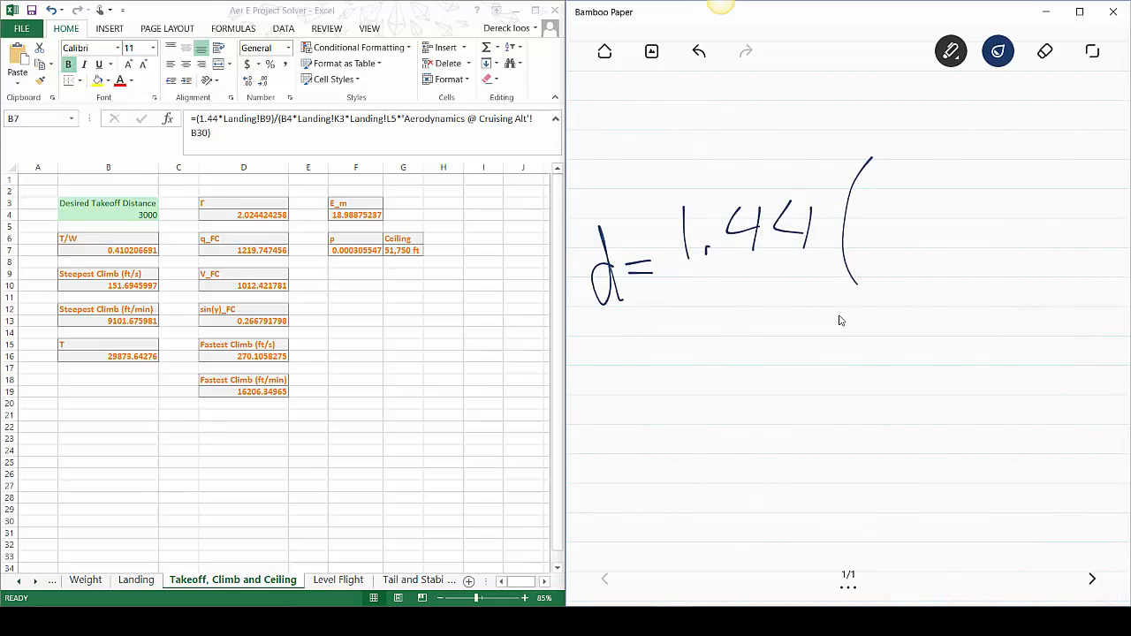
pyautogui.moveTo(876, 181); pyautogui.dragTo(927, 184)
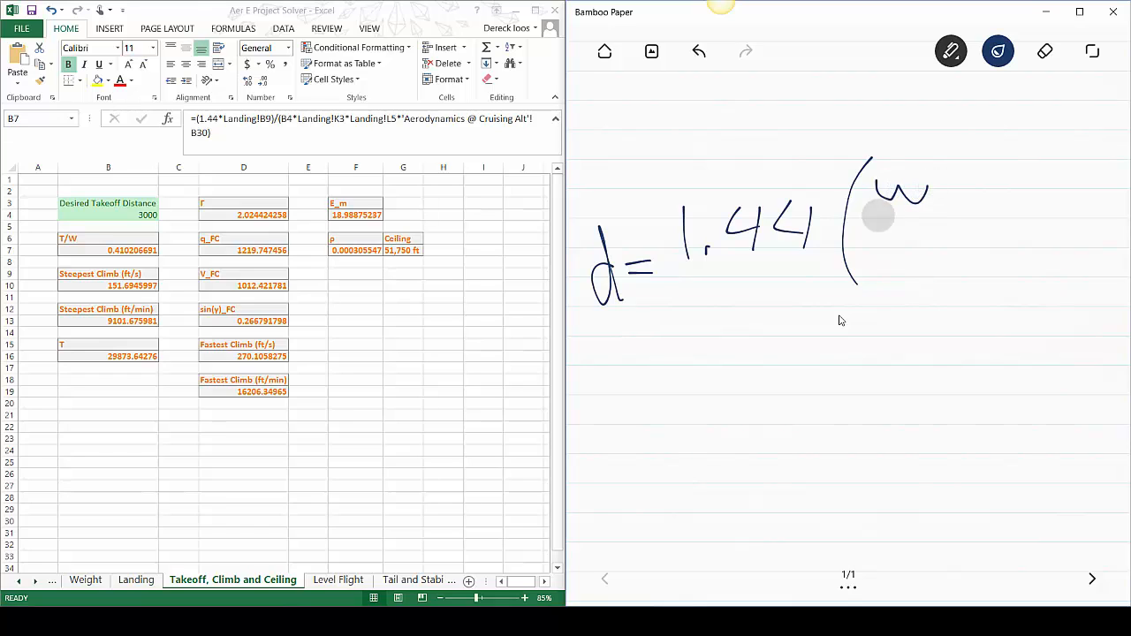
pyautogui.moveTo(873, 213)
pyautogui.mouseDown()
pyautogui.moveTo(925, 212)
pyautogui.moveTo(881, 264)
pyautogui.mouseUp()
pyautogui.moveTo(930, 148); pyautogui.dragTo(949, 275)
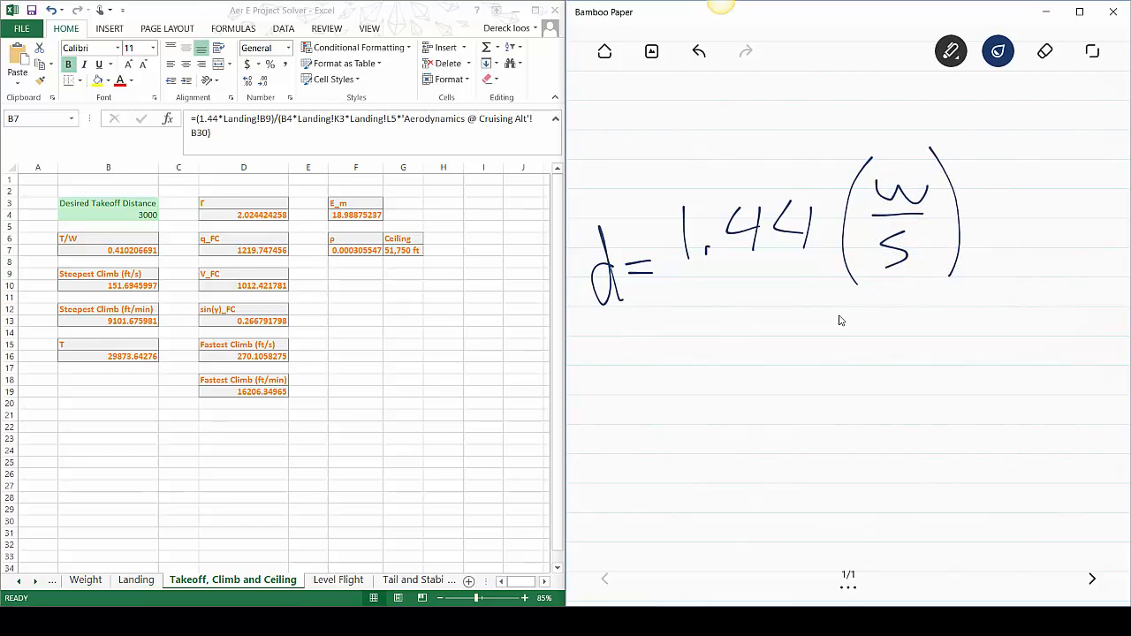
pyautogui.moveTo(652, 322); pyautogui.dragTo(1019, 312)
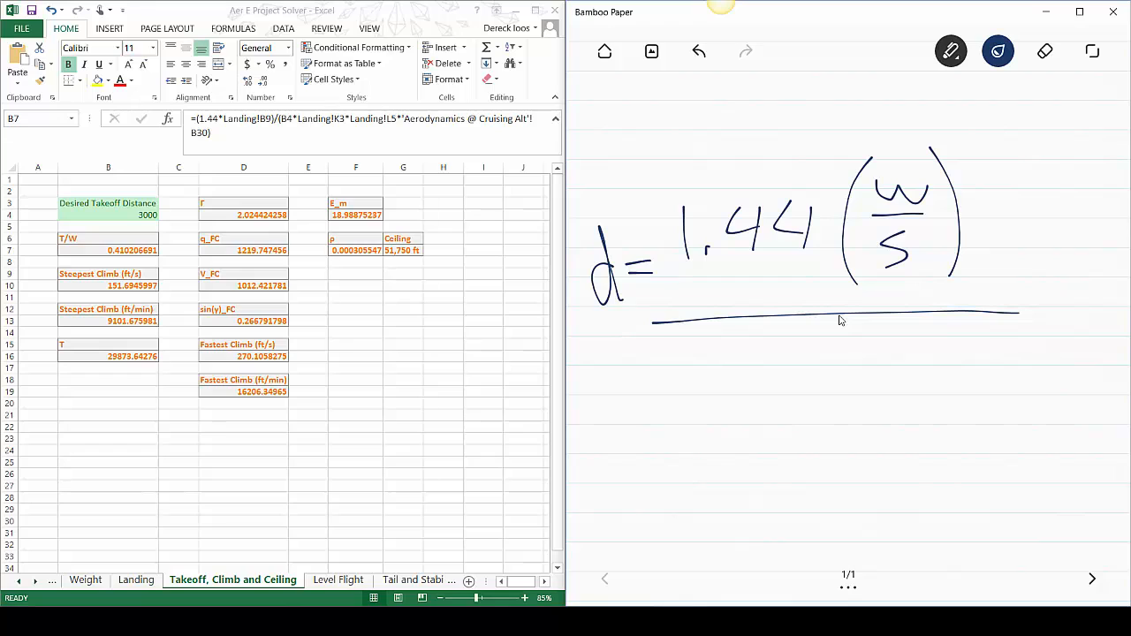
# Handwrite the denominator ρ g C_L max TO (T/W) below the fraction bar, redoing the miswritten g
pyautogui.moveTo(611, 421)
pyautogui.mouseDown()
pyautogui.moveTo(682, 364)
pyautogui.moveTo(656, 372)
pyautogui.mouseUp()
pyautogui.moveTo(720, 358)
pyautogui.mouseDown()
pyautogui.moveTo(752, 346)
pyautogui.moveTo(717, 399)
pyautogui.mouseUp()
pyautogui.click(699, 51)
pyautogui.click(699, 52)
pyautogui.moveTo(736, 354)
pyautogui.mouseDown()
pyautogui.moveTo(715, 356)
pyautogui.moveTo(745, 397)
pyautogui.moveTo(702, 432)
pyautogui.mouseUp()
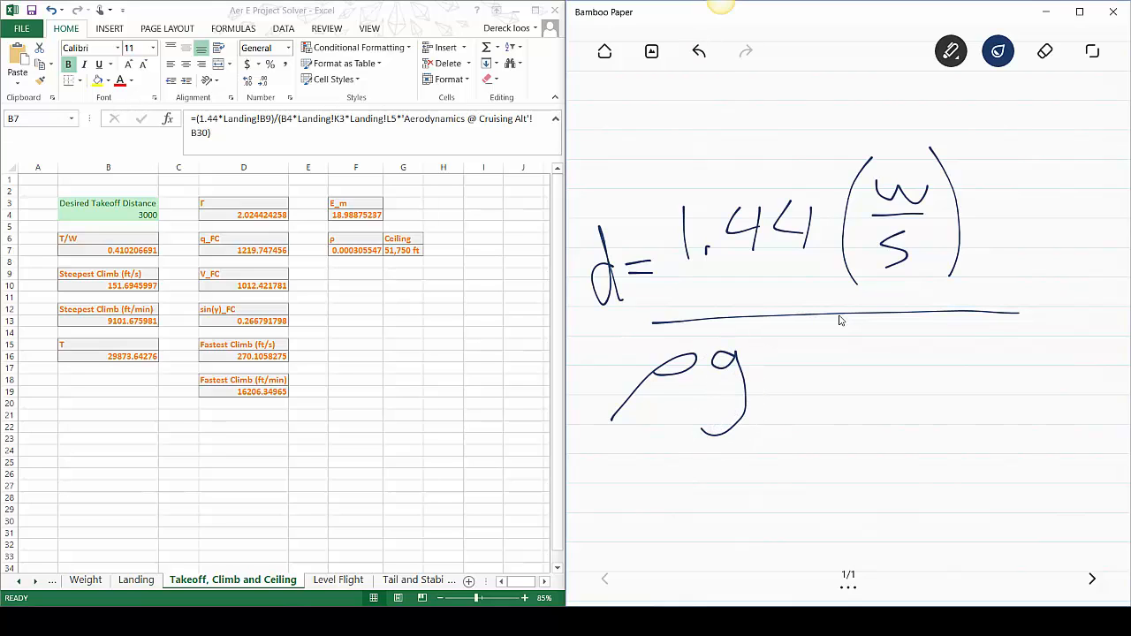
pyautogui.moveTo(793, 337); pyautogui.dragTo(811, 385)
pyautogui.moveTo(818, 382)
pyautogui.mouseDown()
pyautogui.moveTo(818, 397)
pyautogui.moveTo(846, 402)
pyautogui.moveTo(850, 426)
pyautogui.moveTo(997, 406)
pyautogui.mouseUp()
pyautogui.moveTo(982, 408)
pyautogui.mouseDown()
pyautogui.moveTo(981, 432)
pyautogui.moveTo(994, 408)
pyautogui.mouseUp()
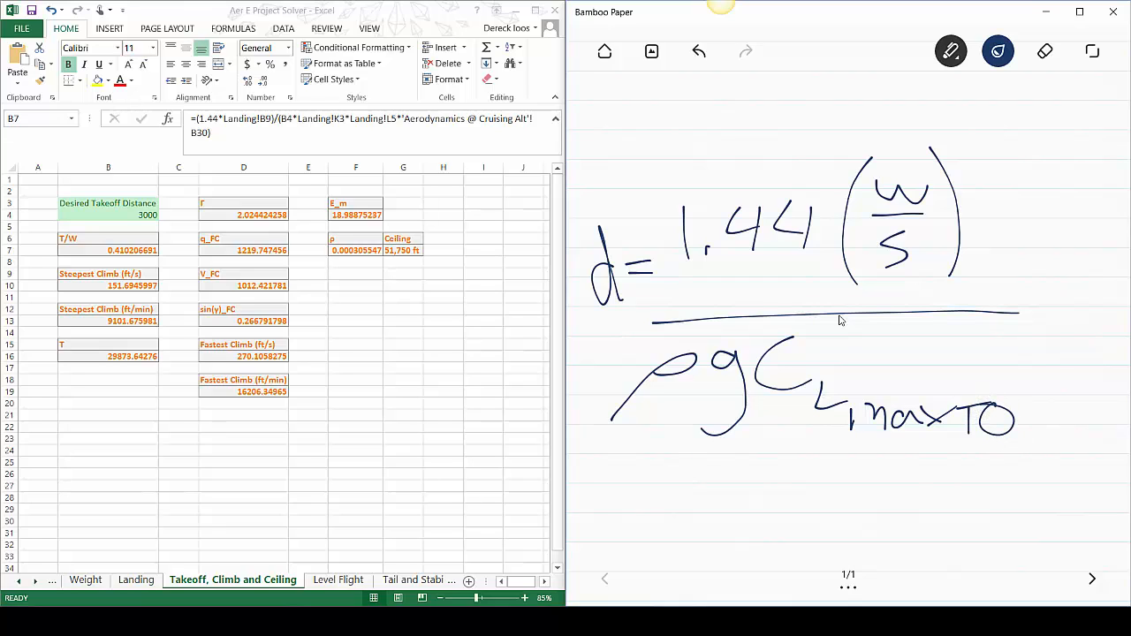
pyautogui.moveTo(1055, 320)
pyautogui.mouseDown()
pyautogui.moveTo(1043, 366)
pyautogui.moveTo(1066, 430)
pyautogui.mouseUp()
pyautogui.moveTo(1076, 338)
pyautogui.mouseDown()
pyautogui.moveTo(1104, 335)
pyautogui.moveTo(1089, 360)
pyautogui.moveTo(1110, 357)
pyautogui.moveTo(1105, 389)
pyautogui.mouseUp()
pyautogui.moveTo(1085, 289)
pyautogui.mouseDown()
pyautogui.moveTo(1112, 342)
pyautogui.moveTo(1096, 440)
pyautogui.mouseUp()
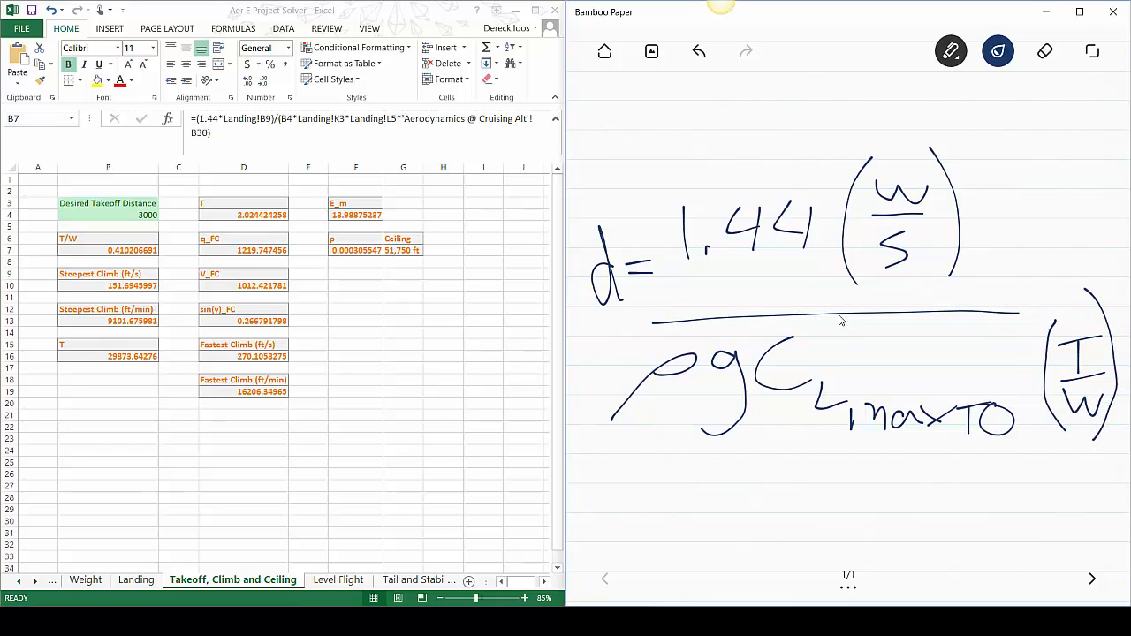
# Rearrange the handwritten equation for T/W by erasing d and (T/W) and rewriting them in each other's place
pyautogui.click(1046, 51)
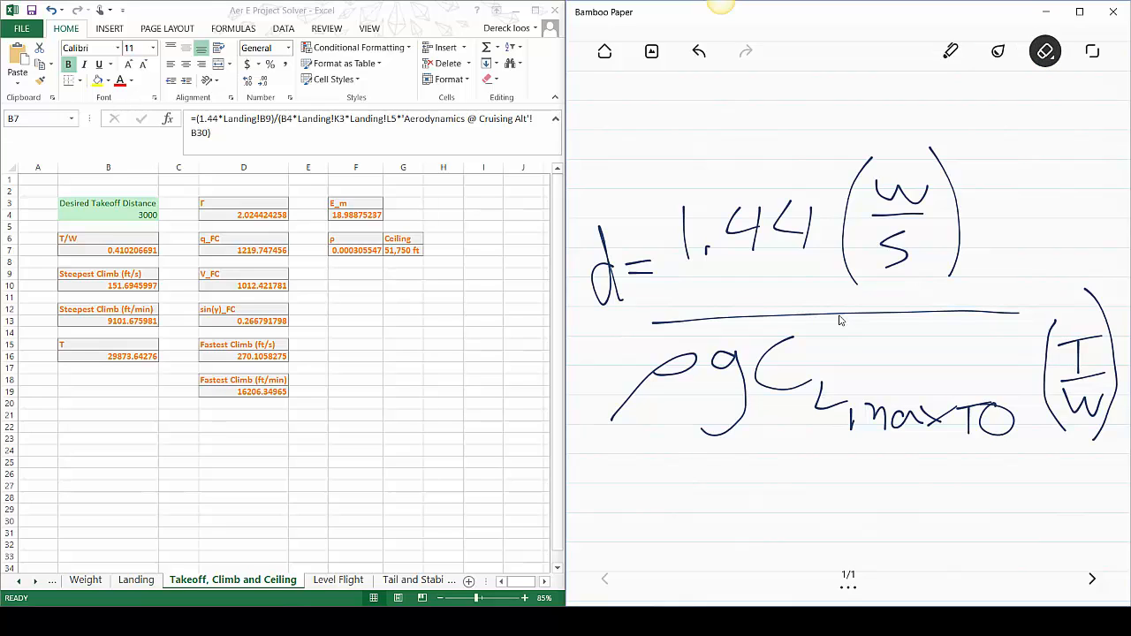
pyautogui.moveTo(1043, 341)
pyautogui.mouseDown()
pyautogui.moveTo(1090, 291)
pyautogui.moveTo(1066, 380)
pyautogui.moveTo(1077, 411)
pyautogui.moveTo(1112, 398)
pyautogui.moveTo(1045, 386)
pyautogui.moveTo(1114, 383)
pyautogui.moveTo(1119, 353)
pyautogui.mouseUp()
pyautogui.moveTo(601, 256)
pyautogui.mouseDown()
pyautogui.moveTo(607, 221)
pyautogui.moveTo(618, 296)
pyautogui.mouseUp()
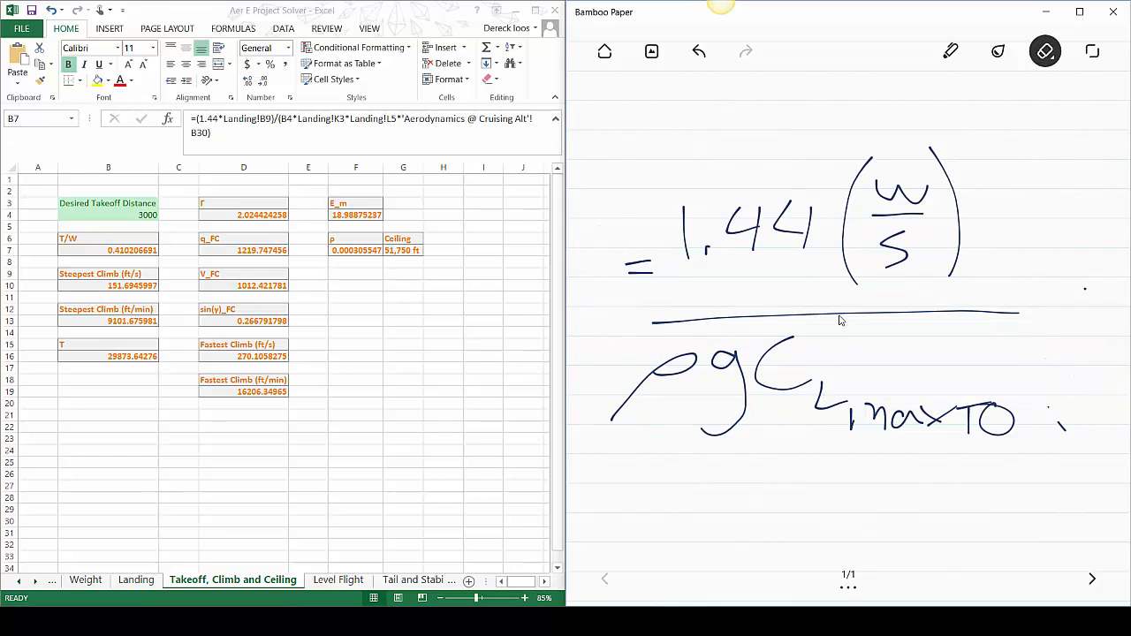
pyautogui.click(951, 51)
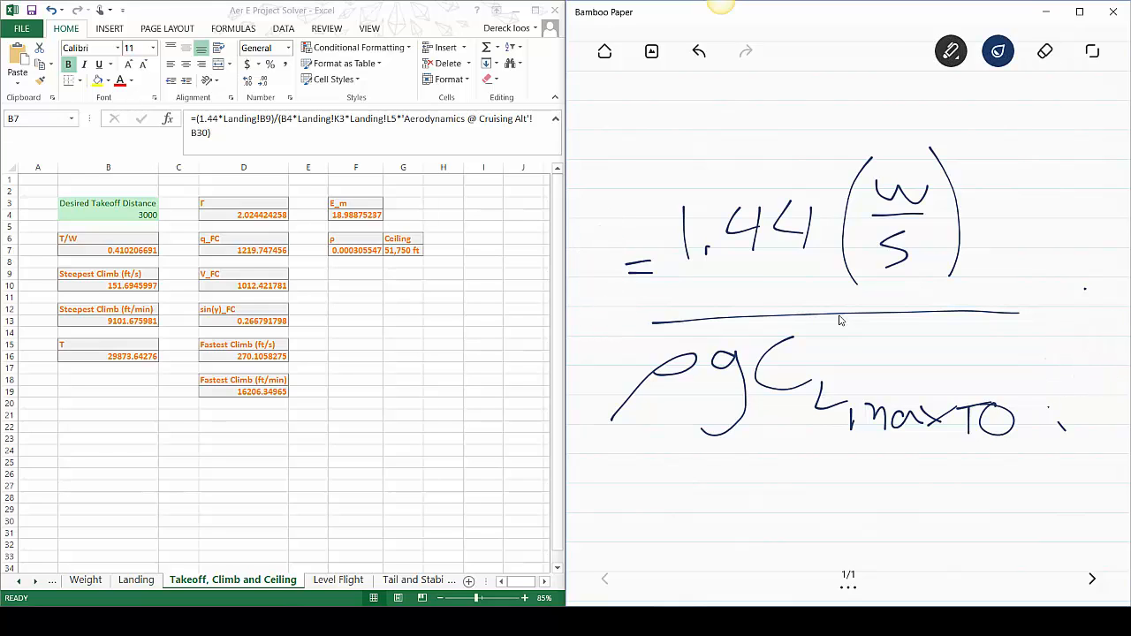
pyautogui.moveTo(598, 227)
pyautogui.mouseDown()
pyautogui.moveTo(592, 268)
pyautogui.moveTo(629, 228)
pyautogui.mouseUp()
pyautogui.moveTo(573, 294)
pyautogui.mouseDown()
pyautogui.moveTo(622, 289)
pyautogui.moveTo(586, 328)
pyautogui.moveTo(613, 307)
pyautogui.mouseUp()
pyautogui.moveTo(1036, 323)
pyautogui.mouseDown()
pyautogui.moveTo(1030, 400)
pyautogui.moveTo(1059, 391)
pyautogui.mouseUp()
pyautogui.moveTo(1062, 322); pyautogui.dragTo(1072, 427)
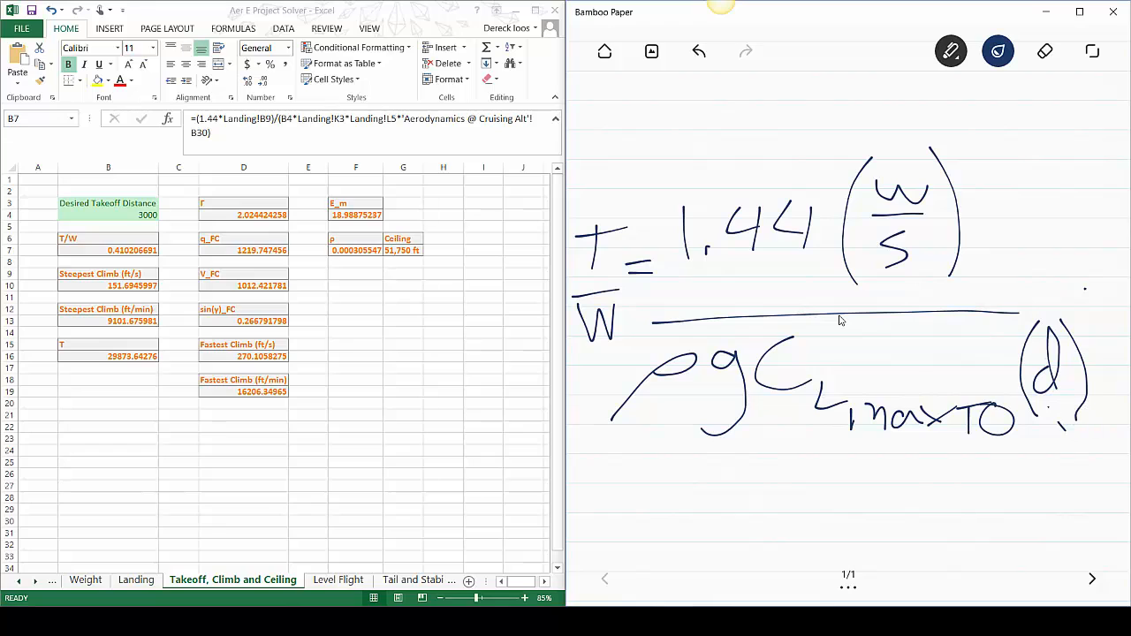
# In Excel, trace the T/W formula in B7 to its inputs on the Landing and Aerodynamics @ Cruising Alt sheets
pyautogui.click(137, 253)
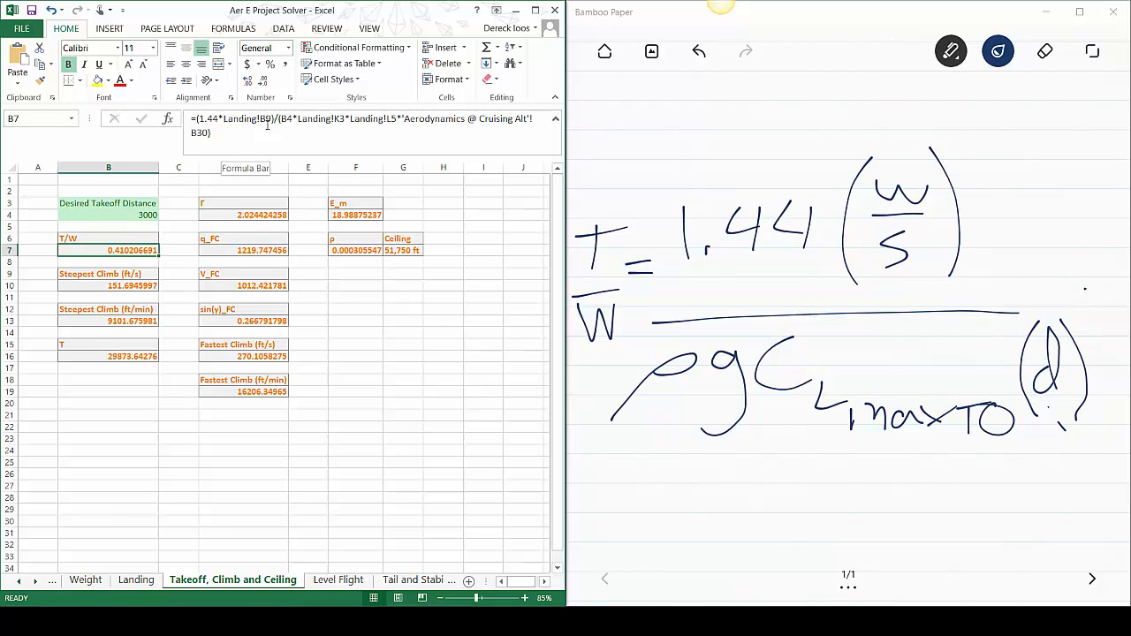
pyautogui.click(136, 580)
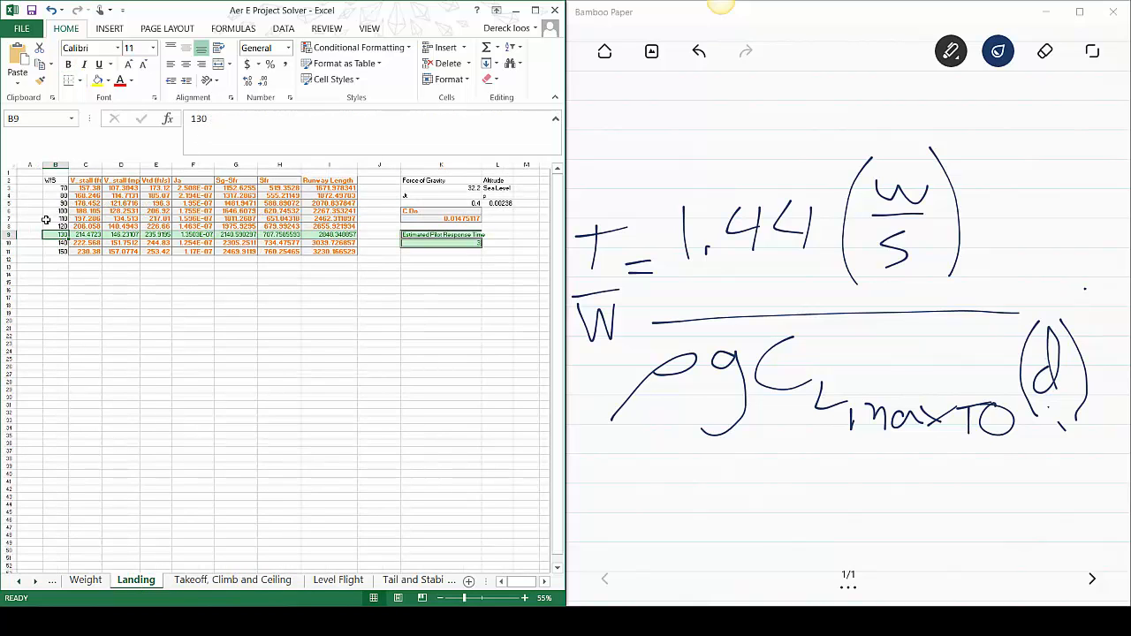
pyautogui.click(272, 579)
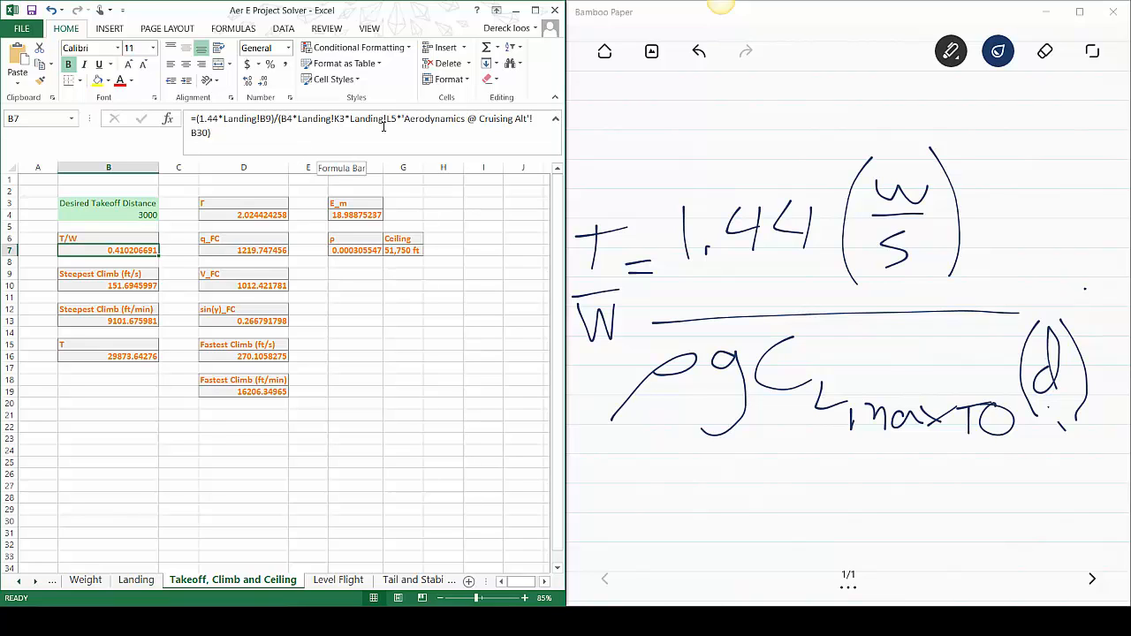
pyautogui.click(152, 584)
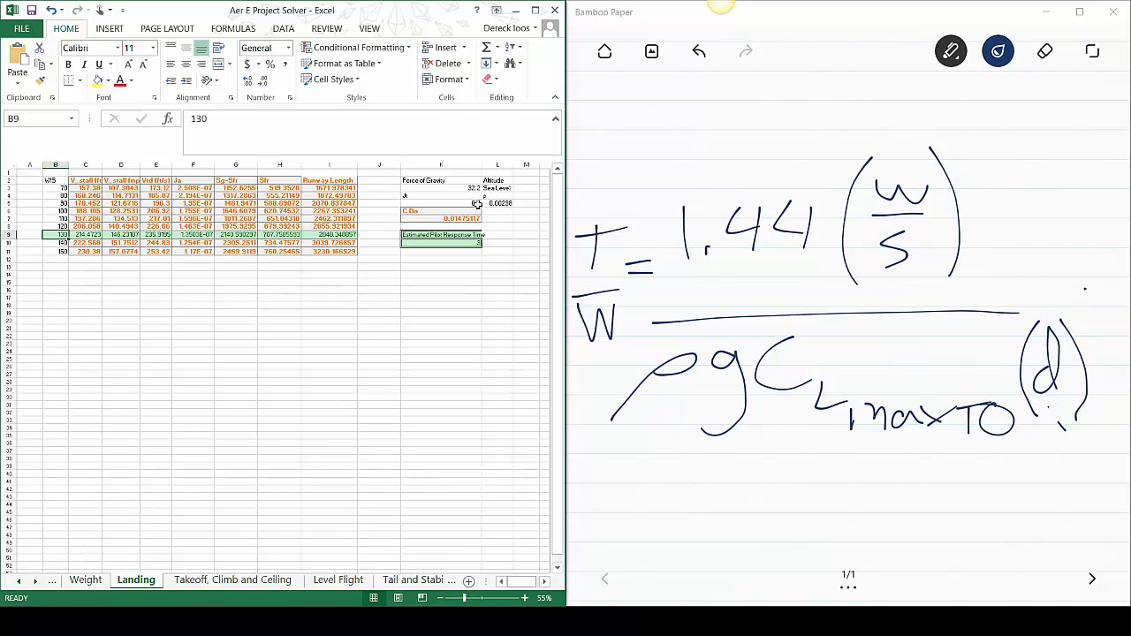
pyautogui.click(226, 587)
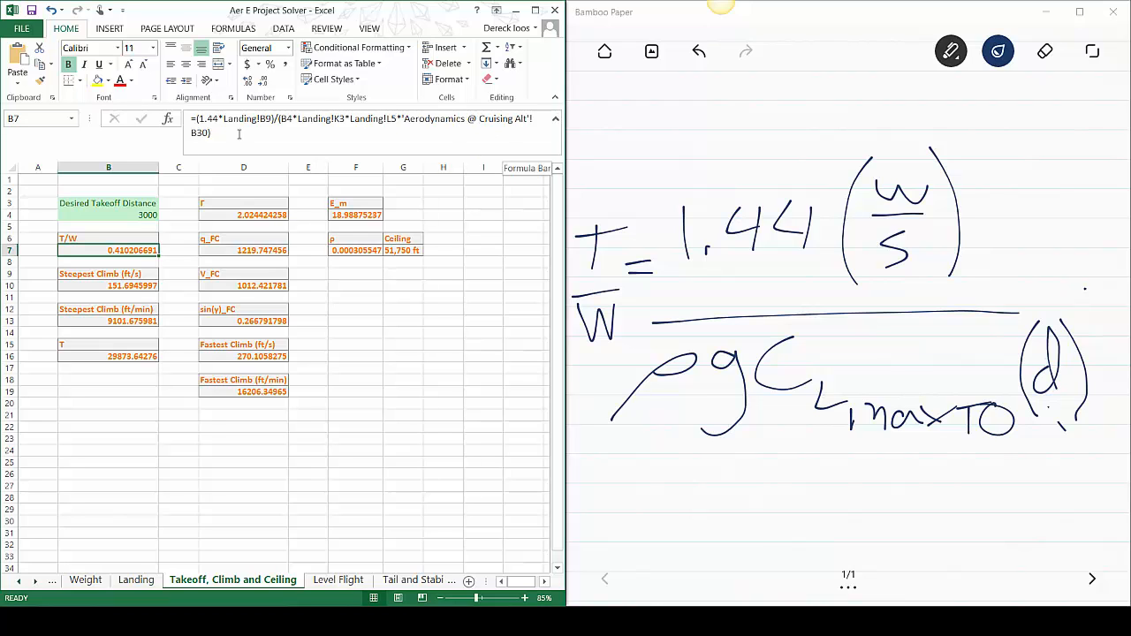
pyautogui.click(54, 587)
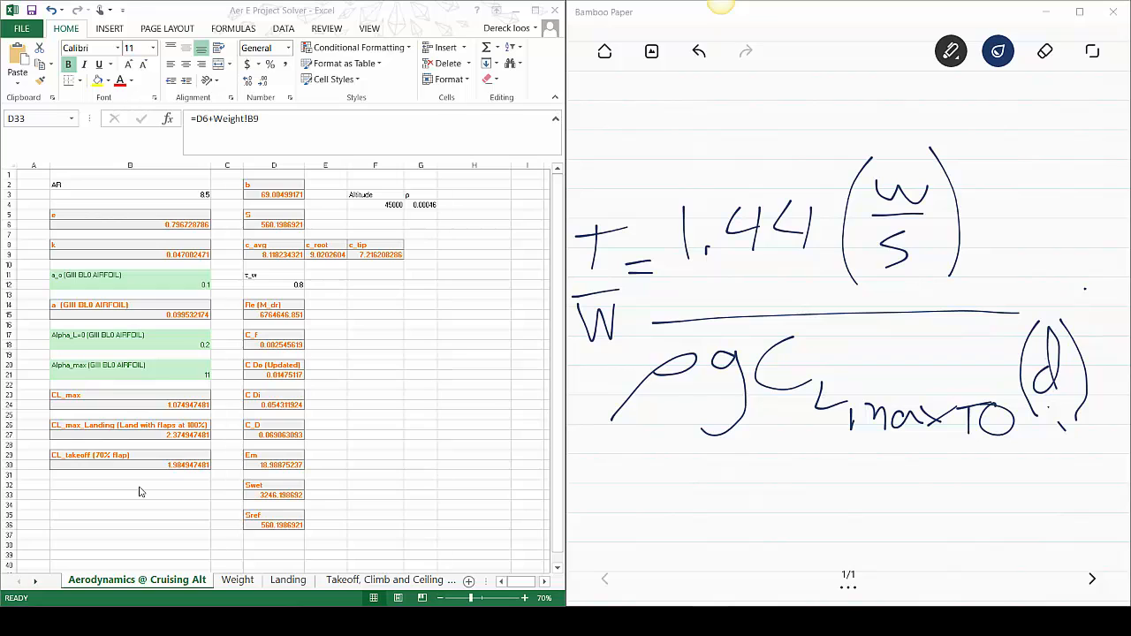
pyautogui.click(366, 588)
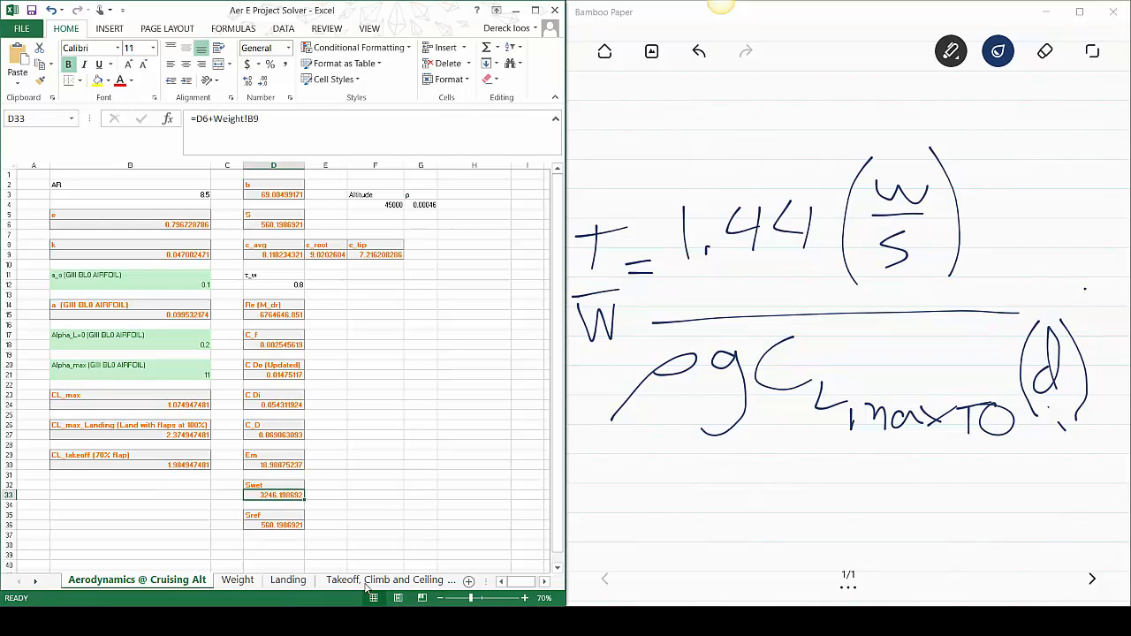
pyautogui.click(389, 581)
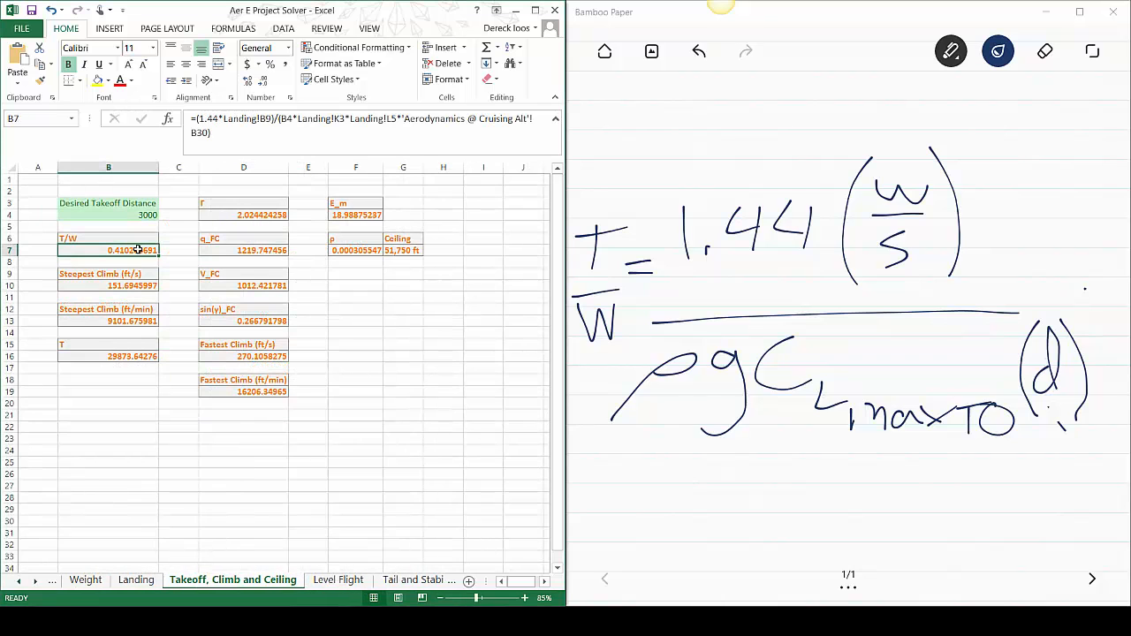
# Examine the thrust formula in B16 of the takeoff sheet and the Total Weight on the Weight sheet it uses
pyautogui.click(86, 580)
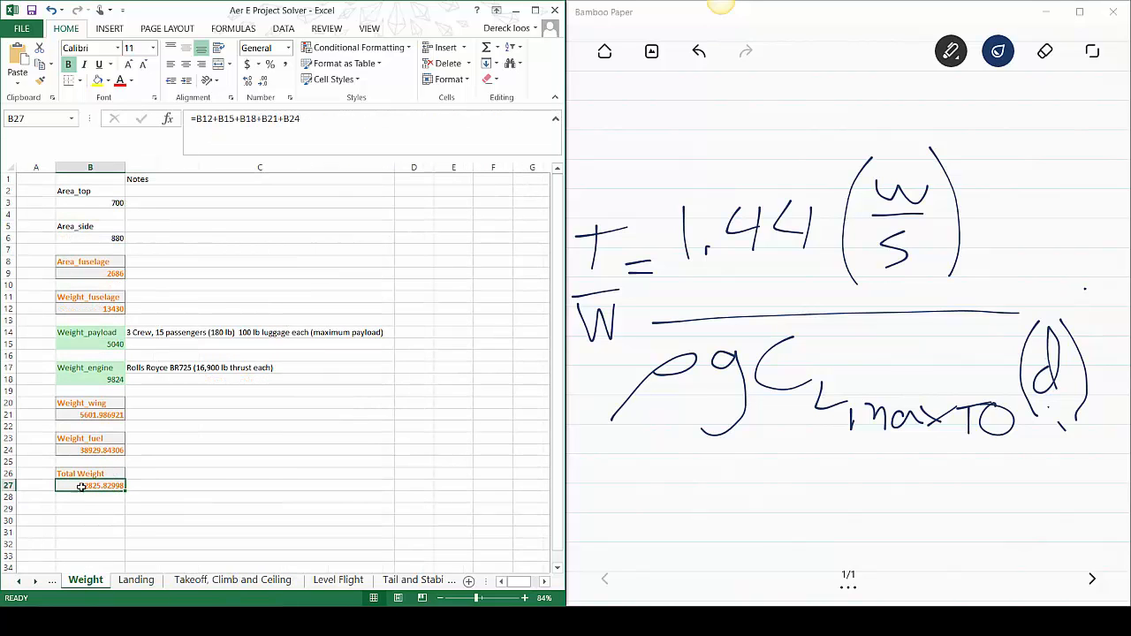
pyautogui.click(240, 580)
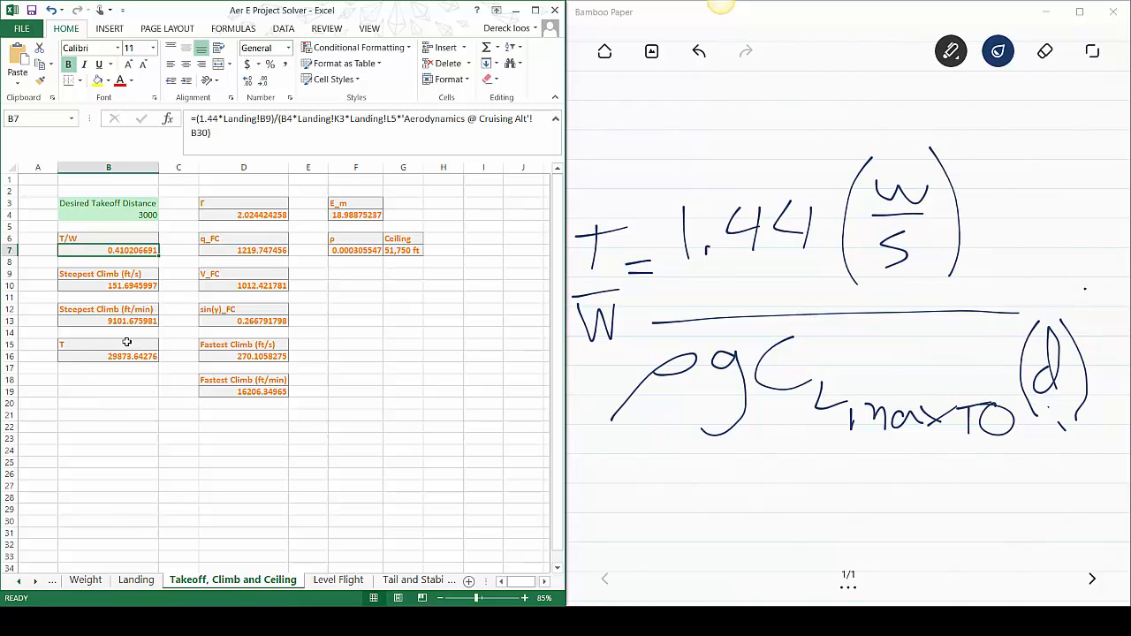
pyautogui.click(127, 354)
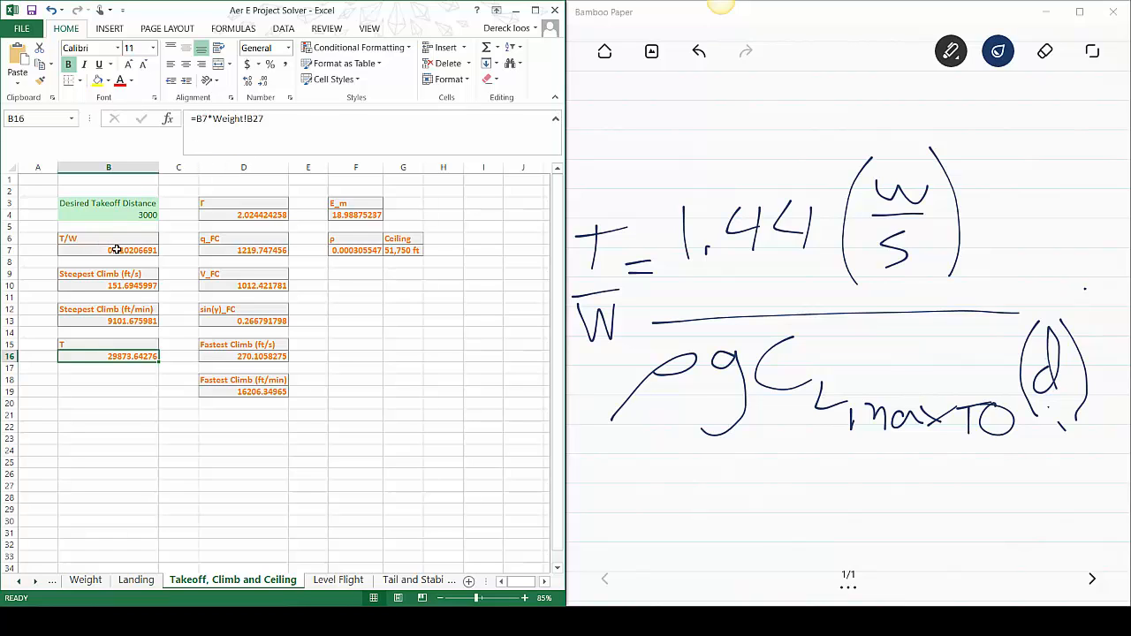
pyautogui.click(87, 581)
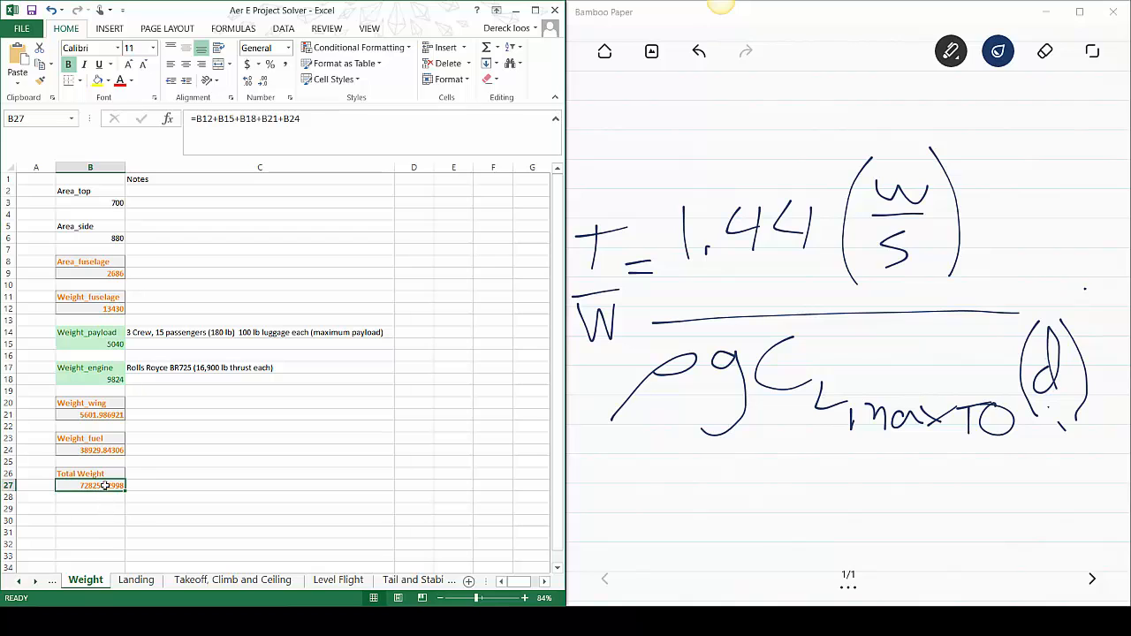
pyautogui.click(218, 580)
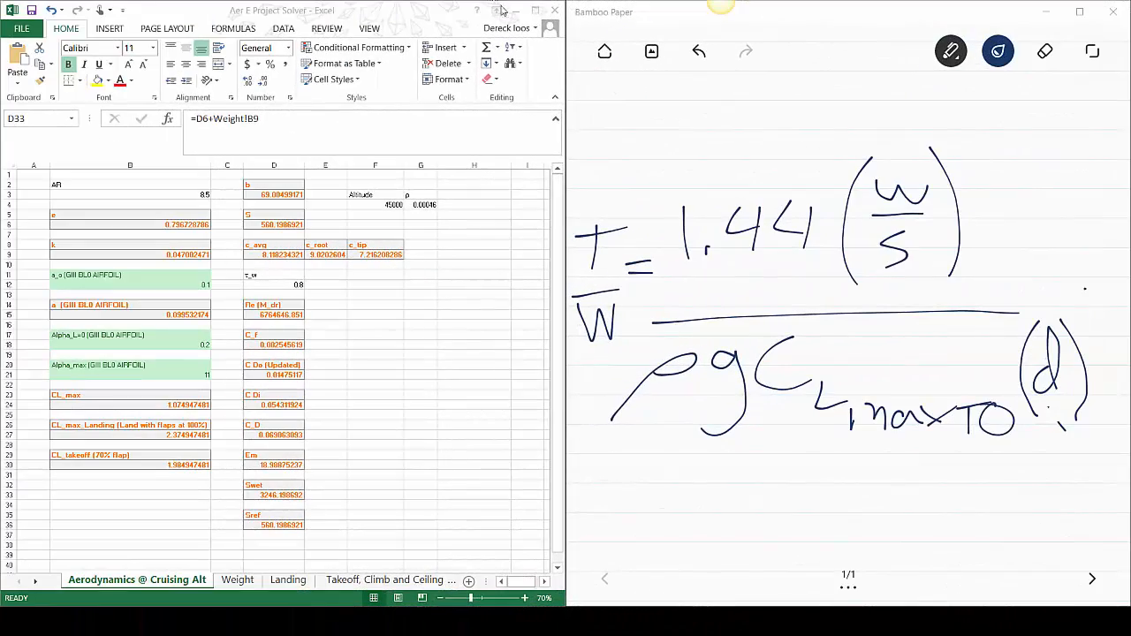
# Maximize Excel, read the BR725 thrust on the Rolls-Royce web page, and return to the Takeoff, Climb and Ceiling sheet
pyautogui.click(535, 10)
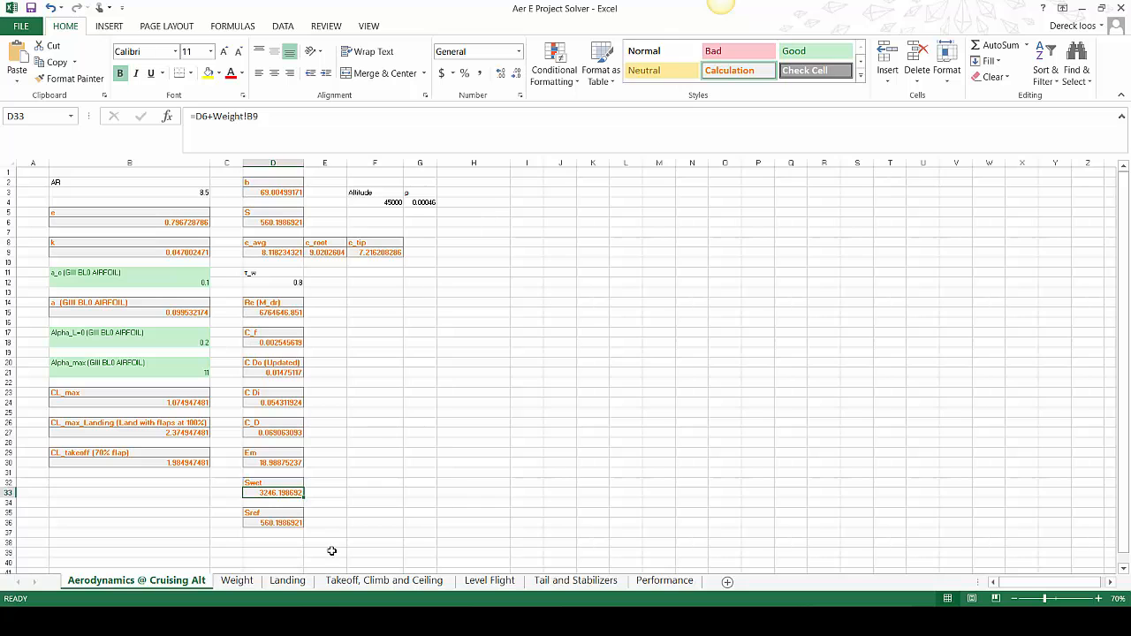
pyautogui.click(350, 623)
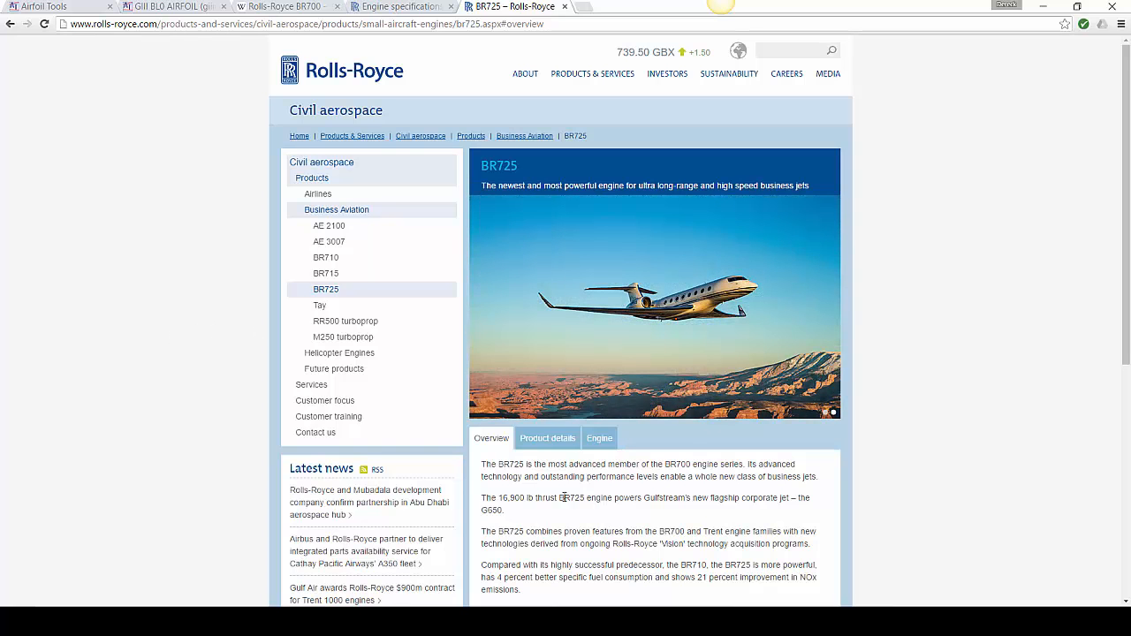
pyautogui.scroll(-1, 540, 506)
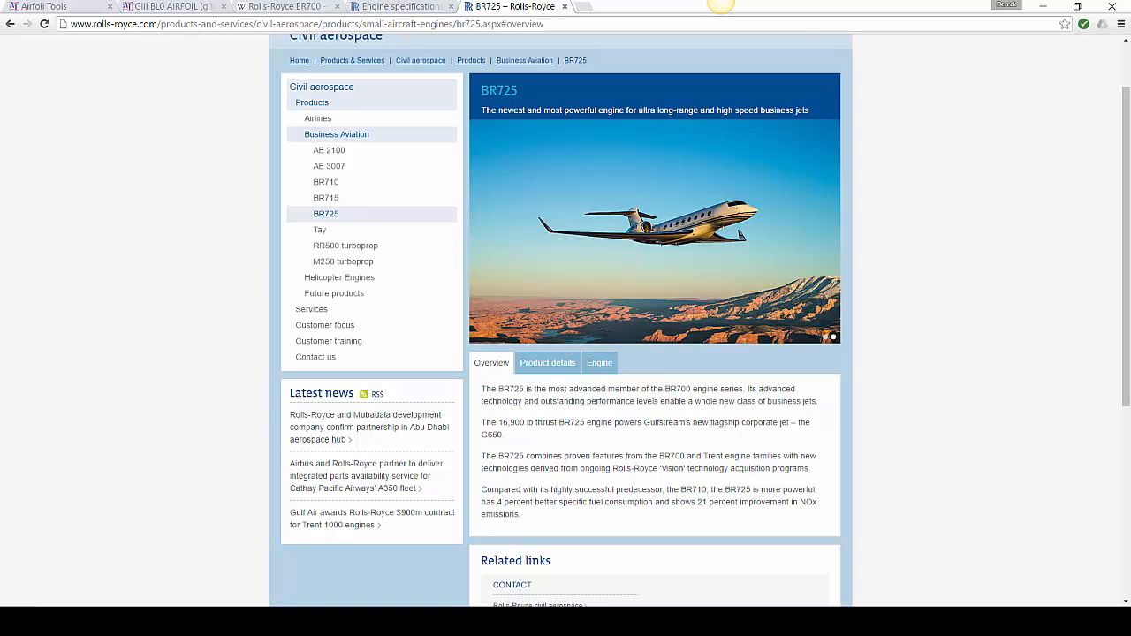
pyautogui.click(398, 622)
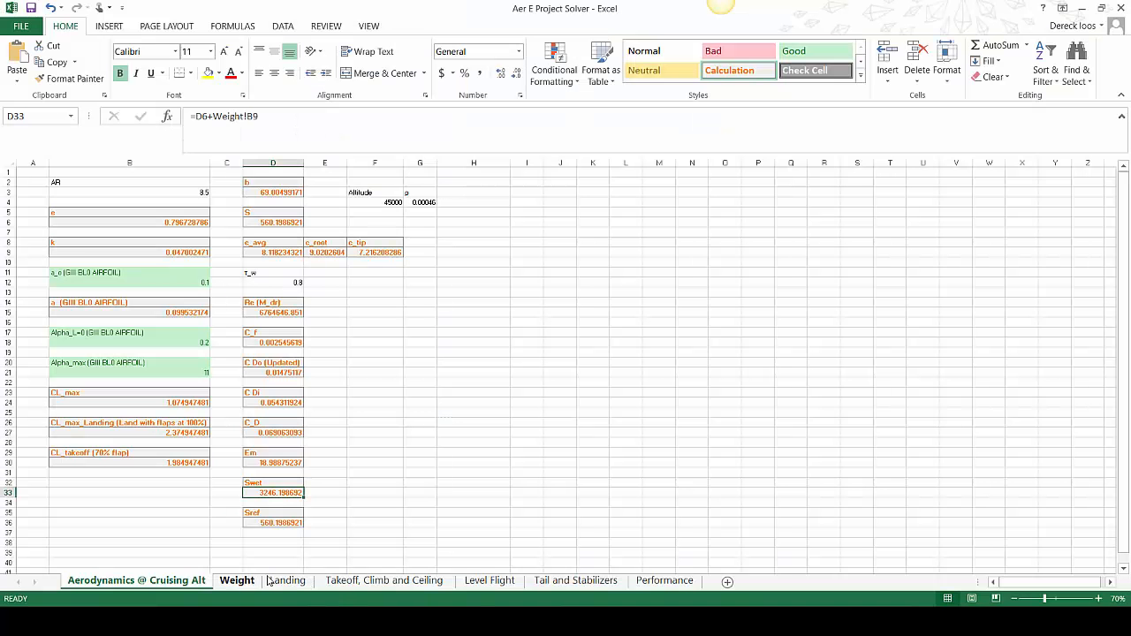
pyautogui.click(368, 582)
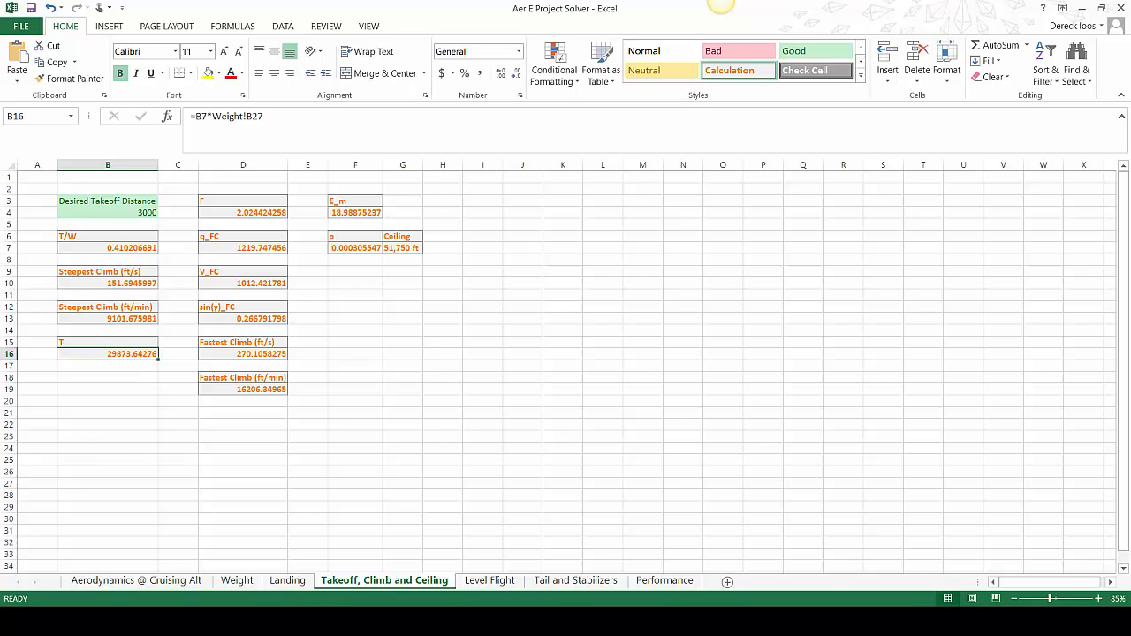
# Review the BR710 engine specifications and the Wikipedia BR700 family table in the browser, then return to Excel
pyautogui.click(331, 621)
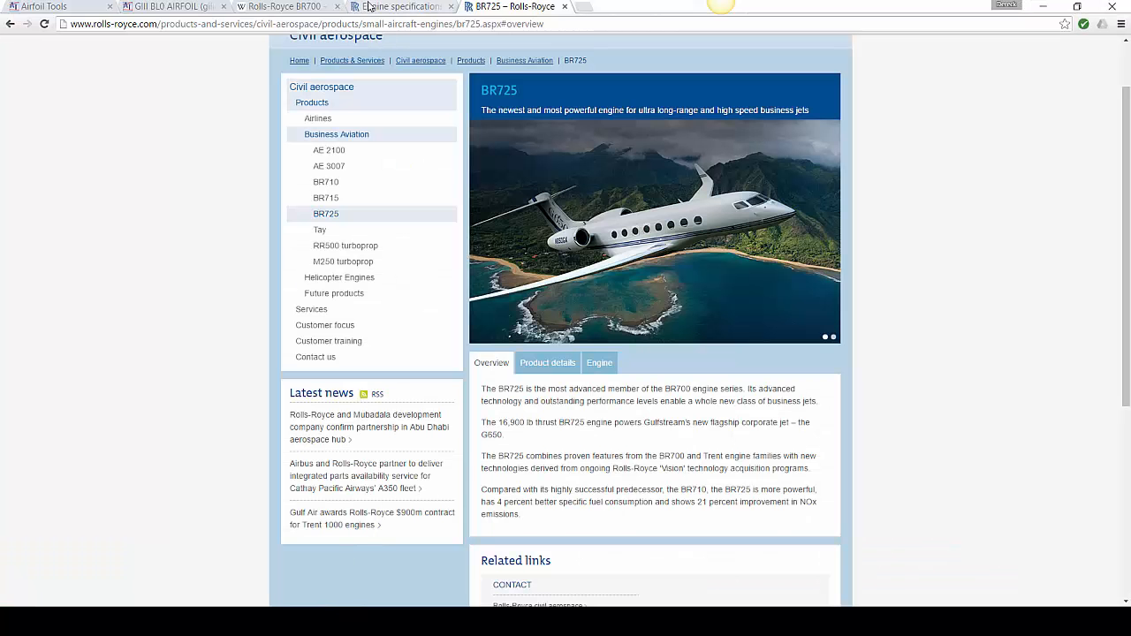
pyautogui.click(375, 9)
pyautogui.scroll(-2, 768, 428)
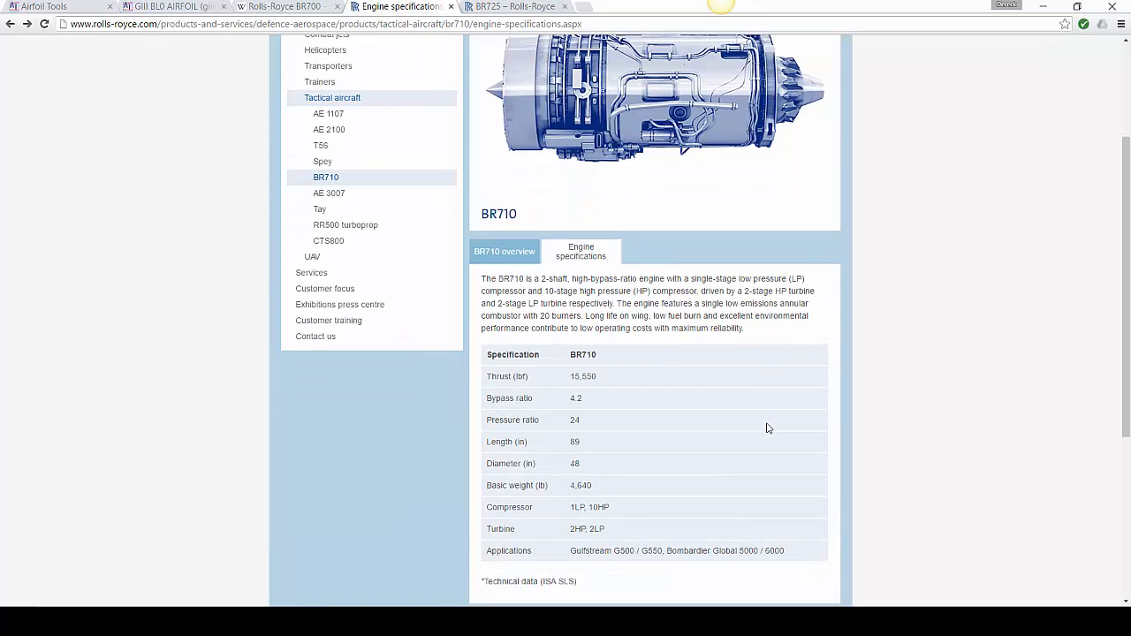
pyautogui.click(300, 7)
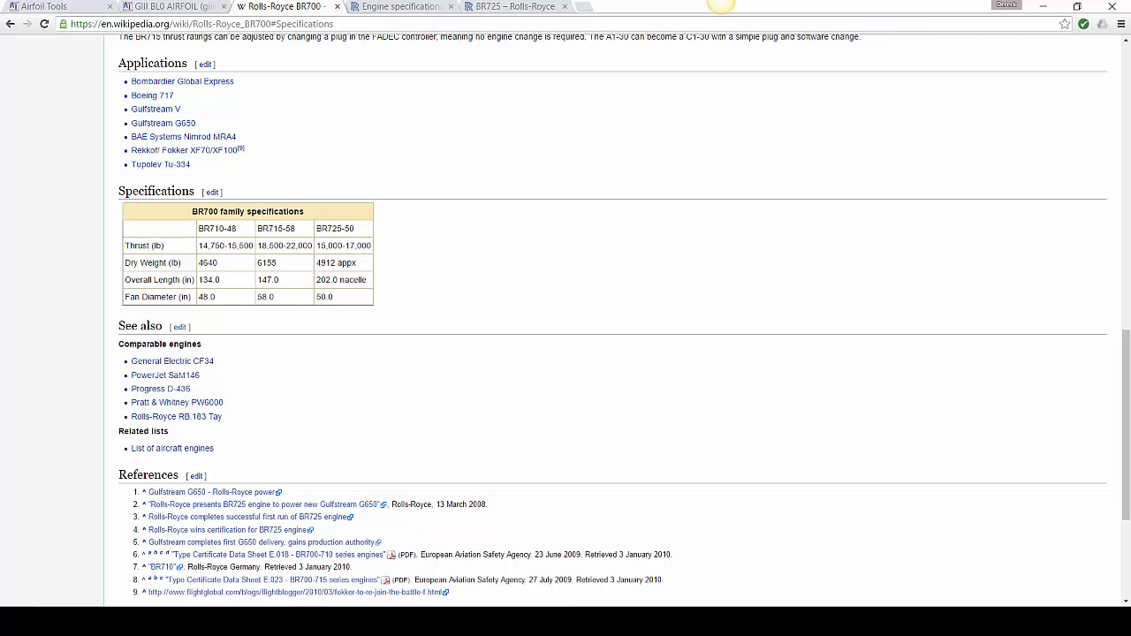
pyautogui.hotkey('alt', 'Tab')
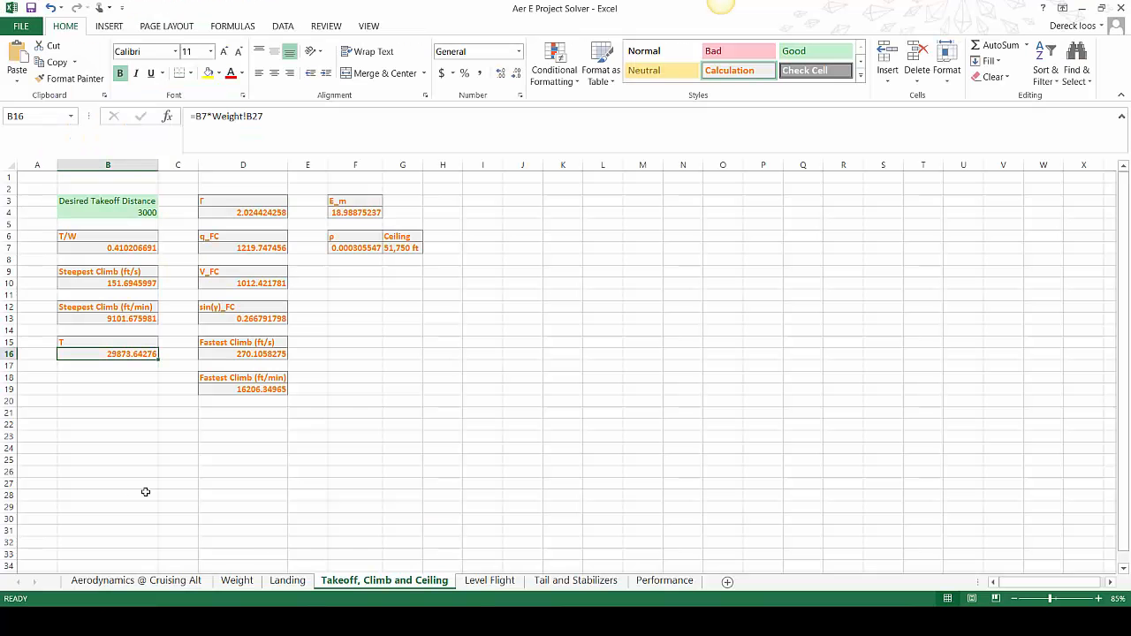
# View the Weight sheet, then open the Level Flight sheet and inspect the V_br (ft/s) formula in B6
pyautogui.click(228, 587)
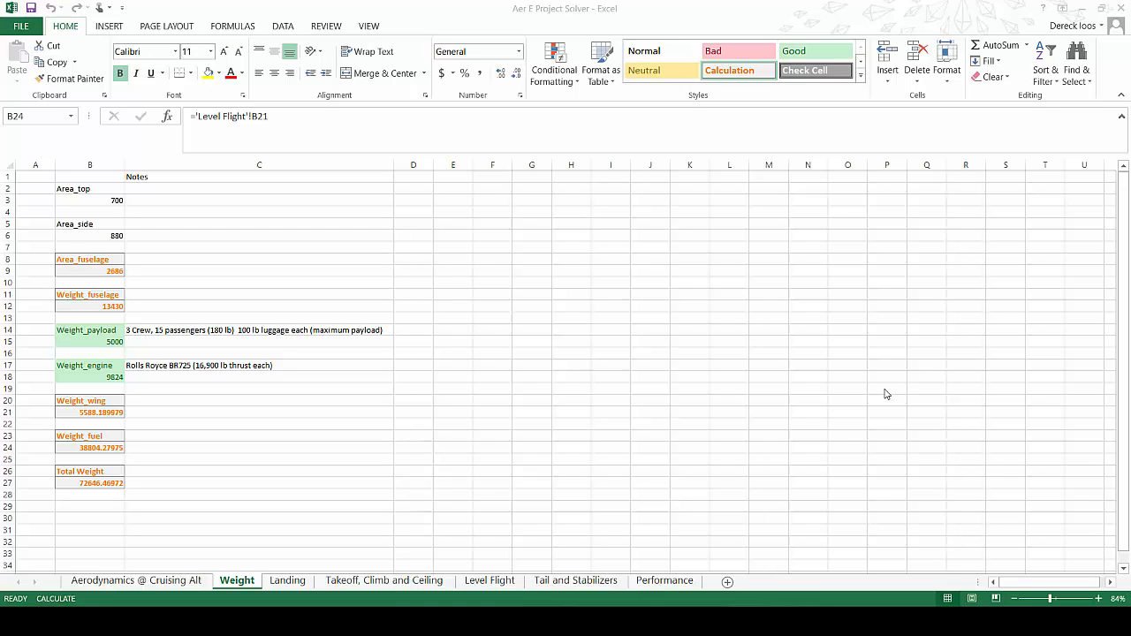
pyautogui.click(474, 582)
pyautogui.click(474, 582)
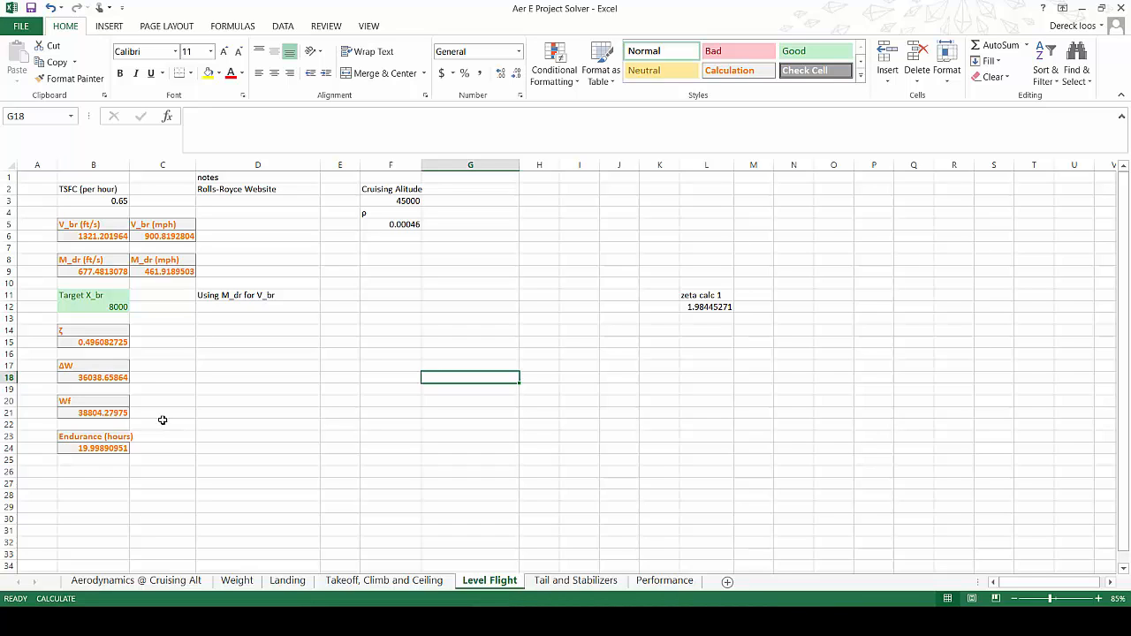
pyautogui.click(115, 237)
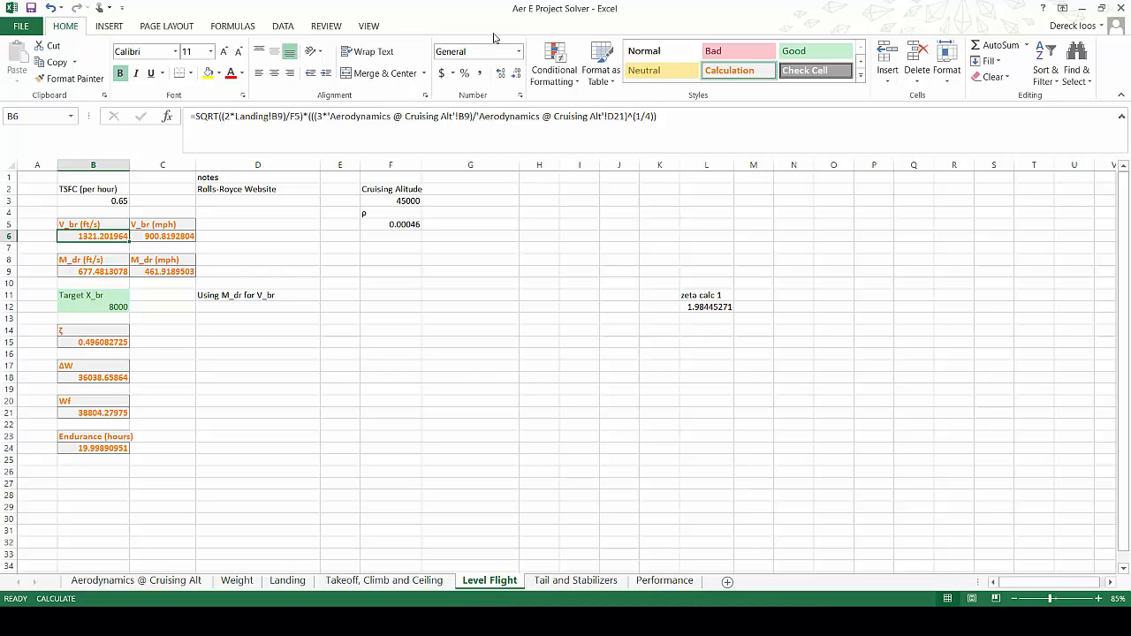
# Dock Excel beside Bamboo Paper and handwrite V_br = on the blank page
pyautogui.moveTo(480, 11); pyautogui.dragTo(0, 56)
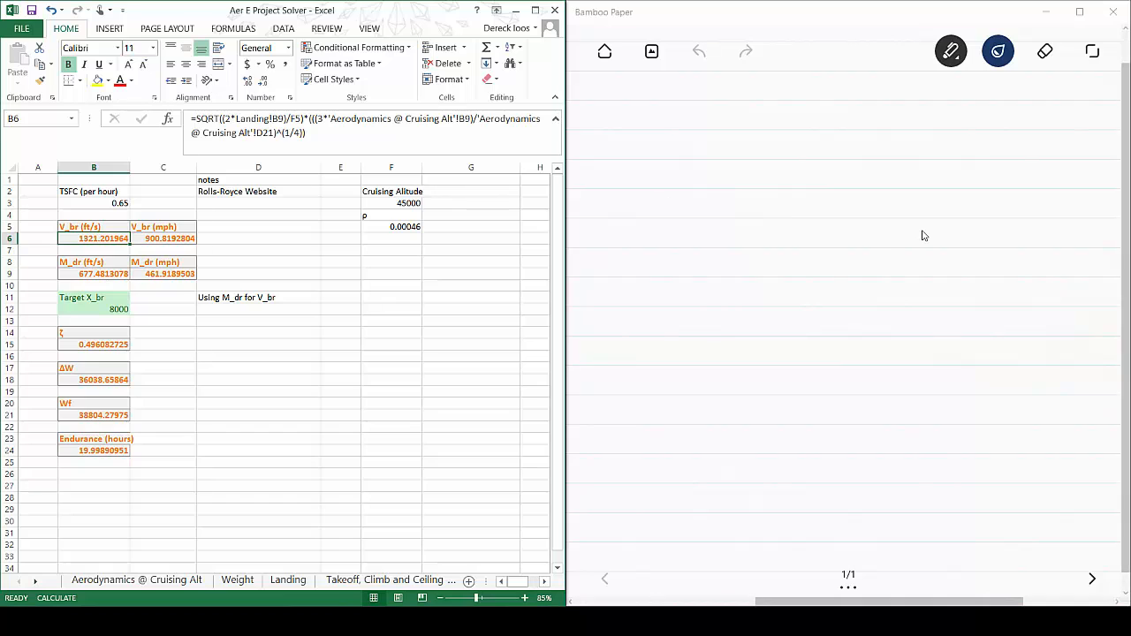
pyautogui.moveTo(615, 180)
pyautogui.mouseDown()
pyautogui.moveTo(645, 279)
pyautogui.moveTo(685, 160)
pyautogui.mouseUp()
pyautogui.moveTo(659, 263)
pyautogui.mouseDown()
pyautogui.moveTo(664, 301)
pyautogui.moveTo(707, 278)
pyautogui.mouseUp()
pyautogui.moveTo(716, 240); pyautogui.dragTo(726, 251)
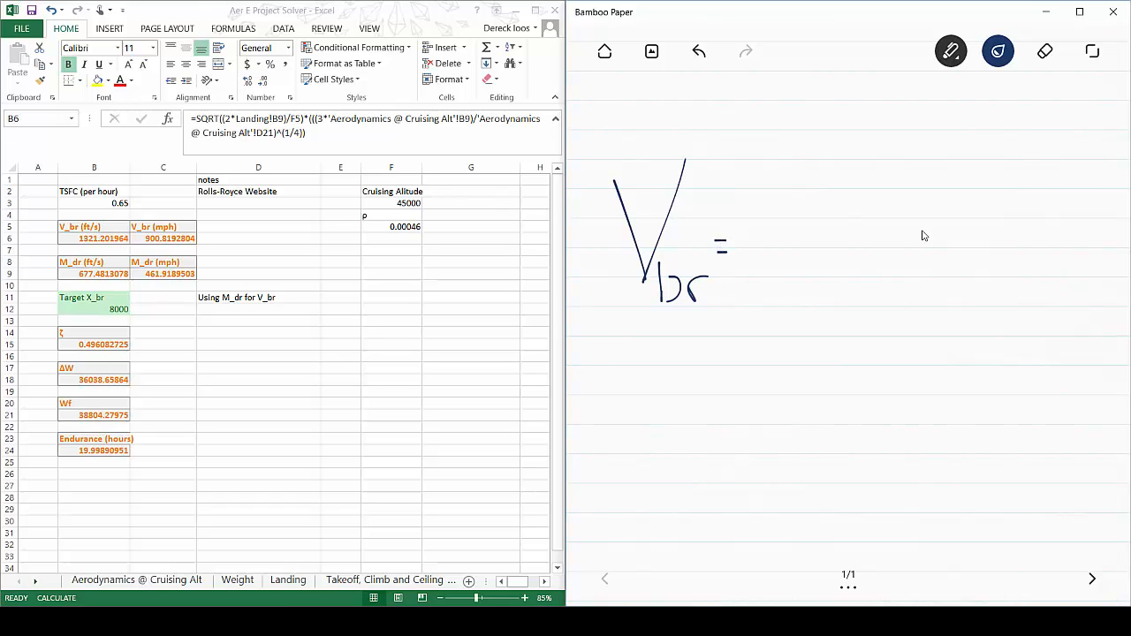
# Handwrite an opening parenthesis and the fraction 2(W/S) over ρ after the equals sign of V_br
pyautogui.moveTo(774, 159)
pyautogui.mouseDown()
pyautogui.moveTo(751, 212)
pyautogui.moveTo(762, 345)
pyautogui.mouseUp()
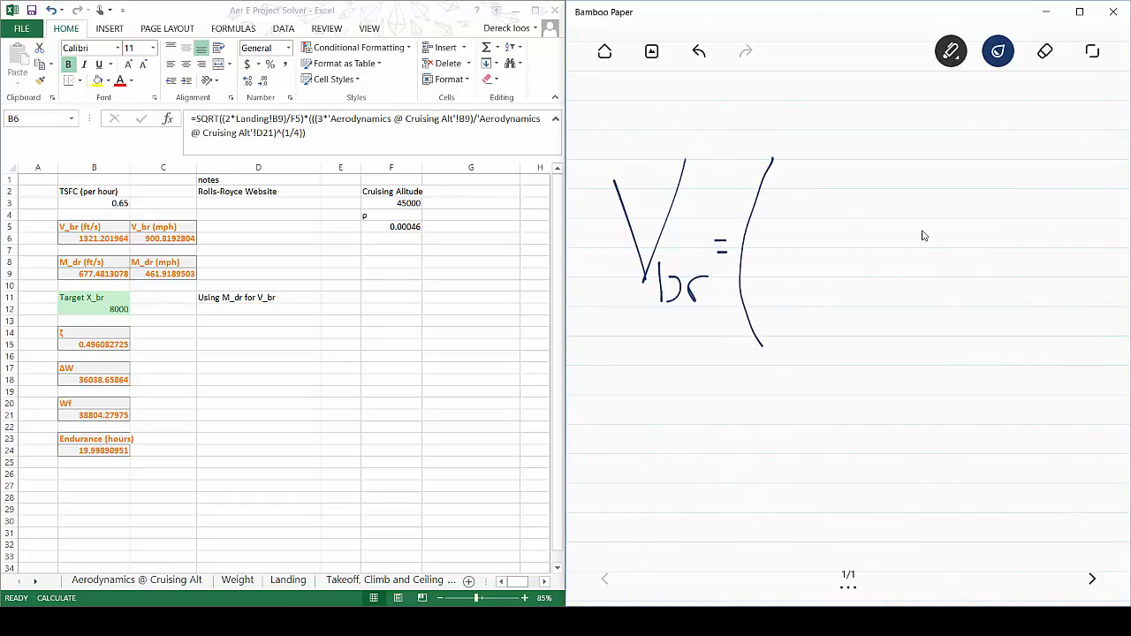
pyautogui.moveTo(773, 180); pyautogui.dragTo(790, 205)
pyautogui.moveTo(812, 165)
pyautogui.mouseDown()
pyautogui.moveTo(824, 234)
pyautogui.moveTo(837, 176)
pyautogui.moveTo(856, 176)
pyautogui.moveTo(858, 198)
pyautogui.moveTo(822, 231)
pyautogui.mouseUp()
pyautogui.moveTo(863, 159); pyautogui.dragTo(881, 228)
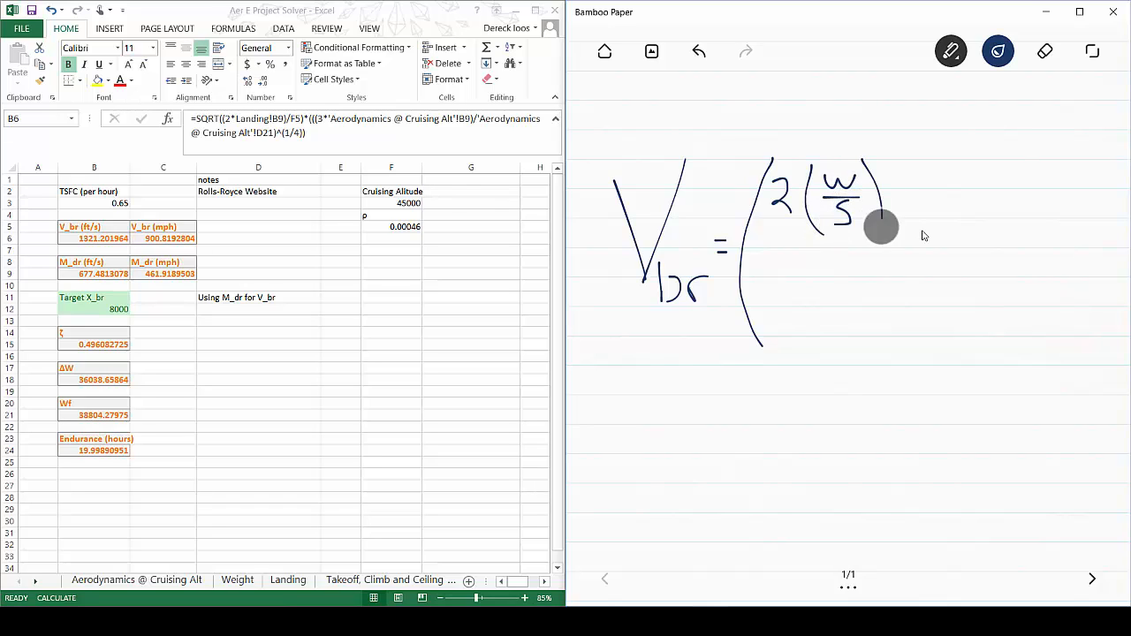
pyautogui.moveTo(757, 258); pyautogui.dragTo(891, 265)
pyautogui.moveTo(779, 325); pyautogui.dragTo(823, 289)
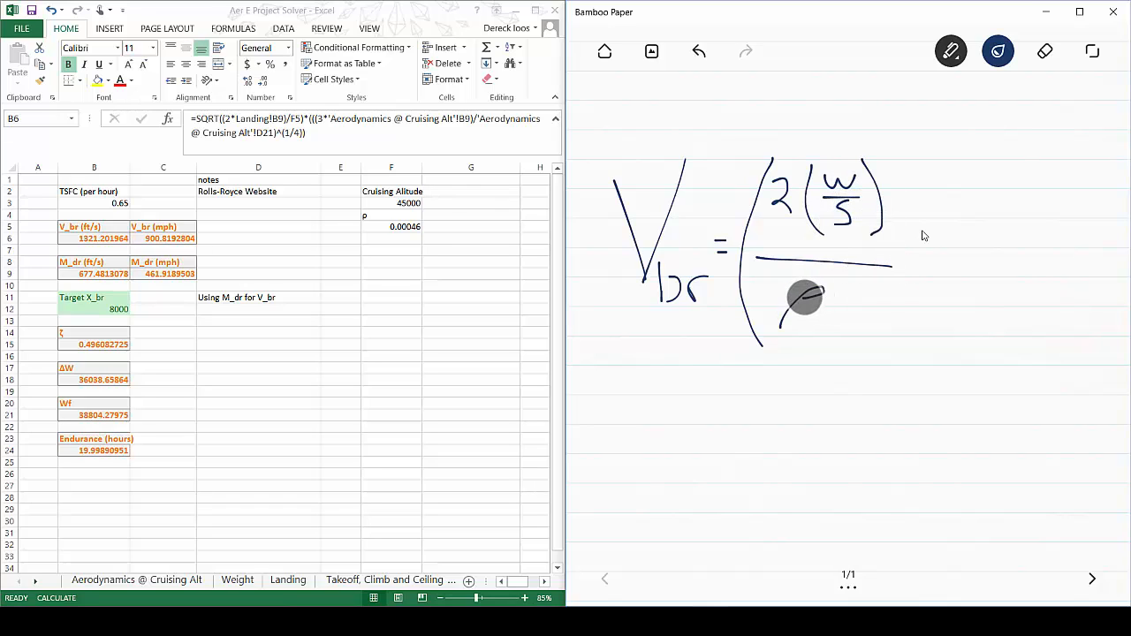
# Close the parenthesis around the 2(W/S)/ρ fraction and write the exponent 1/2, redoing its badly drawn lower part
pyautogui.moveTo(889, 138); pyautogui.dragTo(868, 358)
pyautogui.moveTo(937, 144); pyautogui.dragTo(937, 166)
pyautogui.moveTo(919, 175)
pyautogui.mouseDown()
pyautogui.moveTo(937, 170)
pyautogui.moveTo(948, 198)
pyautogui.mouseUp()
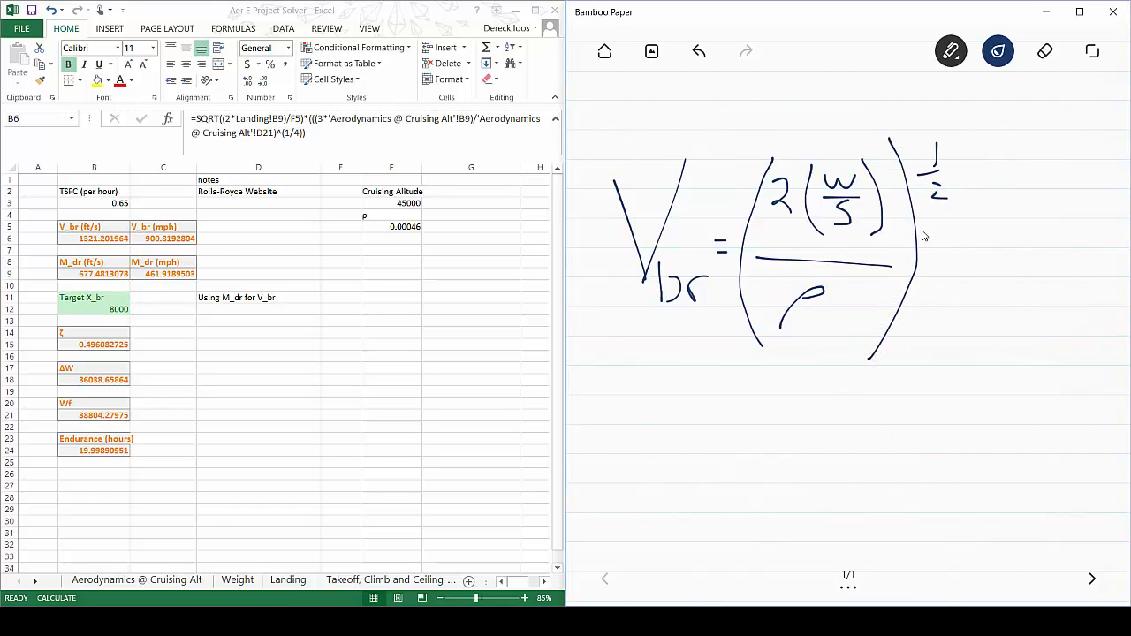
pyautogui.click(699, 51)
pyautogui.click(699, 51)
pyautogui.moveTo(928, 183)
pyautogui.mouseDown()
pyautogui.moveTo(928, 199)
pyautogui.moveTo(942, 202)
pyautogui.moveTo(932, 183)
pyautogui.mouseUp()
# Handwrite the second factor of the V_br equation, (3K/C_D0) raised to the power 1/4
pyautogui.moveTo(981, 141)
pyautogui.mouseDown()
pyautogui.moveTo(946, 240)
pyautogui.moveTo(948, 376)
pyautogui.mouseUp()
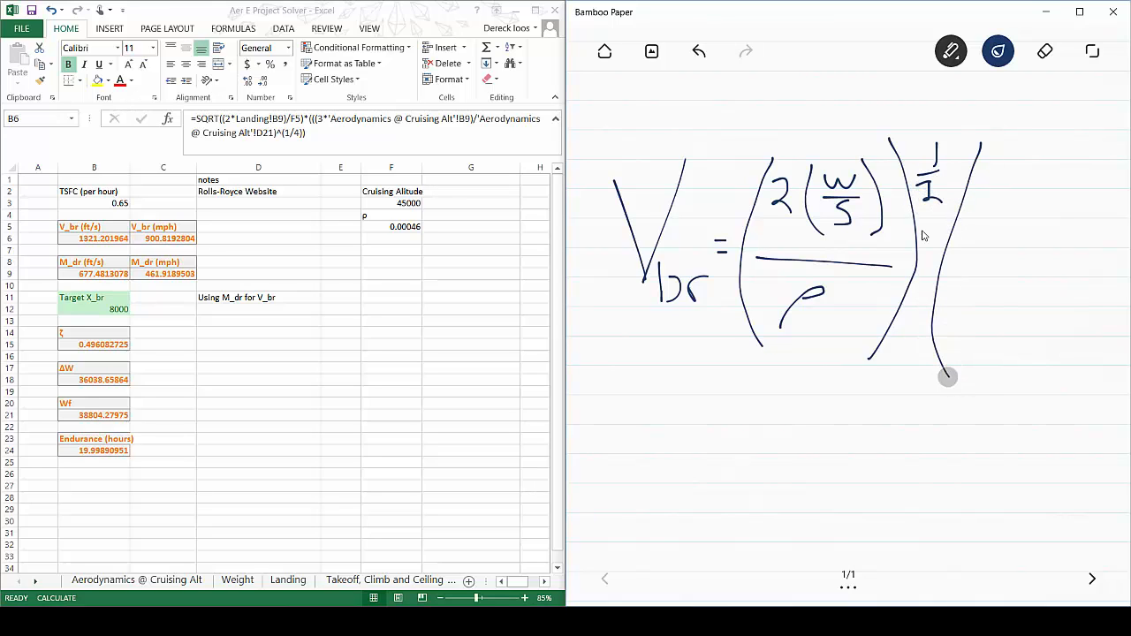
pyautogui.moveTo(976, 191)
pyautogui.mouseDown()
pyautogui.moveTo(997, 189)
pyautogui.moveTo(978, 242)
pyautogui.mouseUp()
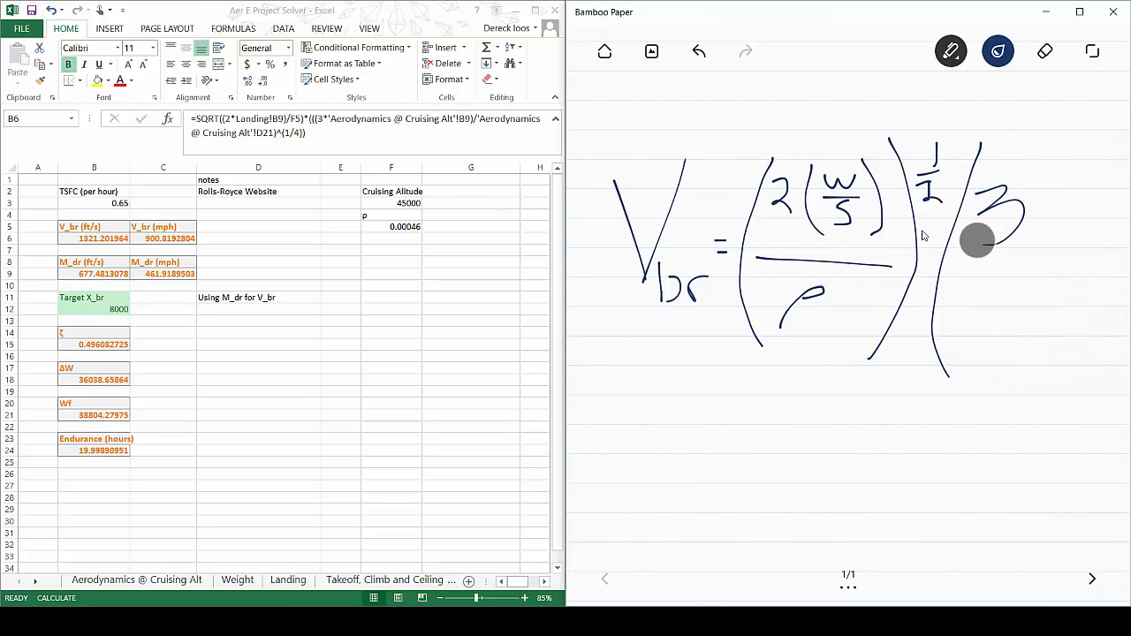
pyautogui.moveTo(1043, 177); pyautogui.dragTo(1039, 237)
pyautogui.moveTo(1070, 193); pyautogui.dragTo(1070, 235)
pyautogui.moveTo(977, 272)
pyautogui.mouseDown()
pyautogui.moveTo(1065, 265)
pyautogui.moveTo(956, 327)
pyautogui.moveTo(988, 339)
pyautogui.moveTo(1001, 372)
pyautogui.moveTo(1035, 350)
pyautogui.mouseUp()
pyautogui.click(1005, 358)
pyautogui.moveTo(1059, 135)
pyautogui.mouseDown()
pyautogui.moveTo(1098, 328)
pyautogui.moveTo(1056, 391)
pyautogui.mouseUp()
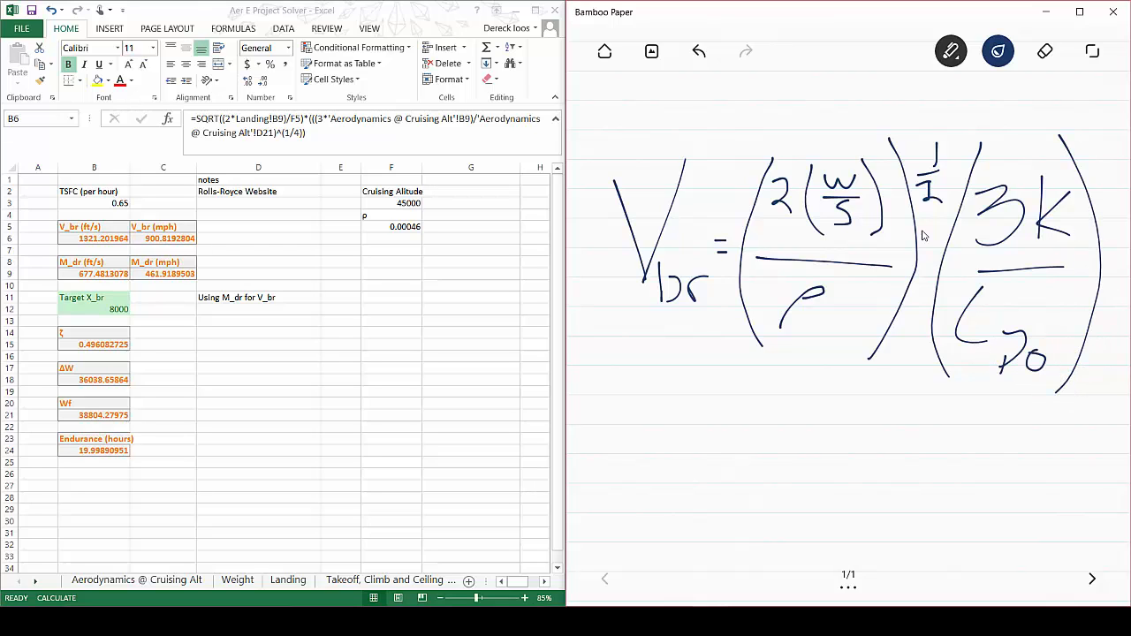
pyautogui.moveTo(1091, 112)
pyautogui.mouseDown()
pyautogui.moveTo(1118, 161)
pyautogui.moveTo(1110, 176)
pyautogui.mouseUp()
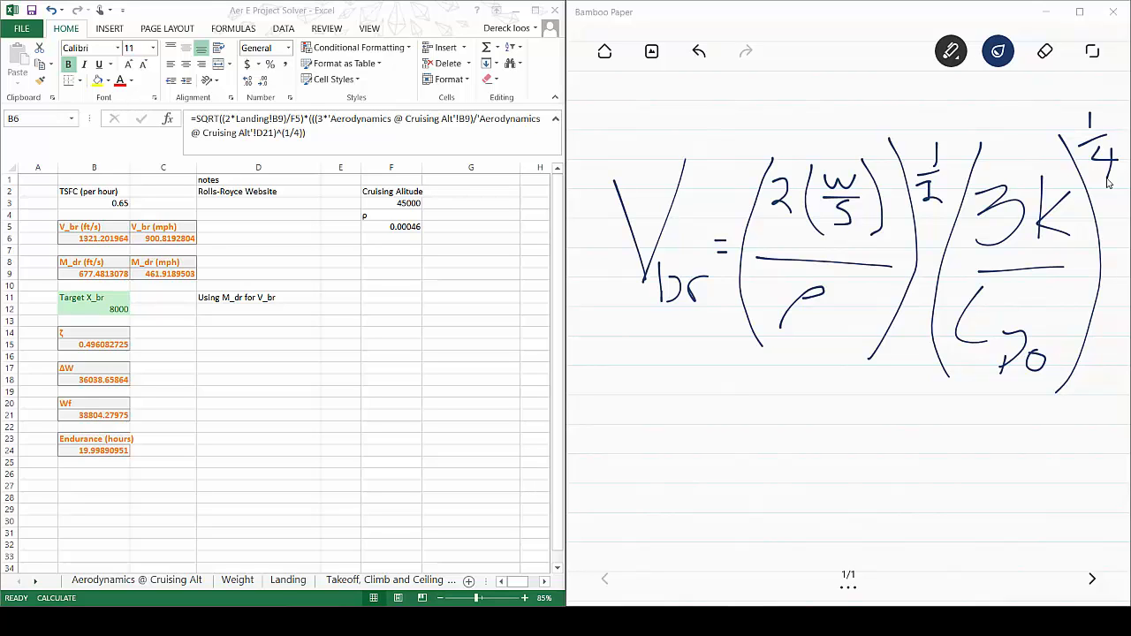
# Clear the whole handwritten V_br equation from the note page
pyautogui.hotkey('ctrl', 'z')
pyautogui.click(1046, 53)
pyautogui.click(1046, 53)
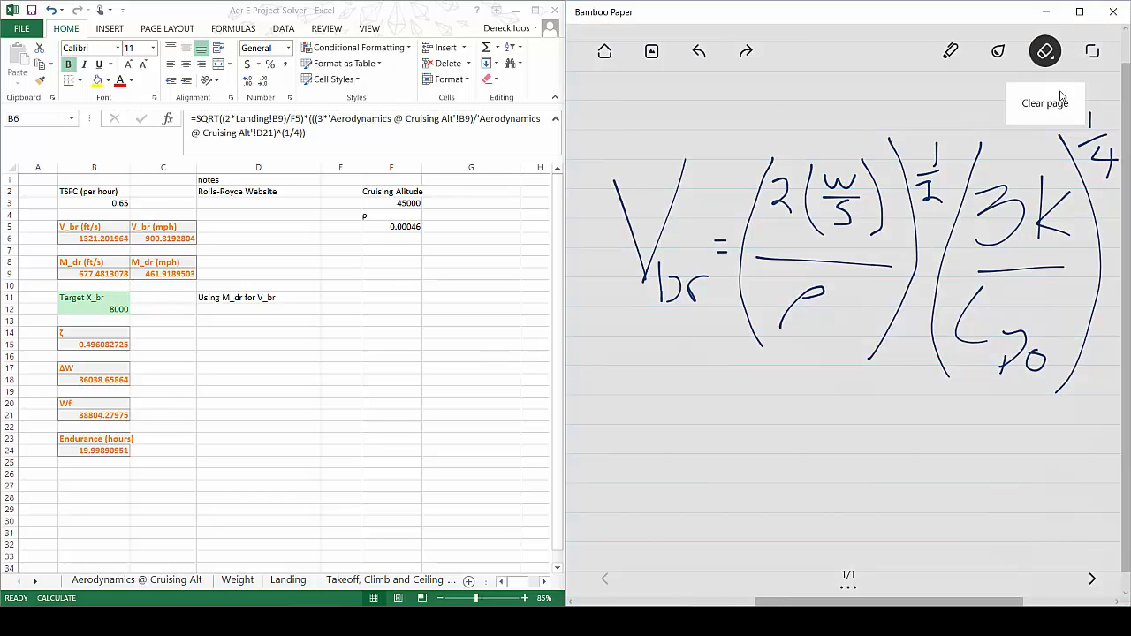
pyautogui.click(1061, 97)
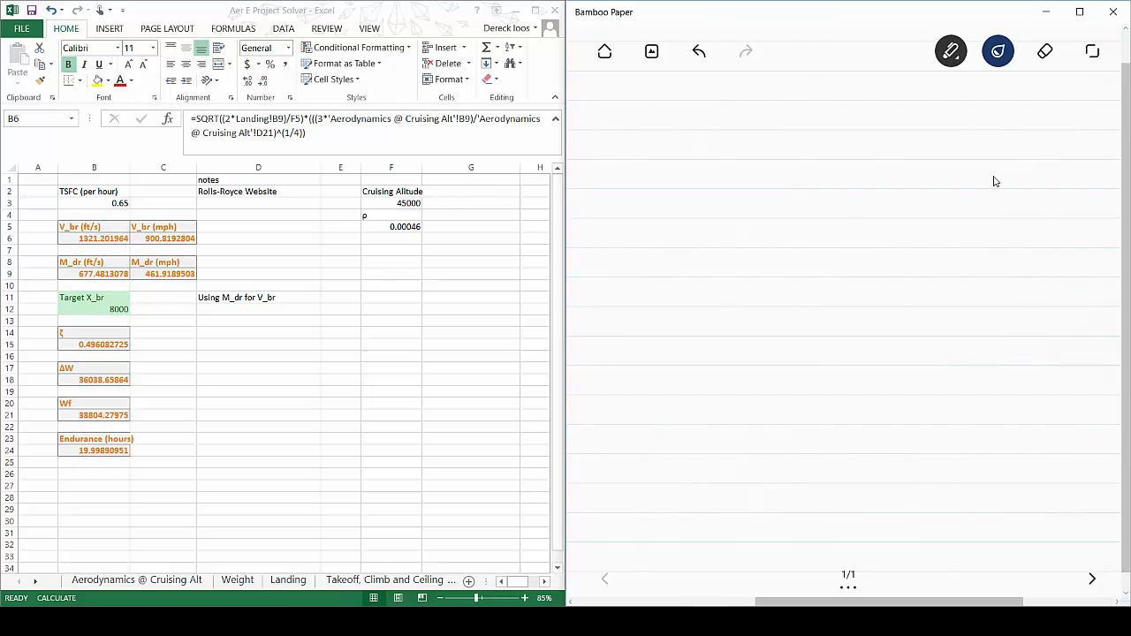
# Handwrite the speed of sound equation SoS = √(γRT) across the upper part of the blank page
pyautogui.moveTo(631, 149)
pyautogui.mouseDown()
pyautogui.moveTo(627, 182)
pyautogui.moveTo(587, 228)
pyautogui.mouseUp()
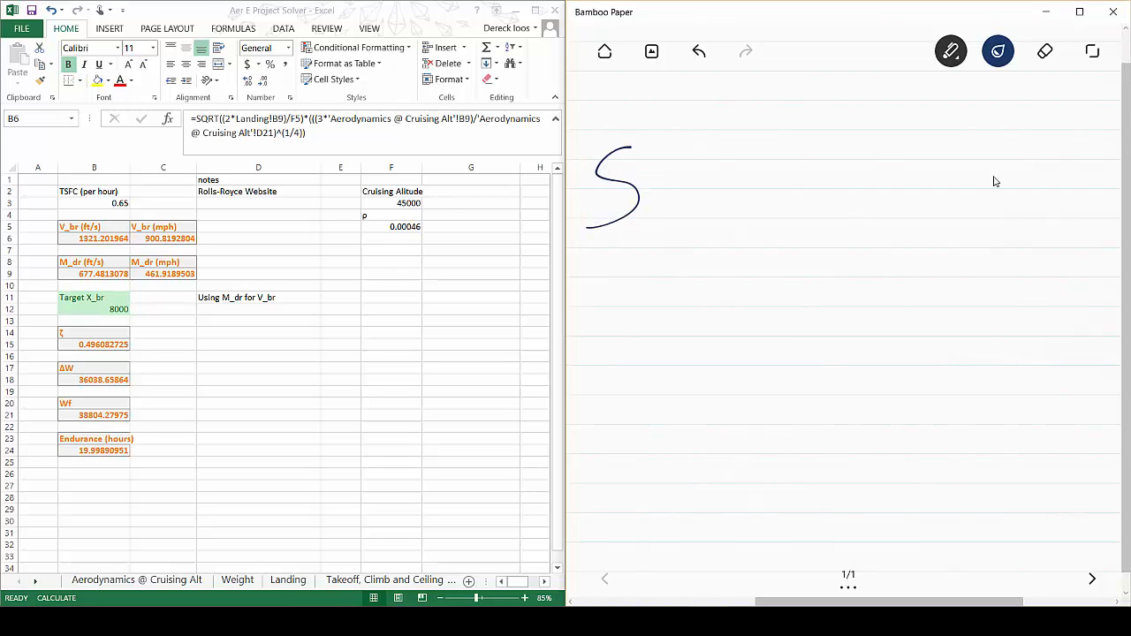
pyautogui.moveTo(669, 198)
pyautogui.mouseDown()
pyautogui.moveTo(651, 221)
pyautogui.moveTo(673, 214)
pyautogui.moveTo(657, 222)
pyautogui.mouseUp()
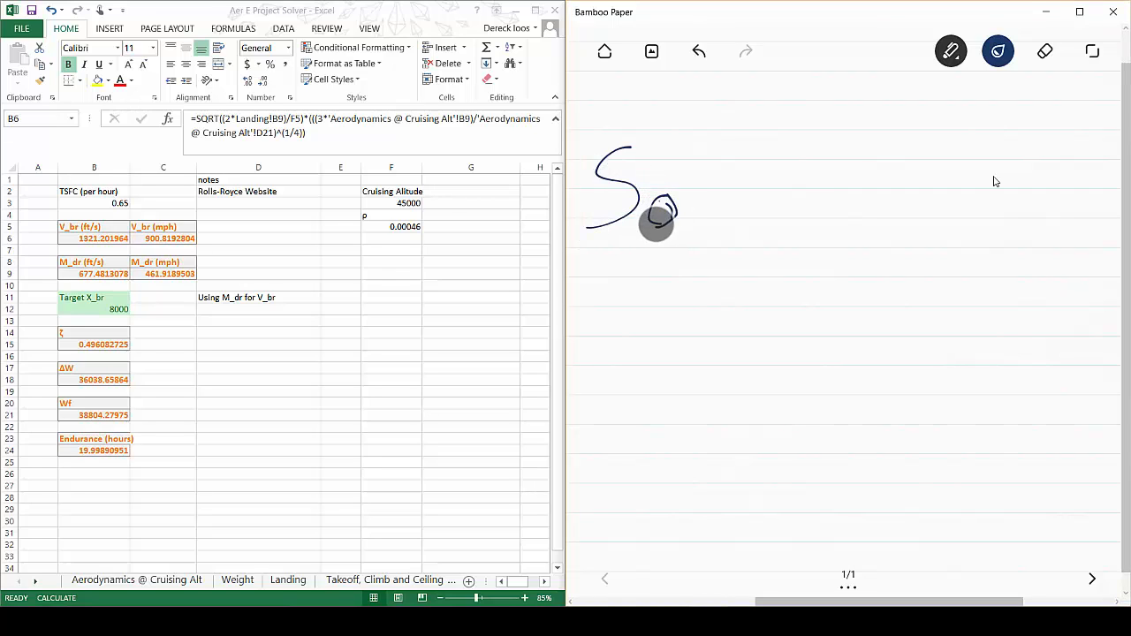
pyautogui.moveTo(710, 146); pyautogui.dragTo(715, 223)
pyautogui.moveTo(741, 182)
pyautogui.mouseDown()
pyautogui.moveTo(788, 180)
pyautogui.moveTo(844, 118)
pyautogui.moveTo(1055, 112)
pyautogui.mouseUp()
pyautogui.moveTo(840, 159)
pyautogui.mouseDown()
pyautogui.moveTo(873, 189)
pyautogui.moveTo(897, 148)
pyautogui.mouseUp()
pyautogui.moveTo(913, 173)
pyautogui.mouseDown()
pyautogui.moveTo(919, 164)
pyautogui.moveTo(959, 194)
pyautogui.mouseUp()
pyautogui.moveTo(992, 149)
pyautogui.mouseDown()
pyautogui.moveTo(994, 187)
pyautogui.moveTo(973, 144)
pyautogui.moveTo(1032, 139)
pyautogui.mouseUp()
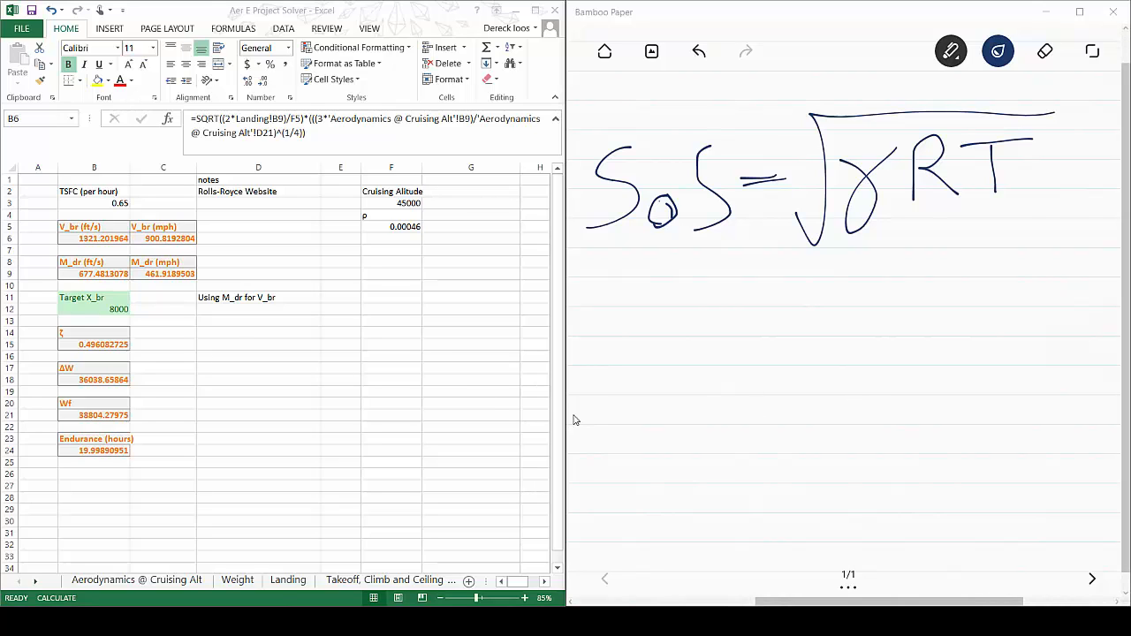
# Examine the M_dr (ft/s) formula in cell B9 of the Excel sheet
pyautogui.click(100, 277)
pyautogui.click(100, 277)
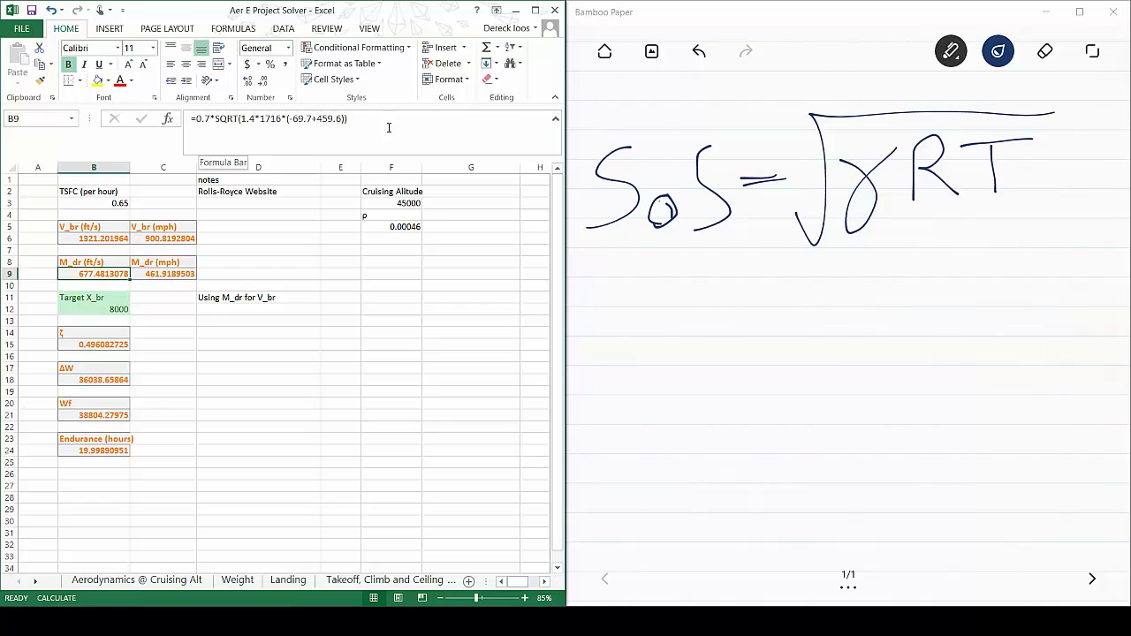
pyautogui.click(739, 254)
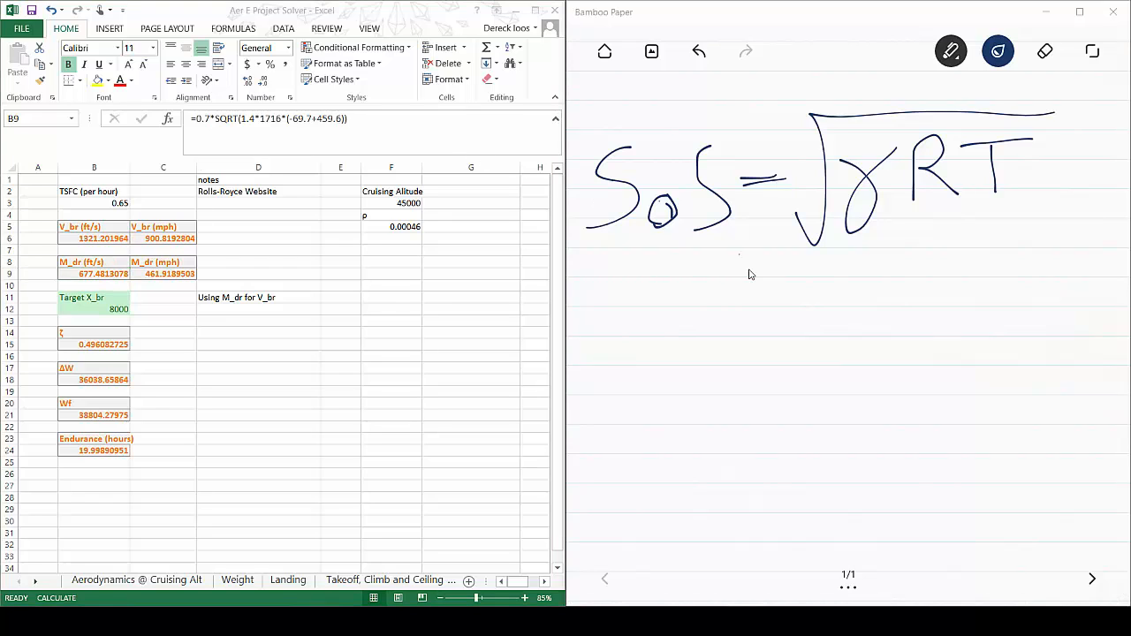
# Handwrite M_Dr = .7 below the speed of sound equation, redrawing the subscript D after undoing its first attempt
pyautogui.moveTo(590, 404)
pyautogui.mouseDown()
pyautogui.moveTo(601, 344)
pyautogui.moveTo(651, 359)
pyautogui.moveTo(654, 389)
pyautogui.moveTo(676, 408)
pyautogui.moveTo(678, 378)
pyautogui.moveTo(684, 404)
pyautogui.mouseUp()
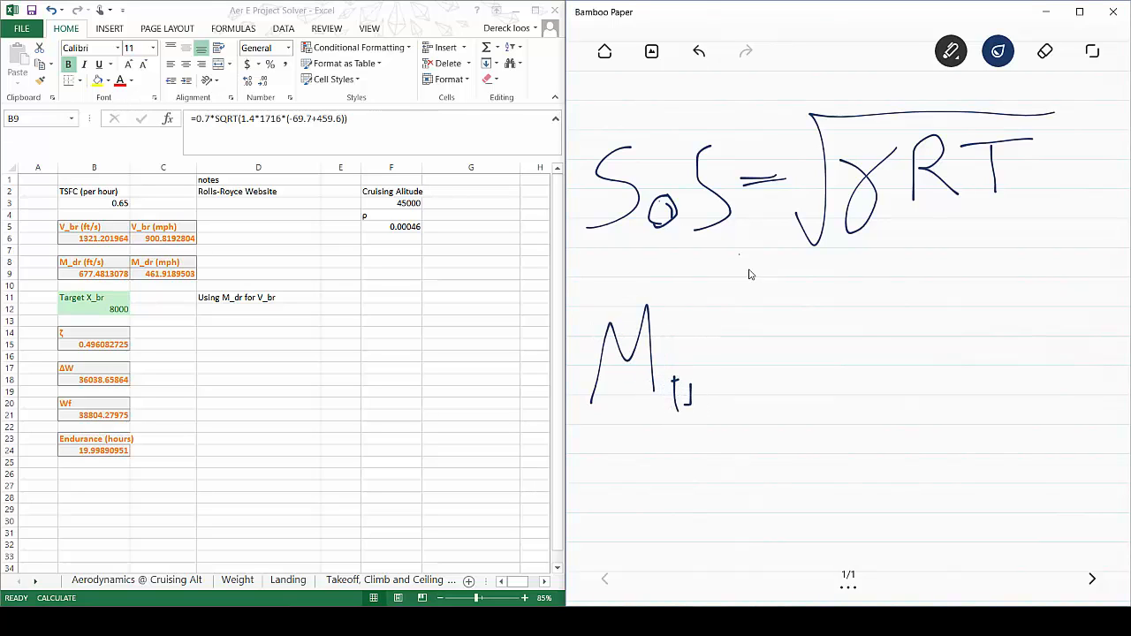
pyautogui.click(695, 42)
pyautogui.click(694, 59)
pyautogui.moveTo(677, 376)
pyautogui.mouseDown()
pyautogui.moveTo(694, 372)
pyautogui.moveTo(681, 407)
pyautogui.moveTo(823, 363)
pyautogui.moveTo(822, 382)
pyautogui.moveTo(857, 412)
pyautogui.mouseUp()
pyautogui.moveTo(865, 332)
pyautogui.mouseDown()
pyautogui.moveTo(914, 341)
pyautogui.moveTo(897, 407)
pyautogui.mouseUp()
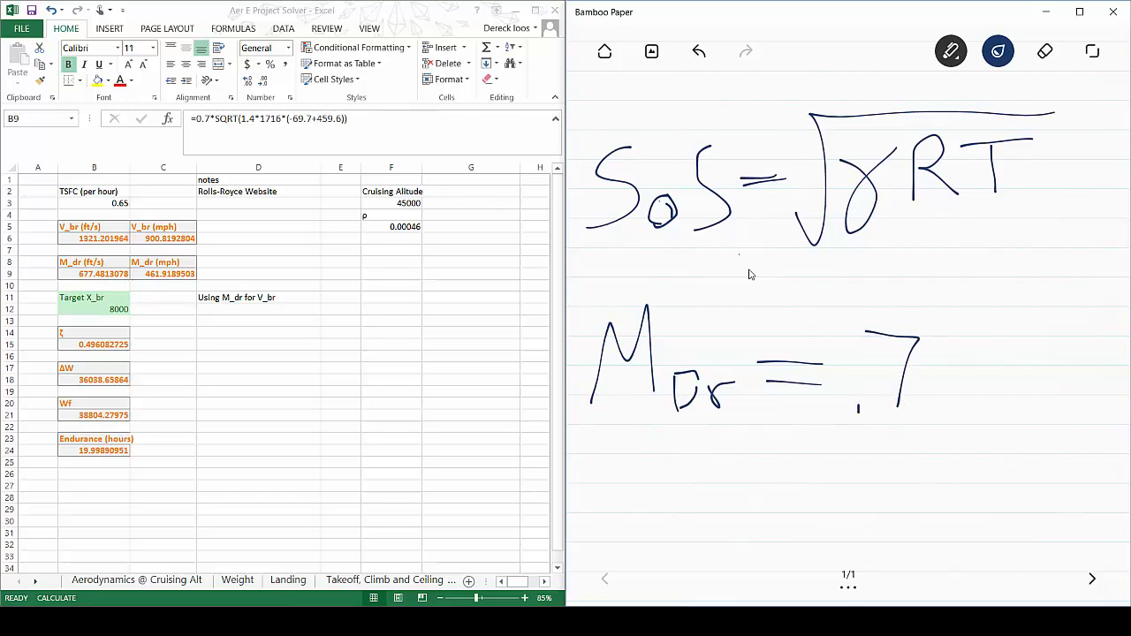
# Complete the M_Dr equation by handwriting the factor (SoS) in parentheses after .7
pyautogui.moveTo(957, 281)
pyautogui.mouseDown()
pyautogui.moveTo(927, 353)
pyautogui.moveTo(968, 451)
pyautogui.mouseUp()
pyautogui.moveTo(973, 322); pyautogui.dragTo(939, 405)
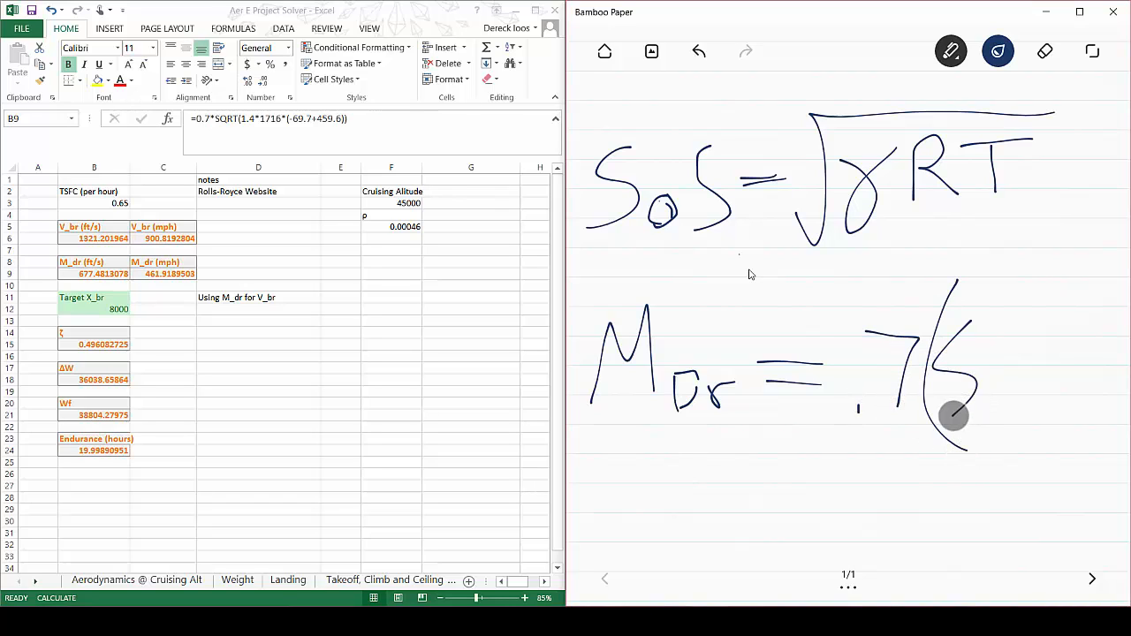
pyautogui.moveTo(1017, 379)
pyautogui.mouseDown()
pyautogui.moveTo(1005, 386)
pyautogui.moveTo(1016, 380)
pyautogui.mouseUp()
pyautogui.moveTo(1053, 317); pyautogui.dragTo(1043, 408)
pyautogui.moveTo(1047, 268)
pyautogui.mouseDown()
pyautogui.moveTo(1099, 380)
pyautogui.moveTo(1077, 457)
pyautogui.mouseUp()
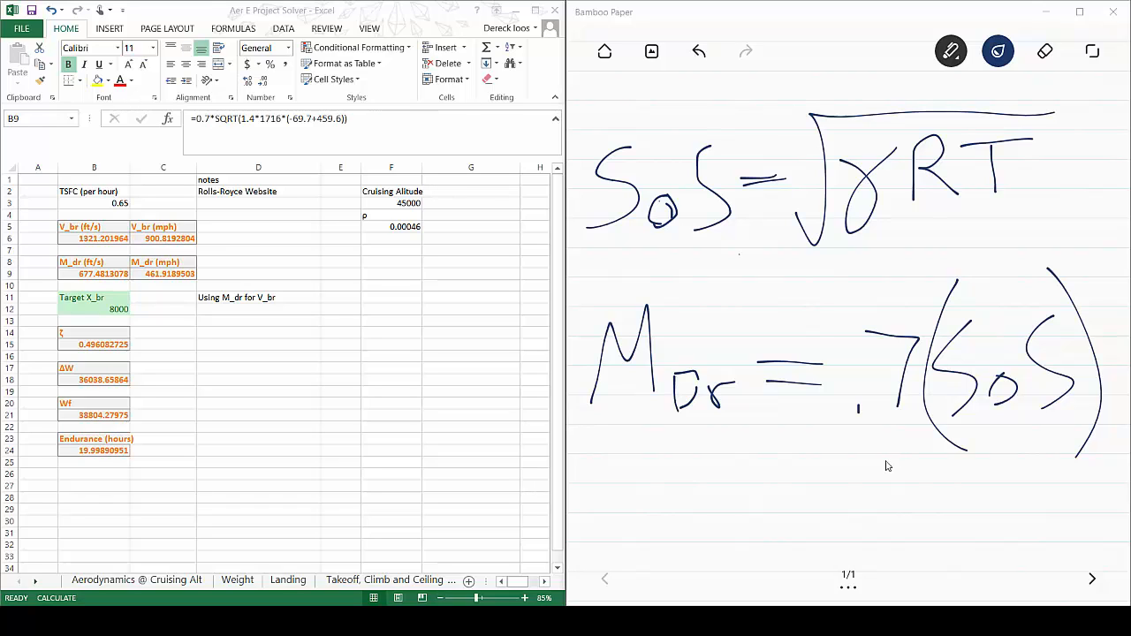
# Open the Aerodynamics @ Cruising Alt sheet in Excel and clear the handwritten equations from the Bamboo Paper page
pyautogui.click(164, 590)
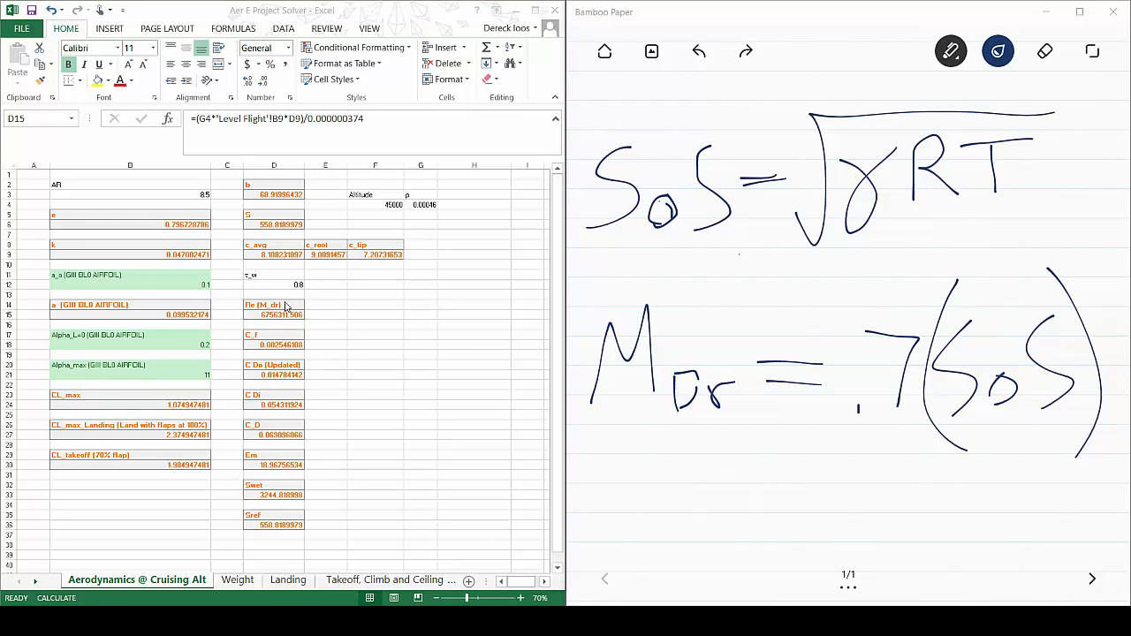
pyautogui.click(1046, 51)
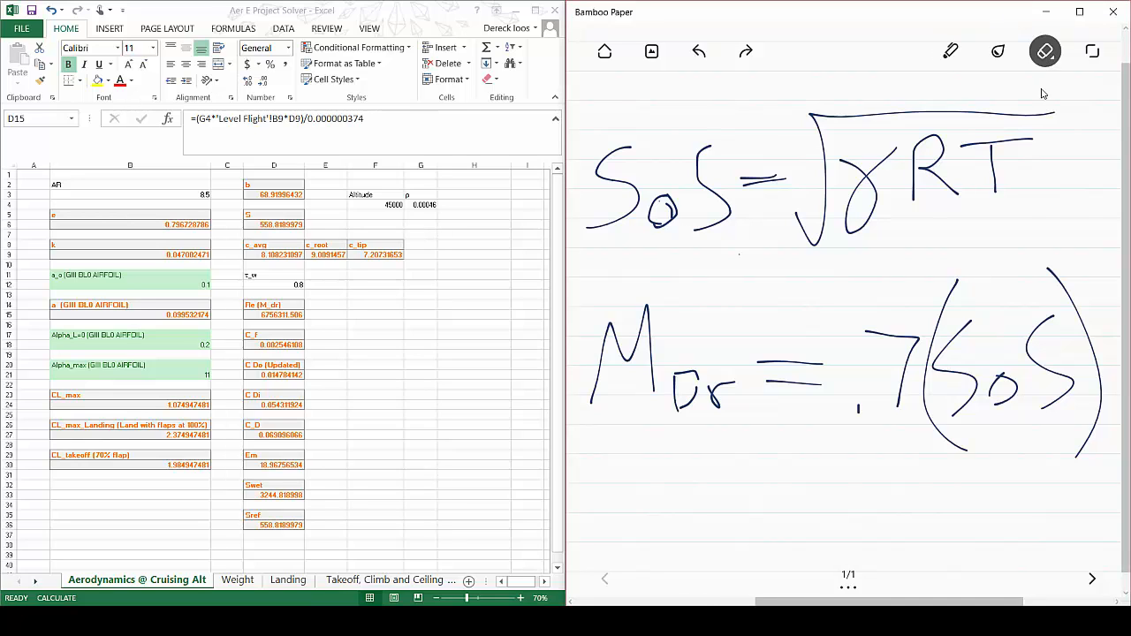
pyautogui.click(1042, 55)
pyautogui.click(1032, 97)
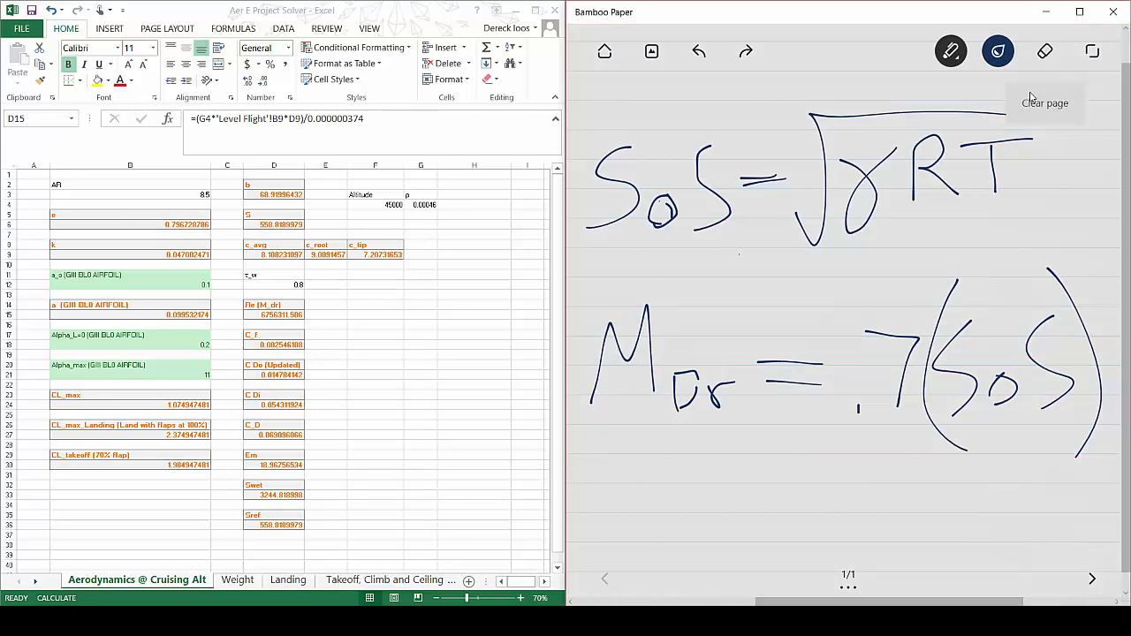
# Handwrite Re = with the numerator ρVc above a long fraction bar on the cleared page
pyautogui.moveTo(610, 292)
pyautogui.mouseDown()
pyautogui.moveTo(611, 177)
pyautogui.moveTo(616, 243)
pyautogui.moveTo(662, 282)
pyautogui.moveTo(723, 282)
pyautogui.mouseUp()
pyautogui.moveTo(718, 210); pyautogui.dragTo(783, 205)
pyautogui.moveTo(720, 231)
pyautogui.mouseDown()
pyautogui.moveTo(785, 228)
pyautogui.moveTo(837, 150)
pyautogui.moveTo(822, 152)
pyautogui.mouseUp()
pyautogui.moveTo(896, 69)
pyautogui.mouseDown()
pyautogui.moveTo(931, 170)
pyautogui.moveTo(967, 78)
pyautogui.mouseUp()
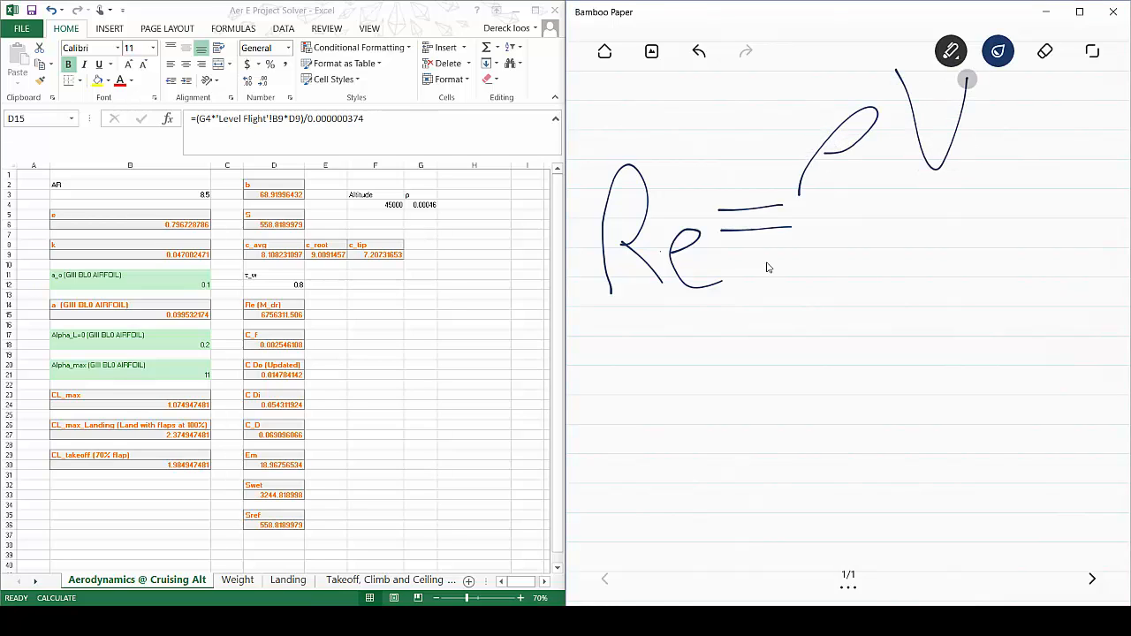
pyautogui.moveTo(1008, 130); pyautogui.dragTo(1040, 156)
pyautogui.moveTo(799, 217); pyautogui.dragTo(1057, 202)
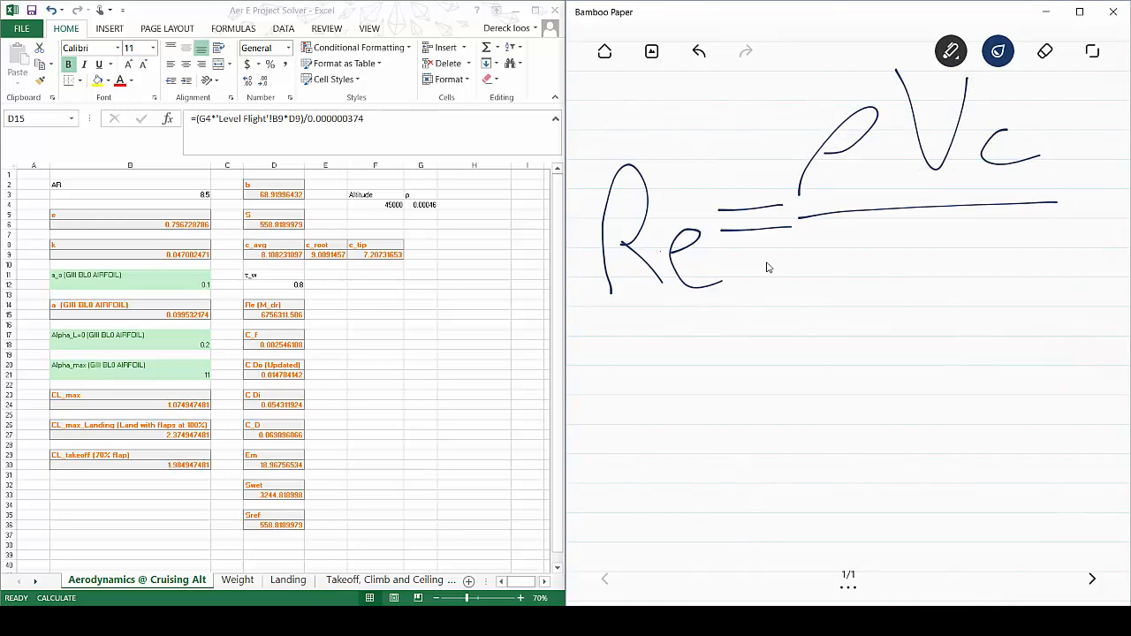
# Handwrite 3.74e with the exponent -7 as the denominator of the Re equation
pyautogui.moveTo(824, 241)
pyautogui.mouseDown()
pyautogui.moveTo(823, 295)
pyautogui.moveTo(866, 290)
pyautogui.mouseUp()
pyautogui.moveTo(901, 243); pyautogui.dragTo(900, 284)
pyautogui.moveTo(953, 231); pyautogui.dragTo(983, 252)
pyautogui.moveTo(979, 228)
pyautogui.mouseDown()
pyautogui.moveTo(967, 284)
pyautogui.moveTo(1034, 279)
pyautogui.mouseUp()
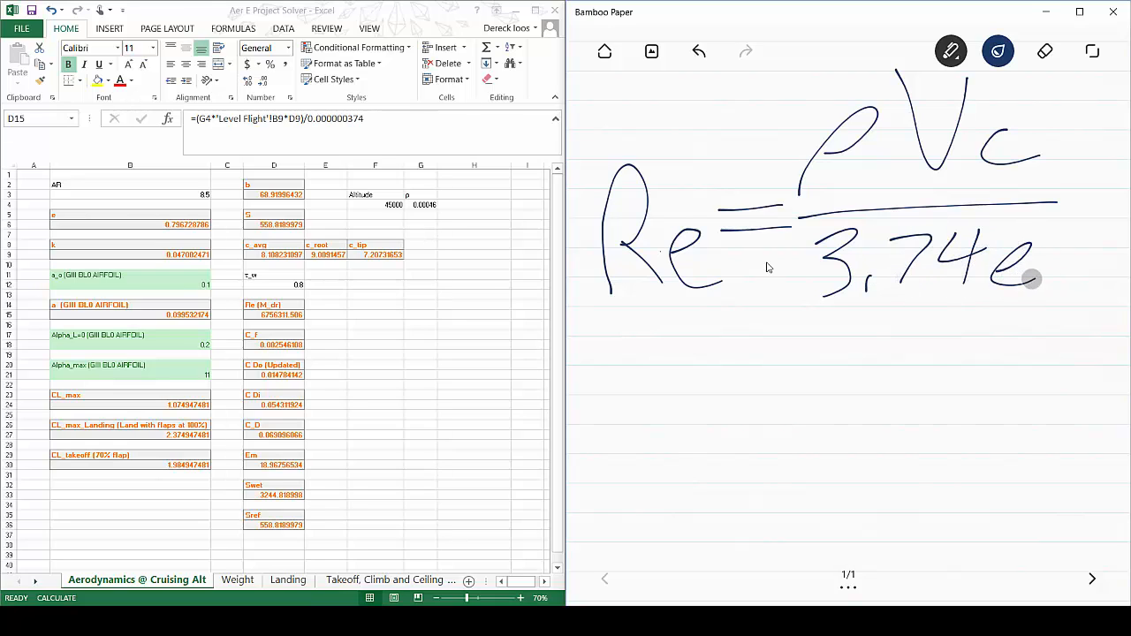
pyautogui.moveTo(1036, 218)
pyautogui.mouseDown()
pyautogui.moveTo(1061, 213)
pyautogui.moveTo(1083, 232)
pyautogui.mouseUp()
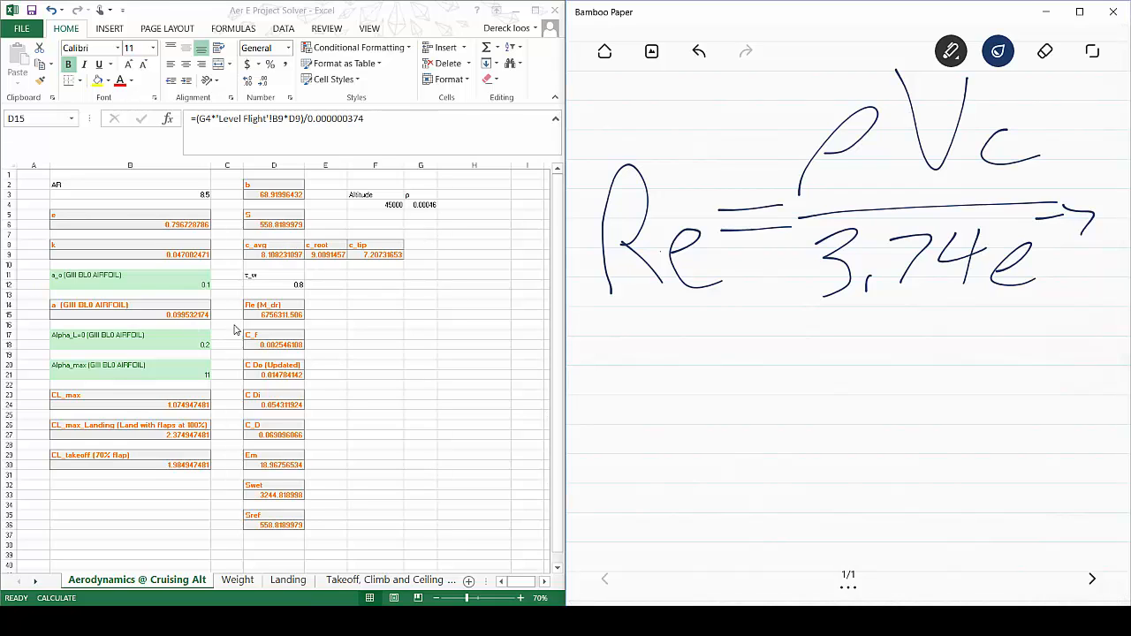
# Examine the Re (M_dr) formula in cell D15 and the C_f formula in cell D18
pyautogui.click(275, 317)
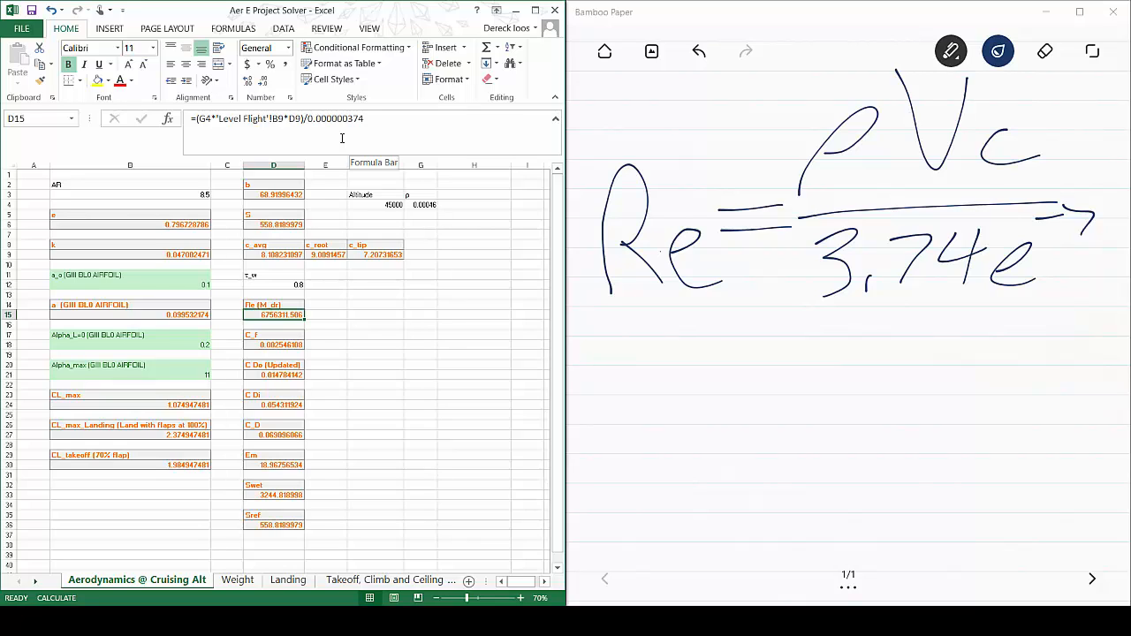
pyautogui.click(267, 347)
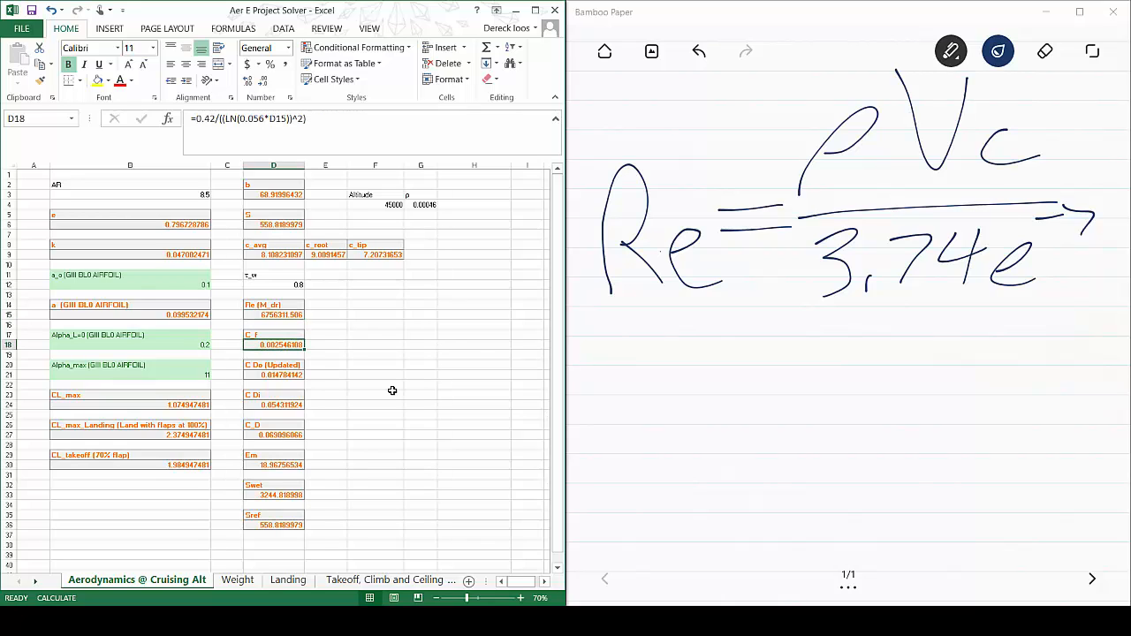
# Handwrite C_f = with the numerator .42 above a fraction bar below the Re equation
pyautogui.moveTo(638, 341)
pyautogui.mouseDown()
pyautogui.moveTo(627, 429)
pyautogui.moveTo(653, 429)
pyautogui.moveTo(672, 473)
pyautogui.moveTo(677, 445)
pyautogui.mouseUp()
pyautogui.moveTo(706, 384); pyautogui.dragTo(744, 404)
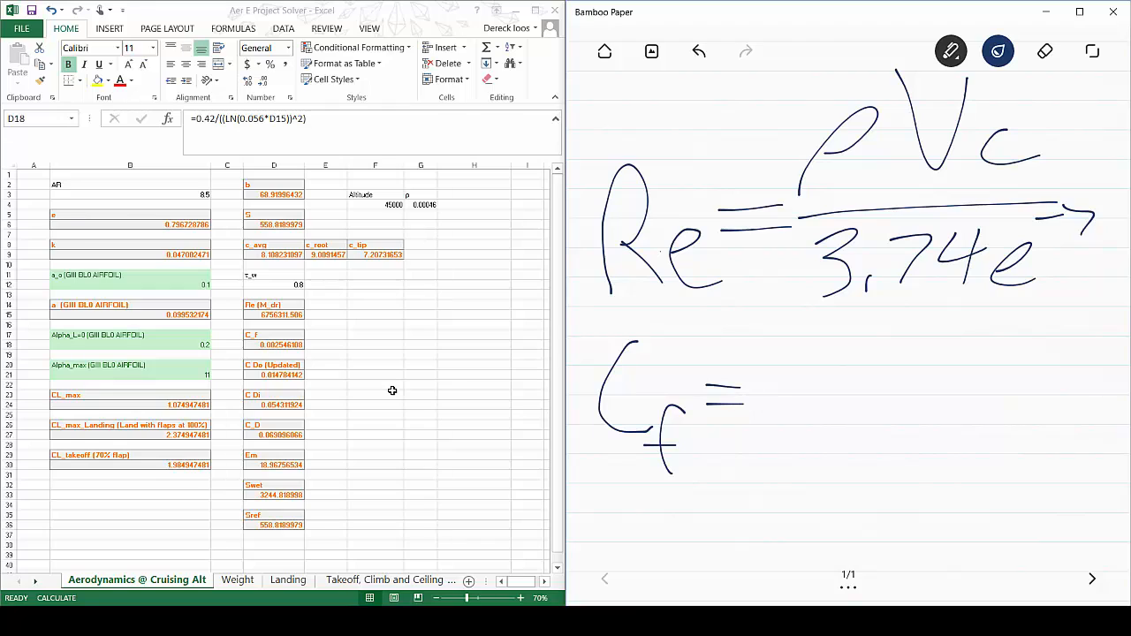
pyautogui.click(849, 383)
pyautogui.moveTo(894, 331)
pyautogui.mouseDown()
pyautogui.moveTo(925, 358)
pyautogui.moveTo(905, 390)
pyautogui.mouseUp()
pyautogui.moveTo(930, 346)
pyautogui.mouseDown()
pyautogui.moveTo(963, 341)
pyautogui.moveTo(967, 386)
pyautogui.moveTo(978, 390)
pyautogui.mouseUp()
pyautogui.moveTo(773, 410); pyautogui.dragTo(1049, 410)
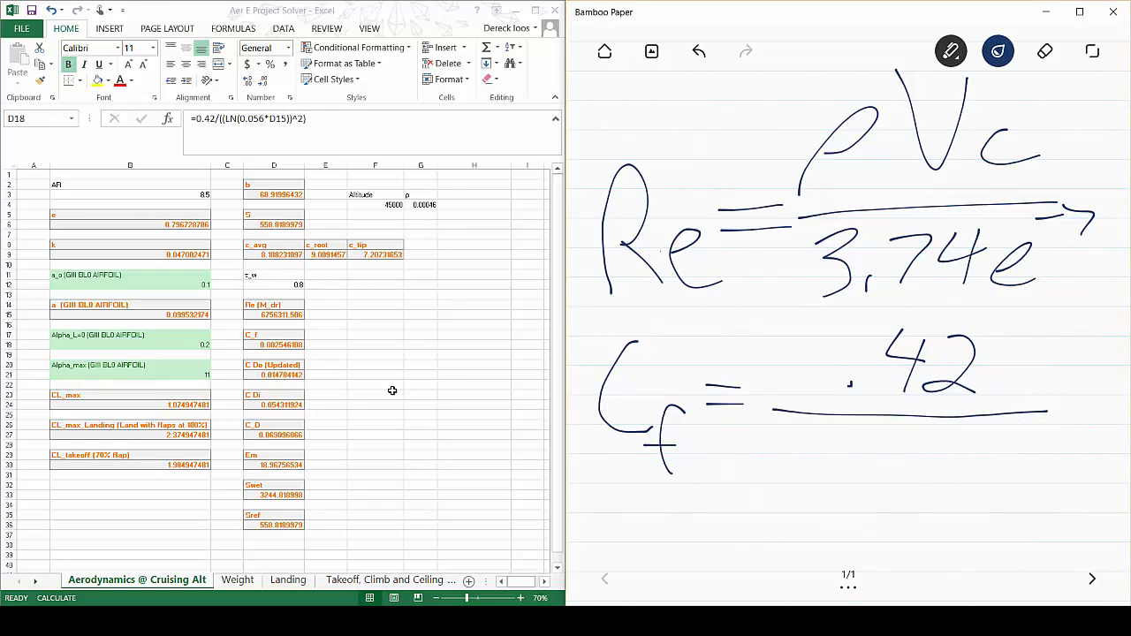
# Handwrite (ln(.056·Re))² as the denominator of the C_f equation
pyautogui.moveTo(778, 416)
pyautogui.mouseDown()
pyautogui.moveTo(757, 450)
pyautogui.moveTo(771, 534)
pyautogui.mouseUp()
pyautogui.moveTo(777, 442); pyautogui.dragTo(781, 510)
pyautogui.moveTo(797, 486); pyautogui.dragTo(833, 506)
pyautogui.moveTo(857, 446)
pyautogui.mouseDown()
pyautogui.moveTo(840, 487)
pyautogui.moveTo(860, 524)
pyautogui.mouseUp()
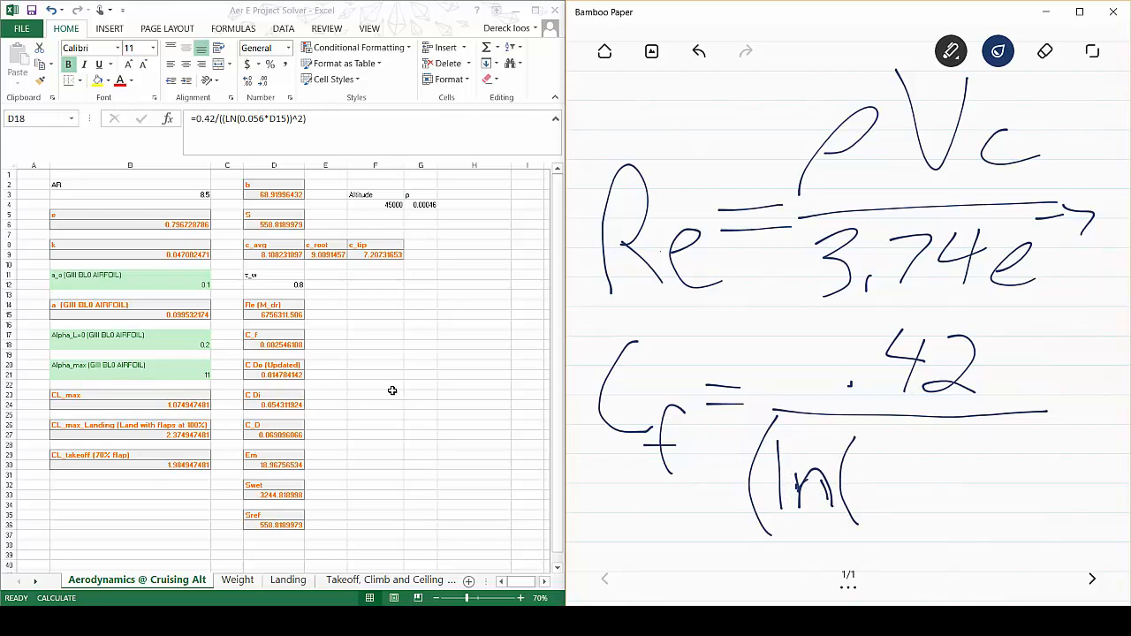
pyautogui.click(859, 472)
pyautogui.moveTo(894, 458); pyautogui.dragTo(892, 457)
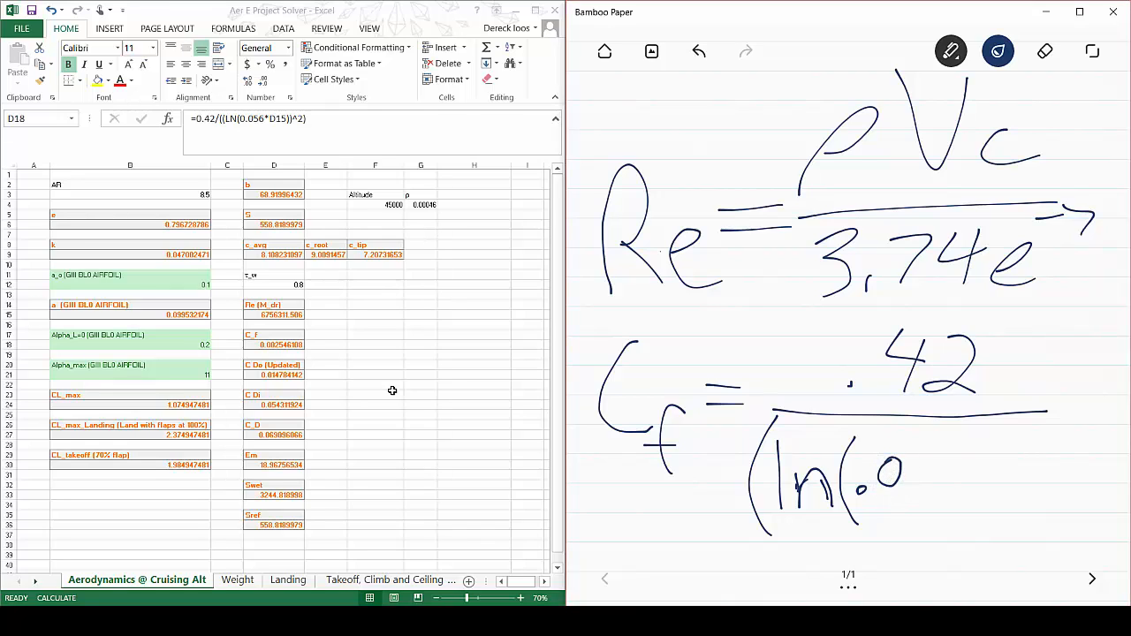
pyautogui.moveTo(919, 464)
pyautogui.mouseDown()
pyautogui.moveTo(912, 489)
pyautogui.moveTo(937, 461)
pyautogui.moveTo(944, 482)
pyautogui.moveTo(955, 478)
pyautogui.mouseUp()
pyautogui.click(988, 484)
pyautogui.moveTo(1005, 467)
pyautogui.mouseDown()
pyautogui.moveTo(1005, 495)
pyautogui.moveTo(1052, 498)
pyautogui.mouseUp()
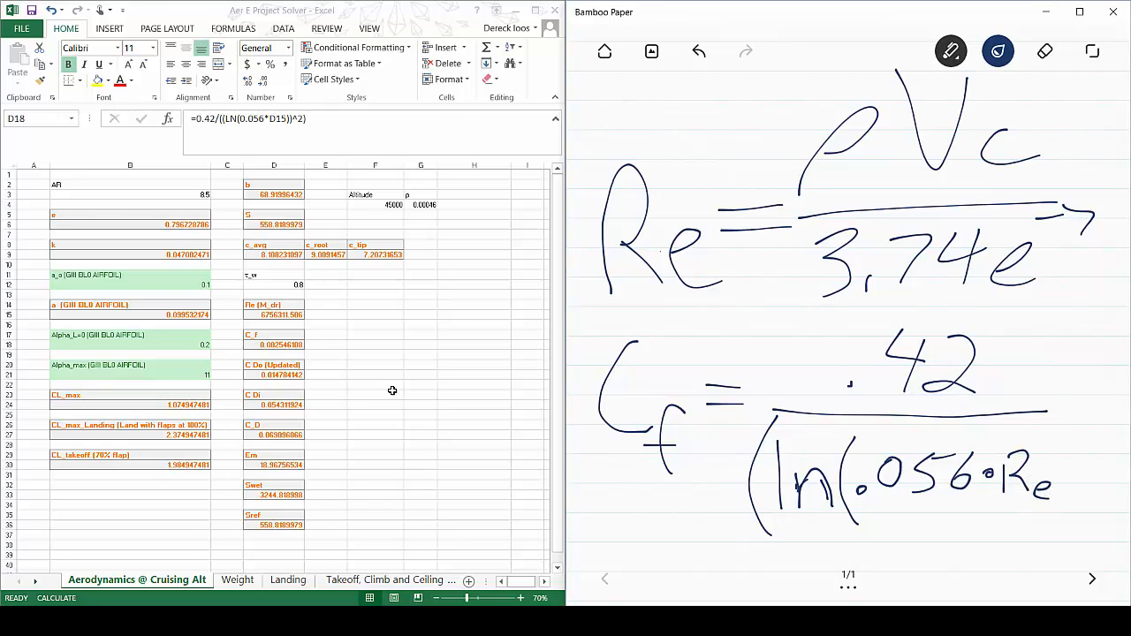
pyautogui.moveTo(1049, 438)
pyautogui.mouseDown()
pyautogui.moveTo(1057, 527)
pyautogui.moveTo(1079, 533)
pyautogui.mouseUp()
pyautogui.moveTo(1085, 428)
pyautogui.mouseDown()
pyautogui.moveTo(1105, 426)
pyautogui.moveTo(1118, 449)
pyautogui.mouseUp()
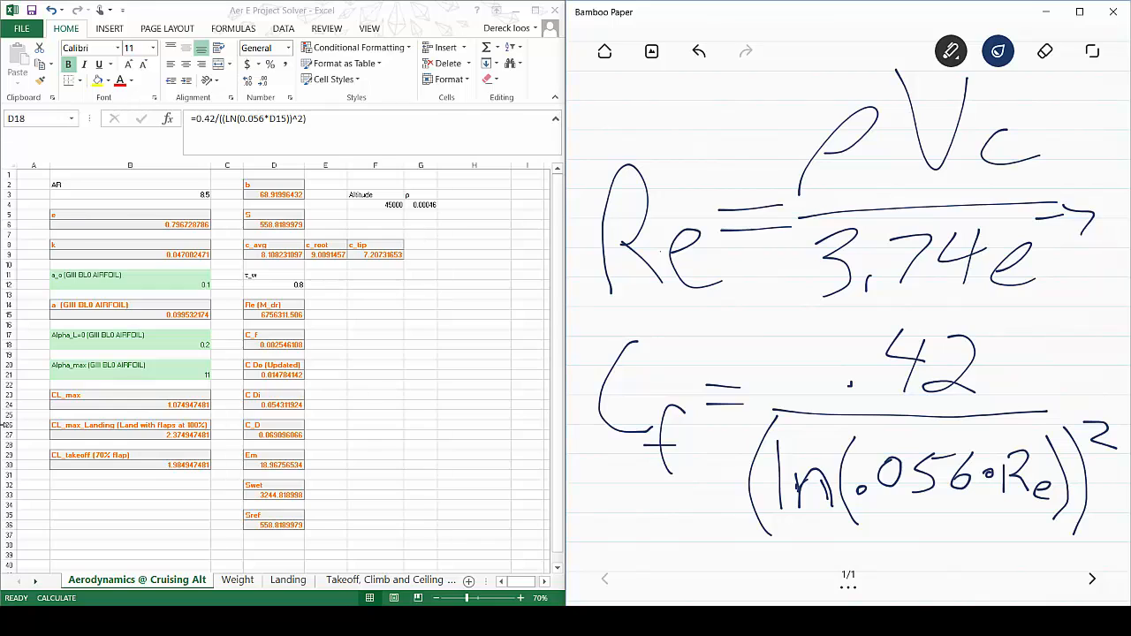
# Examine the updated C_Do formula in cell D21
pyautogui.click(282, 350)
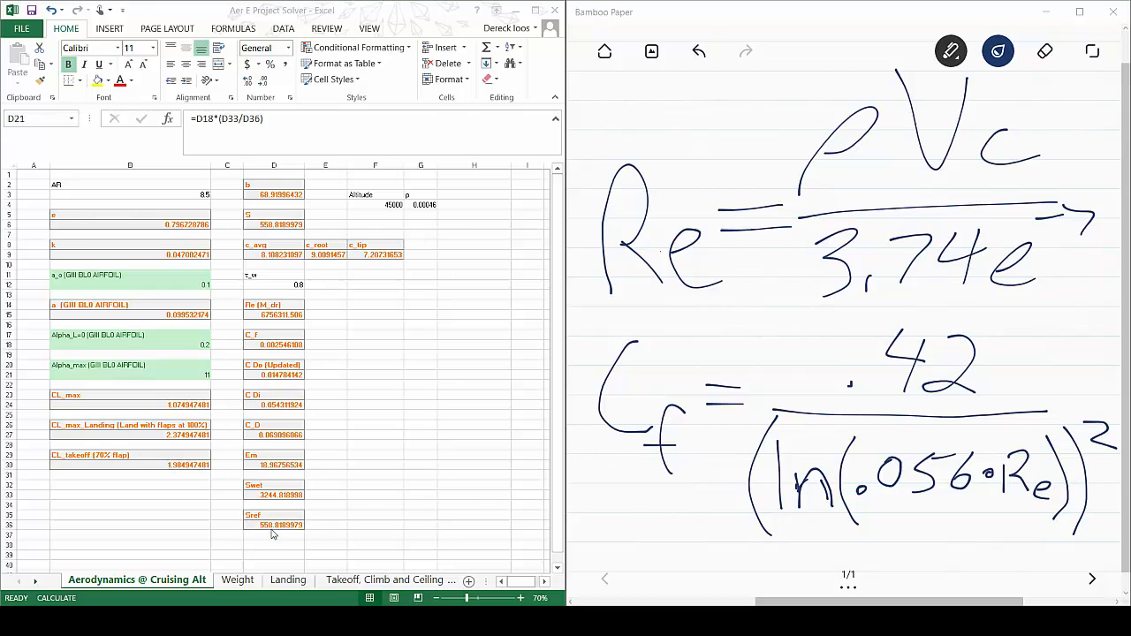
# Examine the S formula in cell D6 and clear the handwritten Re and C_f equations from the note page
pyautogui.click(271, 228)
pyautogui.click(271, 228)
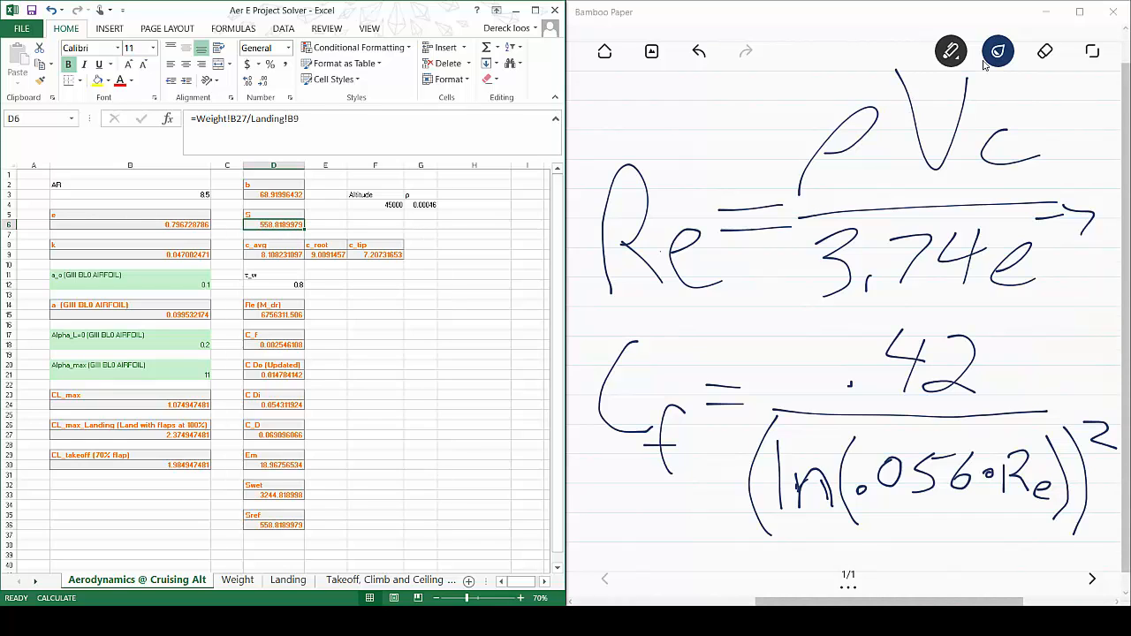
pyautogui.click(1054, 62)
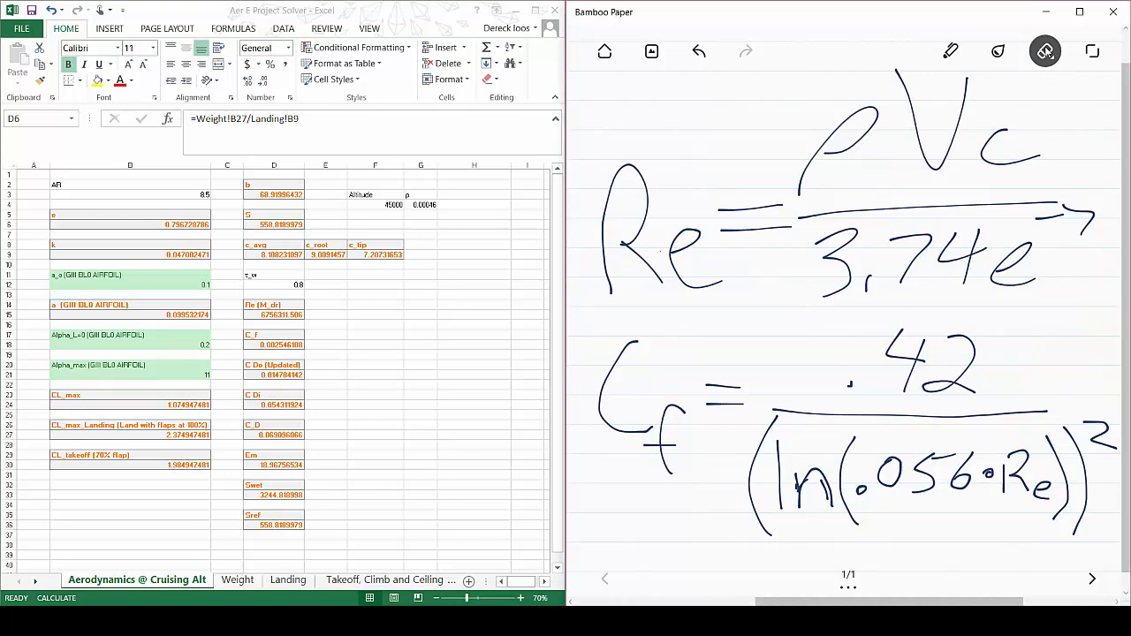
pyautogui.click(1052, 74)
pyautogui.click(1050, 104)
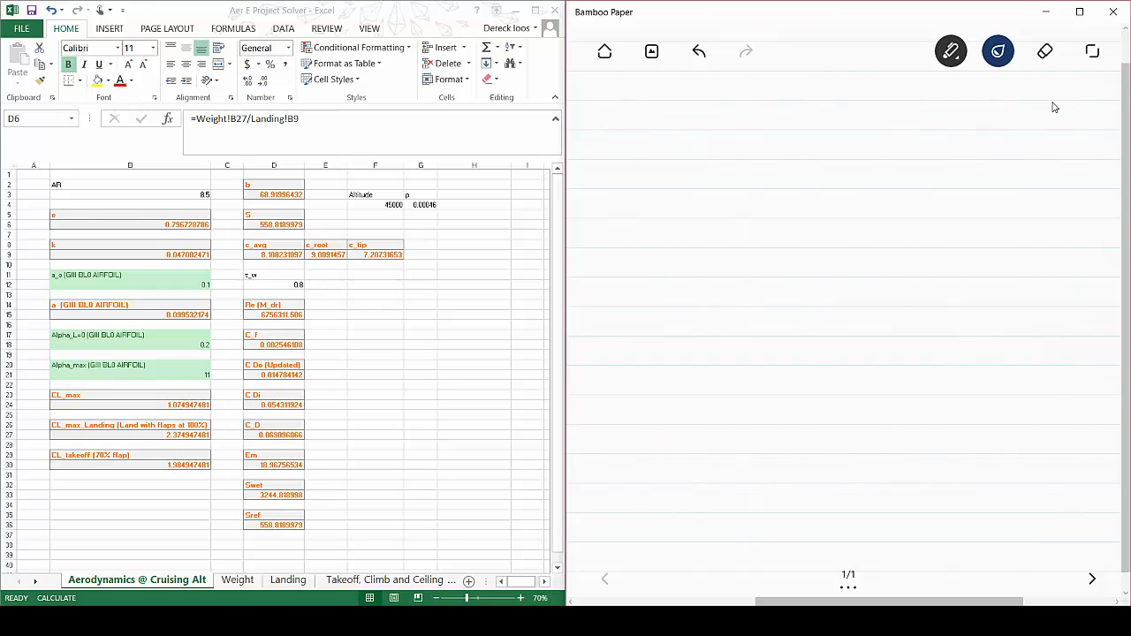
# Handwrite the first line of the wetted area equation, S_wet = S_fuselg + 2S_Eng, on the blank page
pyautogui.moveTo(640, 107)
pyautogui.mouseDown()
pyautogui.moveTo(654, 159)
pyautogui.moveTo(612, 204)
pyautogui.moveTo(667, 214)
pyautogui.moveTo(688, 201)
pyautogui.moveTo(733, 231)
pyautogui.mouseUp()
pyautogui.moveTo(714, 215); pyautogui.dragTo(756, 210)
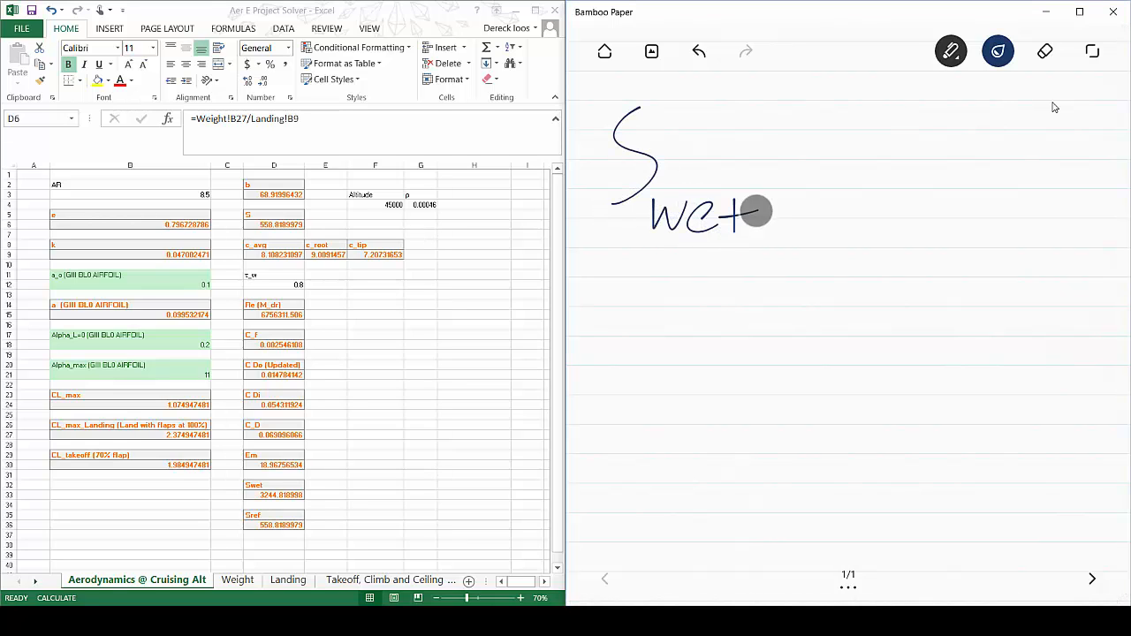
pyautogui.moveTo(755, 153)
pyautogui.mouseDown()
pyautogui.moveTo(783, 151)
pyautogui.moveTo(785, 165)
pyautogui.mouseUp()
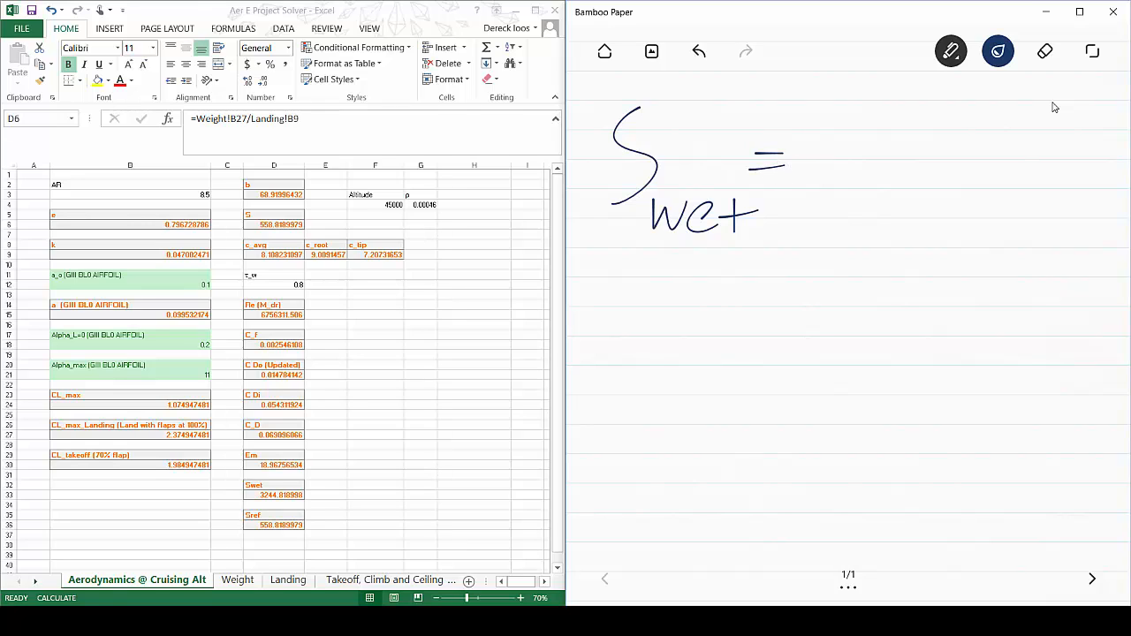
pyautogui.moveTo(850, 118)
pyautogui.mouseDown()
pyautogui.moveTo(821, 202)
pyautogui.moveTo(888, 240)
pyautogui.moveTo(919, 240)
pyautogui.moveTo(949, 222)
pyautogui.moveTo(926, 262)
pyautogui.mouseUp()
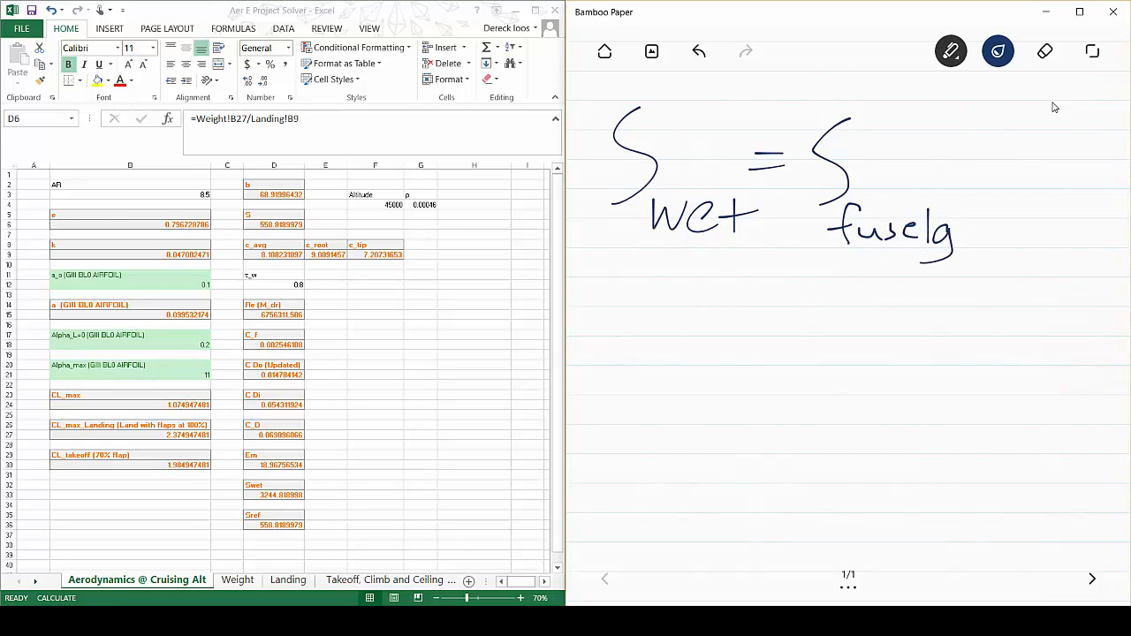
pyautogui.moveTo(956, 152)
pyautogui.mouseDown()
pyautogui.moveTo(955, 184)
pyautogui.moveTo(982, 165)
pyautogui.moveTo(993, 182)
pyautogui.moveTo(1036, 189)
pyautogui.mouseUp()
pyautogui.moveTo(1057, 135)
pyautogui.mouseDown()
pyautogui.moveTo(1036, 204)
pyautogui.moveTo(1063, 226)
pyautogui.mouseUp()
pyautogui.moveTo(1058, 213)
pyautogui.mouseDown()
pyautogui.moveTo(1083, 209)
pyautogui.moveTo(1071, 237)
pyautogui.moveTo(1100, 244)
pyautogui.moveTo(1084, 272)
pyautogui.mouseUp()
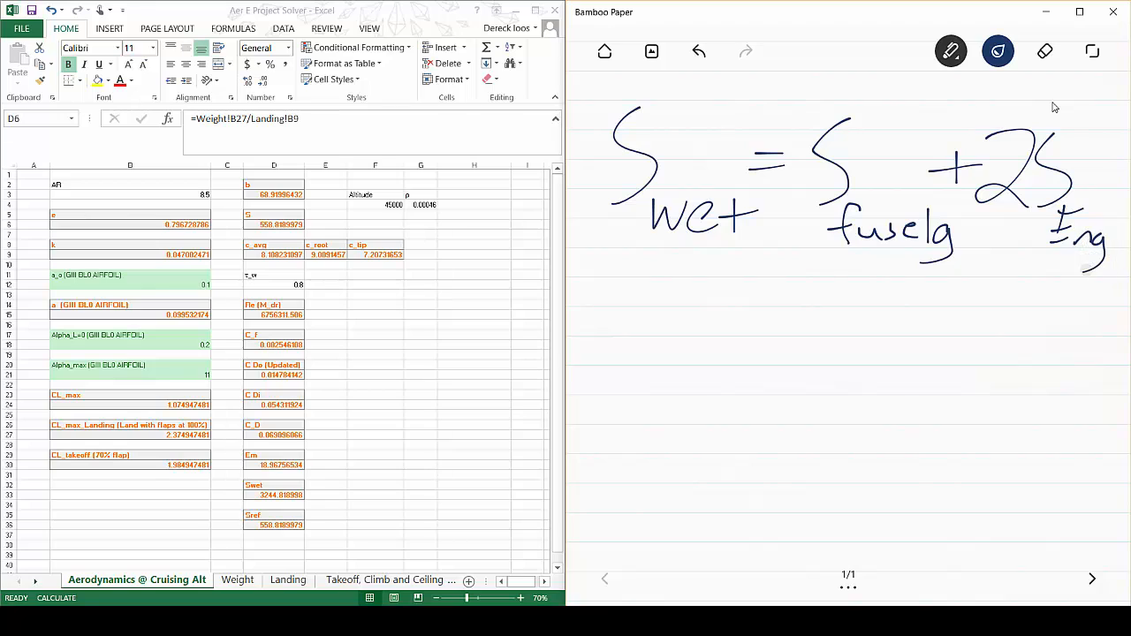
# Continue the wetted area equation on a second line with the term + 2S_ref
pyautogui.moveTo(655, 323)
pyautogui.mouseDown()
pyautogui.moveTo(644, 362)
pyautogui.moveTo(660, 333)
pyautogui.moveTo(781, 382)
pyautogui.mouseUp()
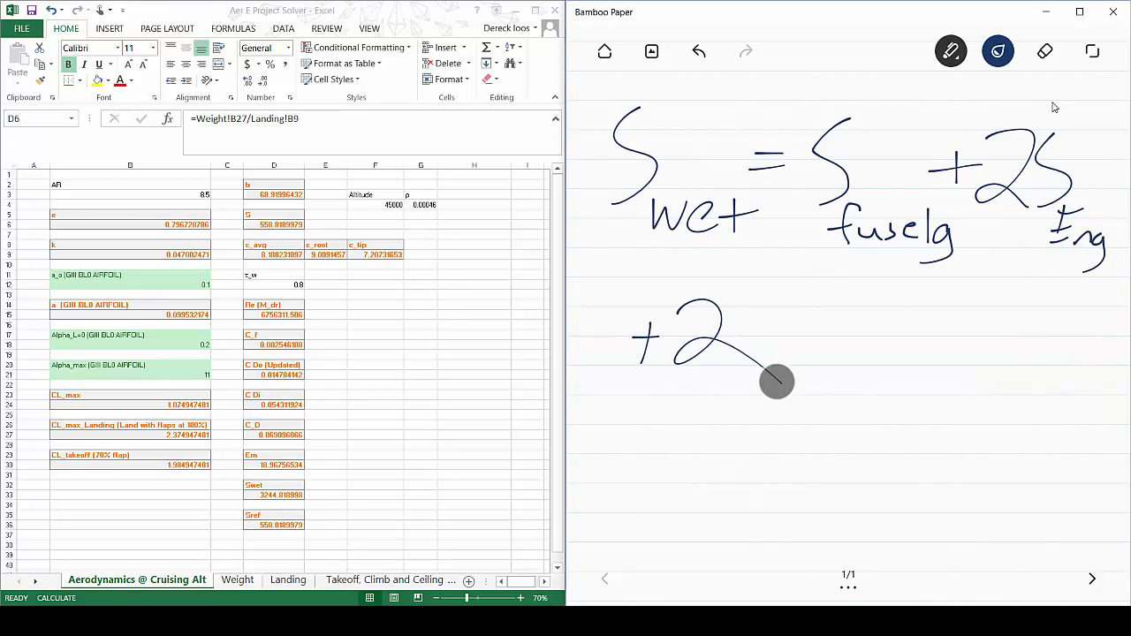
pyautogui.moveTo(792, 305)
pyautogui.mouseDown()
pyautogui.moveTo(781, 382)
pyautogui.moveTo(831, 371)
pyautogui.moveTo(872, 402)
pyautogui.mouseUp()
pyautogui.moveTo(860, 382); pyautogui.dragTo(882, 382)
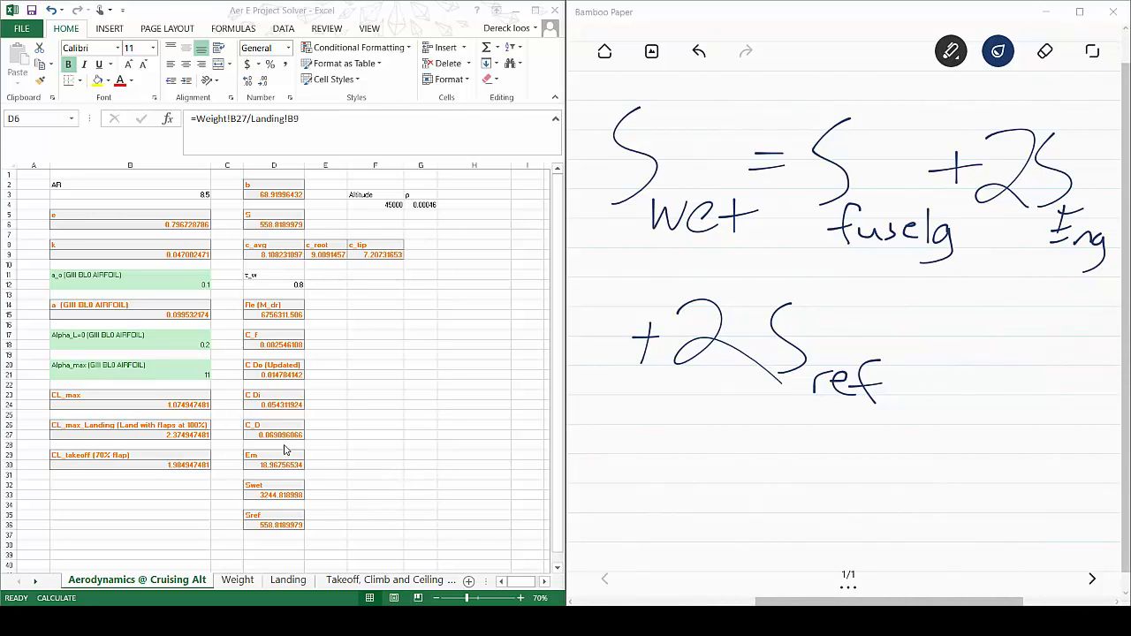
# Examine the fuselage area values on the Weight sheet and return to the Aerodynamics @ Cruising Alt sheet
pyautogui.click(235, 589)
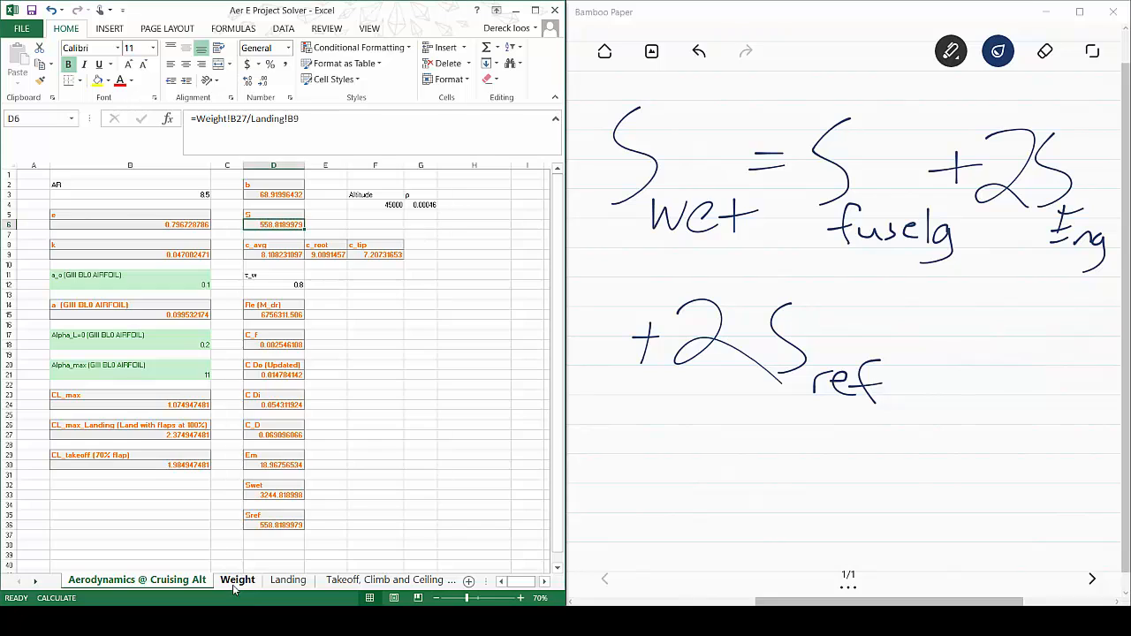
pyautogui.click(234, 588)
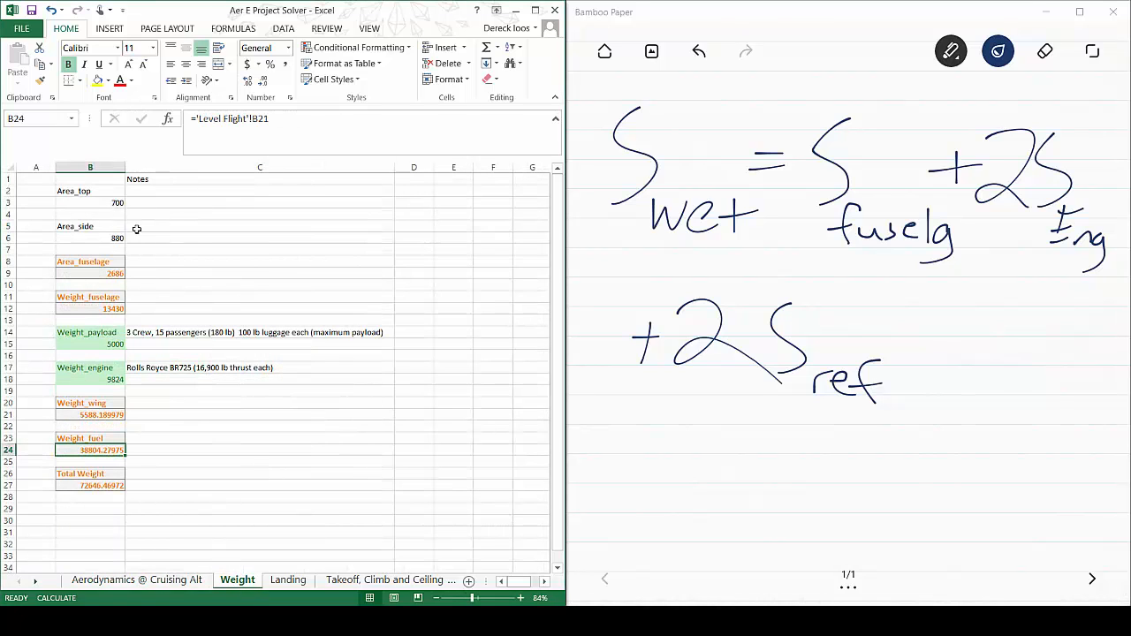
pyautogui.click(158, 580)
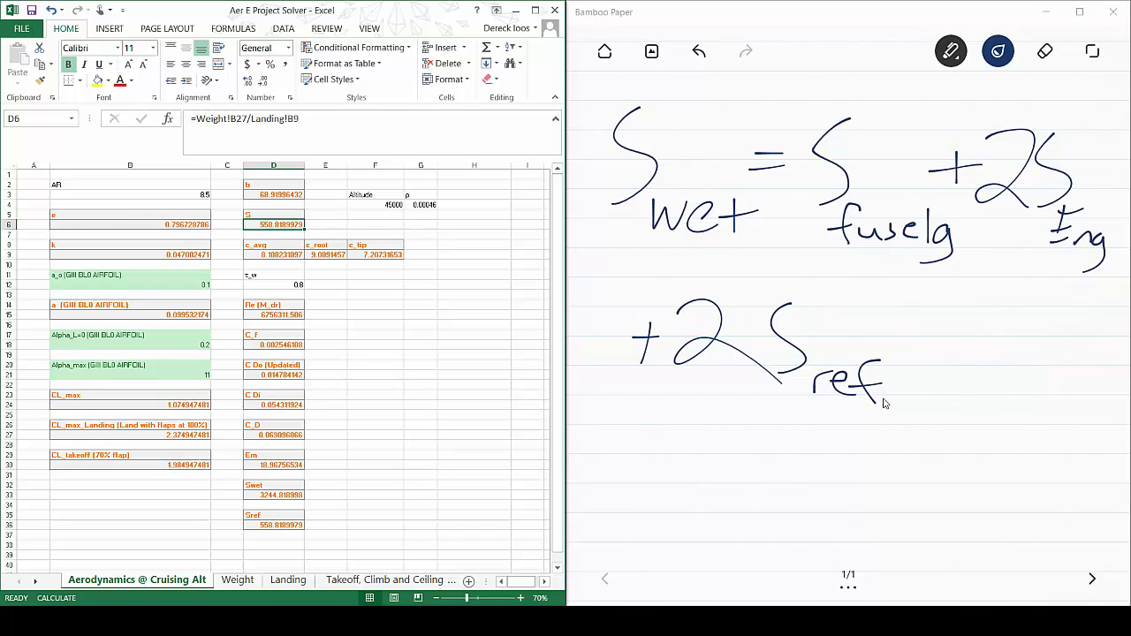
pyautogui.moveTo(629, 466); pyautogui.dragTo(661, 459)
pyautogui.moveTo(690, 459); pyautogui.dragTo(704, 449)
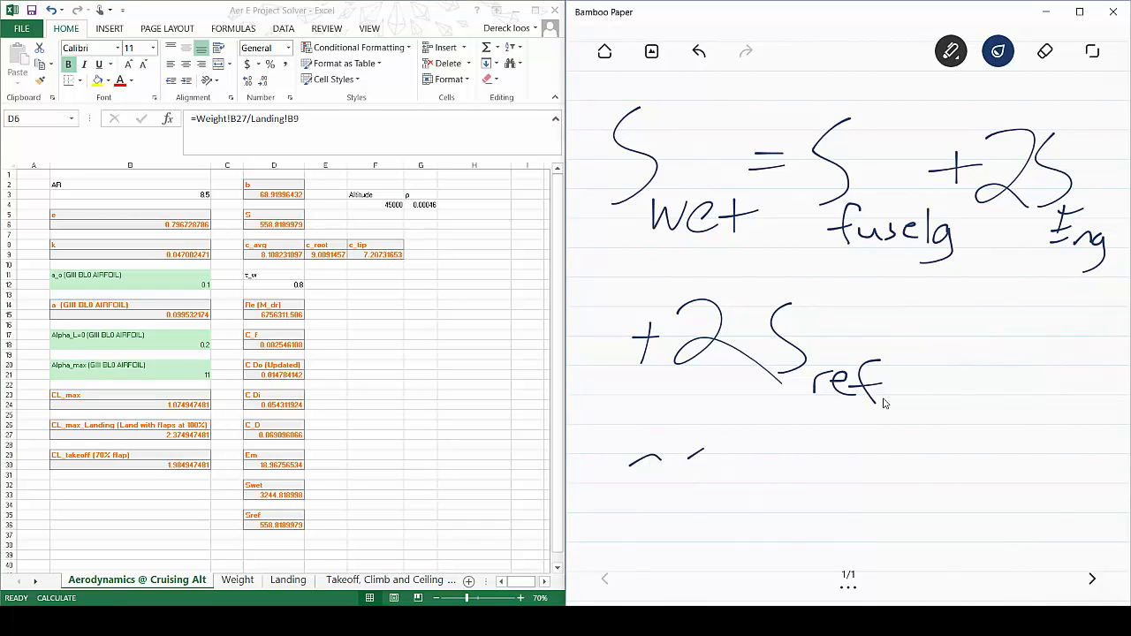
pyautogui.hotkey('ctrl', 'z')
pyautogui.hotkey('ctrl', 'z')
# Handwrite the engine area expression (πr²)L below the + 2S_ref term
pyautogui.moveTo(603, 469)
pyautogui.mouseDown()
pyautogui.moveTo(644, 447)
pyautogui.moveTo(694, 455)
pyautogui.moveTo(629, 511)
pyautogui.mouseUp()
pyautogui.moveTo(656, 458)
pyautogui.mouseDown()
pyautogui.moveTo(651, 513)
pyautogui.moveTo(775, 460)
pyautogui.mouseUp()
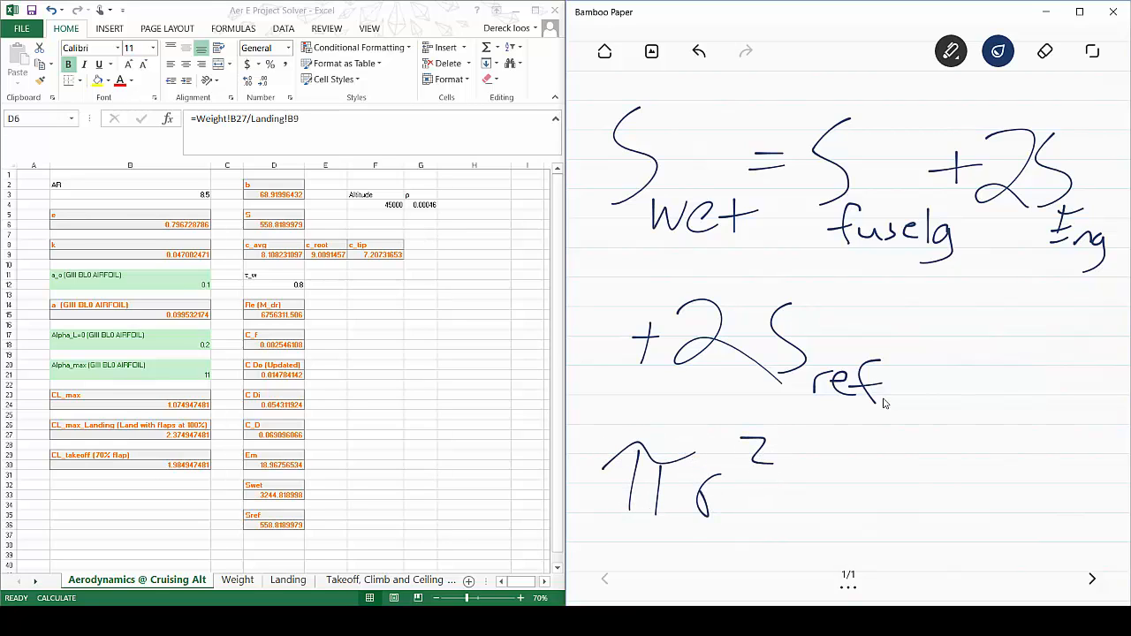
pyautogui.moveTo(604, 422); pyautogui.dragTo(642, 525)
pyautogui.moveTo(757, 409); pyautogui.dragTo(781, 533)
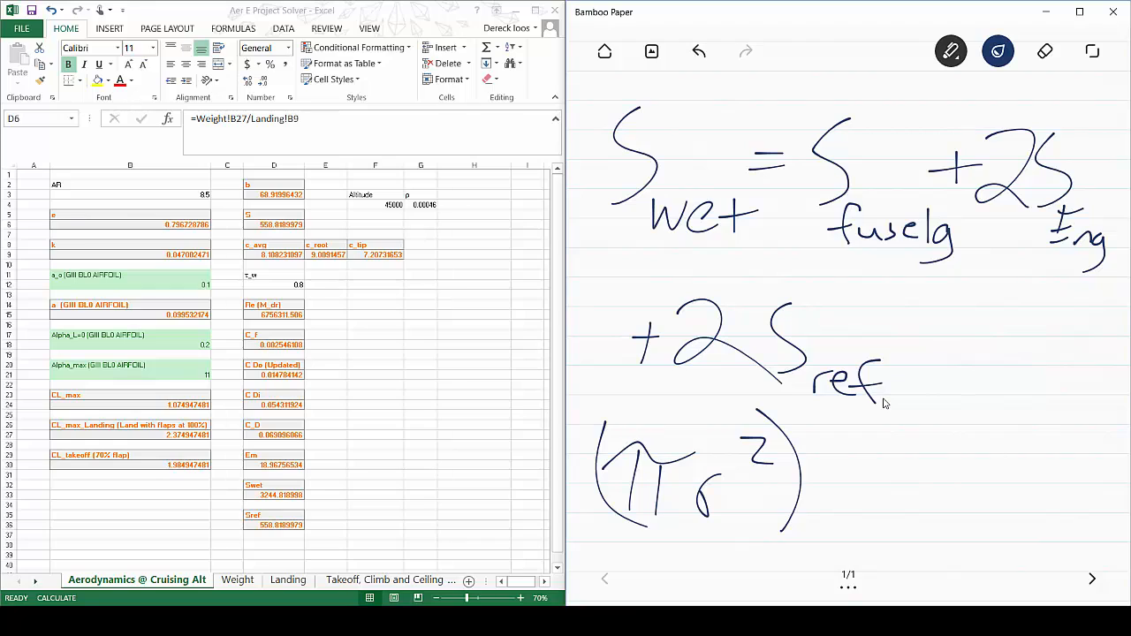
pyautogui.moveTo(826, 433); pyautogui.dragTo(863, 510)
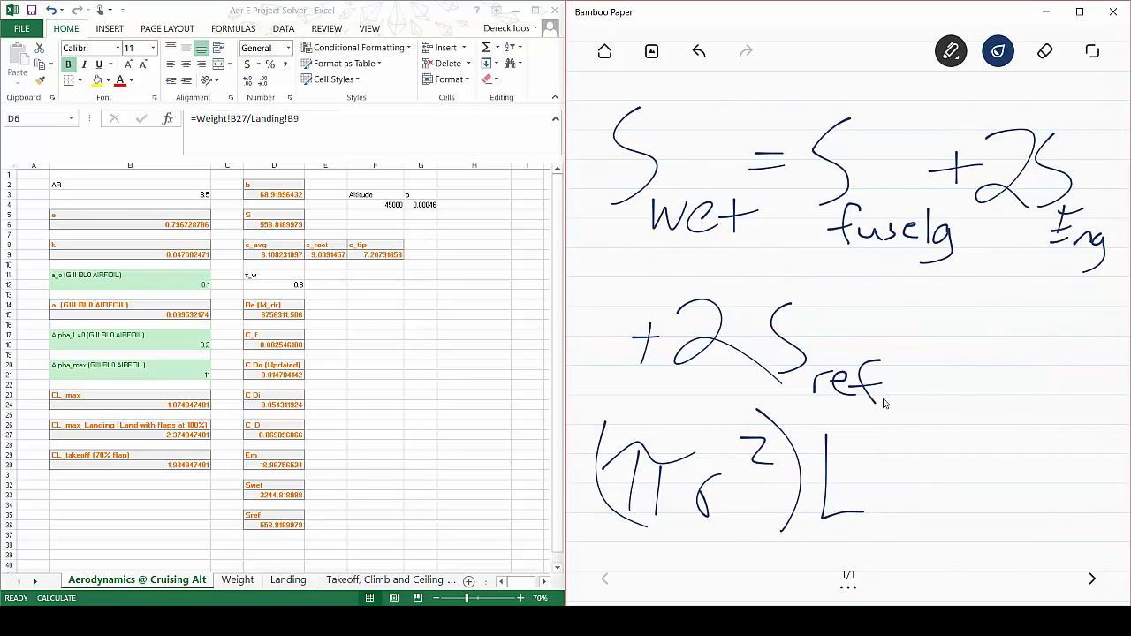
# Handwrite the factor 2 in front of (πr²)L, enlarging the note window for room and restoring it beside the workbook
pyautogui.moveTo(567, 451); pyautogui.dragTo(596, 477)
pyautogui.moveTo(833, 12)
pyautogui.mouseDown()
pyautogui.moveTo(833, 108)
pyautogui.moveTo(834, 1)
pyautogui.mouseUp()
pyautogui.moveTo(328, 466)
pyautogui.mouseDown()
pyautogui.moveTo(326, 518)
pyautogui.moveTo(385, 530)
pyautogui.mouseUp()
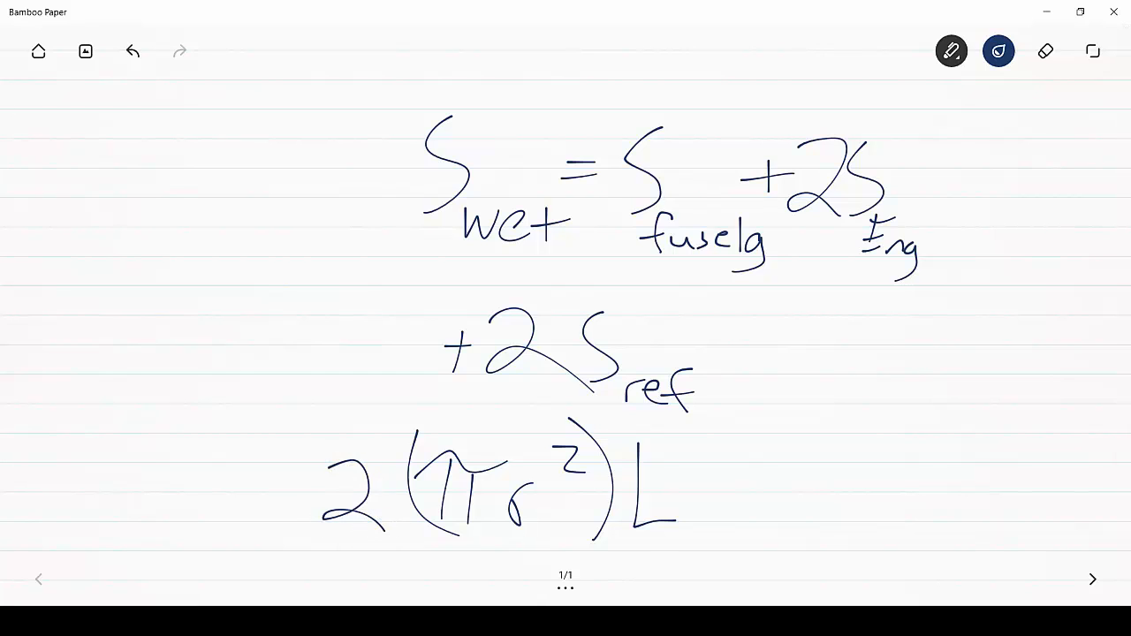
pyautogui.moveTo(772, 8); pyautogui.dragTo(1130, 252)
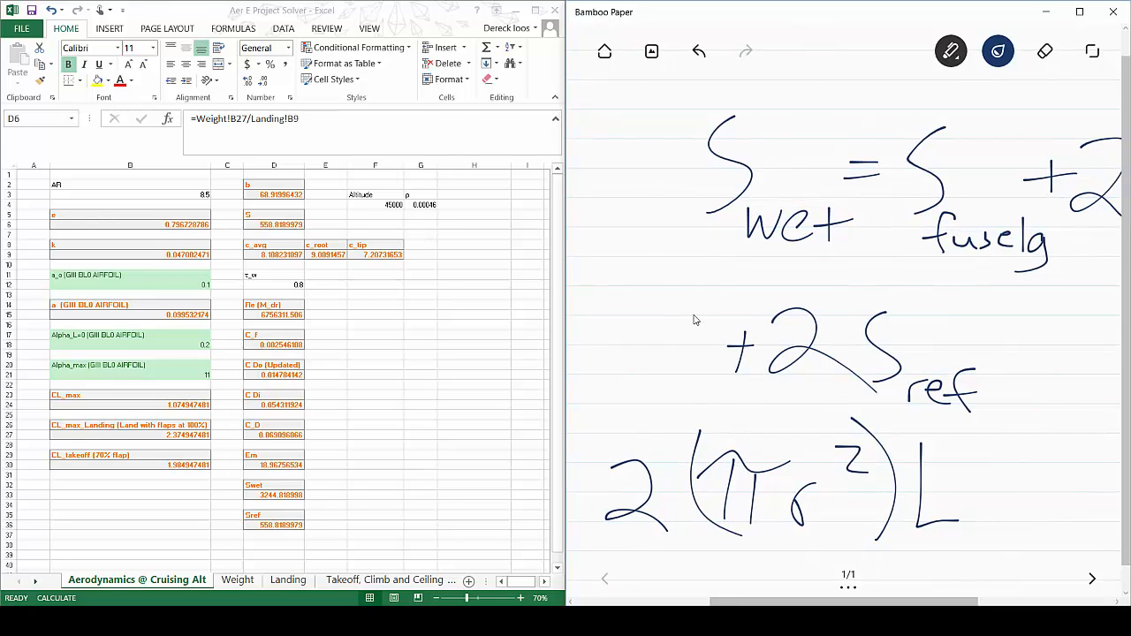
# Clear the note page and handwrite the fraction S_wet over S_ref
pyautogui.click(1046, 59)
pyautogui.click(1045, 53)
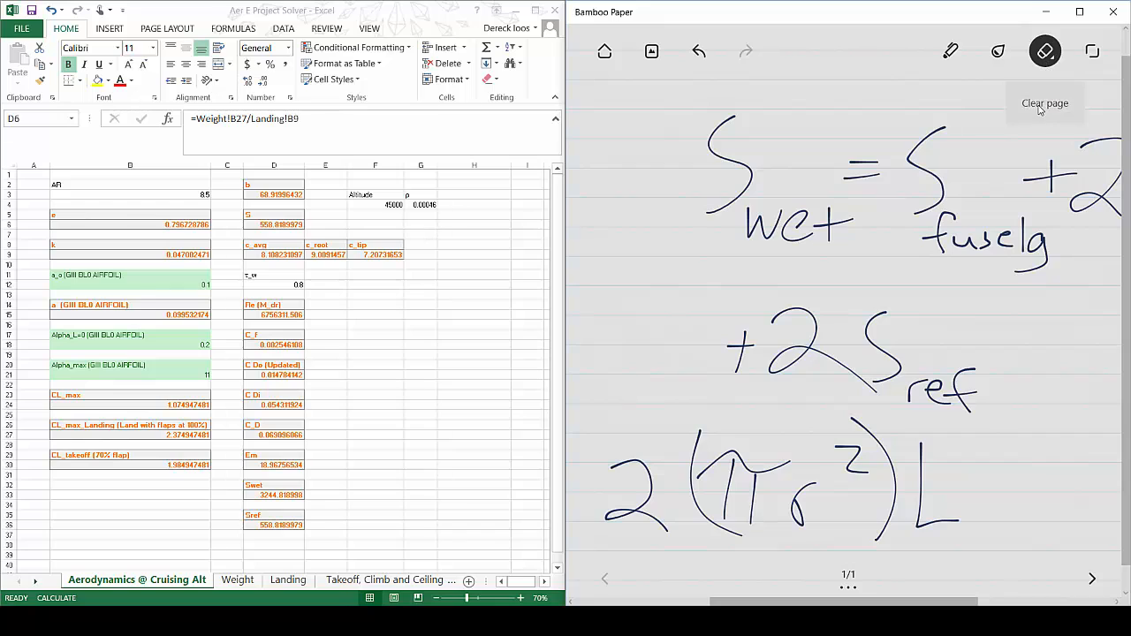
pyautogui.click(1041, 105)
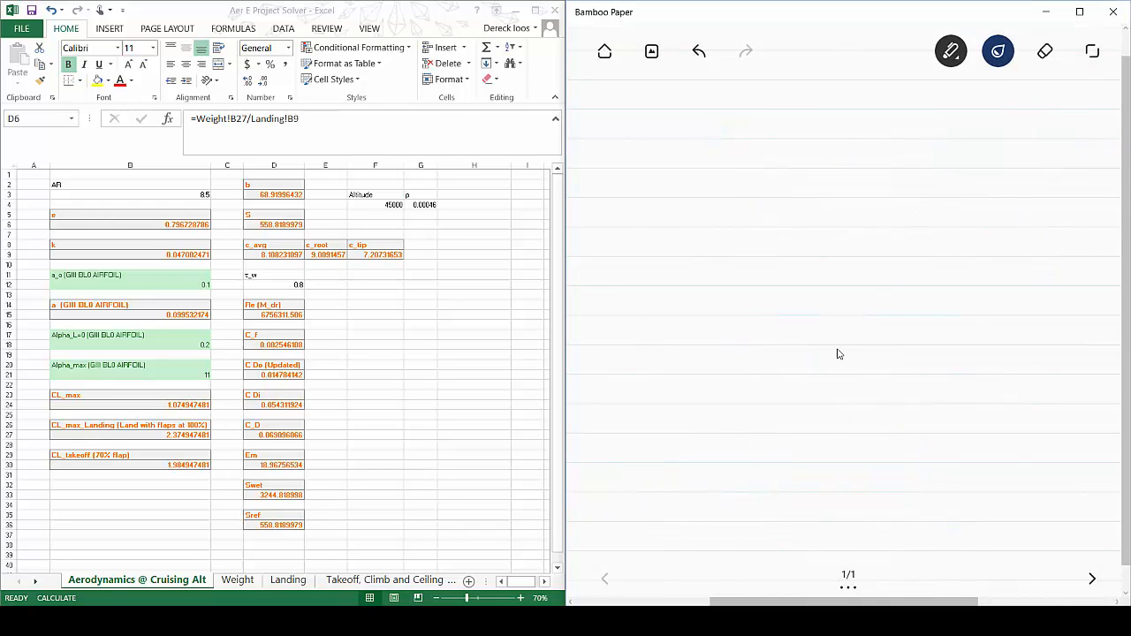
pyautogui.moveTo(770, 159)
pyautogui.mouseDown()
pyautogui.moveTo(722, 257)
pyautogui.moveTo(707, 262)
pyautogui.mouseUp()
pyautogui.moveTo(765, 261)
pyautogui.mouseDown()
pyautogui.moveTo(823, 257)
pyautogui.moveTo(850, 279)
pyautogui.mouseUp()
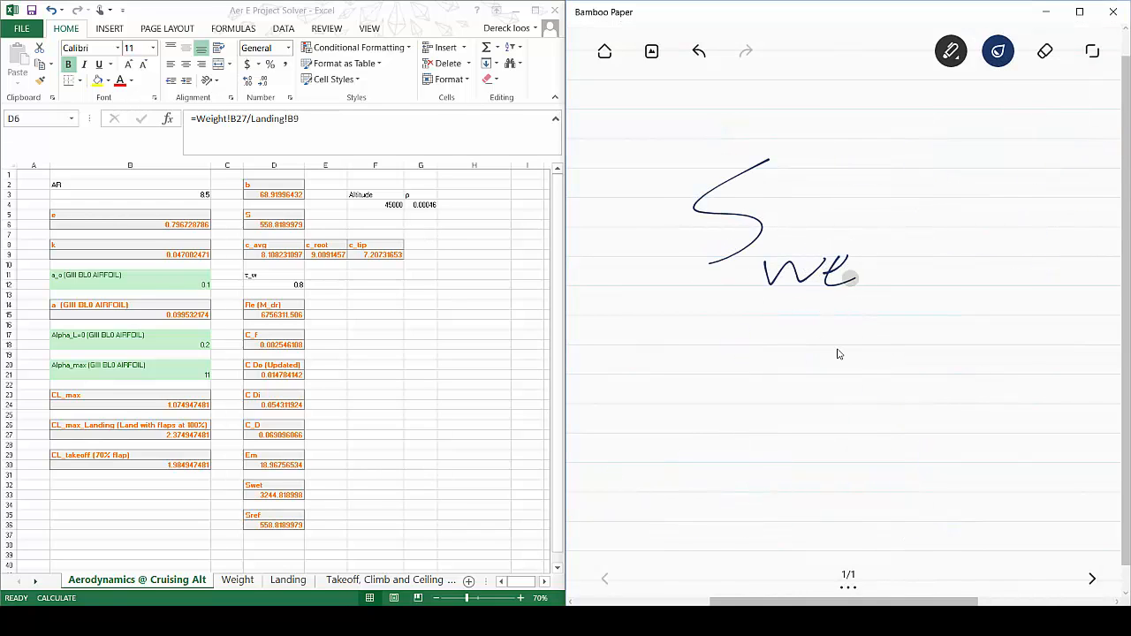
pyautogui.moveTo(881, 226)
pyautogui.mouseDown()
pyautogui.moveTo(879, 284)
pyautogui.moveTo(888, 256)
pyautogui.mouseUp()
pyautogui.moveTo(694, 308); pyautogui.dragTo(922, 301)
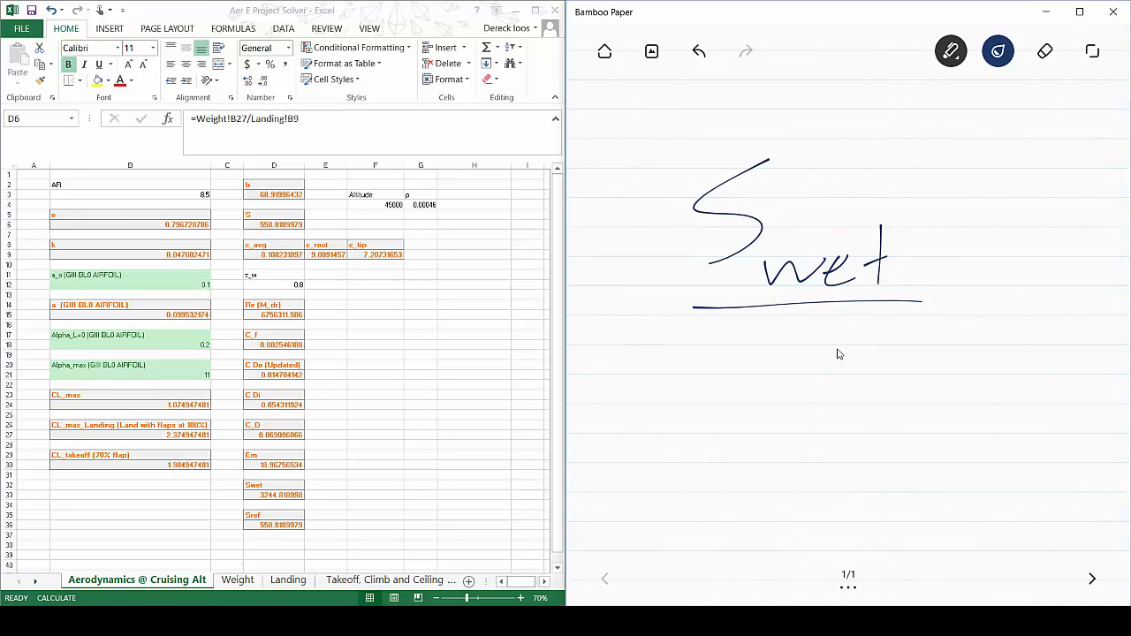
pyautogui.moveTo(774, 324)
pyautogui.mouseDown()
pyautogui.moveTo(743, 346)
pyautogui.moveTo(737, 395)
pyautogui.moveTo(810, 373)
pyautogui.moveTo(860, 407)
pyautogui.mouseUp()
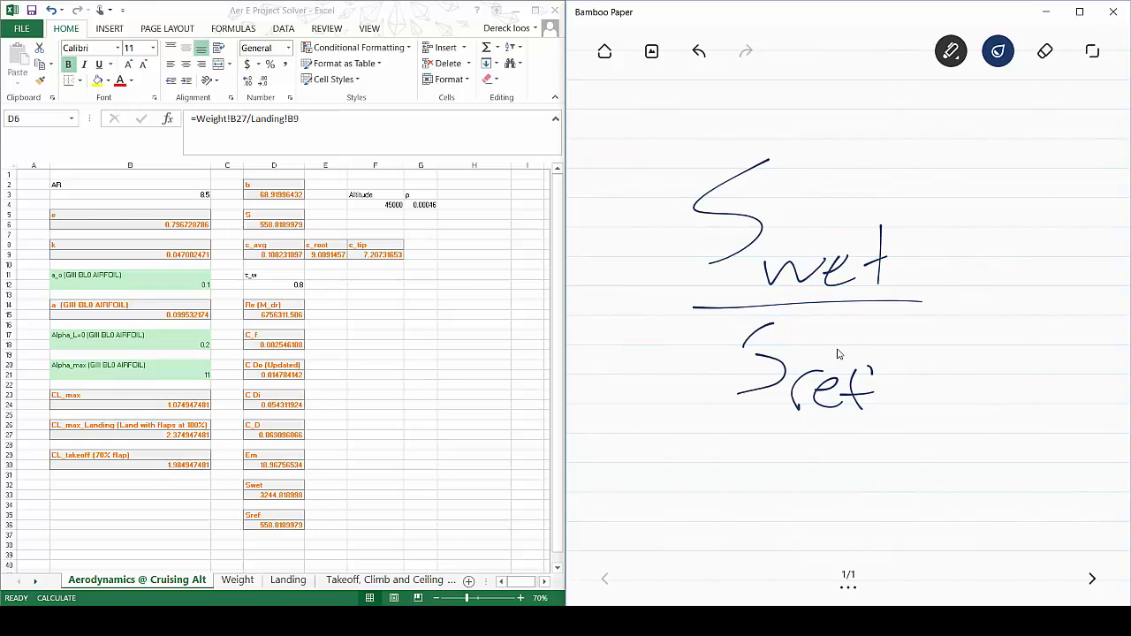
# Enclose the S_wet/S_ref fraction in parentheses and complete the equation with C_f = C_D0
pyautogui.moveTo(679, 162)
pyautogui.mouseDown()
pyautogui.moveTo(646, 262)
pyautogui.moveTo(721, 425)
pyautogui.mouseUp()
pyautogui.moveTo(883, 160)
pyautogui.mouseDown()
pyautogui.moveTo(914, 216)
pyautogui.moveTo(887, 443)
pyautogui.mouseUp()
pyautogui.moveTo(986, 253)
pyautogui.mouseDown()
pyautogui.moveTo(949, 312)
pyautogui.moveTo(982, 353)
pyautogui.moveTo(1004, 327)
pyautogui.mouseUp()
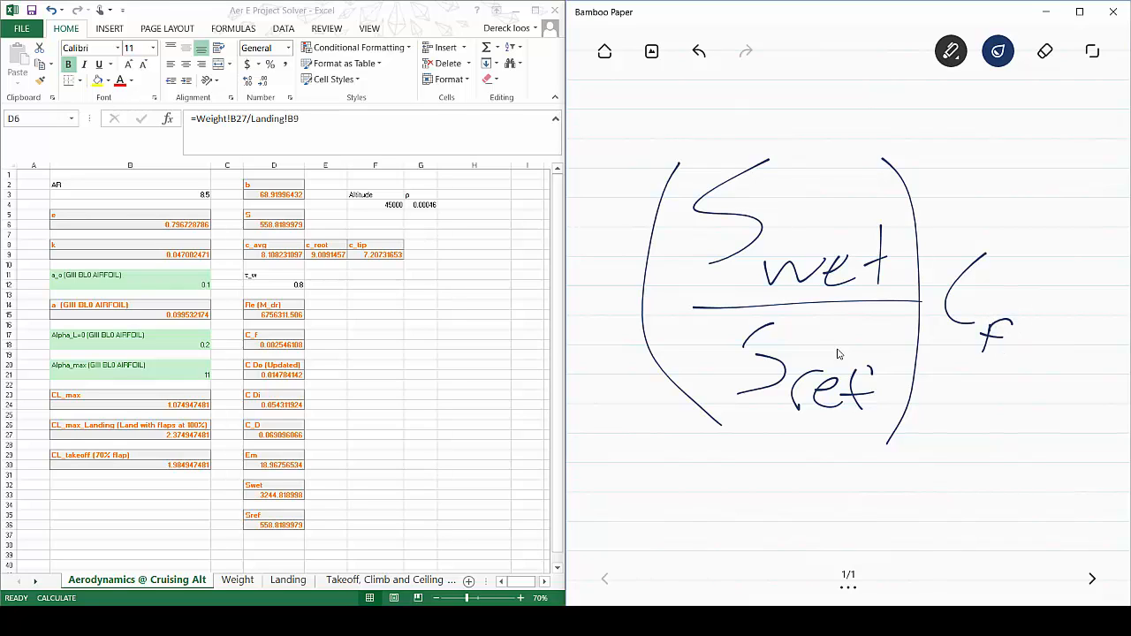
pyautogui.moveTo(1019, 281)
pyautogui.mouseDown()
pyautogui.moveTo(1047, 279)
pyautogui.moveTo(1047, 292)
pyautogui.mouseUp()
pyautogui.moveTo(1088, 259)
pyautogui.mouseDown()
pyautogui.moveTo(1078, 345)
pyautogui.moveTo(1116, 335)
pyautogui.mouseUp()
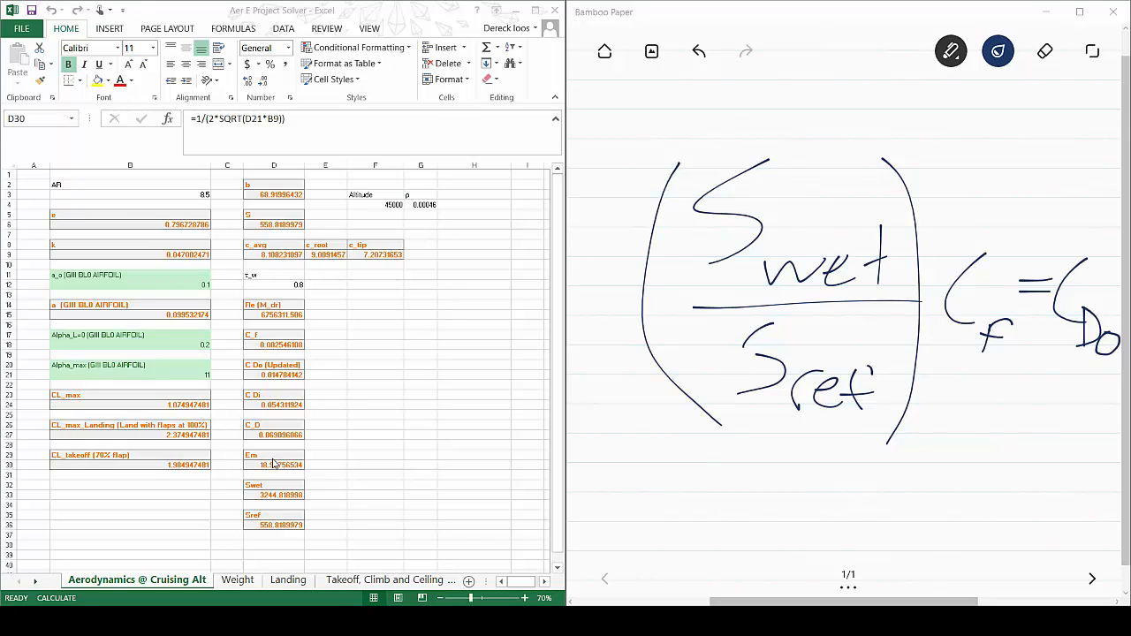
# Examine the Em formula in cell D30 and clear the handwritten C_D0 equation from the note page
pyautogui.click(276, 464)
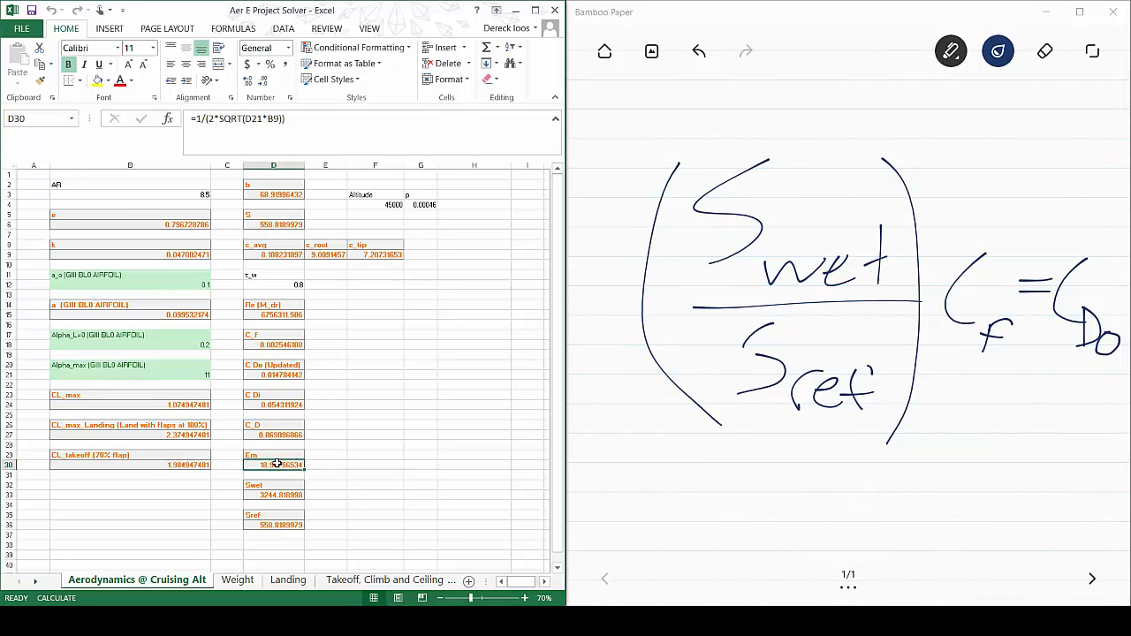
pyautogui.click(1045, 54)
pyautogui.click(1045, 59)
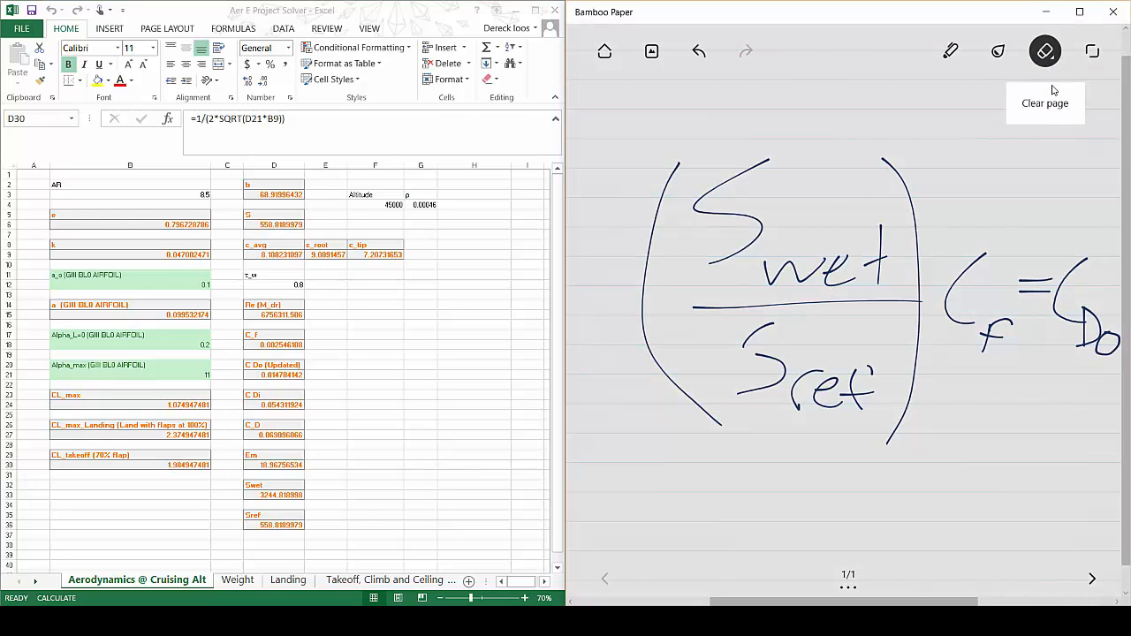
pyautogui.click(1047, 104)
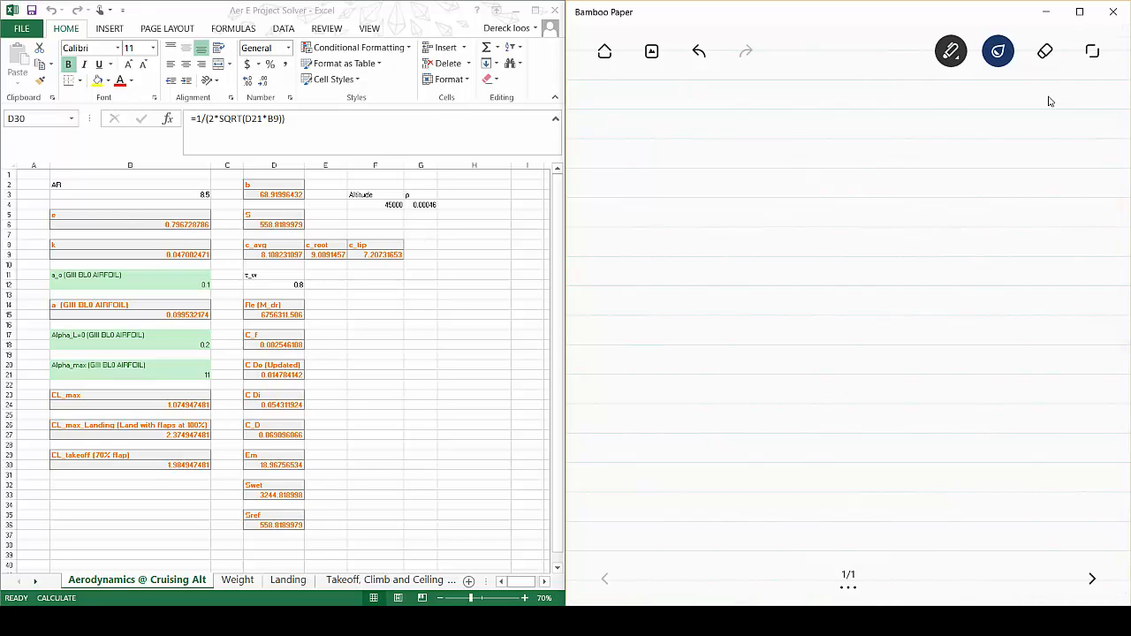
# Handwrite E_m = as the start of a new equation on the blank page
pyautogui.moveTo(610, 188)
pyautogui.mouseDown()
pyautogui.moveTo(612, 279)
pyautogui.moveTo(656, 184)
pyautogui.mouseUp()
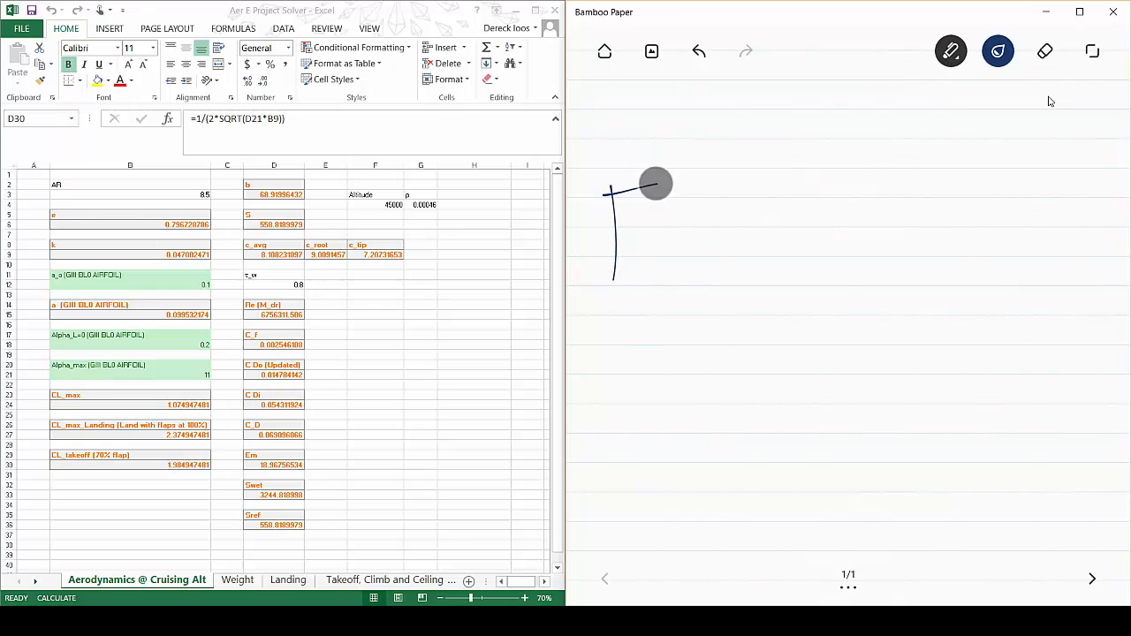
pyautogui.moveTo(619, 239); pyautogui.dragTo(656, 233)
pyautogui.moveTo(601, 284)
pyautogui.mouseDown()
pyautogui.moveTo(655, 280)
pyautogui.moveTo(708, 324)
pyautogui.mouseUp()
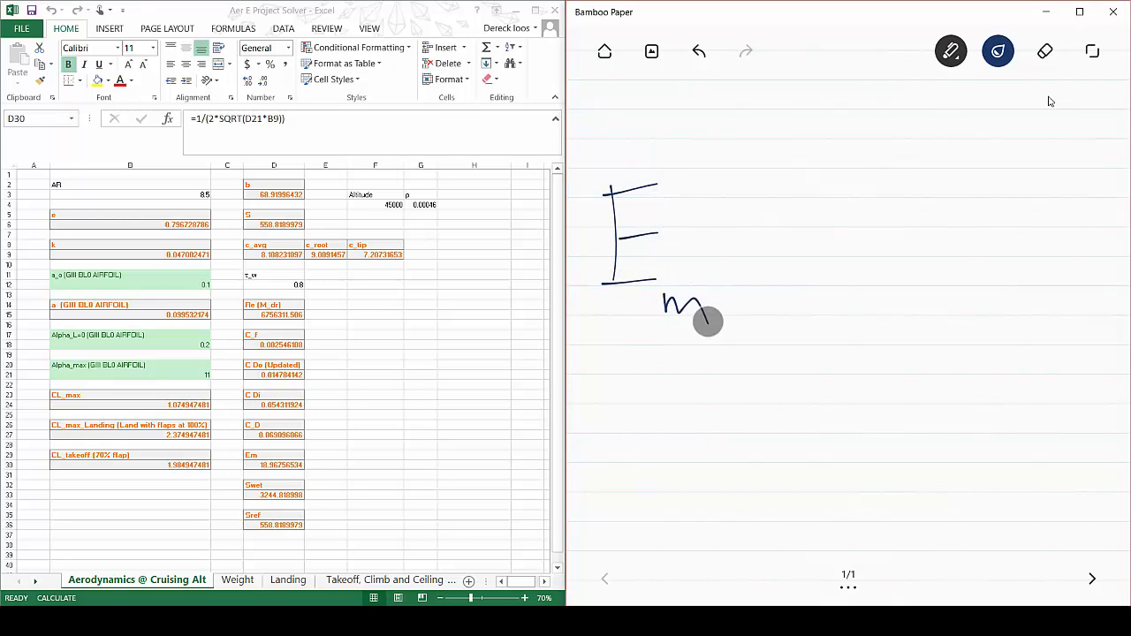
pyautogui.moveTo(702, 237); pyautogui.dragTo(757, 235)
pyautogui.moveTo(699, 261); pyautogui.dragTo(778, 258)
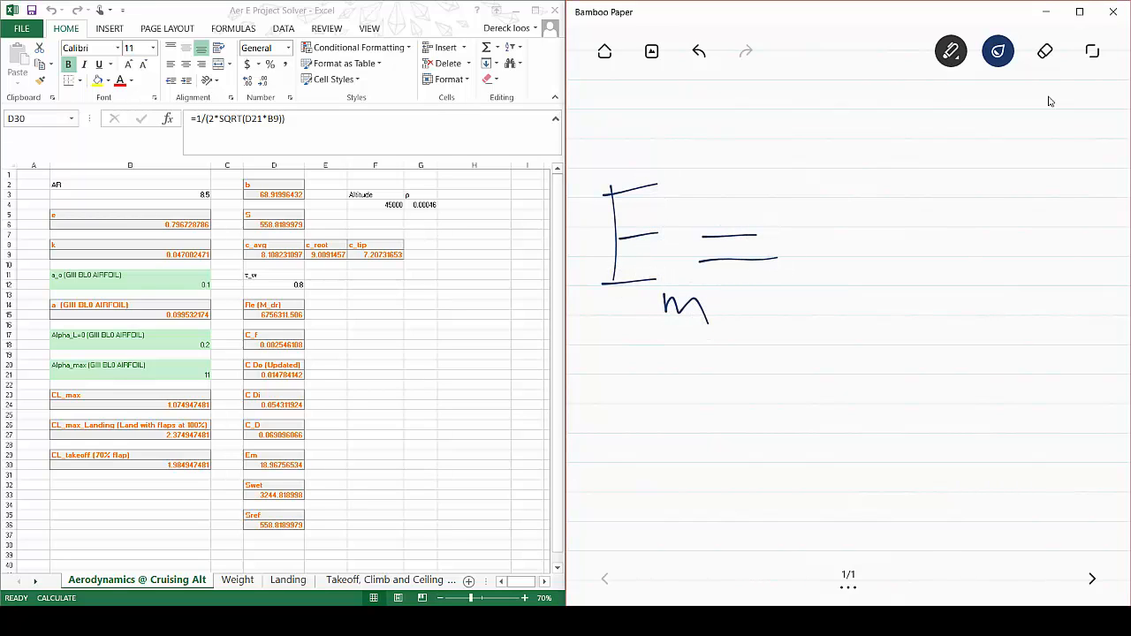
# Handwrite the fraction 1 over 2√(K·C_D0) as the right-hand side of the E_m equation
pyautogui.moveTo(884, 124); pyautogui.dragTo(894, 195)
pyautogui.moveTo(768, 221); pyautogui.dragTo(1004, 213)
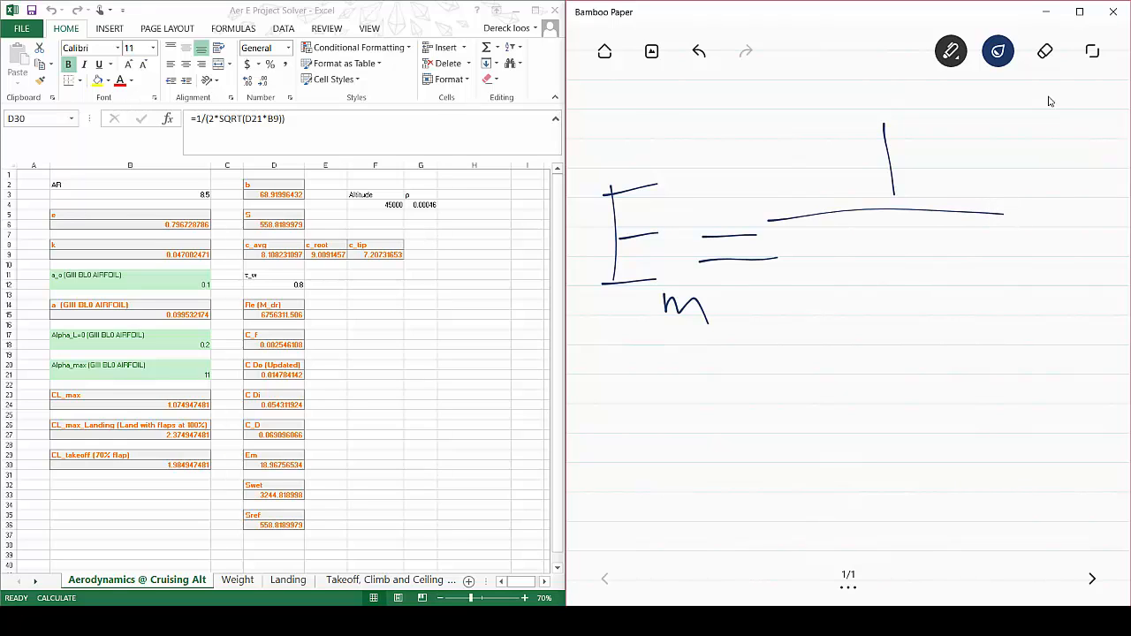
pyautogui.moveTo(798, 249)
pyautogui.mouseDown()
pyautogui.moveTo(821, 285)
pyautogui.moveTo(839, 289)
pyautogui.mouseUp()
pyautogui.moveTo(831, 288)
pyautogui.mouseDown()
pyautogui.moveTo(858, 313)
pyautogui.moveTo(825, 215)
pyautogui.moveTo(1026, 225)
pyautogui.mouseUp()
pyautogui.moveTo(872, 250)
pyautogui.mouseDown()
pyautogui.moveTo(881, 306)
pyautogui.moveTo(914, 303)
pyautogui.mouseUp()
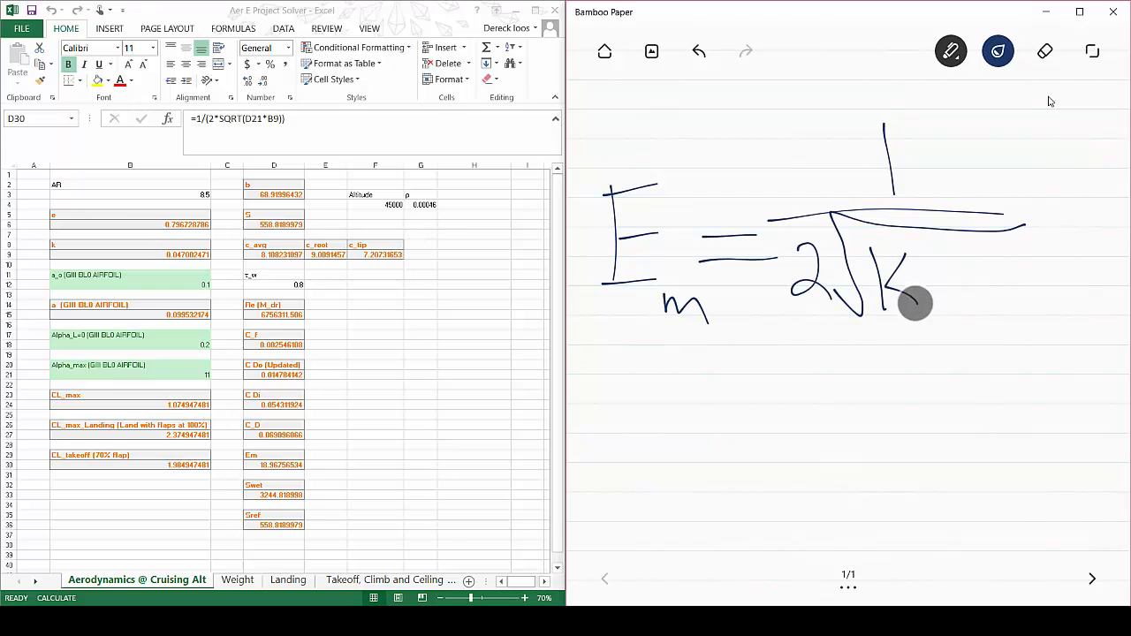
pyautogui.click(929, 282)
pyautogui.moveTo(969, 253)
pyautogui.mouseDown()
pyautogui.moveTo(996, 326)
pyautogui.moveTo(1033, 324)
pyautogui.mouseUp()
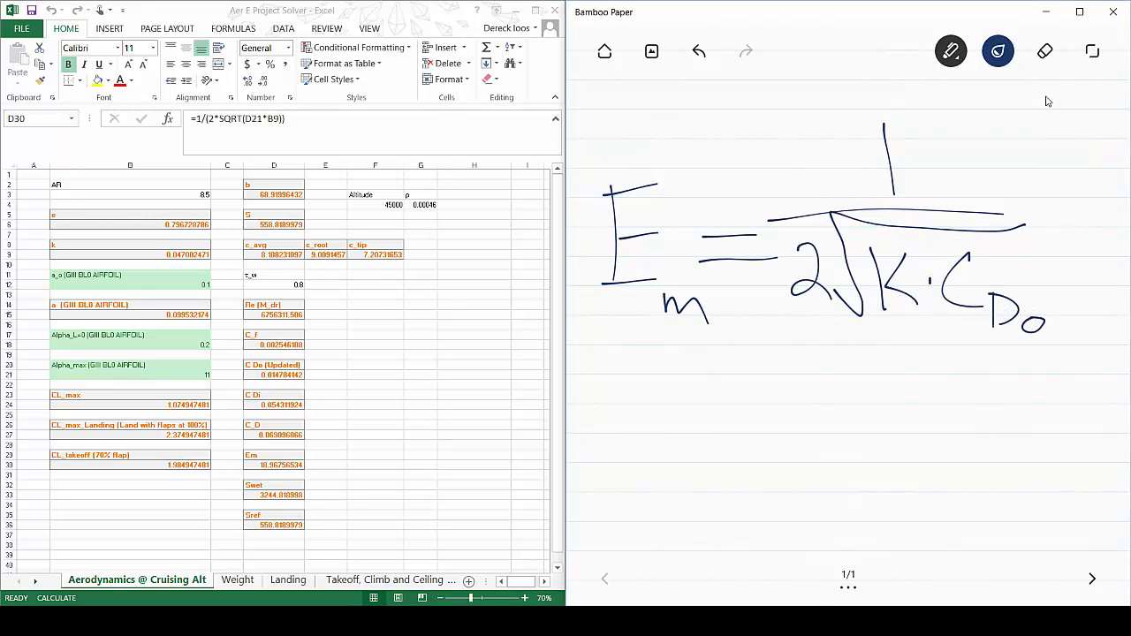
# Compare the Em formula in cell D30 with the handwritten E_m equation
pyautogui.click(273, 467)
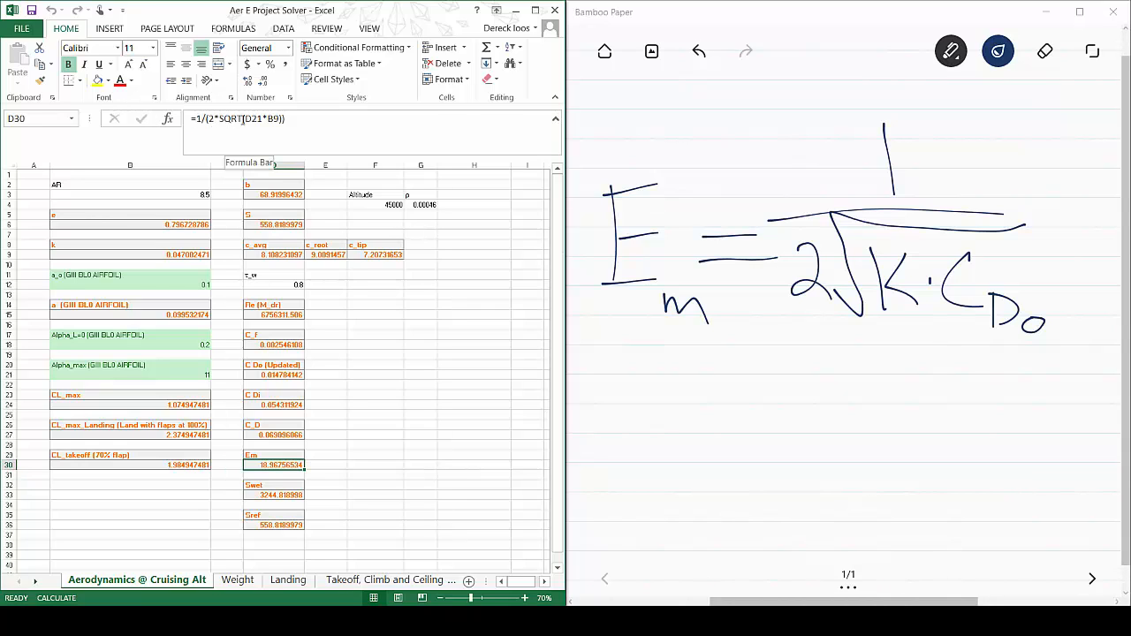
# Check the C_D0, k and Em cells' formulas against the handwritten E_m equation
pyautogui.click(271, 372)
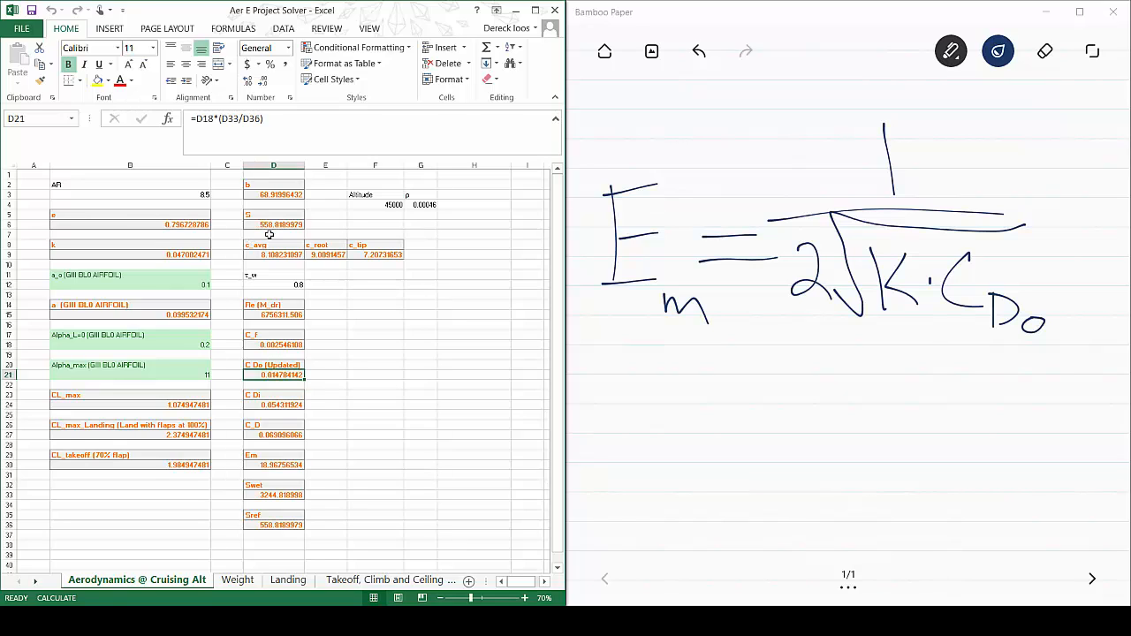
pyautogui.click(125, 254)
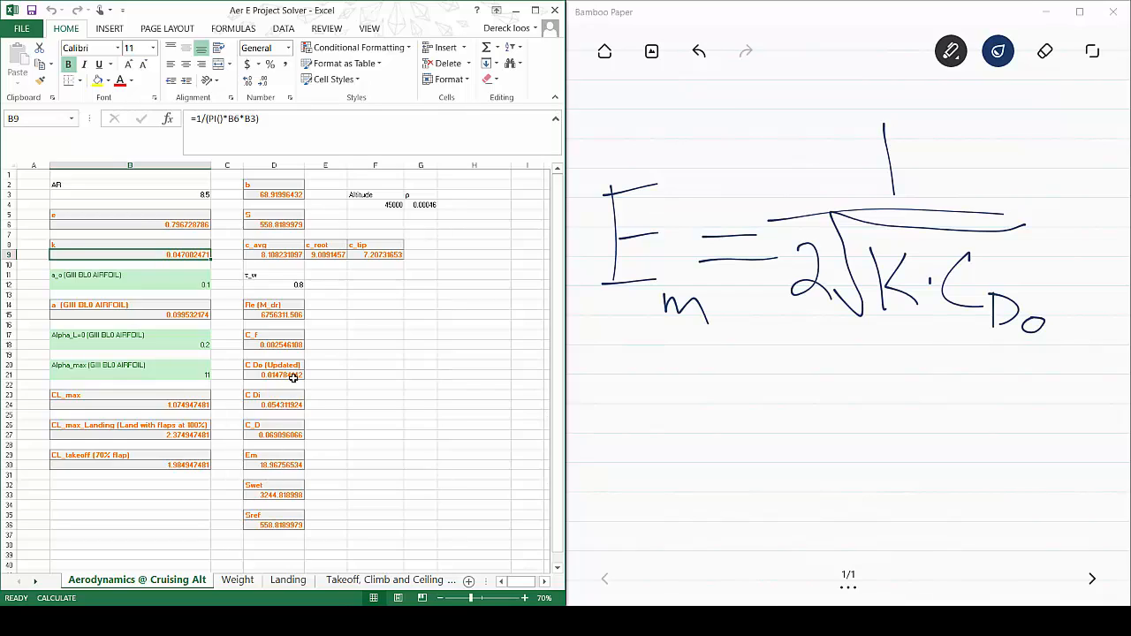
pyautogui.click(276, 466)
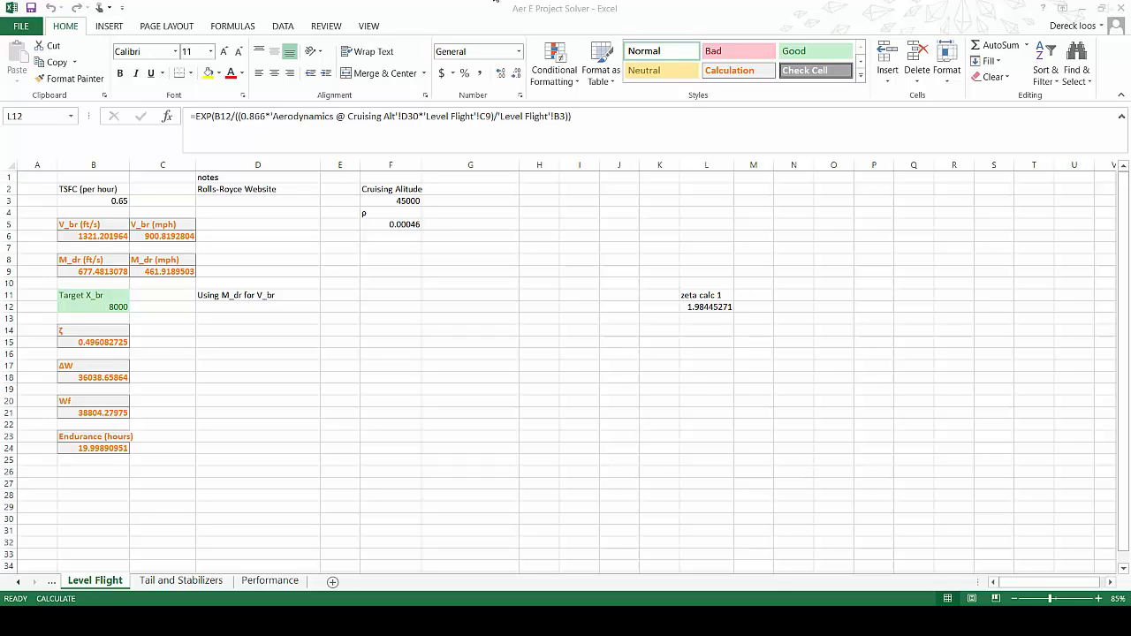
# Place the Level Flight sheet beside the blank note page and handwrite X_br = as the start of a new equation
pyautogui.moveTo(523, 13); pyautogui.dragTo(4, 253)
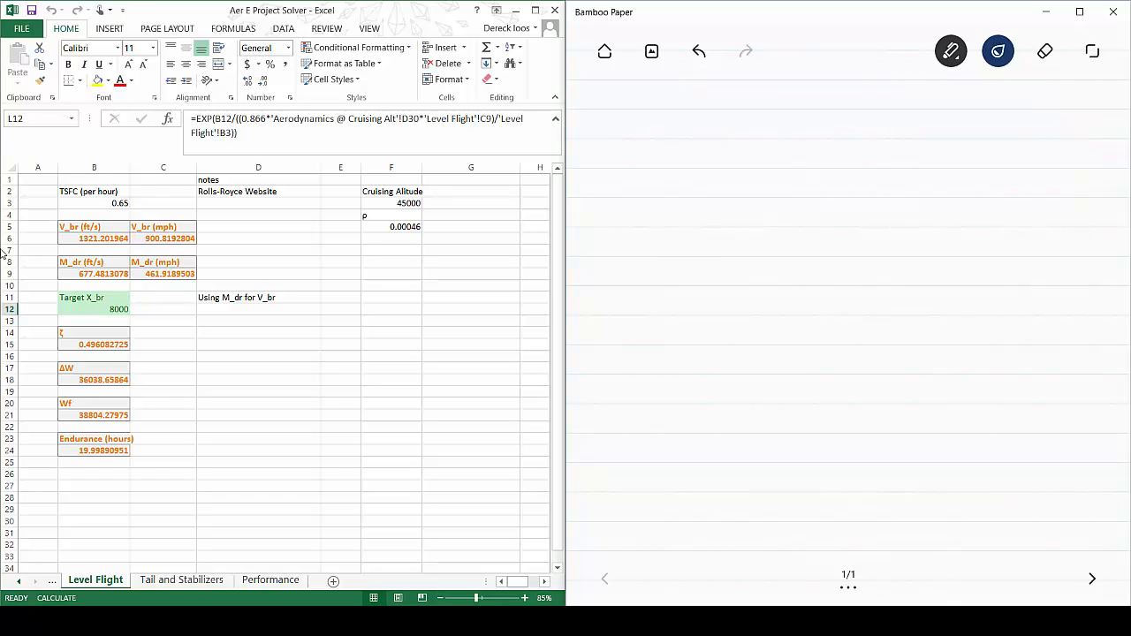
pyautogui.moveTo(598, 228)
pyautogui.mouseDown()
pyautogui.moveTo(644, 285)
pyautogui.moveTo(629, 246)
pyautogui.moveTo(654, 313)
pyautogui.moveTo(711, 286)
pyautogui.mouseUp()
pyautogui.moveTo(753, 253); pyautogui.dragTo(772, 250)
pyautogui.moveTo(728, 265); pyautogui.dragTo(769, 262)
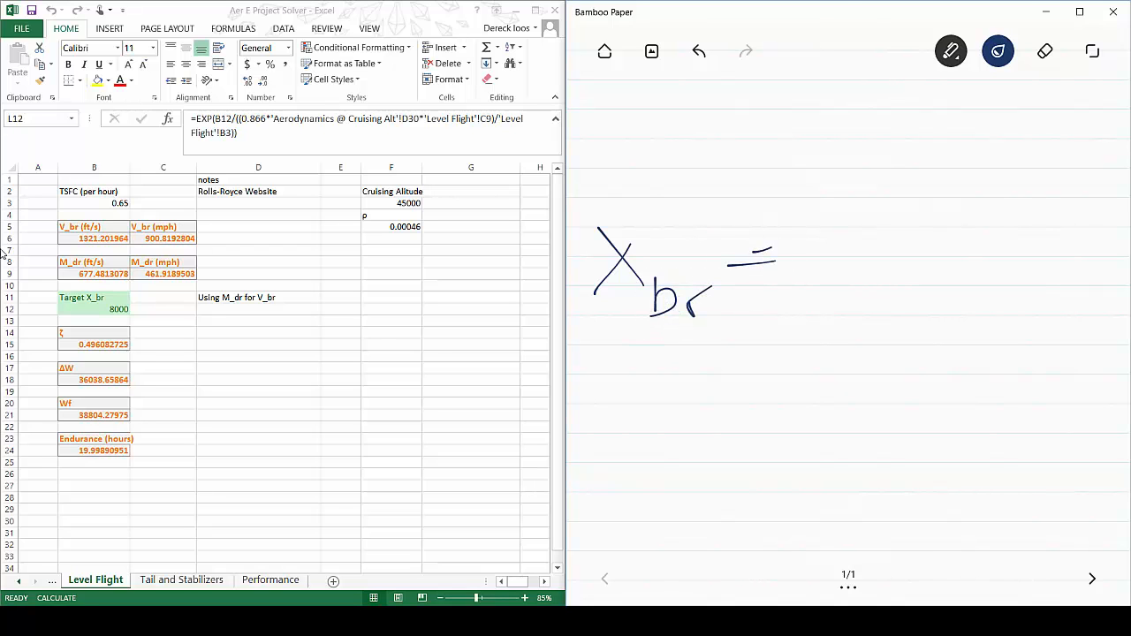
# Enlarge the note window to full screen and handwrite .866(E_m) after the X_br equals sign
pyautogui.doubleClick(830, 16)
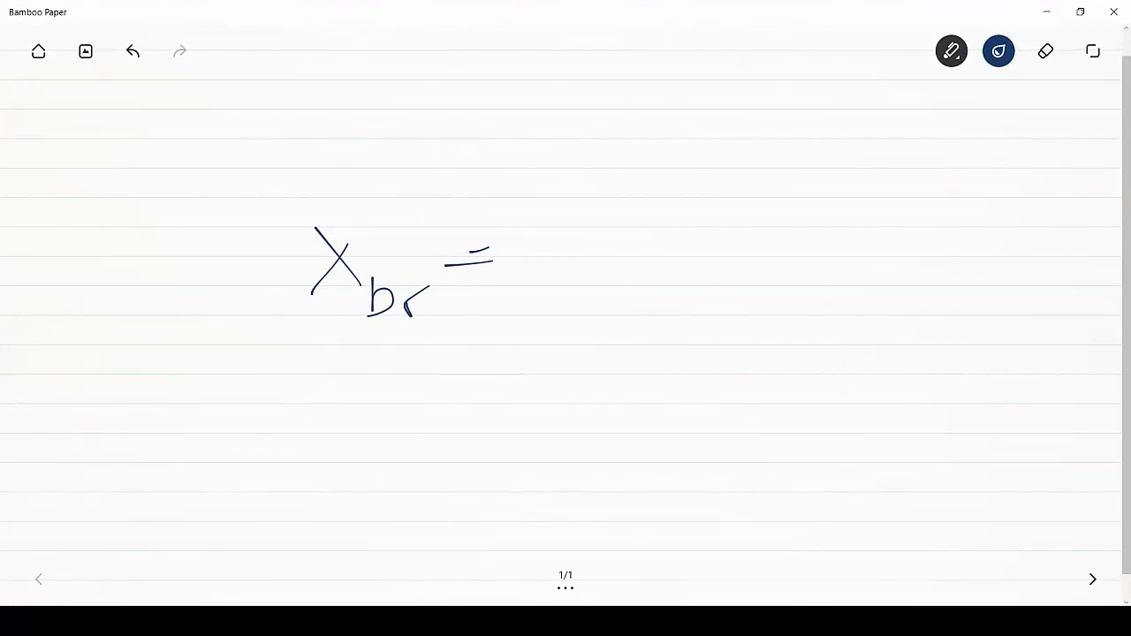
pyautogui.moveTo(528, 214); pyautogui.dragTo(529, 223)
pyautogui.moveTo(576, 163)
pyautogui.mouseDown()
pyautogui.moveTo(571, 239)
pyautogui.moveTo(575, 166)
pyautogui.moveTo(618, 209)
pyautogui.mouseUp()
pyautogui.moveTo(670, 161)
pyautogui.mouseDown()
pyautogui.moveTo(674, 220)
pyautogui.moveTo(645, 217)
pyautogui.mouseUp()
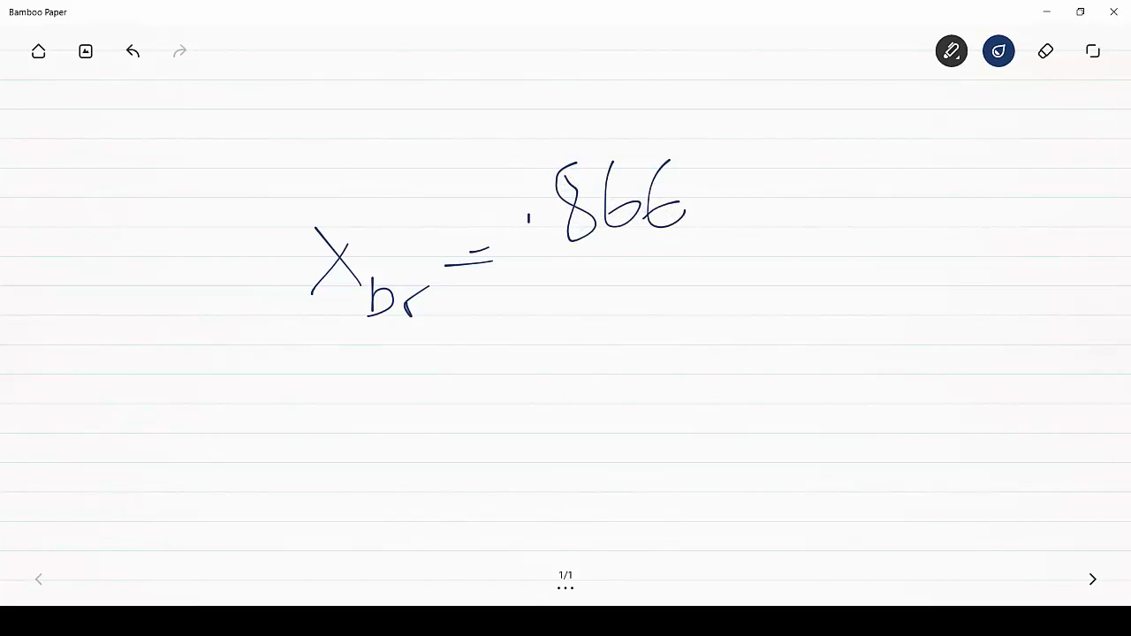
pyautogui.moveTo(725, 130)
pyautogui.mouseDown()
pyautogui.moveTo(695, 185)
pyautogui.moveTo(726, 249)
pyautogui.mouseUp()
pyautogui.moveTo(726, 166); pyautogui.dragTo(725, 221)
pyautogui.moveTo(721, 168); pyautogui.dragTo(768, 150)
pyautogui.moveTo(727, 194); pyautogui.dragTo(768, 179)
pyautogui.moveTo(722, 221)
pyautogui.mouseDown()
pyautogui.moveTo(759, 208)
pyautogui.moveTo(805, 241)
pyautogui.mouseUp()
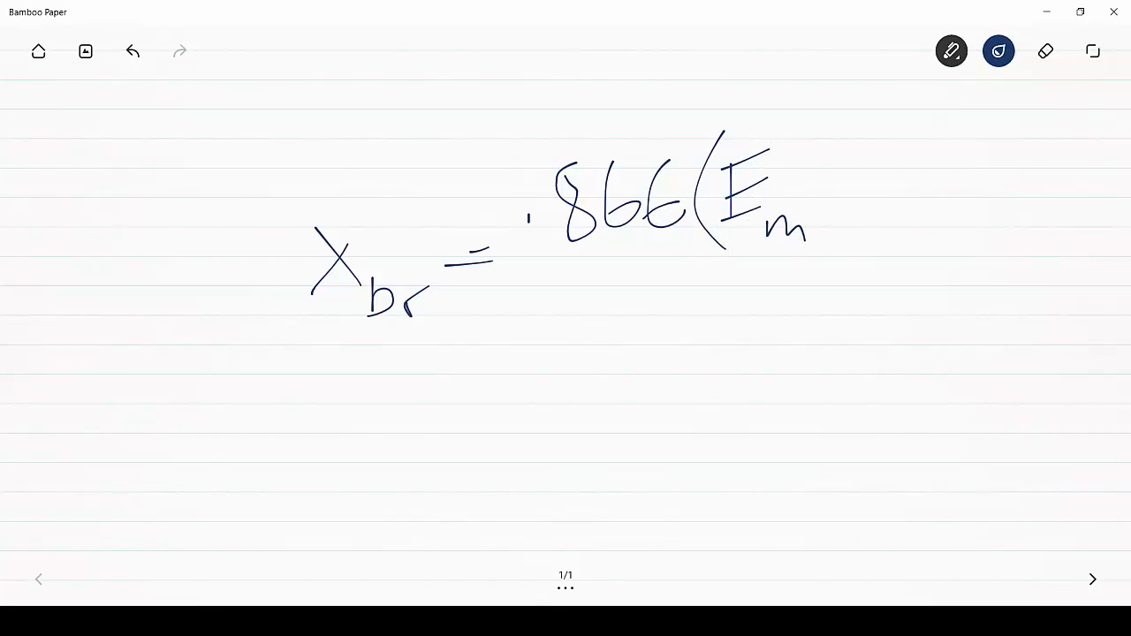
pyautogui.moveTo(792, 119); pyautogui.dragTo(812, 250)
# Add the factor (V_br) to the numerator and write C beneath a fraction bar spanning the whole expression
pyautogui.moveTo(863, 116); pyautogui.dragTo(854, 268)
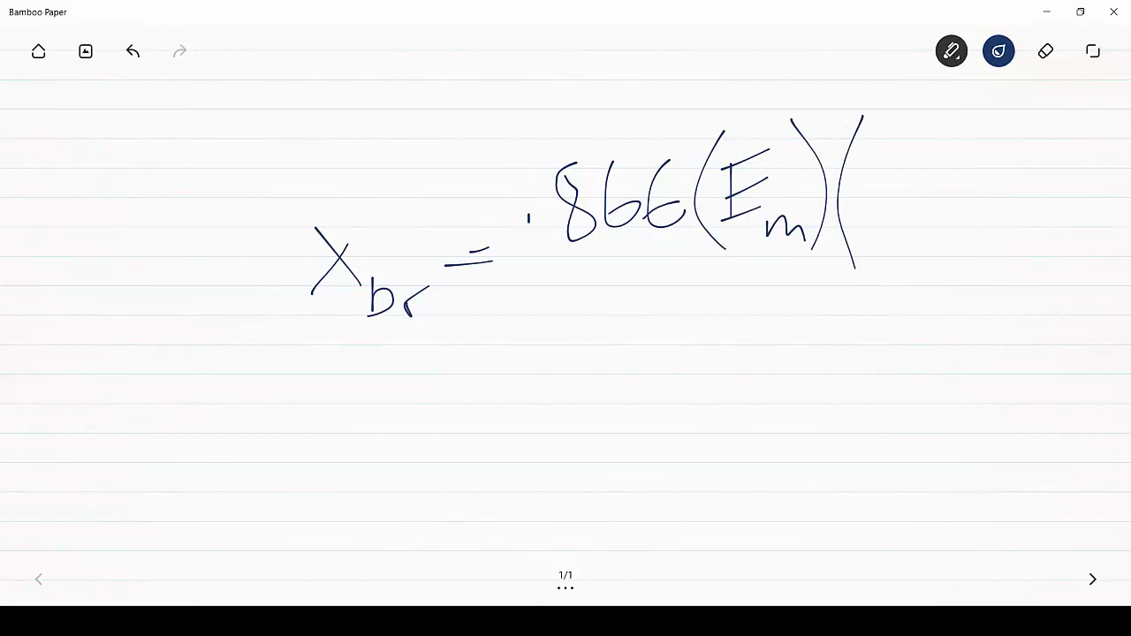
pyautogui.moveTo(858, 152)
pyautogui.mouseDown()
pyautogui.moveTo(891, 189)
pyautogui.moveTo(904, 147)
pyautogui.mouseUp()
pyautogui.moveTo(904, 212)
pyautogui.mouseDown()
pyautogui.moveTo(923, 250)
pyautogui.moveTo(941, 258)
pyautogui.mouseUp()
pyautogui.moveTo(941, 244); pyautogui.dragTo(966, 230)
pyautogui.moveTo(944, 115)
pyautogui.mouseDown()
pyautogui.moveTo(987, 200)
pyautogui.moveTo(972, 283)
pyautogui.mouseUp()
pyautogui.moveTo(550, 278)
pyautogui.mouseDown()
pyautogui.moveTo(748, 270)
pyautogui.moveTo(999, 288)
pyautogui.mouseUp()
pyautogui.moveTo(751, 299)
pyautogui.mouseDown()
pyautogui.moveTo(698, 328)
pyautogui.moveTo(778, 359)
pyautogui.mouseUp()
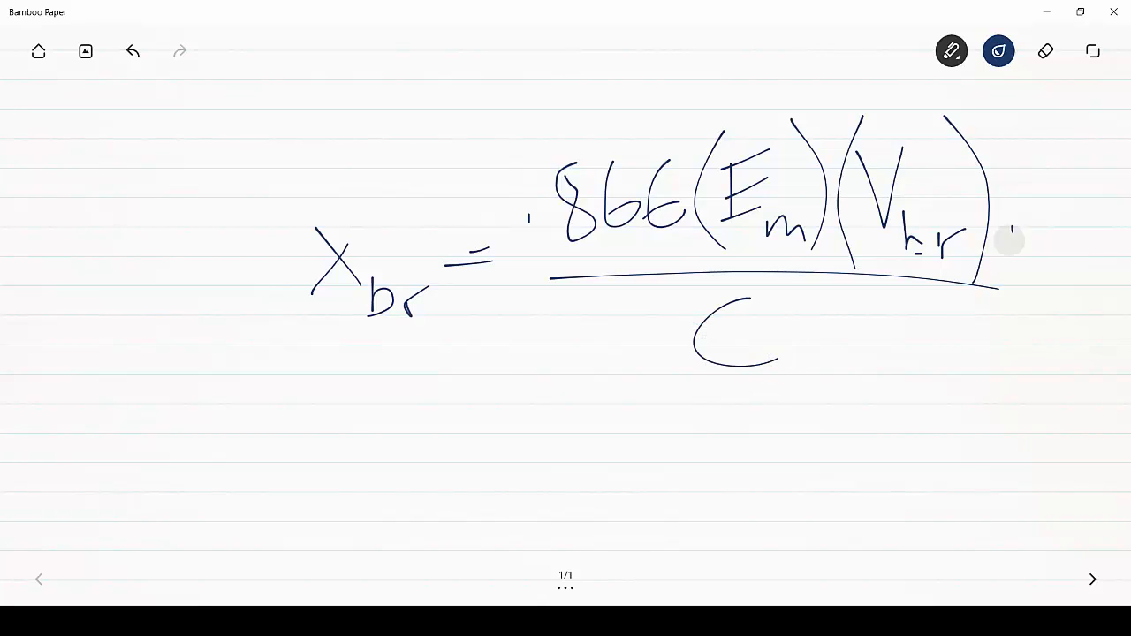
# Handwrite the factor ln(1/(1−ζ)) after the fraction to complete the X_br equation
pyautogui.moveTo(1013, 227)
pyautogui.mouseDown()
pyautogui.moveTo(1002, 329)
pyautogui.moveTo(1036, 324)
pyautogui.mouseUp()
pyautogui.moveTo(1069, 222)
pyautogui.mouseDown()
pyautogui.moveTo(1054, 327)
pyautogui.moveTo(1061, 363)
pyautogui.mouseUp()
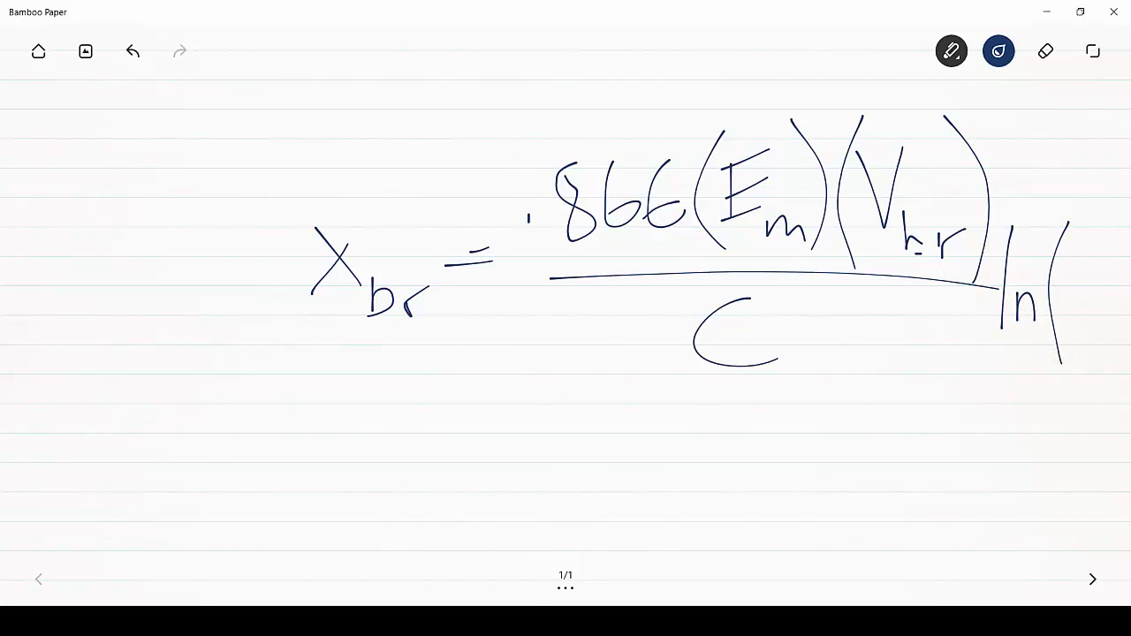
pyautogui.moveTo(1090, 240)
pyautogui.mouseDown()
pyautogui.moveTo(1093, 286)
pyautogui.moveTo(1124, 288)
pyautogui.moveTo(1071, 331)
pyautogui.moveTo(1111, 301)
pyautogui.moveTo(1111, 353)
pyautogui.mouseUp()
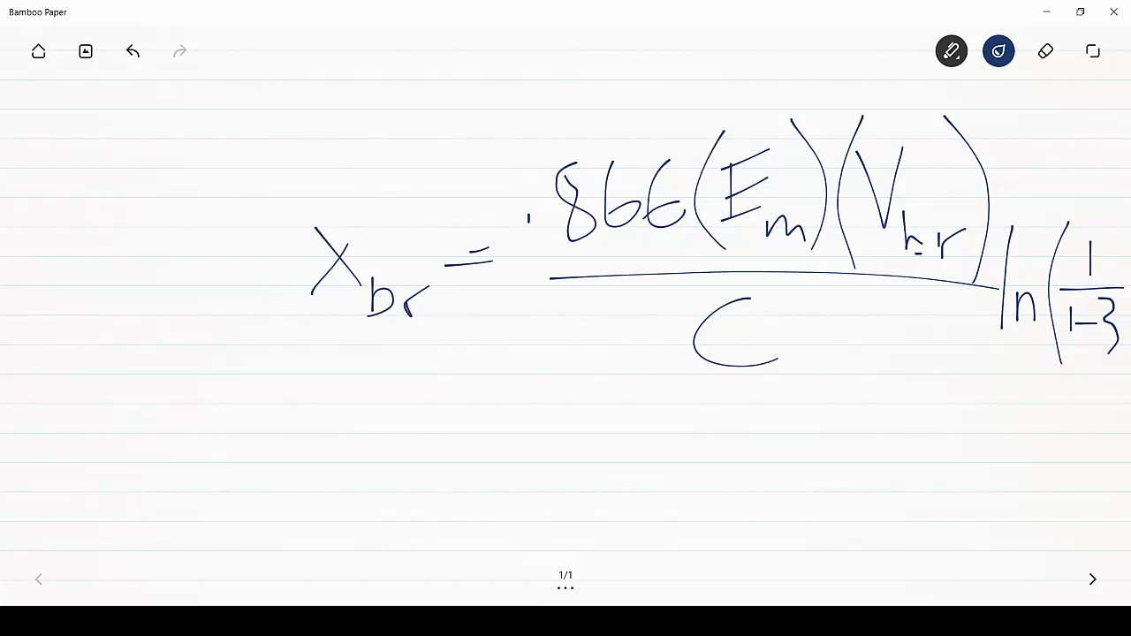
pyautogui.moveTo(1107, 210)
pyautogui.mouseDown()
pyautogui.moveTo(1127, 299)
pyautogui.moveTo(1110, 389)
pyautogui.mouseUp()
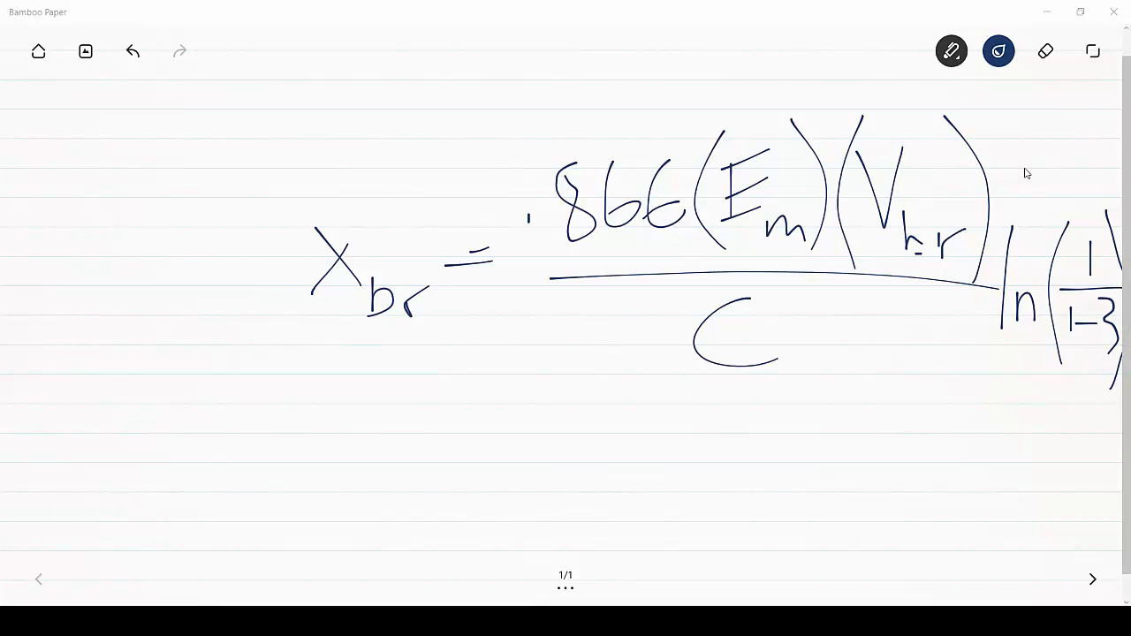
# Put the note page and the Level Flight sheet side by side to compare the ζ formula in cell B15 with the X_br equation
pyautogui.moveTo(699, 15); pyautogui.dragTo(1130, 266)
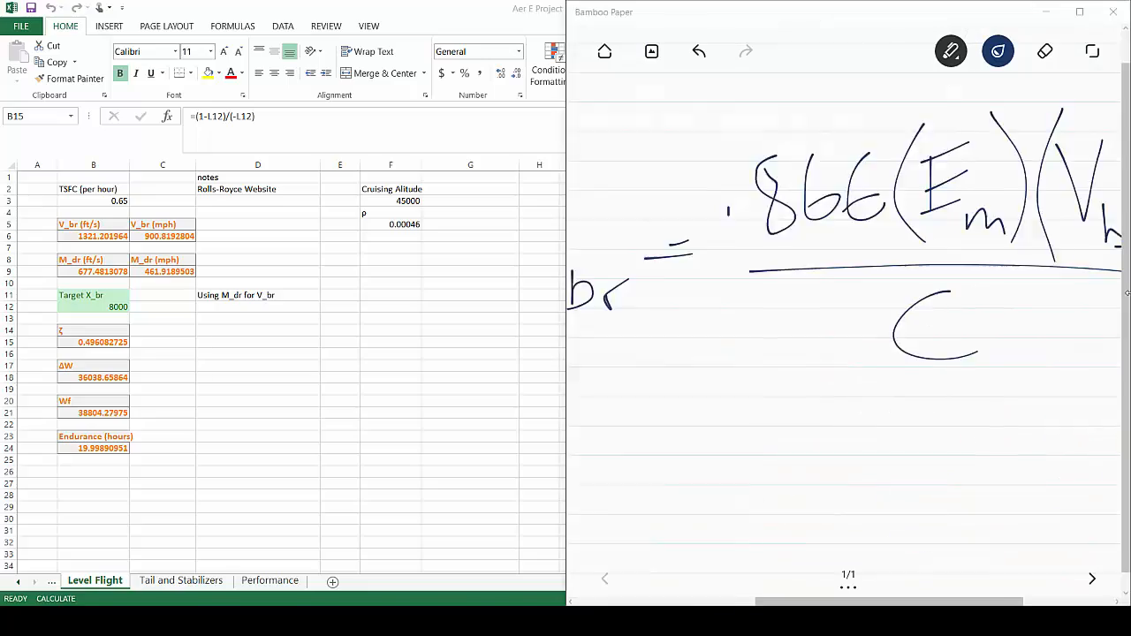
pyautogui.click(171, 262)
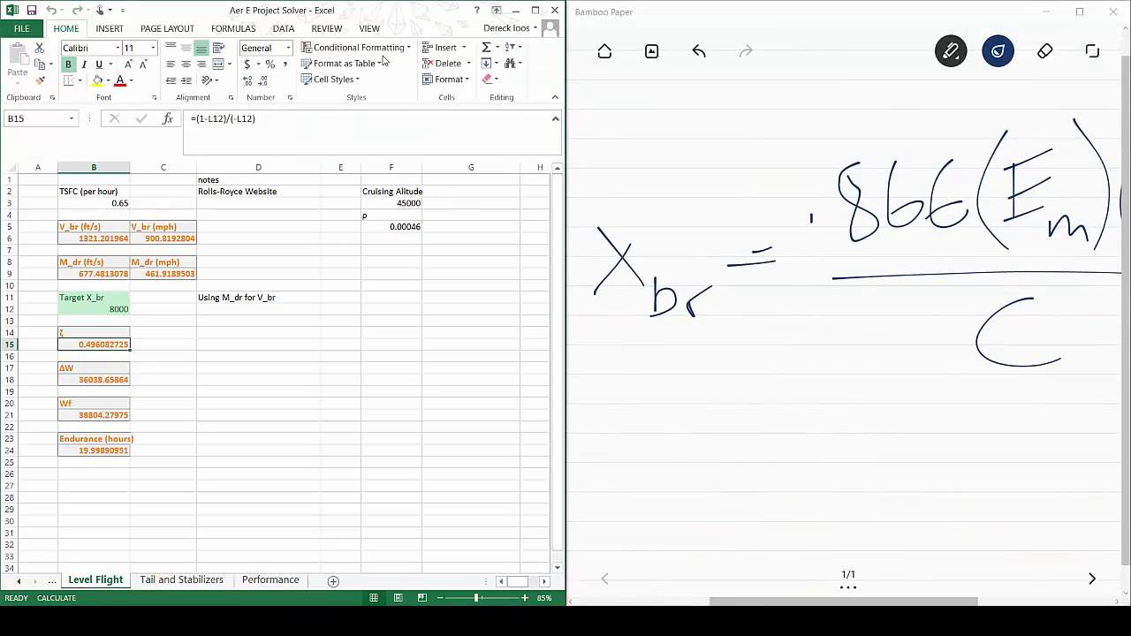
pyautogui.moveTo(419, 10); pyautogui.dragTo(650, 1)
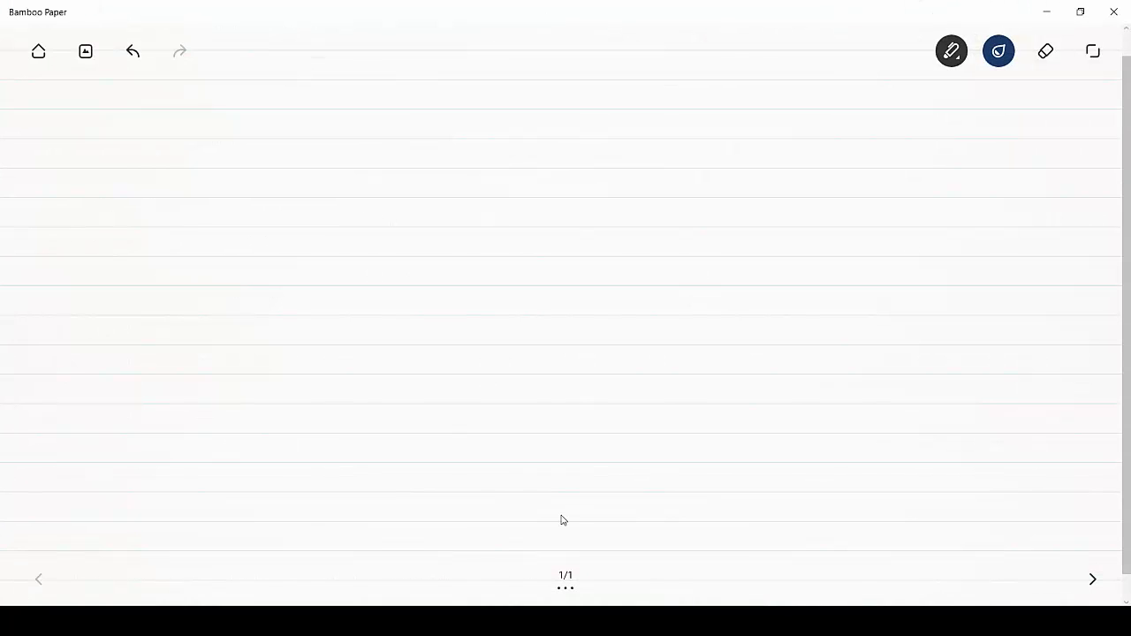
# Handwrite the equation ζ = ΔW_f / W_1 on the blank full-screen note page
pyautogui.moveTo(47, 161)
pyautogui.mouseDown()
pyautogui.moveTo(46, 254)
pyautogui.moveTo(86, 334)
pyautogui.mouseUp()
pyautogui.moveTo(162, 233); pyautogui.dragTo(222, 226)
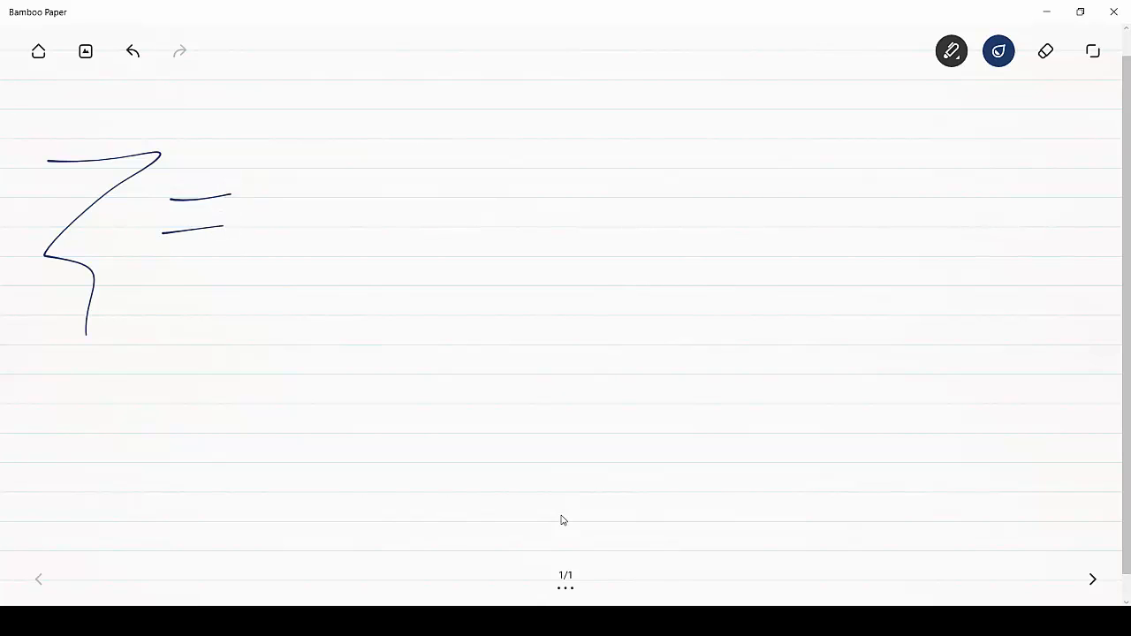
pyautogui.moveTo(266, 183)
pyautogui.mouseDown()
pyautogui.moveTo(291, 103)
pyautogui.moveTo(278, 181)
pyautogui.mouseUp()
pyautogui.moveTo(344, 100)
pyautogui.mouseDown()
pyautogui.moveTo(368, 173)
pyautogui.moveTo(437, 96)
pyautogui.mouseUp()
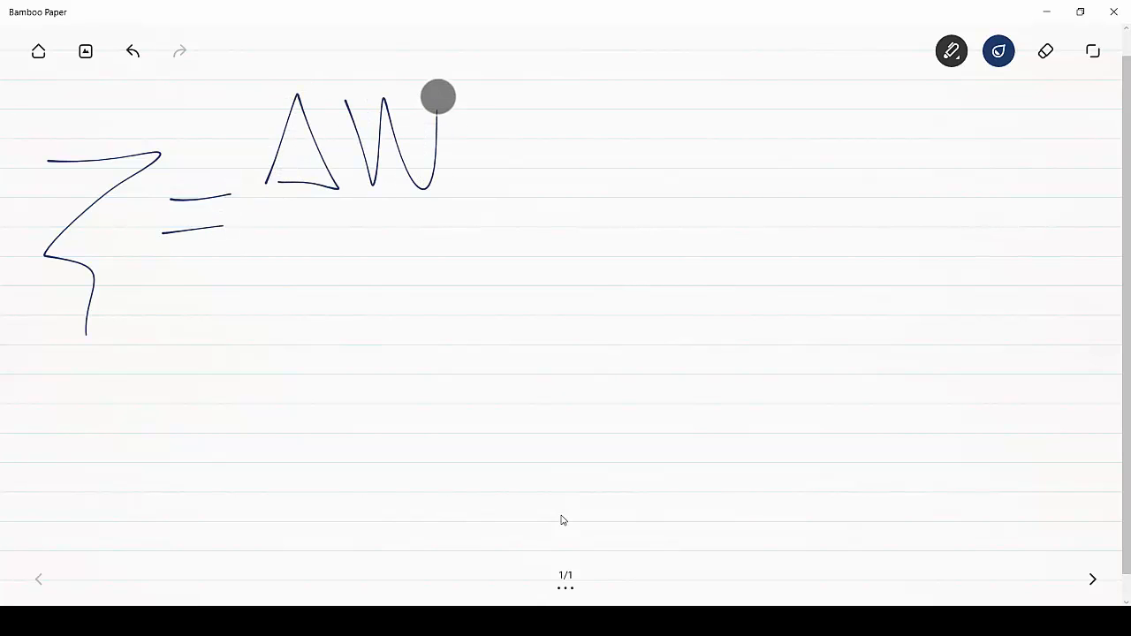
pyautogui.moveTo(485, 168); pyautogui.dragTo(481, 234)
pyautogui.moveTo(455, 206); pyautogui.dragTo(477, 202)
pyautogui.moveTo(269, 231); pyautogui.dragTo(549, 240)
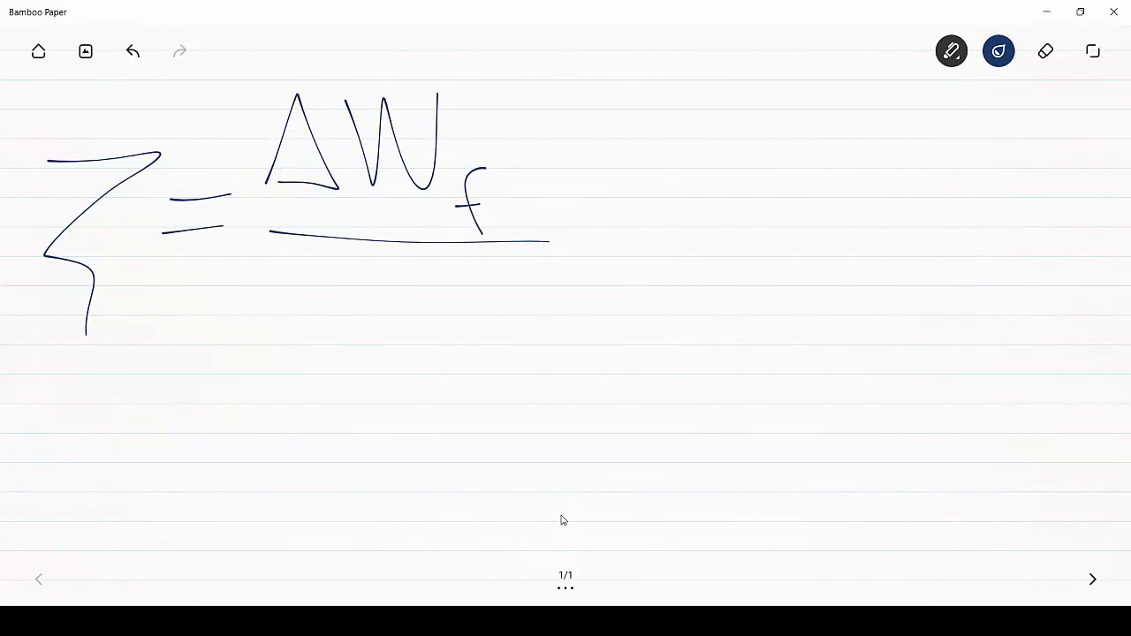
pyautogui.moveTo(351, 266)
pyautogui.mouseDown()
pyautogui.moveTo(427, 356)
pyautogui.moveTo(454, 274)
pyautogui.mouseUp()
pyautogui.moveTo(473, 357); pyautogui.dragTo(481, 398)
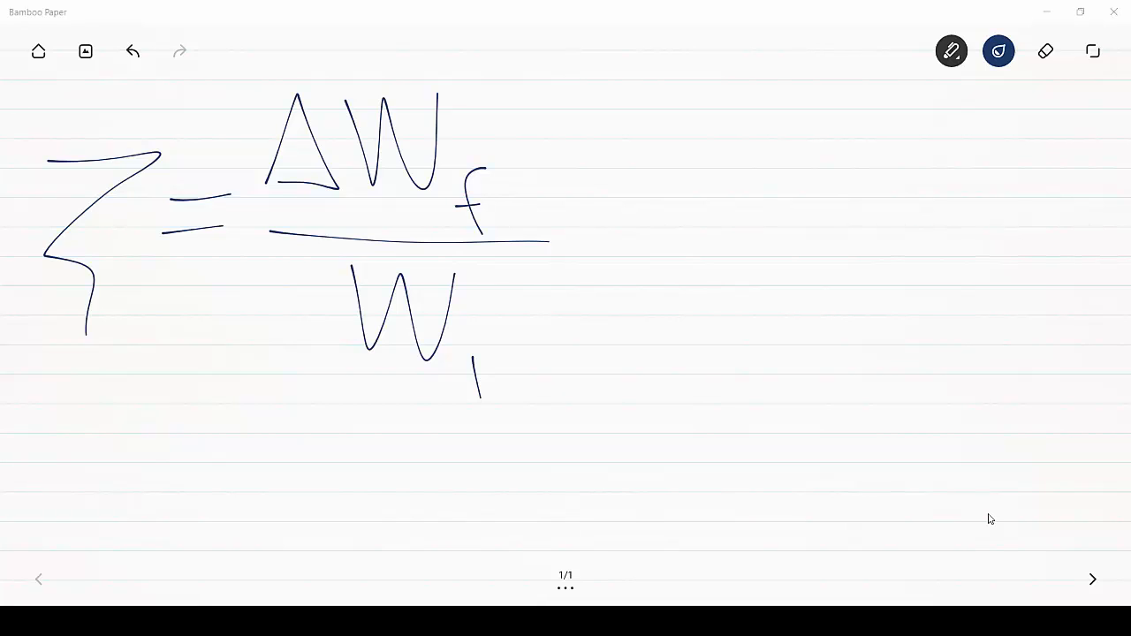
# Handwrite the equation ΔW_f = W_1 − W_1(.06) beside the ζ equation
pyautogui.moveTo(615, 250)
pyautogui.mouseDown()
pyautogui.moveTo(616, 154)
pyautogui.moveTo(638, 248)
pyautogui.mouseUp()
pyautogui.moveTo(668, 146)
pyautogui.mouseDown()
pyautogui.moveTo(690, 156)
pyautogui.moveTo(746, 141)
pyautogui.mouseUp()
pyautogui.moveTo(775, 219)
pyautogui.mouseDown()
pyautogui.moveTo(768, 273)
pyautogui.moveTo(767, 253)
pyautogui.mouseUp()
pyautogui.moveTo(790, 213); pyautogui.dragTo(831, 228)
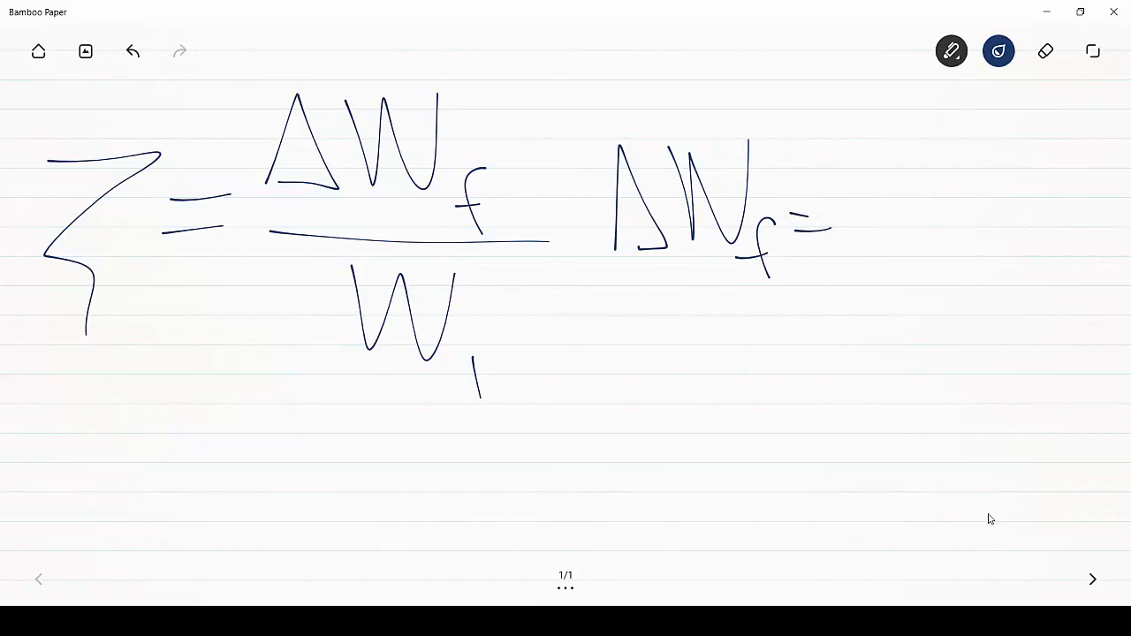
pyautogui.moveTo(847, 157)
pyautogui.mouseDown()
pyautogui.moveTo(866, 263)
pyautogui.moveTo(913, 174)
pyautogui.mouseUp()
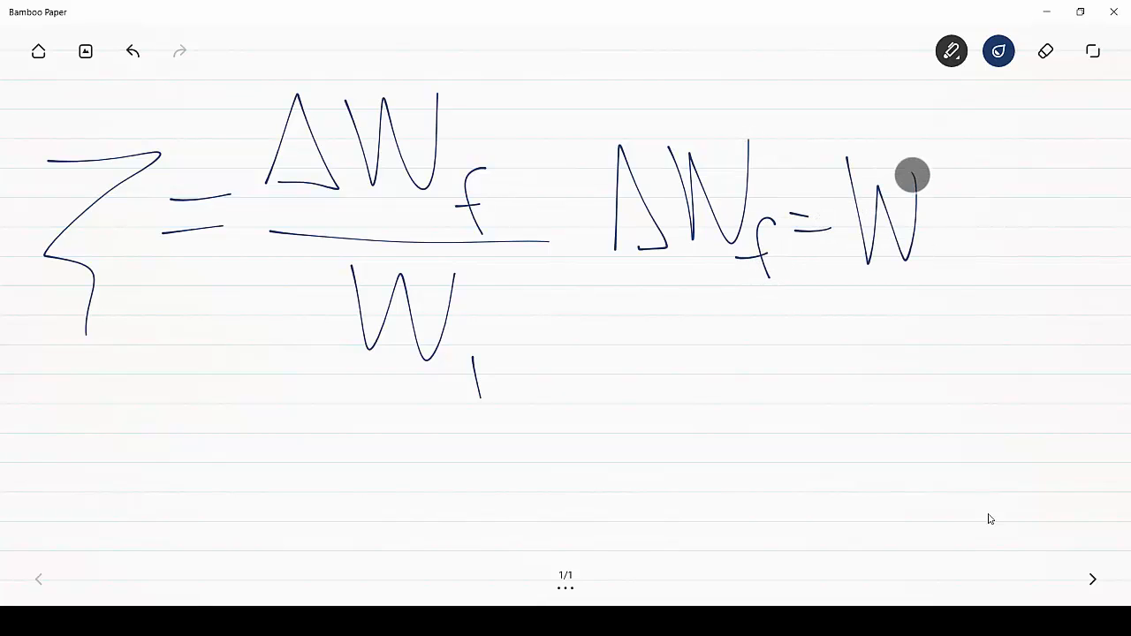
pyautogui.moveTo(924, 261); pyautogui.dragTo(924, 289)
pyautogui.moveTo(937, 228); pyautogui.dragTo(956, 228)
pyautogui.moveTo(970, 176)
pyautogui.mouseDown()
pyautogui.moveTo(1019, 231)
pyautogui.moveTo(1015, 178)
pyautogui.mouseUp()
pyautogui.moveTo(1032, 266); pyautogui.dragTo(1032, 296)
pyautogui.moveTo(1051, 147)
pyautogui.mouseDown()
pyautogui.moveTo(1070, 294)
pyautogui.moveTo(1067, 250)
pyautogui.mouseUp()
pyautogui.moveTo(1091, 175)
pyautogui.mouseDown()
pyautogui.moveTo(1110, 191)
pyautogui.moveTo(1106, 216)
pyautogui.mouseUp()
pyautogui.moveTo(1096, 117)
pyautogui.mouseDown()
pyautogui.moveTo(1115, 210)
pyautogui.moveTo(1110, 279)
pyautogui.mouseUp()
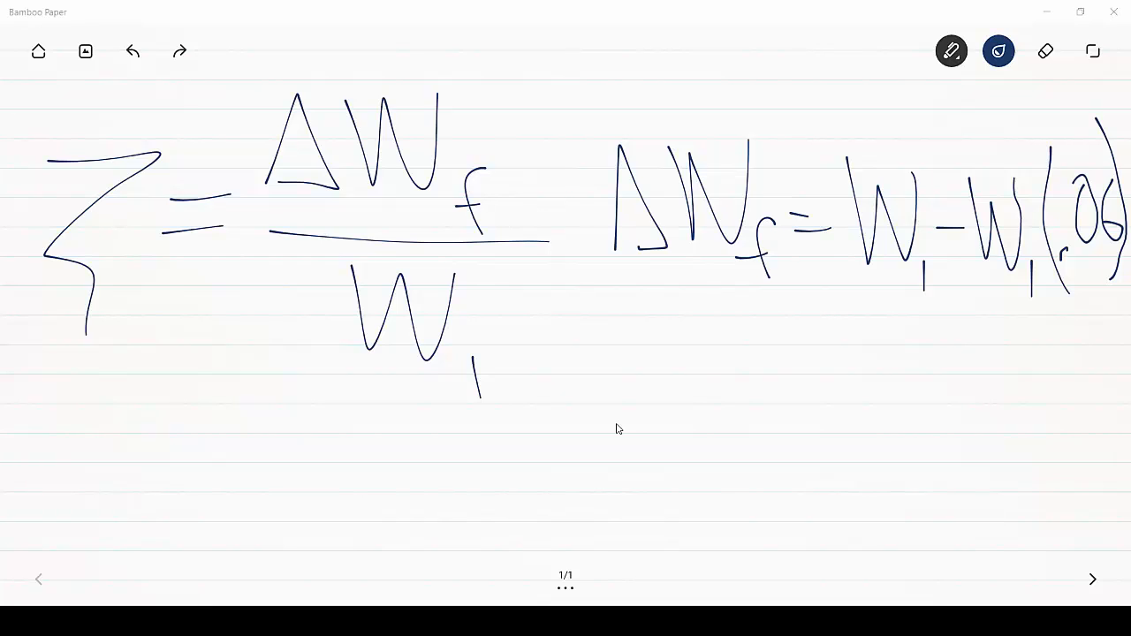
# Handwrite the rearranged equation ΔW_f = (ζ)(W_1) below the ζ fraction
pyautogui.moveTo(44, 510)
pyautogui.mouseDown()
pyautogui.moveTo(114, 510)
pyautogui.moveTo(50, 502)
pyautogui.mouseUp()
pyautogui.moveTo(114, 392)
pyautogui.mouseDown()
pyautogui.moveTo(119, 433)
pyautogui.moveTo(189, 520)
pyautogui.moveTo(217, 405)
pyautogui.mouseUp()
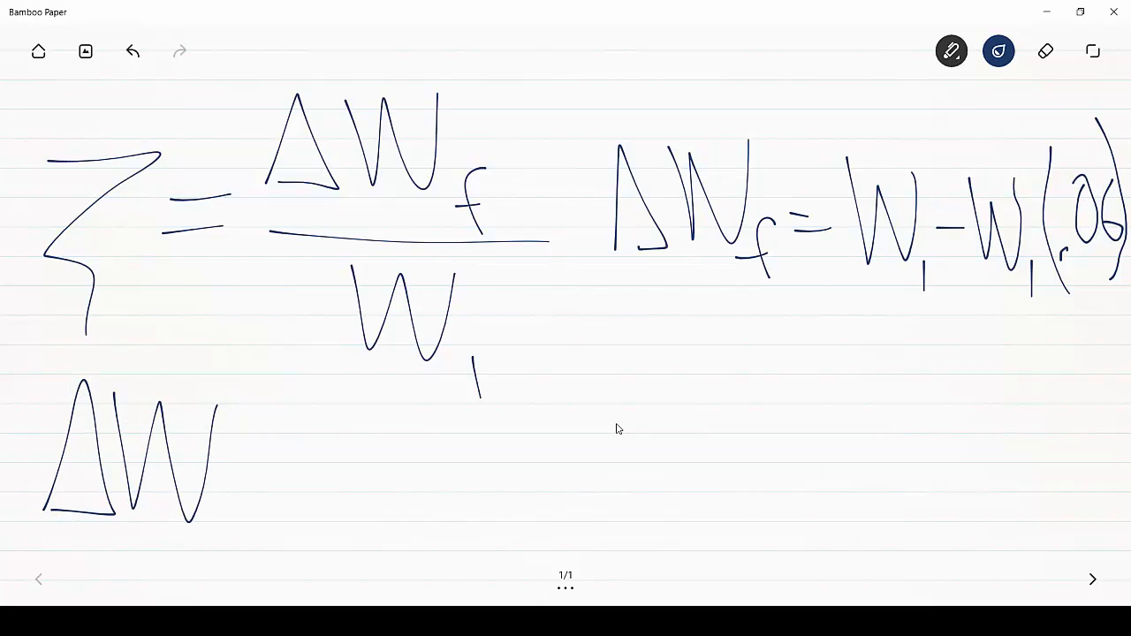
pyautogui.moveTo(256, 494)
pyautogui.mouseDown()
pyautogui.moveTo(242, 570)
pyautogui.moveTo(260, 536)
pyautogui.mouseUp()
pyautogui.moveTo(298, 453); pyautogui.dragTo(368, 456)
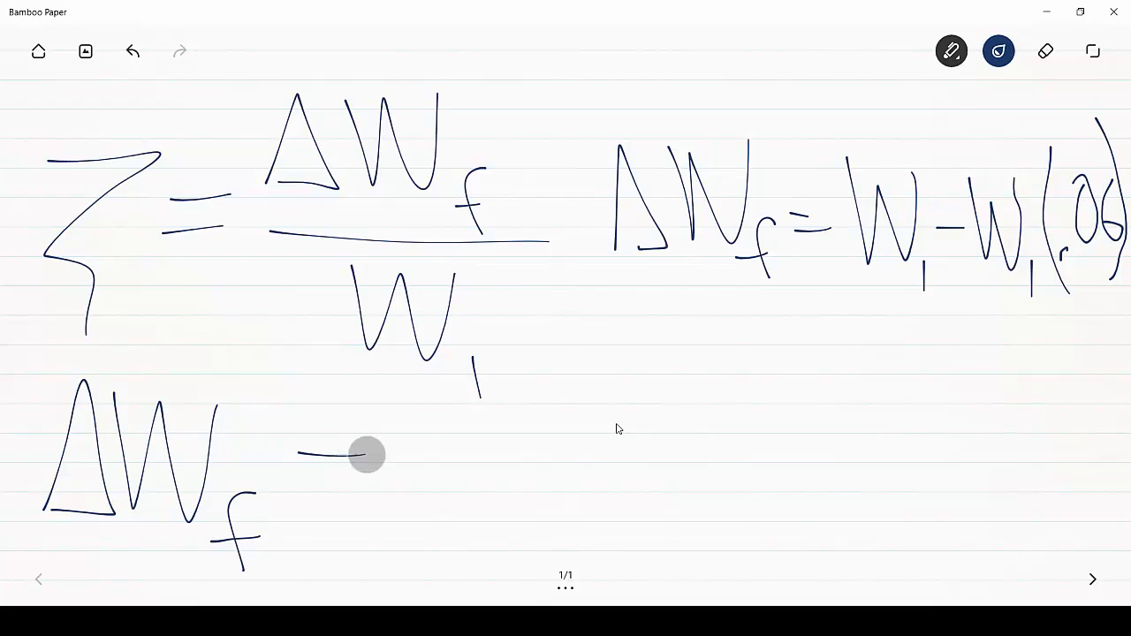
pyautogui.moveTo(316, 482); pyautogui.dragTo(379, 484)
pyautogui.moveTo(391, 412)
pyautogui.mouseDown()
pyautogui.moveTo(424, 465)
pyautogui.moveTo(437, 540)
pyautogui.mouseUp()
pyautogui.moveTo(403, 389); pyautogui.dragTo(437, 566)
pyautogui.moveTo(492, 405); pyautogui.dragTo(504, 546)
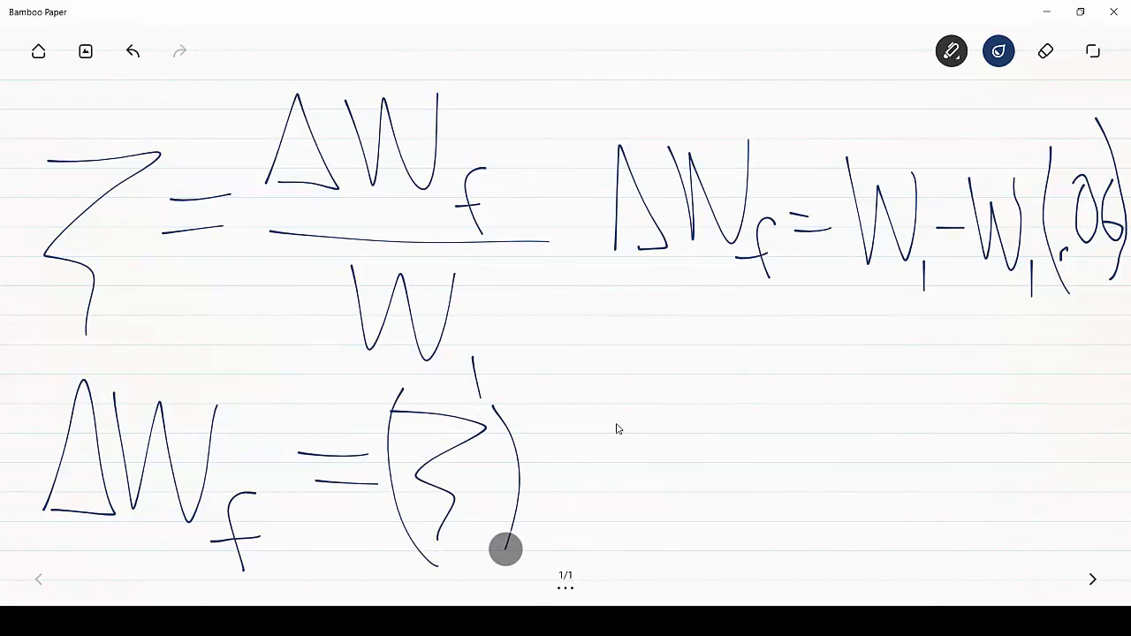
pyautogui.moveTo(550, 389); pyautogui.dragTo(550, 551)
pyautogui.moveTo(561, 435)
pyautogui.mouseDown()
pyautogui.moveTo(615, 495)
pyautogui.moveTo(633, 439)
pyautogui.mouseUp()
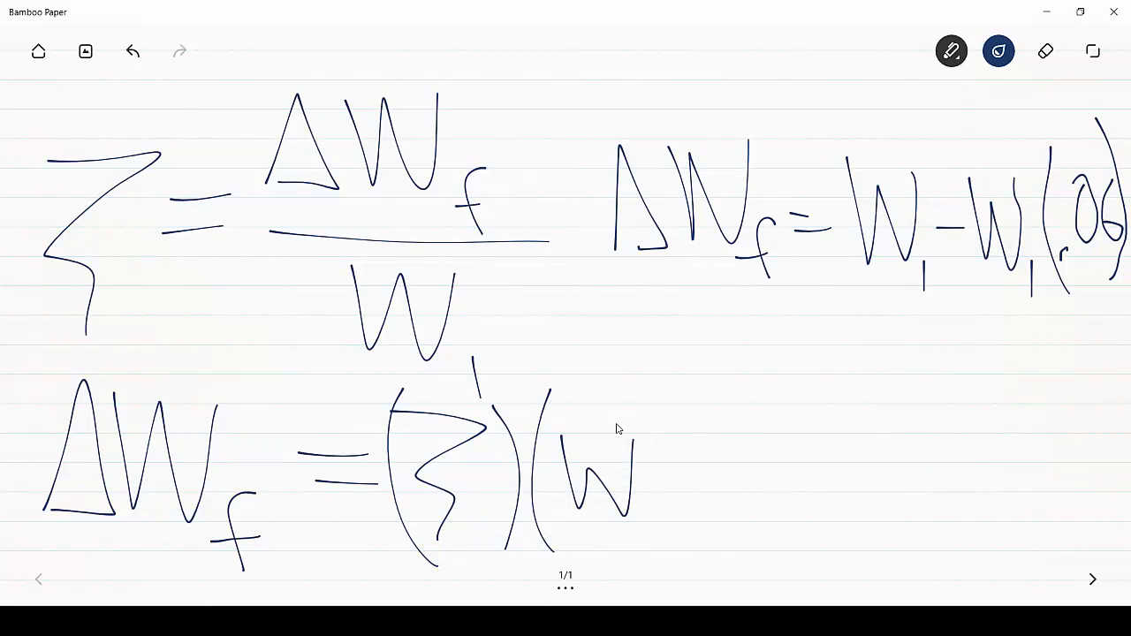
pyautogui.moveTo(649, 514); pyautogui.dragTo(648, 538)
pyautogui.moveTo(638, 380); pyautogui.dragTo(674, 560)
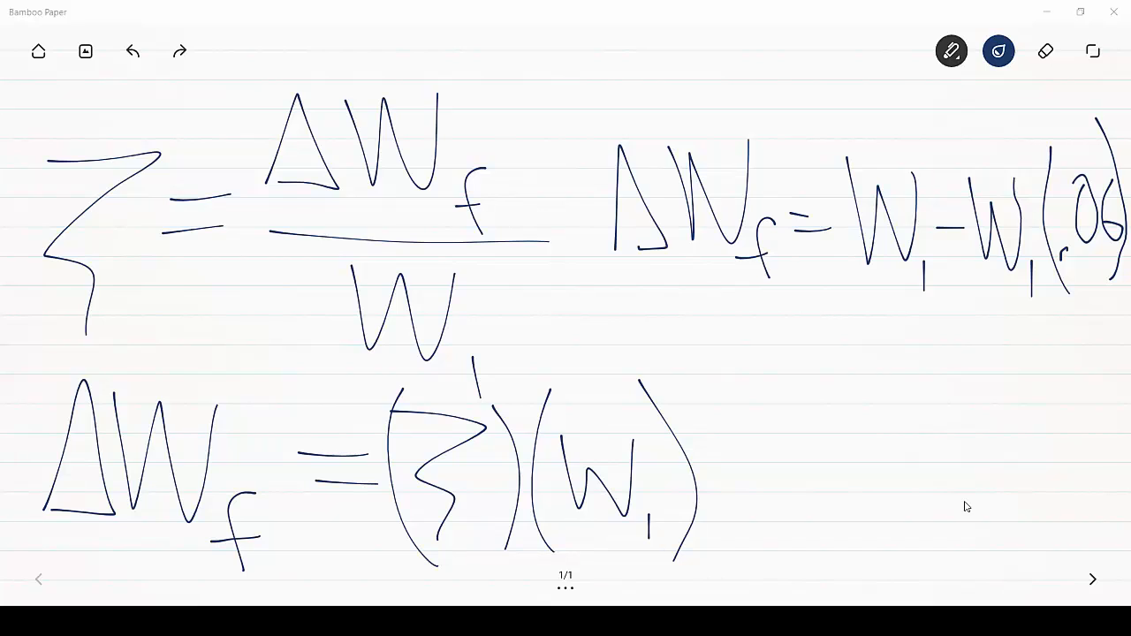
# Extend the (ζ)(W_1) equation with = W_1 − W_1(.06, leaving the parenthesis open
pyautogui.moveTo(704, 454); pyautogui.dragTo(776, 454)
pyautogui.moveTo(707, 477); pyautogui.dragTo(760, 482)
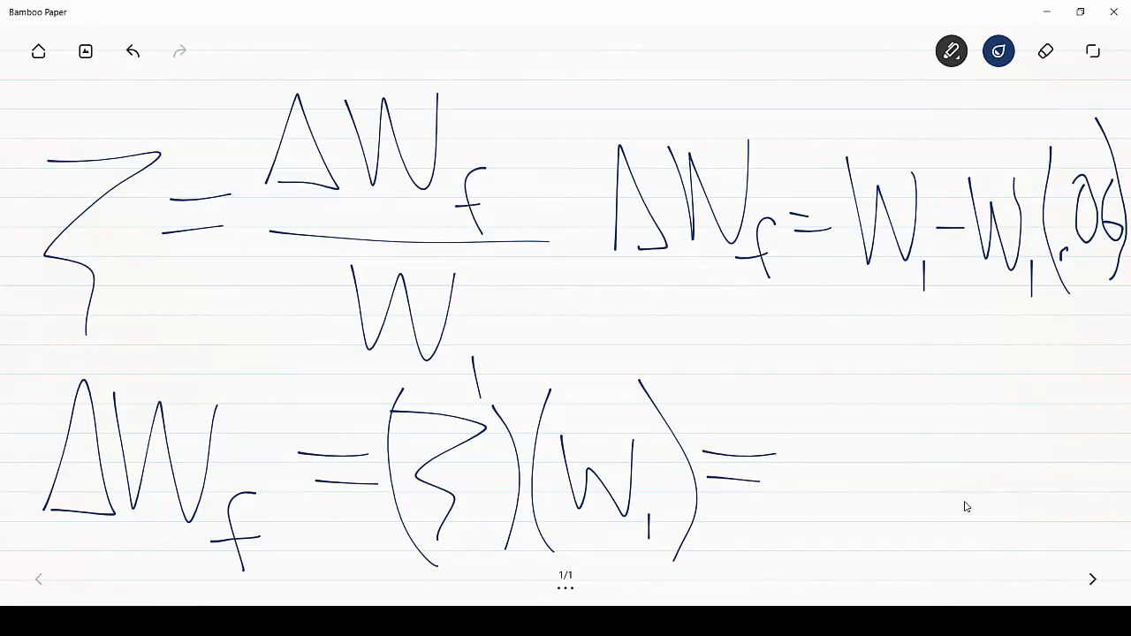
pyautogui.moveTo(788, 405)
pyautogui.mouseDown()
pyautogui.moveTo(811, 503)
pyautogui.moveTo(851, 480)
pyautogui.moveTo(853, 417)
pyautogui.mouseUp()
pyautogui.moveTo(867, 488); pyautogui.dragTo(866, 534)
pyautogui.moveTo(891, 469); pyautogui.dragTo(930, 469)
pyautogui.moveTo(942, 426)
pyautogui.mouseDown()
pyautogui.moveTo(950, 463)
pyautogui.moveTo(995, 431)
pyautogui.mouseUp()
pyautogui.moveTo(1008, 508); pyautogui.dragTo(1003, 540)
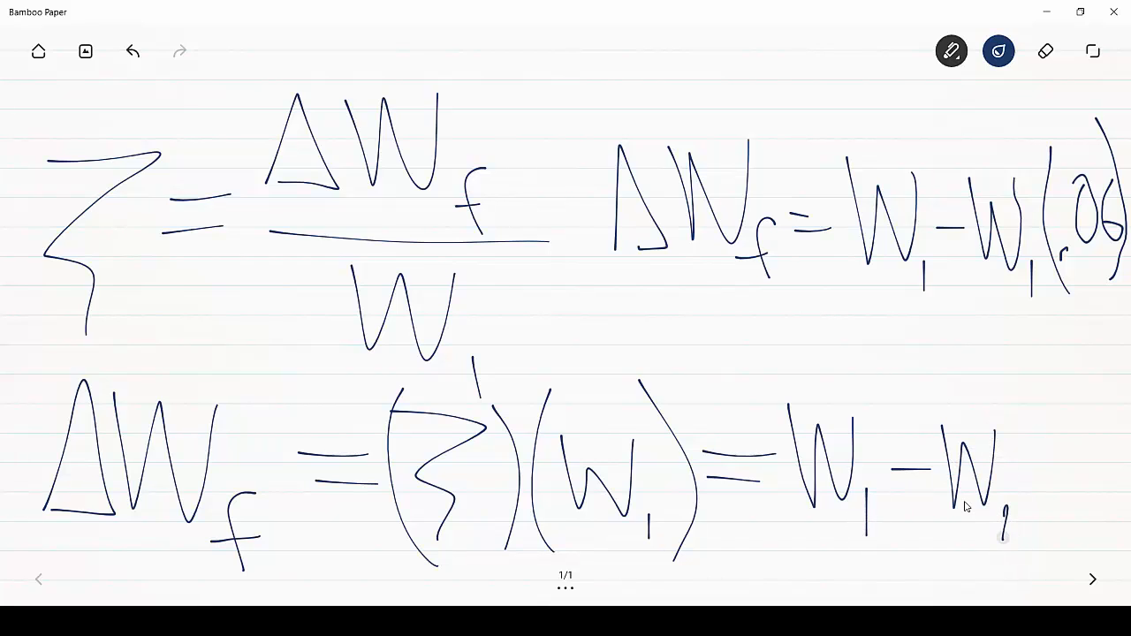
pyautogui.moveTo(1041, 395); pyautogui.dragTo(1034, 530)
pyautogui.moveTo(1042, 478)
pyautogui.mouseDown()
pyautogui.moveTo(1042, 488)
pyautogui.moveTo(1057, 456)
pyautogui.moveTo(1080, 473)
pyautogui.mouseUp()
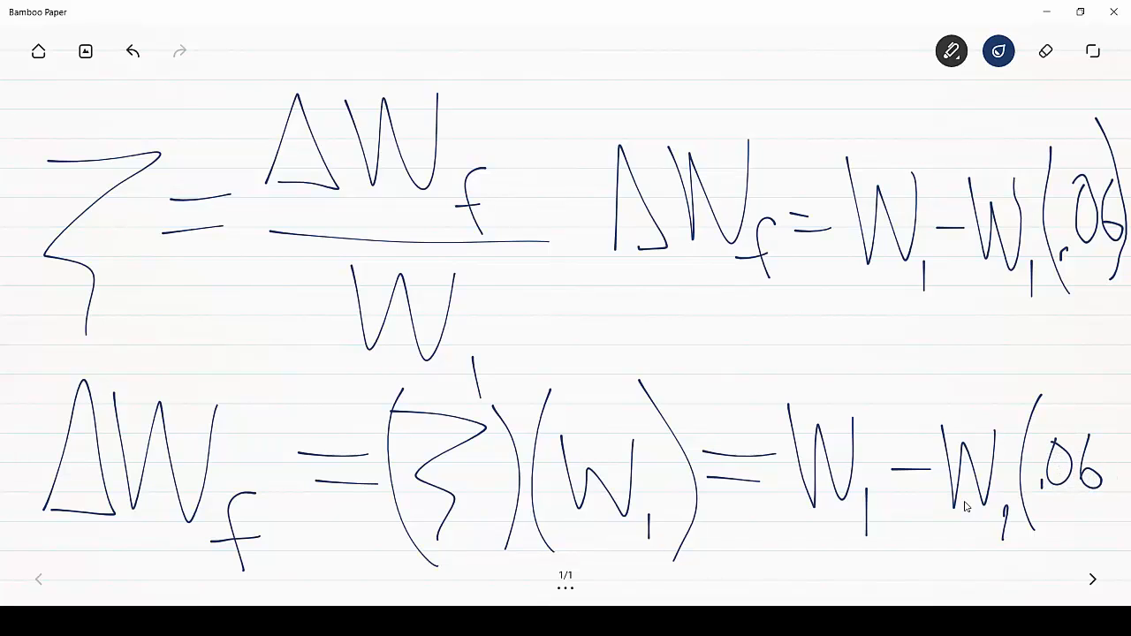
# Erase the two upper equations and the lower ΔW_f = term, and close the parenthesis after .06 with the pen
pyautogui.click(1045, 51)
pyautogui.moveTo(98, 193)
pyautogui.mouseDown()
pyautogui.moveTo(89, 111)
pyautogui.moveTo(118, 258)
pyautogui.moveTo(63, 429)
pyautogui.moveTo(195, 380)
pyautogui.moveTo(369, 457)
pyautogui.moveTo(354, 156)
pyautogui.moveTo(226, 138)
pyautogui.moveTo(368, 66)
pyautogui.moveTo(469, 116)
pyautogui.moveTo(507, 252)
pyautogui.moveTo(657, 124)
pyautogui.moveTo(778, 127)
pyautogui.moveTo(843, 235)
pyautogui.moveTo(945, 275)
pyautogui.moveTo(1042, 280)
pyautogui.moveTo(1128, 253)
pyautogui.mouseUp()
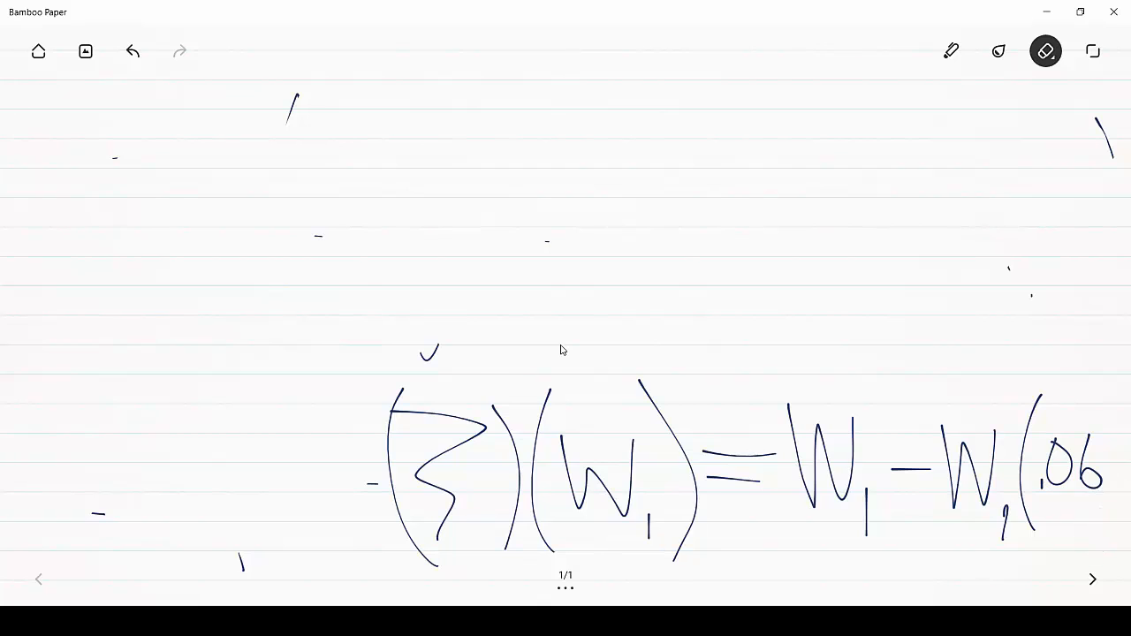
pyautogui.click(951, 52)
pyautogui.moveTo(1094, 379); pyautogui.dragTo(1096, 550)
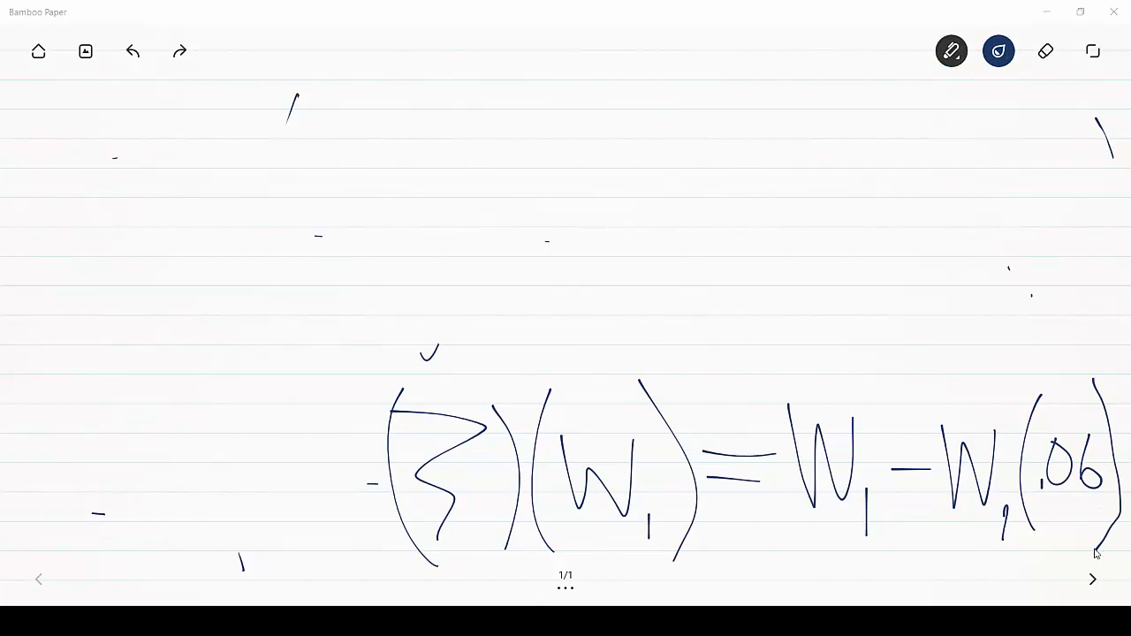
# Handwrite (ζ)W_1 = in the cleared area above the remaining equation
pyautogui.moveTo(204, 80)
pyautogui.mouseDown()
pyautogui.moveTo(301, 83)
pyautogui.moveTo(276, 209)
pyautogui.moveTo(176, 143)
pyautogui.moveTo(199, 46)
pyautogui.mouseUp()
pyautogui.moveTo(302, 60)
pyautogui.mouseDown()
pyautogui.moveTo(326, 179)
pyautogui.moveTo(303, 234)
pyautogui.mouseUp()
pyautogui.moveTo(338, 81)
pyautogui.mouseDown()
pyautogui.moveTo(408, 120)
pyautogui.moveTo(409, 108)
pyautogui.mouseUp()
pyautogui.moveTo(432, 188); pyautogui.dragTo(434, 245)
pyautogui.moveTo(466, 142); pyautogui.dragTo(521, 130)
pyautogui.moveTo(468, 160); pyautogui.dragTo(526, 152)
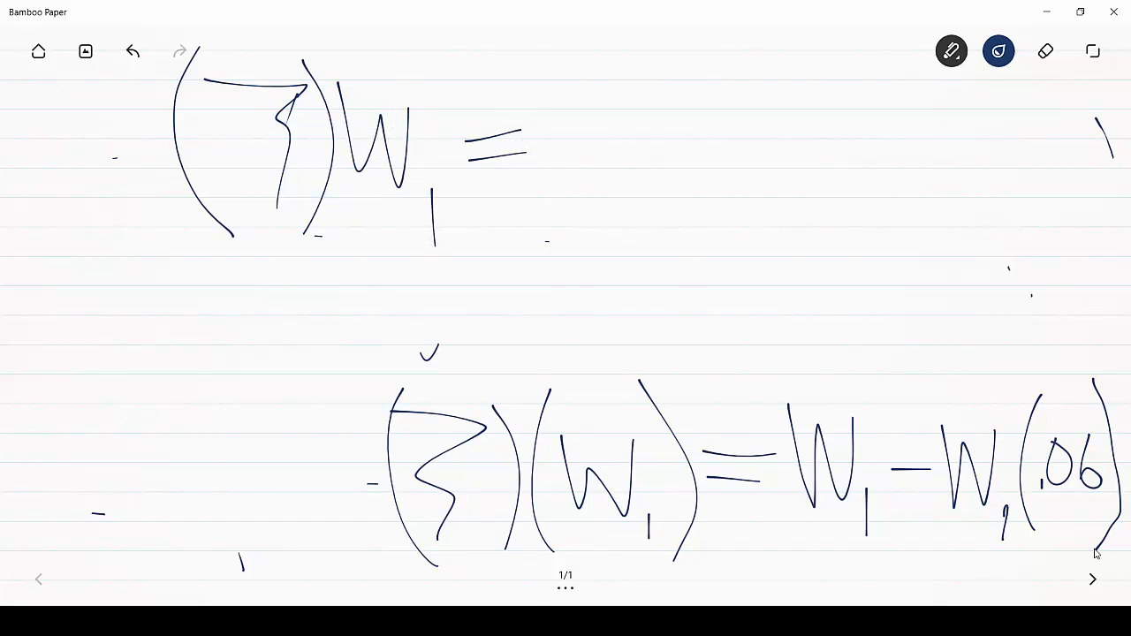
# Handwrite (.94)W_1 after the equals sign to complete the upper (ζ)W_1 equation
pyautogui.click(577, 162)
pyautogui.moveTo(614, 102)
pyautogui.mouseDown()
pyautogui.moveTo(593, 101)
pyautogui.moveTo(627, 180)
pyautogui.mouseUp()
pyautogui.moveTo(676, 100); pyautogui.dragTo(692, 186)
pyautogui.moveTo(566, 80); pyautogui.dragTo(616, 228)
pyautogui.moveTo(698, 60)
pyautogui.mouseDown()
pyautogui.moveTo(750, 172)
pyautogui.moveTo(742, 221)
pyautogui.mouseUp()
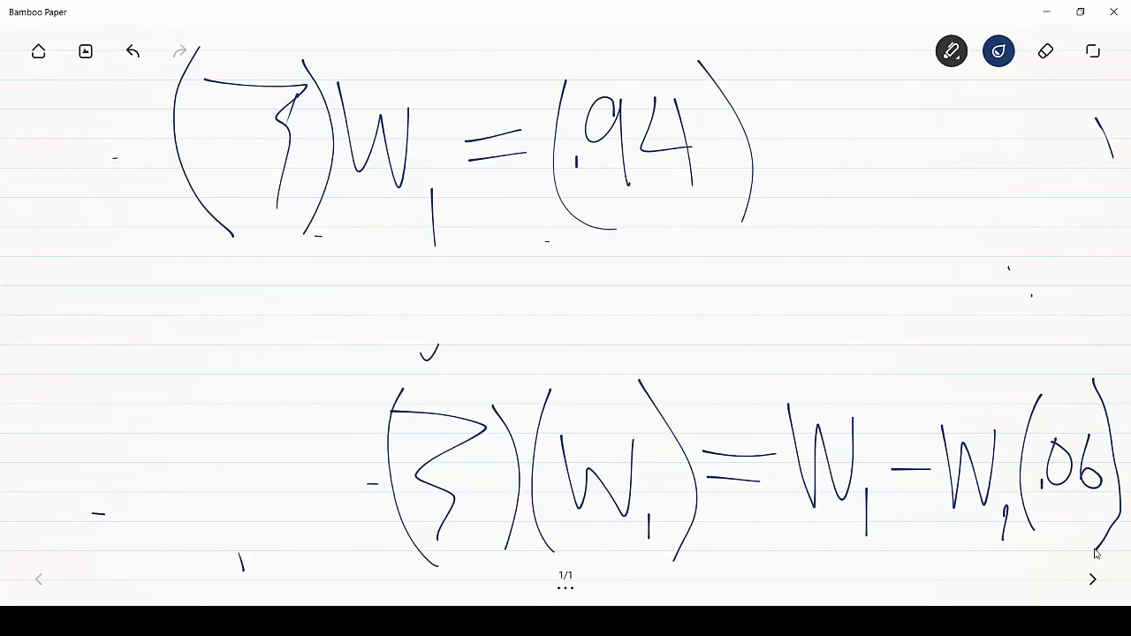
pyautogui.moveTo(770, 106)
pyautogui.mouseDown()
pyautogui.moveTo(813, 134)
pyautogui.moveTo(854, 112)
pyautogui.mouseUp()
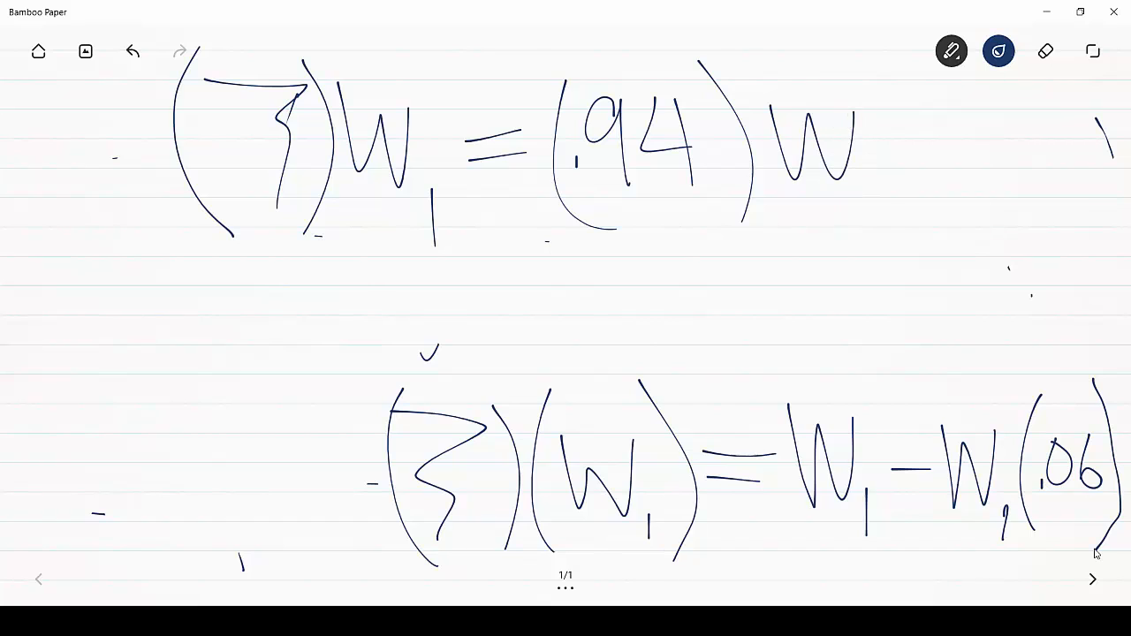
pyautogui.moveTo(869, 177); pyautogui.dragTo(874, 216)
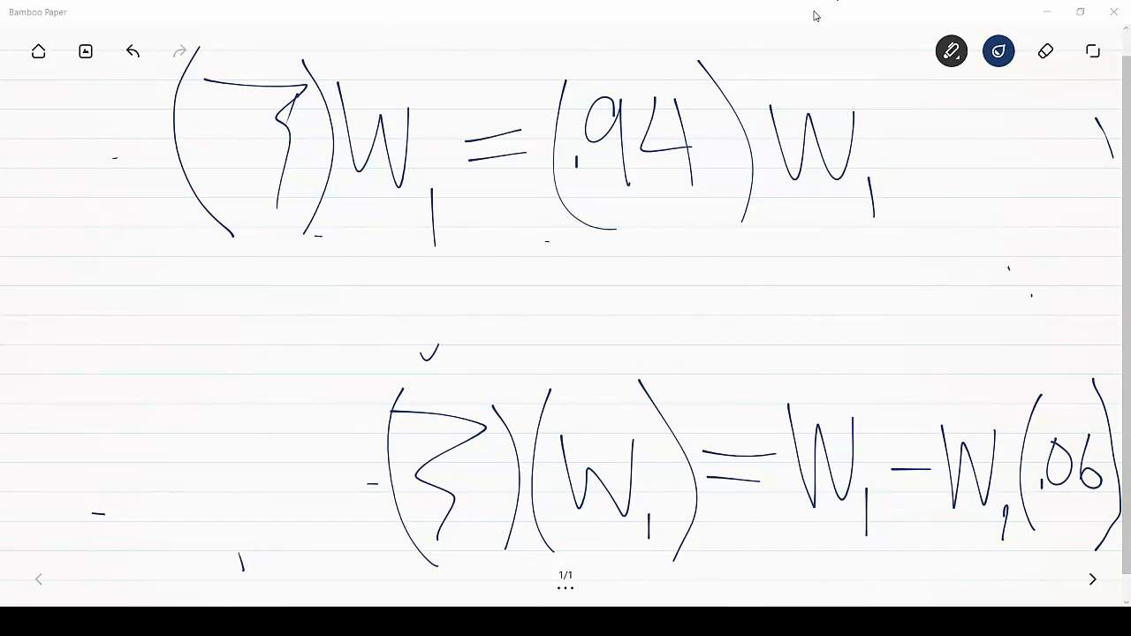
# Place the Excel workbook beside the notes, inspect the Wf formula in B21, and bring the workbook back to full screen
pyautogui.moveTo(817, 13); pyautogui.dragTo(1130, 133)
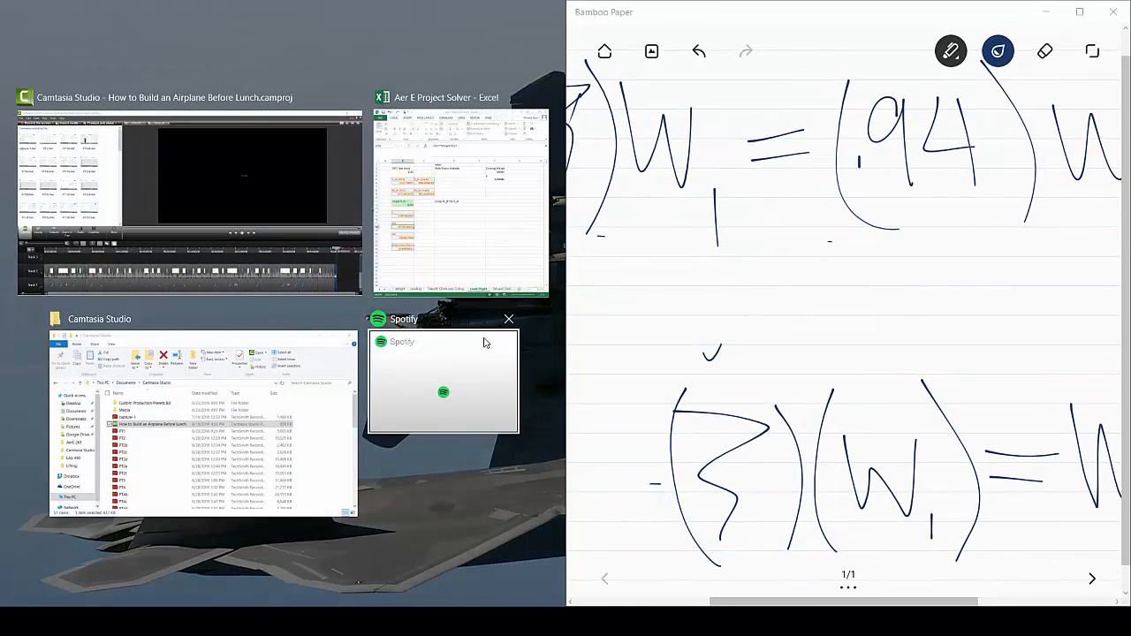
pyautogui.click(451, 192)
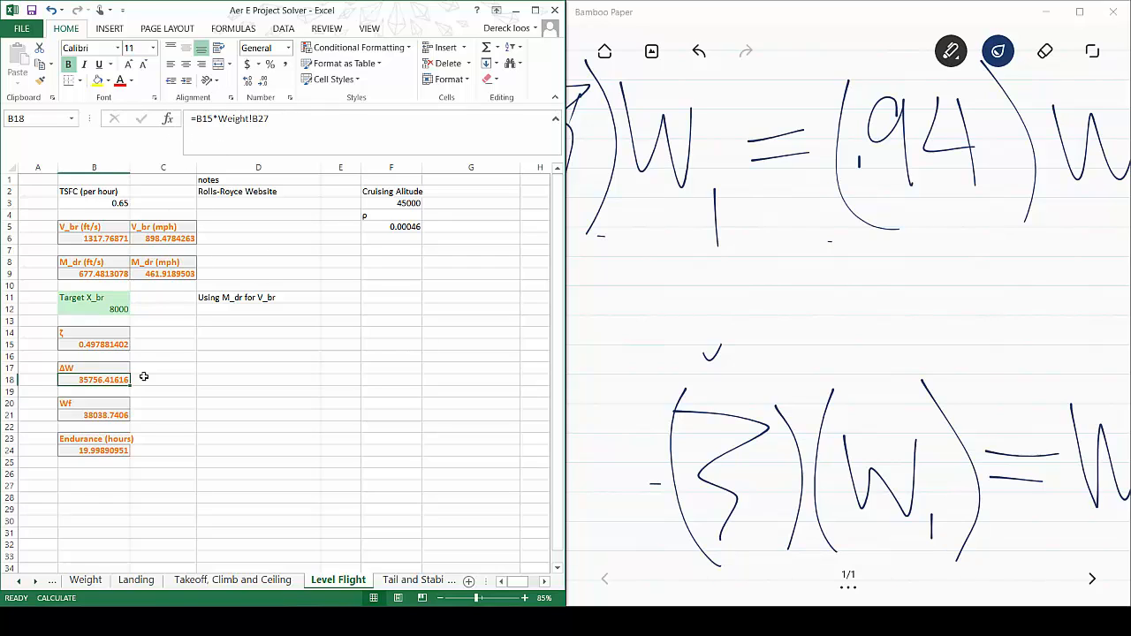
pyautogui.click(97, 416)
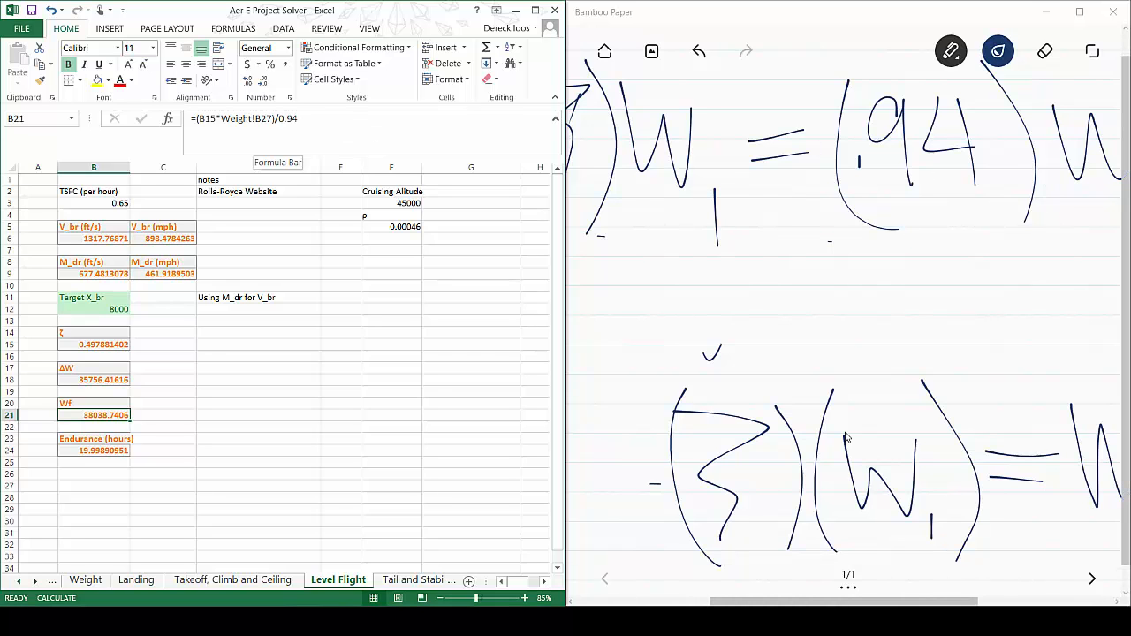
pyautogui.moveTo(868, 34); pyautogui.dragTo(778, 3)
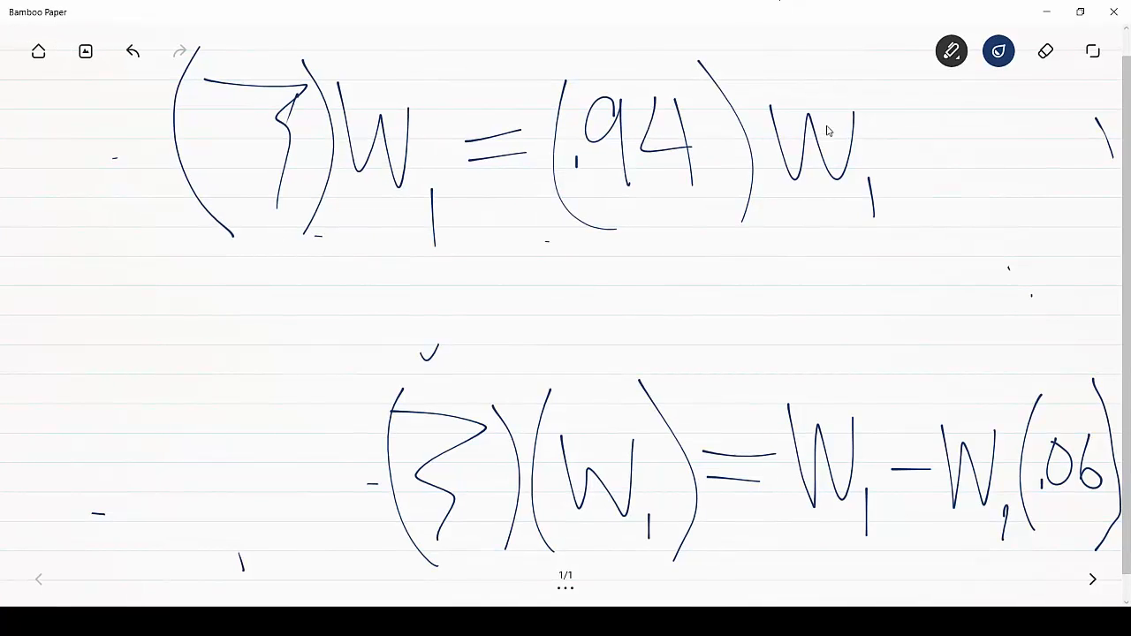
pyautogui.click(1046, 12)
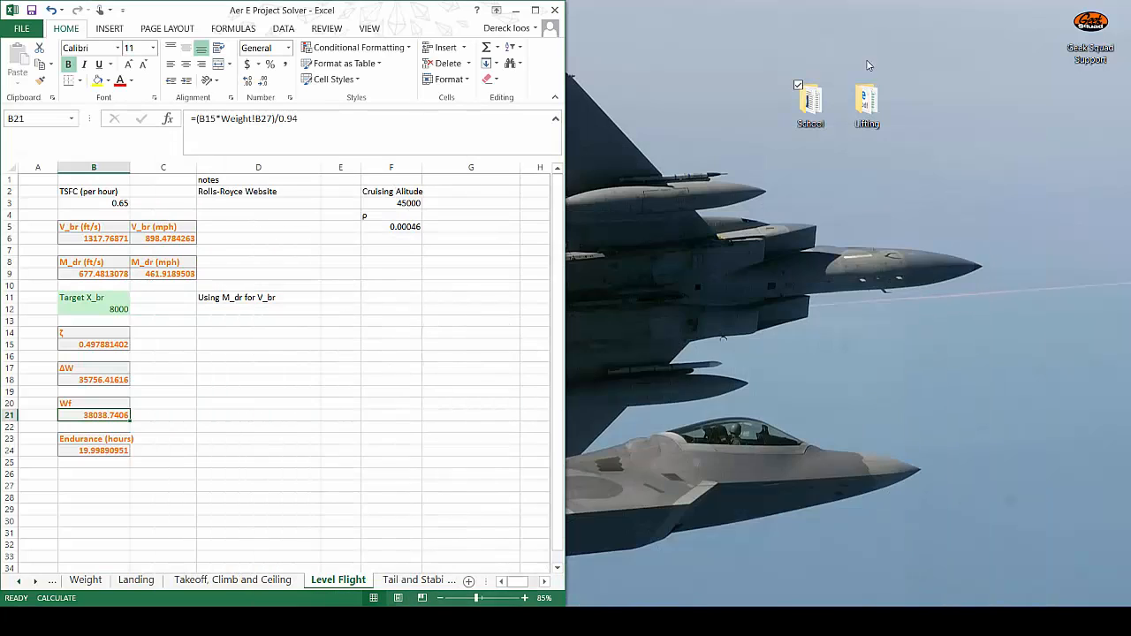
pyautogui.click(535, 10)
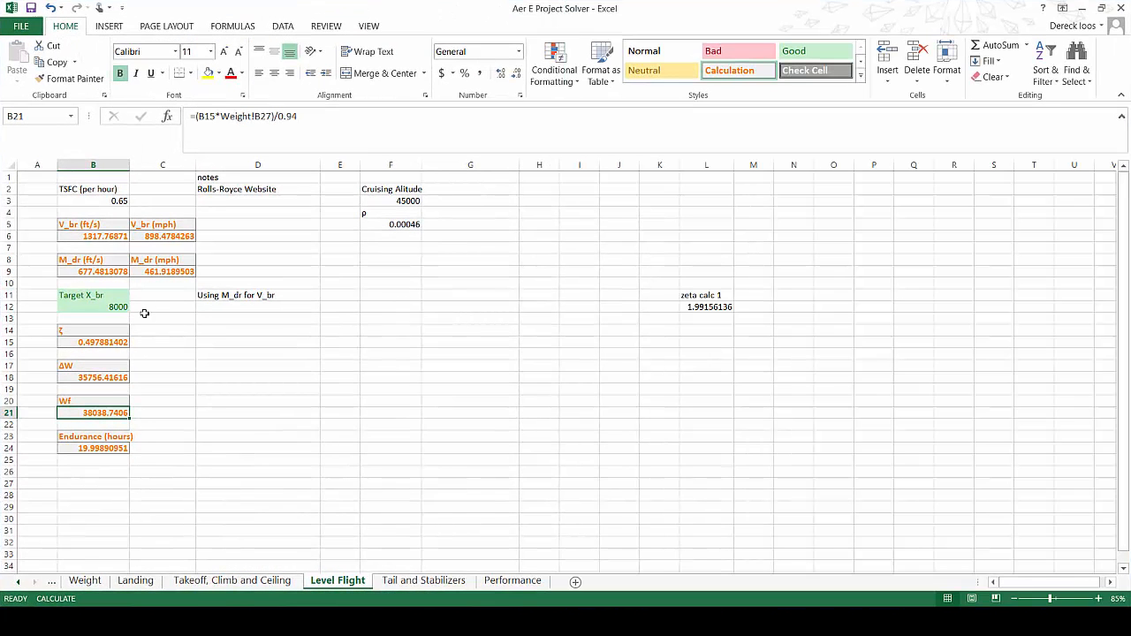
# Inspect the Weight_fuel and Total Weight formulas on the Weight sheet and their link to the Level Flight Wf cell
pyautogui.click(86, 581)
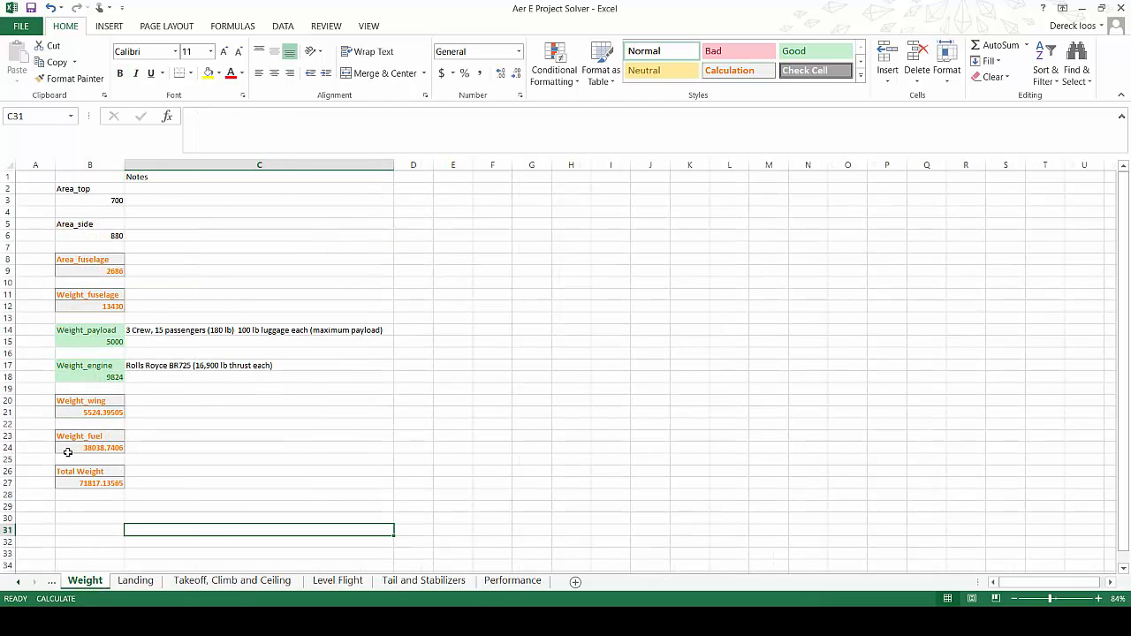
pyautogui.click(106, 446)
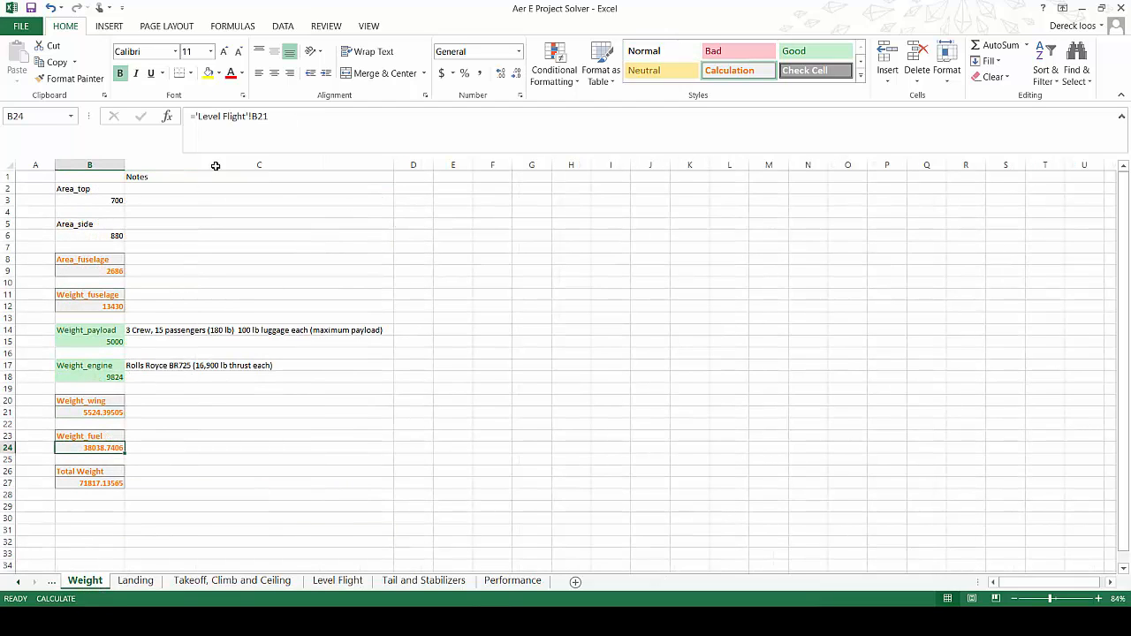
pyautogui.click(355, 582)
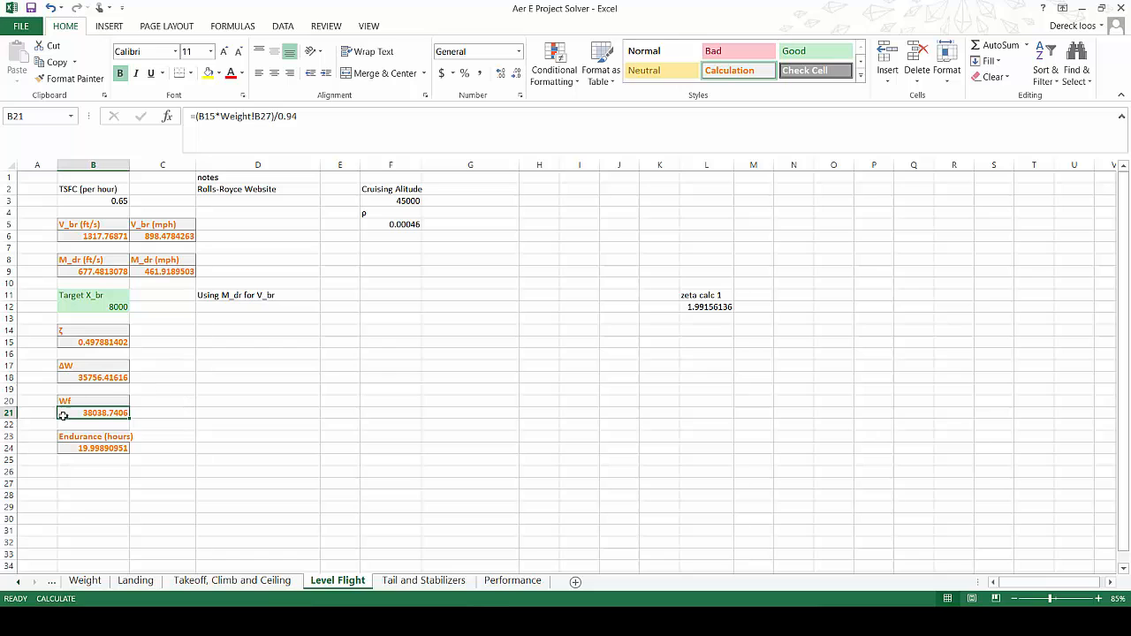
pyautogui.click(88, 588)
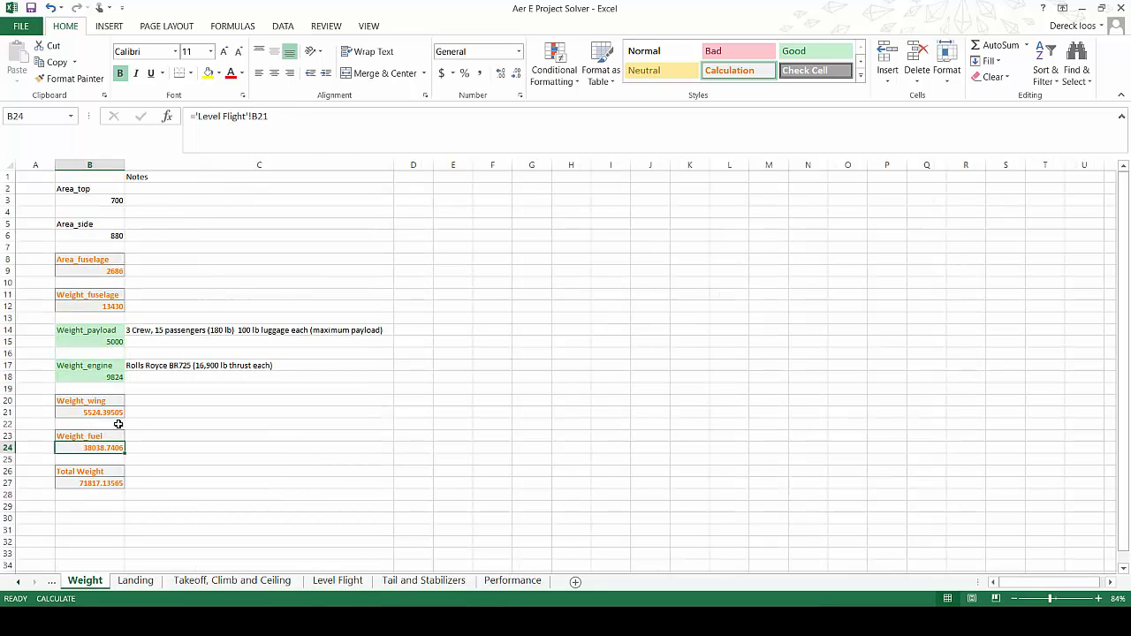
pyautogui.click(96, 484)
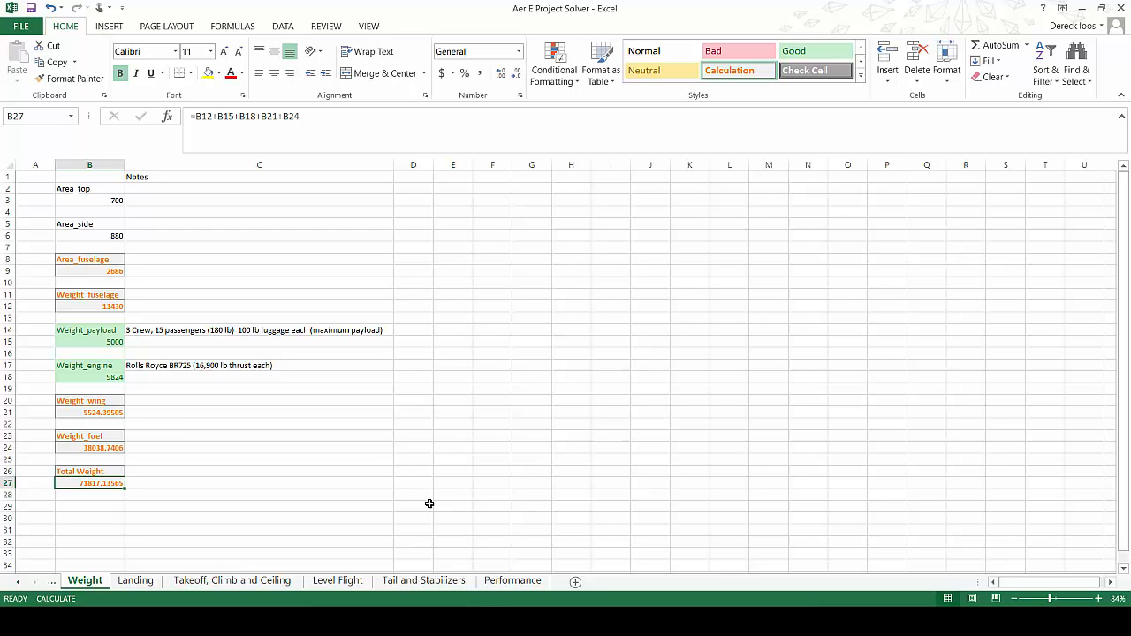
# Return to the Level Flight sheet and inspect the Endurance (hours) formula in B24
pyautogui.hotkey('alt', 'Tab')
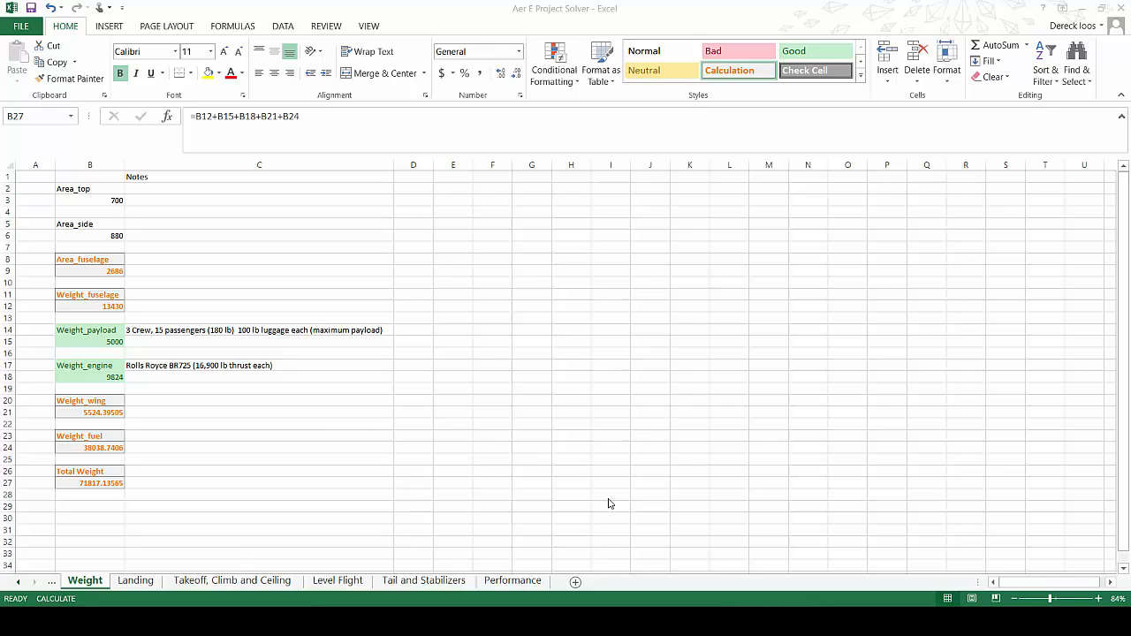
pyautogui.hotkey('alt', 'Tab')
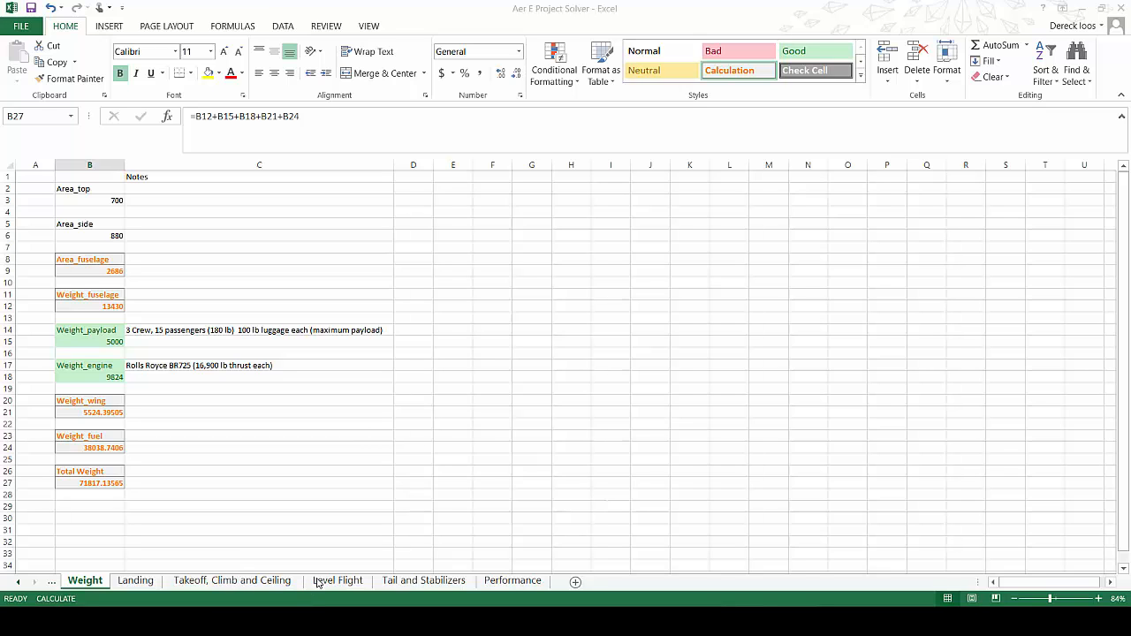
pyautogui.click(336, 581)
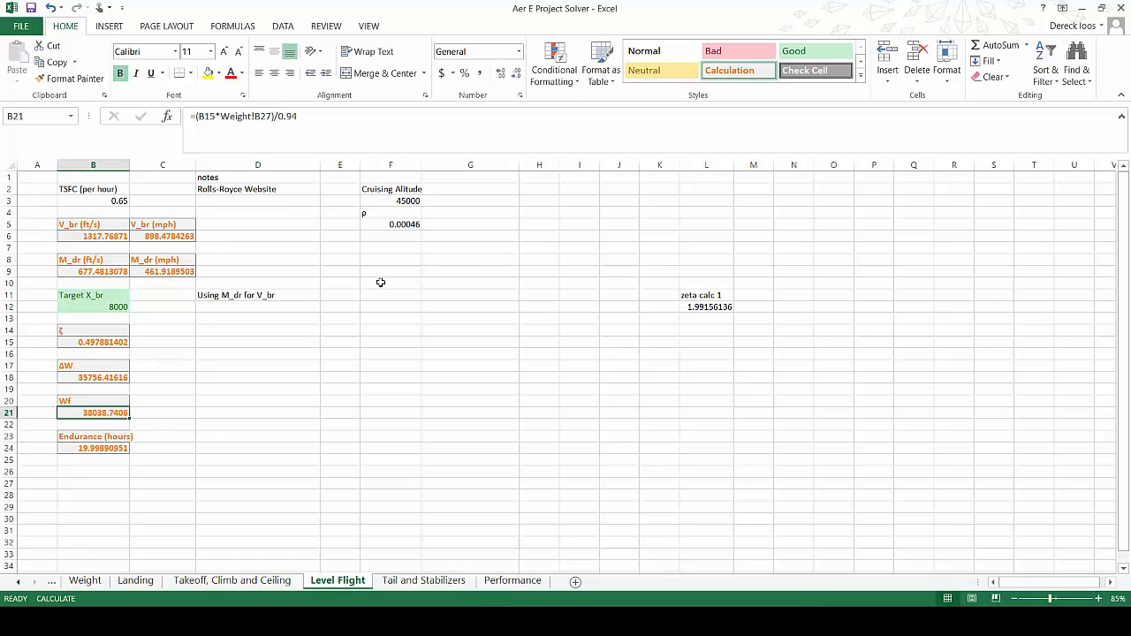
pyautogui.click(109, 449)
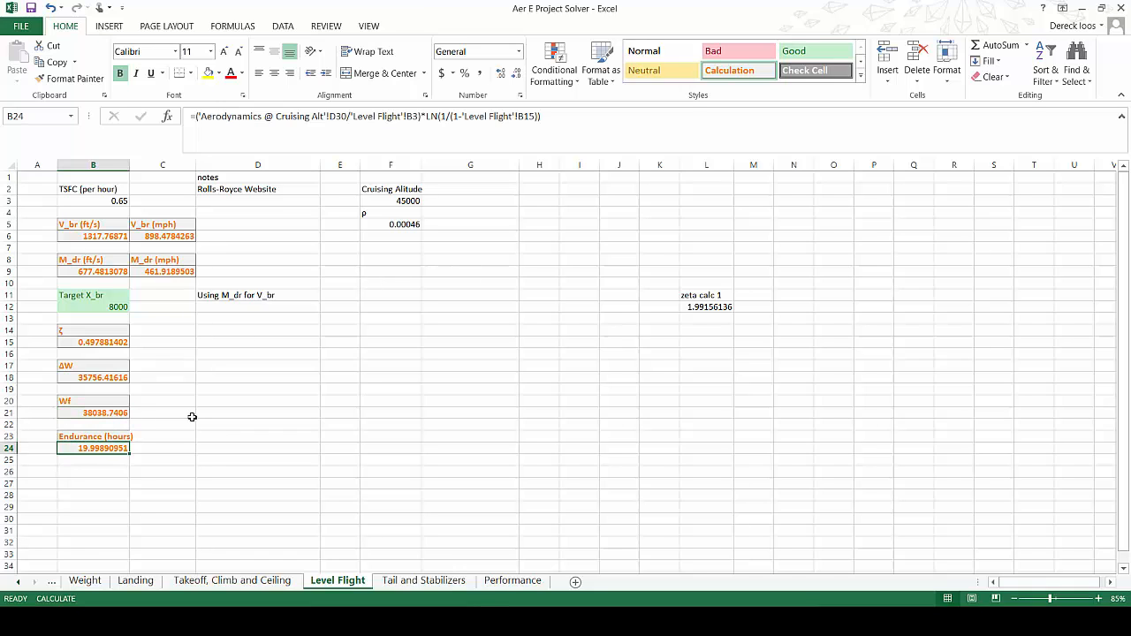
# Switch to Bamboo Paper and clear the whole page of equations
pyautogui.hotkey('alt', 'Tab')
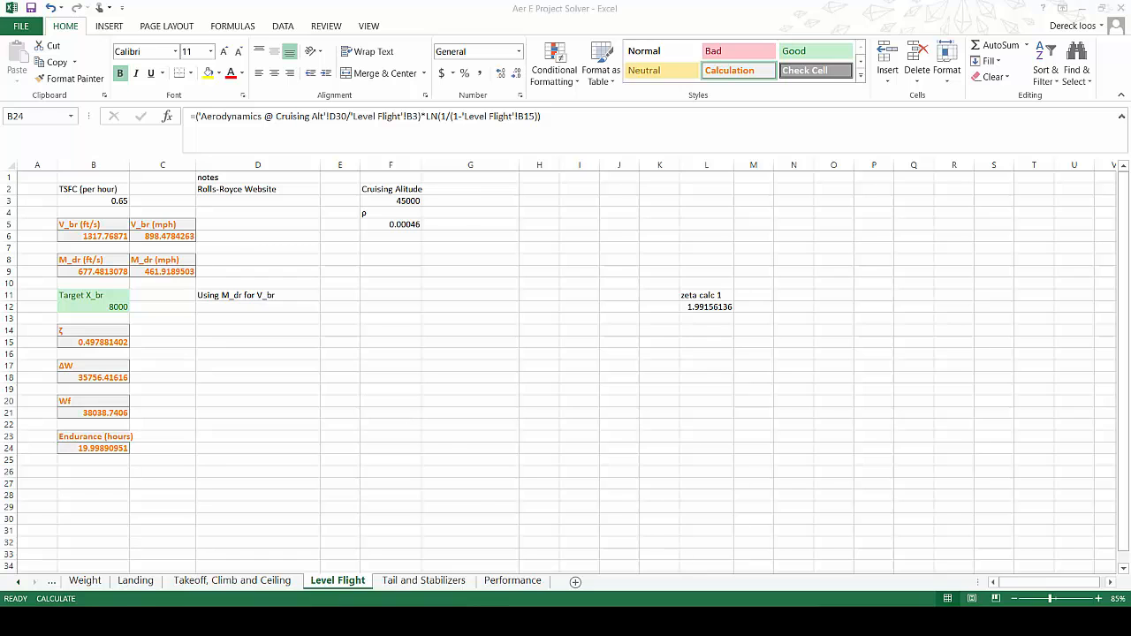
pyautogui.click(1039, 59)
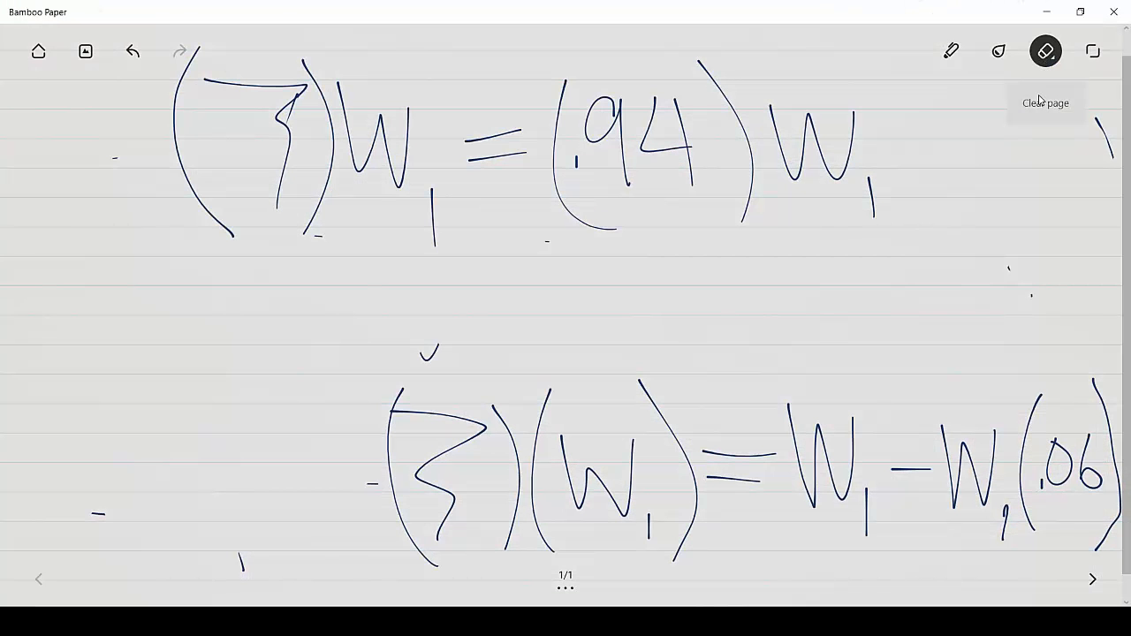
pyautogui.click(1041, 101)
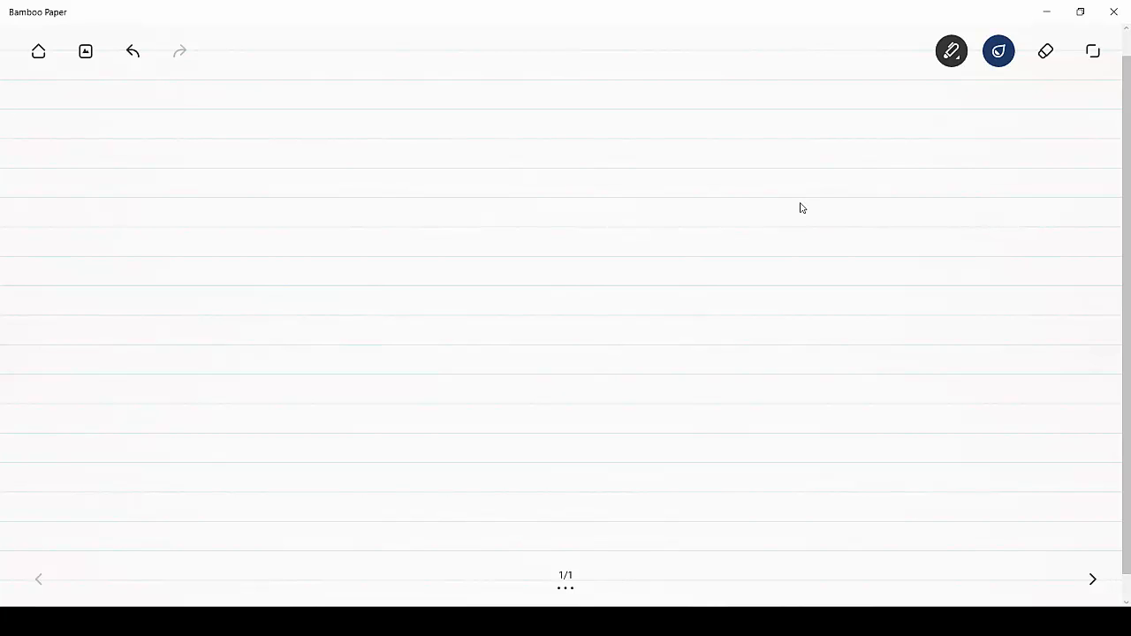
# Handwrite t_max = on the blank page to start the endurance equation
pyautogui.moveTo(150, 171); pyautogui.dragTo(162, 325)
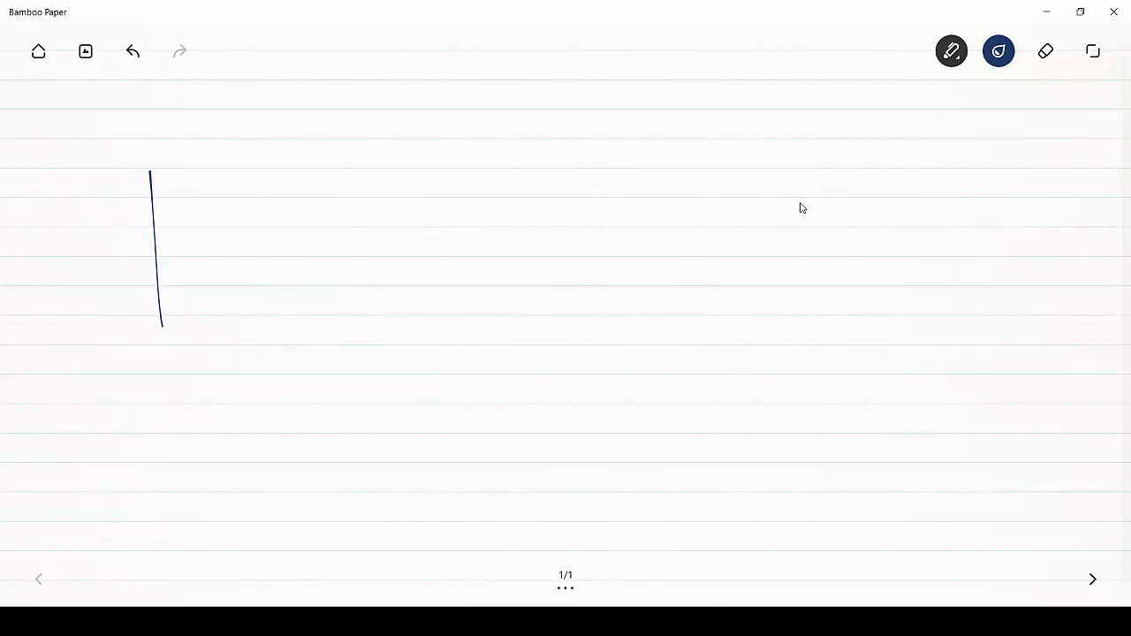
pyautogui.moveTo(118, 260); pyautogui.dragTo(195, 240)
pyautogui.moveTo(177, 349)
pyautogui.mouseDown()
pyautogui.moveTo(209, 326)
pyautogui.moveTo(223, 340)
pyautogui.mouseUp()
pyautogui.moveTo(262, 316); pyautogui.dragTo(270, 347)
pyautogui.moveTo(292, 321); pyautogui.dragTo(327, 351)
pyautogui.moveTo(326, 314); pyautogui.dragTo(289, 357)
pyautogui.moveTo(360, 252); pyautogui.dragTo(413, 248)
pyautogui.moveTo(376, 272); pyautogui.dragTo(445, 263)
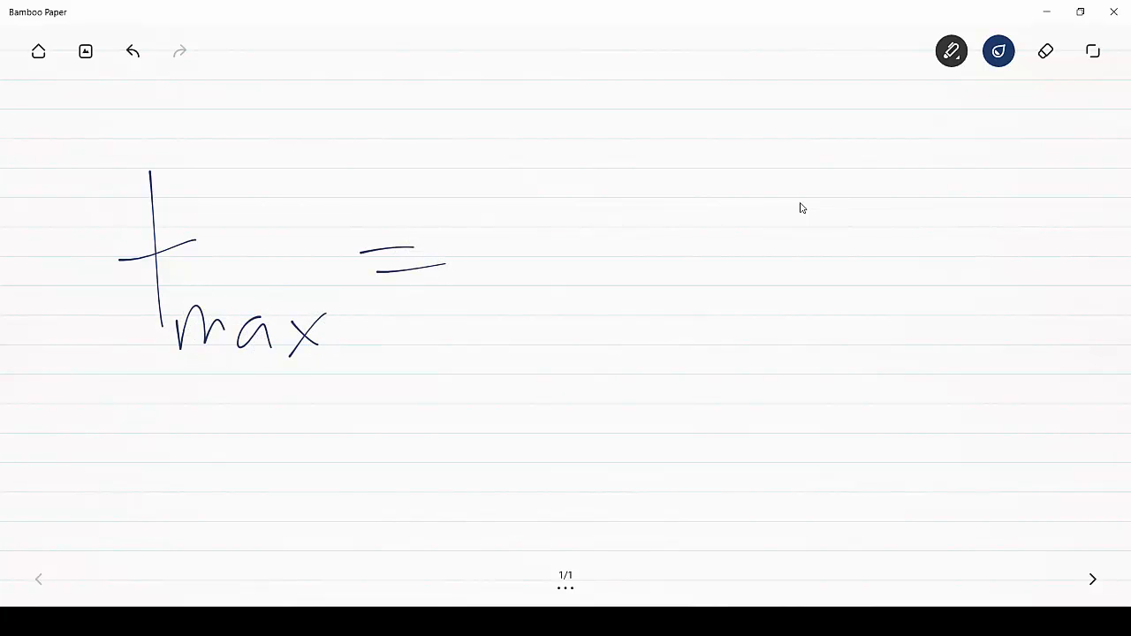
# Handwrite the fraction E_m over C after the equals sign of the t_max equation
pyautogui.moveTo(515, 141)
pyautogui.mouseDown()
pyautogui.moveTo(518, 235)
pyautogui.moveTo(567, 115)
pyautogui.mouseUp()
pyautogui.moveTo(505, 190); pyautogui.dragTo(557, 175)
pyautogui.moveTo(578, 258)
pyautogui.mouseDown()
pyautogui.moveTo(596, 235)
pyautogui.moveTo(618, 252)
pyautogui.moveTo(596, 232)
pyautogui.mouseUp()
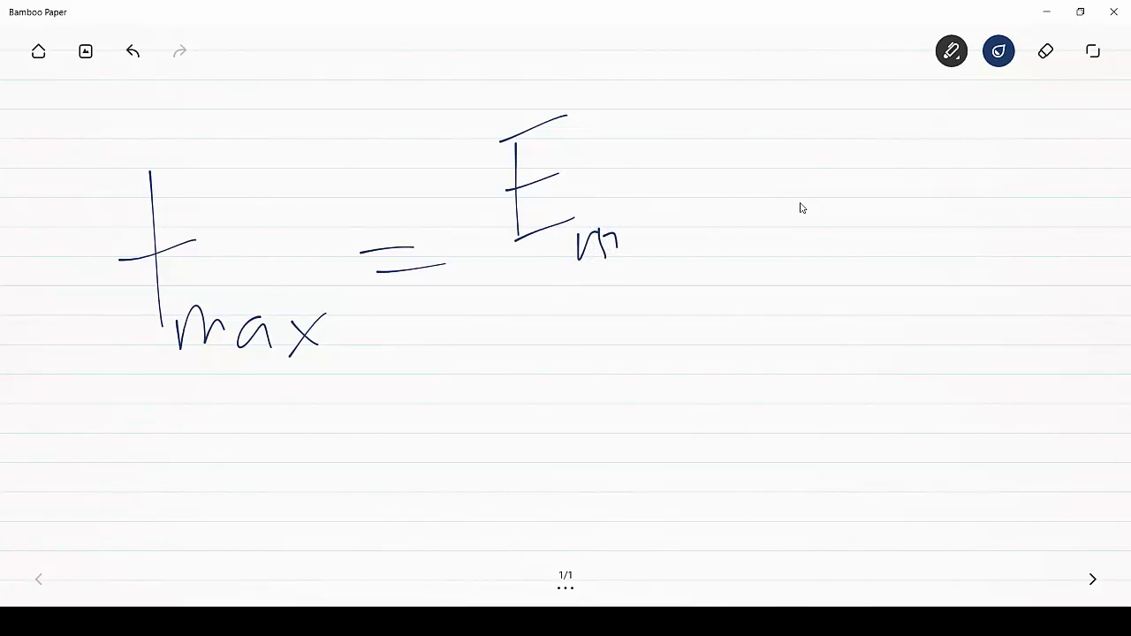
pyautogui.moveTo(494, 283); pyautogui.dragTo(676, 277)
pyautogui.moveTo(584, 324)
pyautogui.mouseDown()
pyautogui.moveTo(569, 379)
pyautogui.moveTo(595, 379)
pyautogui.mouseUp()
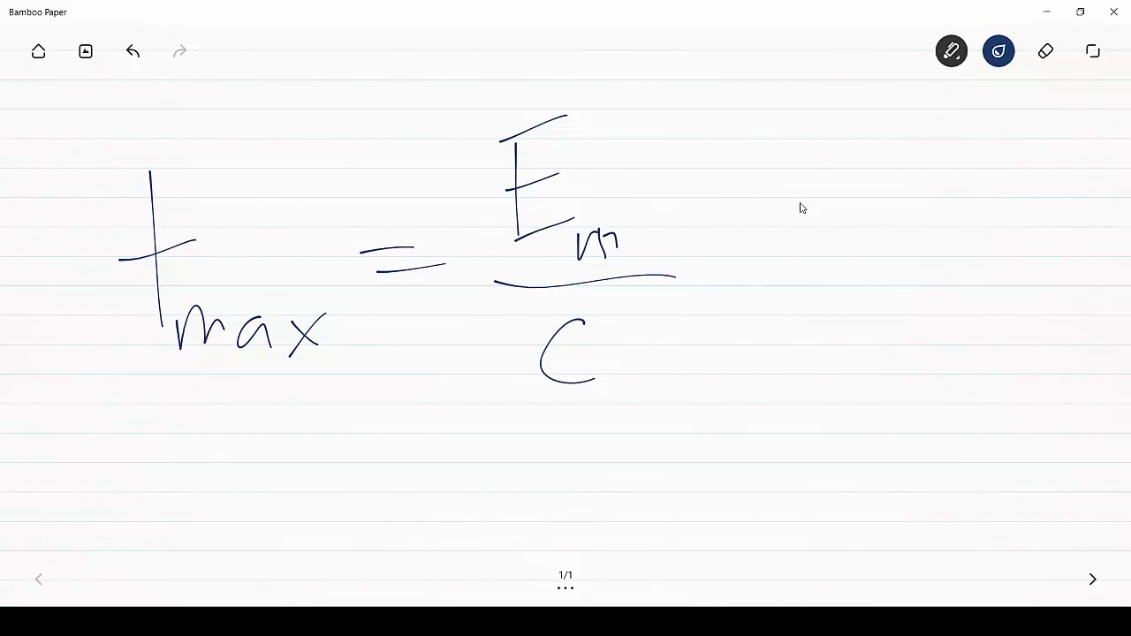
# Complete the t_max equation by handwriting ln(1/(1−ζ)) after the E_m/C fraction
pyautogui.moveTo(701, 175)
pyautogui.mouseDown()
pyautogui.moveTo(707, 329)
pyautogui.moveTo(760, 329)
pyautogui.mouseUp()
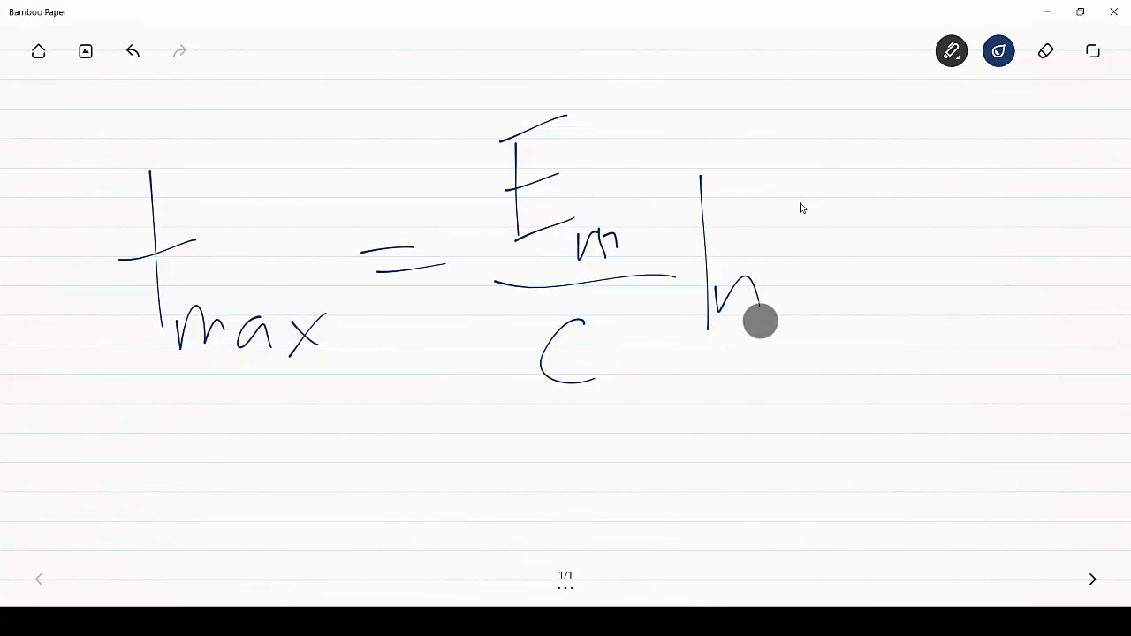
pyautogui.moveTo(822, 135)
pyautogui.mouseDown()
pyautogui.moveTo(799, 195)
pyautogui.moveTo(812, 370)
pyautogui.mouseUp()
pyautogui.moveTo(889, 160); pyautogui.dragTo(893, 231)
pyautogui.moveTo(793, 259); pyautogui.dragTo(960, 246)
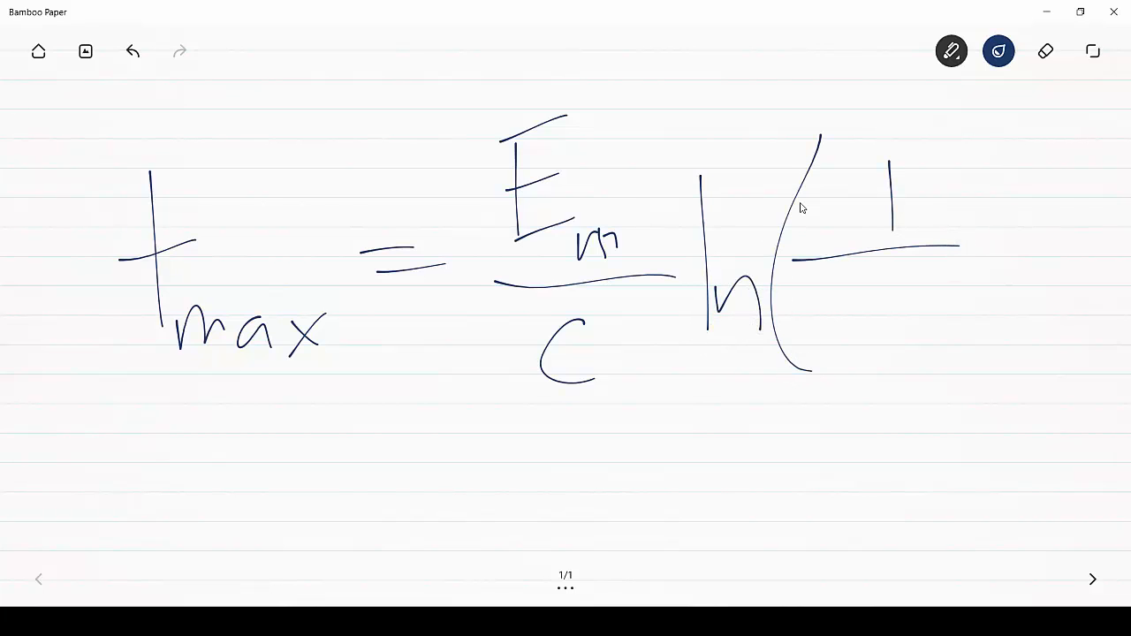
pyautogui.moveTo(820, 284)
pyautogui.mouseDown()
pyautogui.moveTo(817, 329)
pyautogui.moveTo(901, 277)
pyautogui.moveTo(935, 359)
pyautogui.mouseUp()
pyautogui.moveTo(939, 129)
pyautogui.mouseDown()
pyautogui.moveTo(1006, 234)
pyautogui.moveTo(965, 389)
pyautogui.mouseUp()
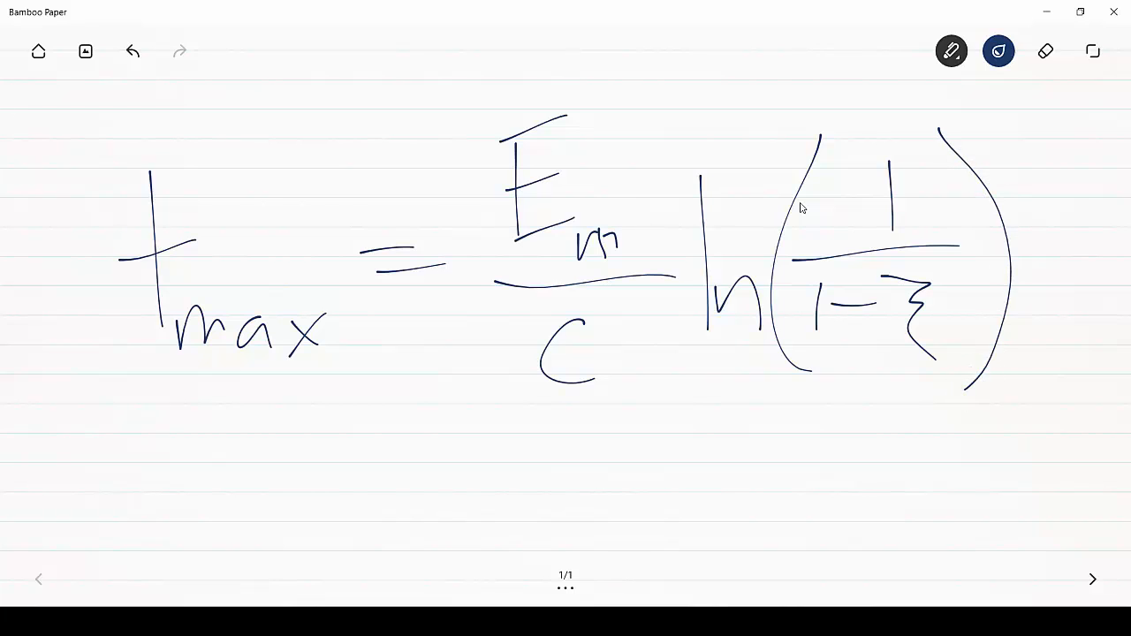
# Switch back to Excel and trace the endurance formula's reference to the Em cell on the Aerodynamics @ Cruising Alt sheet
pyautogui.click(1045, 12)
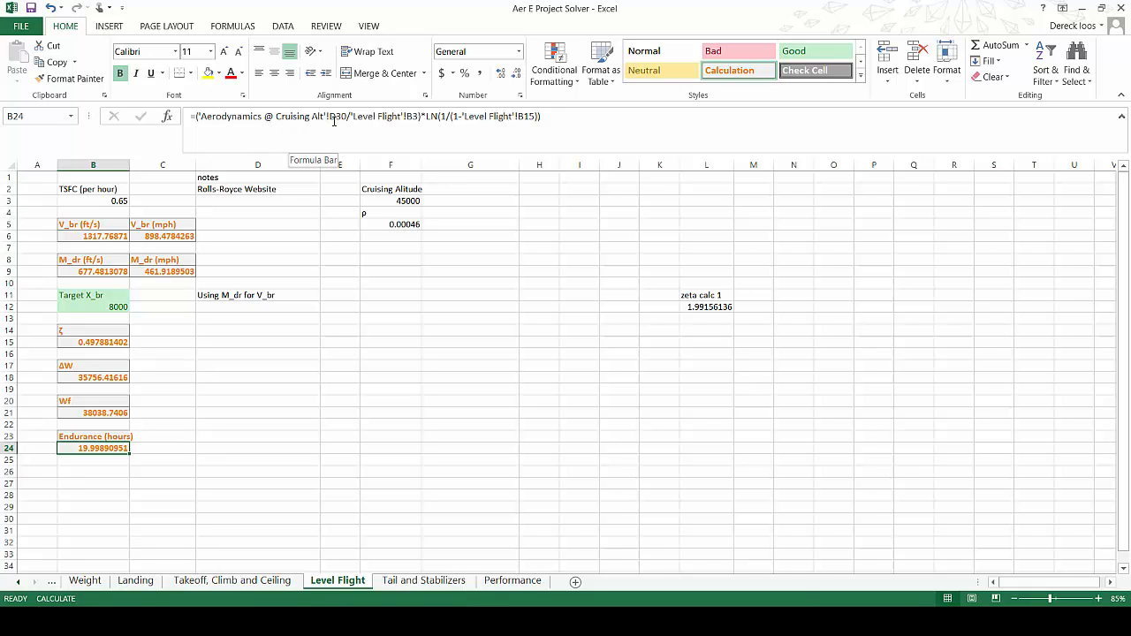
pyautogui.click(53, 583)
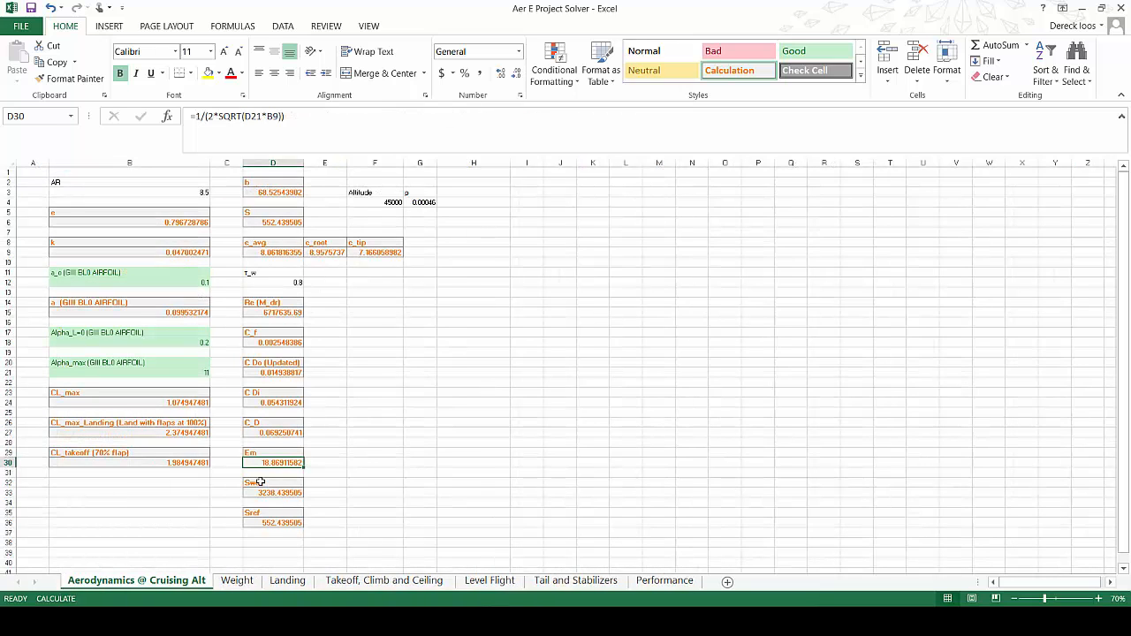
pyautogui.click(505, 582)
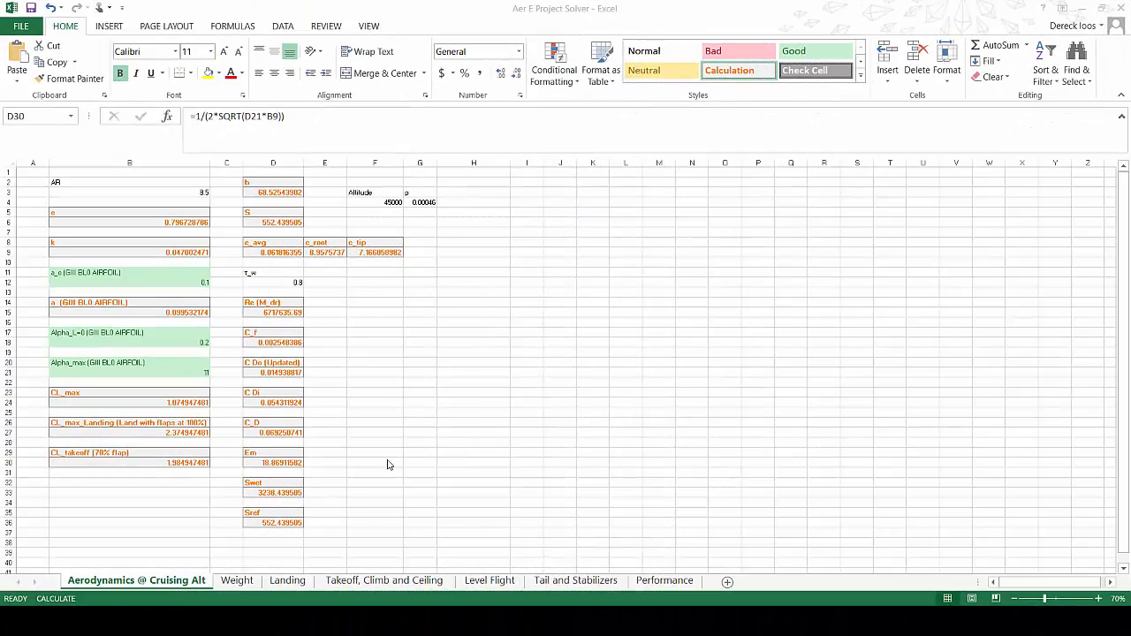
# Review the Weight, Landing, and Takeoff, Climb and Ceiling sheets, ending on the Level Flight sheet
pyautogui.click(236, 580)
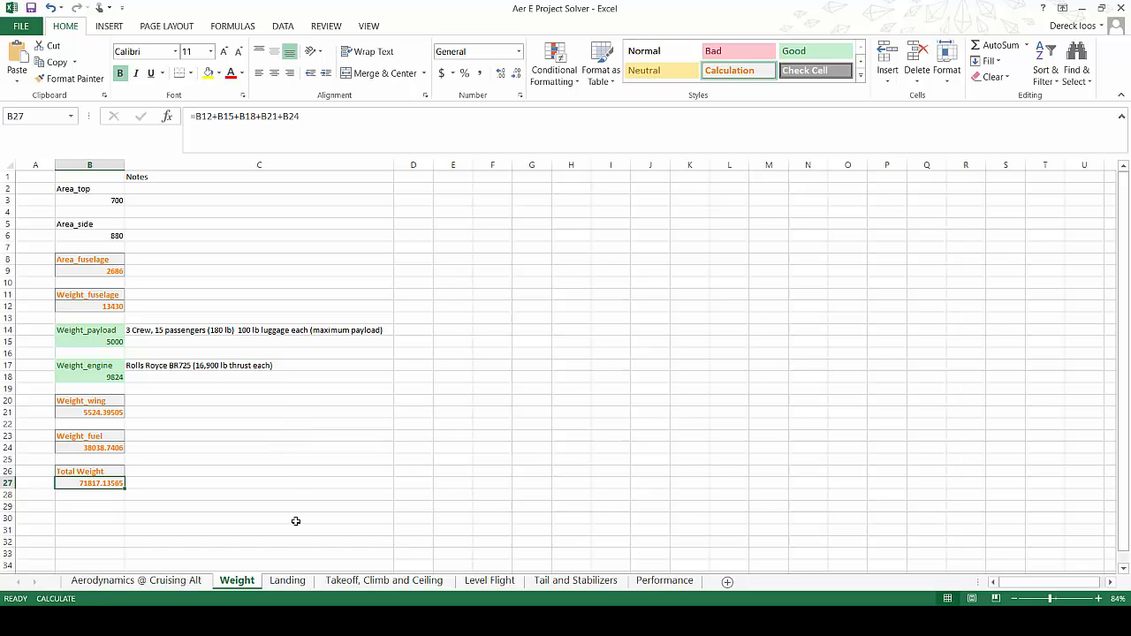
pyautogui.click(294, 582)
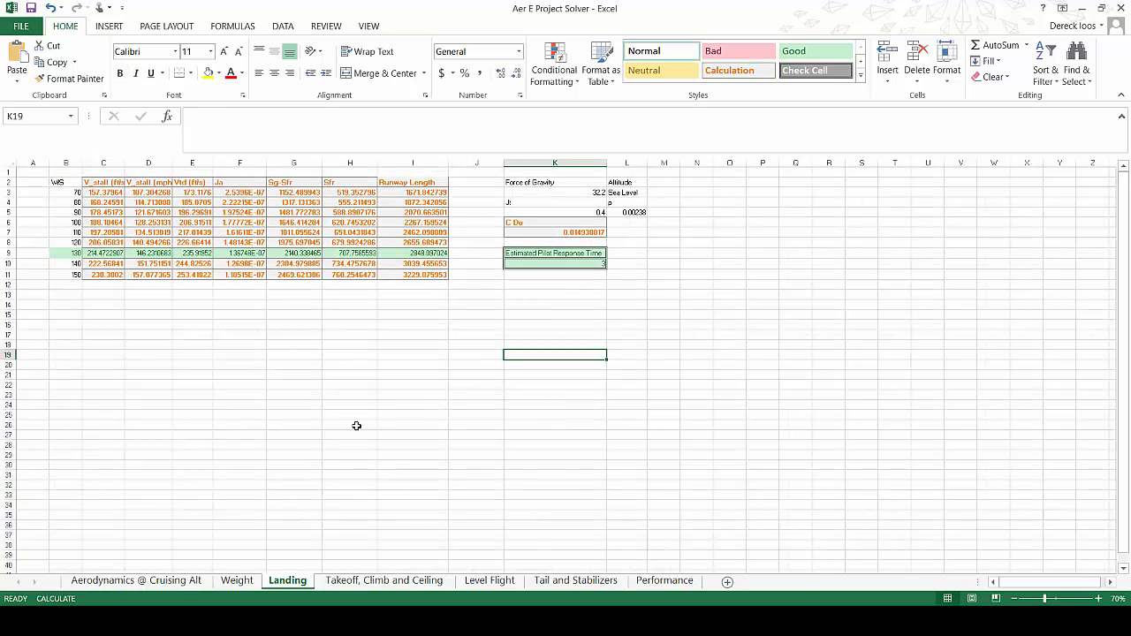
pyautogui.click(342, 584)
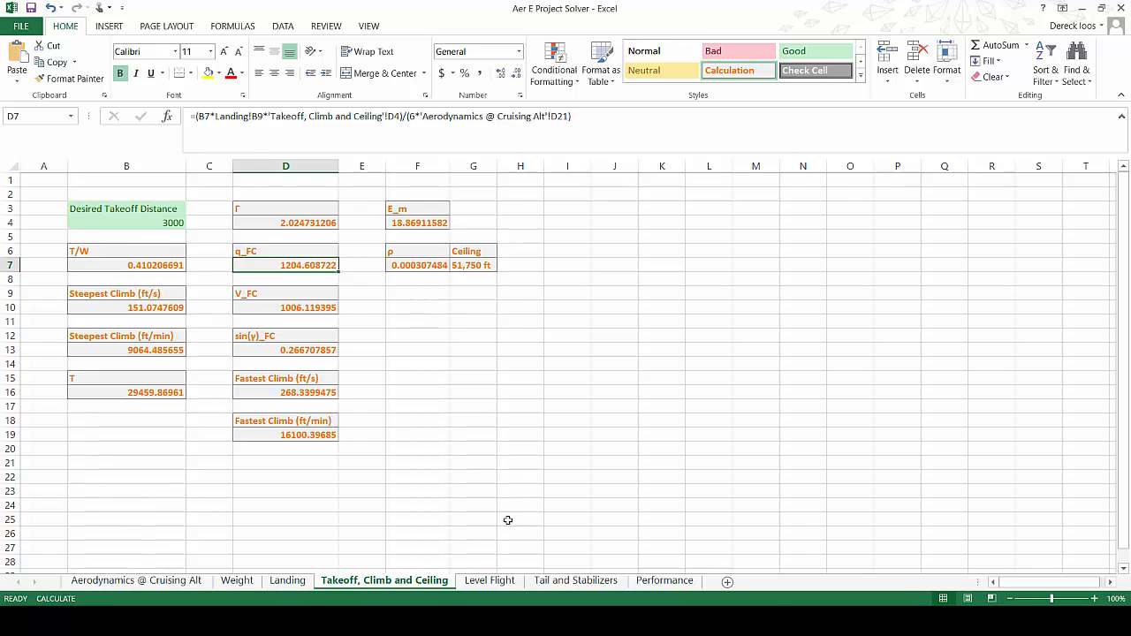
pyautogui.click(486, 583)
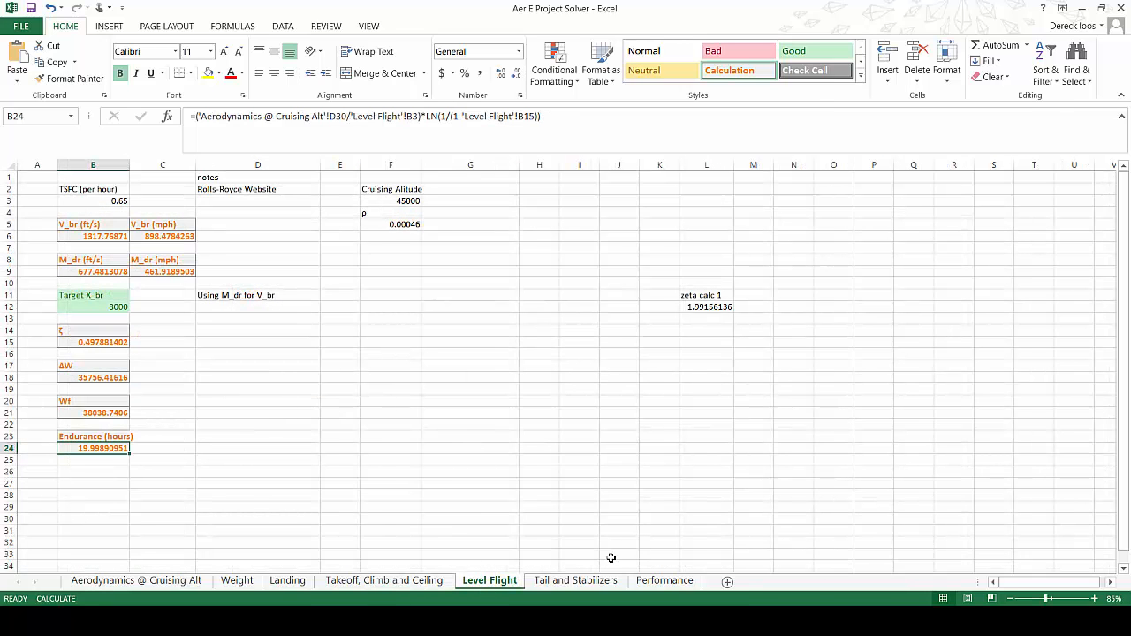
# Look through the Tail and Stabilizers and Performance sheets and return to the Takeoff, Climb and Ceiling sheet
pyautogui.click(581, 585)
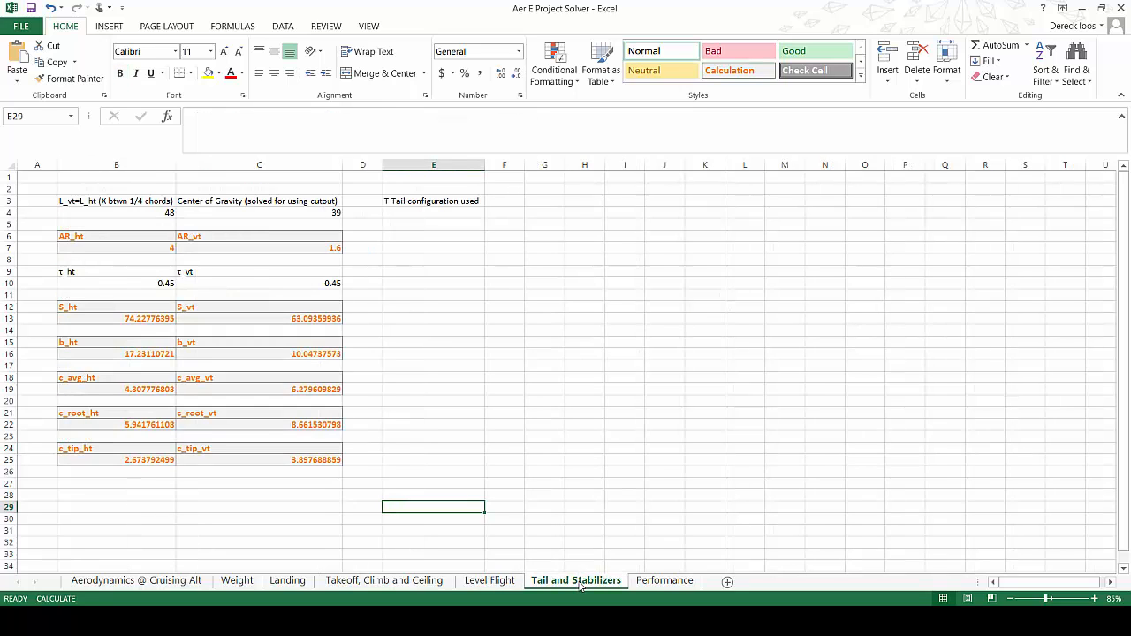
pyautogui.click(664, 581)
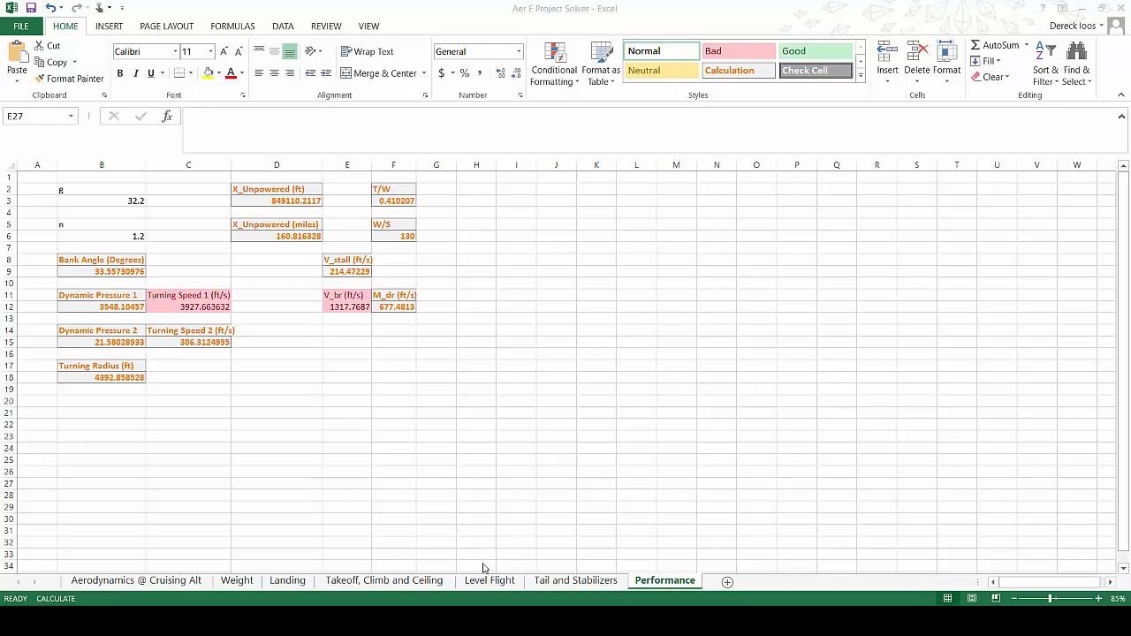
pyautogui.click(405, 585)
pyautogui.click(405, 585)
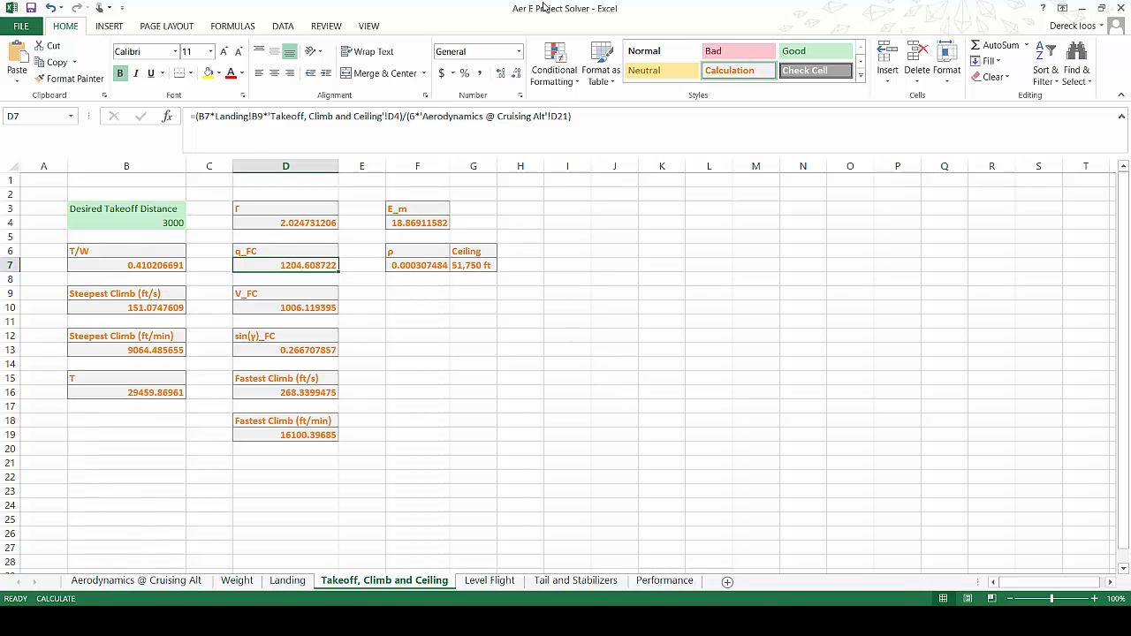
# Place the Excel window beside Bamboo Paper and clear the handwritten endurance equation from the note page
pyautogui.moveTo(527, 13)
pyautogui.mouseDown()
pyautogui.moveTo(334, 79)
pyautogui.moveTo(0, 133)
pyautogui.mouseUp()
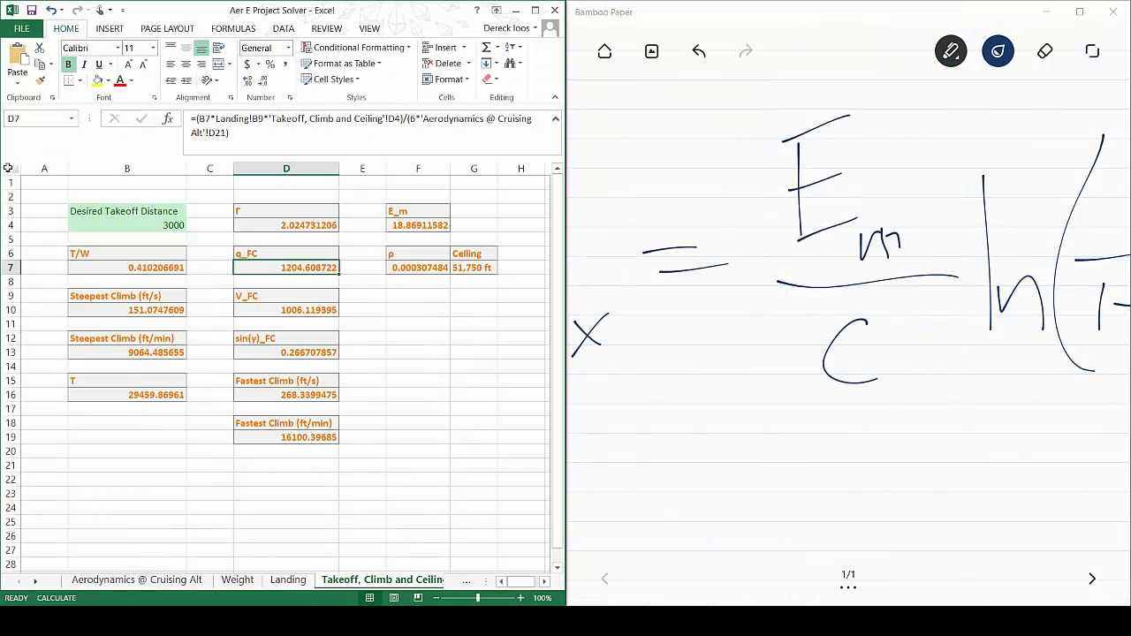
pyautogui.click(1045, 53)
pyautogui.click(1045, 51)
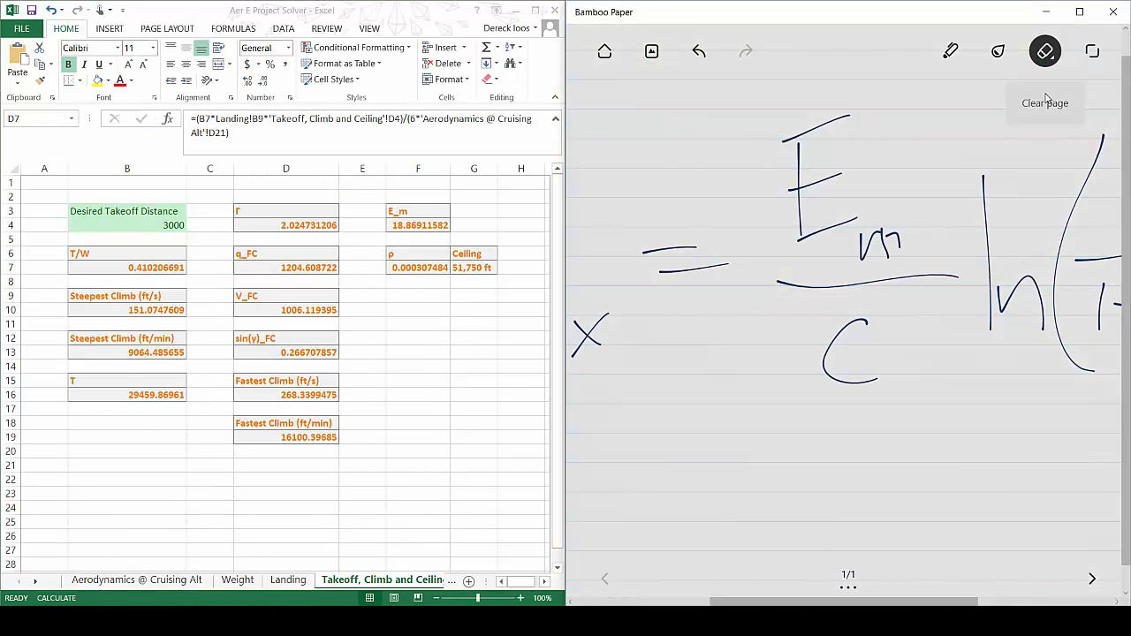
pyautogui.click(1046, 103)
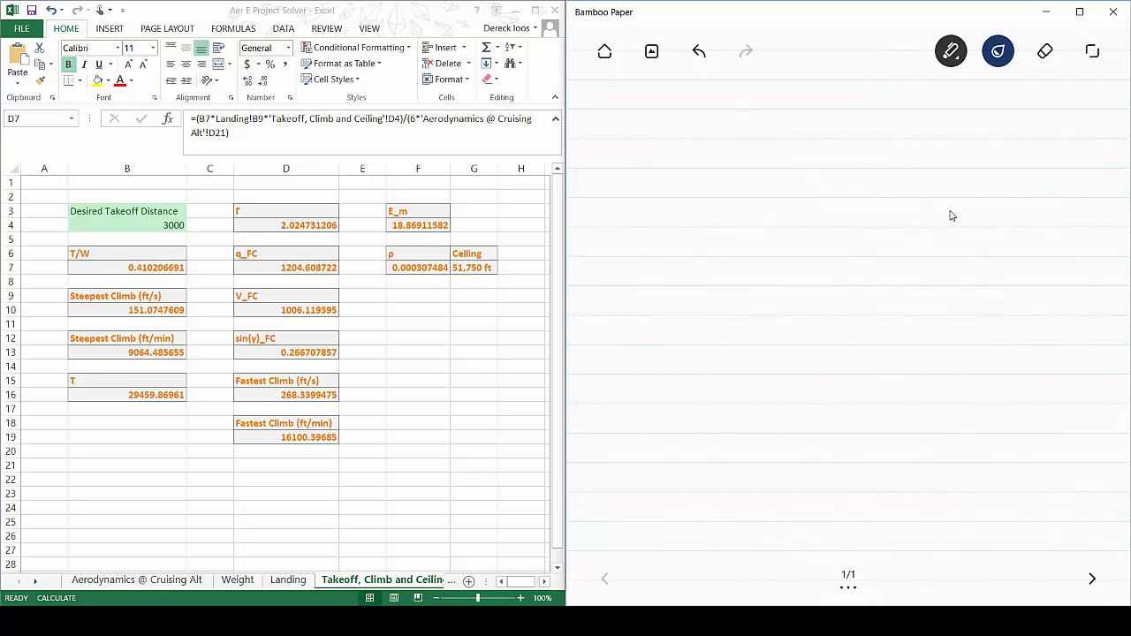
# Handwrite the ceiling equation's left-hand side as T/W multiplied by ρ over ρ_SL in parentheses
pyautogui.moveTo(642, 187); pyautogui.dragTo(636, 271)
pyautogui.moveTo(598, 198); pyautogui.dragTo(679, 188)
pyautogui.moveTo(601, 283); pyautogui.dragTo(689, 276)
pyautogui.moveTo(619, 315)
pyautogui.mouseDown()
pyautogui.moveTo(654, 340)
pyautogui.moveTo(676, 301)
pyautogui.mouseUp()
pyautogui.moveTo(725, 164); pyautogui.dragTo(723, 384)
pyautogui.moveTo(718, 251)
pyautogui.mouseDown()
pyautogui.moveTo(738, 209)
pyautogui.moveTo(730, 232)
pyautogui.mouseUp()
pyautogui.moveTo(705, 271); pyautogui.dragTo(800, 262)
pyautogui.moveTo(724, 345)
pyautogui.mouseDown()
pyautogui.moveTo(745, 283)
pyautogui.moveTo(728, 318)
pyautogui.moveTo(752, 342)
pyautogui.mouseUp()
pyautogui.moveTo(778, 320); pyautogui.dragTo(793, 327)
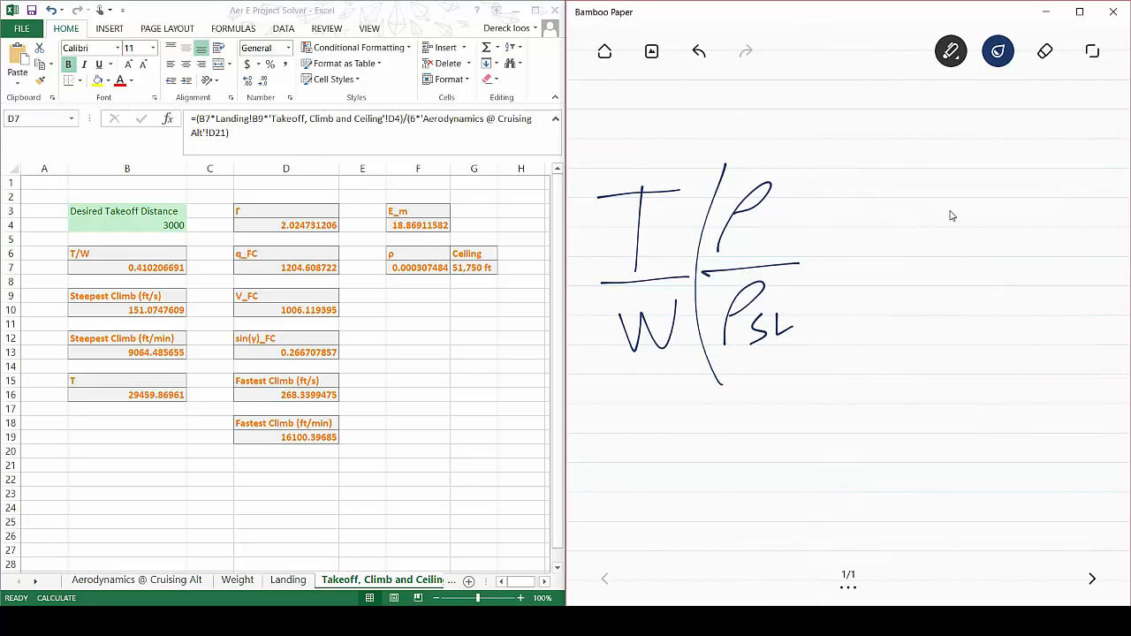
pyautogui.moveTo(795, 147)
pyautogui.mouseDown()
pyautogui.moveTo(846, 297)
pyautogui.moveTo(823, 398)
pyautogui.mouseUp()
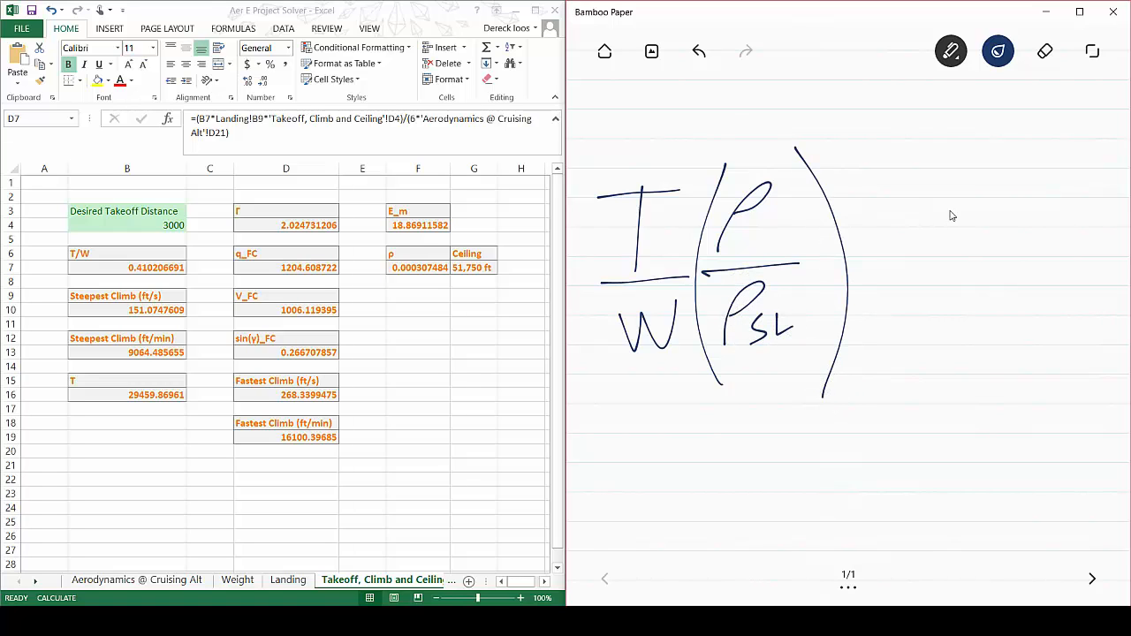
# Complete the ceiling equation by handwriting = 1/E_m after the density ratio
pyautogui.moveTo(867, 267)
pyautogui.mouseDown()
pyautogui.moveTo(907, 252)
pyautogui.moveTo(894, 274)
pyautogui.mouseUp()
pyautogui.moveTo(975, 161); pyautogui.dragTo(976, 218)
pyautogui.moveTo(915, 263); pyautogui.dragTo(1024, 253)
pyautogui.moveTo(957, 285)
pyautogui.mouseDown()
pyautogui.moveTo(946, 363)
pyautogui.moveTo(1002, 277)
pyautogui.mouseUp()
pyautogui.moveTo(951, 331); pyautogui.dragTo(990, 307)
pyautogui.moveTo(946, 364)
pyautogui.mouseDown()
pyautogui.moveTo(987, 350)
pyautogui.moveTo(1041, 382)
pyautogui.mouseUp()
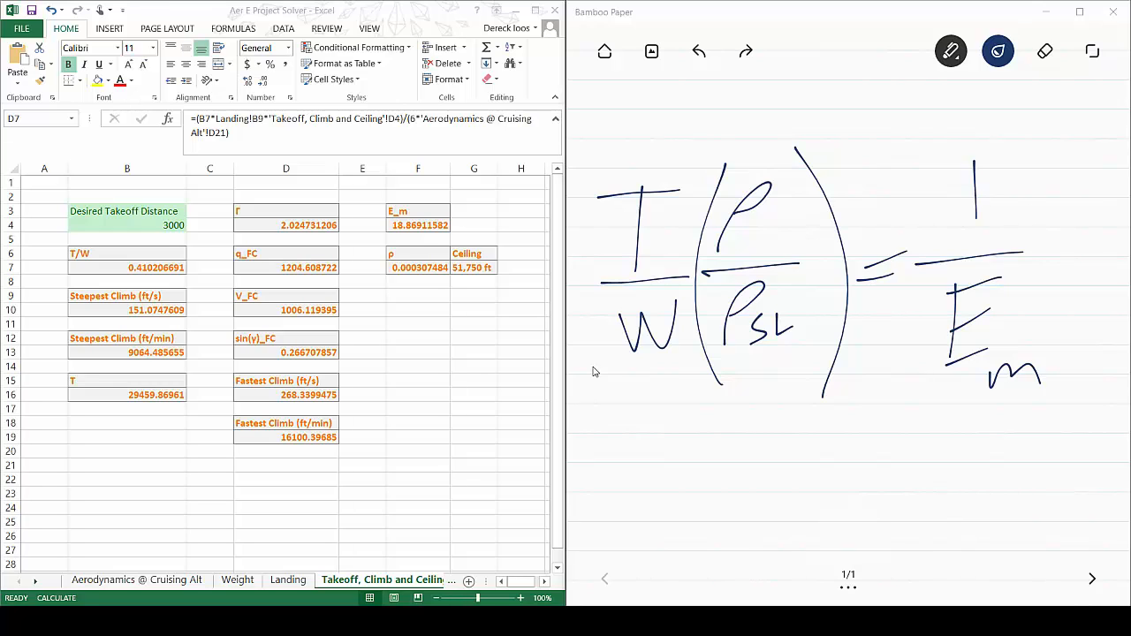
# Below the ceiling equation, handwrite ρ_SL over E_m in parentheses followed by a division slash, rewriting the m subscript
pyautogui.moveTo(604, 468)
pyautogui.mouseDown()
pyautogui.moveTo(654, 412)
pyautogui.moveTo(624, 435)
pyautogui.moveTo(635, 470)
pyautogui.moveTo(673, 463)
pyautogui.mouseUp()
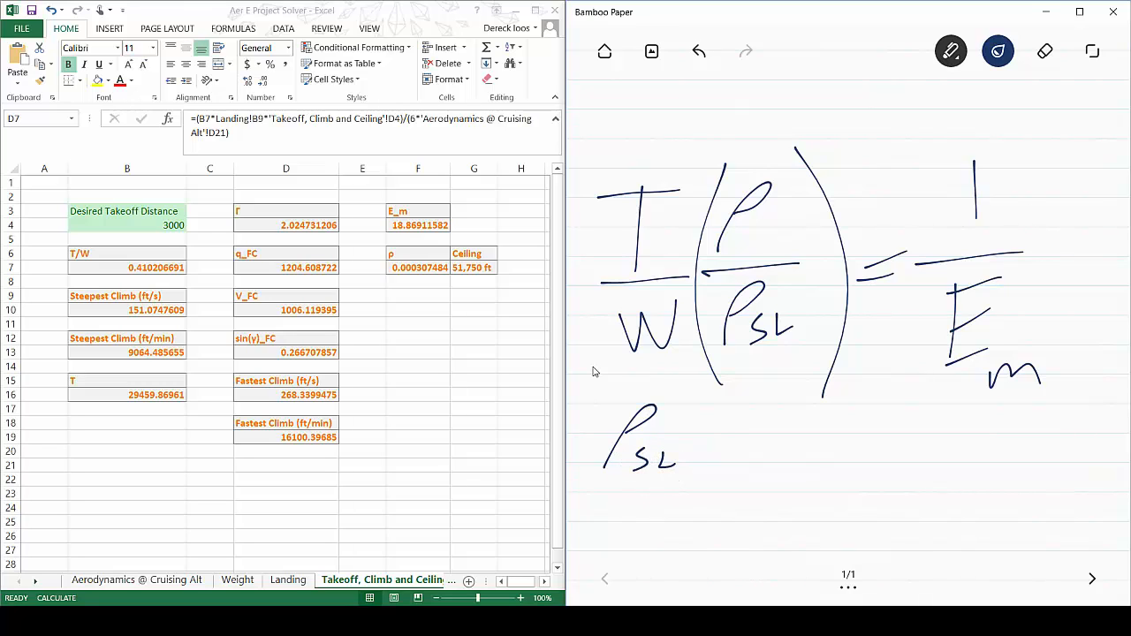
pyautogui.moveTo(592, 482); pyautogui.dragTo(681, 481)
pyautogui.moveTo(617, 502); pyautogui.dragTo(611, 557)
pyautogui.moveTo(613, 500); pyautogui.dragTo(645, 495)
pyautogui.moveTo(611, 528)
pyautogui.mouseDown()
pyautogui.moveTo(633, 523)
pyautogui.moveTo(651, 552)
pyautogui.moveTo(665, 541)
pyautogui.moveTo(683, 557)
pyautogui.moveTo(677, 549)
pyautogui.mouseUp()
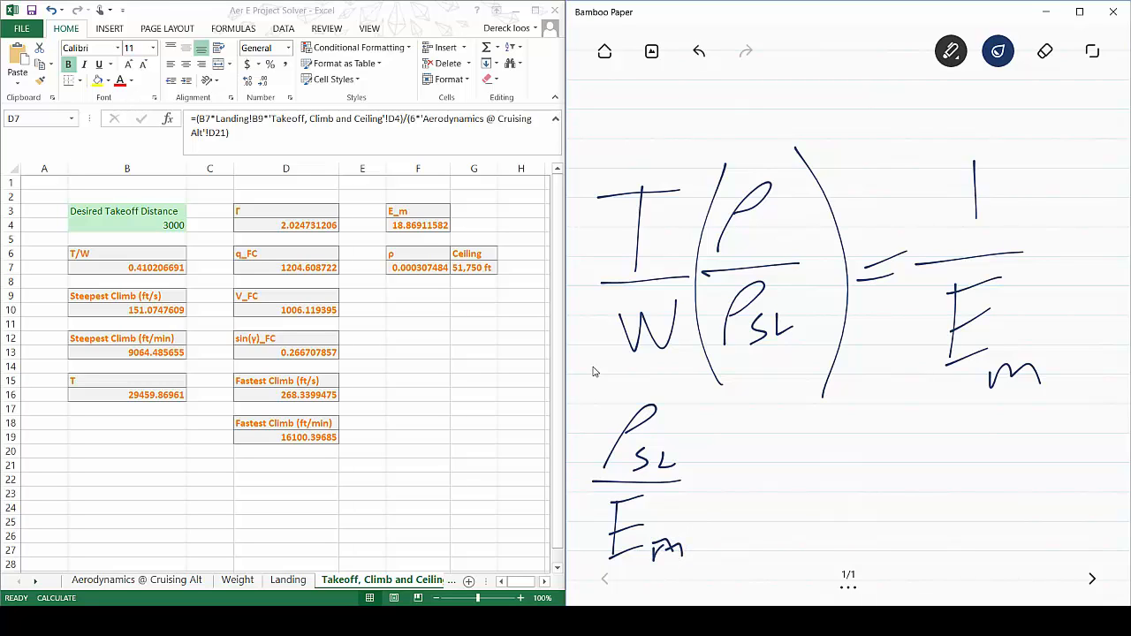
pyautogui.click(706, 44)
pyautogui.click(696, 56)
pyautogui.moveTo(655, 556)
pyautogui.mouseDown()
pyautogui.moveTo(682, 543)
pyautogui.moveTo(696, 564)
pyautogui.mouseUp()
pyautogui.moveTo(604, 387)
pyautogui.mouseDown()
pyautogui.moveTo(586, 484)
pyautogui.moveTo(610, 559)
pyautogui.mouseUp()
pyautogui.moveTo(692, 391)
pyautogui.mouseDown()
pyautogui.moveTo(711, 570)
pyautogui.moveTo(755, 487)
pyautogui.moveTo(774, 383)
pyautogui.mouseUp()
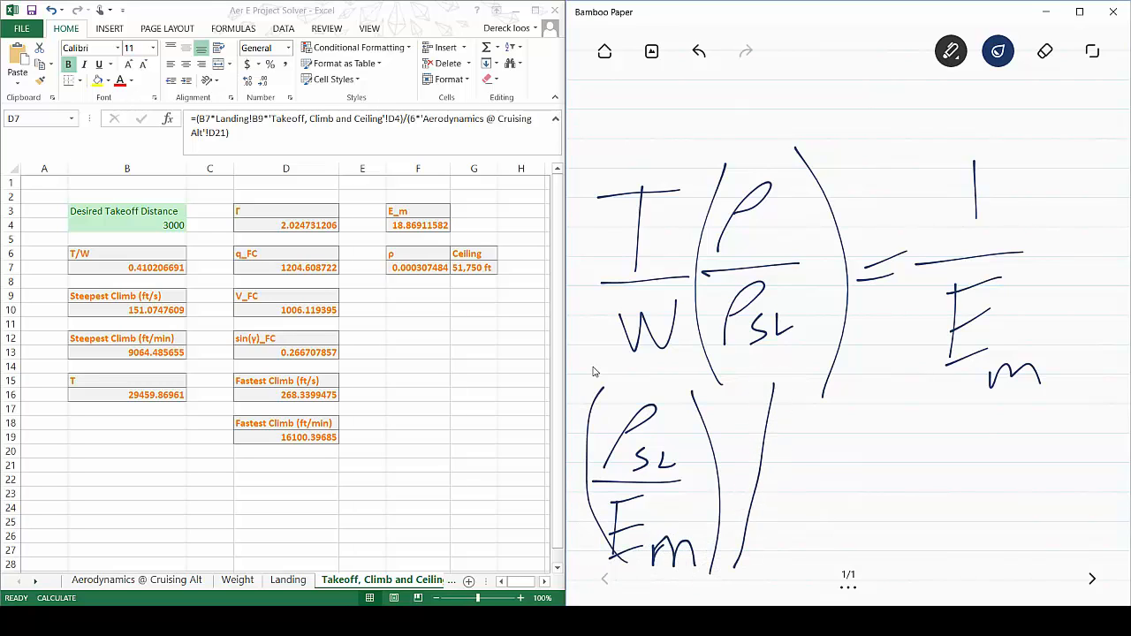
# Finish the rearranged equation with (T/W) = ρ and show the formula of the ρ cell F7 in Excel
pyautogui.moveTo(813, 420)
pyautogui.mouseDown()
pyautogui.moveTo(812, 468)
pyautogui.moveTo(834, 419)
pyautogui.mouseUp()
pyautogui.moveTo(788, 475)
pyautogui.mouseDown()
pyautogui.moveTo(838, 473)
pyautogui.moveTo(828, 523)
pyautogui.moveTo(840, 491)
pyautogui.mouseUp()
pyautogui.moveTo(794, 392); pyautogui.dragTo(819, 537)
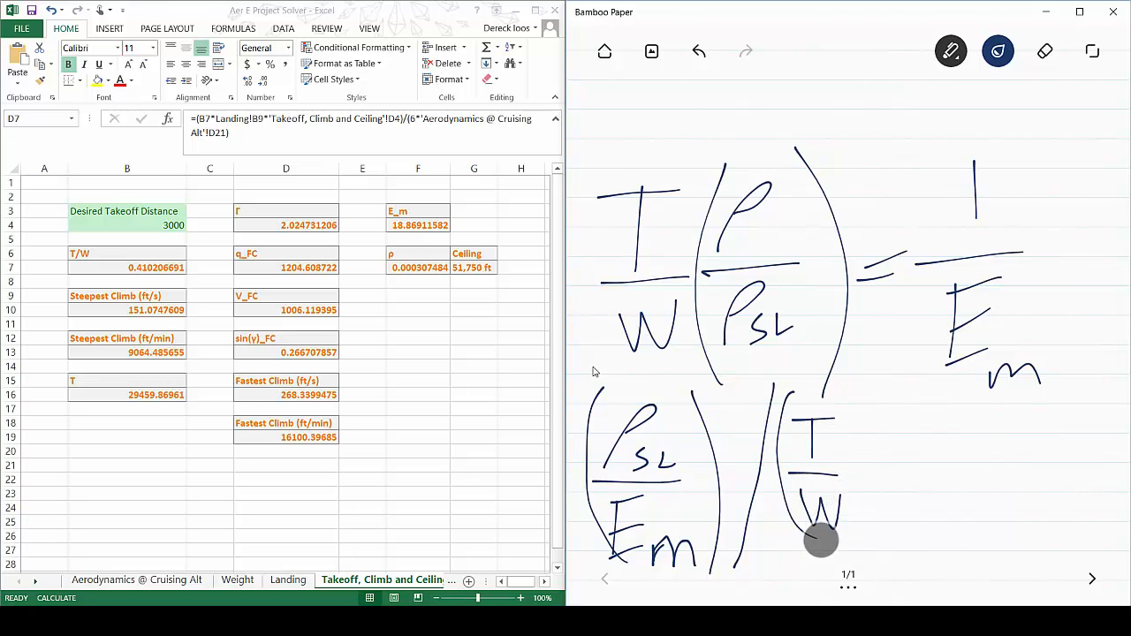
pyautogui.moveTo(847, 401)
pyautogui.mouseDown()
pyautogui.moveTo(874, 508)
pyautogui.moveTo(860, 537)
pyautogui.mouseUp()
pyautogui.moveTo(901, 479); pyautogui.dragTo(933, 477)
pyautogui.moveTo(901, 491); pyautogui.dragTo(934, 490)
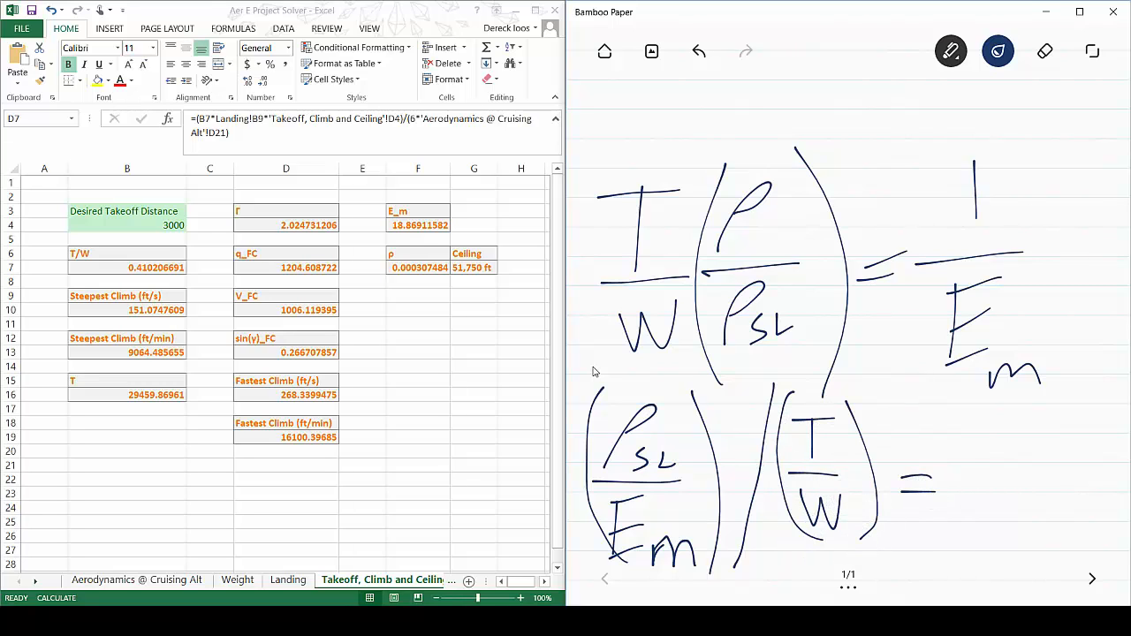
pyautogui.moveTo(939, 552)
pyautogui.mouseDown()
pyautogui.moveTo(1002, 442)
pyautogui.moveTo(977, 475)
pyautogui.mouseUp()
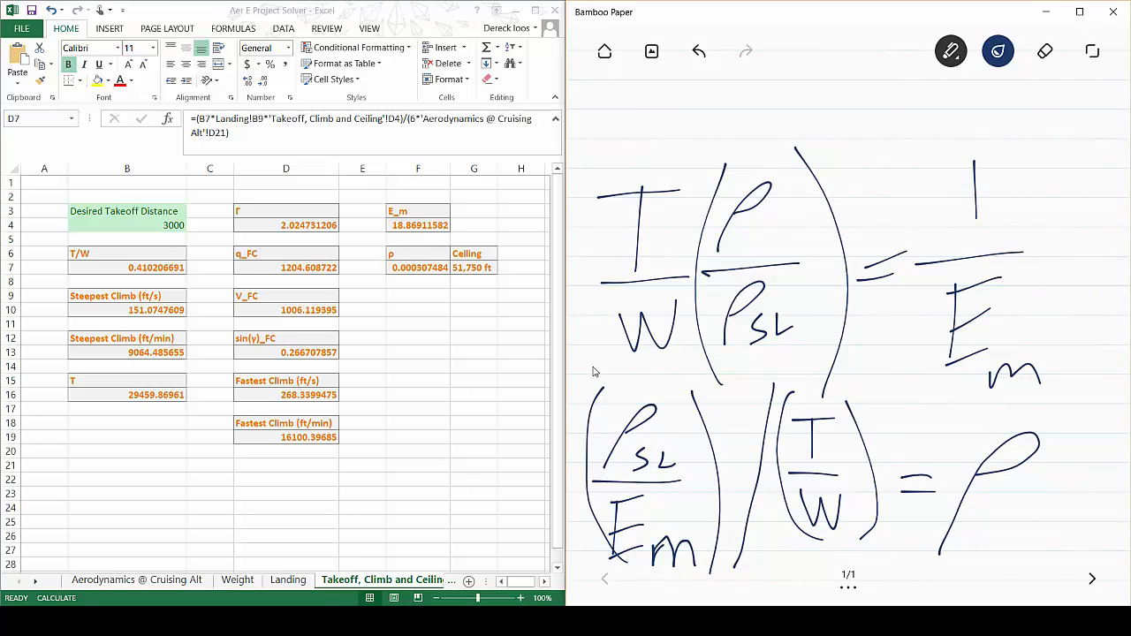
pyautogui.click(422, 270)
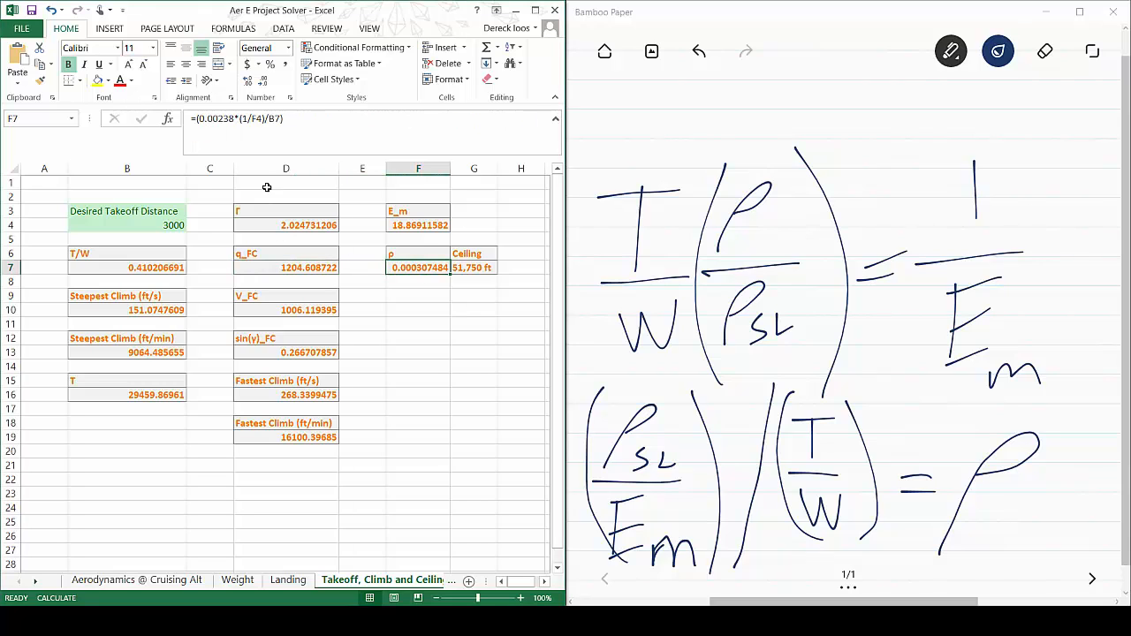
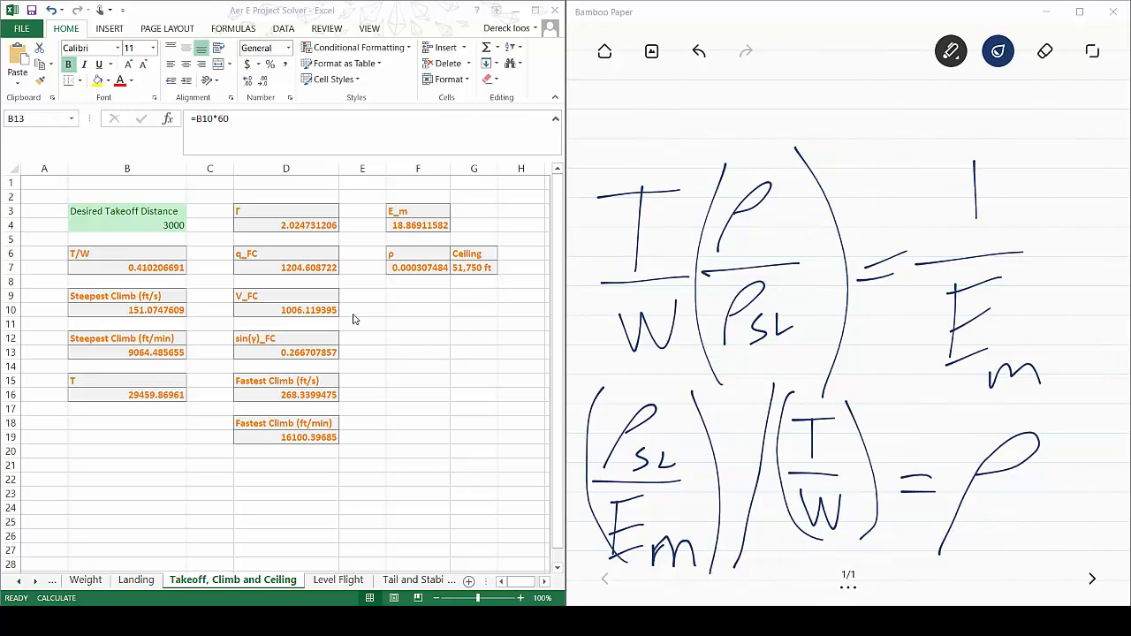
# Maximize Bamboo Paper and clear the ceiling equations from the page
pyautogui.moveTo(725, 12); pyautogui.dragTo(537, 1)
pyautogui.click(1046, 51)
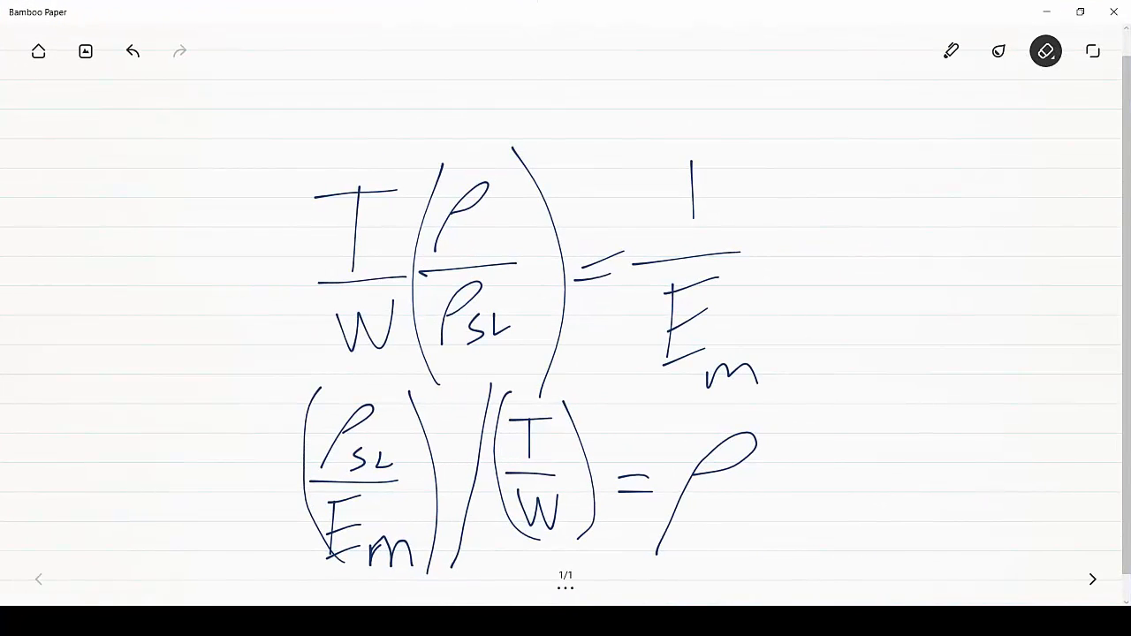
pyautogui.click(1046, 50)
pyautogui.click(1046, 103)
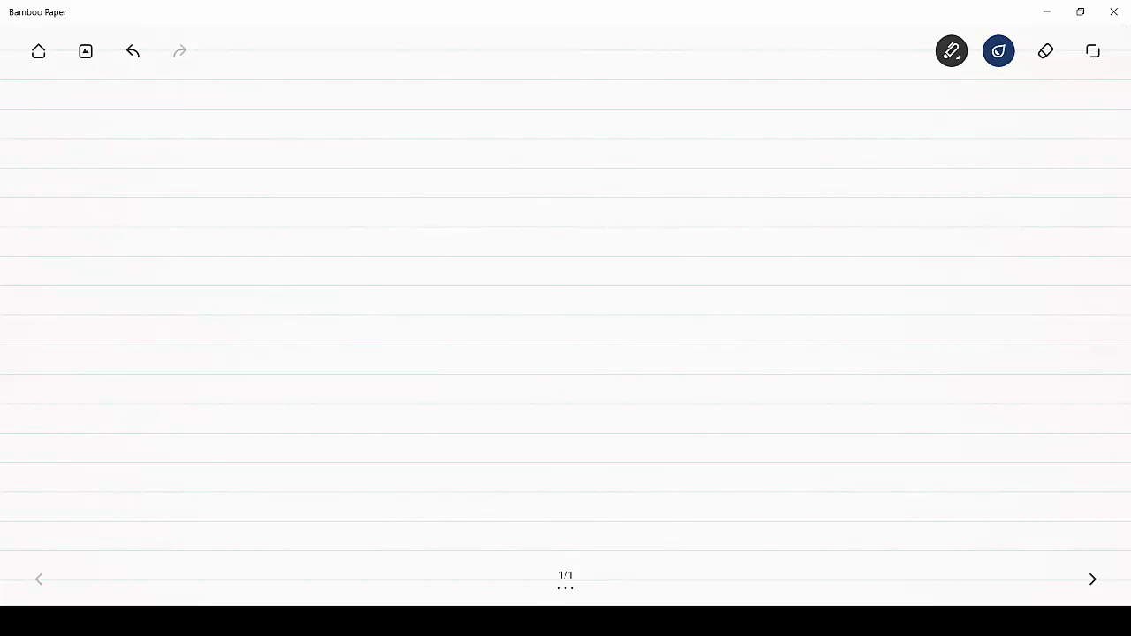
# Handwrite the rate-of-climb equation's beginning, R/C = (V_γmax), across the upper part of the blank page
pyautogui.moveTo(163, 195)
pyautogui.mouseDown()
pyautogui.moveTo(172, 101)
pyautogui.moveTo(216, 188)
pyautogui.moveTo(271, 78)
pyautogui.moveTo(298, 177)
pyautogui.moveTo(312, 175)
pyautogui.mouseUp()
pyautogui.moveTo(326, 135)
pyautogui.mouseDown()
pyautogui.moveTo(372, 132)
pyautogui.moveTo(361, 148)
pyautogui.moveTo(434, 187)
pyautogui.moveTo(459, 107)
pyautogui.mouseUp()
pyautogui.moveTo(456, 180)
pyautogui.mouseDown()
pyautogui.moveTo(468, 230)
pyautogui.moveTo(493, 181)
pyautogui.moveTo(540, 204)
pyautogui.moveTo(601, 210)
pyautogui.mouseUp()
pyautogui.moveTo(606, 187); pyautogui.dragTo(576, 213)
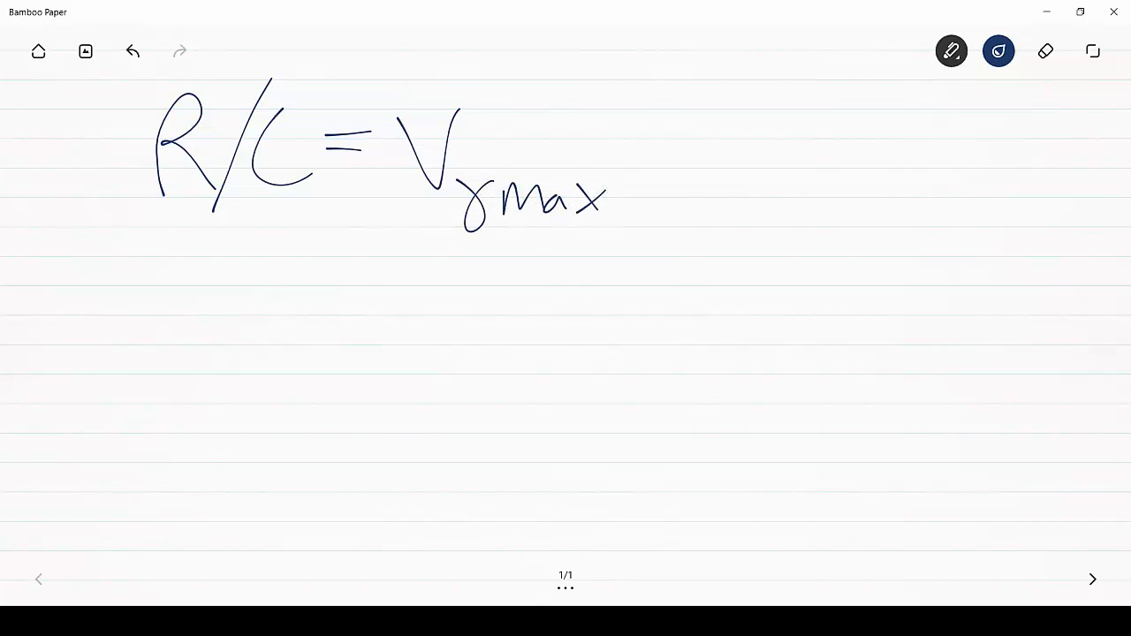
pyautogui.moveTo(395, 88); pyautogui.dragTo(430, 235)
pyautogui.moveTo(592, 85); pyautogui.dragTo(638, 240)
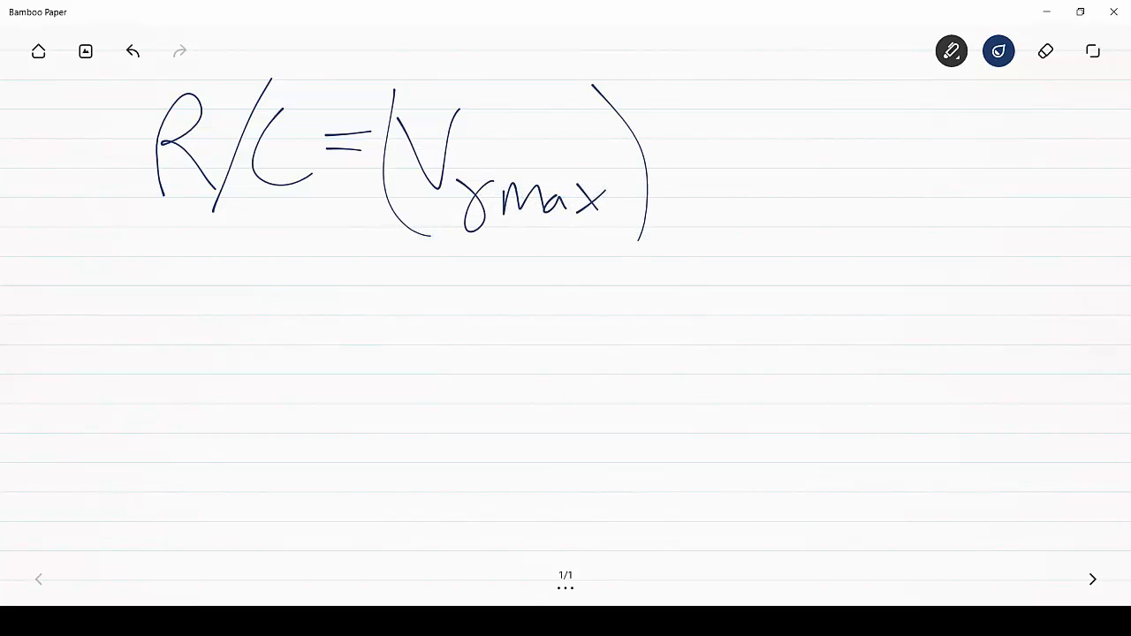
# Complete the rate-of-climb equation by handwriting the factor (sin γ_max) after (V_γmax)
pyautogui.moveTo(689, 96); pyautogui.dragTo(693, 237)
pyautogui.moveTo(741, 138)
pyautogui.mouseDown()
pyautogui.moveTo(733, 184)
pyautogui.moveTo(699, 203)
pyautogui.mouseUp()
pyautogui.moveTo(754, 157)
pyautogui.mouseDown()
pyautogui.moveTo(753, 185)
pyautogui.moveTo(777, 176)
pyautogui.moveTo(811, 188)
pyautogui.mouseUp()
pyautogui.click(760, 115)
pyautogui.moveTo(835, 148); pyautogui.dragTo(878, 152)
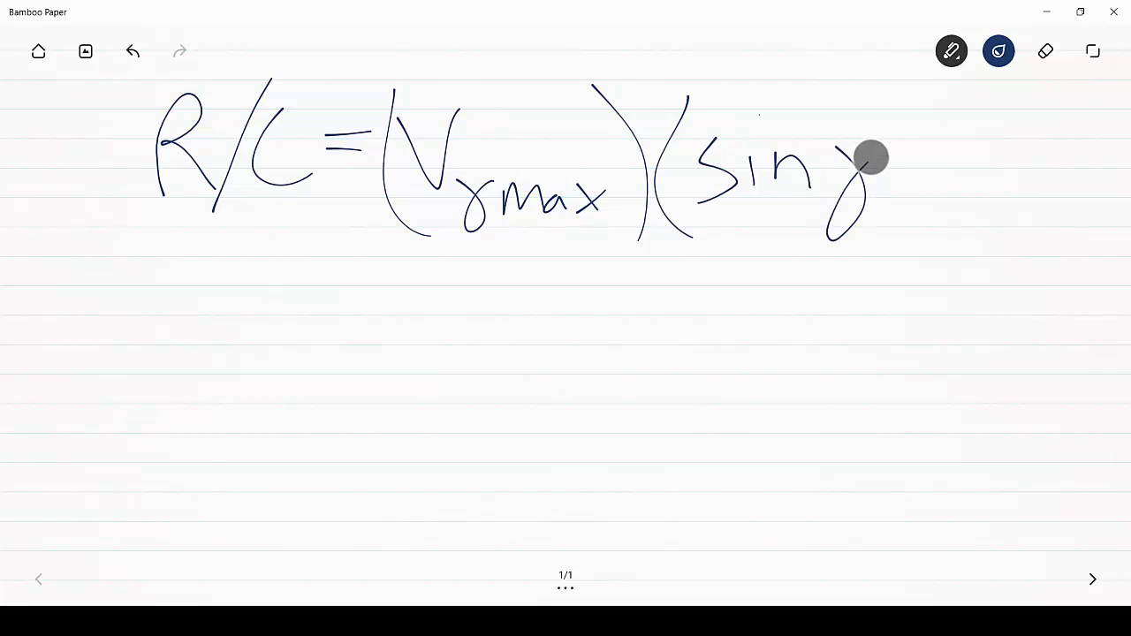
pyautogui.moveTo(880, 212); pyautogui.dragTo(953, 210)
pyautogui.moveTo(956, 187)
pyautogui.mouseDown()
pyautogui.moveTo(977, 192)
pyautogui.moveTo(980, 211)
pyautogui.mouseUp()
pyautogui.moveTo(978, 187); pyautogui.dragTo(957, 212)
pyautogui.moveTo(954, 104); pyautogui.dragTo(982, 258)
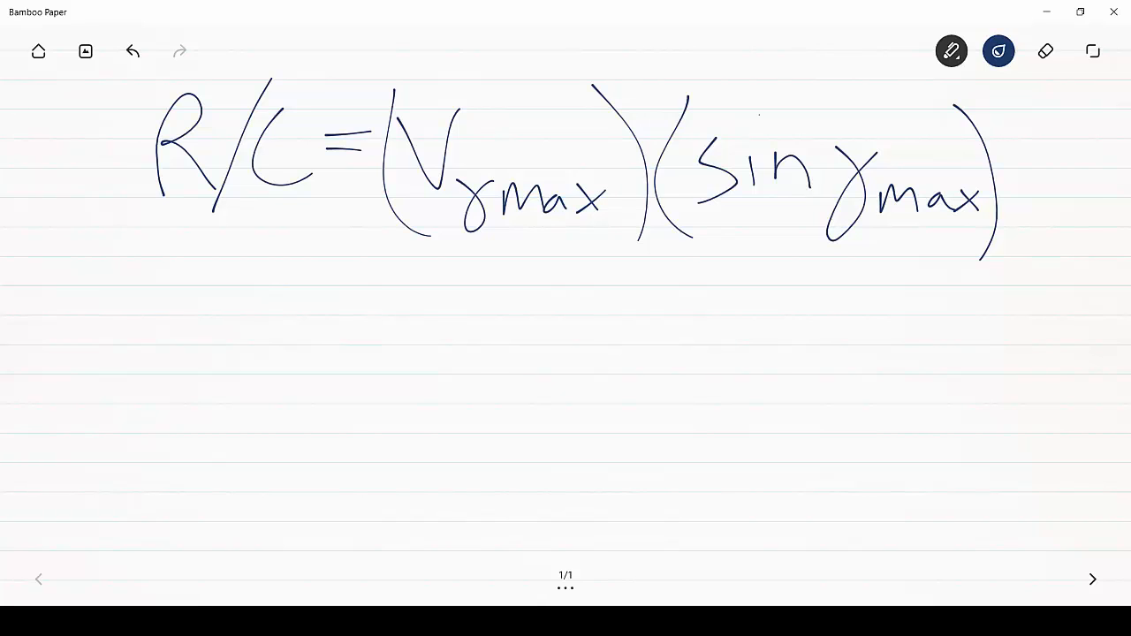
# Below the R/C equation, start the climb speed equation by handwriting V_γmax = 2(W/S)
pyautogui.moveTo(123, 245); pyautogui.dragTo(182, 224)
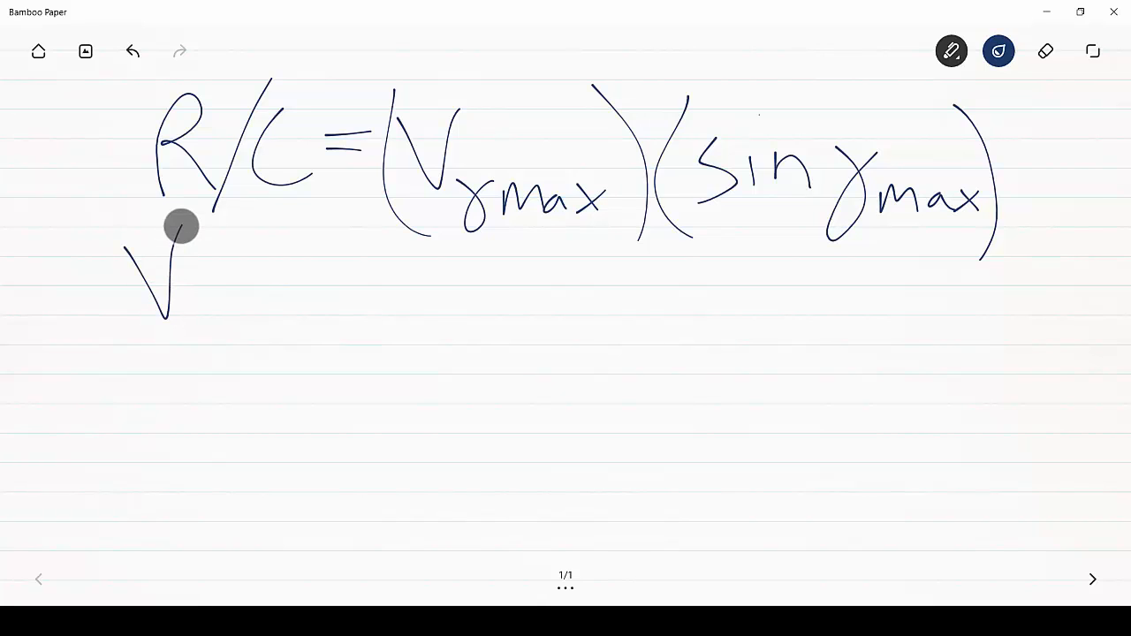
pyautogui.moveTo(182, 301)
pyautogui.mouseDown()
pyautogui.moveTo(197, 356)
pyautogui.moveTo(221, 292)
pyautogui.moveTo(268, 313)
pyautogui.moveTo(323, 301)
pyautogui.moveTo(312, 316)
pyautogui.moveTo(385, 291)
pyautogui.mouseUp()
pyautogui.moveTo(357, 303); pyautogui.dragTo(386, 300)
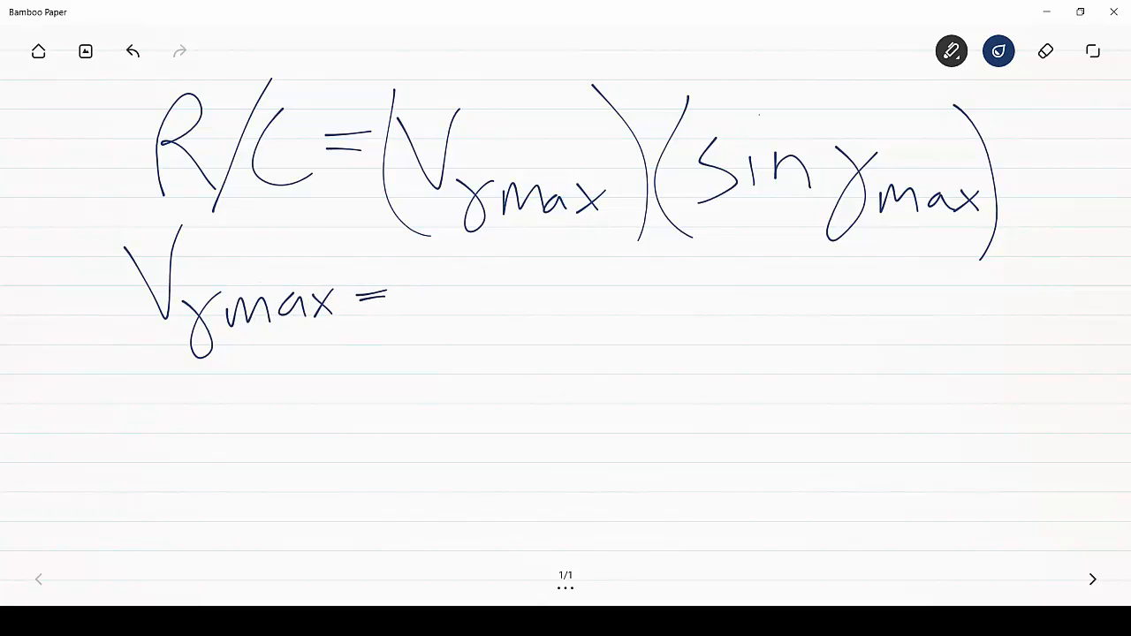
pyautogui.moveTo(433, 270)
pyautogui.mouseDown()
pyautogui.moveTo(444, 295)
pyautogui.moveTo(477, 305)
pyautogui.mouseUp()
pyautogui.moveTo(495, 240); pyautogui.dragTo(504, 329)
pyautogui.moveTo(506, 265); pyautogui.dragTo(548, 262)
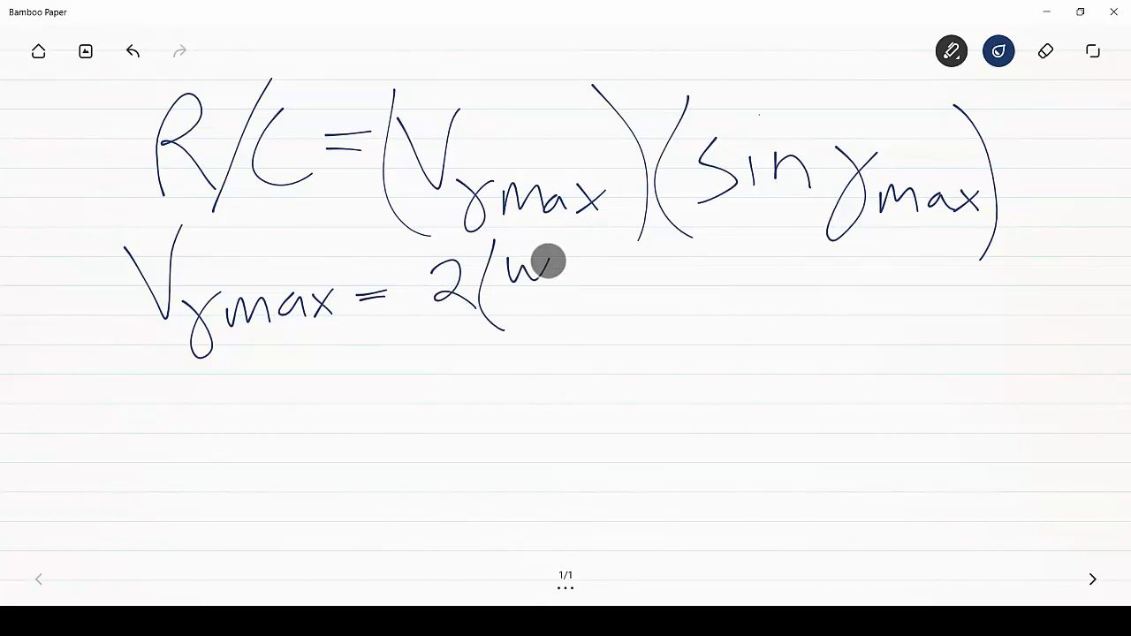
pyautogui.moveTo(502, 300)
pyautogui.mouseDown()
pyautogui.moveTo(543, 291)
pyautogui.moveTo(522, 328)
pyautogui.mouseUp()
pyautogui.moveTo(552, 244); pyautogui.dragTo(562, 332)
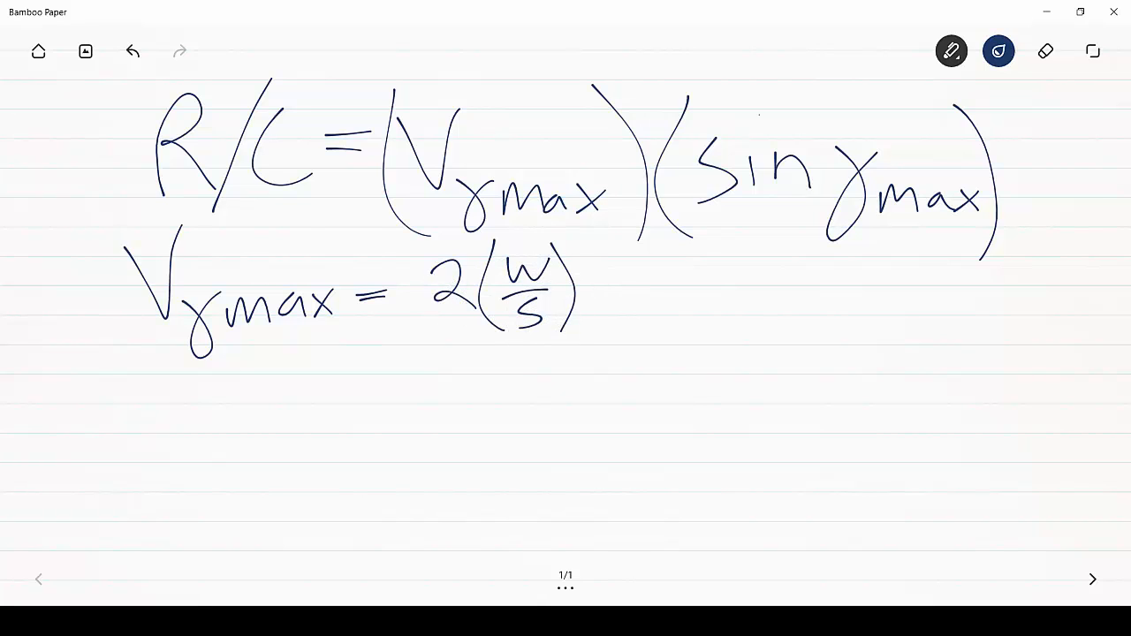
# Handwrite ρ beneath 2(W/S), enclose the fraction in parentheses and raise it to the power 1/2
pyautogui.moveTo(412, 356); pyautogui.dragTo(596, 362)
pyautogui.moveTo(458, 461)
pyautogui.mouseDown()
pyautogui.moveTo(469, 409)
pyautogui.moveTo(495, 402)
pyautogui.mouseUp()
pyautogui.moveTo(415, 249); pyautogui.dragTo(423, 469)
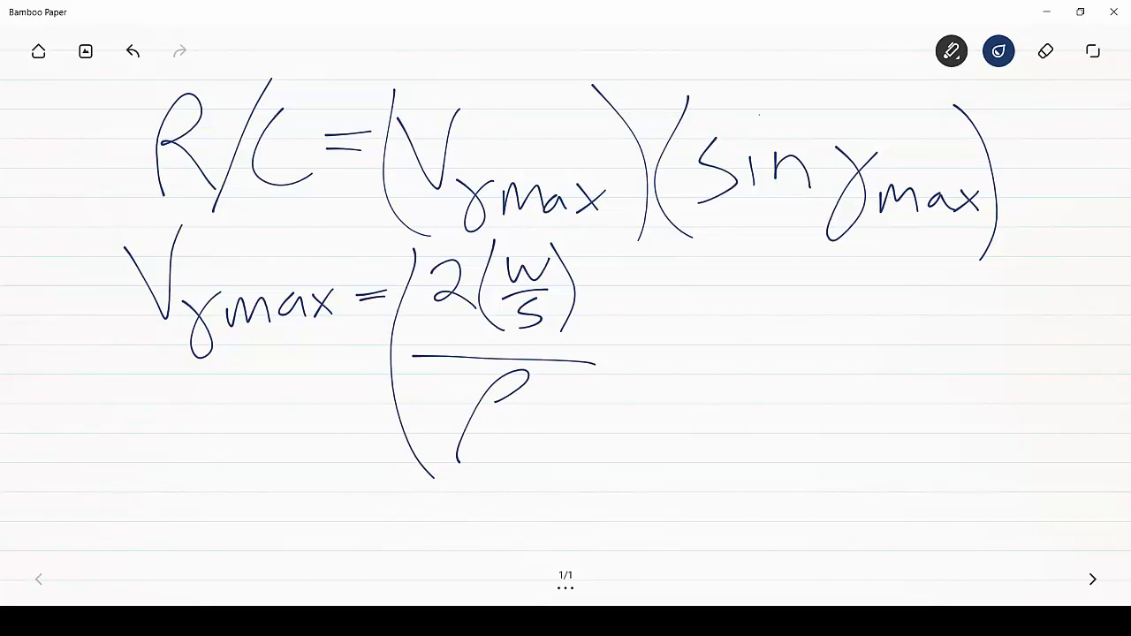
pyautogui.moveTo(589, 237); pyautogui.dragTo(606, 446)
pyautogui.moveTo(636, 251)
pyautogui.mouseDown()
pyautogui.moveTo(635, 271)
pyautogui.moveTo(655, 268)
pyautogui.moveTo(674, 303)
pyautogui.mouseUp()
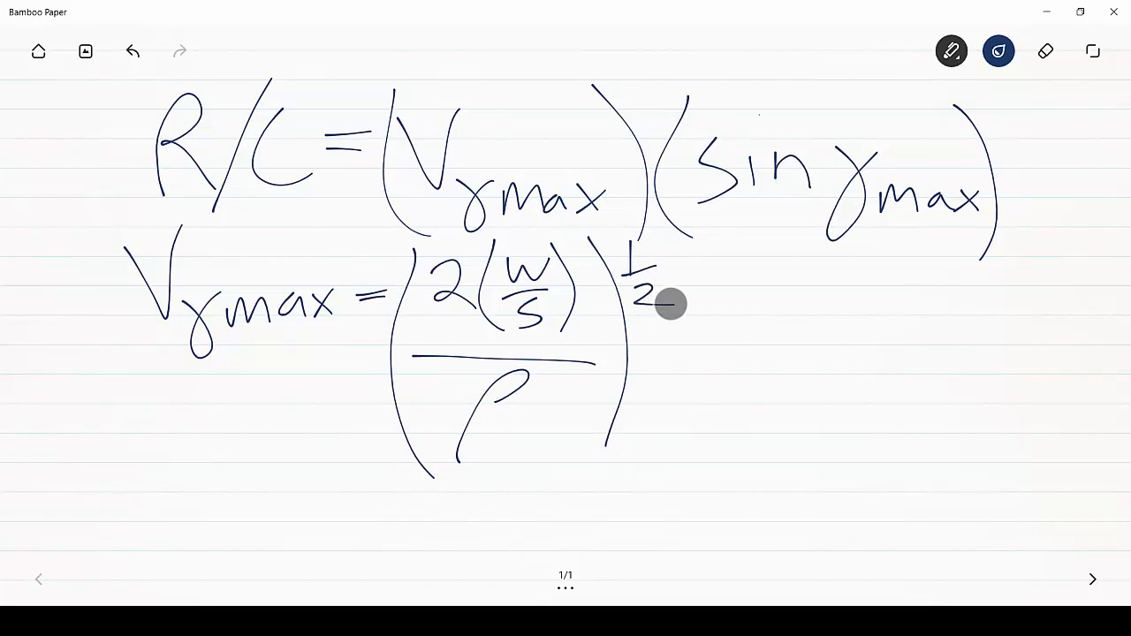
# Complete the V_γmax equation by handwriting the factor (K/C_D0) raised to the power 1/4
pyautogui.moveTo(723, 250); pyautogui.dragTo(719, 472)
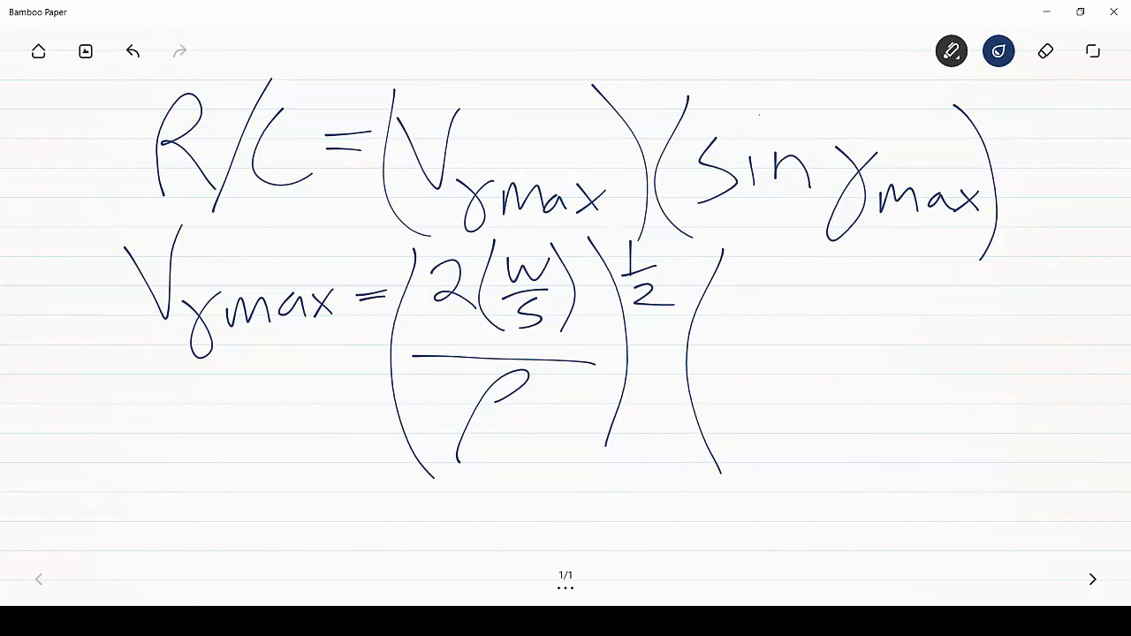
pyautogui.moveTo(778, 272); pyautogui.dragTo(778, 326)
pyautogui.moveTo(809, 281); pyautogui.dragTo(825, 327)
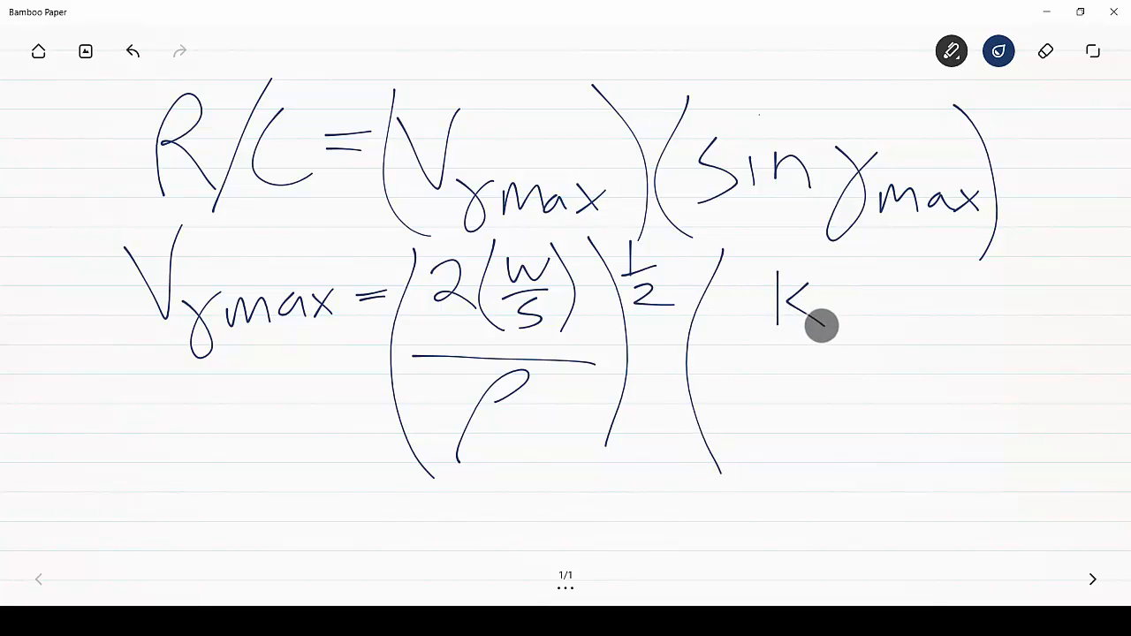
pyautogui.moveTo(747, 339); pyautogui.dragTo(855, 342)
pyautogui.moveTo(785, 363); pyautogui.dragTo(815, 448)
pyautogui.moveTo(799, 419)
pyautogui.mouseDown()
pyautogui.moveTo(827, 420)
pyautogui.moveTo(816, 448)
pyautogui.mouseUp()
pyautogui.moveTo(835, 441)
pyautogui.mouseDown()
pyautogui.moveTo(839, 451)
pyautogui.moveTo(834, 442)
pyautogui.mouseUp()
pyautogui.moveTo(837, 254)
pyautogui.mouseDown()
pyautogui.moveTo(882, 383)
pyautogui.moveTo(873, 454)
pyautogui.mouseUp()
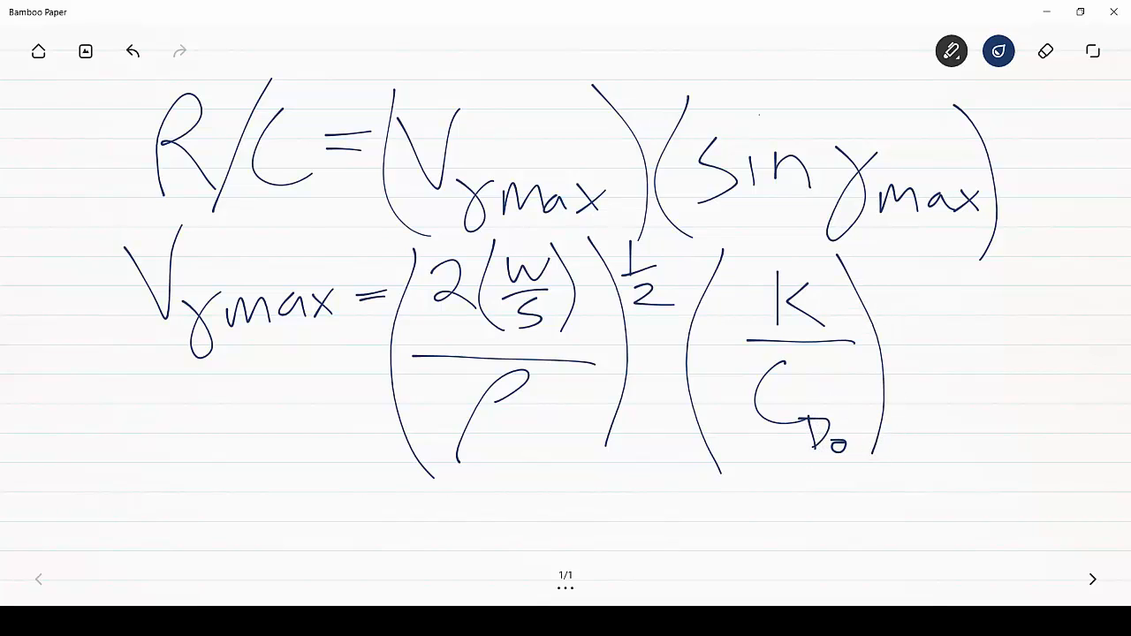
pyautogui.moveTo(901, 245)
pyautogui.mouseDown()
pyautogui.moveTo(903, 285)
pyautogui.moveTo(925, 283)
pyautogui.moveTo(937, 312)
pyautogui.moveTo(925, 329)
pyautogui.mouseUp()
# Handwrite sin γ_max = on a new line below the V_γmax equation
pyautogui.moveTo(116, 448); pyautogui.dragTo(81, 520)
pyautogui.click(134, 426)
pyautogui.moveTo(139, 467)
pyautogui.mouseDown()
pyautogui.moveTo(144, 506)
pyautogui.moveTo(206, 491)
pyautogui.mouseUp()
pyautogui.moveTo(196, 441)
pyautogui.mouseDown()
pyautogui.moveTo(212, 522)
pyautogui.moveTo(256, 435)
pyautogui.mouseUp()
pyautogui.moveTo(255, 520); pyautogui.dragTo(305, 518)
pyautogui.moveTo(325, 497)
pyautogui.mouseDown()
pyautogui.moveTo(329, 516)
pyautogui.moveTo(364, 523)
pyautogui.mouseUp()
pyautogui.moveTo(376, 487)
pyautogui.mouseDown()
pyautogui.moveTo(347, 521)
pyautogui.moveTo(432, 501)
pyautogui.moveTo(442, 521)
pyautogui.mouseUp()
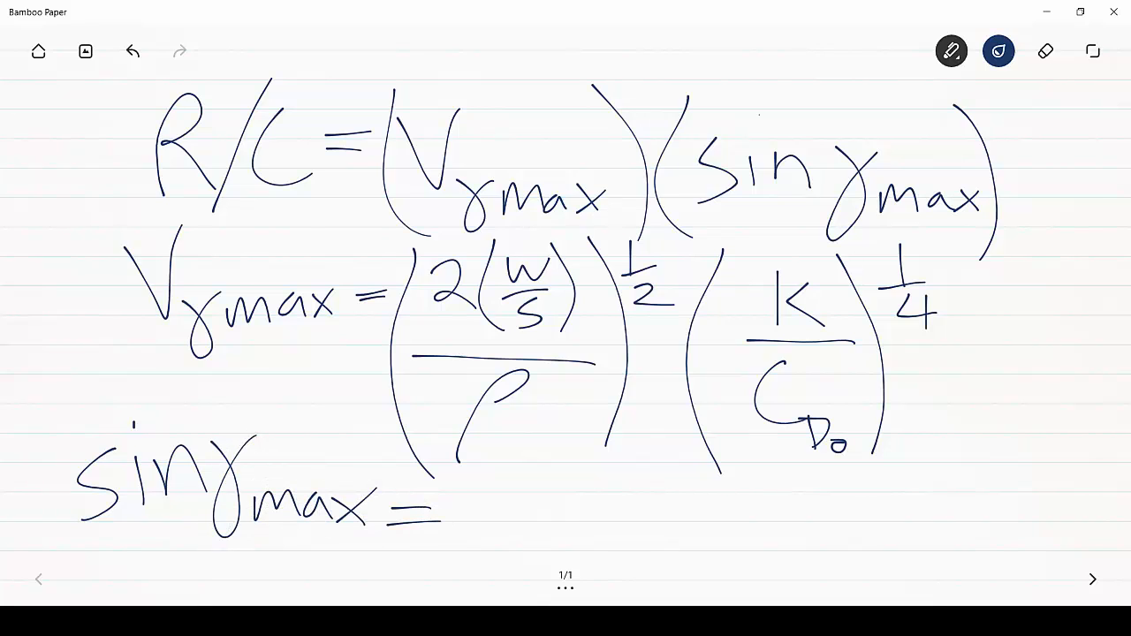
# Complete the sin γ_max equation by handwriting T/W − 1/E_m after the equals sign
pyautogui.moveTo(520, 453); pyautogui.dragTo(520, 492)
pyautogui.moveTo(497, 450); pyautogui.dragTo(548, 452)
pyautogui.moveTo(479, 509); pyautogui.dragTo(571, 506)
pyautogui.moveTo(504, 525)
pyautogui.mouseDown()
pyautogui.moveTo(572, 525)
pyautogui.moveTo(643, 500)
pyautogui.moveTo(723, 509)
pyautogui.moveTo(683, 570)
pyautogui.mouseUp()
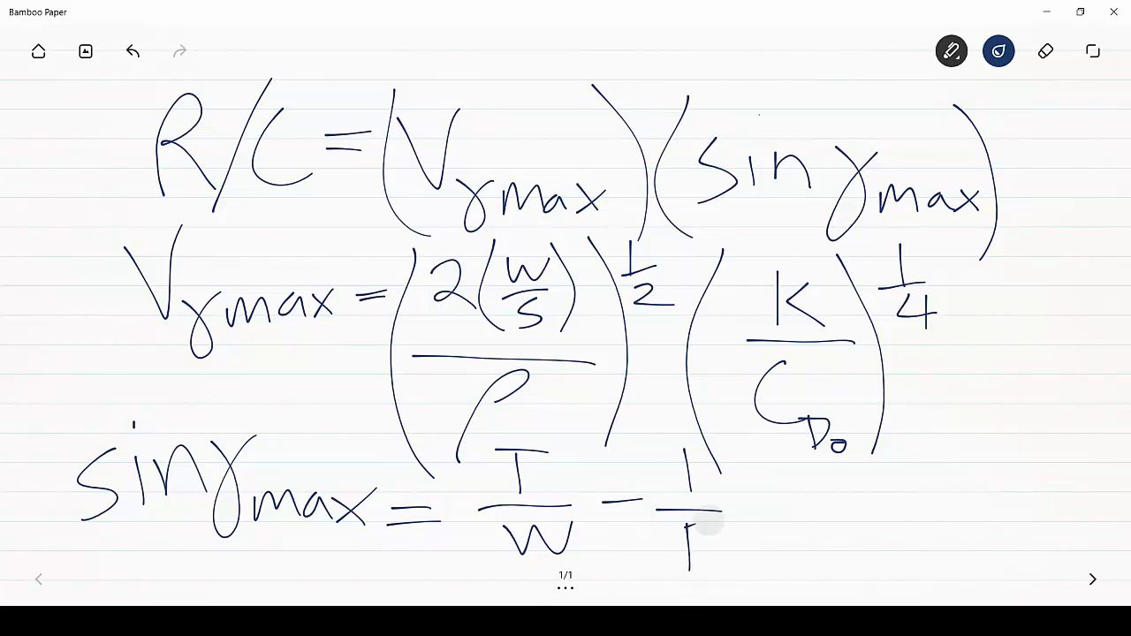
pyautogui.moveTo(688, 529); pyautogui.dragTo(720, 527)
pyautogui.moveTo(685, 549)
pyautogui.mouseDown()
pyautogui.moveTo(714, 547)
pyautogui.moveTo(721, 564)
pyautogui.mouseUp()
pyautogui.moveTo(730, 575)
pyautogui.mouseDown()
pyautogui.moveTo(738, 559)
pyautogui.moveTo(771, 570)
pyautogui.mouseUp()
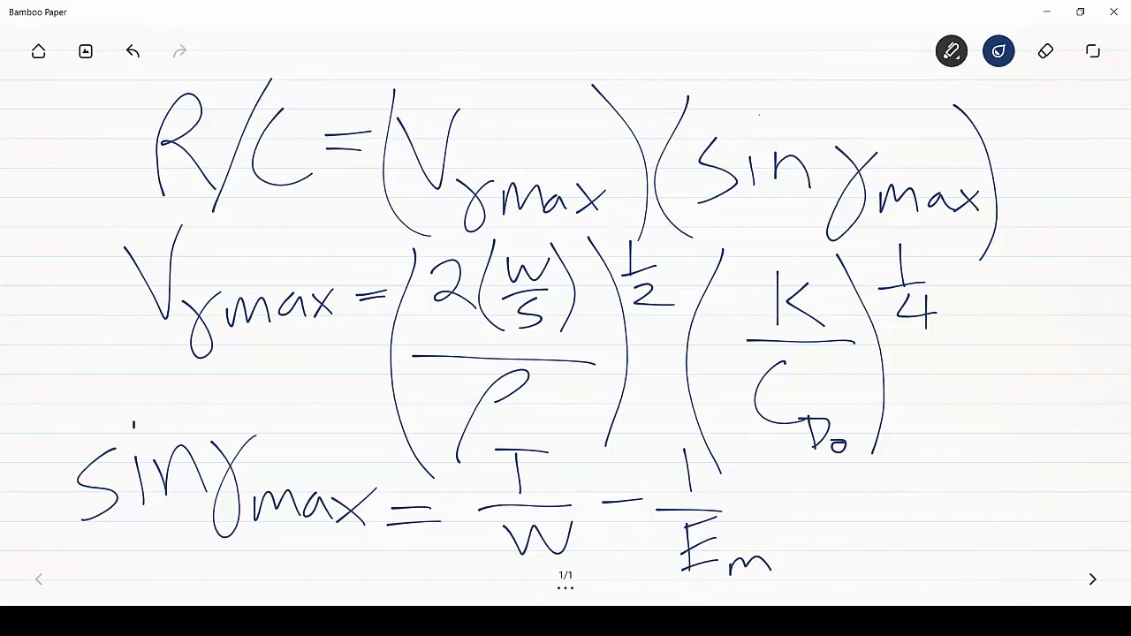
# Place the Bamboo Paper notes beside the Excel workbook and examine the Steepest Climb (ft/s) formula in cell B10
pyautogui.moveTo(498, 9); pyautogui.dragTo(1128, 177)
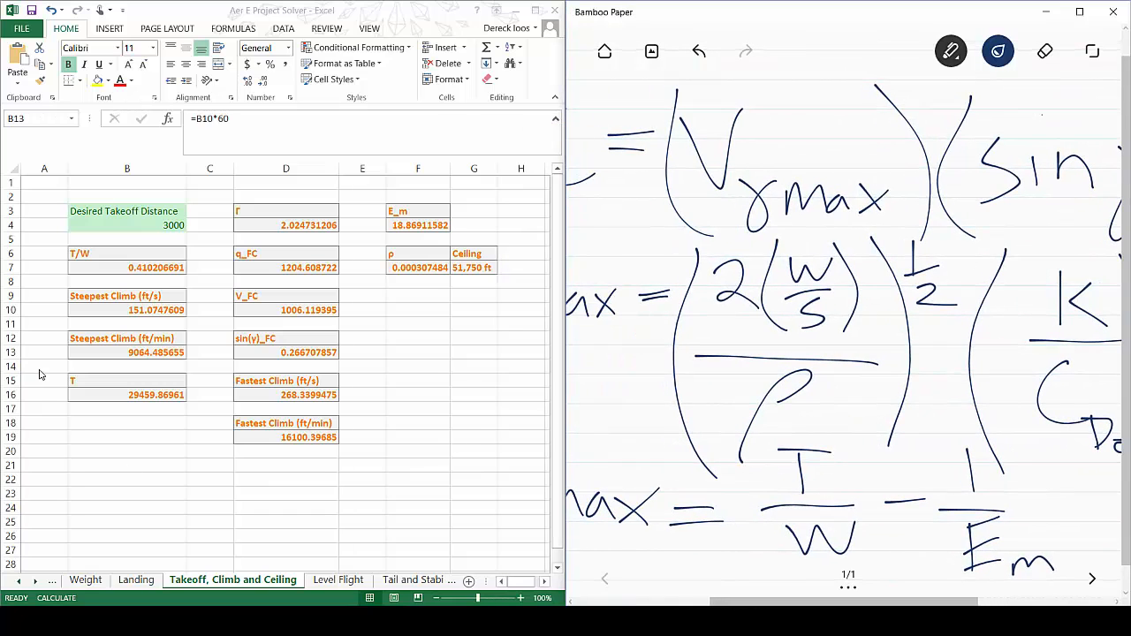
pyautogui.click(146, 316)
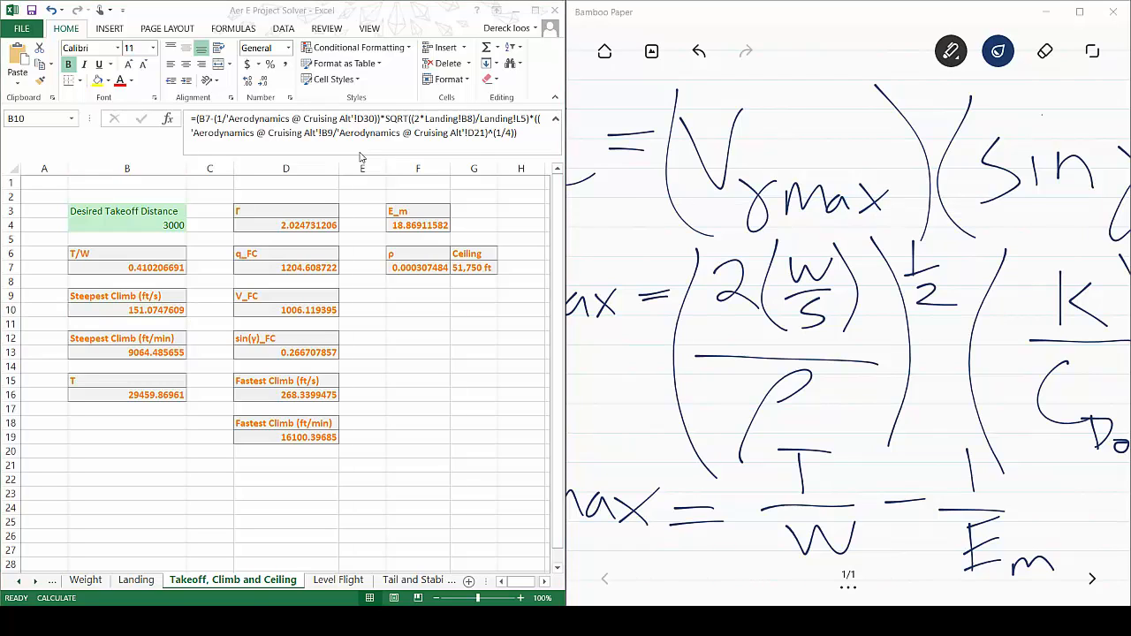
pyautogui.click(360, 152)
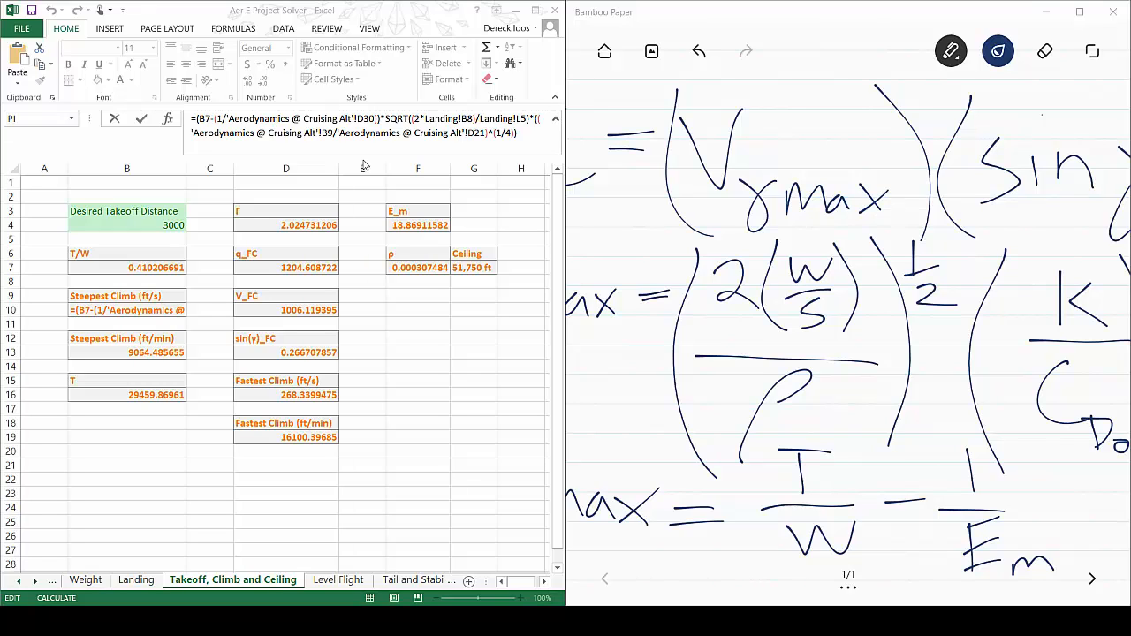
# Clear the note page and start a new equation by handwriting Γ = 1 +
pyautogui.click(1048, 61)
pyautogui.click(1046, 107)
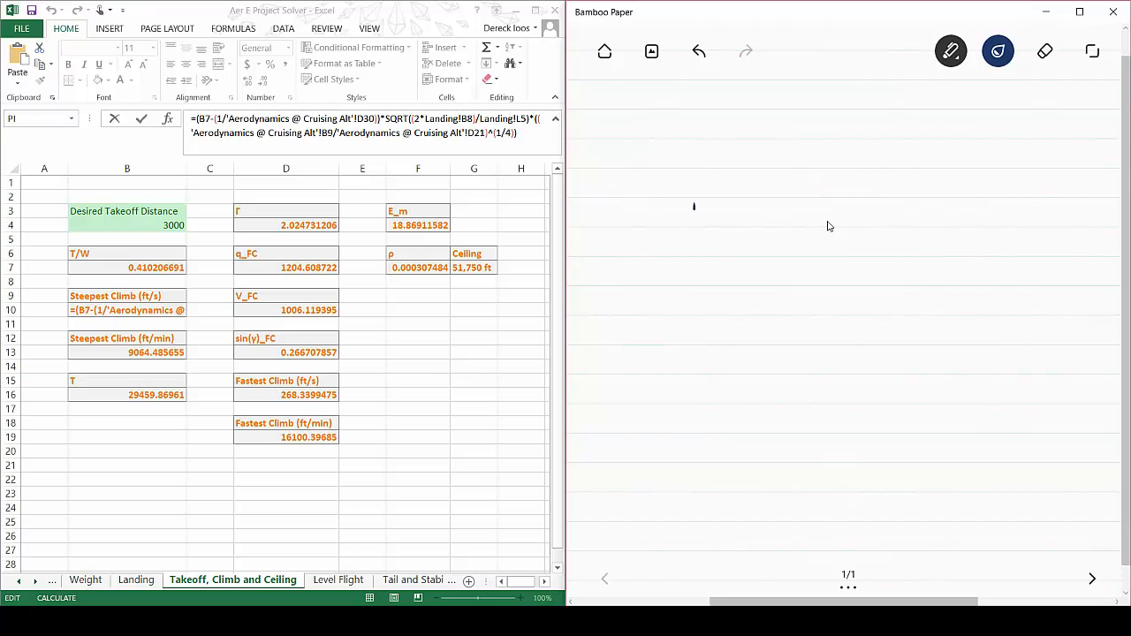
pyautogui.moveTo(695, 208)
pyautogui.mouseDown()
pyautogui.moveTo(619, 185)
pyautogui.moveTo(626, 312)
pyautogui.mouseUp()
pyautogui.moveTo(687, 239); pyautogui.dragTo(721, 239)
pyautogui.moveTo(683, 254); pyautogui.dragTo(710, 255)
pyautogui.moveTo(756, 208); pyautogui.dragTo(740, 305)
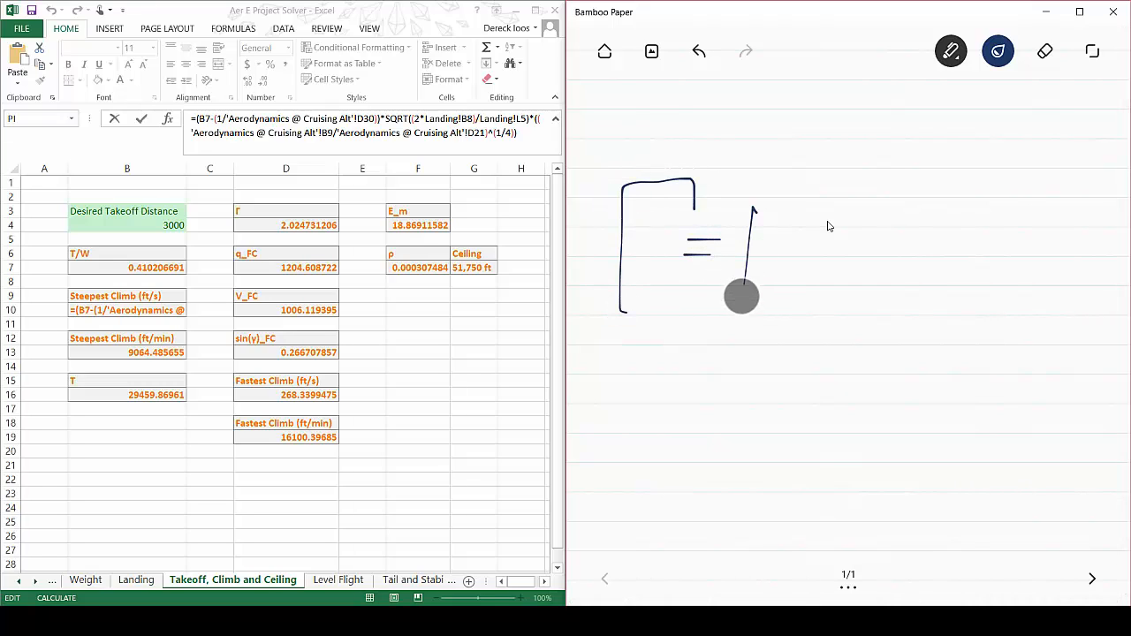
pyautogui.moveTo(778, 247); pyautogui.dragTo(773, 267)
pyautogui.moveTo(766, 262); pyautogui.dragTo(792, 255)
# Open a large parenthesis after Γ = 1 + and handwrite 1 + with a fraction having 3 as its numerator
pyautogui.moveTo(851, 176)
pyautogui.mouseDown()
pyautogui.moveTo(812, 243)
pyautogui.moveTo(815, 358)
pyautogui.mouseUp()
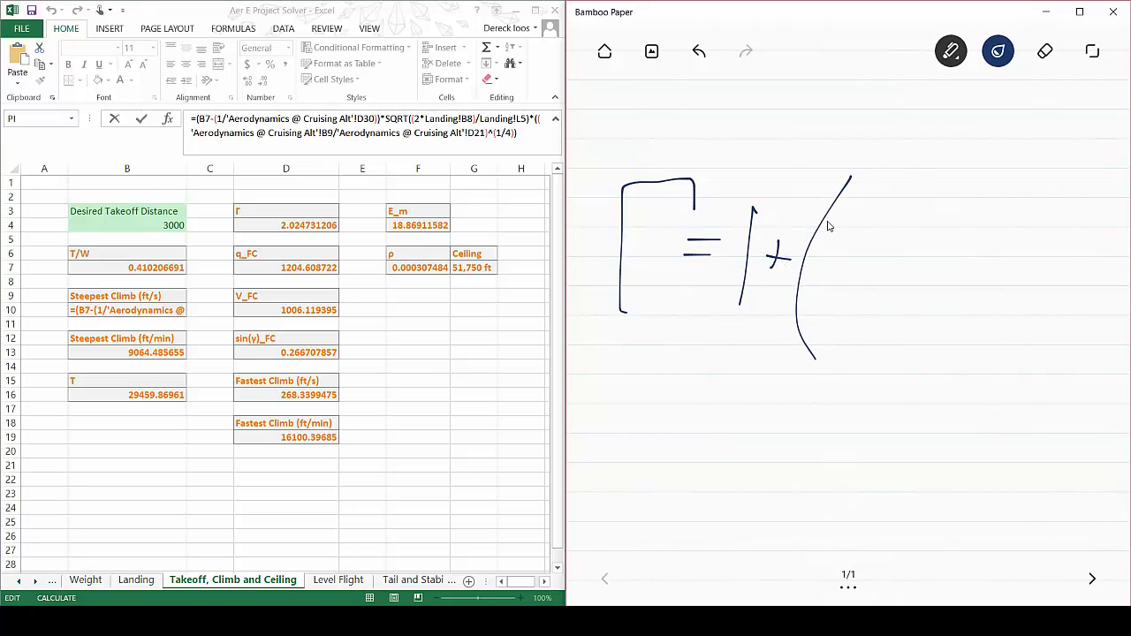
pyautogui.moveTo(836, 241); pyautogui.dragTo(827, 298)
pyautogui.moveTo(862, 250); pyautogui.dragTo(859, 282)
pyautogui.moveTo(849, 263); pyautogui.dragTo(874, 260)
pyautogui.moveTo(920, 193)
pyautogui.mouseDown()
pyautogui.moveTo(934, 203)
pyautogui.moveTo(921, 229)
pyautogui.moveTo(984, 250)
pyautogui.mouseUp()
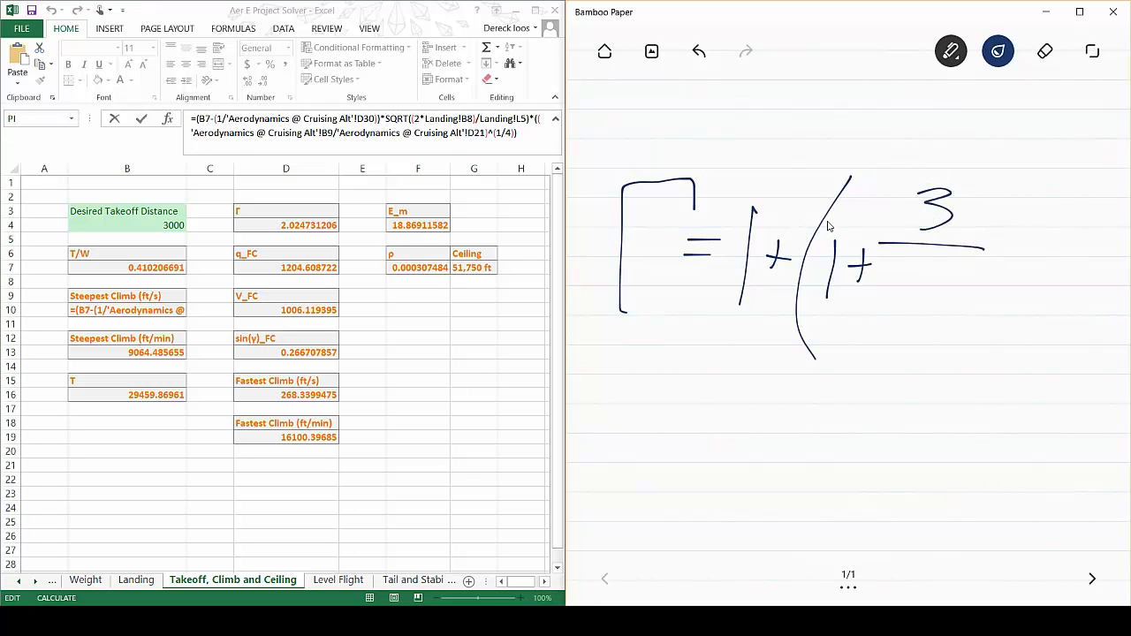
# Handwrite (E_m(T/W))² beneath the 3, then close the outer parenthesis and raise it to the power 1/2
pyautogui.moveTo(893, 258); pyautogui.dragTo(884, 337)
pyautogui.moveTo(890, 278); pyautogui.dragTo(888, 309)
pyautogui.moveTo(889, 281)
pyautogui.mouseDown()
pyautogui.moveTo(914, 277)
pyautogui.moveTo(911, 293)
pyautogui.mouseUp()
pyautogui.moveTo(891, 308)
pyautogui.mouseDown()
pyautogui.moveTo(913, 305)
pyautogui.moveTo(941, 323)
pyautogui.mouseUp()
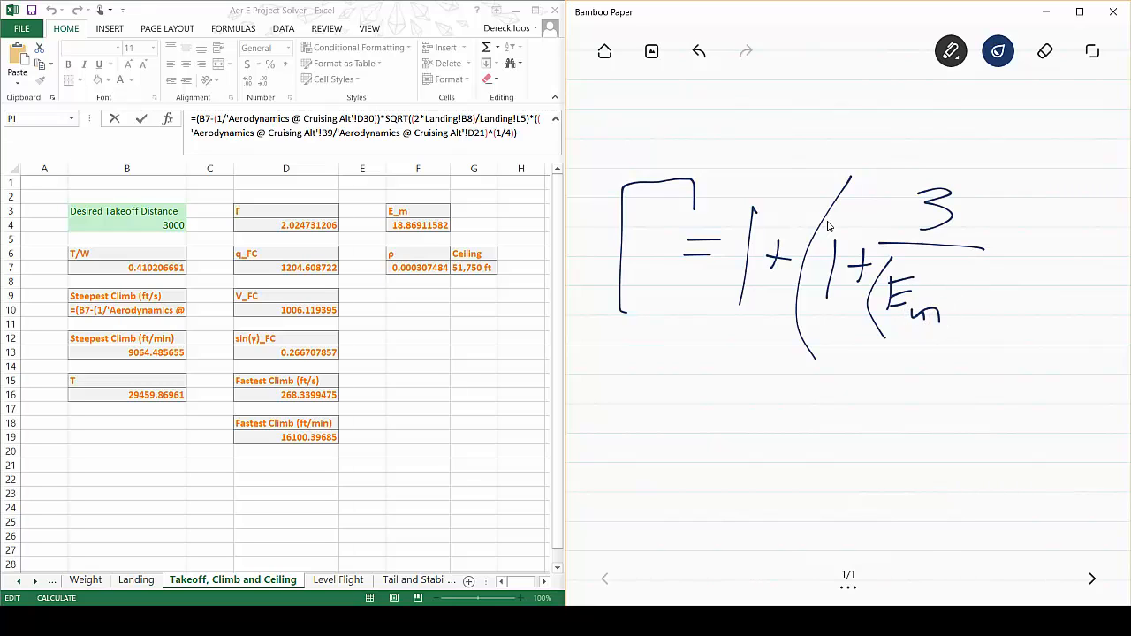
pyautogui.moveTo(962, 272)
pyautogui.mouseDown()
pyautogui.moveTo(956, 332)
pyautogui.moveTo(983, 273)
pyautogui.moveTo(973, 299)
pyautogui.moveTo(985, 297)
pyautogui.moveTo(992, 329)
pyautogui.mouseUp()
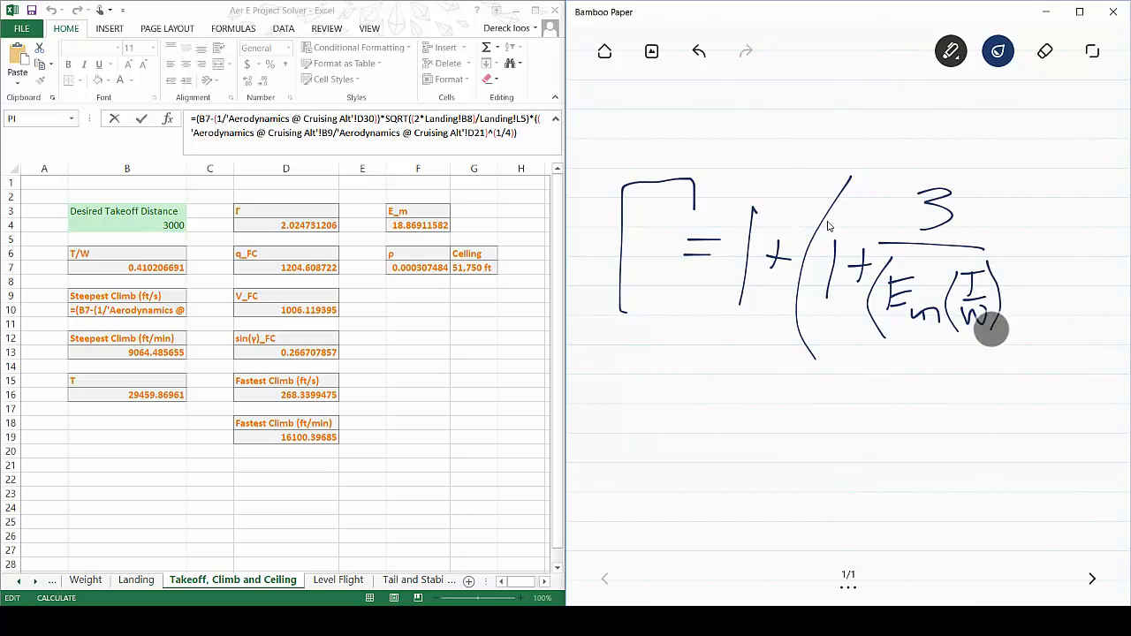
pyautogui.moveTo(1004, 256)
pyautogui.mouseDown()
pyautogui.moveTo(1002, 331)
pyautogui.moveTo(1028, 265)
pyautogui.moveTo(1035, 278)
pyautogui.mouseUp()
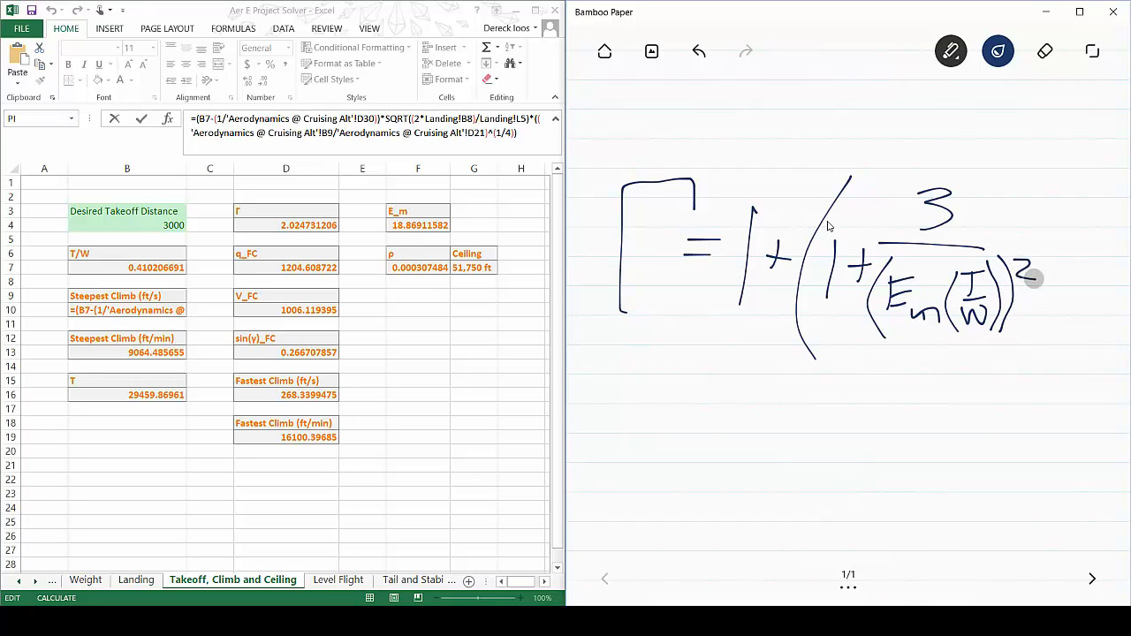
pyautogui.moveTo(1030, 173)
pyautogui.mouseDown()
pyautogui.moveTo(1043, 288)
pyautogui.moveTo(1027, 366)
pyautogui.mouseUp()
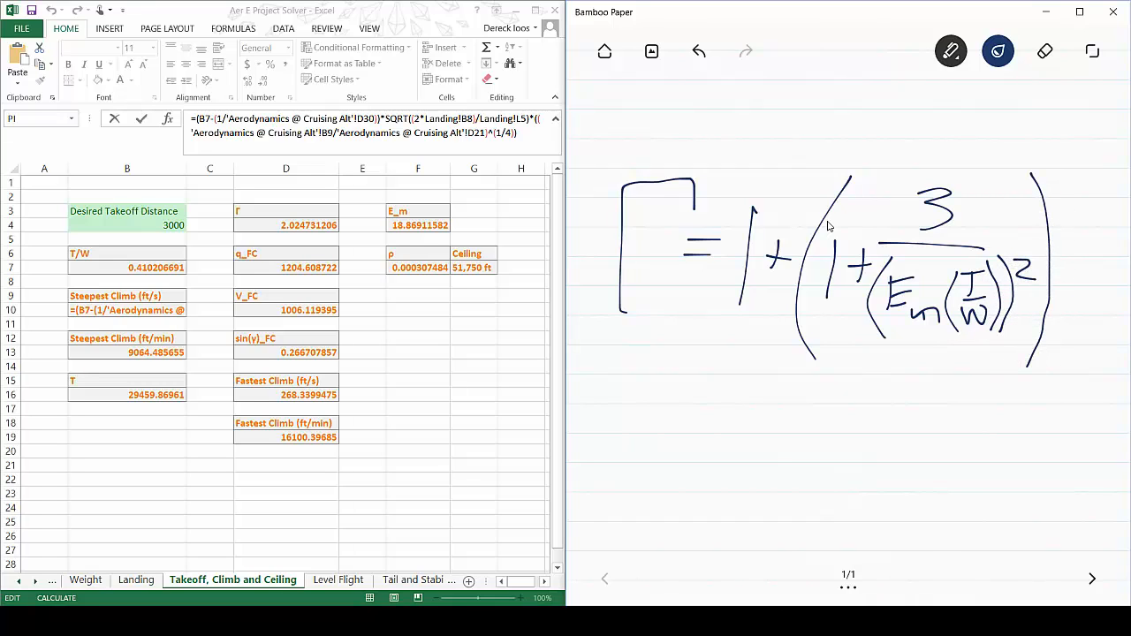
pyautogui.moveTo(1081, 149)
pyautogui.mouseDown()
pyautogui.moveTo(1078, 182)
pyautogui.moveTo(1089, 187)
pyautogui.moveTo(1078, 215)
pyautogui.moveTo(1099, 234)
pyautogui.mouseUp()
# Examine the spreadsheet formulas for Γ in cell D4 and q_FC in cell D7
pyautogui.click(286, 225)
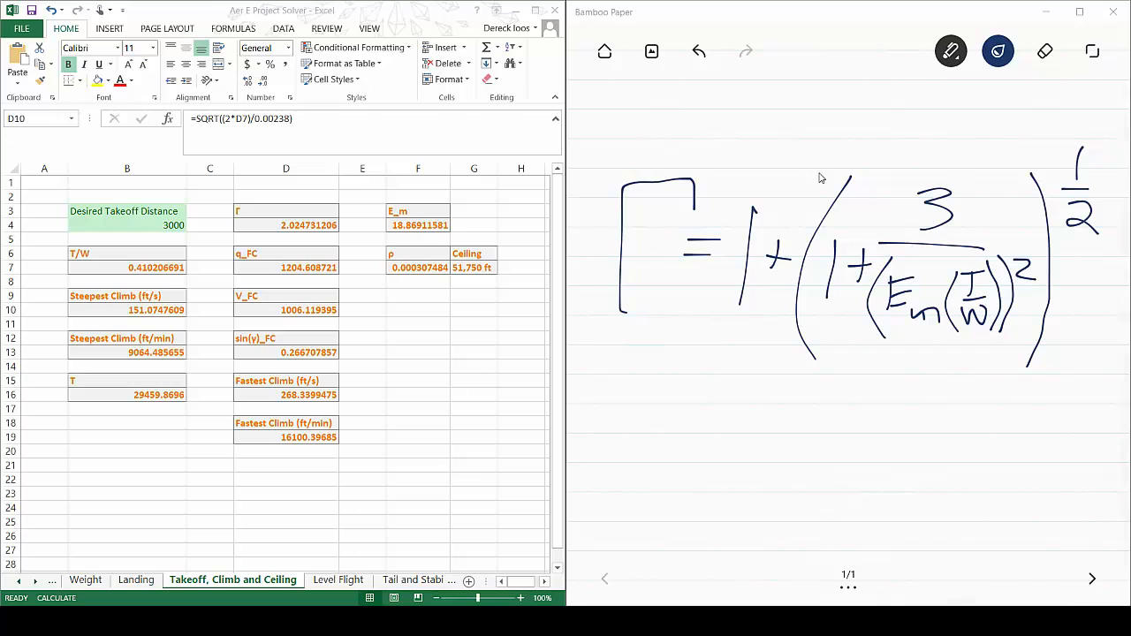
pyautogui.click(276, 274)
pyautogui.click(276, 268)
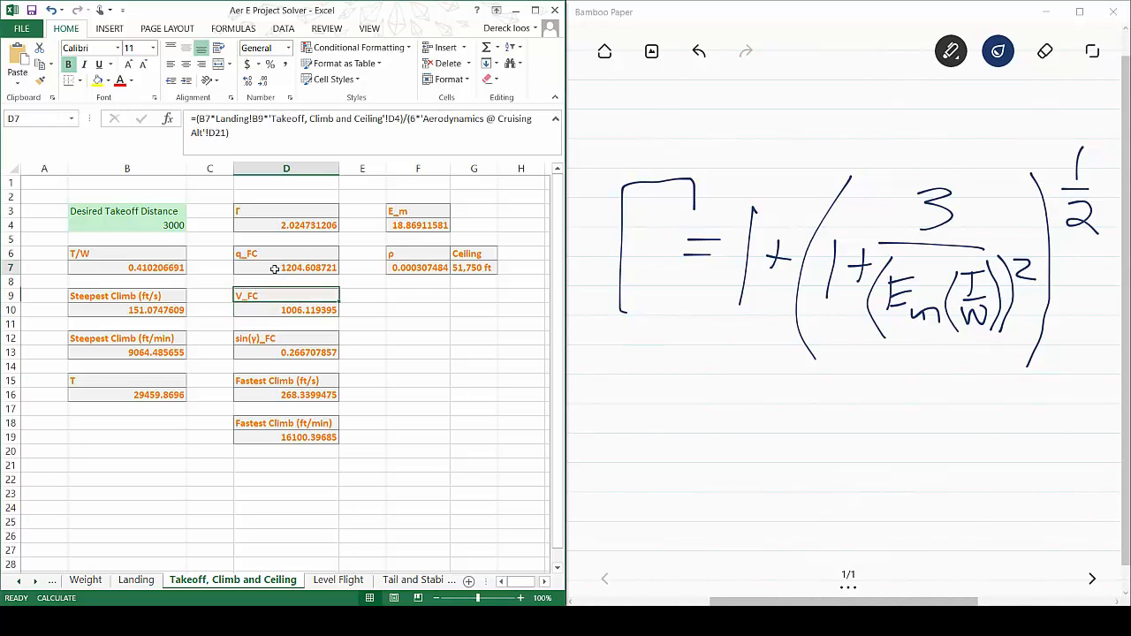
# Clear the note page and start the next equation by handwriting q_FC =
pyautogui.click(1045, 52)
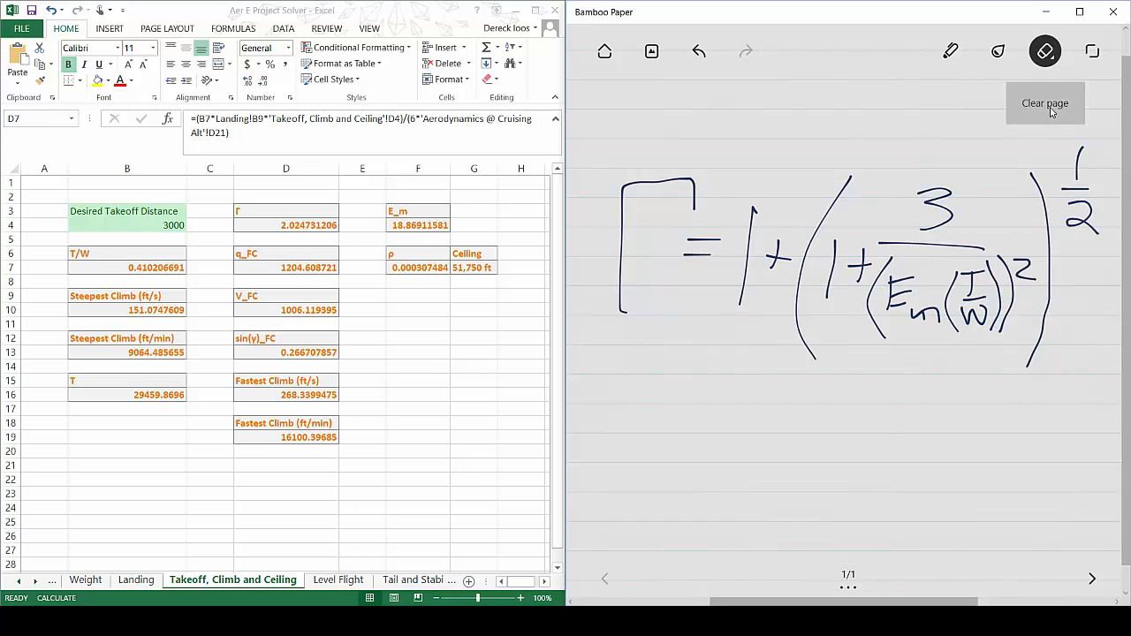
pyautogui.click(1048, 106)
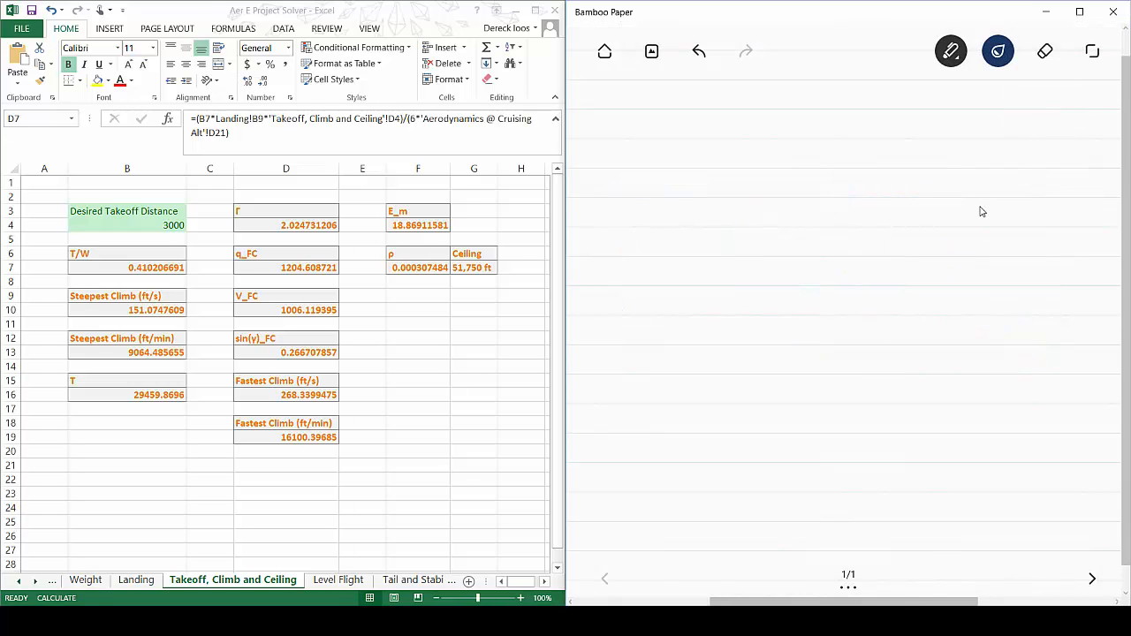
pyautogui.moveTo(630, 228)
pyautogui.mouseDown()
pyautogui.moveTo(648, 324)
pyautogui.moveTo(666, 344)
pyautogui.moveTo(694, 302)
pyautogui.mouseUp()
pyautogui.moveTo(670, 331); pyautogui.dragTo(725, 336)
pyautogui.moveTo(716, 240); pyautogui.dragTo(758, 238)
pyautogui.moveTo(715, 254); pyautogui.dragTo(756, 254)
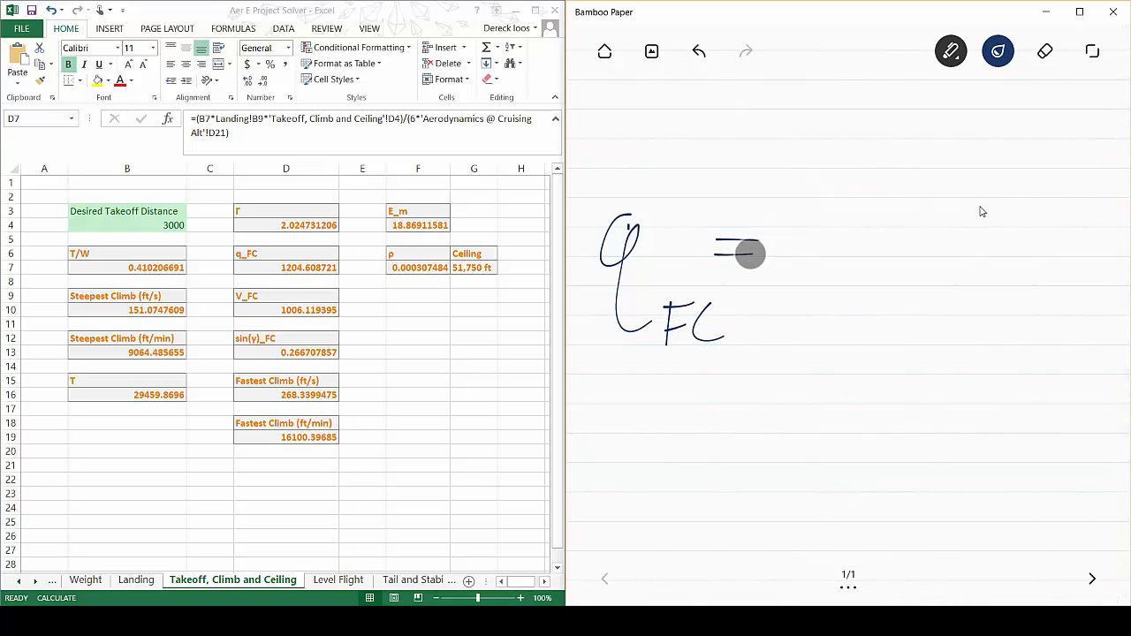
# Handwrite the fraction T/W in parentheses after the equals sign of the q_FC equation
pyautogui.moveTo(832, 156); pyautogui.dragTo(819, 226)
pyautogui.moveTo(795, 162); pyautogui.dragTo(864, 160)
pyautogui.moveTo(772, 247); pyautogui.dragTo(837, 223)
pyautogui.moveTo(783, 253); pyautogui.dragTo(841, 243)
pyautogui.moveTo(803, 147); pyautogui.dragTo(798, 295)
pyautogui.moveTo(865, 160); pyautogui.dragTo(859, 294)
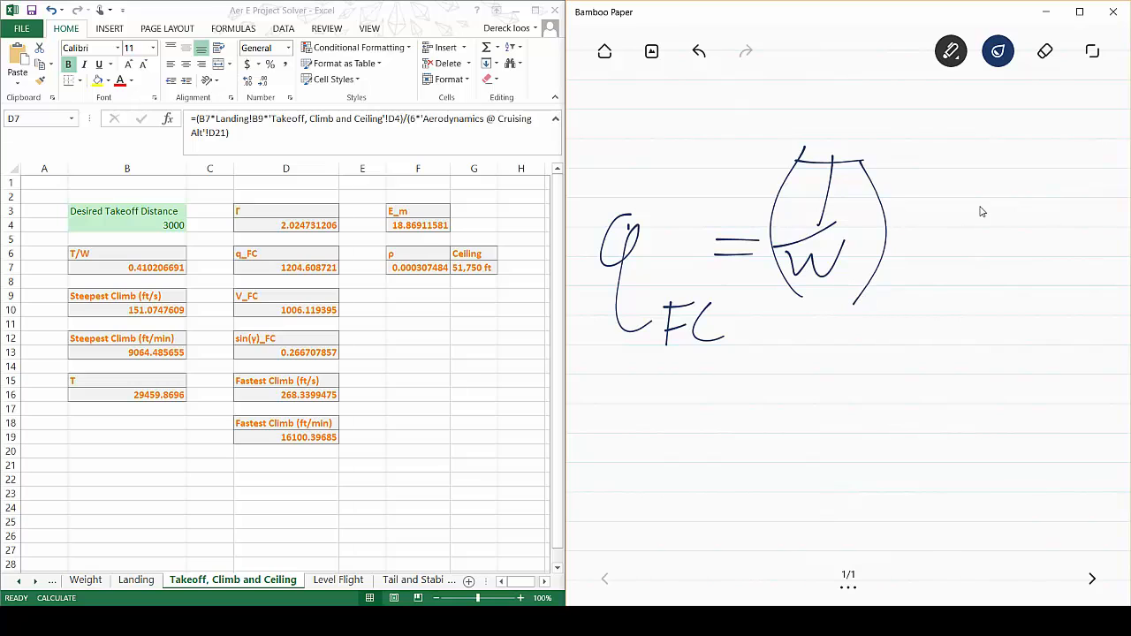
# Handwrite (W/S) in parentheses followed by Γ after the (T/W) factor
pyautogui.moveTo(925, 147); pyautogui.dragTo(918, 298)
pyautogui.moveTo(944, 164)
pyautogui.mouseDown()
pyautogui.moveTo(957, 193)
pyautogui.moveTo(997, 160)
pyautogui.mouseUp()
pyautogui.moveTo(925, 211)
pyautogui.mouseDown()
pyautogui.moveTo(992, 207)
pyautogui.moveTo(932, 267)
pyautogui.mouseUp()
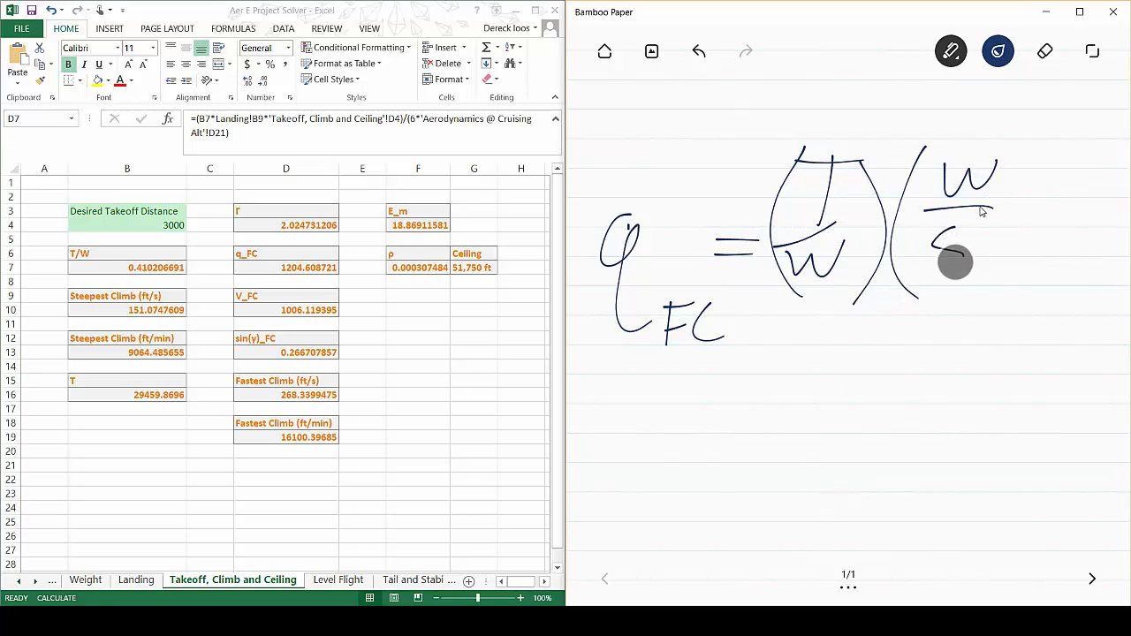
pyautogui.moveTo(992, 133)
pyautogui.mouseDown()
pyautogui.moveTo(1009, 161)
pyautogui.moveTo(988, 297)
pyautogui.mouseUp()
pyautogui.moveTo(1039, 269)
pyautogui.mouseDown()
pyautogui.moveTo(1088, 176)
pyautogui.moveTo(1104, 201)
pyautogui.mouseUp()
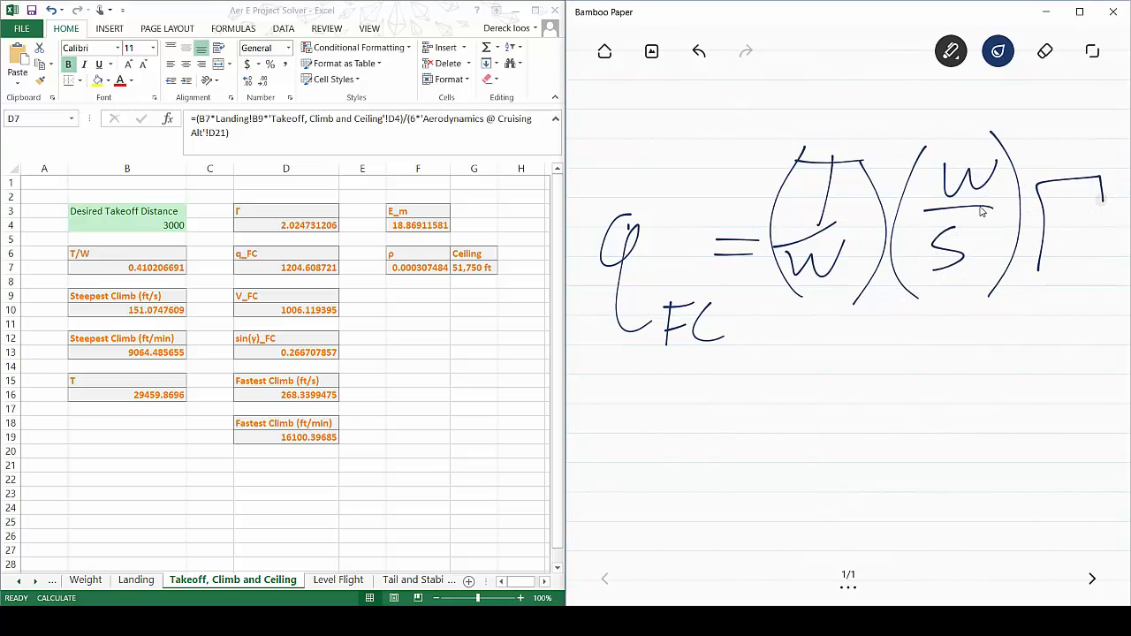
# Complete the q_FC equation by drawing a fraction bar under the three factors and handwriting 6C_D0 beneath it
pyautogui.moveTo(782, 320); pyautogui.dragTo(1094, 309)
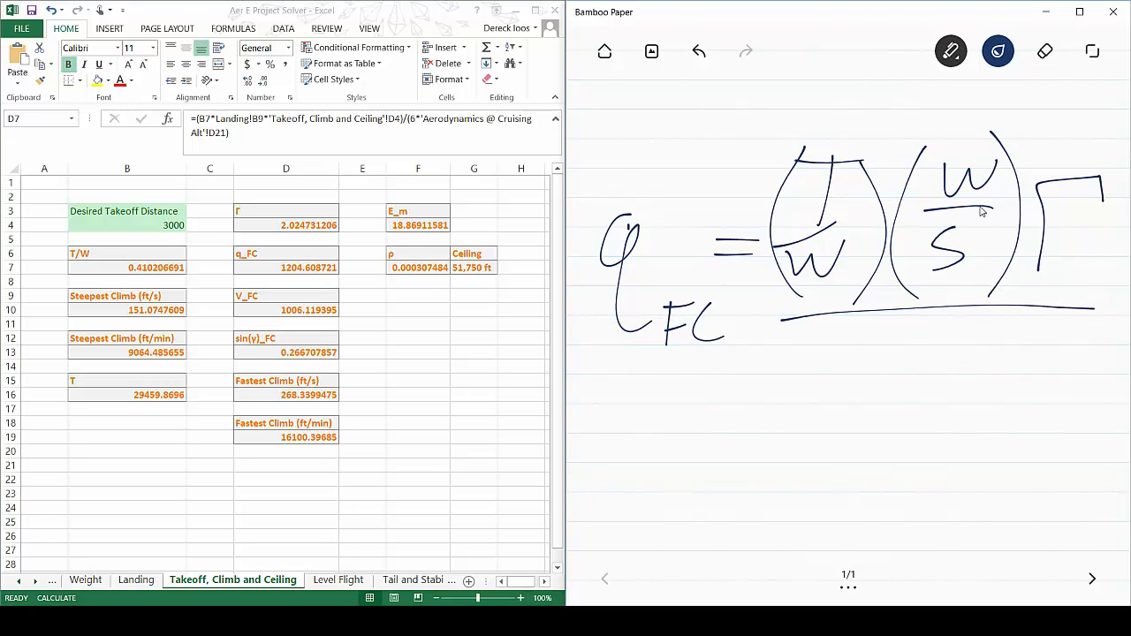
pyautogui.moveTo(894, 309); pyautogui.dragTo(866, 376)
pyautogui.moveTo(961, 328)
pyautogui.mouseDown()
pyautogui.moveTo(965, 412)
pyautogui.moveTo(983, 403)
pyautogui.mouseUp()
pyautogui.moveTo(987, 389); pyautogui.dragTo(989, 430)
pyautogui.moveTo(988, 395)
pyautogui.mouseDown()
pyautogui.moveTo(990, 429)
pyautogui.moveTo(1028, 426)
pyautogui.mouseUp()
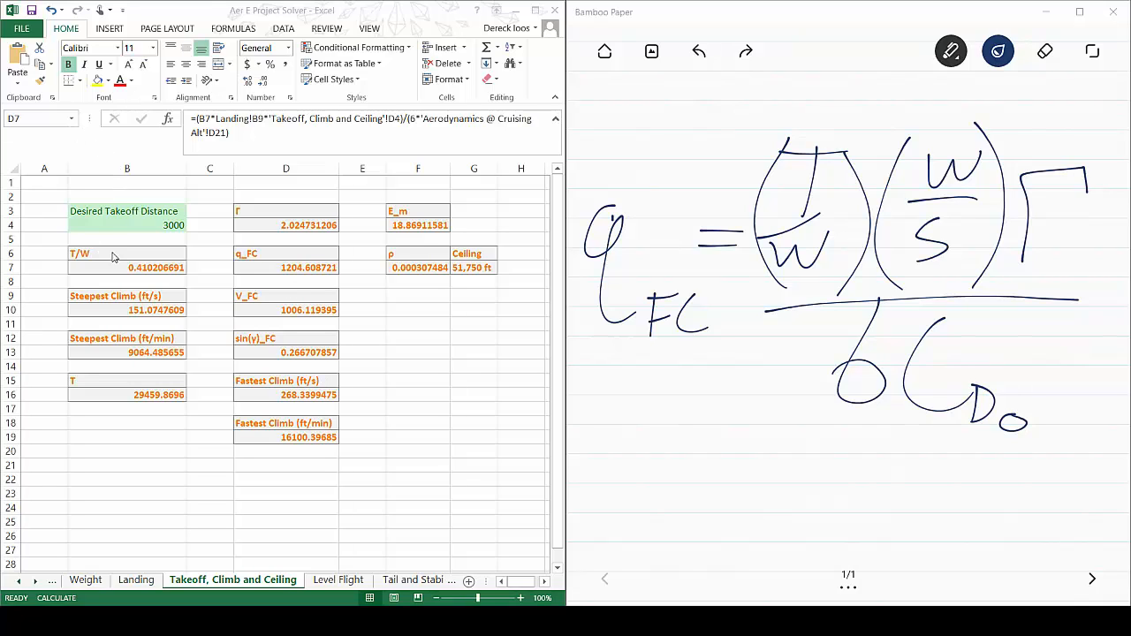
# Trace the q_FC formula's references to W/S on the Landing sheet and C_Do on the Aerodynamics @ Cruising Alt sheet
pyautogui.click(335, 582)
pyautogui.click(134, 583)
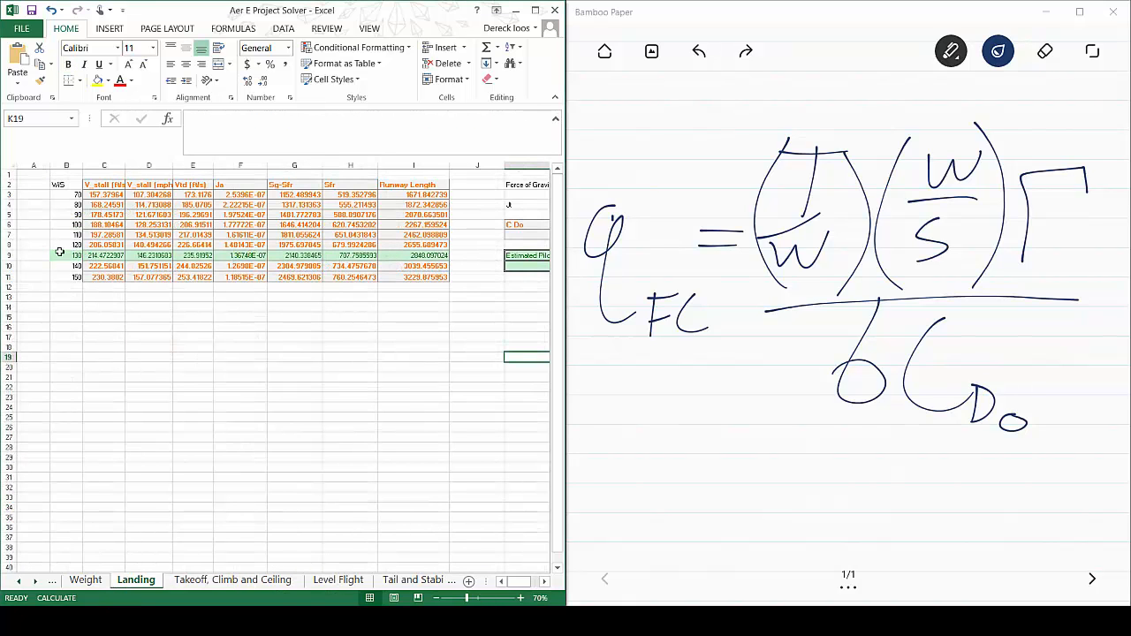
pyautogui.click(286, 581)
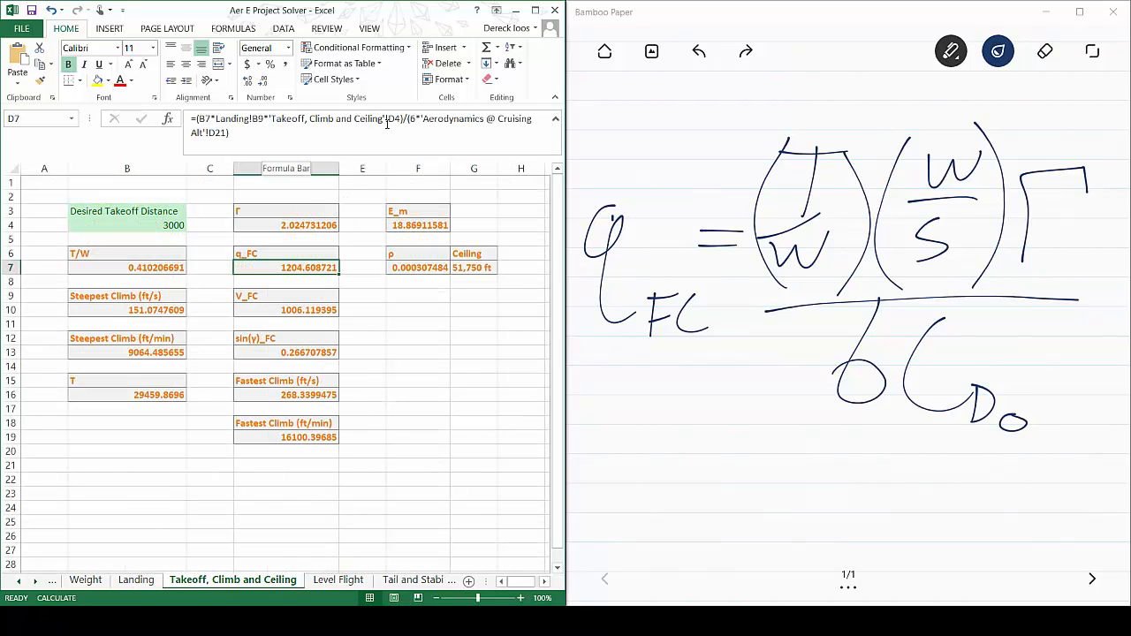
pyautogui.click(53, 581)
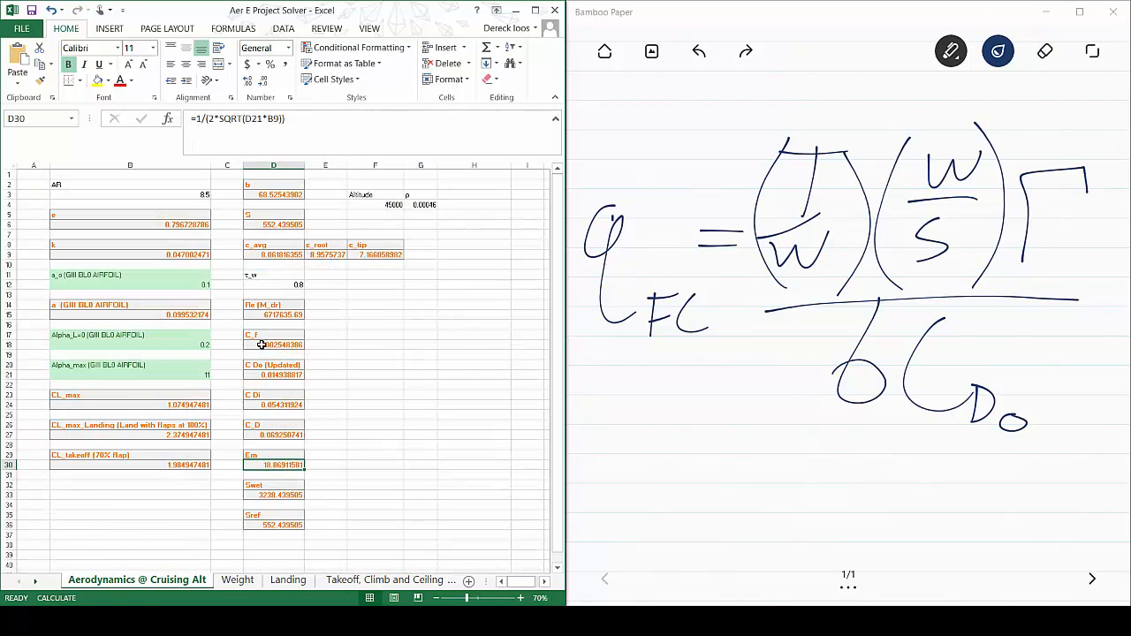
pyautogui.click(374, 582)
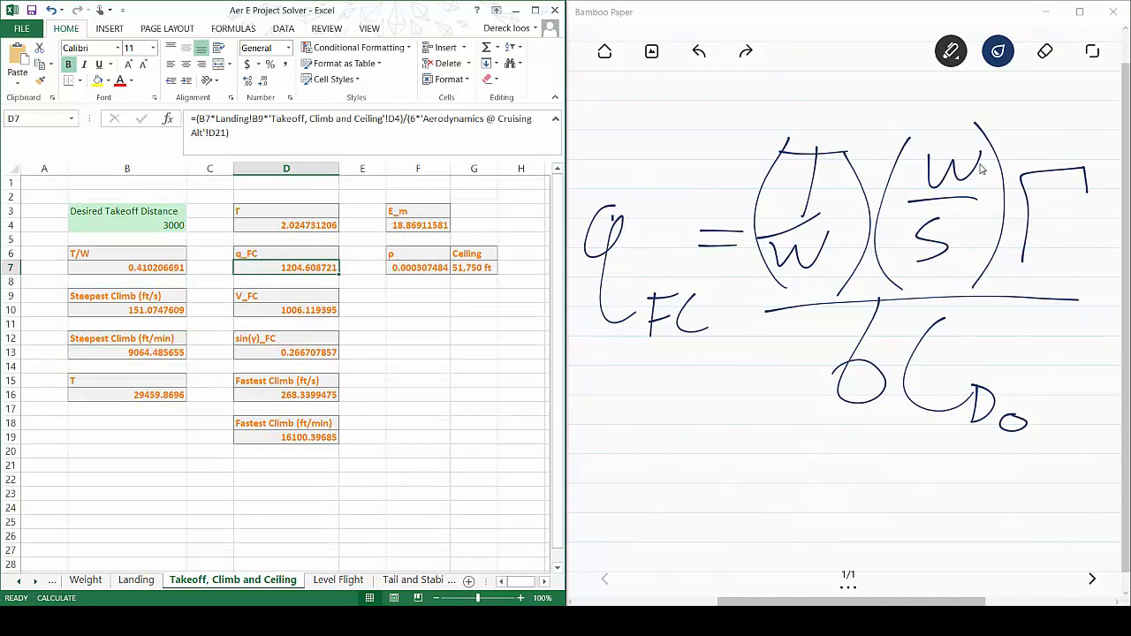
# Clear the note page and start the next equation by handwriting V_FC =
pyautogui.click(1043, 55)
pyautogui.click(1047, 111)
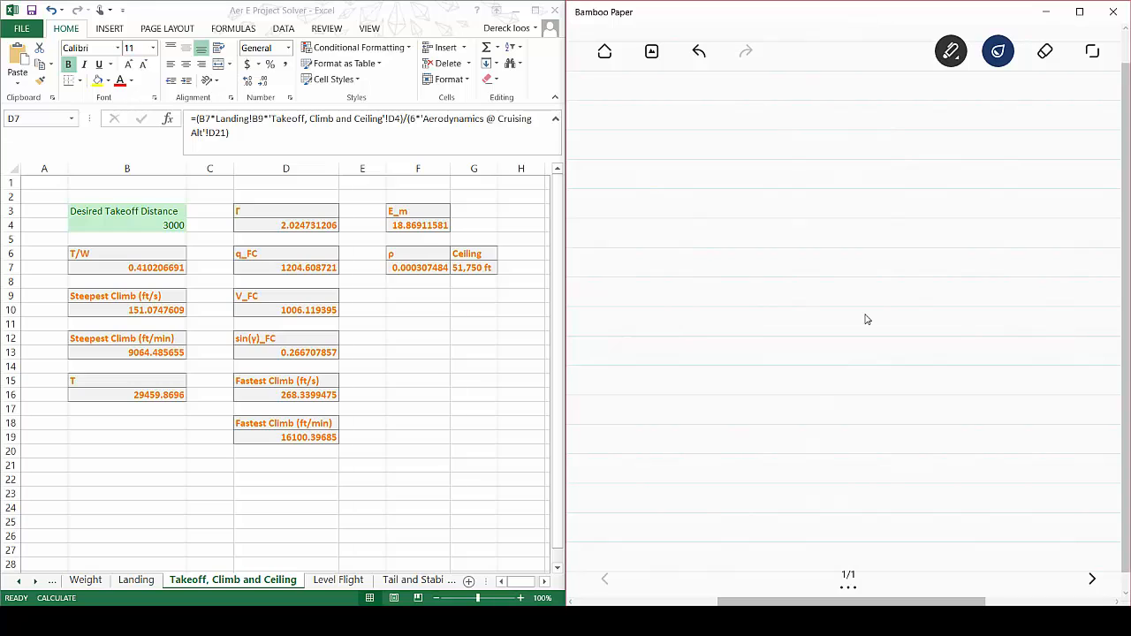
pyautogui.moveTo(587, 160); pyautogui.dragTo(633, 156)
pyautogui.moveTo(645, 237)
pyautogui.mouseDown()
pyautogui.moveTo(641, 274)
pyautogui.moveTo(672, 233)
pyautogui.mouseUp()
pyautogui.moveTo(642, 258)
pyautogui.mouseDown()
pyautogui.moveTo(657, 252)
pyautogui.moveTo(694, 275)
pyautogui.mouseUp()
pyautogui.moveTo(714, 203); pyautogui.dragTo(754, 200)
pyautogui.moveTo(714, 215); pyautogui.dragTo(754, 214)
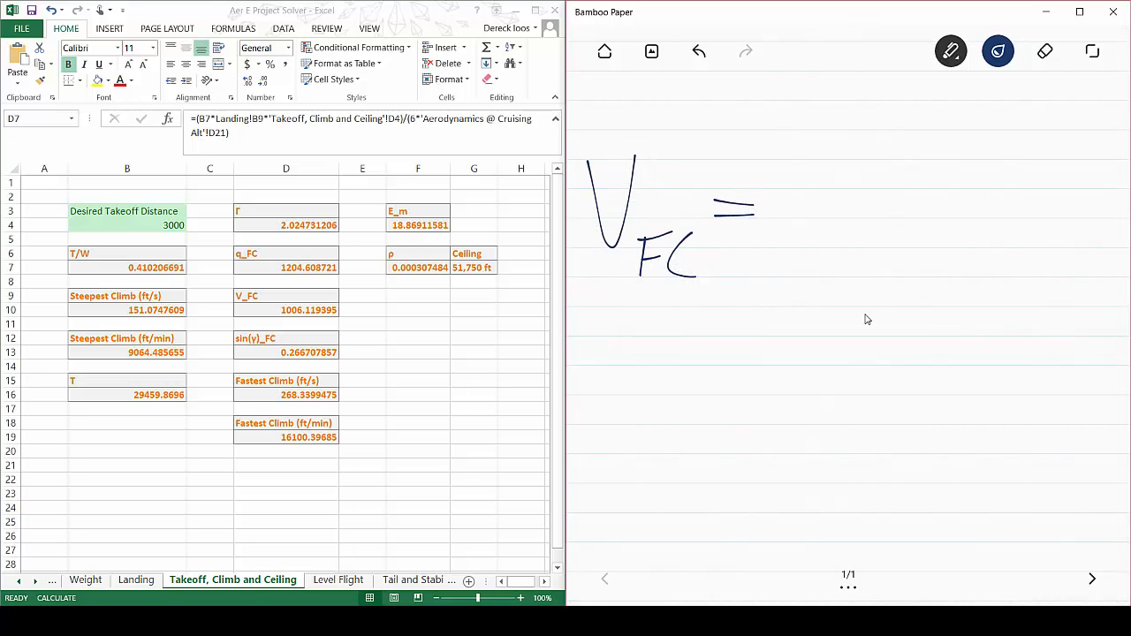
# Complete the V_FC equation by handwriting (2q_FC/ρ) to the power 1/2, and compare it with the formula in cell D10
pyautogui.moveTo(789, 161)
pyautogui.mouseDown()
pyautogui.moveTo(850, 191)
pyautogui.moveTo(869, 232)
pyautogui.moveTo(891, 231)
pyautogui.moveTo(910, 203)
pyautogui.mouseUp()
pyautogui.moveTo(890, 219); pyautogui.dragTo(941, 229)
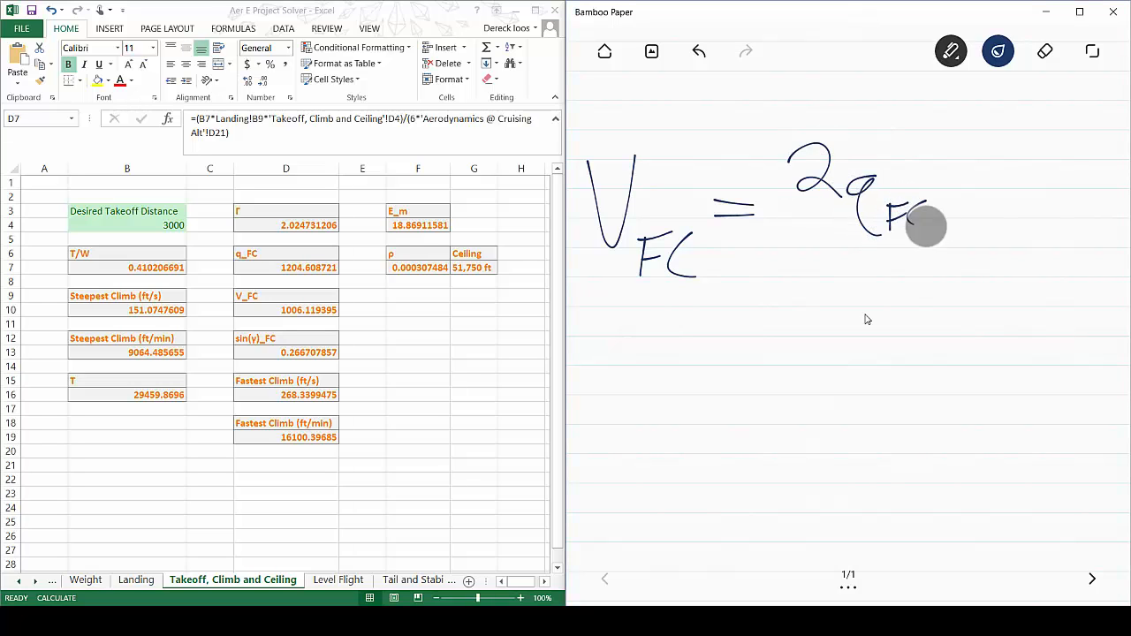
pyautogui.moveTo(776, 238); pyautogui.dragTo(958, 240)
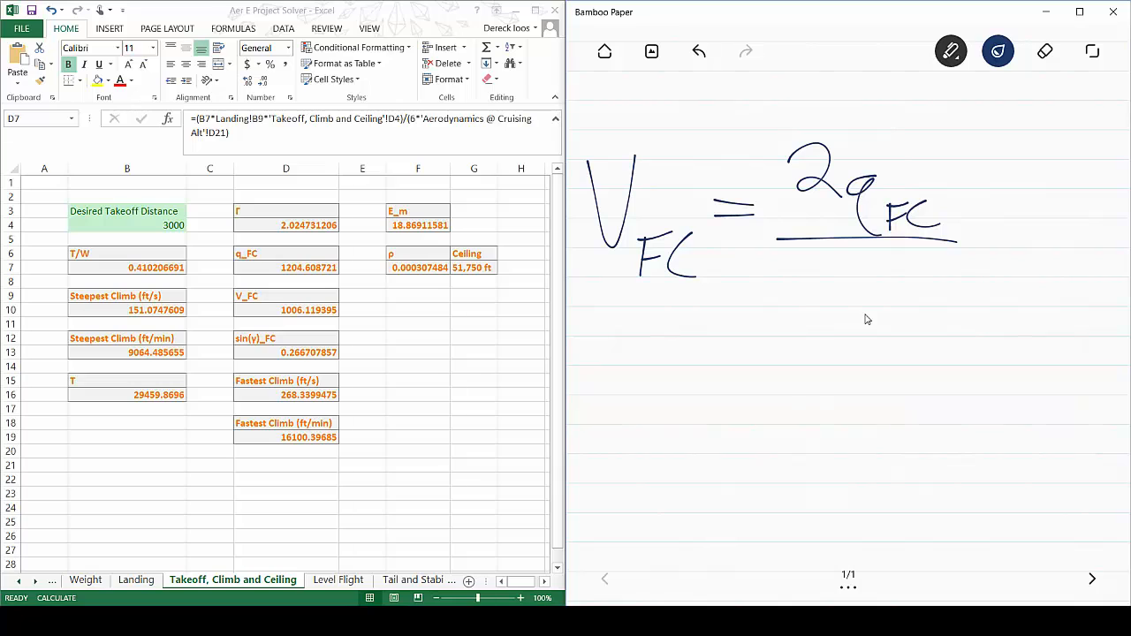
pyautogui.moveTo(791, 323)
pyautogui.mouseDown()
pyautogui.moveTo(863, 261)
pyautogui.moveTo(813, 283)
pyautogui.mouseUp()
pyautogui.moveTo(808, 115); pyautogui.dragTo(793, 350)
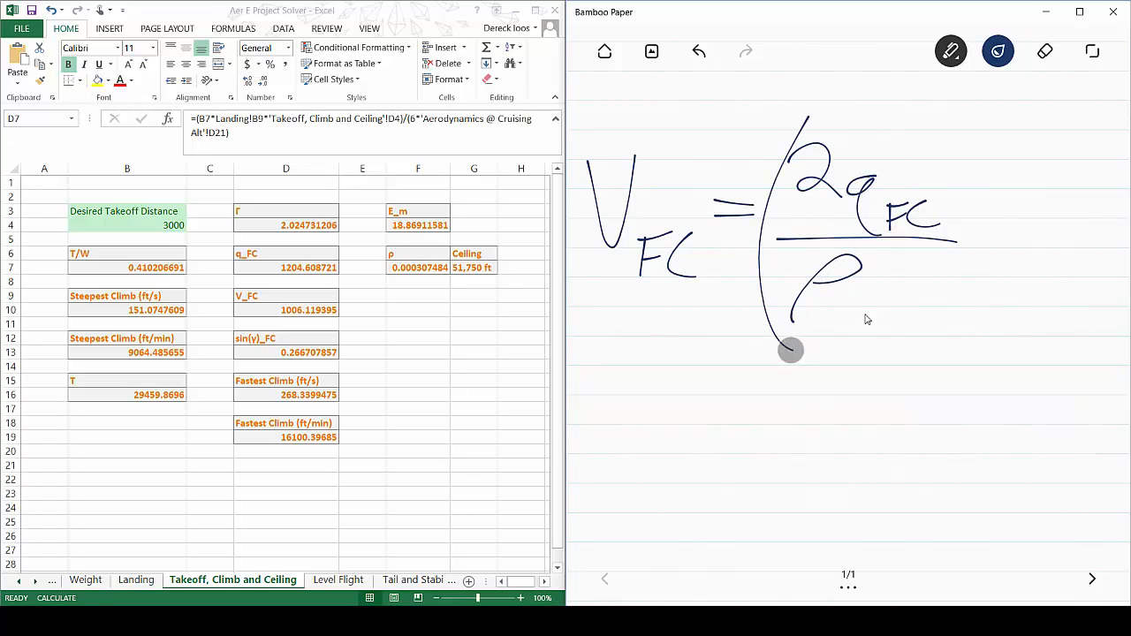
pyautogui.moveTo(928, 106)
pyautogui.mouseDown()
pyautogui.moveTo(970, 273)
pyautogui.moveTo(952, 335)
pyautogui.mouseUp()
pyautogui.moveTo(994, 108)
pyautogui.mouseDown()
pyautogui.moveTo(995, 140)
pyautogui.moveTo(1023, 139)
pyautogui.moveTo(1024, 199)
pyautogui.mouseUp()
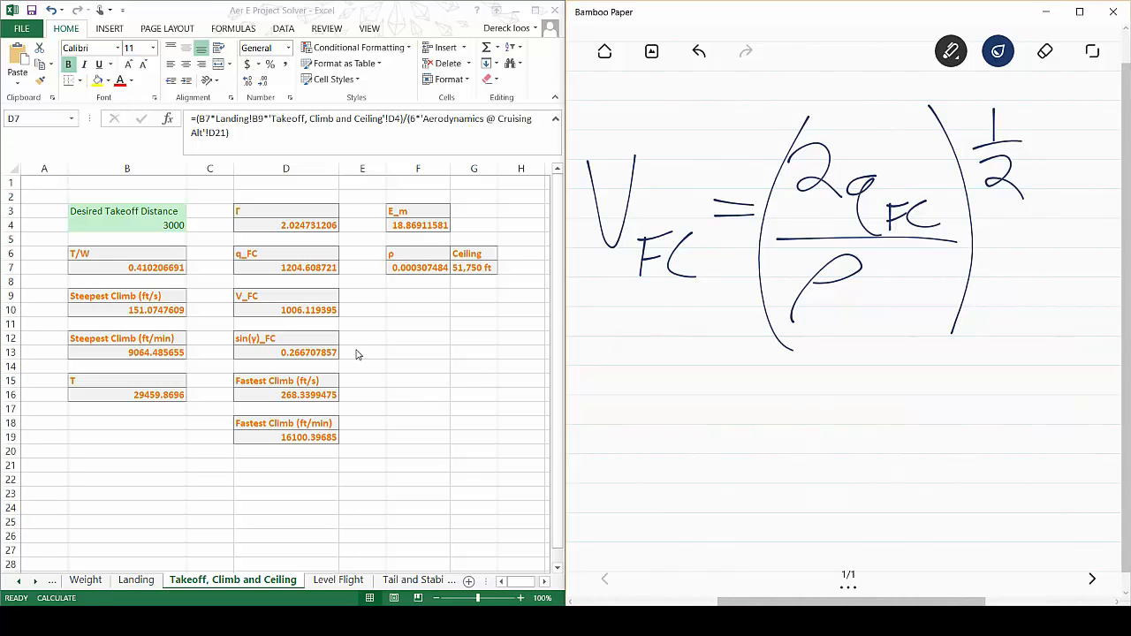
pyautogui.click(310, 314)
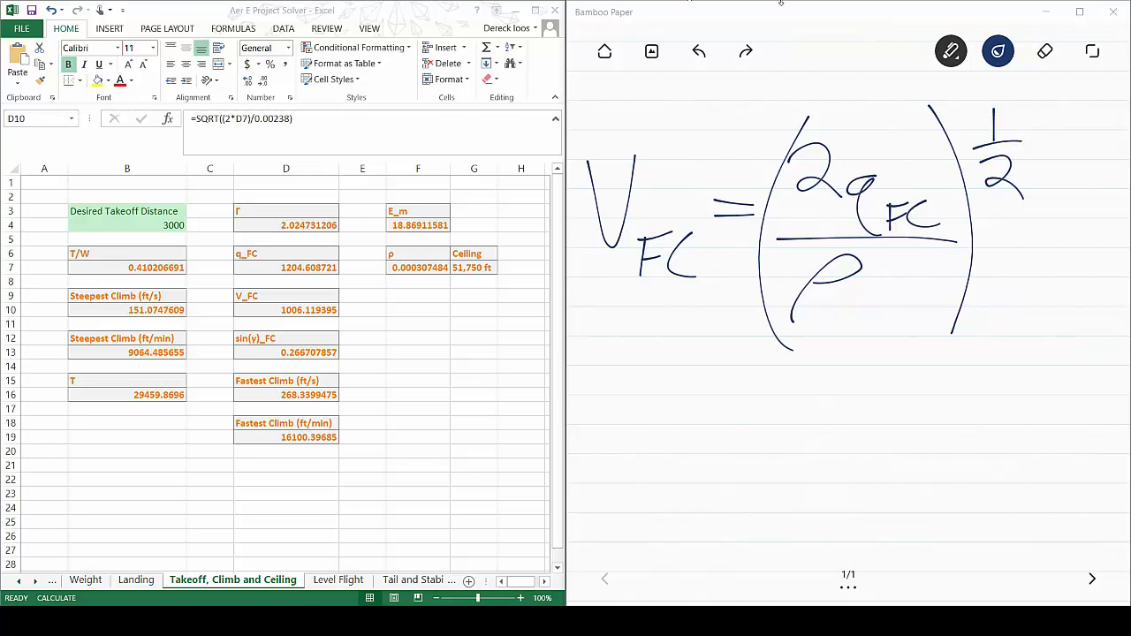
# Enlarge the Bamboo Paper notes to full screen and clear the V_FC equation from the page
pyautogui.moveTo(986, 12); pyautogui.dragTo(676, 5)
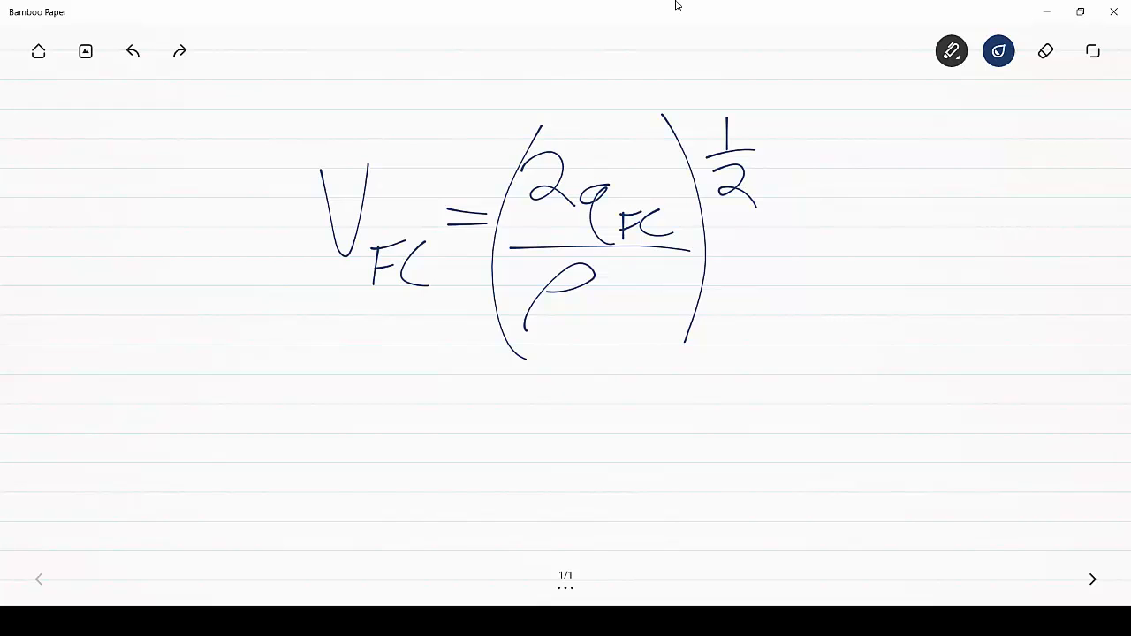
pyautogui.click(1045, 58)
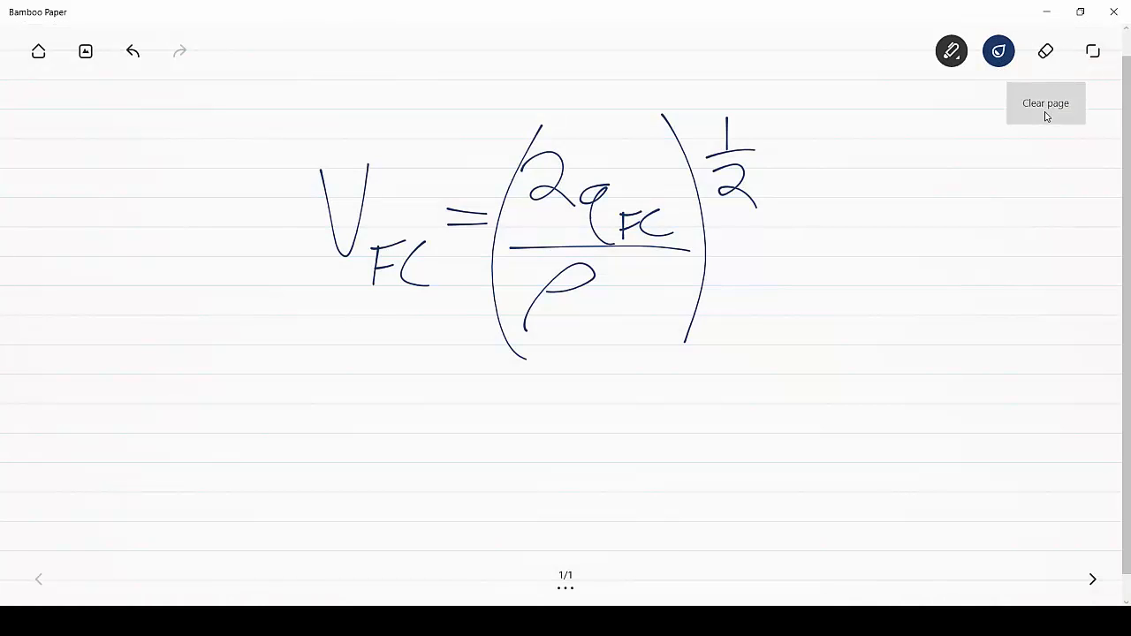
pyautogui.click(1046, 108)
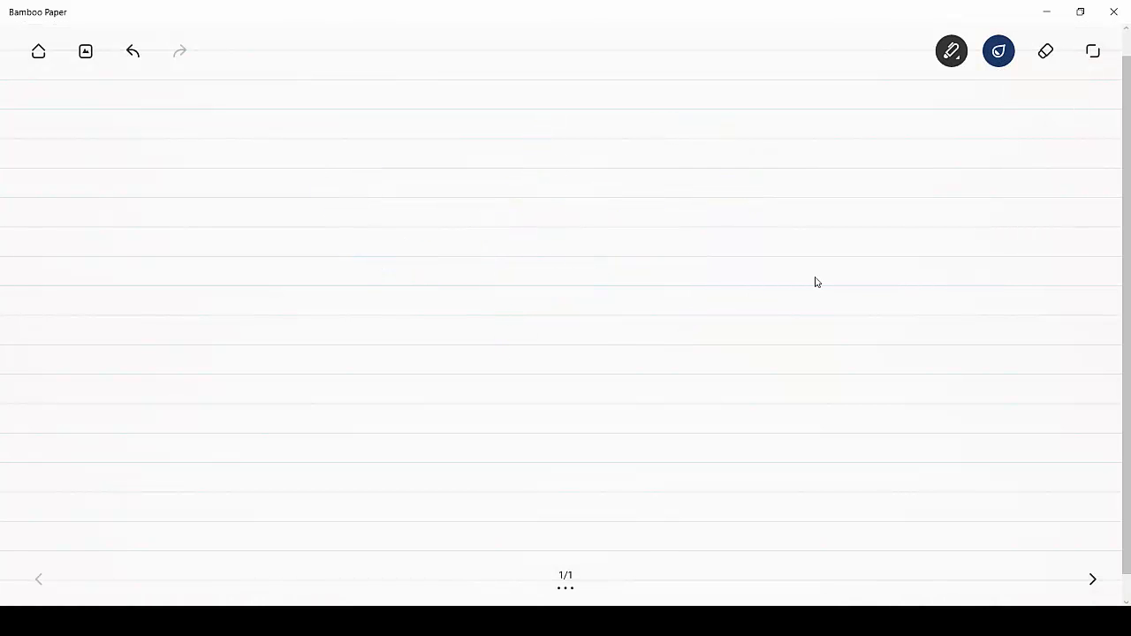
# Start the climb-angle equation on the blank note page by handwriting sin γ_FC =
pyautogui.moveTo(98, 231)
pyautogui.mouseDown()
pyautogui.moveTo(53, 334)
pyautogui.moveTo(115, 314)
pyautogui.mouseUp()
pyautogui.moveTo(121, 209); pyautogui.dragTo(126, 210)
pyautogui.moveTo(141, 241)
pyautogui.mouseDown()
pyautogui.moveTo(174, 257)
pyautogui.moveTo(179, 311)
pyautogui.mouseUp()
pyautogui.moveTo(209, 243); pyautogui.dragTo(242, 255)
pyautogui.moveTo(247, 358)
pyautogui.mouseDown()
pyautogui.moveTo(242, 388)
pyautogui.moveTo(265, 370)
pyautogui.moveTo(312, 382)
pyautogui.mouseUp()
pyautogui.moveTo(322, 275)
pyautogui.mouseDown()
pyautogui.moveTo(370, 277)
pyautogui.moveTo(380, 298)
pyautogui.mouseUp()
# Handwrite the first term of the climb-angle equation as (T/W)(1 − Γ/6)
pyautogui.moveTo(429, 165)
pyautogui.mouseDown()
pyautogui.moveTo(397, 215)
pyautogui.moveTo(415, 414)
pyautogui.mouseUp()
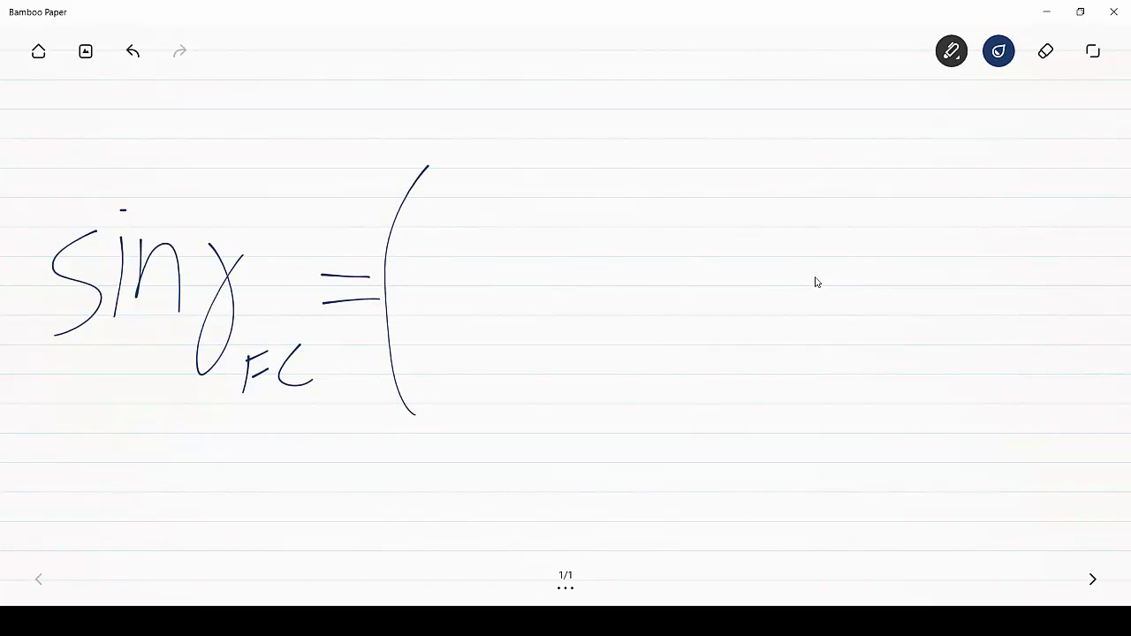
pyautogui.moveTo(447, 197); pyautogui.dragTo(439, 256)
pyautogui.moveTo(414, 203); pyautogui.dragTo(483, 194)
pyautogui.moveTo(405, 293); pyautogui.dragTo(465, 282)
pyautogui.moveTo(407, 318)
pyautogui.mouseDown()
pyautogui.moveTo(420, 367)
pyautogui.moveTo(473, 297)
pyautogui.mouseUp()
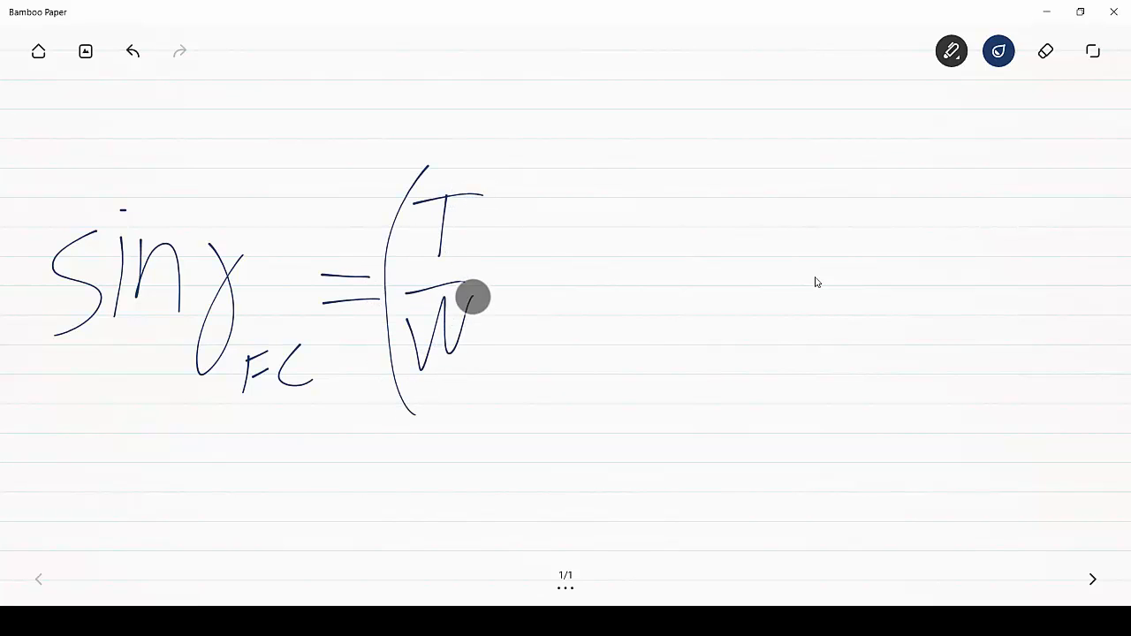
pyautogui.moveTo(477, 151); pyautogui.dragTo(459, 405)
pyautogui.moveTo(550, 153)
pyautogui.mouseDown()
pyautogui.moveTo(518, 397)
pyautogui.moveTo(535, 423)
pyautogui.mouseUp()
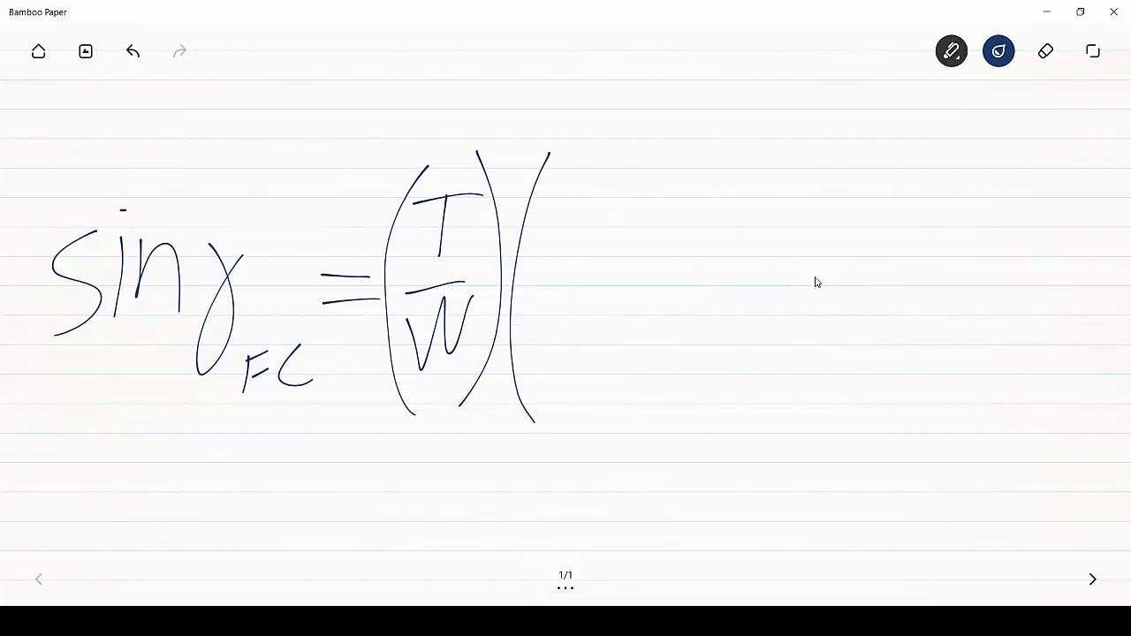
pyautogui.moveTo(538, 244); pyautogui.dragTo(529, 334)
pyautogui.moveTo(546, 293)
pyautogui.mouseDown()
pyautogui.moveTo(581, 288)
pyautogui.moveTo(673, 192)
pyautogui.moveTo(680, 219)
pyautogui.mouseUp()
pyautogui.moveTo(598, 297); pyautogui.dragTo(702, 291)
pyautogui.moveTo(635, 323)
pyautogui.mouseDown()
pyautogui.moveTo(646, 371)
pyautogui.moveTo(622, 375)
pyautogui.mouseUp()
pyautogui.moveTo(685, 139)
pyautogui.mouseDown()
pyautogui.moveTo(717, 341)
pyautogui.moveTo(686, 431)
pyautogui.mouseUp()
# Complete the sin γ_FC equation by handwriting the subtracted term 3/(2Γ E_m² (T/W)) in parentheses
pyautogui.moveTo(741, 299); pyautogui.dragTo(792, 293)
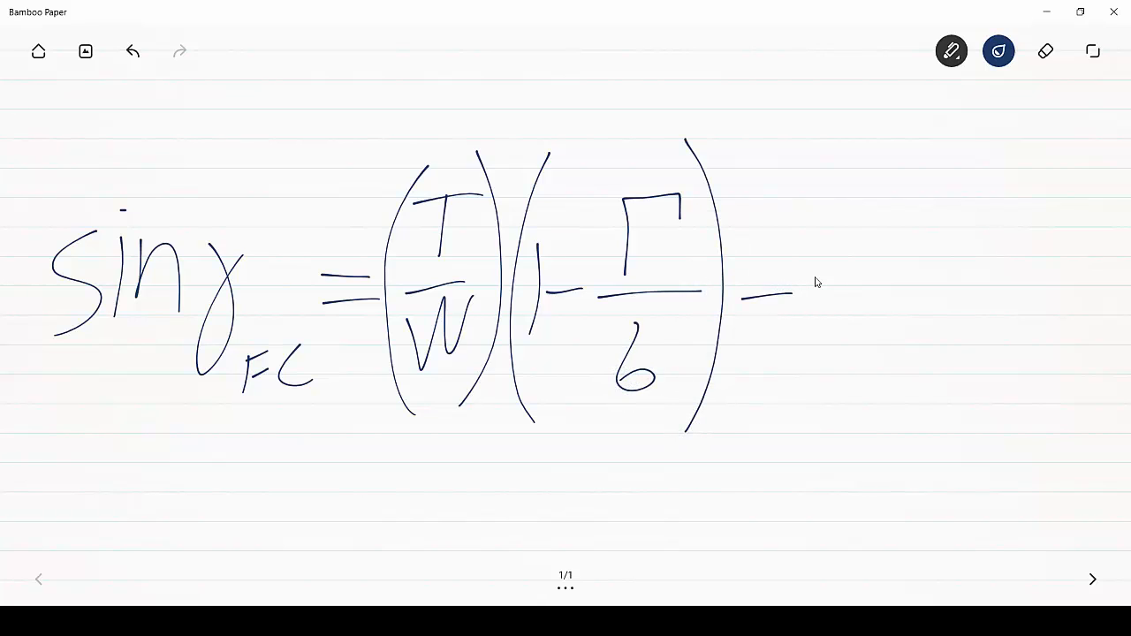
pyautogui.moveTo(859, 152)
pyautogui.mouseDown()
pyautogui.moveTo(804, 399)
pyautogui.moveTo(840, 447)
pyautogui.mouseUp()
pyautogui.moveTo(957, 185)
pyautogui.mouseDown()
pyautogui.moveTo(979, 192)
pyautogui.moveTo(962, 233)
pyautogui.mouseUp()
pyautogui.moveTo(847, 267); pyautogui.dragTo(1089, 262)
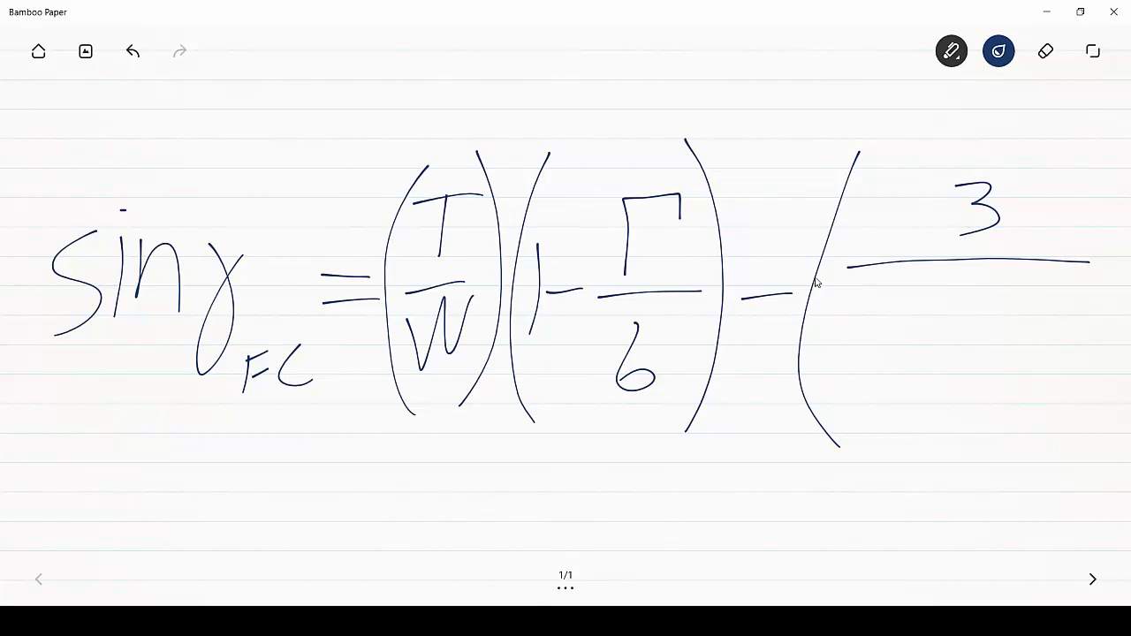
pyautogui.moveTo(828, 309)
pyautogui.mouseDown()
pyautogui.moveTo(834, 341)
pyautogui.moveTo(871, 358)
pyautogui.moveTo(919, 293)
pyautogui.moveTo(964, 300)
pyautogui.moveTo(950, 360)
pyautogui.mouseUp()
pyautogui.moveTo(959, 284); pyautogui.dragTo(992, 279)
pyautogui.moveTo(958, 327); pyautogui.dragTo(977, 322)
pyautogui.moveTo(946, 363)
pyautogui.mouseDown()
pyautogui.moveTo(977, 354)
pyautogui.moveTo(1010, 371)
pyautogui.mouseUp()
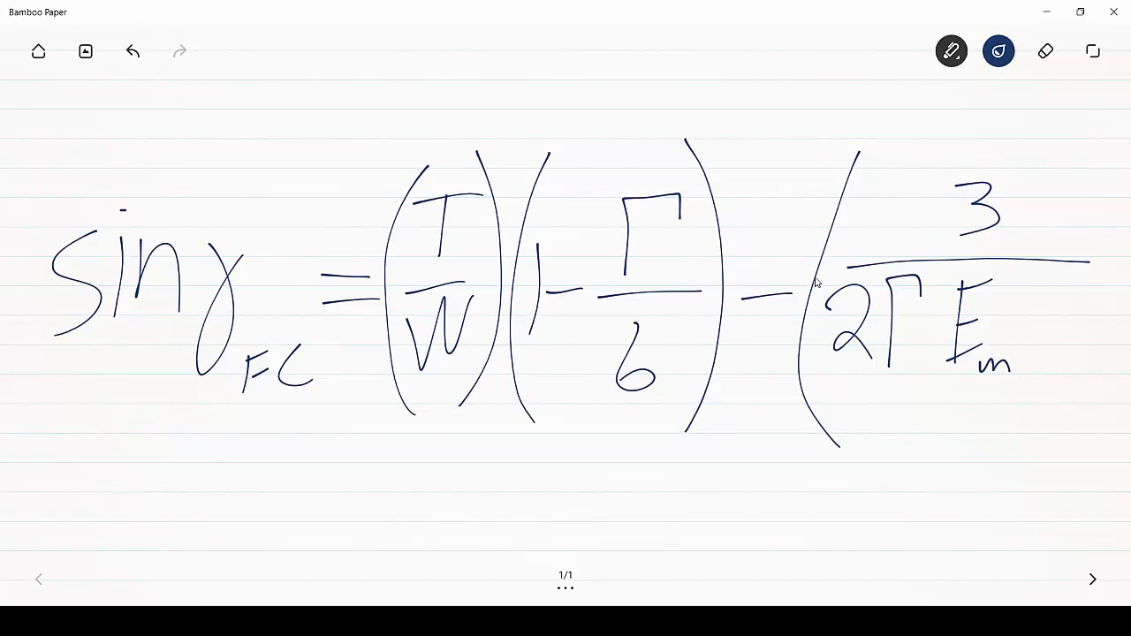
pyautogui.moveTo(1017, 281)
pyautogui.mouseDown()
pyautogui.moveTo(1035, 301)
pyautogui.moveTo(1056, 300)
pyautogui.moveTo(1046, 408)
pyautogui.mouseUp()
pyautogui.moveTo(1074, 305); pyautogui.dragTo(1071, 329)
pyautogui.moveTo(1065, 302); pyautogui.dragTo(1096, 297)
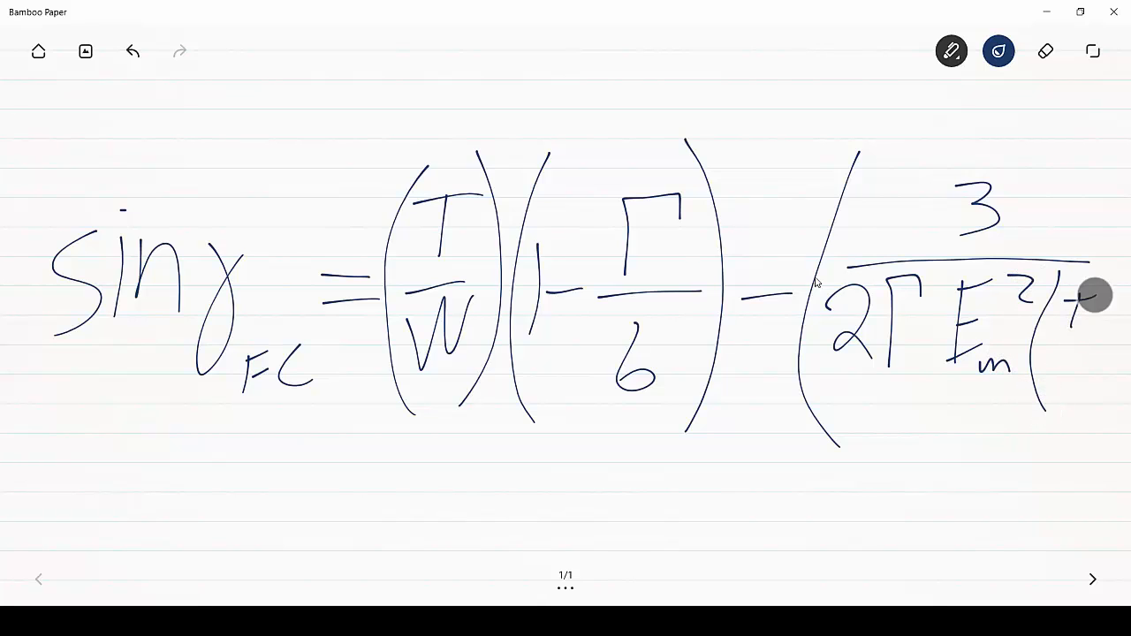
pyautogui.moveTo(1054, 342)
pyautogui.mouseDown()
pyautogui.moveTo(1092, 339)
pyautogui.moveTo(1079, 382)
pyautogui.moveTo(1094, 364)
pyautogui.mouseUp()
pyautogui.moveTo(1102, 302); pyautogui.dragTo(1096, 400)
pyautogui.moveTo(1076, 115)
pyautogui.mouseDown()
pyautogui.moveTo(1104, 222)
pyautogui.moveTo(1104, 398)
pyautogui.moveTo(1087, 455)
pyautogui.mouseUp()
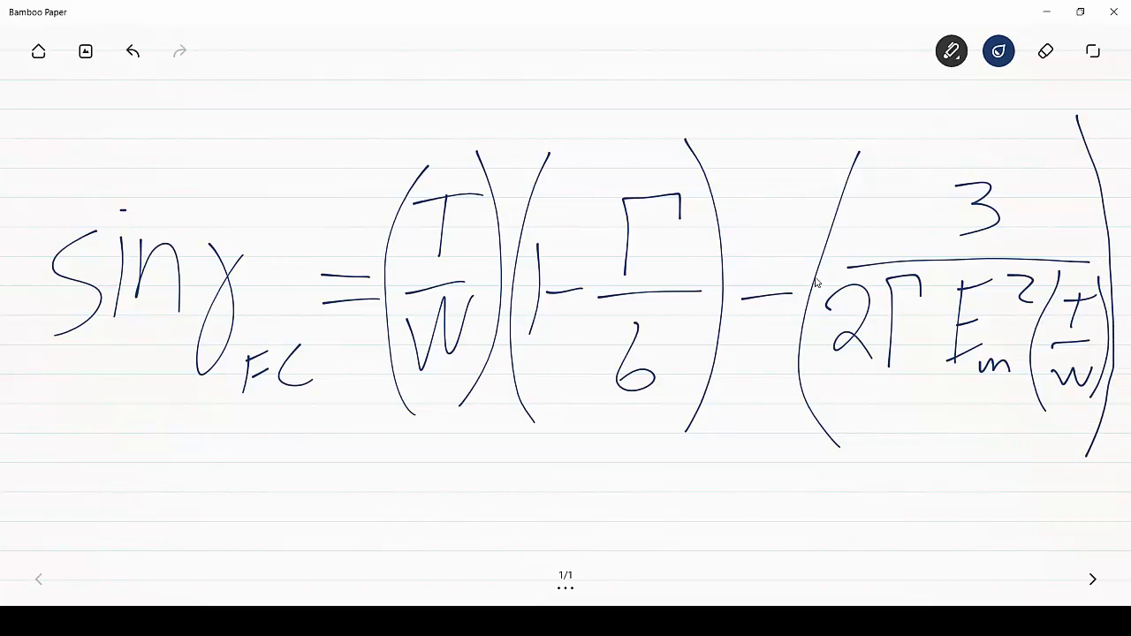
# Place the notes window beside the spreadsheet again and clear the sin γ_FC equation from the page
pyautogui.moveTo(790, 13); pyautogui.dragTo(1130, 223)
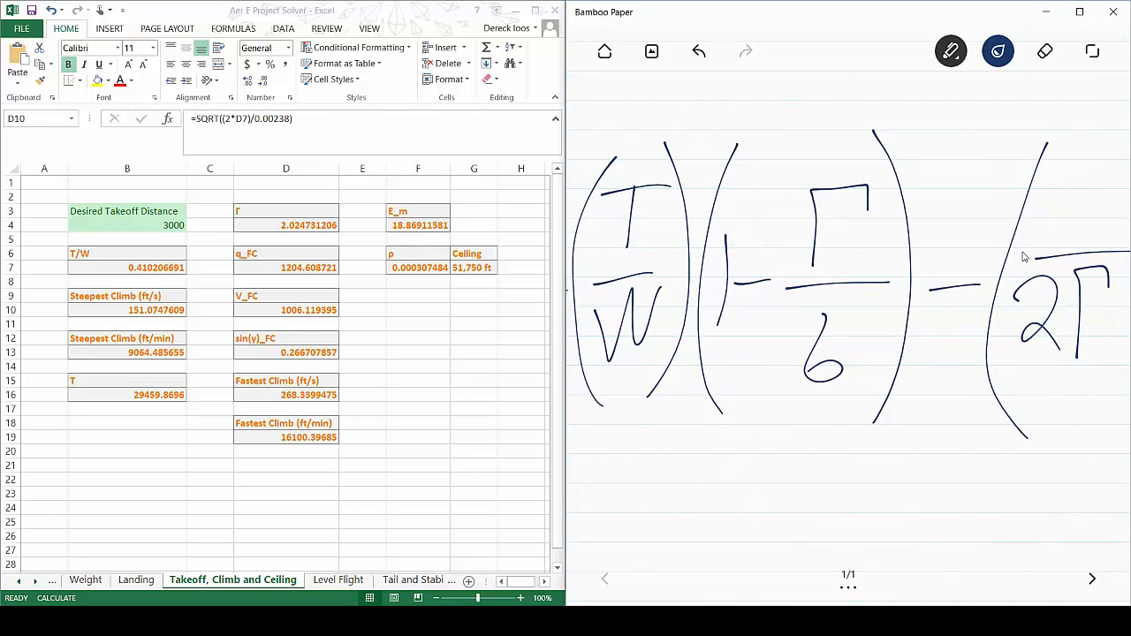
pyautogui.click(1048, 55)
pyautogui.click(1048, 55)
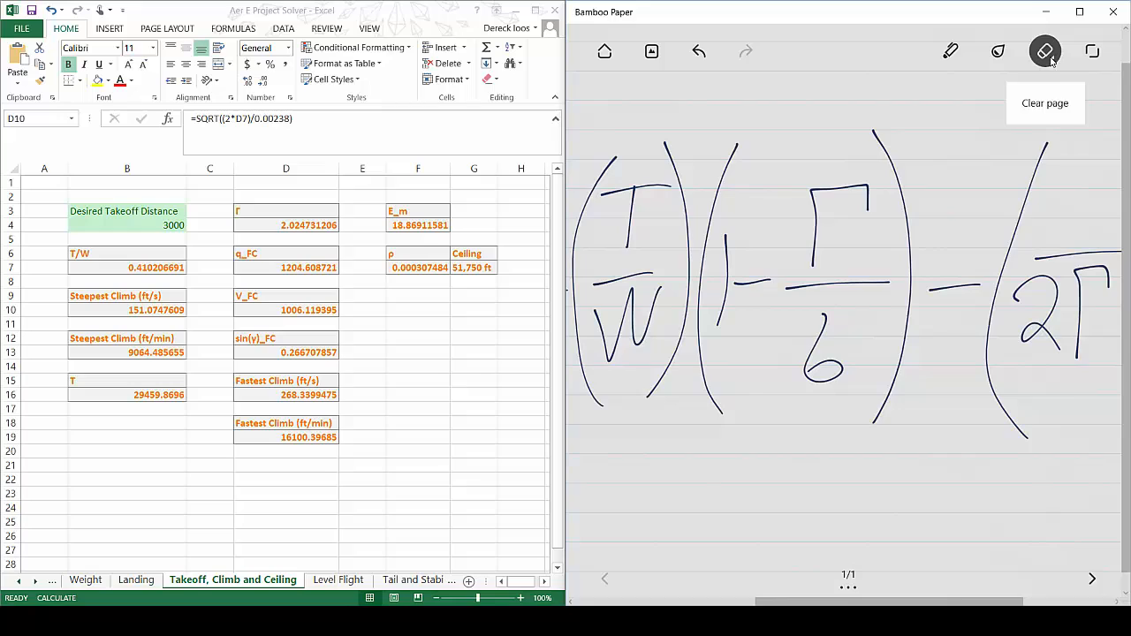
pyautogui.click(1045, 104)
# Start the fastest-climb equation by handwriting R/C_FC =
pyautogui.moveTo(591, 338); pyautogui.dragTo(635, 316)
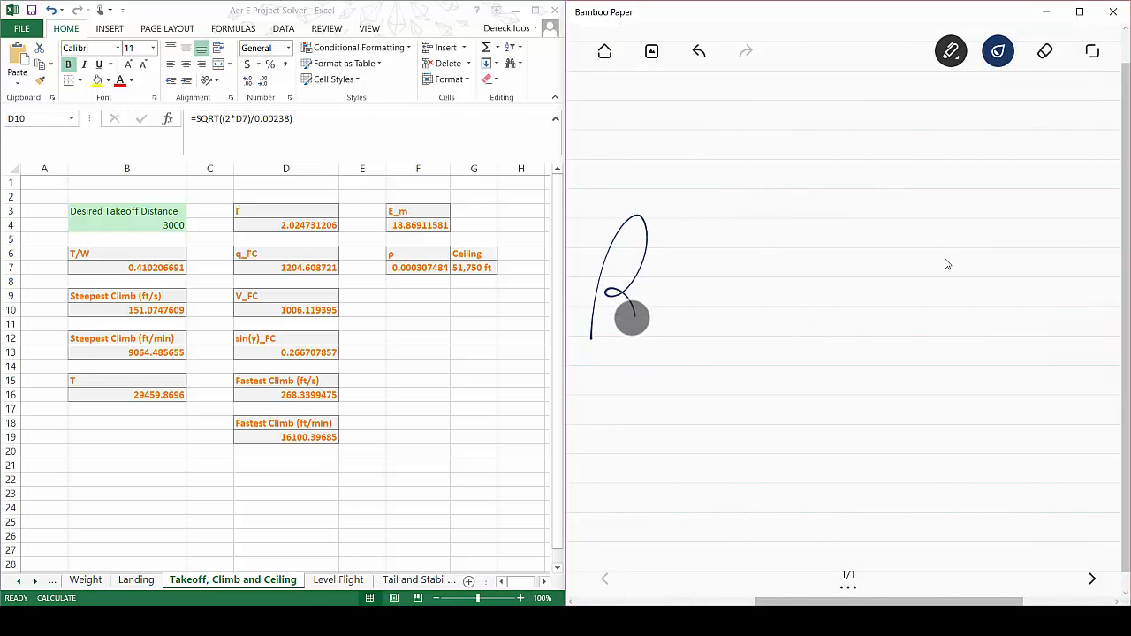
pyautogui.moveTo(635, 375); pyautogui.dragTo(720, 180)
pyautogui.moveTo(719, 235); pyautogui.dragTo(725, 336)
pyautogui.moveTo(726, 384)
pyautogui.mouseDown()
pyautogui.moveTo(721, 417)
pyautogui.moveTo(733, 380)
pyautogui.mouseUp()
pyautogui.moveTo(739, 397)
pyautogui.mouseDown()
pyautogui.moveTo(756, 387)
pyautogui.moveTo(763, 410)
pyautogui.moveTo(795, 408)
pyautogui.mouseUp()
pyautogui.moveTo(772, 290)
pyautogui.mouseDown()
pyautogui.moveTo(809, 288)
pyautogui.moveTo(807, 306)
pyautogui.mouseUp()
# Complete the fastest rate-of-climb equation by handwriting V_FC sin γ_FC
pyautogui.moveTo(833, 265); pyautogui.dragTo(864, 237)
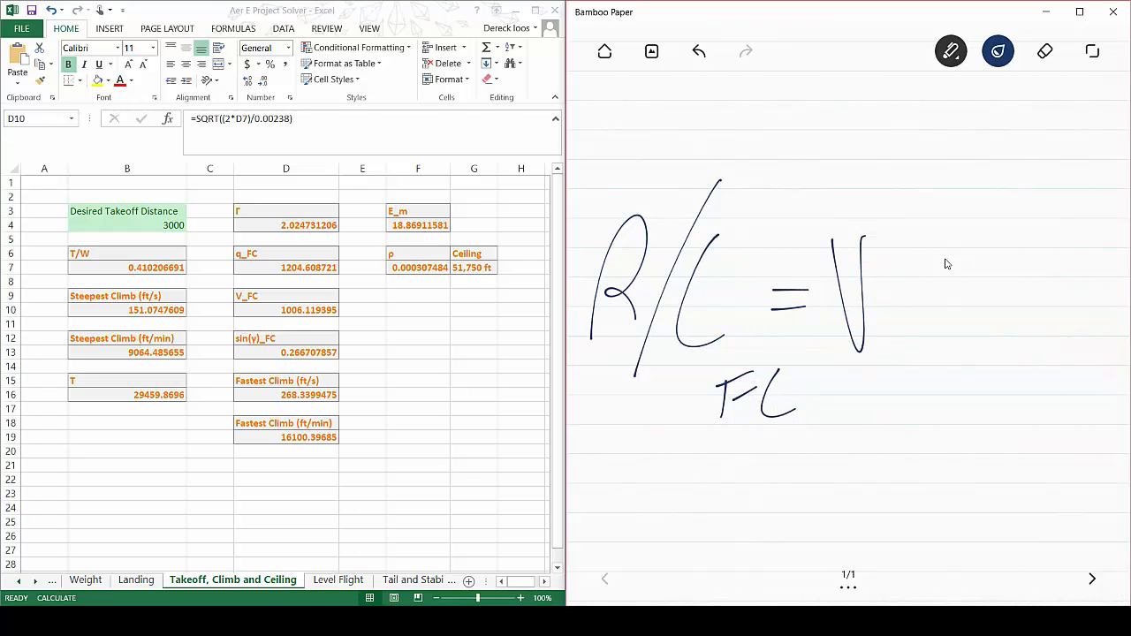
pyautogui.moveTo(877, 341)
pyautogui.mouseDown()
pyautogui.moveTo(875, 379)
pyautogui.moveTo(886, 343)
pyautogui.moveTo(919, 366)
pyautogui.mouseUp()
pyautogui.moveTo(941, 271)
pyautogui.mouseDown()
pyautogui.moveTo(905, 318)
pyautogui.moveTo(952, 311)
pyautogui.mouseUp()
pyautogui.moveTo(946, 255); pyautogui.dragTo(947, 260)
pyautogui.moveTo(965, 311)
pyautogui.mouseDown()
pyautogui.moveTo(994, 305)
pyautogui.moveTo(1013, 346)
pyautogui.moveTo(1056, 265)
pyautogui.mouseUp()
pyautogui.moveTo(1057, 341); pyautogui.dragTo(1056, 375)
pyautogui.moveTo(1054, 343)
pyautogui.mouseDown()
pyautogui.moveTo(1081, 328)
pyautogui.moveTo(1096, 338)
pyautogui.mouseUp()
pyautogui.moveTo(1066, 358); pyautogui.dragTo(1121, 372)
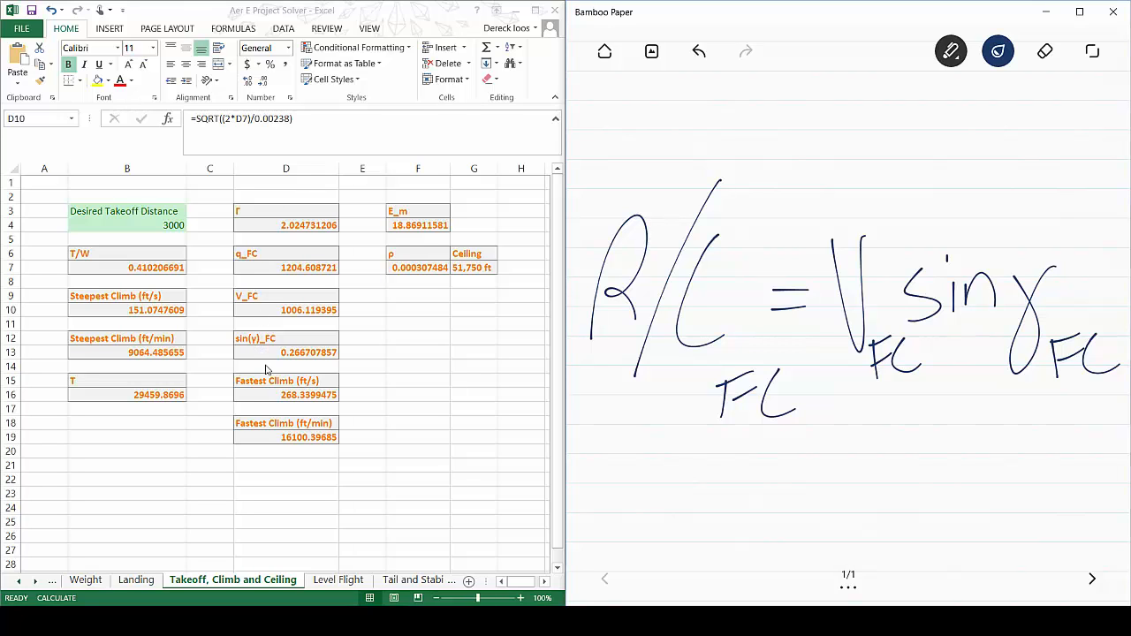
# Compare the equation with the Fastest Climb (ft/s) formula in cell D16, and open the Performance sheet
pyautogui.click(283, 398)
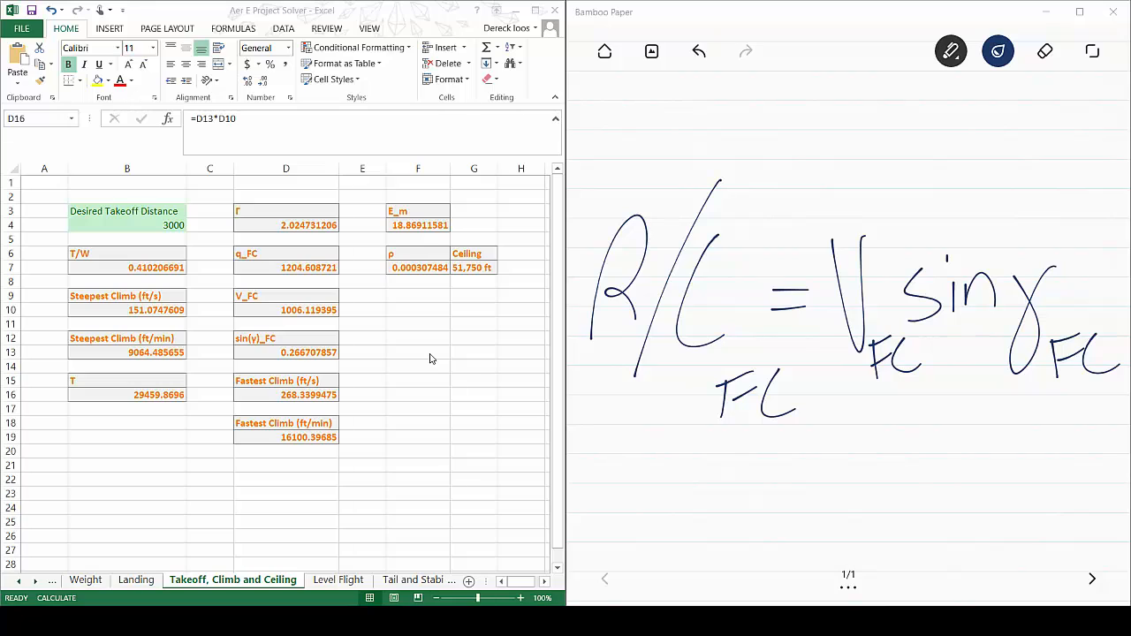
pyautogui.click(452, 582)
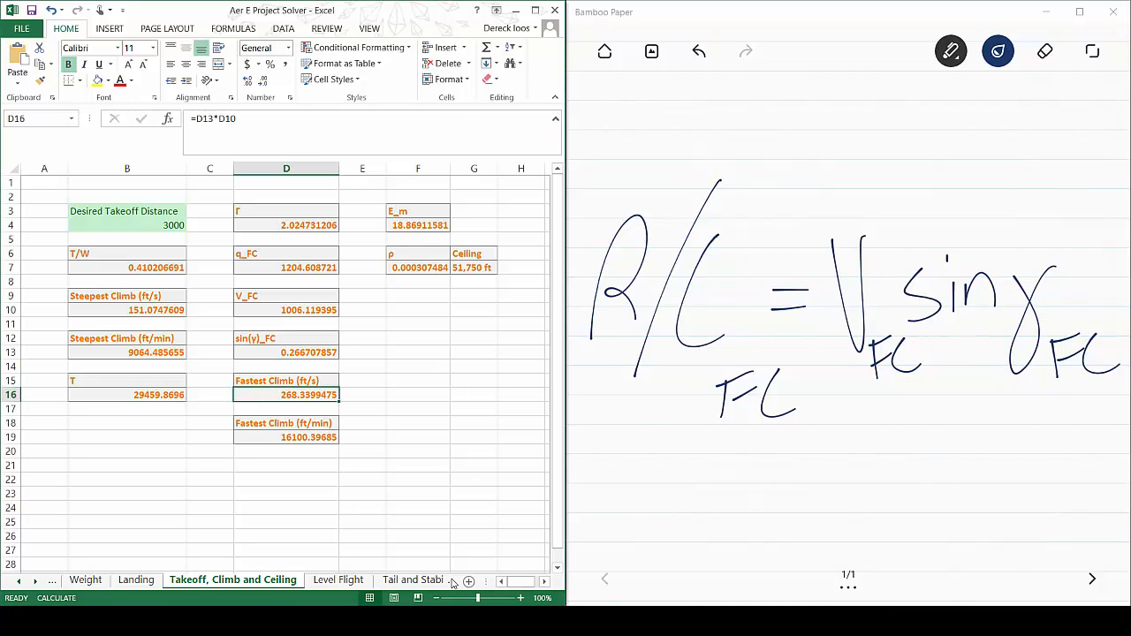
pyautogui.click(453, 582)
pyautogui.click(441, 584)
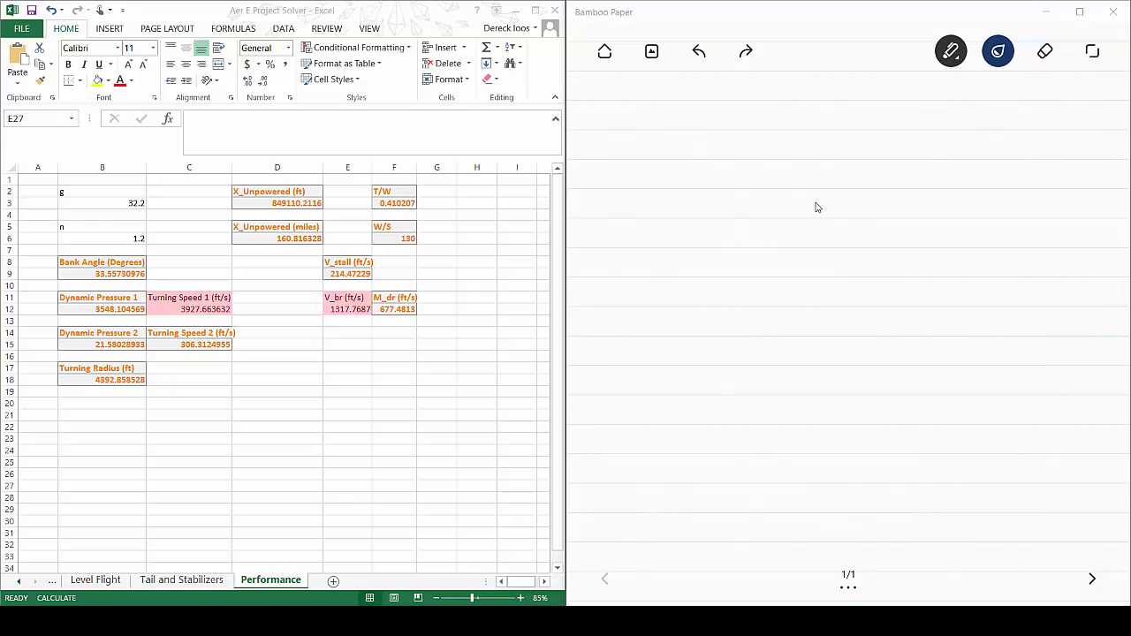
# Handwrite the load factor equation n = L/W on the note page
pyautogui.moveTo(617, 177); pyautogui.dragTo(695, 258)
pyautogui.moveTo(711, 203)
pyautogui.mouseDown()
pyautogui.moveTo(754, 197)
pyautogui.moveTo(752, 210)
pyautogui.mouseUp()
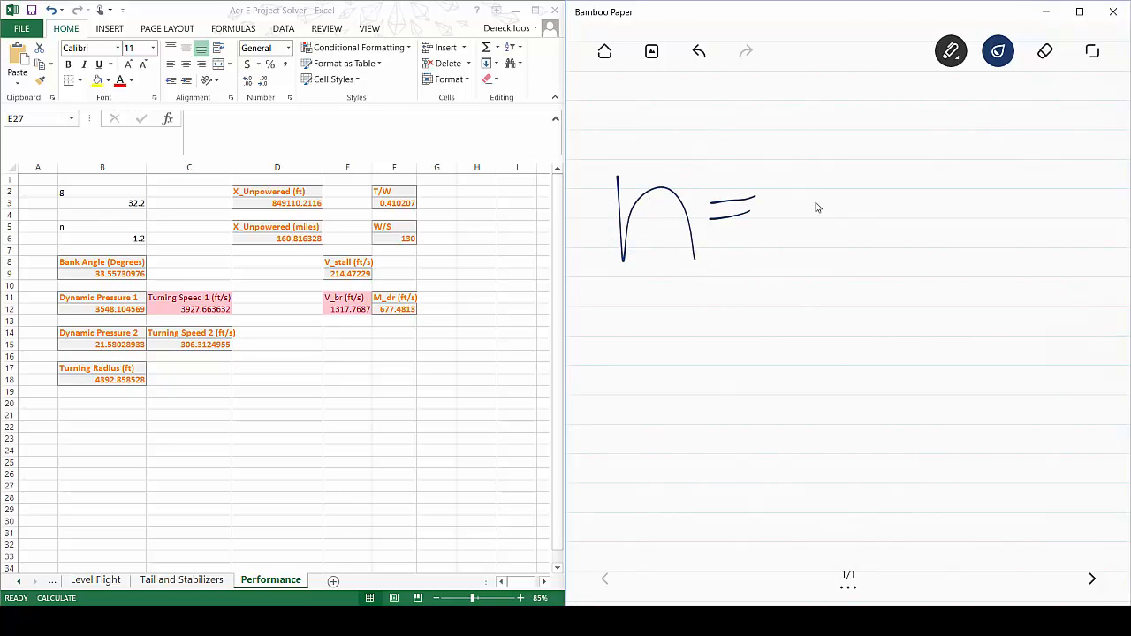
pyautogui.moveTo(803, 121); pyautogui.dragTo(857, 180)
pyautogui.moveTo(767, 227); pyautogui.dragTo(874, 210)
pyautogui.moveTo(786, 246); pyautogui.dragTo(868, 243)
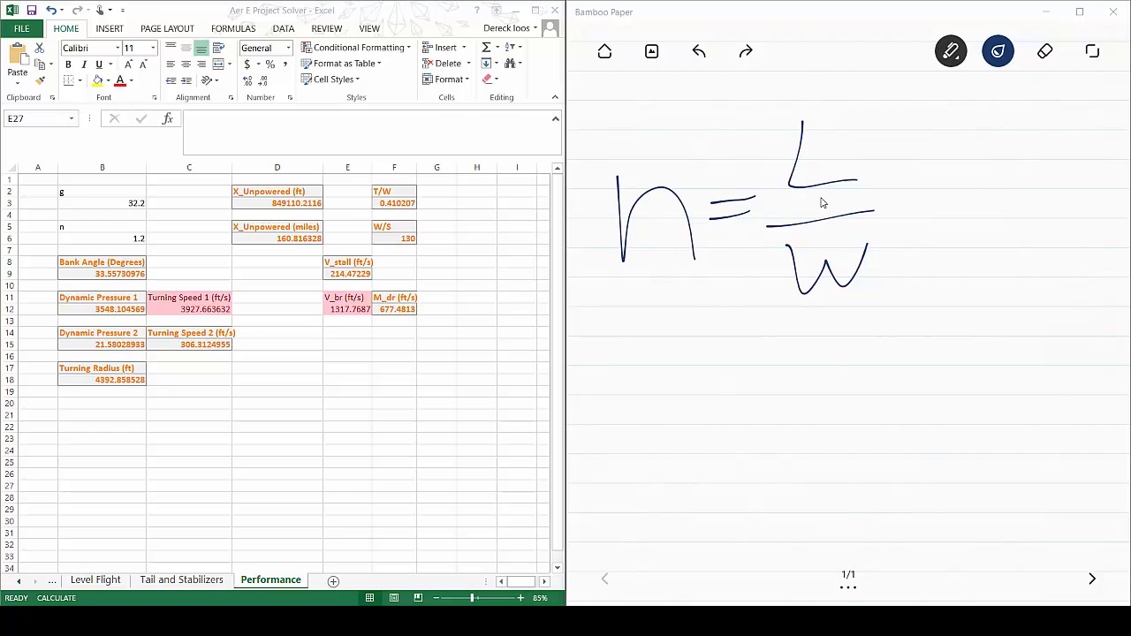
# Enlarge the Bamboo Paper notes to full screen and clear the load factor equation
pyautogui.moveTo(860, 25); pyautogui.dragTo(507, 2)
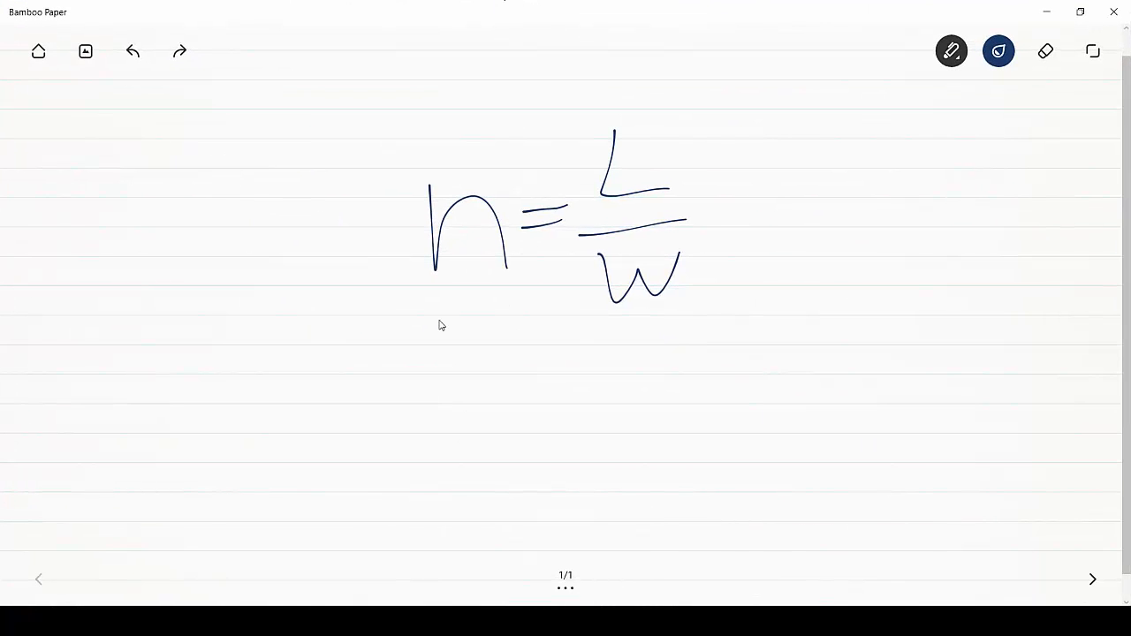
pyautogui.click(1046, 52)
pyautogui.click(1046, 52)
pyautogui.click(1051, 108)
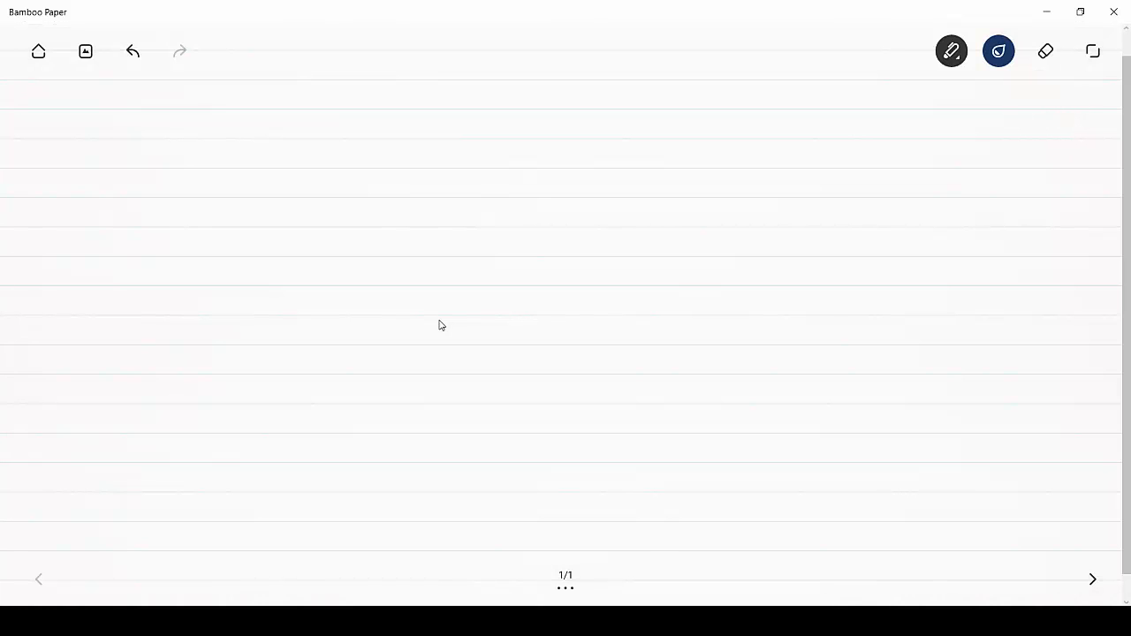
# Sketch a banked aircraft with wings and tail on a horizon line, and mark the bank angle φ
pyautogui.moveTo(160, 414)
pyautogui.mouseDown()
pyautogui.moveTo(485, 432)
pyautogui.moveTo(930, 433)
pyautogui.mouseUp()
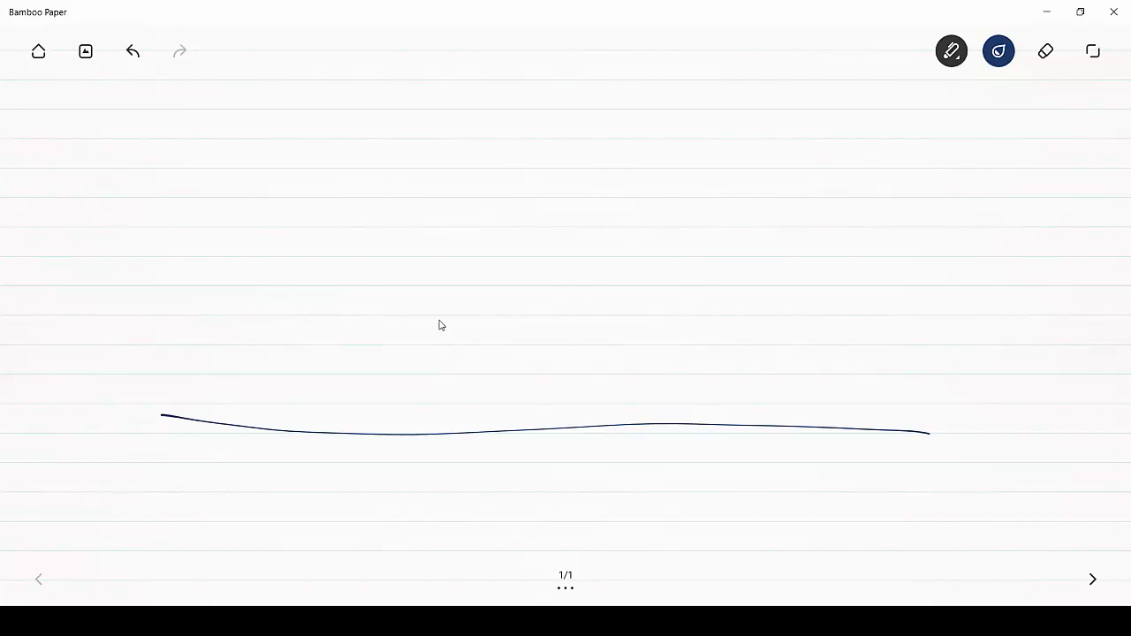
pyautogui.moveTo(501, 390)
pyautogui.mouseDown()
pyautogui.moveTo(478, 406)
pyautogui.moveTo(536, 454)
pyautogui.moveTo(486, 389)
pyautogui.mouseUp()
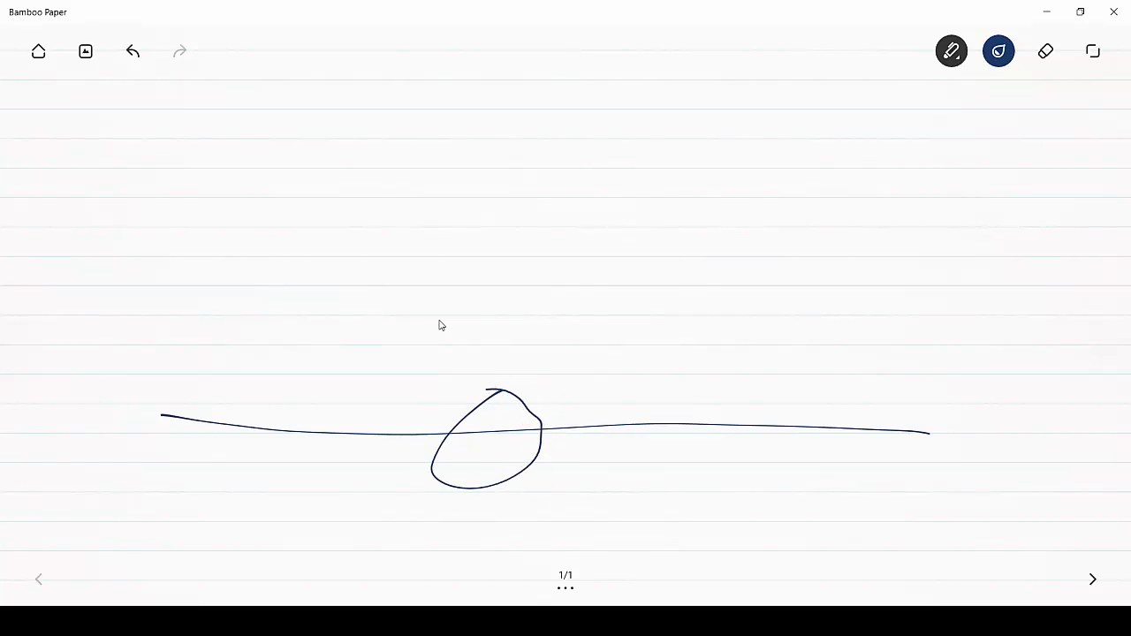
pyautogui.moveTo(460, 428)
pyautogui.mouseDown()
pyautogui.moveTo(422, 354)
pyautogui.moveTo(473, 413)
pyautogui.moveTo(566, 371)
pyautogui.moveTo(595, 377)
pyautogui.moveTo(527, 423)
pyautogui.mouseUp()
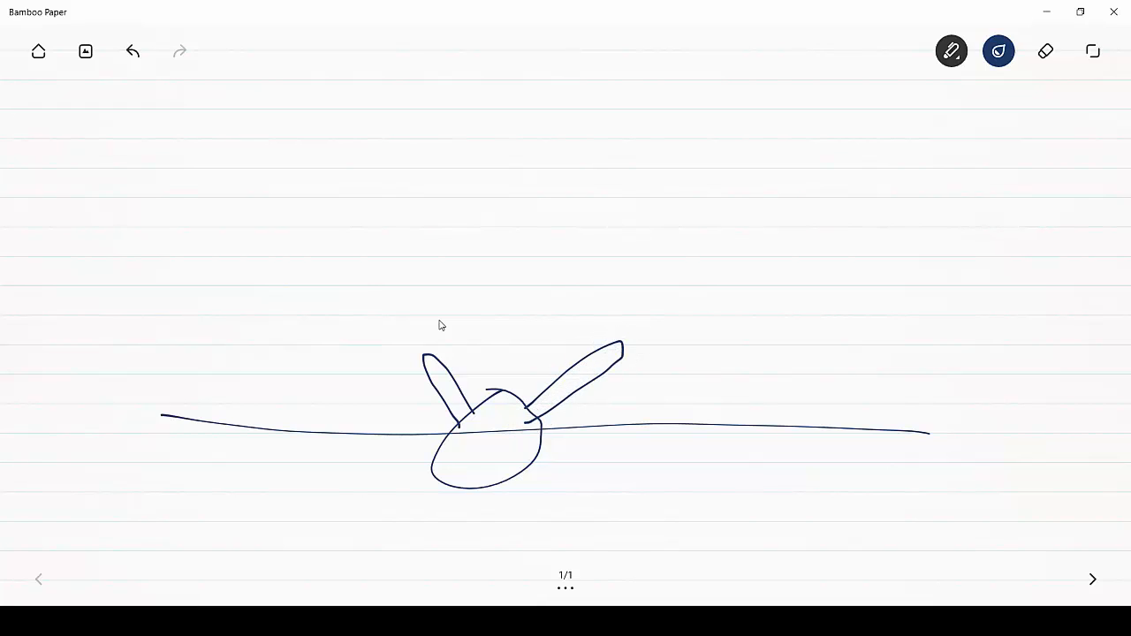
pyautogui.moveTo(430, 470)
pyautogui.mouseDown()
pyautogui.moveTo(389, 510)
pyautogui.moveTo(404, 522)
pyautogui.moveTo(452, 478)
pyautogui.mouseUp()
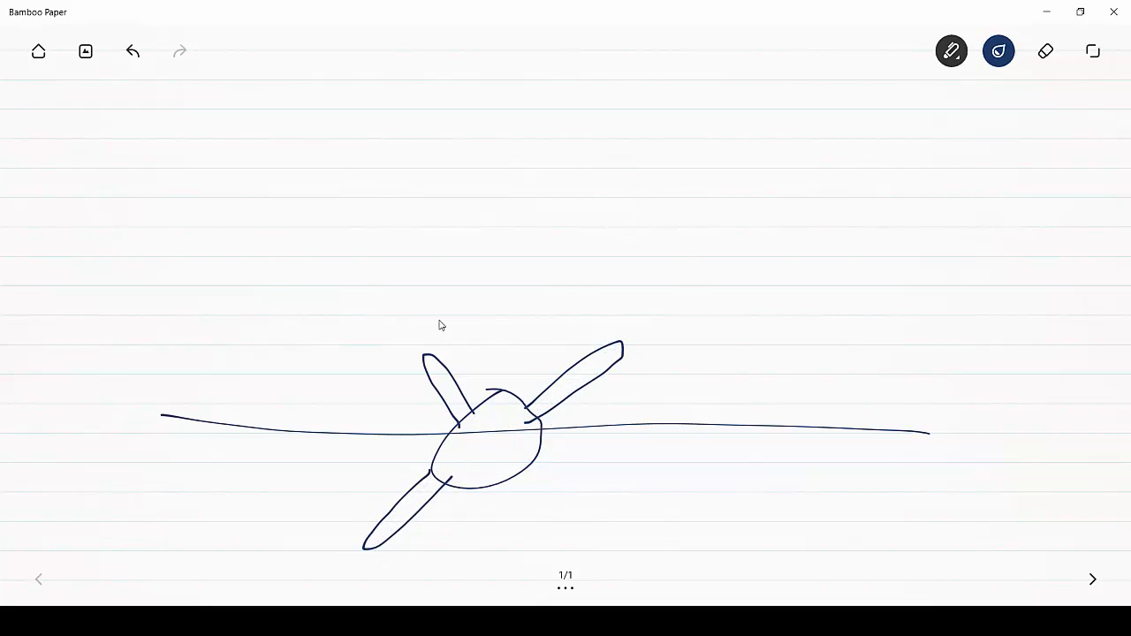
pyautogui.moveTo(585, 387); pyautogui.dragTo(597, 433)
pyautogui.moveTo(628, 380)
pyautogui.mouseDown()
pyautogui.moveTo(664, 383)
pyautogui.moveTo(654, 446)
pyautogui.mouseUp()
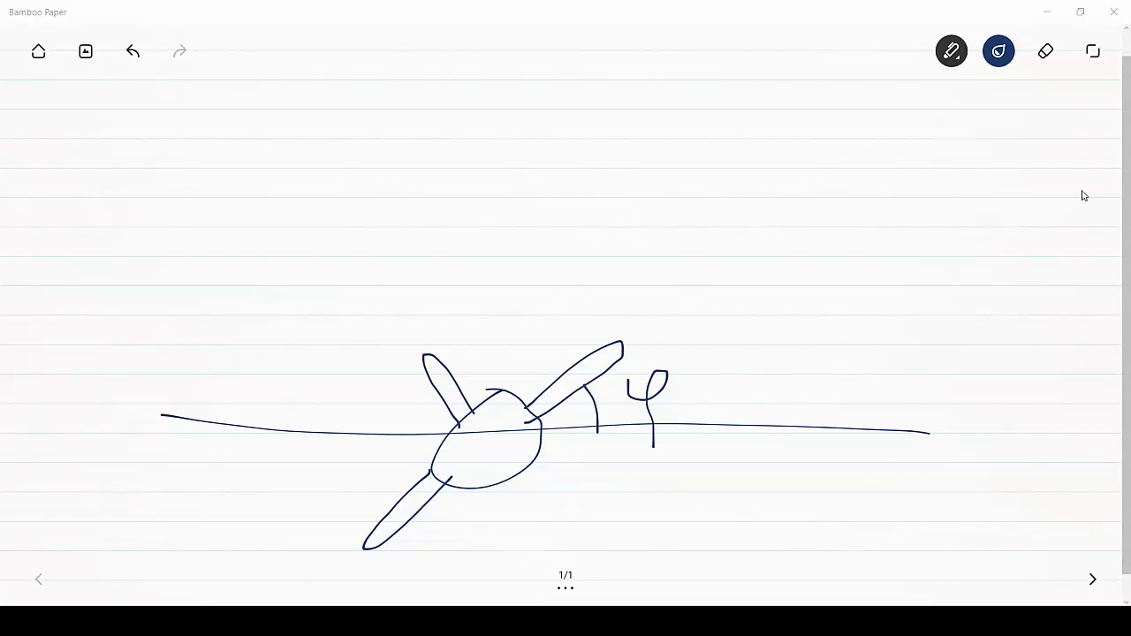
# Clear the bank-angle sketch and draw an arrowed turning arc from an X around a centre point, with its radius labelled r
pyautogui.click(1046, 51)
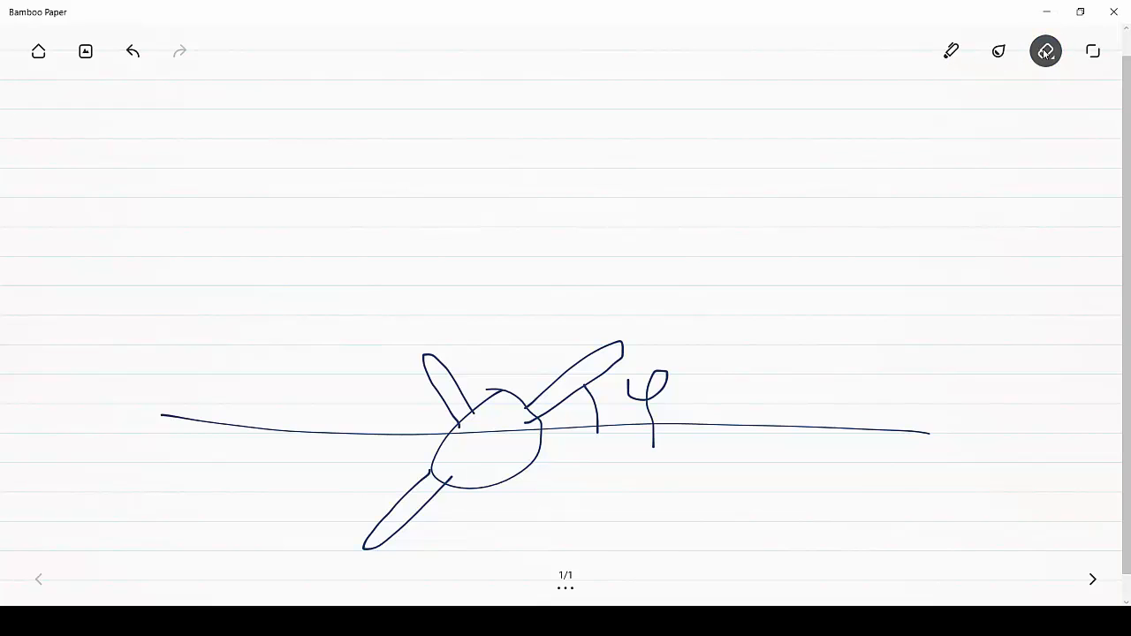
pyautogui.click(1045, 51)
pyautogui.click(1046, 104)
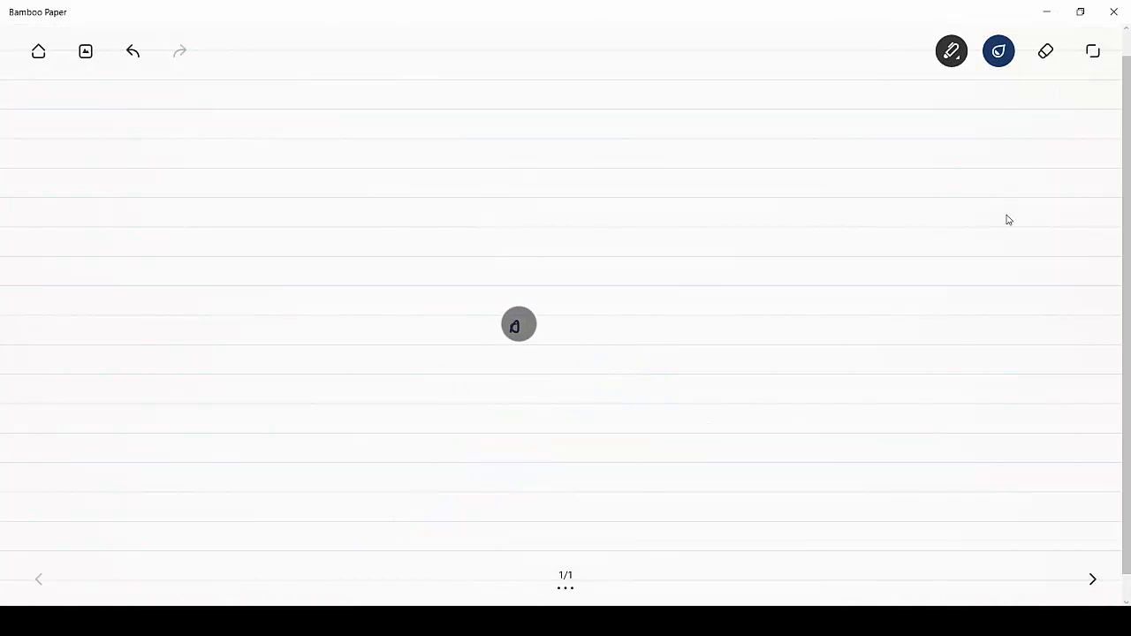
pyautogui.moveTo(517, 324); pyautogui.dragTo(515, 330)
pyautogui.moveTo(716, 302); pyautogui.dragTo(766, 358)
pyautogui.moveTo(783, 281); pyautogui.dragTo(708, 354)
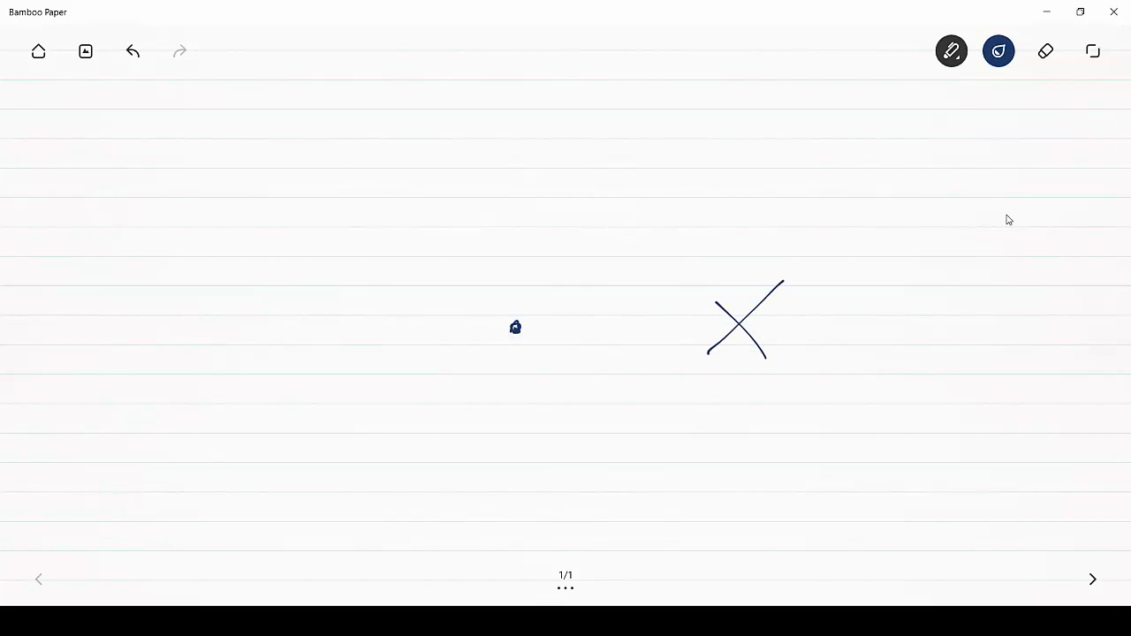
pyautogui.moveTo(743, 297)
pyautogui.mouseDown()
pyautogui.moveTo(692, 182)
pyautogui.moveTo(558, 109)
pyautogui.moveTo(389, 133)
pyautogui.moveTo(302, 252)
pyautogui.moveTo(280, 394)
pyautogui.moveTo(320, 358)
pyautogui.mouseUp()
pyautogui.moveTo(522, 311); pyautogui.dragTo(628, 143)
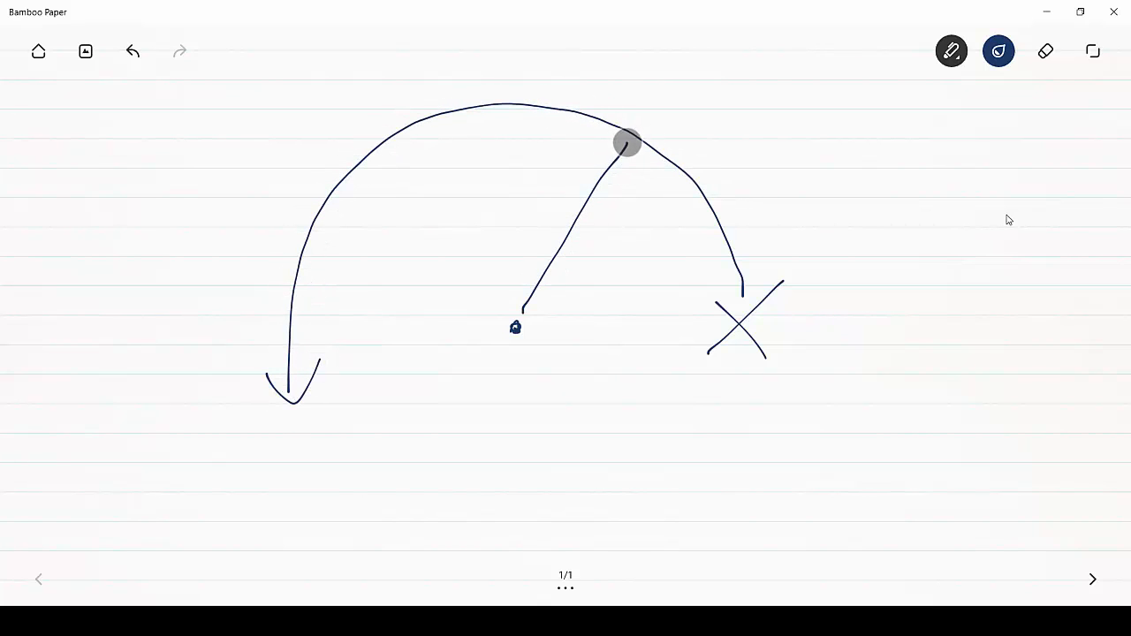
pyautogui.moveTo(596, 269); pyautogui.dragTo(629, 215)
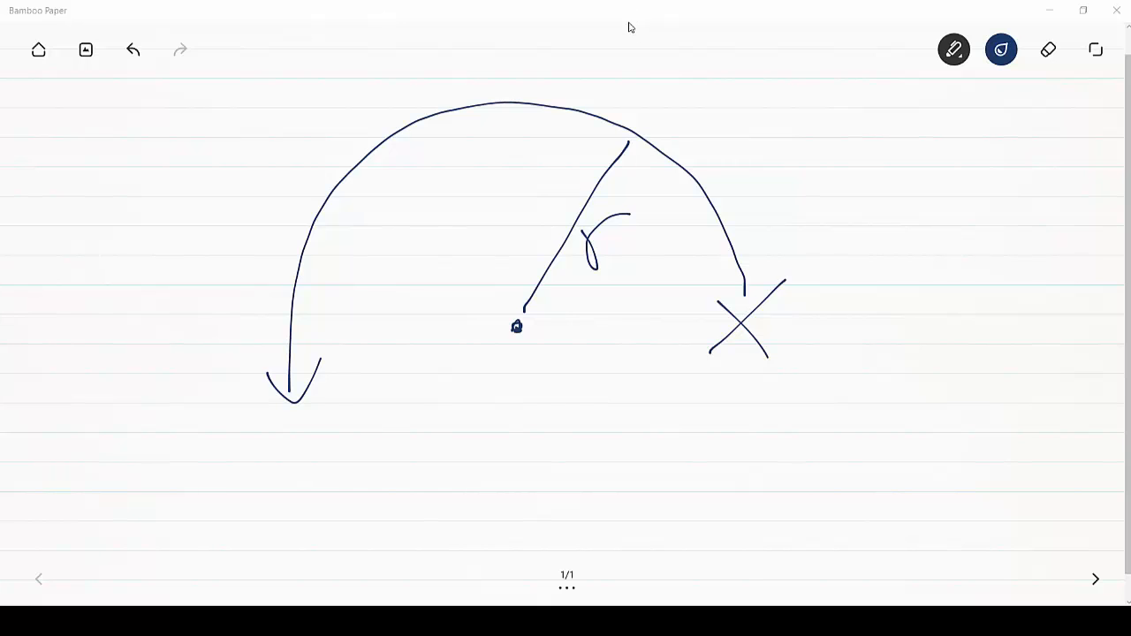
# Place the notes window beside the Performance sheet and clear the turning-radius sketch
pyautogui.moveTo(622, 20); pyautogui.dragTo(1130, 217)
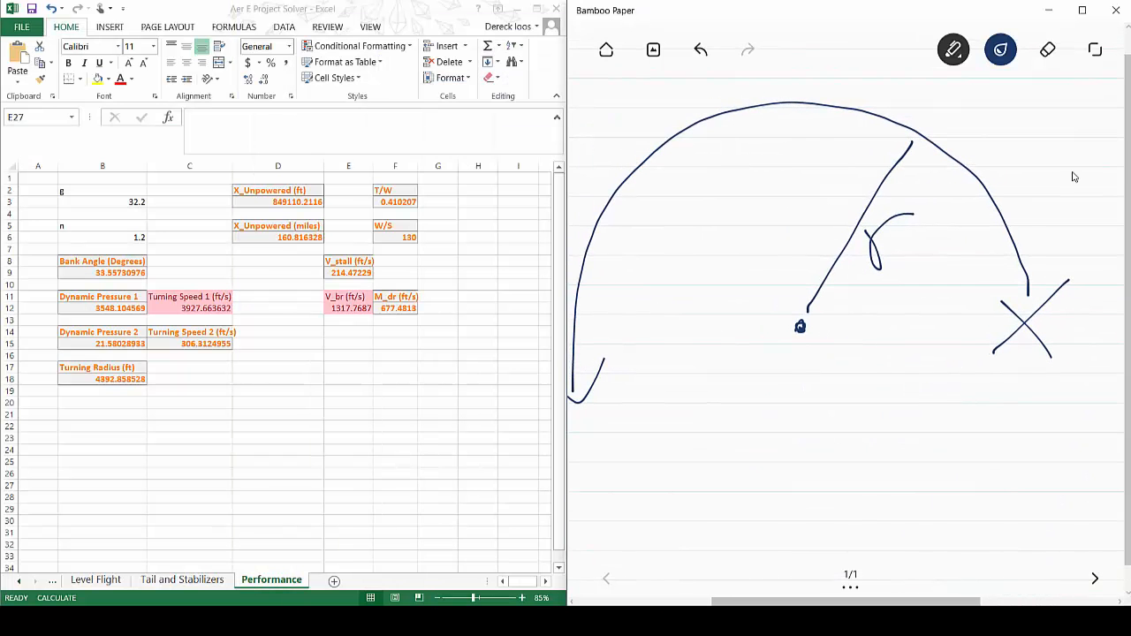
pyautogui.click(1048, 54)
pyautogui.click(1048, 53)
pyautogui.click(1049, 103)
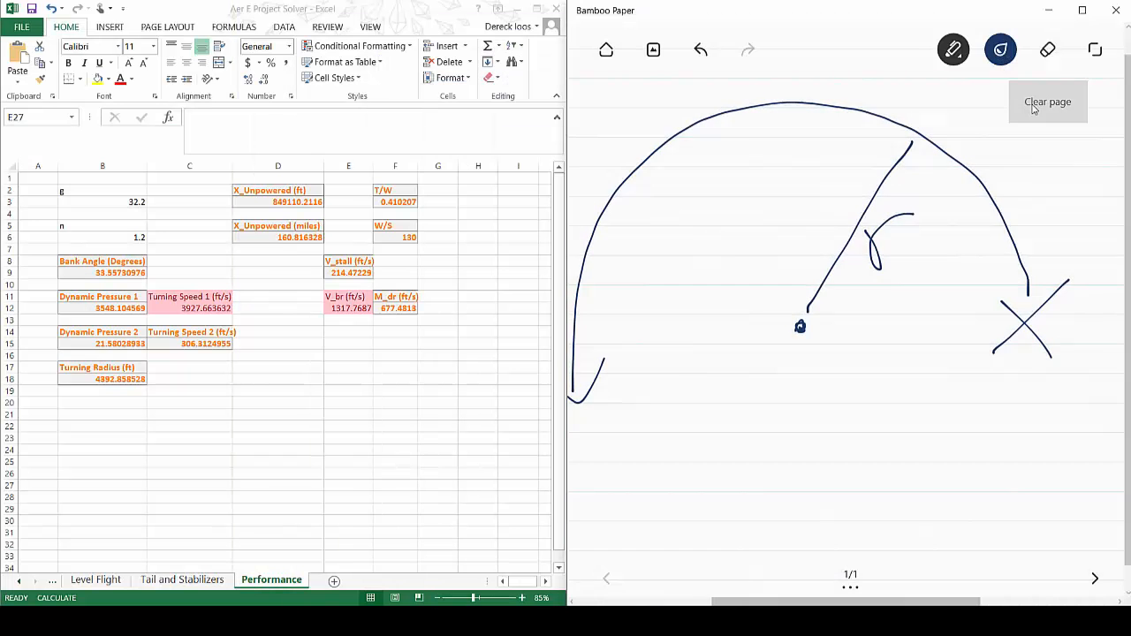
# Handwrite the start of the unpowered range equation, X_unpow = E_m, on the blank notes page
pyautogui.moveTo(589, 211); pyautogui.dragTo(672, 316)
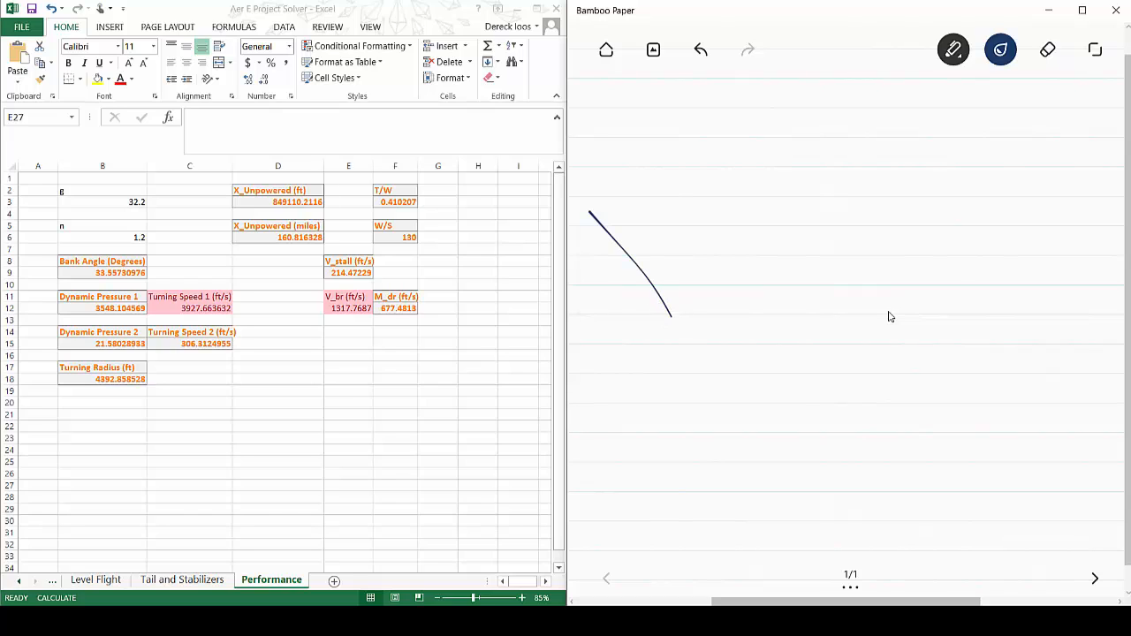
pyautogui.moveTo(658, 193); pyautogui.dragTo(593, 311)
pyautogui.moveTo(679, 322)
pyautogui.mouseDown()
pyautogui.moveTo(735, 338)
pyautogui.moveTo(754, 371)
pyautogui.mouseUp()
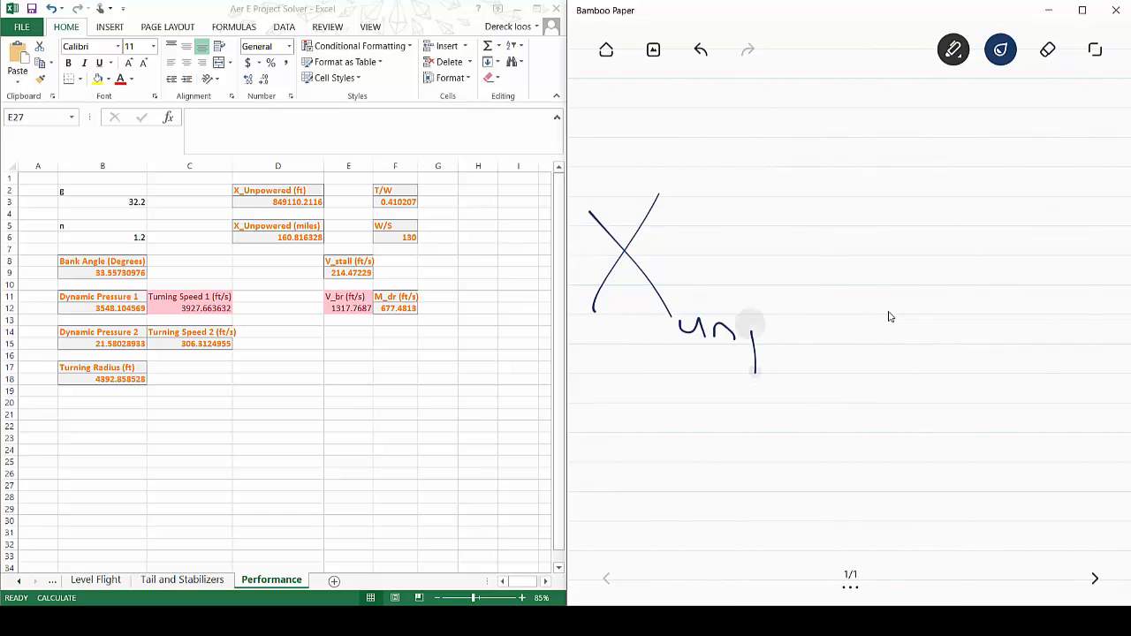
pyautogui.moveTo(751, 328); pyautogui.dragTo(844, 323)
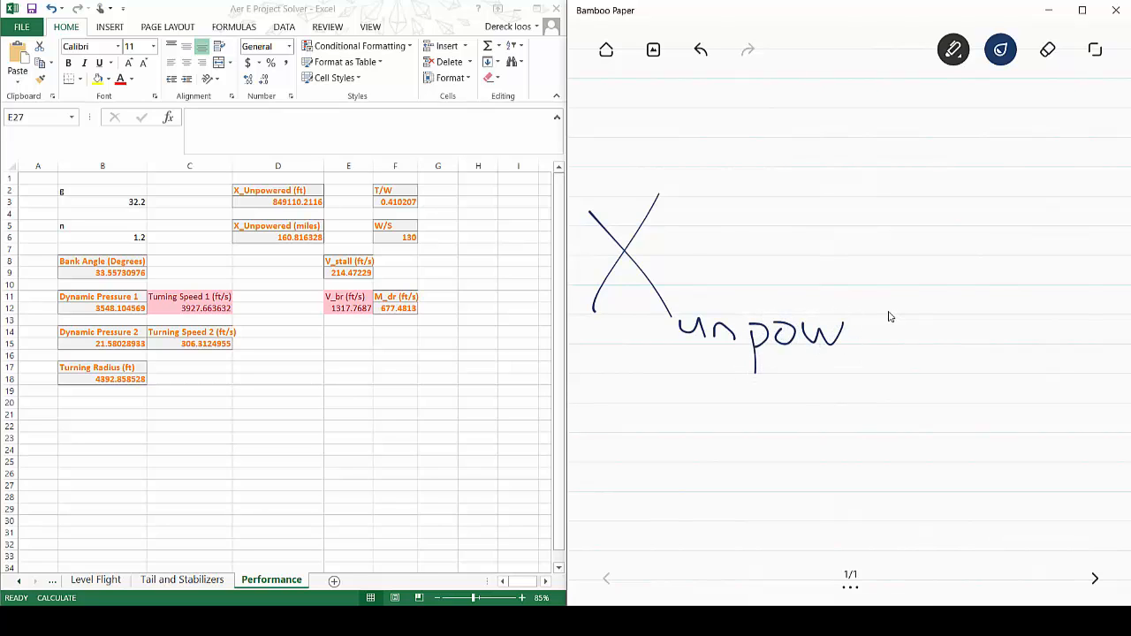
pyautogui.moveTo(791, 268); pyautogui.dragTo(829, 268)
pyautogui.moveTo(794, 275); pyautogui.dragTo(846, 275)
pyautogui.moveTo(870, 221)
pyautogui.mouseDown()
pyautogui.moveTo(874, 308)
pyautogui.moveTo(917, 211)
pyautogui.mouseUp()
pyautogui.moveTo(882, 275); pyautogui.dragTo(907, 263)
pyautogui.moveTo(874, 308)
pyautogui.mouseDown()
pyautogui.moveTo(905, 295)
pyautogui.moveTo(943, 323)
pyautogui.mouseUp()
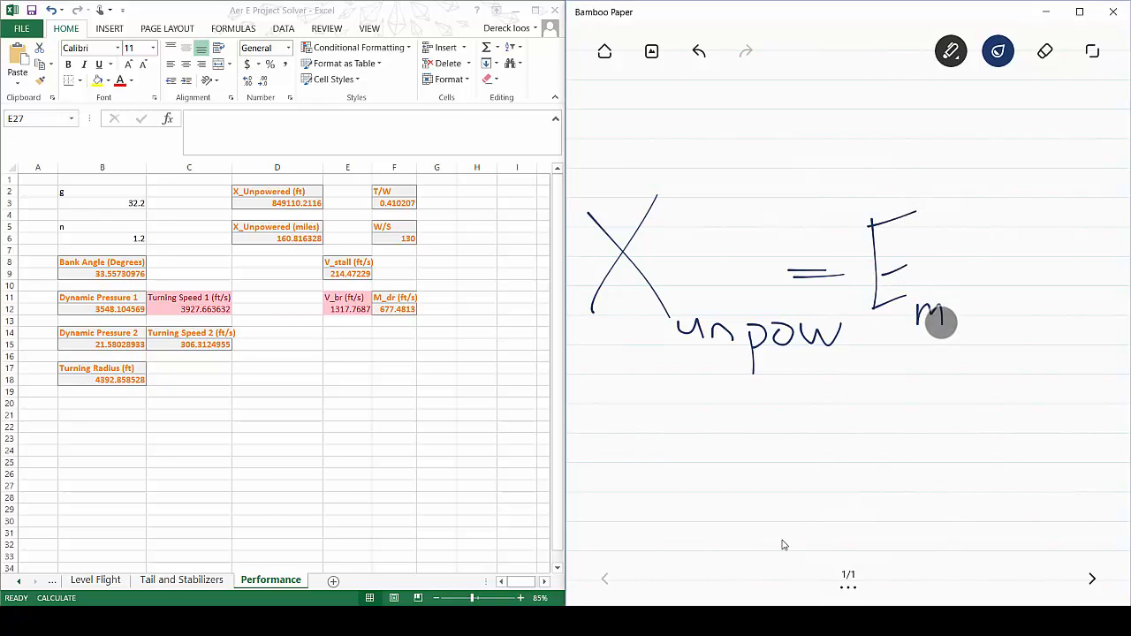
# Complete the unpowered range equation with the factor (h₁ − h₂)
pyautogui.moveTo(970, 196); pyautogui.dragTo(978, 334)
pyautogui.moveTo(972, 200)
pyautogui.mouseDown()
pyautogui.moveTo(976, 329)
pyautogui.moveTo(1014, 334)
pyautogui.mouseUp()
pyautogui.moveTo(1010, 279); pyautogui.dragTo(1052, 279)
pyautogui.moveTo(1067, 232); pyautogui.dragTo(1118, 330)
pyautogui.moveTo(1093, 180)
pyautogui.mouseDown()
pyautogui.moveTo(1115, 221)
pyautogui.moveTo(1107, 352)
pyautogui.mouseUp()
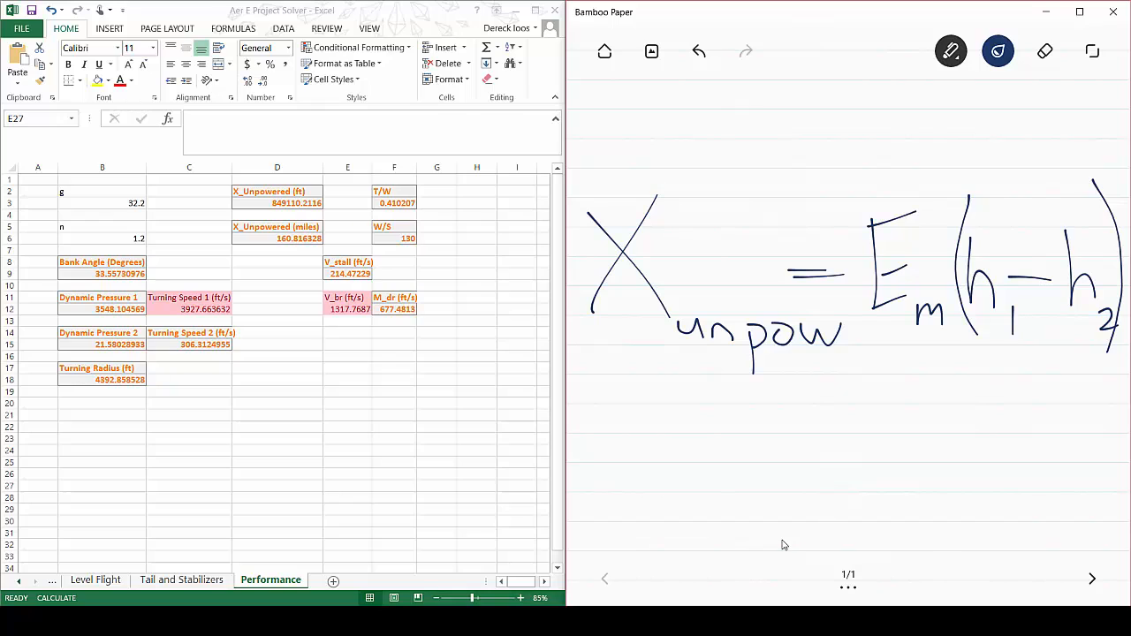
# Write the definition h₁ = cruise alt below the unpowered range equation
pyautogui.moveTo(603, 395)
pyautogui.mouseDown()
pyautogui.moveTo(596, 482)
pyautogui.moveTo(636, 489)
pyautogui.moveTo(666, 525)
pyautogui.mouseUp()
pyautogui.moveTo(667, 461)
pyautogui.mouseDown()
pyautogui.moveTo(716, 456)
pyautogui.moveTo(718, 473)
pyautogui.mouseUp()
pyautogui.moveTo(759, 428)
pyautogui.mouseDown()
pyautogui.moveTo(755, 477)
pyautogui.moveTo(788, 434)
pyautogui.moveTo(801, 460)
pyautogui.mouseUp()
pyautogui.moveTo(815, 457)
pyautogui.mouseDown()
pyautogui.moveTo(843, 466)
pyautogui.moveTo(856, 440)
pyautogui.moveTo(859, 481)
pyautogui.mouseUp()
pyautogui.moveTo(884, 438)
pyautogui.mouseDown()
pyautogui.moveTo(862, 482)
pyautogui.moveTo(919, 473)
pyautogui.mouseUp()
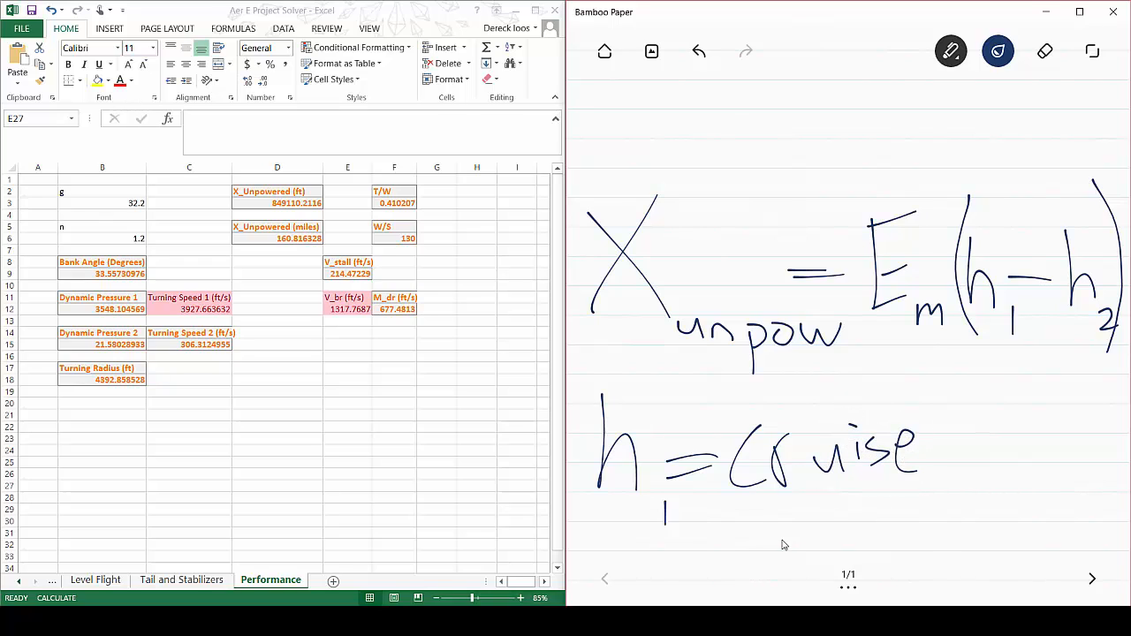
pyautogui.moveTo(991, 451); pyautogui.dragTo(1005, 473)
pyautogui.moveTo(1020, 392)
pyautogui.mouseDown()
pyautogui.moveTo(1023, 475)
pyautogui.moveTo(1054, 470)
pyautogui.mouseUp()
pyautogui.moveTo(1030, 439); pyautogui.dragTo(1084, 427)
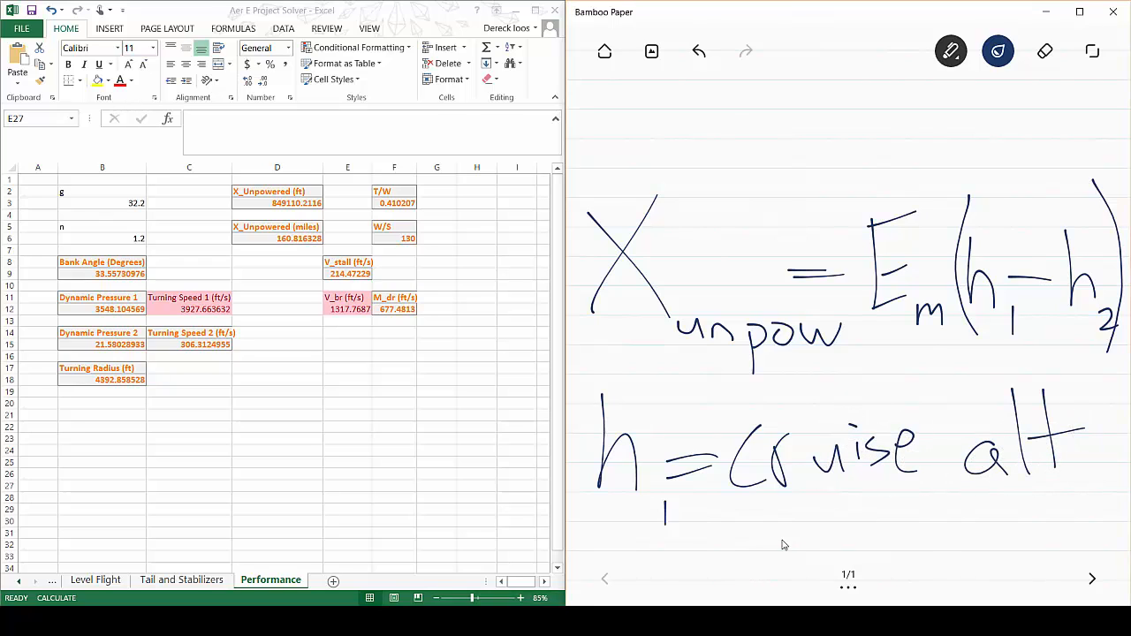
# Note h₂ = 0 under the h₁ definition and display the formula of the X_Unpowered (ft) value
pyautogui.moveTo(725, 516); pyautogui.dragTo(776, 562)
pyautogui.moveTo(784, 540)
pyautogui.mouseDown()
pyautogui.moveTo(811, 555)
pyautogui.moveTo(847, 522)
pyautogui.mouseUp()
pyautogui.moveTo(827, 538); pyautogui.dragTo(867, 515)
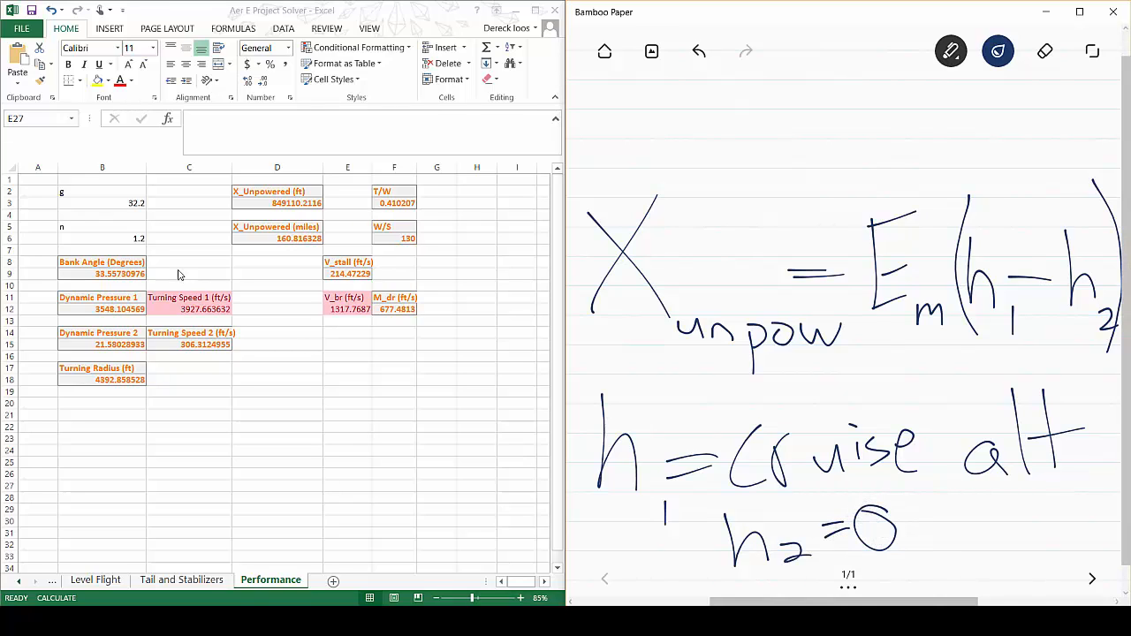
pyautogui.click(278, 203)
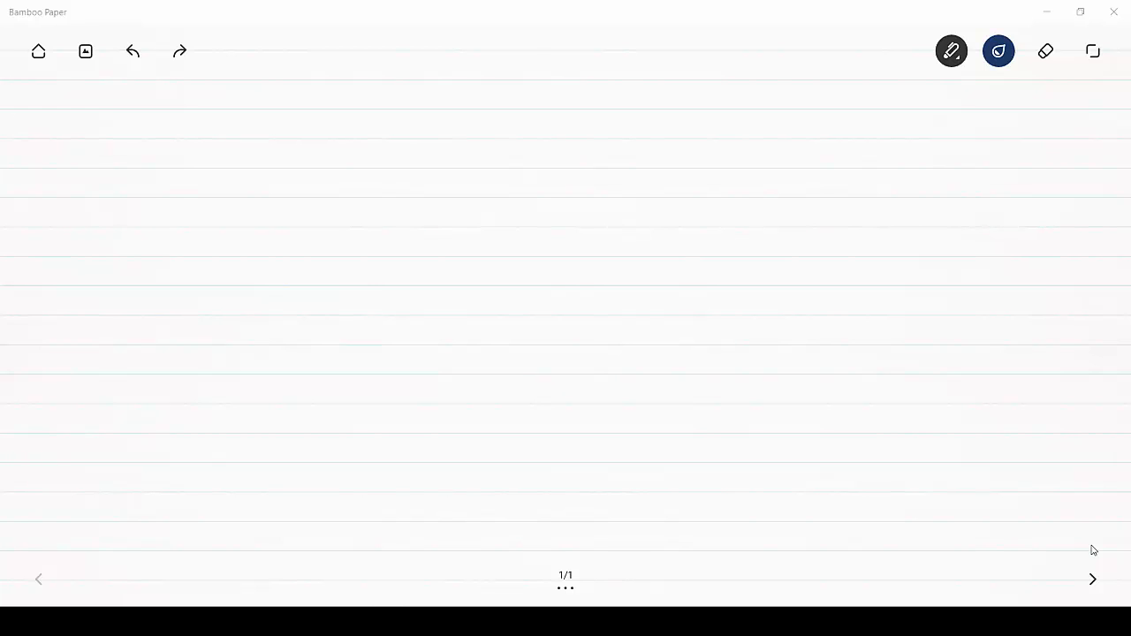
# On the blank full-screen page, write the bank angle symbol φ and the load factor equation n = 1/cos(φ)
pyautogui.moveTo(56, 94)
pyautogui.mouseDown()
pyautogui.moveTo(126, 109)
pyautogui.moveTo(98, 221)
pyautogui.mouseUp()
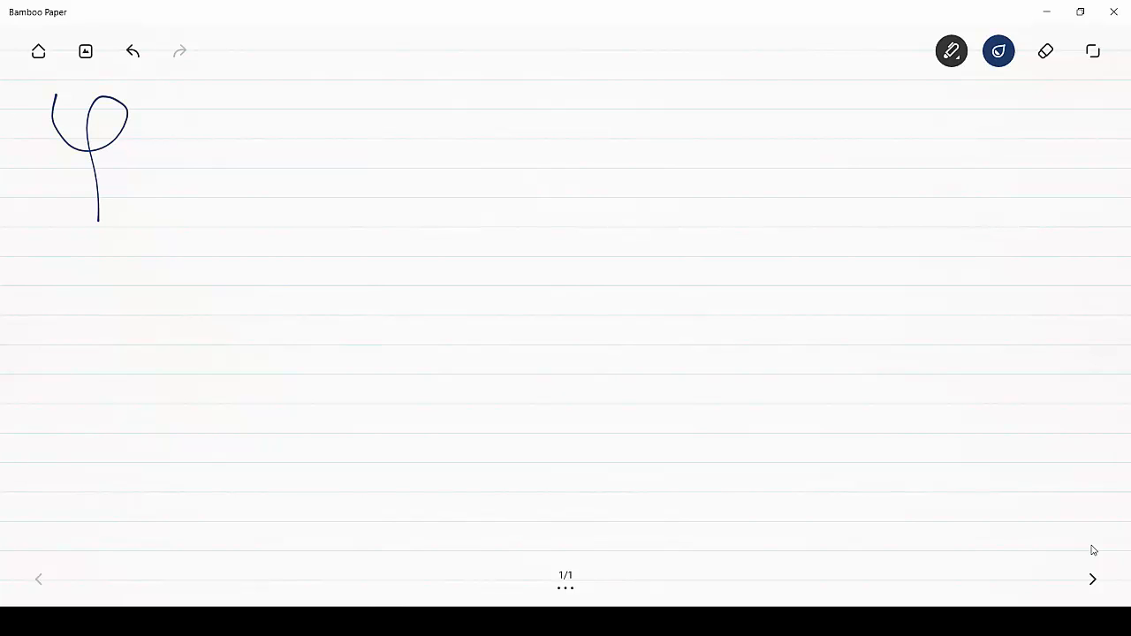
pyautogui.moveTo(244, 110); pyautogui.dragTo(310, 170)
pyautogui.moveTo(323, 123); pyautogui.dragTo(379, 130)
pyautogui.moveTo(454, 46); pyautogui.dragTo(461, 118)
pyautogui.moveTo(382, 137); pyautogui.dragTo(544, 130)
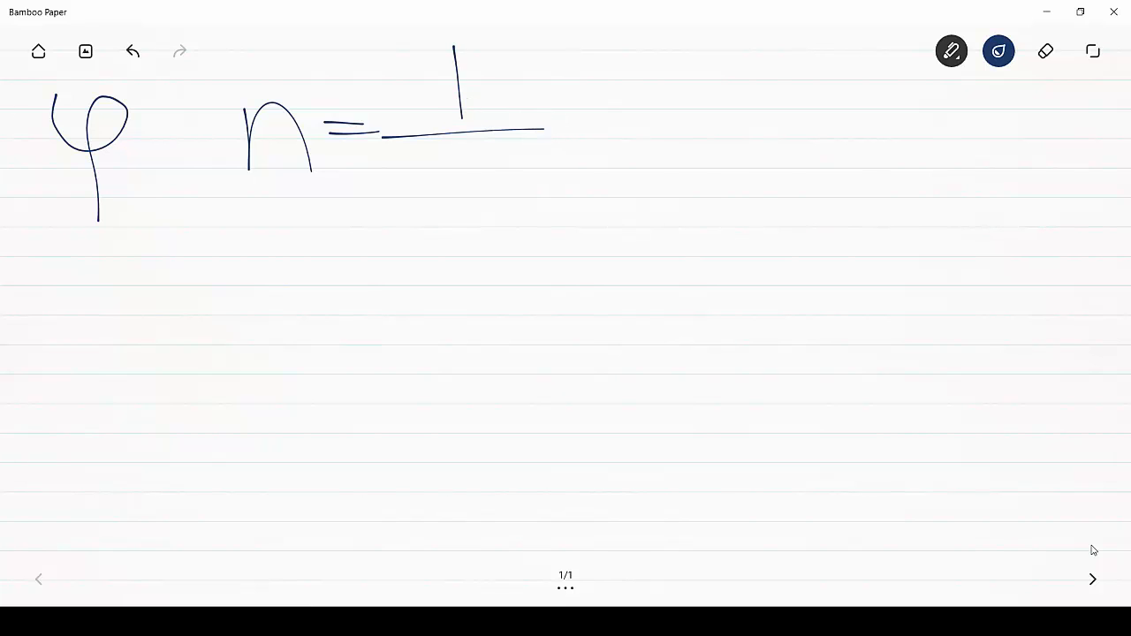
pyautogui.moveTo(414, 165)
pyautogui.mouseDown()
pyautogui.moveTo(413, 213)
pyautogui.moveTo(460, 159)
pyautogui.moveTo(453, 206)
pyautogui.mouseUp()
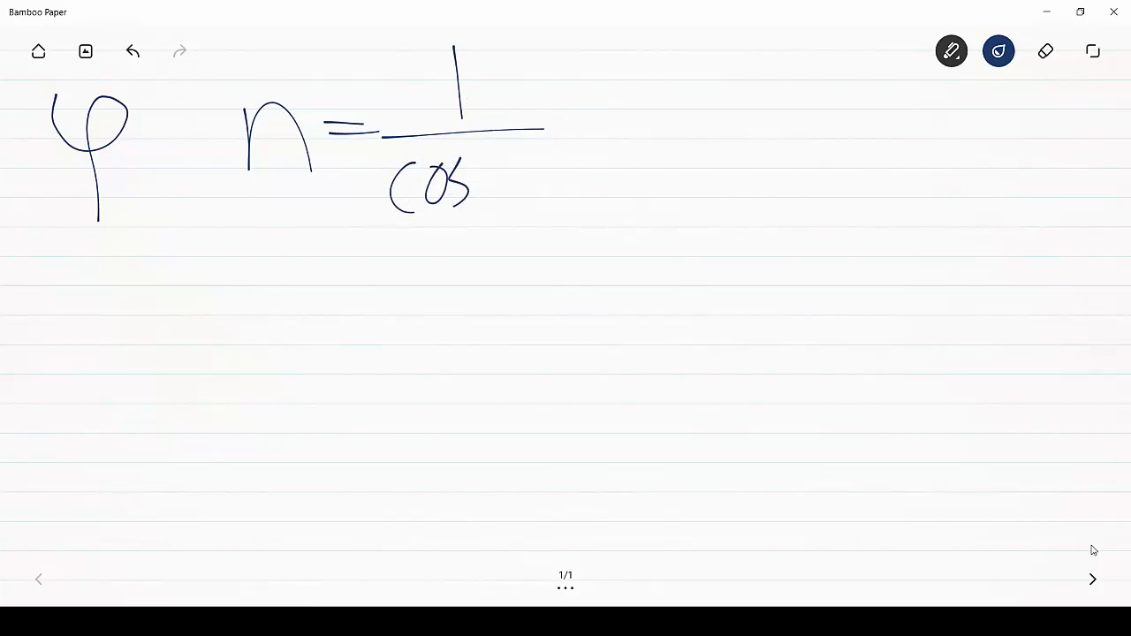
pyautogui.moveTo(491, 148); pyautogui.dragTo(493, 230)
pyautogui.moveTo(498, 172)
pyautogui.mouseDown()
pyautogui.moveTo(513, 174)
pyautogui.moveTo(516, 216)
pyautogui.mouseUp()
pyautogui.moveTo(520, 147); pyautogui.dragTo(534, 235)
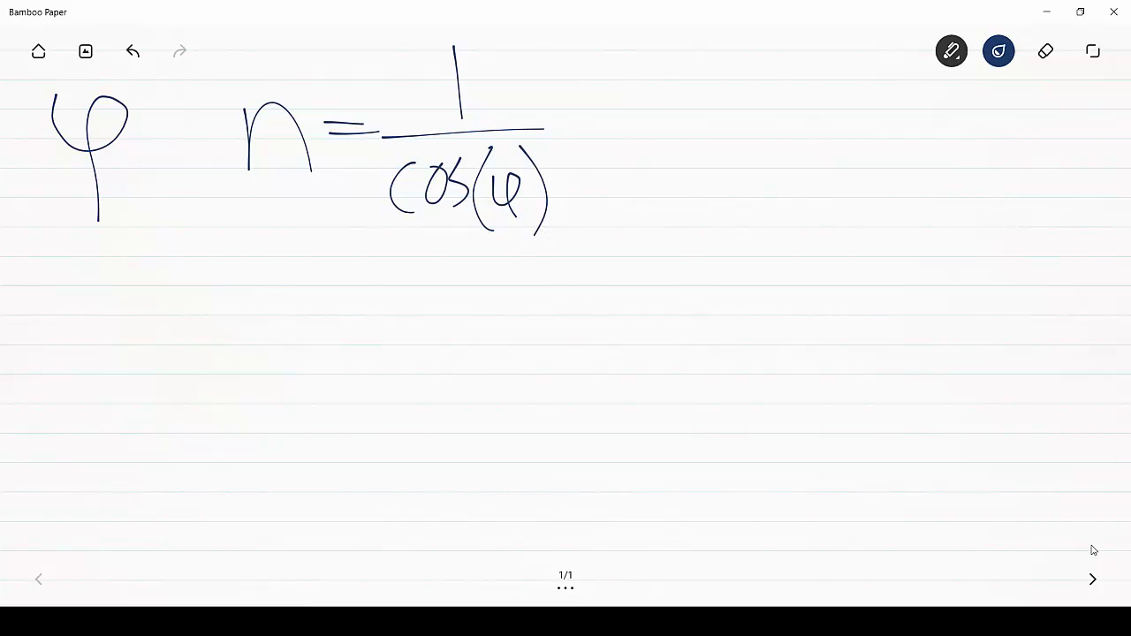
# Write the rearranged equation cos(φ) = 1/n below the load factor equation
pyautogui.moveTo(235, 288)
pyautogui.mouseDown()
pyautogui.moveTo(222, 342)
pyautogui.moveTo(238, 343)
pyautogui.mouseUp()
pyautogui.moveTo(270, 297)
pyautogui.mouseDown()
pyautogui.moveTo(290, 316)
pyautogui.moveTo(268, 297)
pyautogui.mouseUp()
pyautogui.moveTo(324, 282); pyautogui.dragTo(302, 334)
pyautogui.moveTo(366, 237); pyautogui.dragTo(354, 356)
pyautogui.moveTo(365, 291); pyautogui.dragTo(397, 354)
pyautogui.moveTo(413, 237)
pyautogui.mouseDown()
pyautogui.moveTo(445, 338)
pyautogui.moveTo(431, 359)
pyautogui.mouseUp()
pyautogui.moveTo(466, 311)
pyautogui.mouseDown()
pyautogui.moveTo(499, 304)
pyautogui.moveTo(493, 320)
pyautogui.mouseUp()
pyautogui.moveTo(552, 244)
pyautogui.mouseDown()
pyautogui.moveTo(558, 285)
pyautogui.moveTo(598, 301)
pyautogui.moveTo(596, 370)
pyautogui.mouseUp()
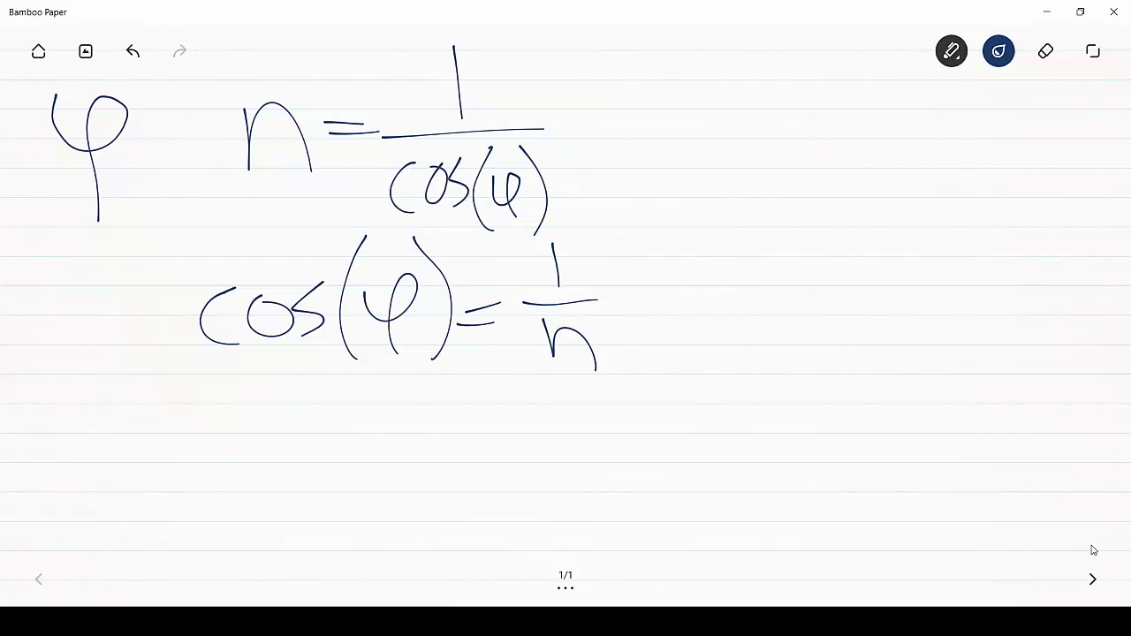
# Write the solved bank angle equation cos⁻¹(1/n) = φ below the rearranged one
pyautogui.moveTo(196, 425)
pyautogui.mouseDown()
pyautogui.moveTo(177, 457)
pyautogui.moveTo(228, 475)
pyautogui.mouseUp()
pyautogui.moveTo(250, 422)
pyautogui.mouseDown()
pyautogui.moveTo(227, 442)
pyautogui.moveTo(251, 423)
pyautogui.moveTo(285, 471)
pyautogui.mouseUp()
pyautogui.moveTo(315, 404)
pyautogui.mouseDown()
pyautogui.moveTo(348, 409)
pyautogui.moveTo(399, 504)
pyautogui.mouseUp()
pyautogui.moveTo(412, 405)
pyautogui.mouseDown()
pyautogui.moveTo(410, 428)
pyautogui.moveTo(432, 451)
pyautogui.mouseUp()
pyautogui.moveTo(402, 492); pyautogui.dragTo(432, 487)
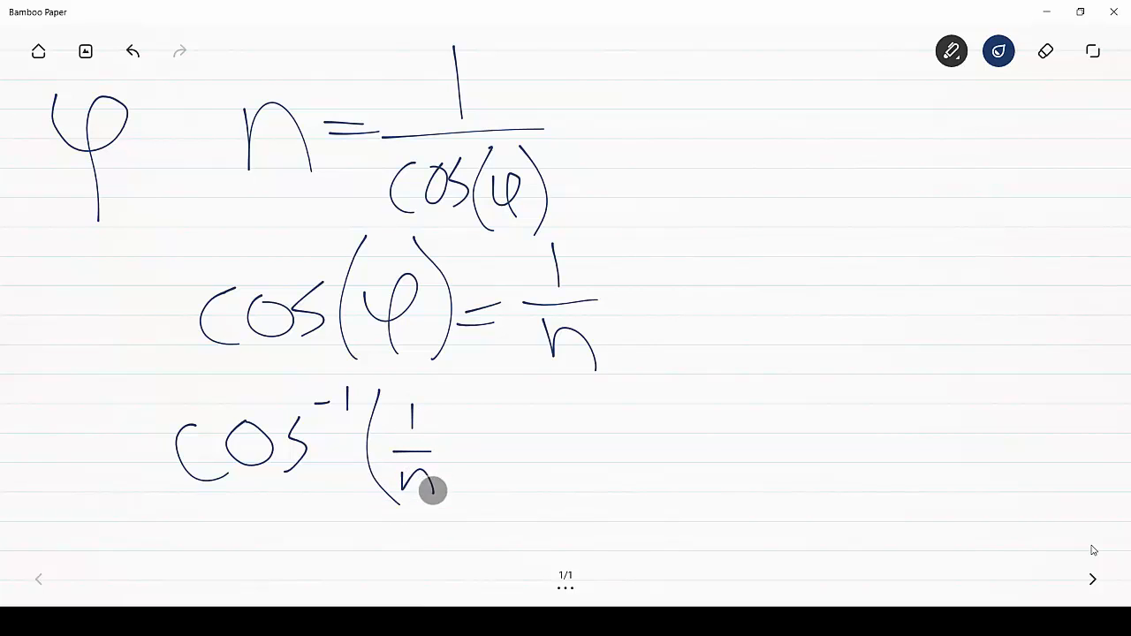
pyautogui.moveTo(435, 356); pyautogui.dragTo(460, 500)
pyautogui.moveTo(495, 449)
pyautogui.mouseDown()
pyautogui.moveTo(530, 445)
pyautogui.moveTo(617, 541)
pyautogui.mouseUp()
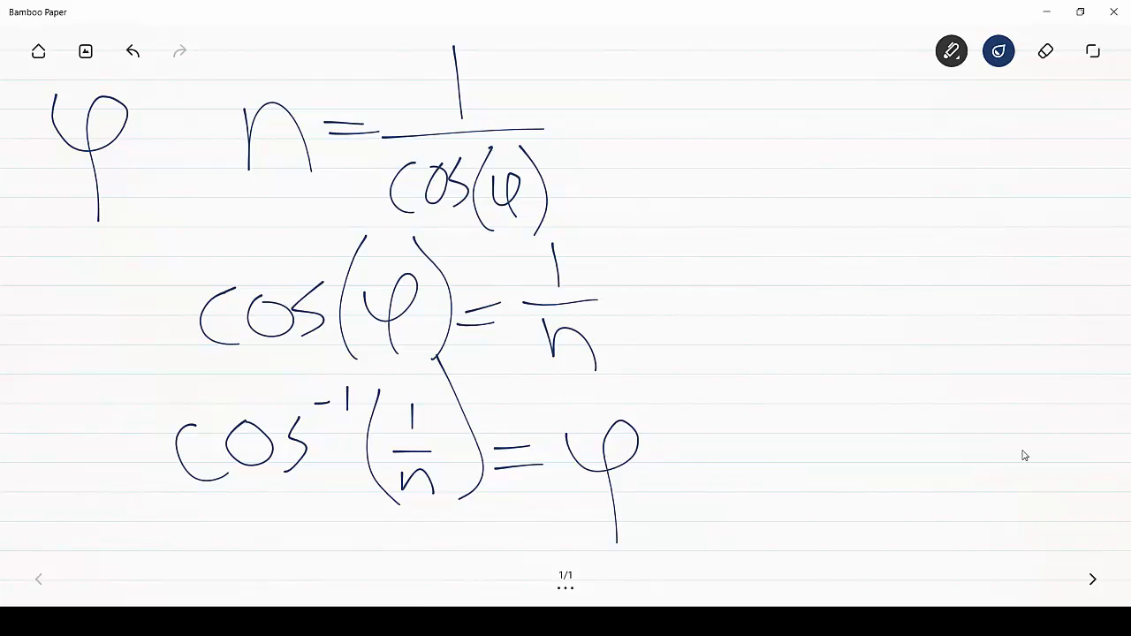
# Uncover the Performance sheet beside the notes and open the Bank Angle (Degrees) value's formula
pyautogui.press('super+Right')
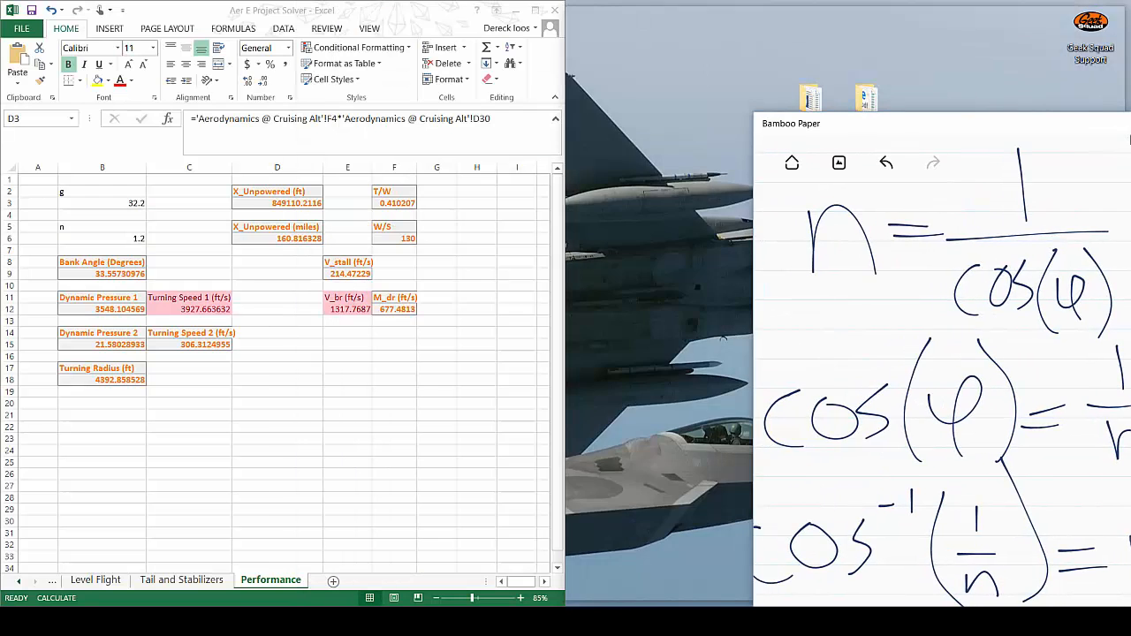
pyautogui.click(98, 277)
pyautogui.click(98, 277)
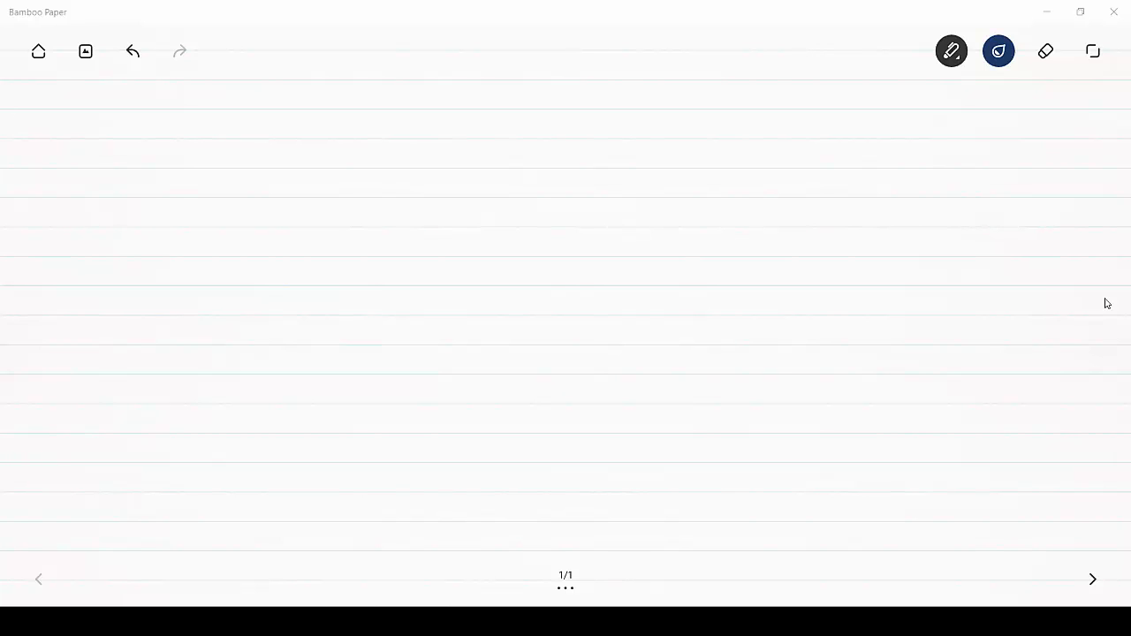
# Start the turning dynamic pressure equation on the blank full-screen page by writing q = ½ρV² =
pyautogui.moveTo(69, 161)
pyautogui.mouseDown()
pyautogui.moveTo(86, 151)
pyautogui.moveTo(71, 253)
pyautogui.moveTo(111, 257)
pyautogui.mouseUp()
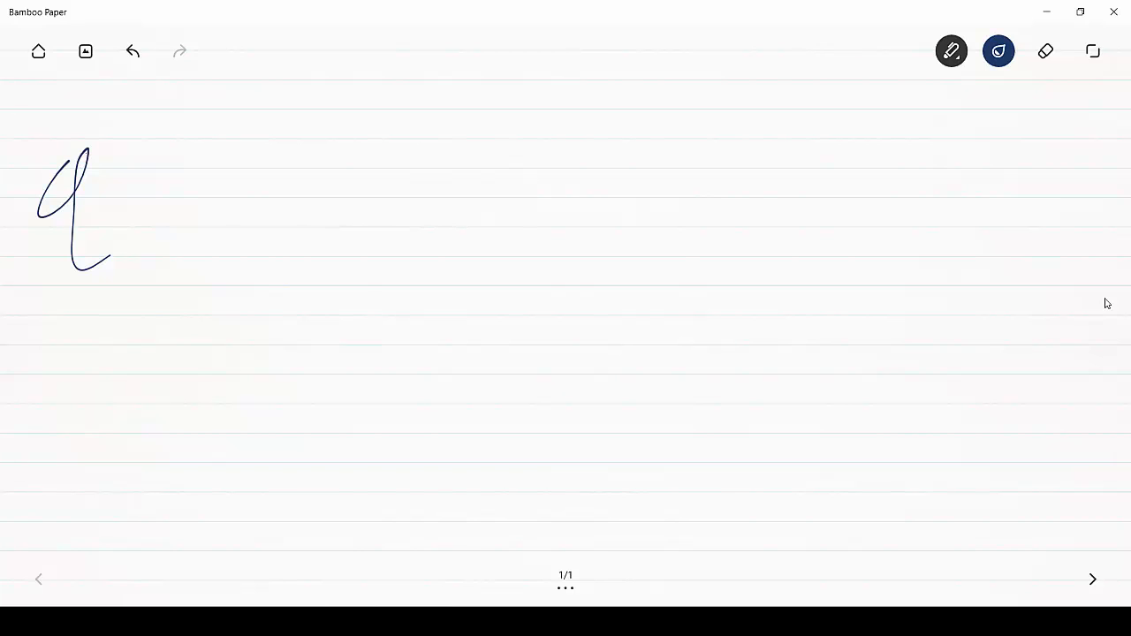
pyautogui.moveTo(95, 176)
pyautogui.mouseDown()
pyautogui.moveTo(126, 174)
pyautogui.moveTo(131, 191)
pyautogui.mouseUp()
pyautogui.moveTo(183, 111); pyautogui.dragTo(185, 152)
pyautogui.moveTo(149, 170); pyautogui.dragTo(207, 167)
pyautogui.moveTo(152, 201)
pyautogui.mouseDown()
pyautogui.moveTo(156, 230)
pyautogui.moveTo(195, 237)
pyautogui.moveTo(228, 183)
pyautogui.mouseUp()
pyautogui.moveTo(253, 117)
pyautogui.mouseDown()
pyautogui.moveTo(275, 182)
pyautogui.moveTo(299, 131)
pyautogui.moveTo(336, 131)
pyautogui.moveTo(337, 169)
pyautogui.mouseUp()
# Continue the dynamic pressure equation with the fraction (T/W)(W/S) over 2C_D0
pyautogui.moveTo(397, 60)
pyautogui.mouseDown()
pyautogui.moveTo(384, 83)
pyautogui.moveTo(395, 143)
pyautogui.moveTo(419, 86)
pyautogui.mouseUp()
pyautogui.moveTo(403, 69); pyautogui.dragTo(437, 63)
pyautogui.moveTo(398, 99)
pyautogui.mouseDown()
pyautogui.moveTo(433, 94)
pyautogui.moveTo(412, 127)
pyautogui.moveTo(434, 113)
pyautogui.mouseUp()
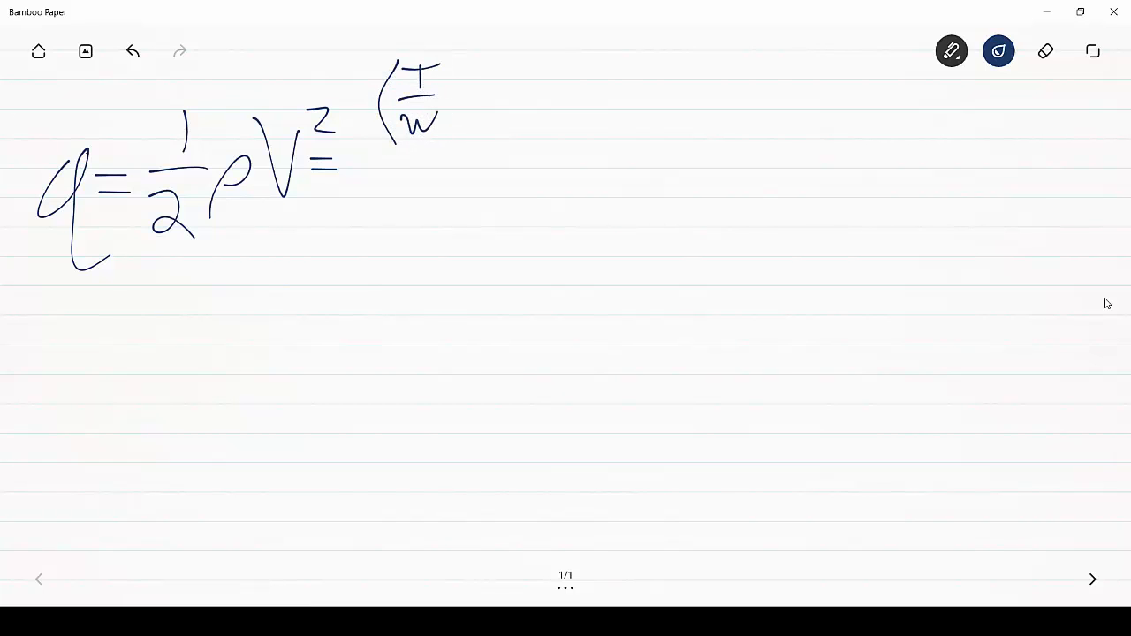
pyautogui.moveTo(440, 58)
pyautogui.mouseDown()
pyautogui.moveTo(442, 141)
pyautogui.moveTo(456, 99)
pyautogui.moveTo(481, 148)
pyautogui.mouseUp()
pyautogui.moveTo(470, 69); pyautogui.dragTo(503, 65)
pyautogui.moveTo(470, 102)
pyautogui.mouseDown()
pyautogui.moveTo(502, 97)
pyautogui.moveTo(478, 139)
pyautogui.mouseUp()
pyautogui.moveTo(505, 58)
pyautogui.mouseDown()
pyautogui.moveTo(520, 97)
pyautogui.moveTo(509, 152)
pyautogui.mouseUp()
pyautogui.moveTo(373, 159); pyautogui.dragTo(510, 164)
pyautogui.moveTo(371, 187)
pyautogui.mouseDown()
pyautogui.moveTo(386, 218)
pyautogui.moveTo(416, 226)
pyautogui.mouseUp()
pyautogui.moveTo(442, 188); pyautogui.dragTo(451, 224)
pyautogui.moveTo(458, 226)
pyautogui.mouseDown()
pyautogui.moveTo(459, 248)
pyautogui.moveTo(489, 237)
pyautogui.mouseUp()
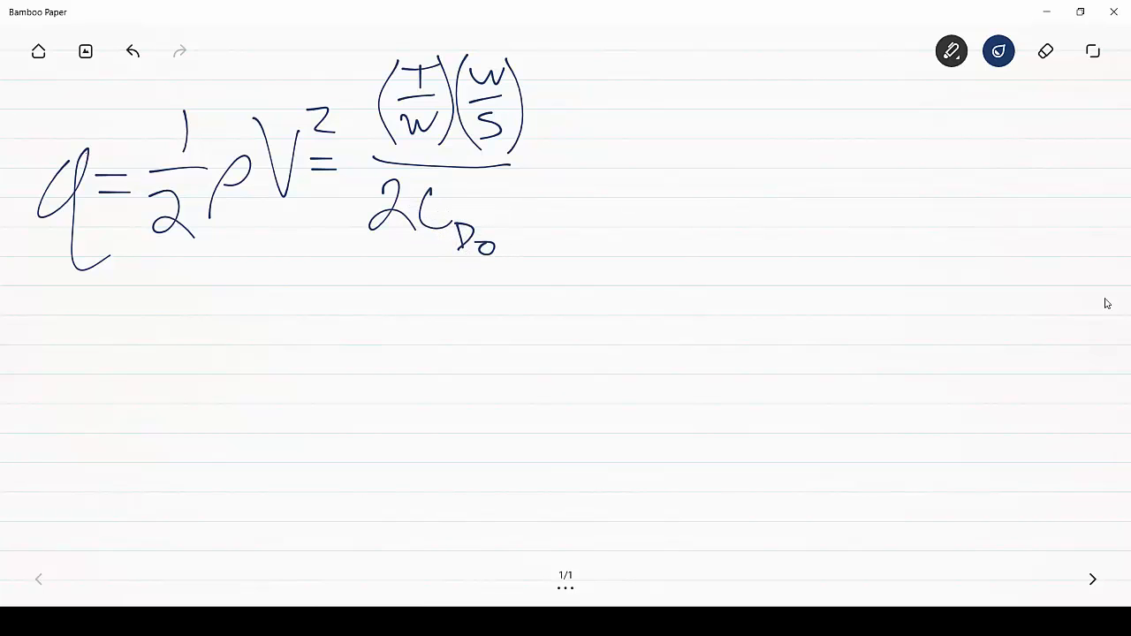
# Extend the dynamic pressure equation with the opening terms of the bracketed factor, (1 ± (1 −
pyautogui.moveTo(563, 44); pyautogui.dragTo(571, 287)
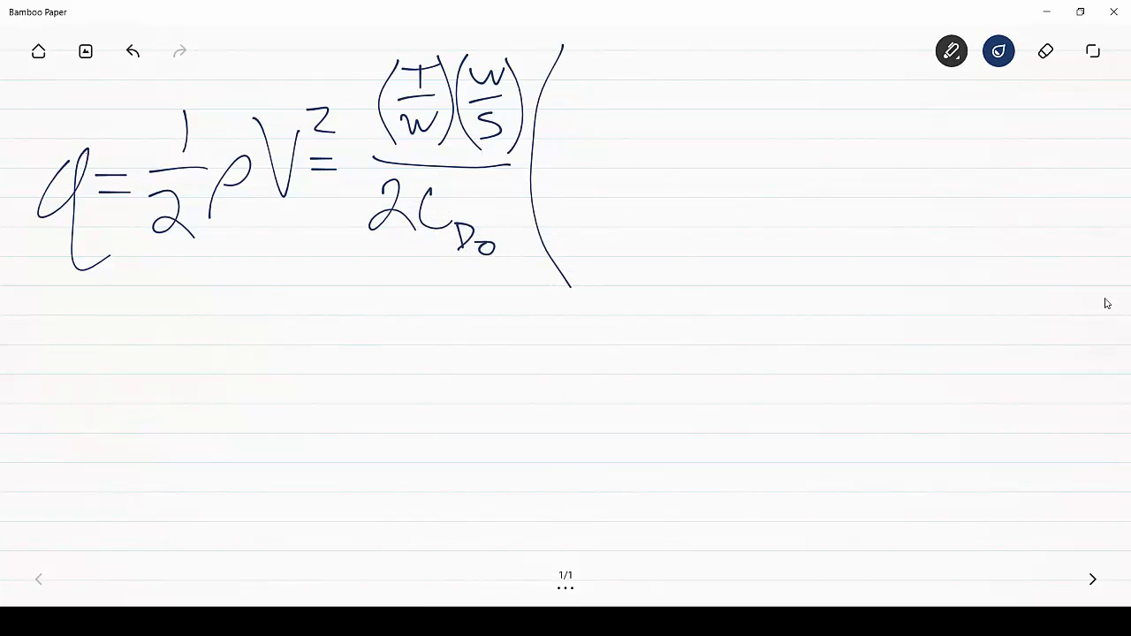
pyautogui.moveTo(584, 117); pyautogui.dragTo(569, 237)
pyautogui.moveTo(617, 148); pyautogui.dragTo(617, 169)
pyautogui.moveTo(606, 159); pyautogui.dragTo(628, 160)
pyautogui.moveTo(604, 209); pyautogui.dragTo(645, 208)
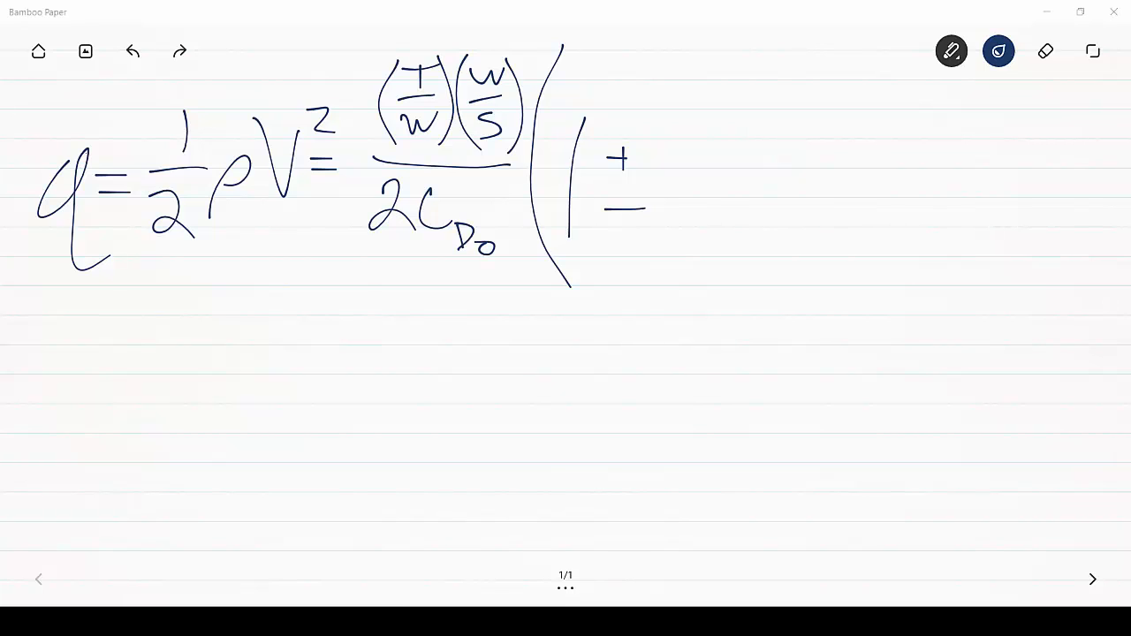
pyautogui.moveTo(698, 89); pyautogui.dragTo(700, 286)
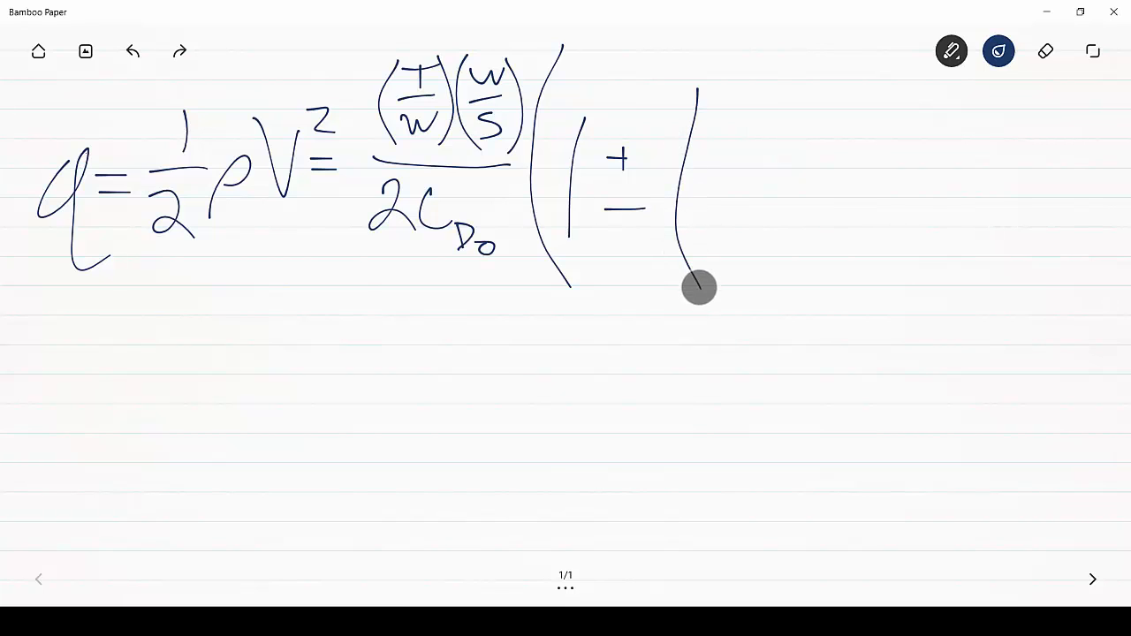
pyautogui.moveTo(703, 155); pyautogui.dragTo(702, 233)
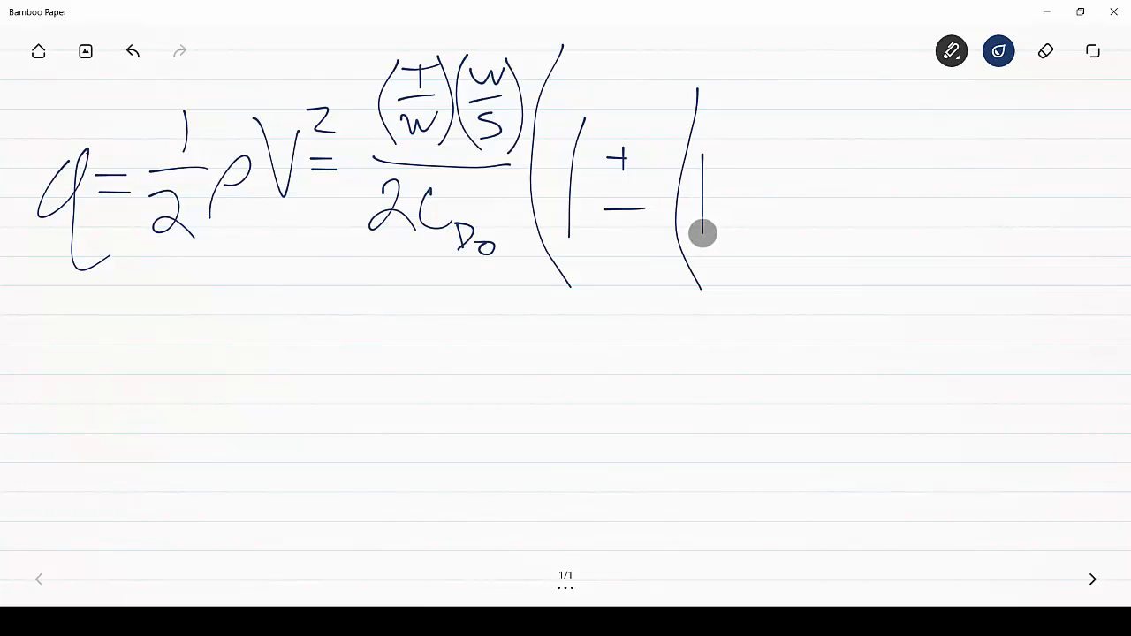
pyautogui.moveTo(716, 191); pyautogui.dragTo(754, 188)
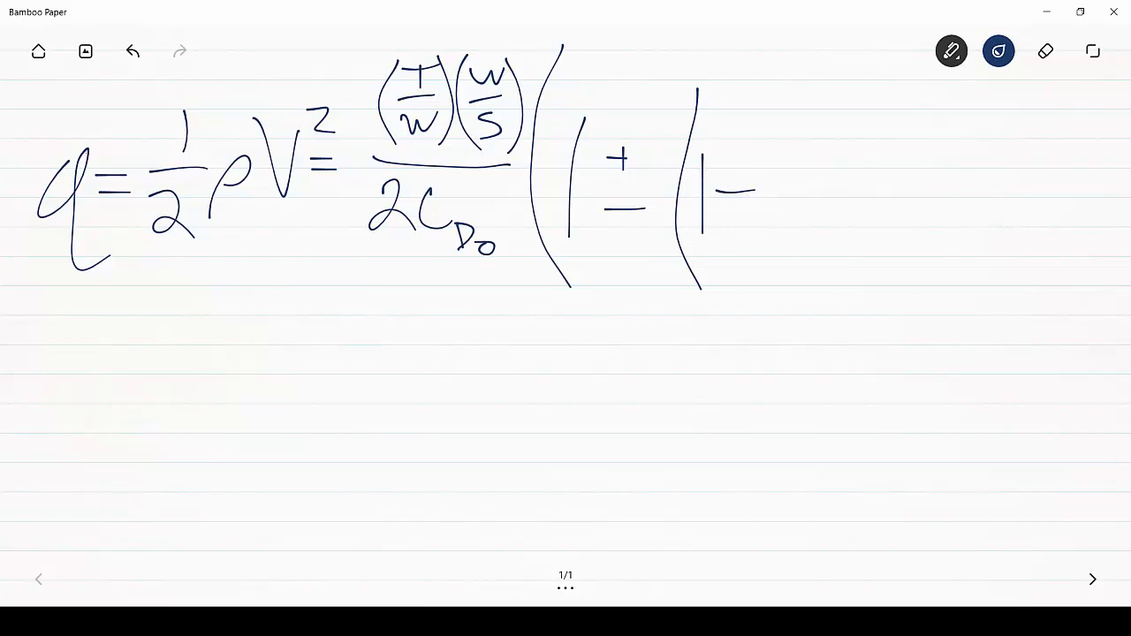
# Write the fraction 4KC_D0n² over (T/W)² inside the inner bracket of the dynamic pressure equation
pyautogui.moveTo(778, 111)
pyautogui.mouseDown()
pyautogui.moveTo(804, 133)
pyautogui.moveTo(798, 161)
pyautogui.mouseUp()
pyautogui.moveTo(815, 113)
pyautogui.mouseDown()
pyautogui.moveTo(799, 162)
pyautogui.moveTo(844, 160)
pyautogui.mouseUp()
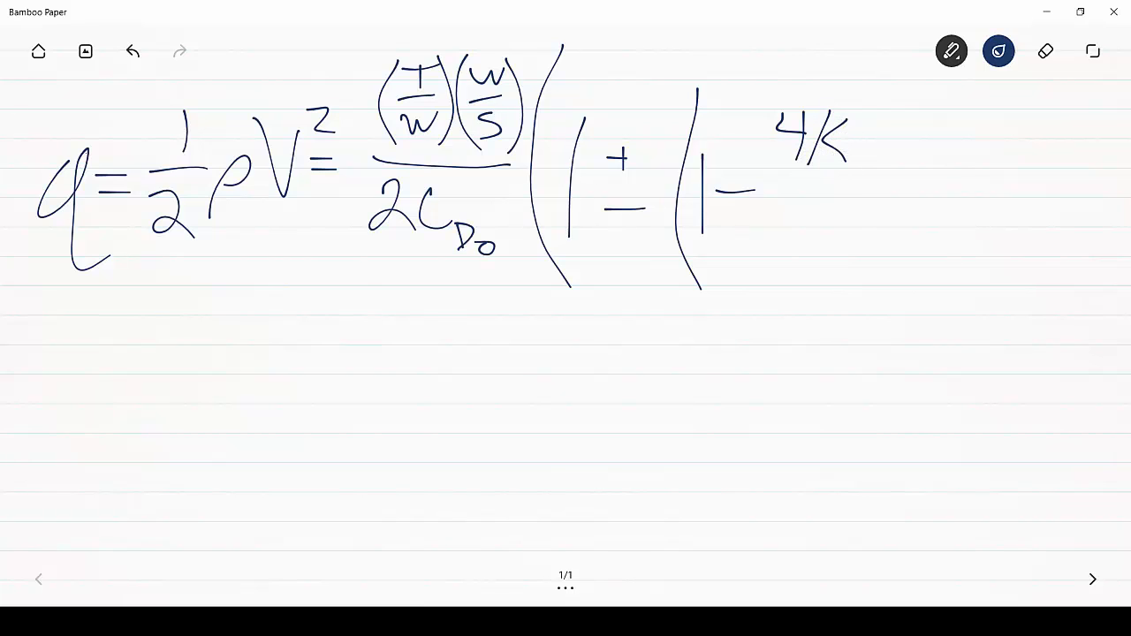
pyautogui.moveTo(875, 114)
pyautogui.mouseDown()
pyautogui.moveTo(881, 187)
pyautogui.moveTo(958, 163)
pyautogui.mouseUp()
pyautogui.moveTo(966, 116); pyautogui.dragTo(988, 131)
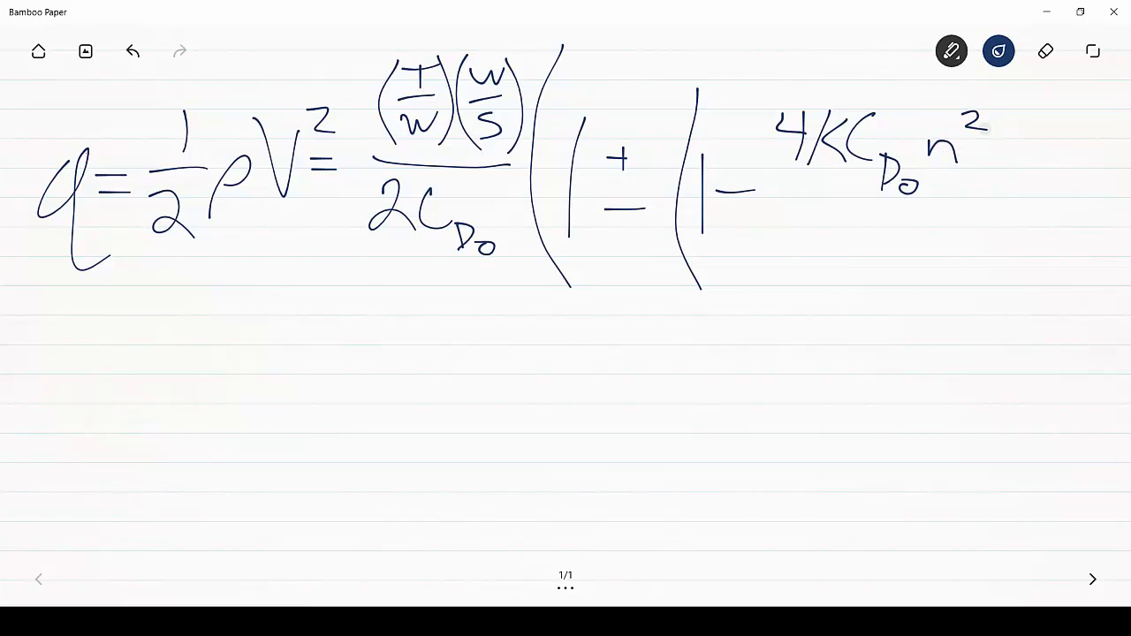
pyautogui.moveTo(783, 206); pyautogui.dragTo(995, 212)
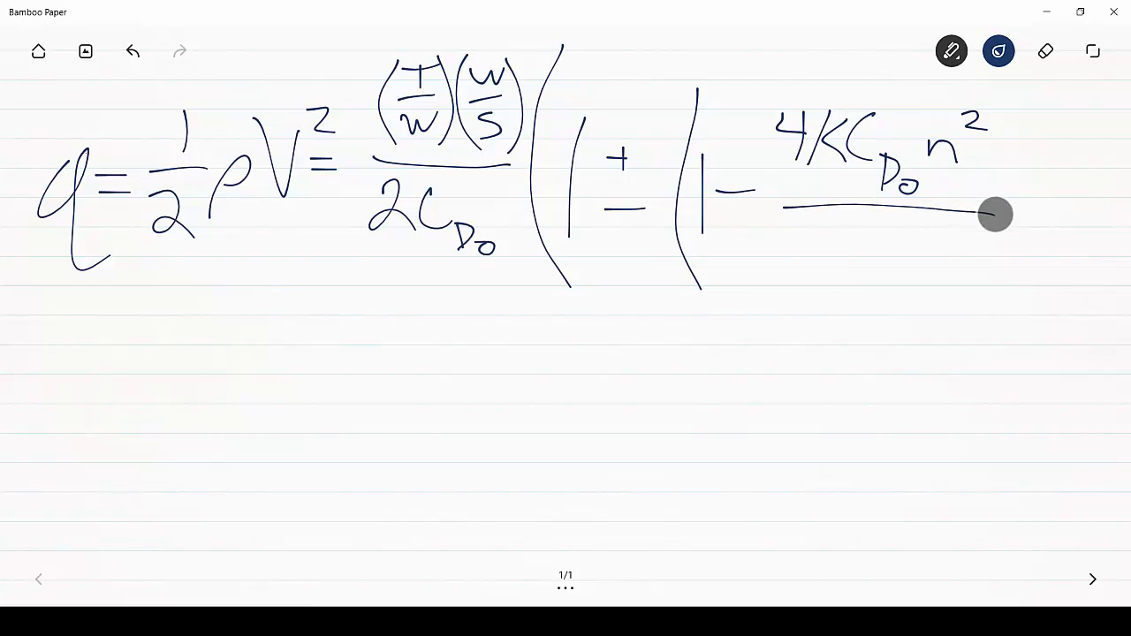
pyautogui.moveTo(857, 227); pyautogui.dragTo(854, 246)
pyautogui.moveTo(833, 226)
pyautogui.mouseDown()
pyautogui.moveTo(885, 221)
pyautogui.moveTo(846, 267)
pyautogui.moveTo(916, 275)
pyautogui.moveTo(815, 240)
pyautogui.moveTo(855, 318)
pyautogui.mouseUp()
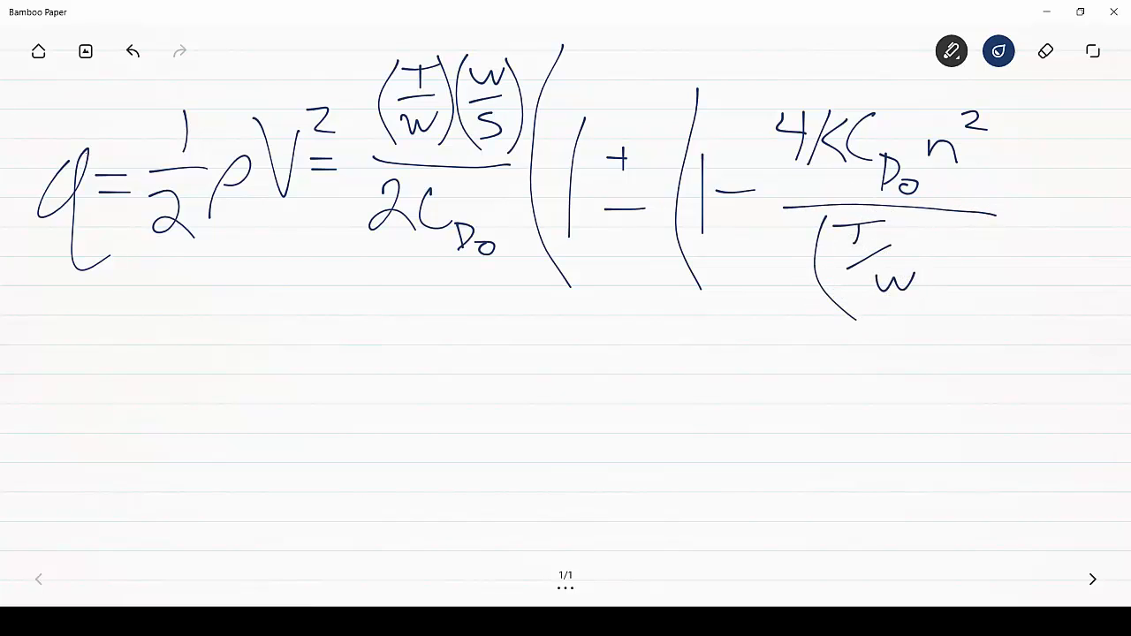
pyautogui.moveTo(925, 228)
pyautogui.mouseDown()
pyautogui.moveTo(928, 299)
pyautogui.moveTo(971, 247)
pyautogui.mouseUp()
# Close the inner bracket with the exponent ½ and close the outer bracket of the dynamic pressure equation
pyautogui.moveTo(1005, 105); pyautogui.dragTo(1001, 292)
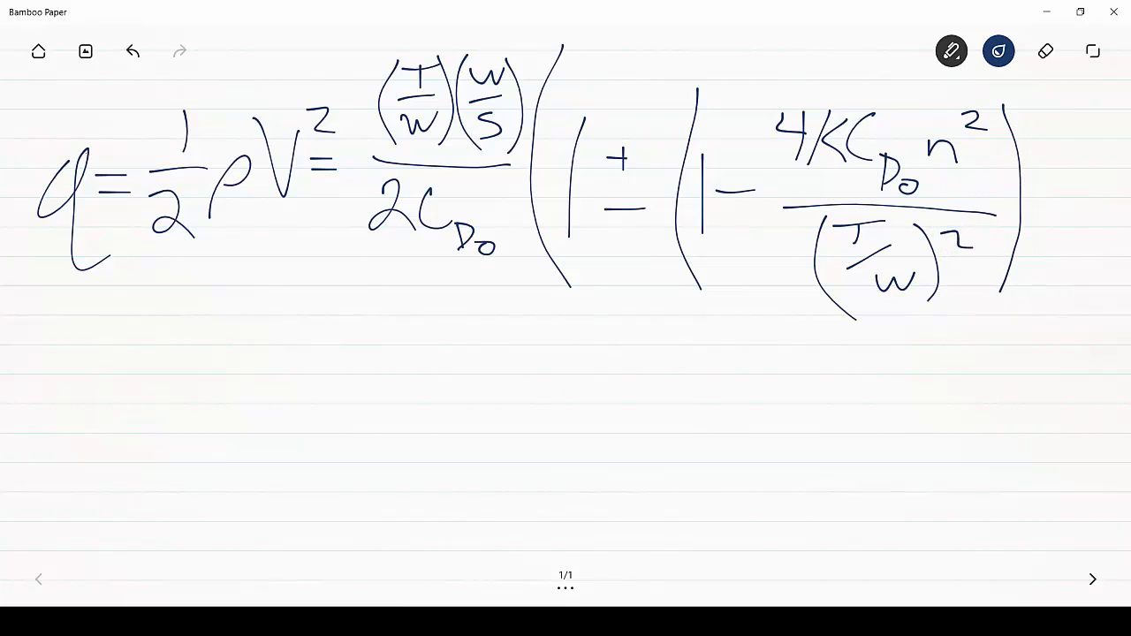
pyautogui.moveTo(1031, 85); pyautogui.dragTo(1054, 150)
pyautogui.moveTo(1059, 77)
pyautogui.mouseDown()
pyautogui.moveTo(1060, 260)
pyautogui.moveTo(1027, 326)
pyautogui.mouseUp()
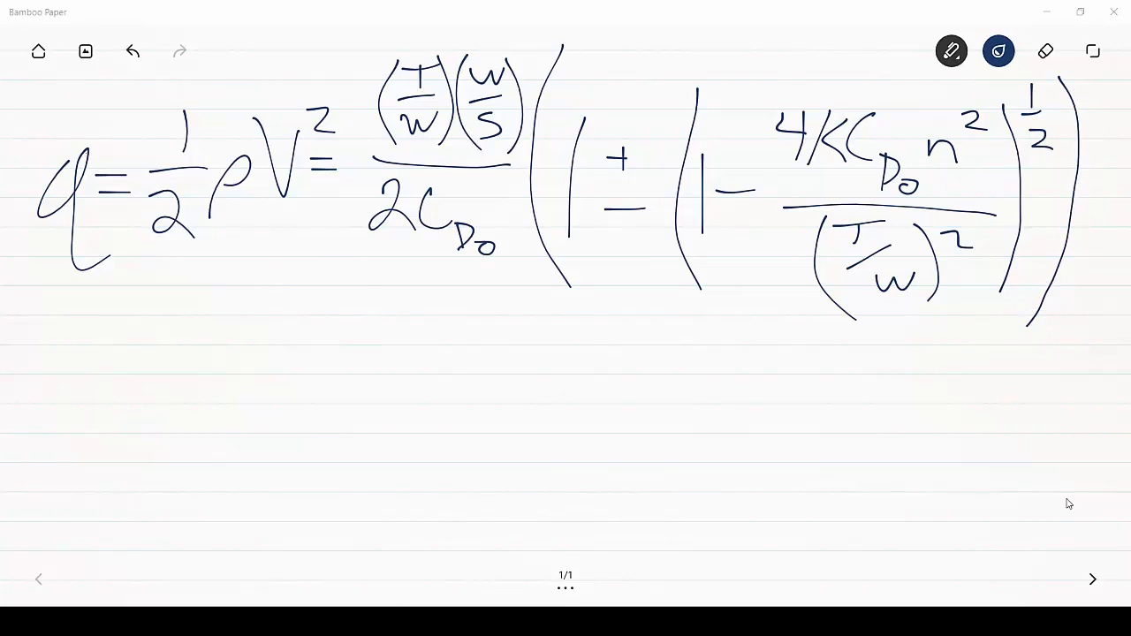
# Bracket the whole right-hand side of the dynamic pressure equation from below and write ½ρ beneath it
pyautogui.moveTo(340, 240)
pyautogui.mouseDown()
pyautogui.moveTo(348, 309)
pyautogui.moveTo(649, 338)
pyautogui.moveTo(1034, 363)
pyautogui.moveTo(1102, 301)
pyautogui.mouseUp()
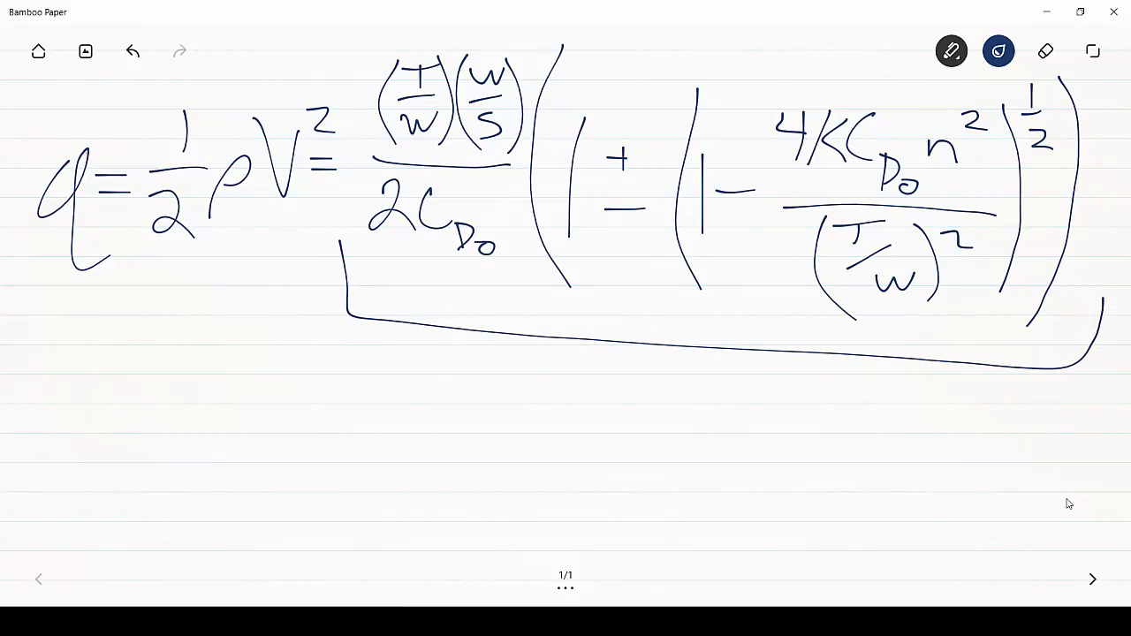
pyautogui.moveTo(533, 358); pyautogui.dragTo(536, 376)
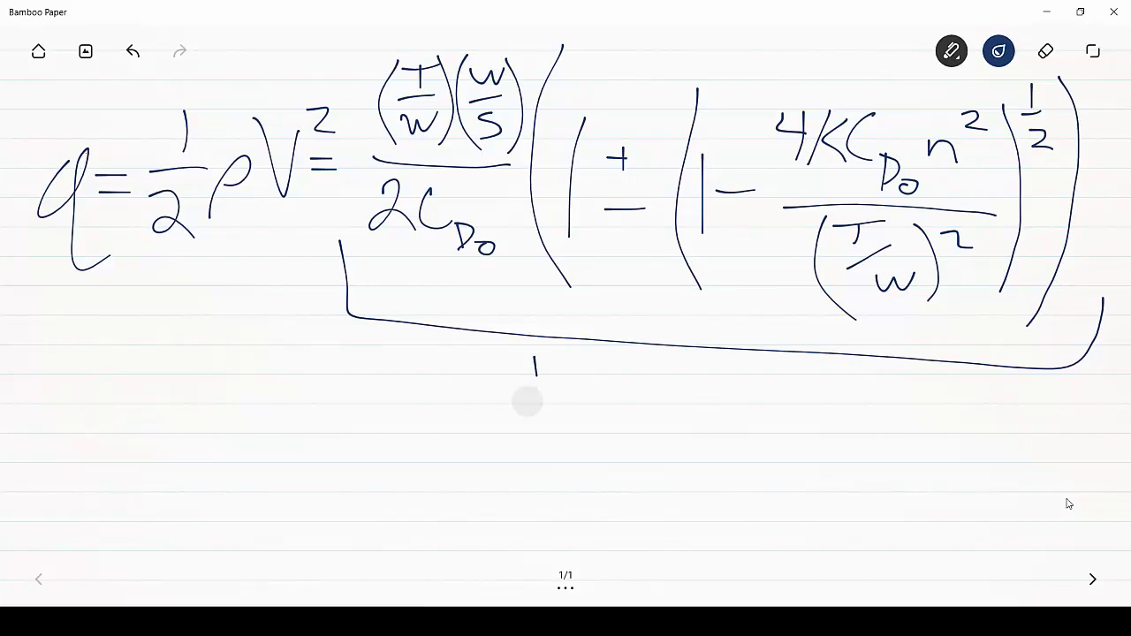
pyautogui.moveTo(508, 414)
pyautogui.mouseDown()
pyautogui.moveTo(566, 370)
pyautogui.moveTo(572, 429)
pyautogui.moveTo(610, 392)
pyautogui.mouseUp()
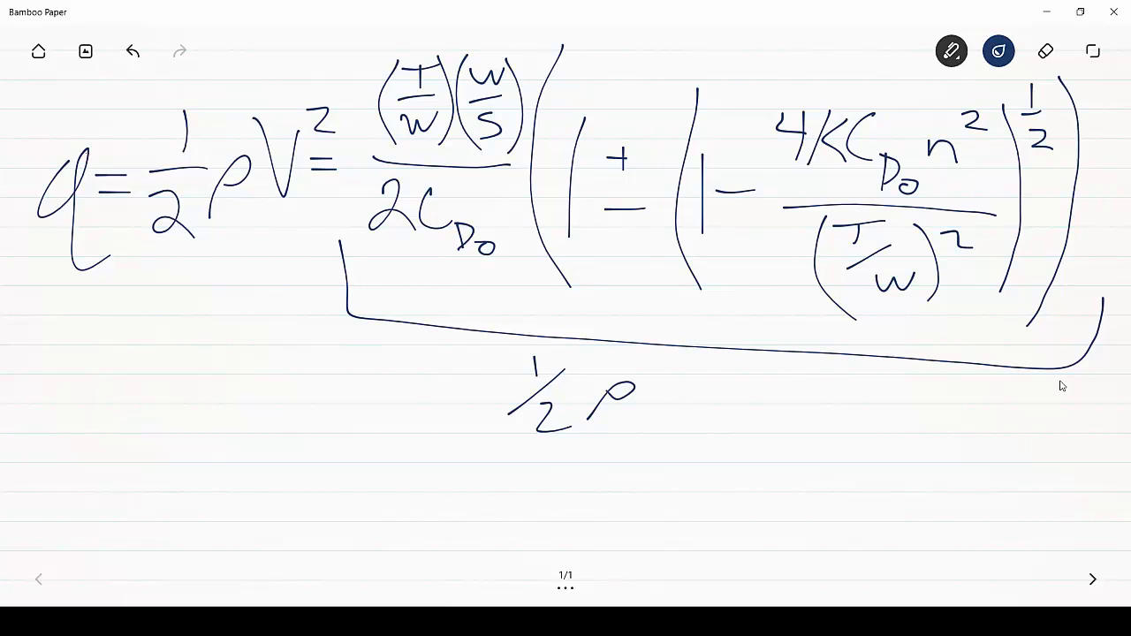
# Show the Dynamic Pressure 1 formula in Excel beside the handwritten equation and circle the equation's minus sign
pyautogui.moveTo(786, 19); pyautogui.dragTo(1130, 67)
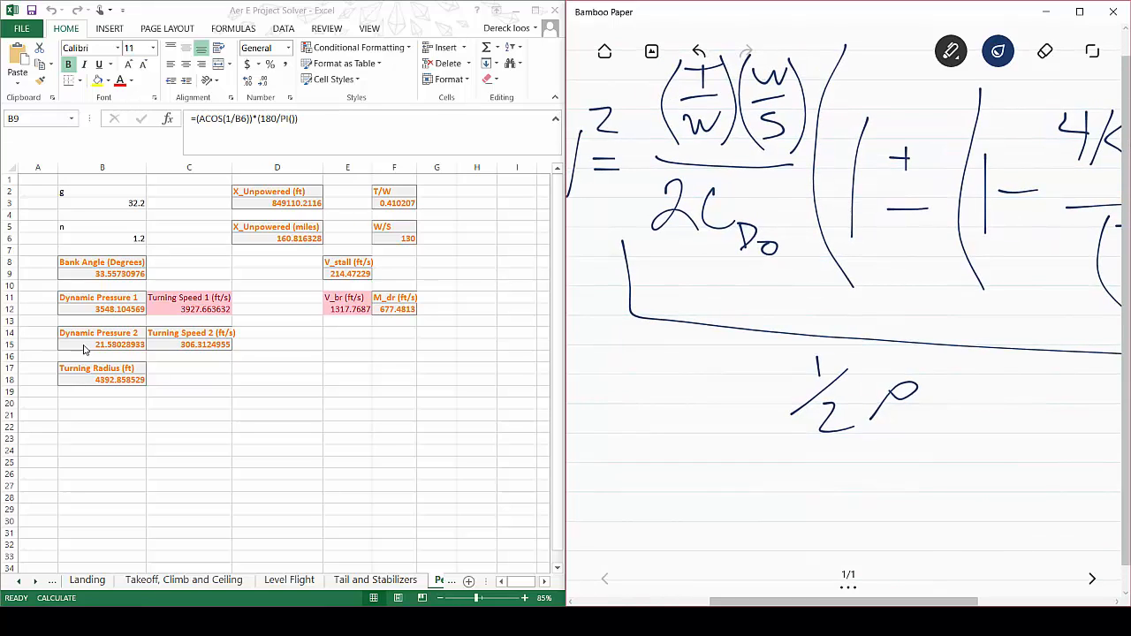
pyautogui.click(115, 309)
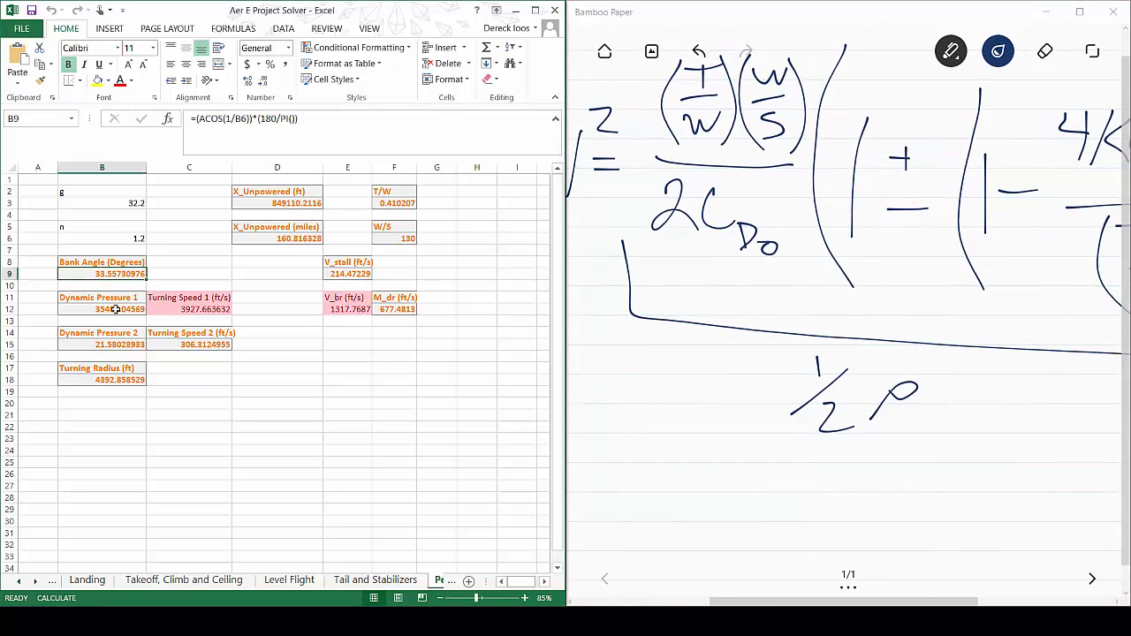
pyautogui.click(115, 309)
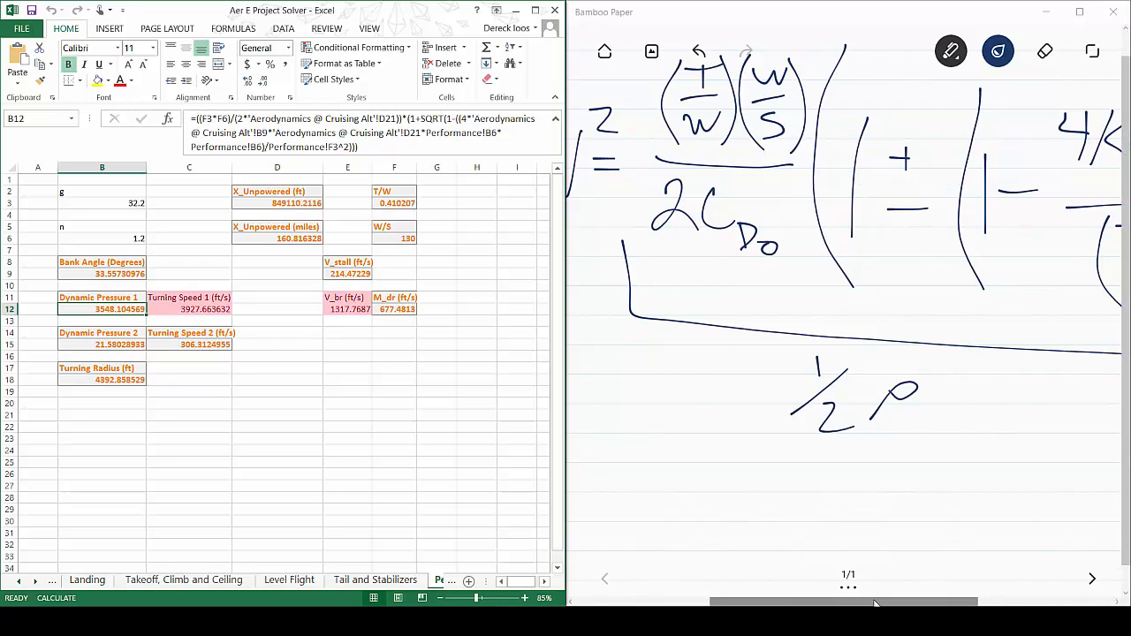
pyautogui.moveTo(874, 605); pyautogui.dragTo(958, 605)
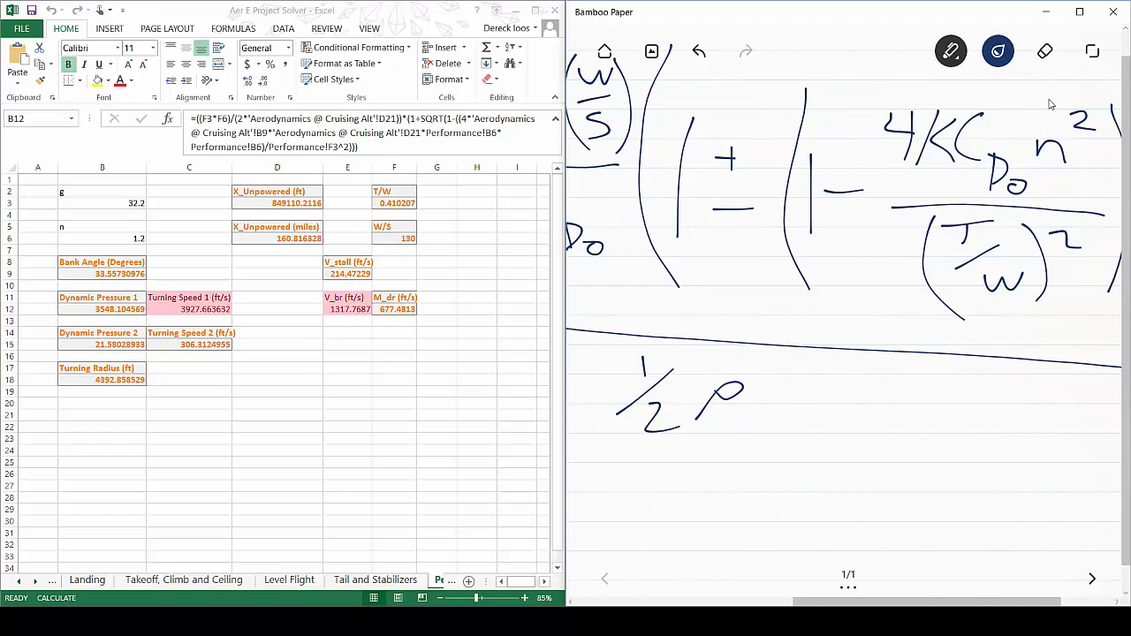
pyautogui.moveTo(749, 186)
pyautogui.mouseDown()
pyautogui.moveTo(705, 216)
pyautogui.moveTo(753, 189)
pyautogui.moveTo(753, 209)
pyautogui.mouseUp()
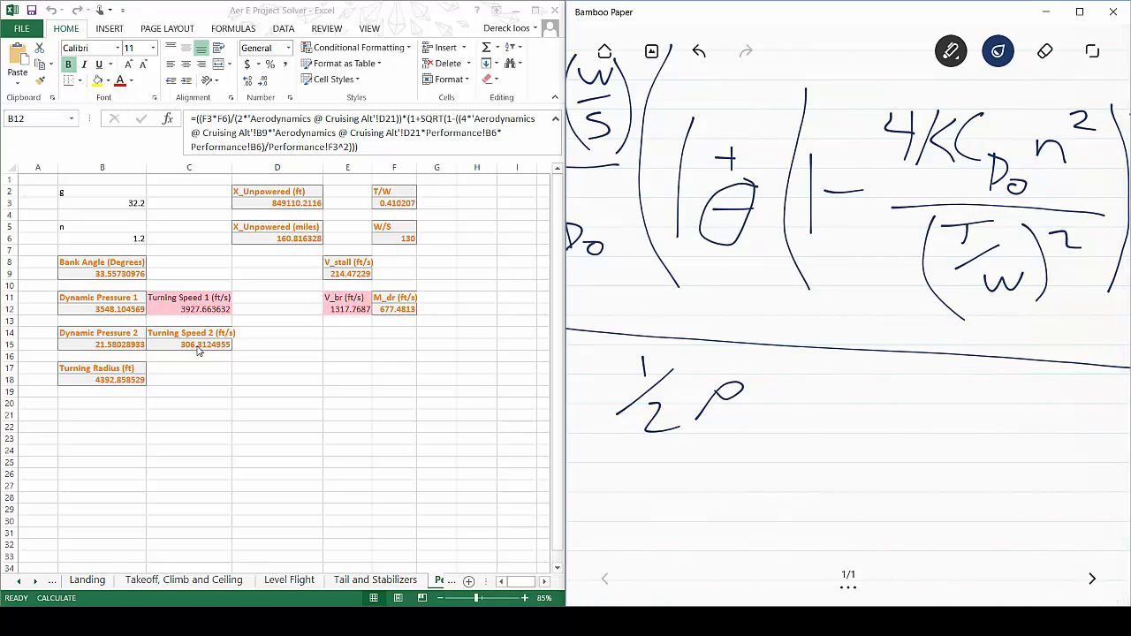
# Go back from the Performance sheet to the Aerodynamics @ Cruising Alt sheet
pyautogui.click(112, 315)
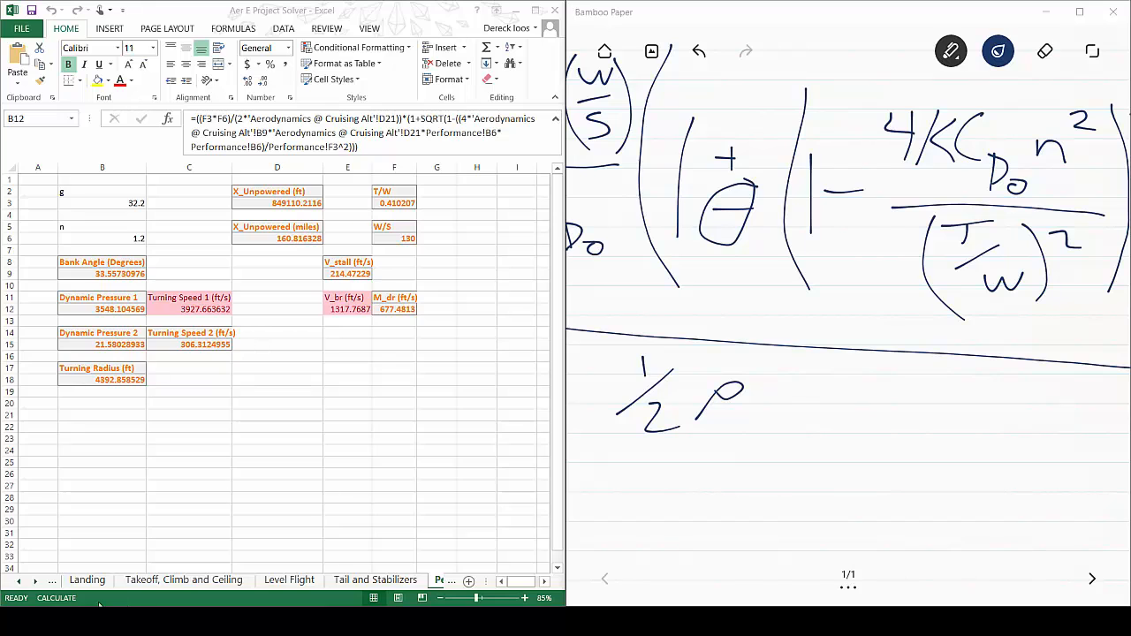
pyautogui.click(53, 582)
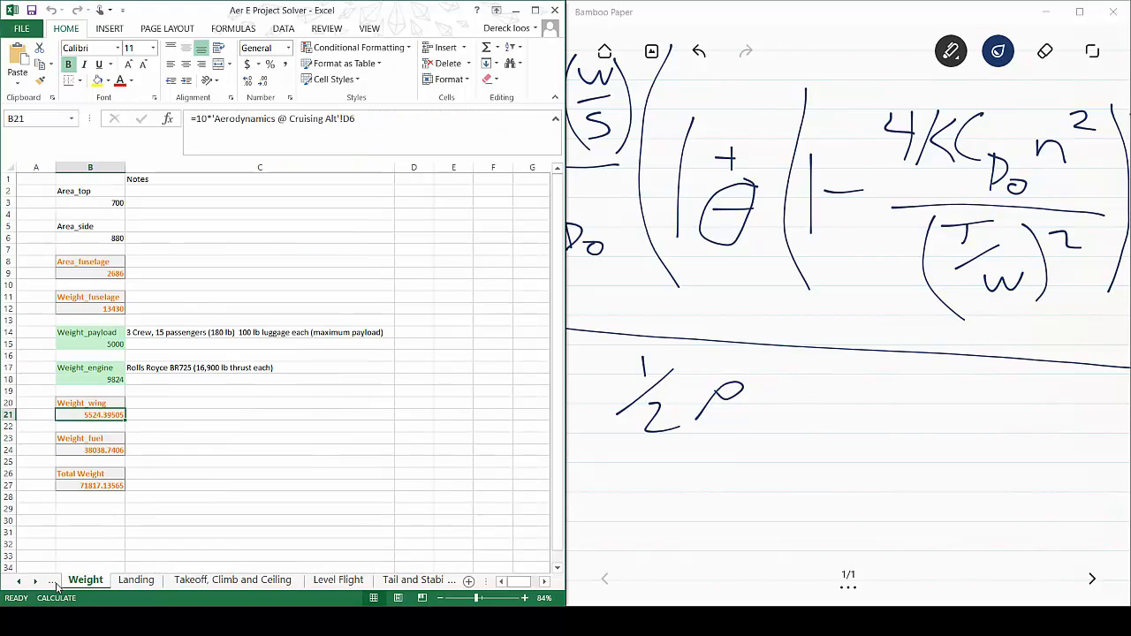
pyautogui.click(53, 582)
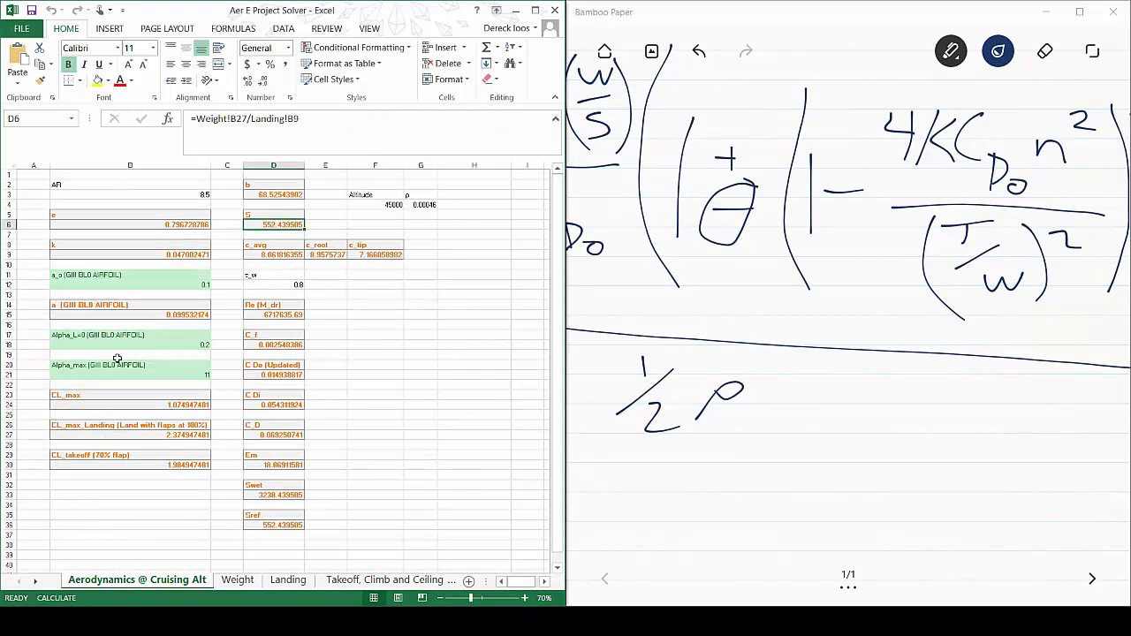
# Maximize the Bamboo Paper note window and clear the dynamic pressure equation off the page
pyautogui.click(991, 497)
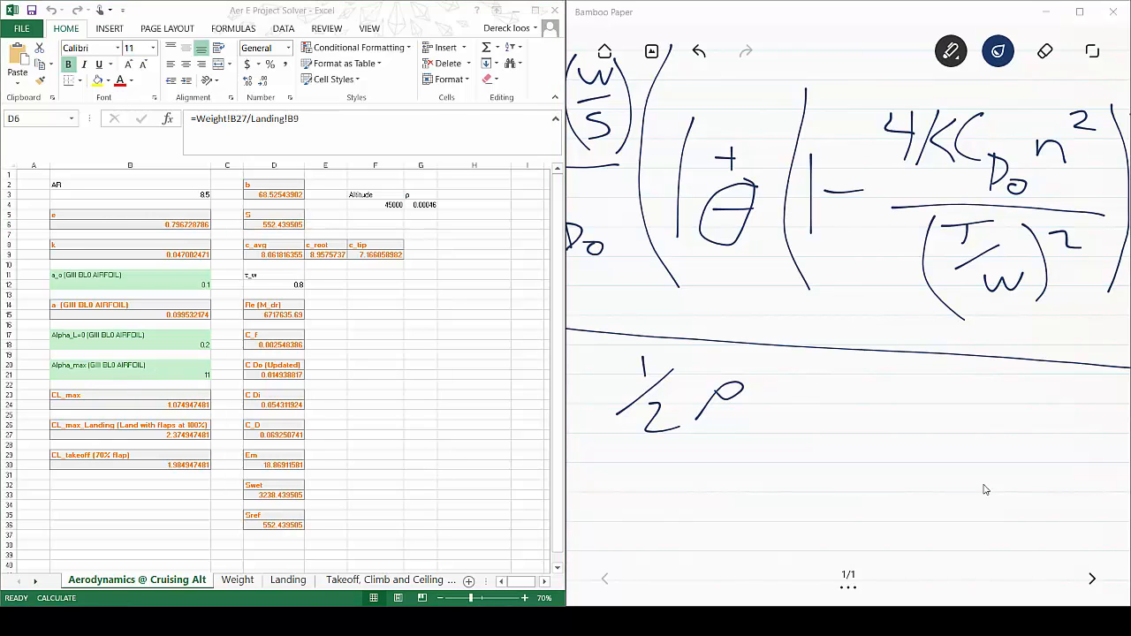
pyautogui.doubleClick(889, 17)
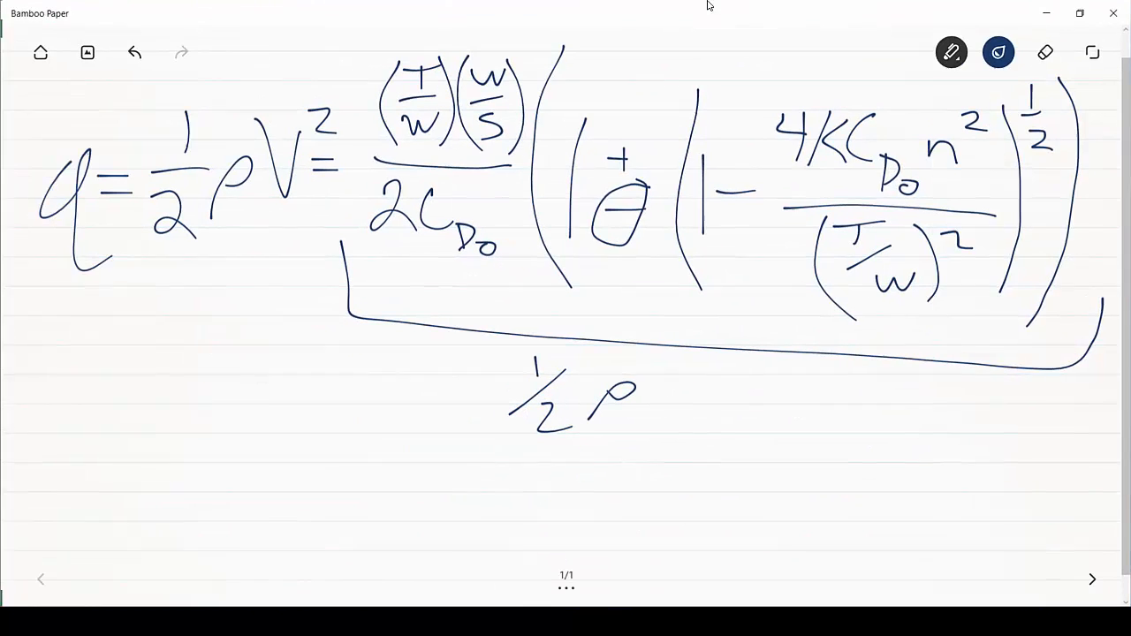
pyautogui.click(1046, 53)
pyautogui.click(1047, 53)
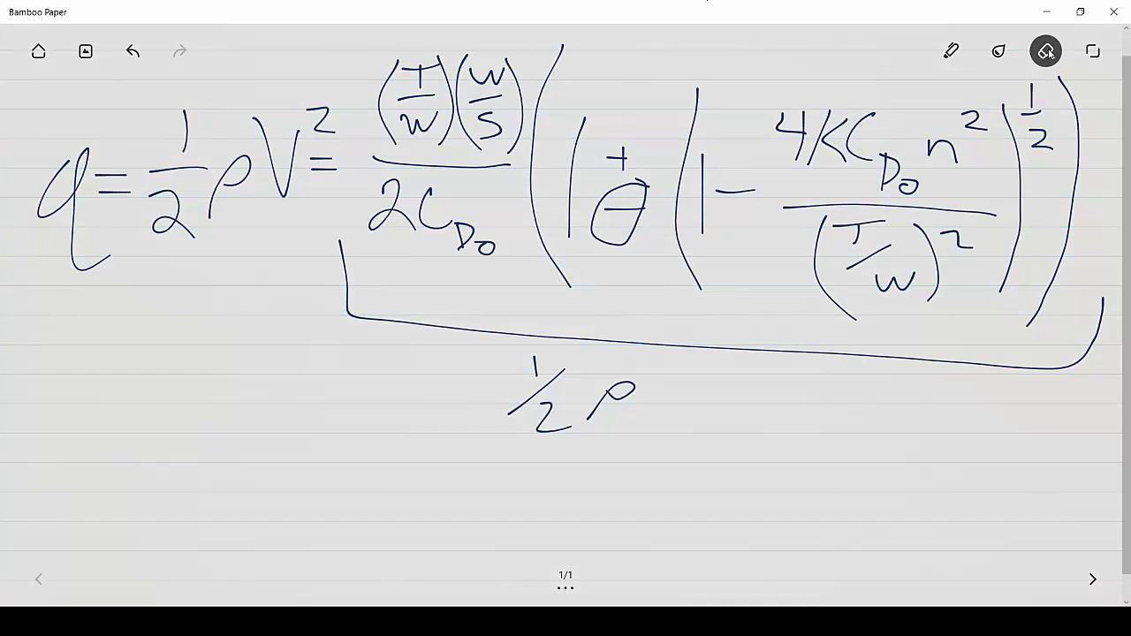
pyautogui.click(1052, 104)
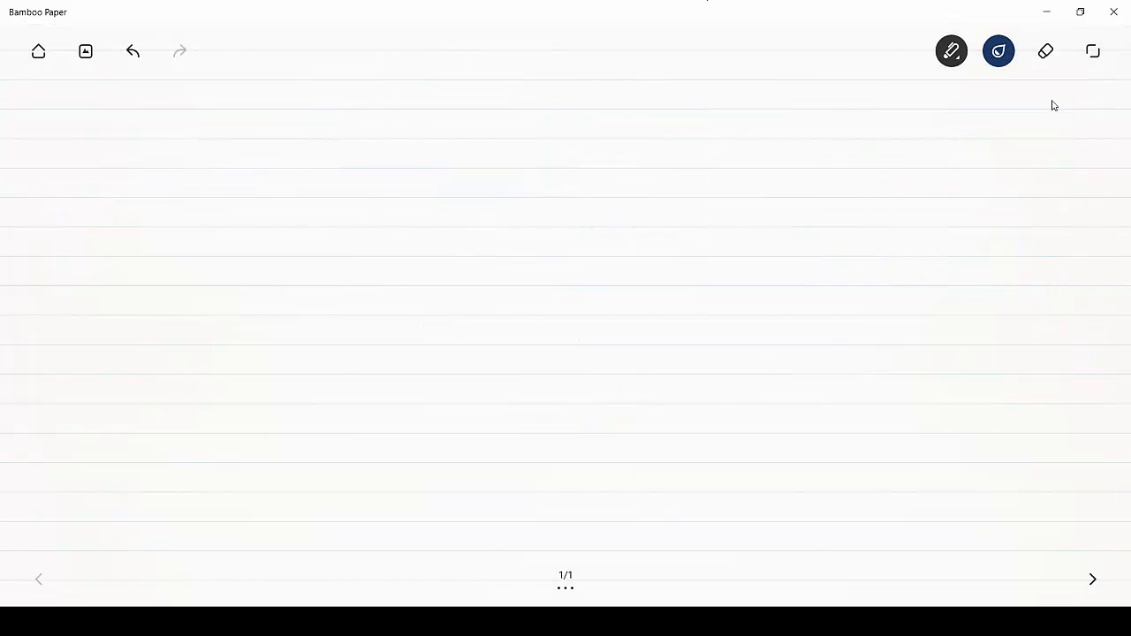
# Write the start of the turning radius equation, r = V², with a fraction bar beneath V²
pyautogui.moveTo(144, 196)
pyautogui.mouseDown()
pyautogui.moveTo(153, 260)
pyautogui.moveTo(233, 190)
pyautogui.moveTo(317, 215)
pyautogui.mouseUp()
pyautogui.moveTo(236, 241); pyautogui.dragTo(317, 237)
pyautogui.moveTo(398, 138)
pyautogui.mouseDown()
pyautogui.moveTo(430, 203)
pyautogui.moveTo(477, 127)
pyautogui.mouseUp()
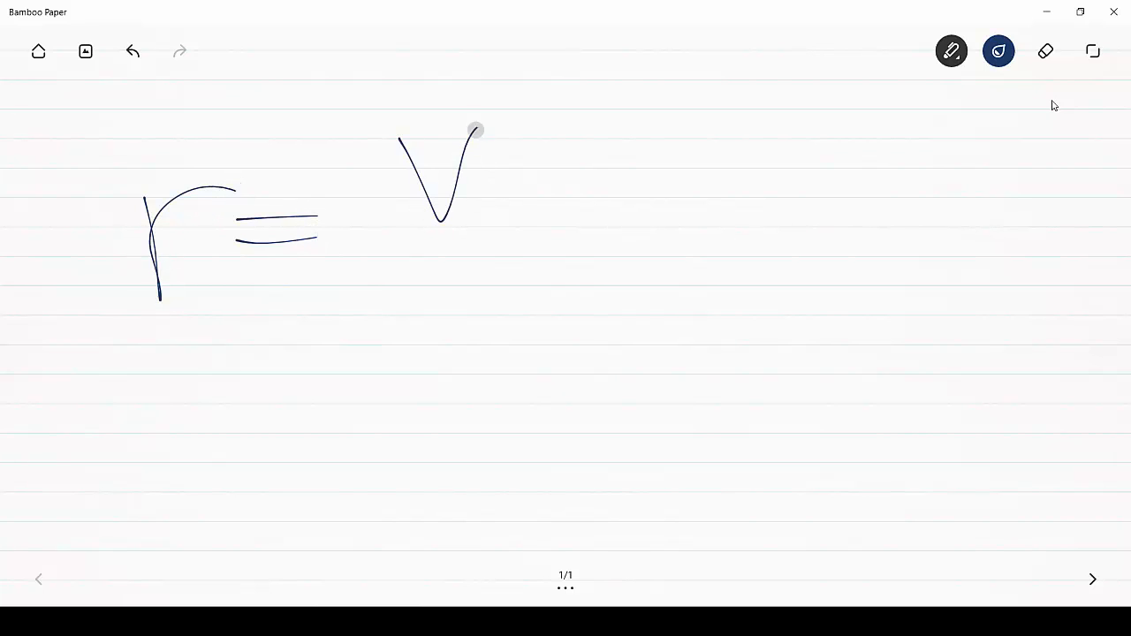
pyautogui.moveTo(492, 82); pyautogui.dragTo(531, 105)
pyautogui.moveTo(335, 256); pyautogui.dragTo(605, 253)
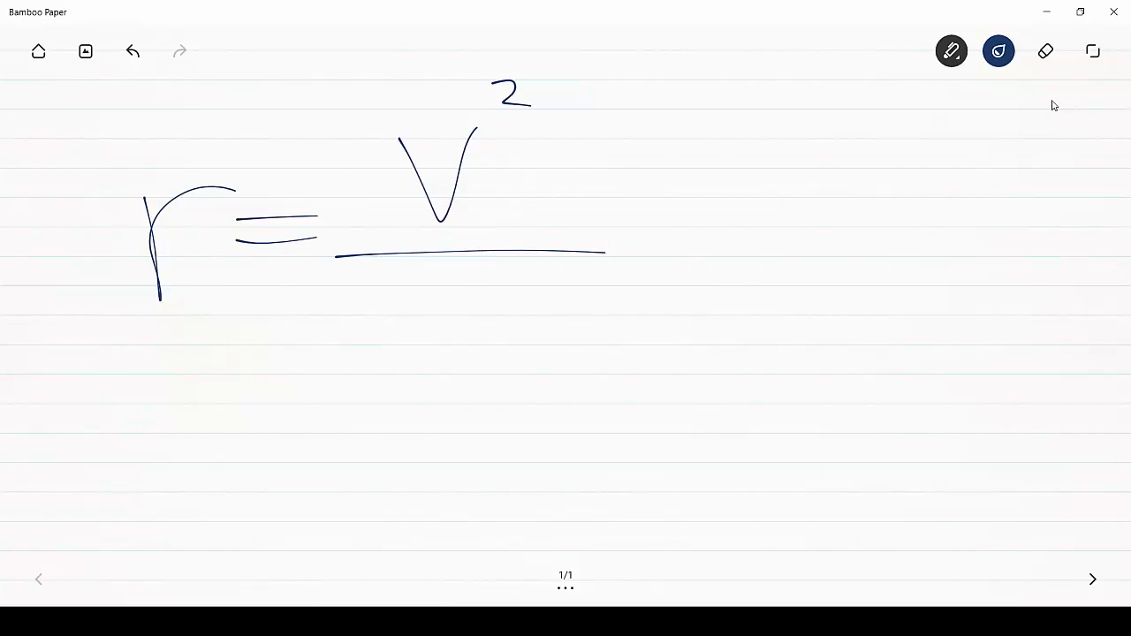
# Write g√(n² − 1) as the denominator of the turning radius equation
pyautogui.moveTo(341, 297); pyautogui.dragTo(311, 370)
pyautogui.moveTo(372, 313)
pyautogui.mouseDown()
pyautogui.moveTo(394, 351)
pyautogui.moveTo(459, 266)
pyautogui.moveTo(584, 270)
pyautogui.mouseUp()
pyautogui.moveTo(408, 300); pyautogui.dragTo(444, 336)
pyautogui.moveTo(442, 277)
pyautogui.mouseDown()
pyautogui.moveTo(517, 315)
pyautogui.moveTo(557, 373)
pyautogui.mouseUp()
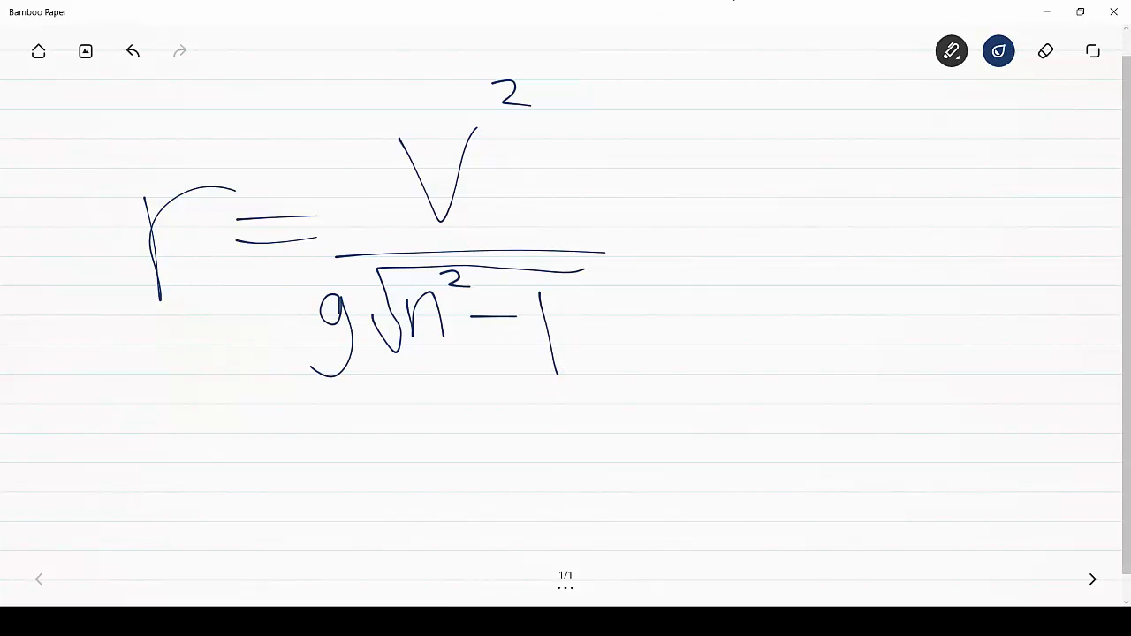
# Place the note beside Excel and show the Turning Radius formula on the Performance sheet
pyautogui.doubleClick(699, 20)
pyautogui.moveTo(905, 117); pyautogui.dragTo(1130, 175)
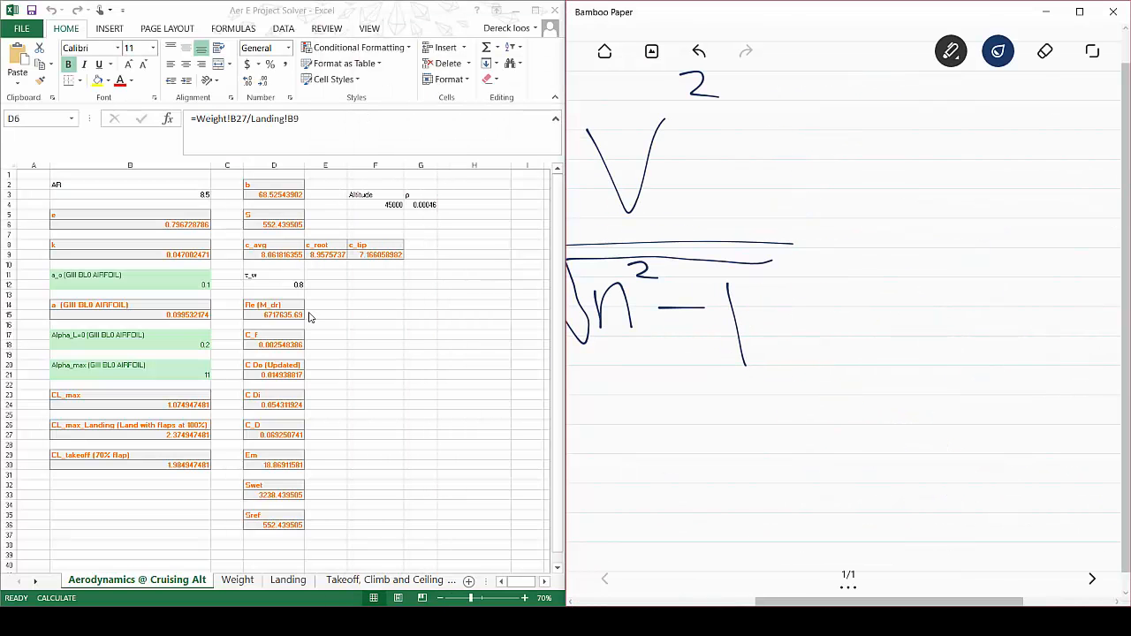
pyautogui.click(390, 579)
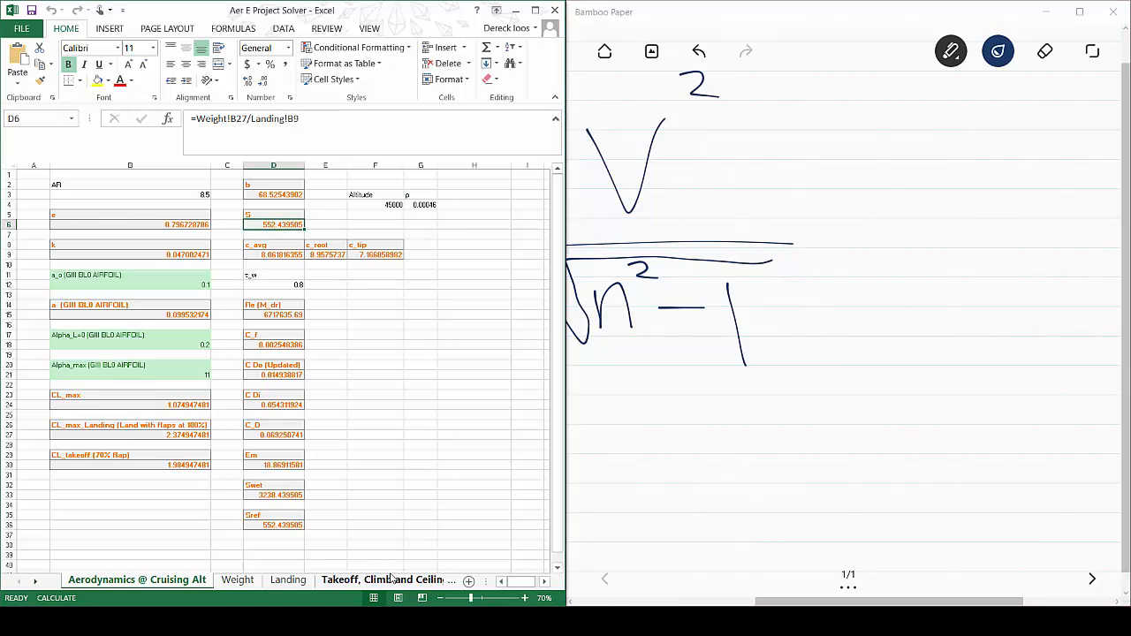
pyautogui.click(448, 584)
pyautogui.click(448, 584)
pyautogui.click(446, 583)
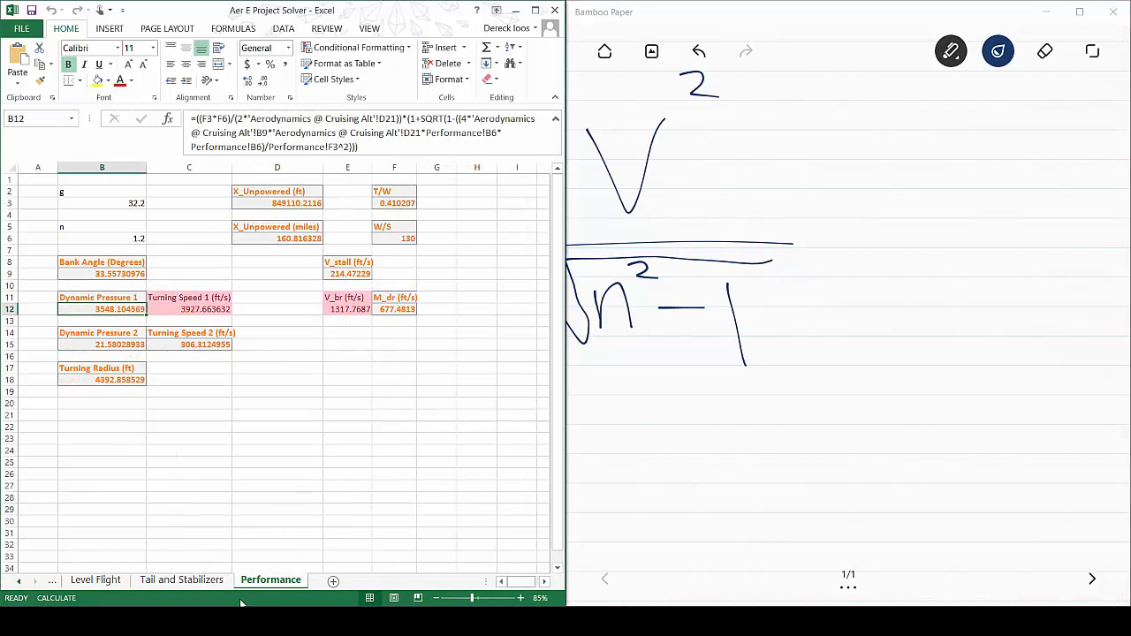
pyautogui.click(113, 381)
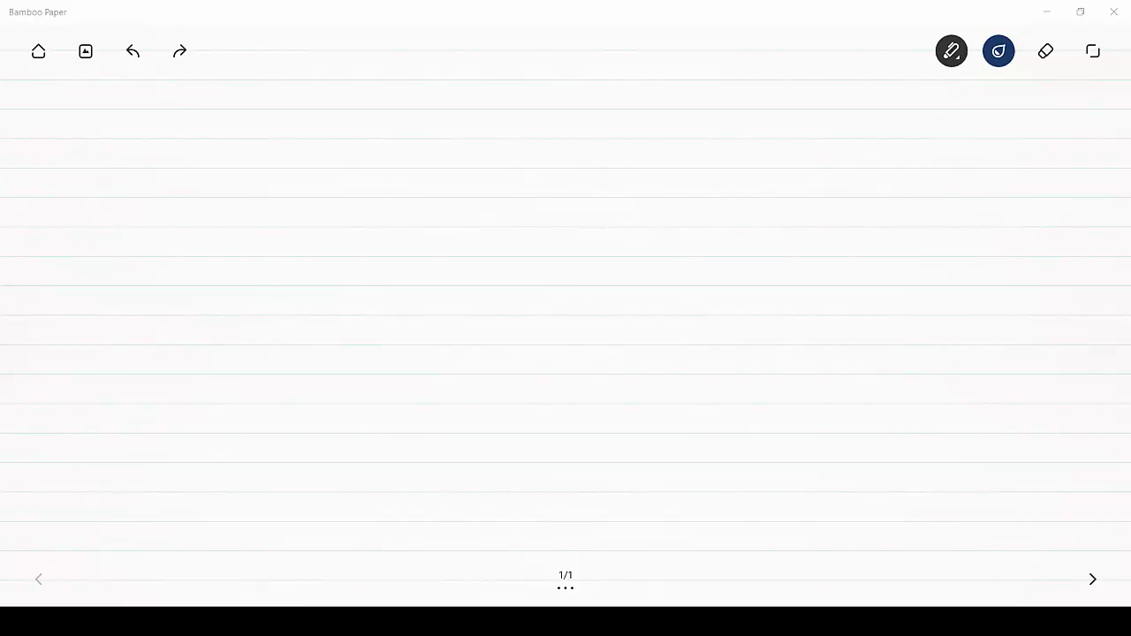
# Sketch a top view of the aircraft with a pointed fuselage, a dashed line across its front part and two swept wings
pyautogui.moveTo(888, 296)
pyautogui.mouseDown()
pyautogui.moveTo(467, 263)
pyautogui.moveTo(275, 345)
pyautogui.moveTo(603, 389)
pyautogui.moveTo(834, 336)
pyautogui.moveTo(911, 302)
pyautogui.mouseUp()
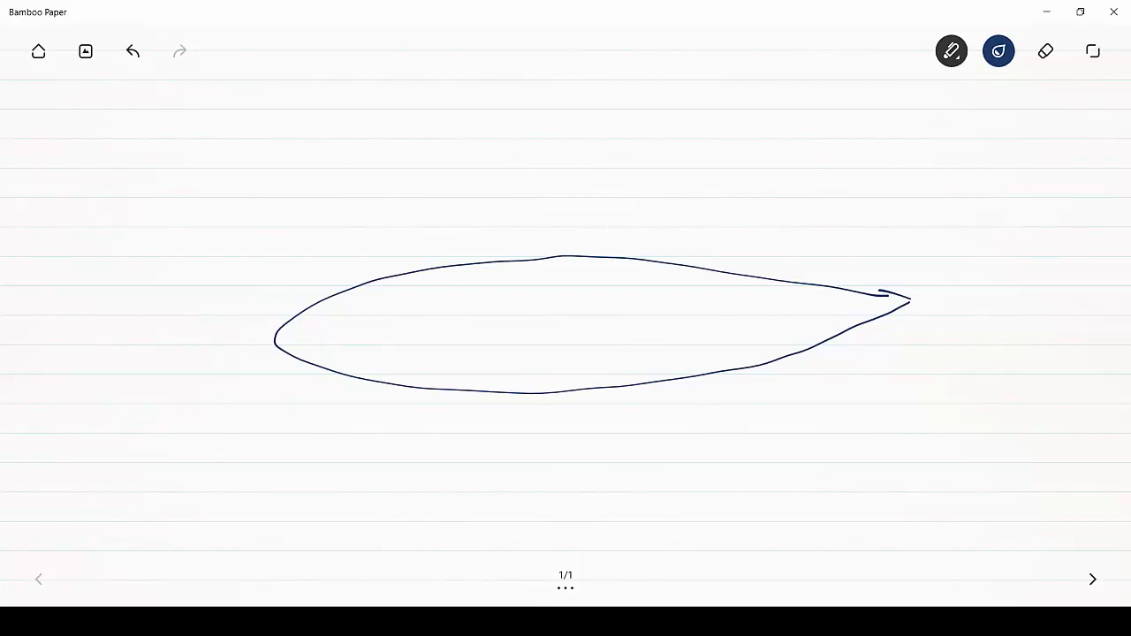
pyautogui.moveTo(470, 48); pyautogui.dragTo(465, 104)
pyautogui.moveTo(457, 161); pyautogui.dragTo(458, 186)
pyautogui.moveTo(456, 225); pyautogui.dragTo(456, 237)
pyautogui.moveTo(455, 270); pyautogui.dragTo(457, 288)
pyautogui.moveTo(451, 330); pyautogui.dragTo(454, 345)
pyautogui.moveTo(455, 387); pyautogui.dragTo(456, 411)
pyautogui.moveTo(455, 451); pyautogui.dragTo(456, 515)
pyautogui.moveTo(421, 386)
pyautogui.mouseDown()
pyautogui.moveTo(490, 497)
pyautogui.moveTo(574, 548)
pyautogui.moveTo(488, 391)
pyautogui.mouseUp()
pyautogui.moveTo(408, 272)
pyautogui.mouseDown()
pyautogui.moveTo(448, 192)
pyautogui.moveTo(563, 97)
pyautogui.moveTo(563, 154)
pyautogui.moveTo(490, 266)
pyautogui.mouseUp()
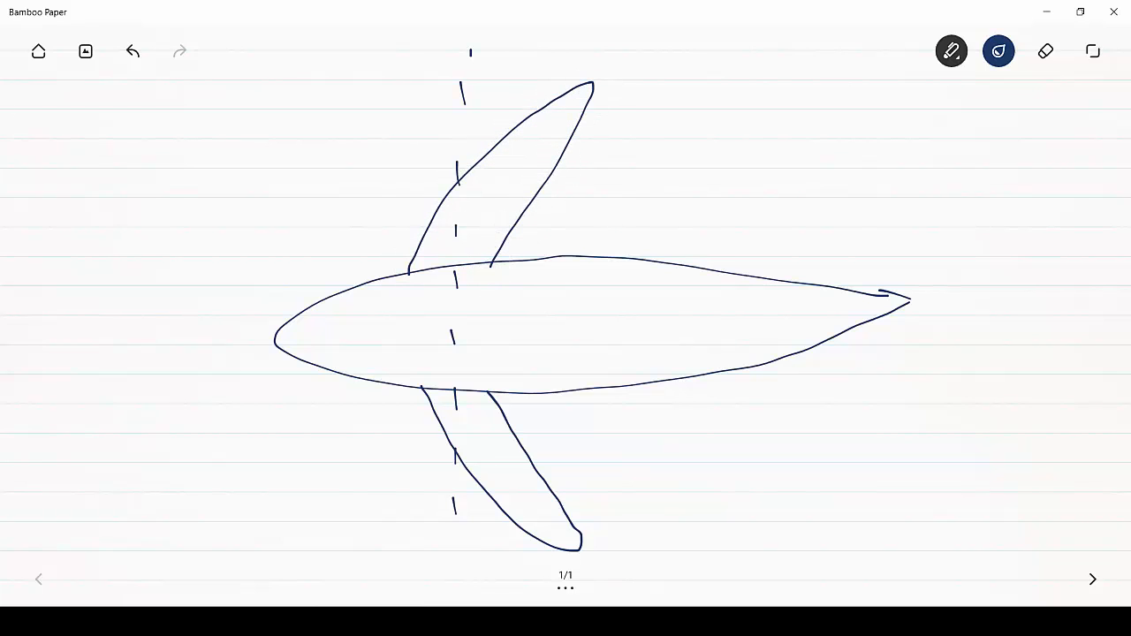
# Place the sketch beside Excel and show the c_avg formula on the Aerodynamics @ Cruising Alt sheet
pyautogui.doubleClick(663, 16)
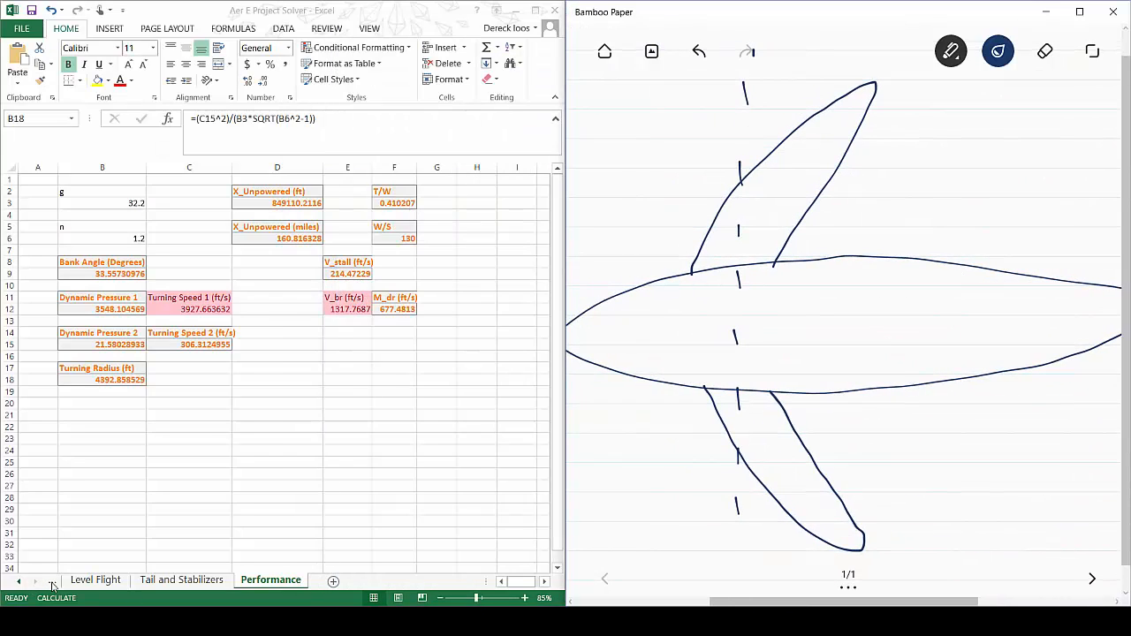
pyautogui.click(49, 585)
pyautogui.click(51, 585)
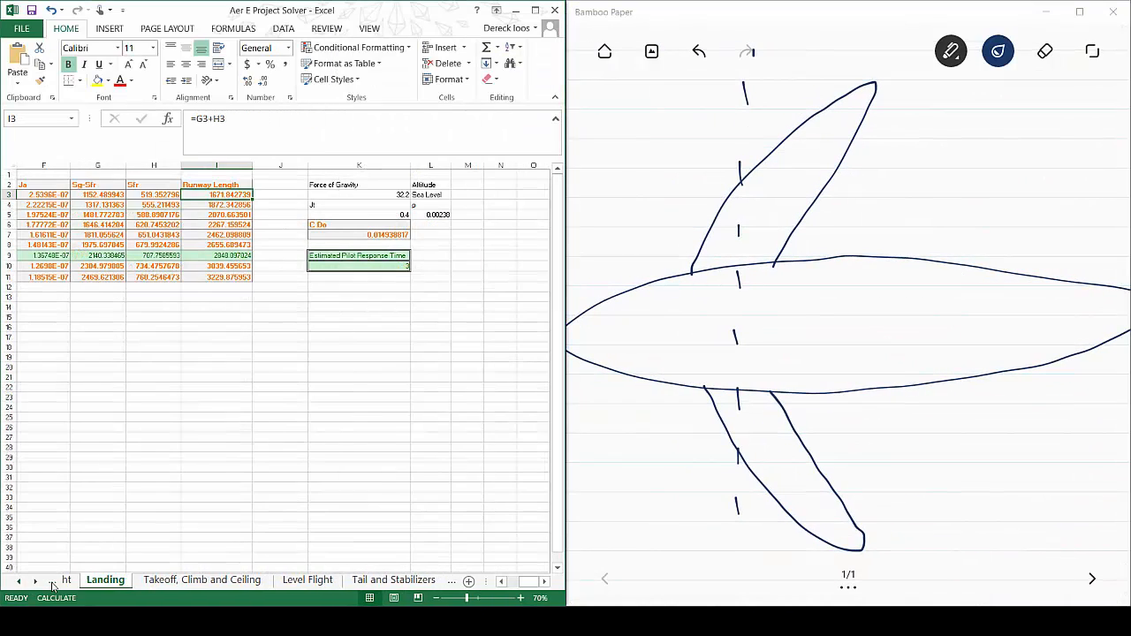
pyautogui.click(52, 585)
pyautogui.click(51, 585)
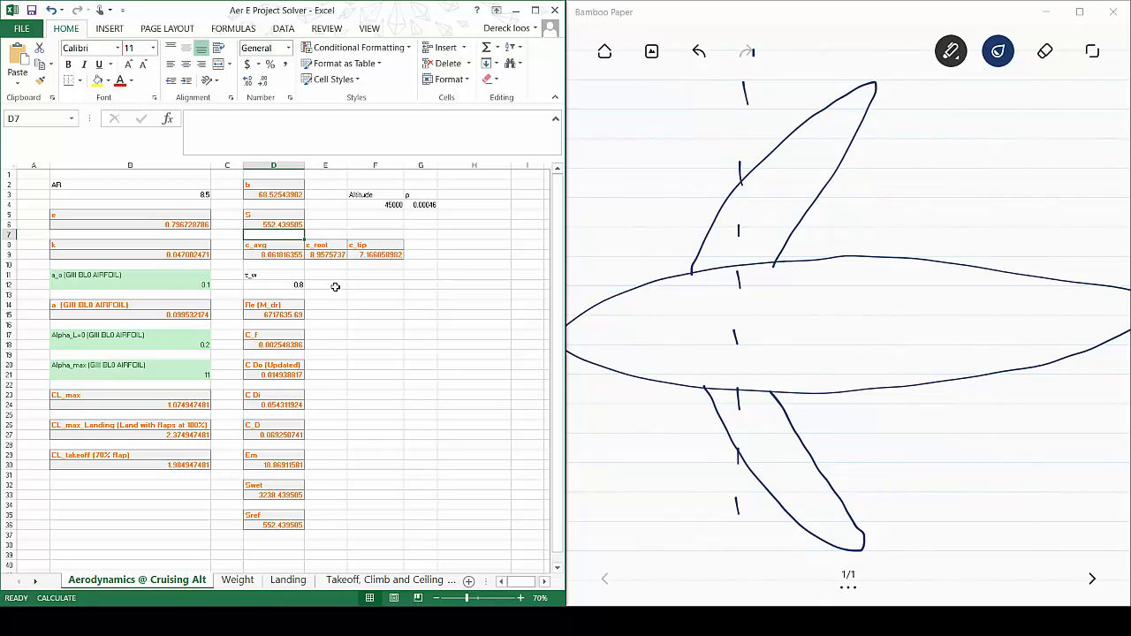
pyautogui.press('Down')
pyautogui.press('Down')
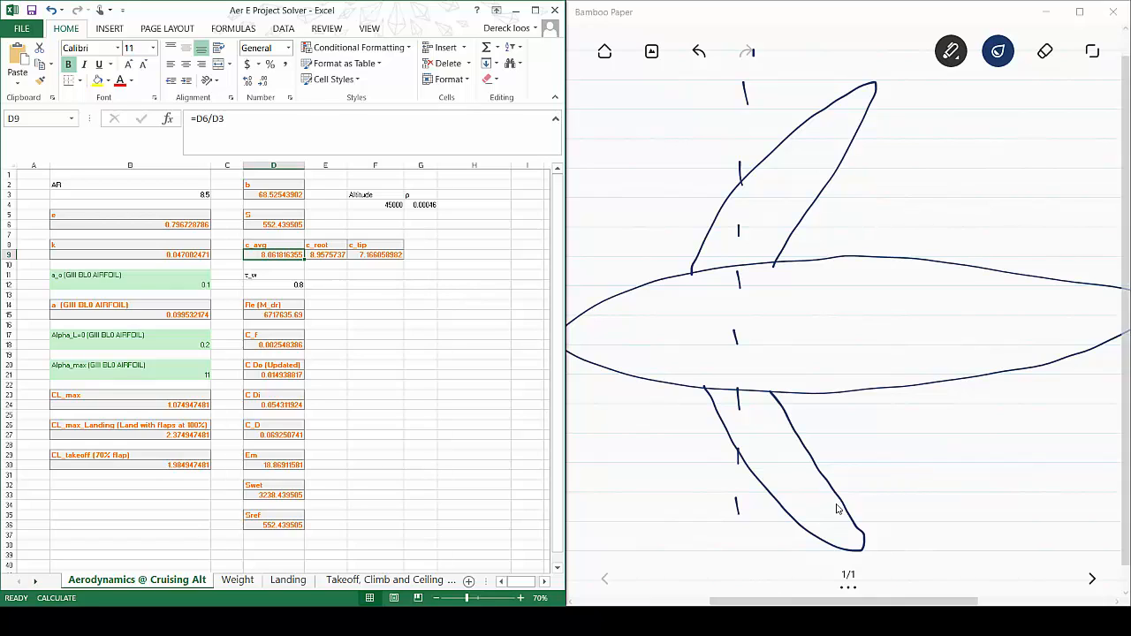
# Bracket the wing root chord on both sides of the dashed line, labelling the rear portion 3/4 and the front portion 1/4
pyautogui.moveTo(738, 376)
pyautogui.mouseDown()
pyautogui.moveTo(737, 354)
pyautogui.moveTo(776, 356)
pyautogui.moveTo(776, 389)
pyautogui.mouseUp()
pyautogui.moveTo(752, 303)
pyautogui.mouseDown()
pyautogui.moveTo(750, 322)
pyautogui.moveTo(782, 269)
pyautogui.moveTo(793, 338)
pyautogui.mouseUp()
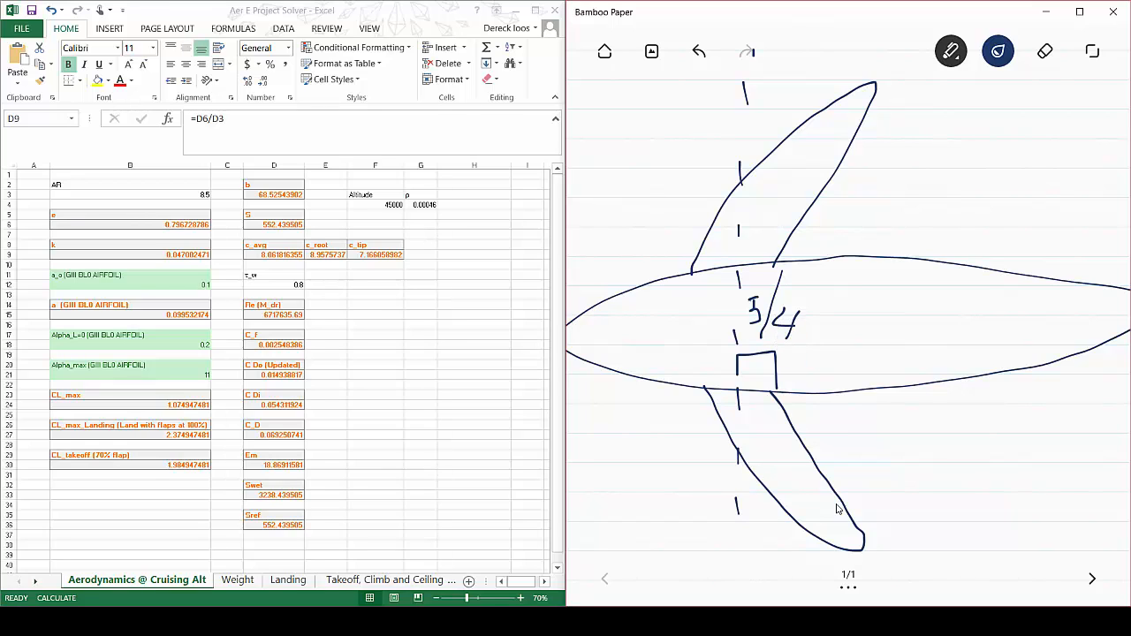
pyautogui.moveTo(700, 355)
pyautogui.mouseDown()
pyautogui.moveTo(699, 370)
pyautogui.moveTo(716, 350)
pyautogui.moveTo(727, 370)
pyautogui.mouseUp()
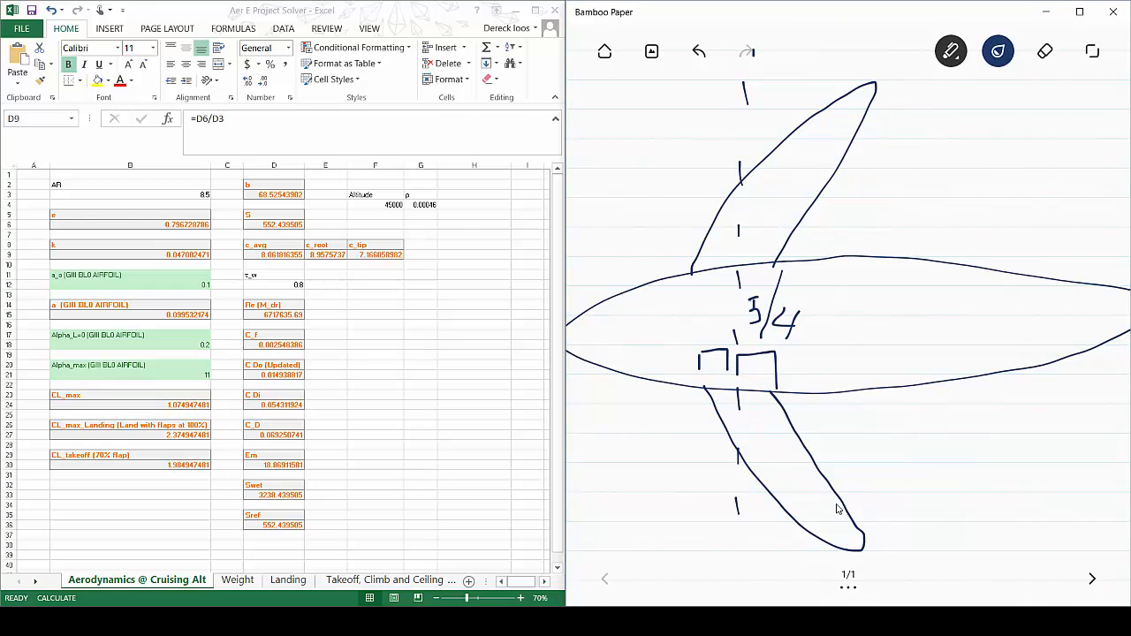
pyautogui.moveTo(691, 303)
pyautogui.mouseDown()
pyautogui.moveTo(695, 332)
pyautogui.moveTo(719, 334)
pyautogui.moveTo(714, 343)
pyautogui.mouseUp()
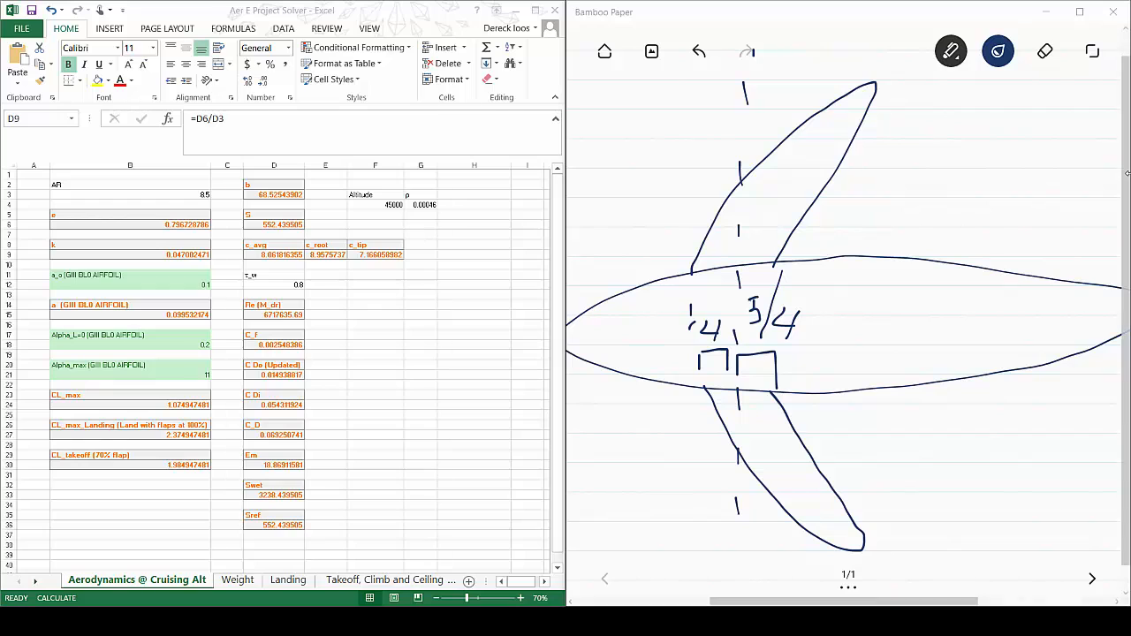
# Clear the aircraft sketch off the page and write C_VT = to start the vertical tail equation
pyautogui.click(1044, 51)
pyautogui.click(1045, 51)
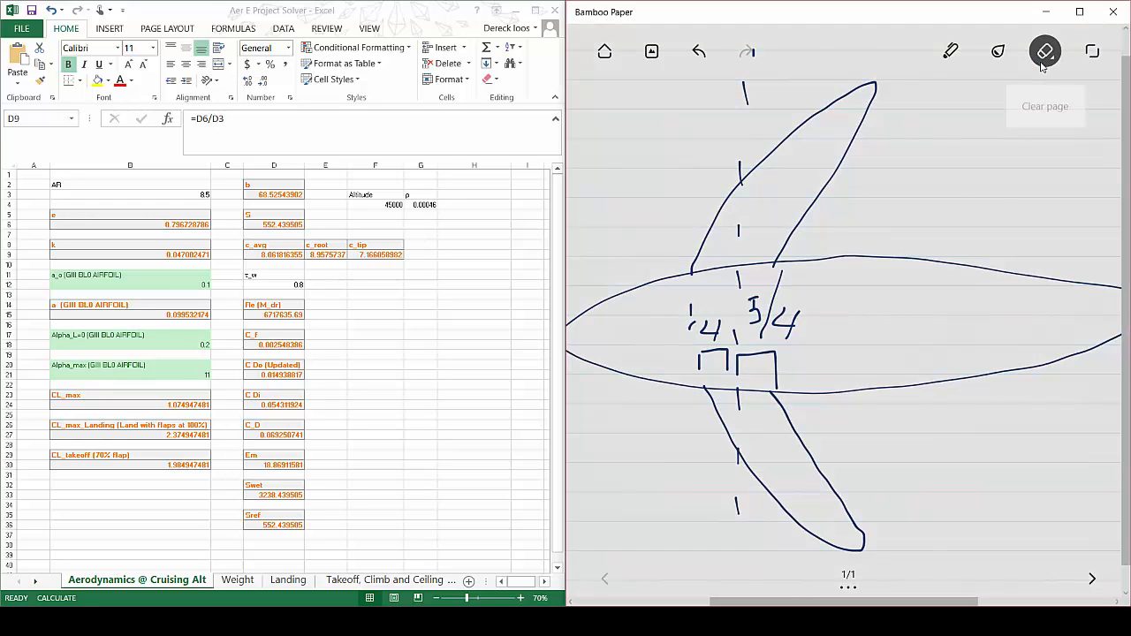
pyautogui.click(1043, 98)
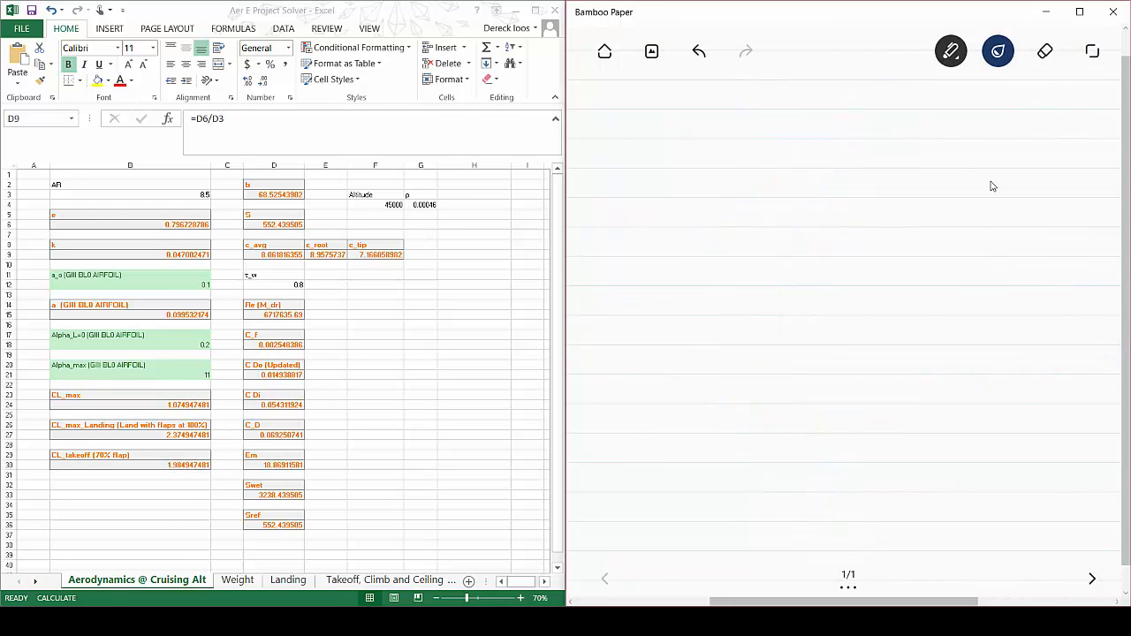
pyautogui.moveTo(648, 145)
pyautogui.mouseDown()
pyautogui.moveTo(649, 209)
pyautogui.moveTo(710, 209)
pyautogui.mouseUp()
pyautogui.moveTo(698, 209); pyautogui.dragTo(698, 239)
pyautogui.moveTo(720, 176)
pyautogui.mouseDown()
pyautogui.moveTo(754, 175)
pyautogui.moveTo(759, 196)
pyautogui.mouseUp()
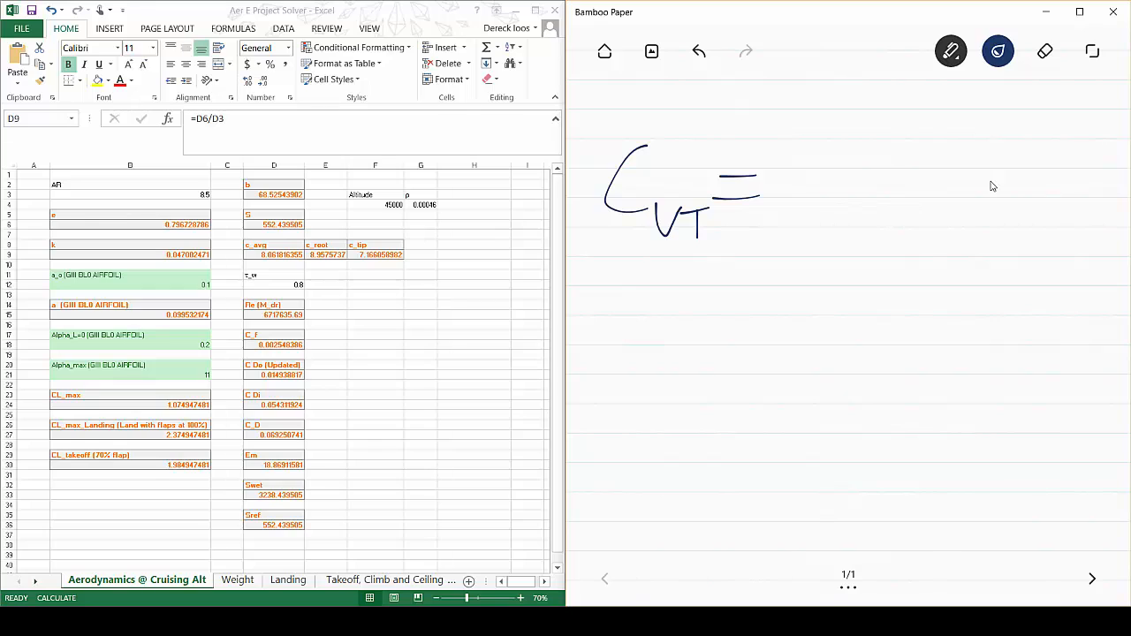
# Complete the vertical tail equation with the fraction L S_VT over b_w S_w
pyautogui.moveTo(813, 88)
pyautogui.mouseDown()
pyautogui.moveTo(803, 161)
pyautogui.moveTo(865, 166)
pyautogui.mouseUp()
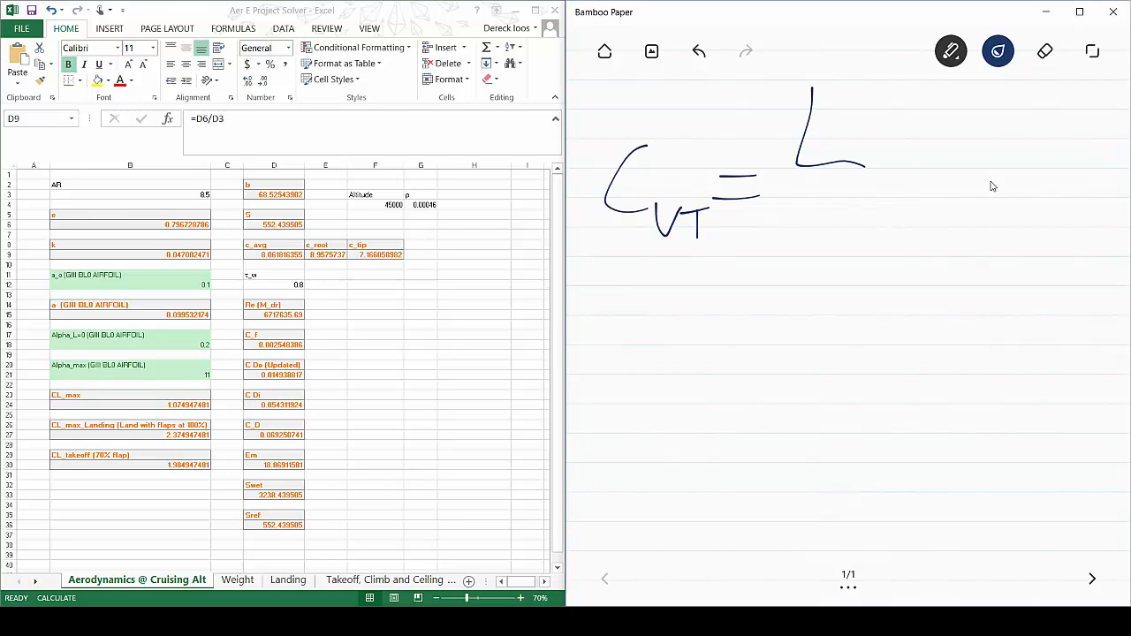
pyautogui.moveTo(928, 103)
pyautogui.mouseDown()
pyautogui.moveTo(889, 177)
pyautogui.moveTo(954, 189)
pyautogui.moveTo(964, 171)
pyautogui.mouseUp()
pyautogui.moveTo(976, 163)
pyautogui.mouseDown()
pyautogui.moveTo(976, 194)
pyautogui.moveTo(997, 163)
pyautogui.mouseUp()
pyautogui.moveTo(783, 222); pyautogui.dragTo(1031, 229)
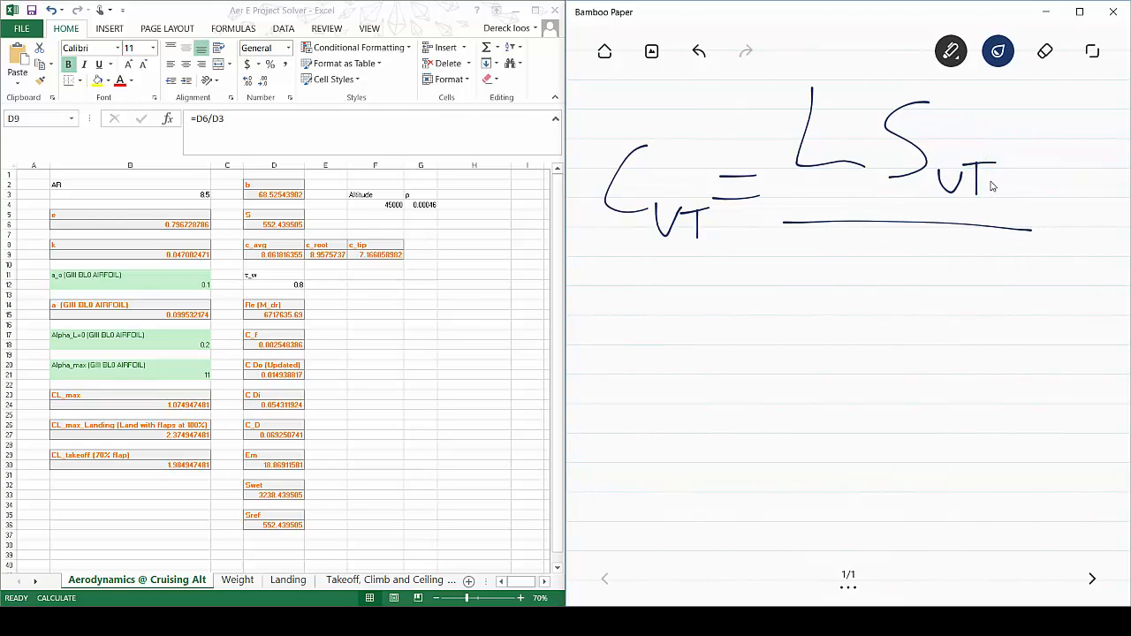
pyautogui.moveTo(806, 234)
pyautogui.mouseDown()
pyautogui.moveTo(823, 283)
pyautogui.moveTo(809, 309)
pyautogui.moveTo(877, 315)
pyautogui.mouseUp()
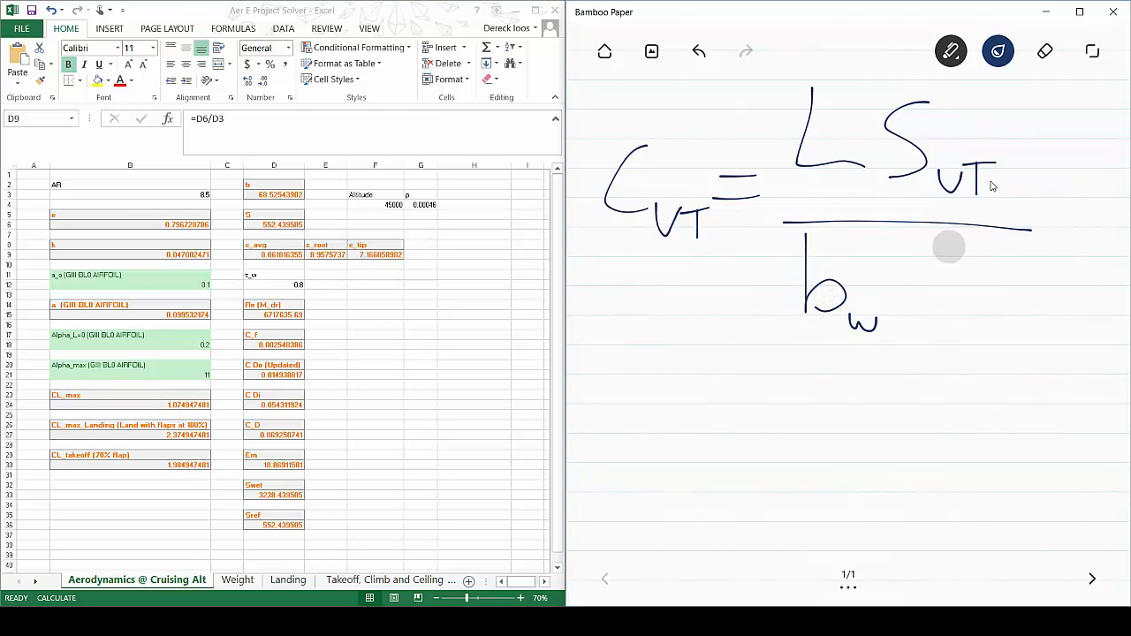
pyautogui.moveTo(955, 251)
pyautogui.mouseDown()
pyautogui.moveTo(915, 320)
pyautogui.moveTo(996, 319)
pyautogui.mouseUp()
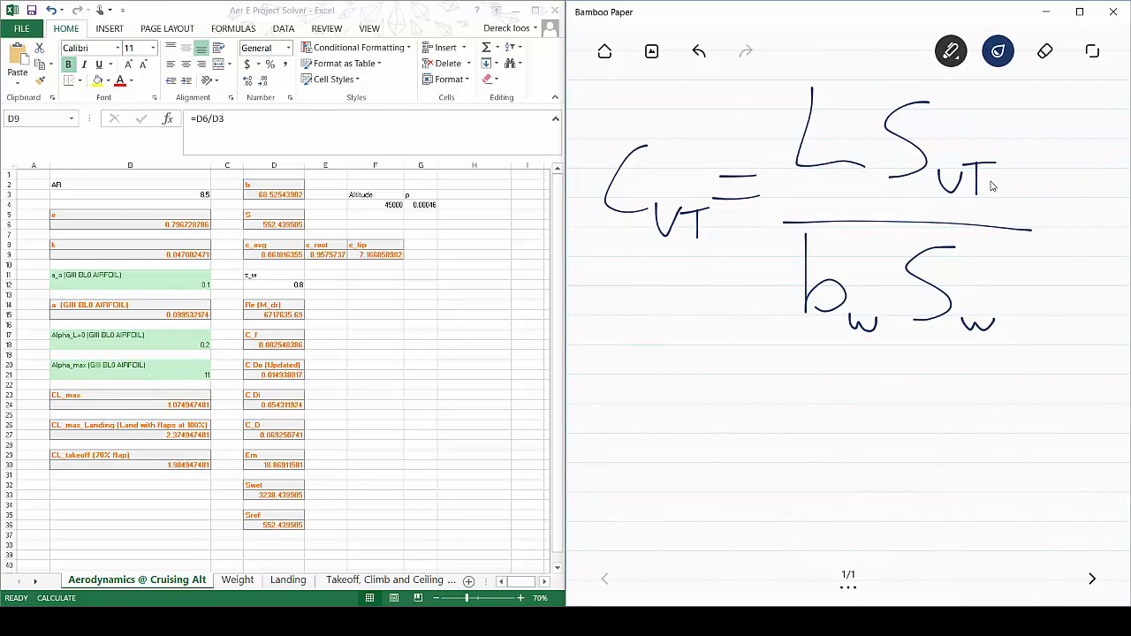
# Write the horizontal tail equation C_HT = L S_HT over c_w S_w below the vertical tail equation
pyautogui.moveTo(630, 405)
pyautogui.mouseDown()
pyautogui.moveTo(691, 479)
pyautogui.moveTo(705, 461)
pyautogui.moveTo(732, 475)
pyautogui.moveTo(764, 437)
pyautogui.moveTo(828, 412)
pyautogui.moveTo(840, 426)
pyautogui.mouseUp()
pyautogui.moveTo(876, 358)
pyautogui.mouseDown()
pyautogui.moveTo(899, 410)
pyautogui.moveTo(925, 409)
pyautogui.mouseUp()
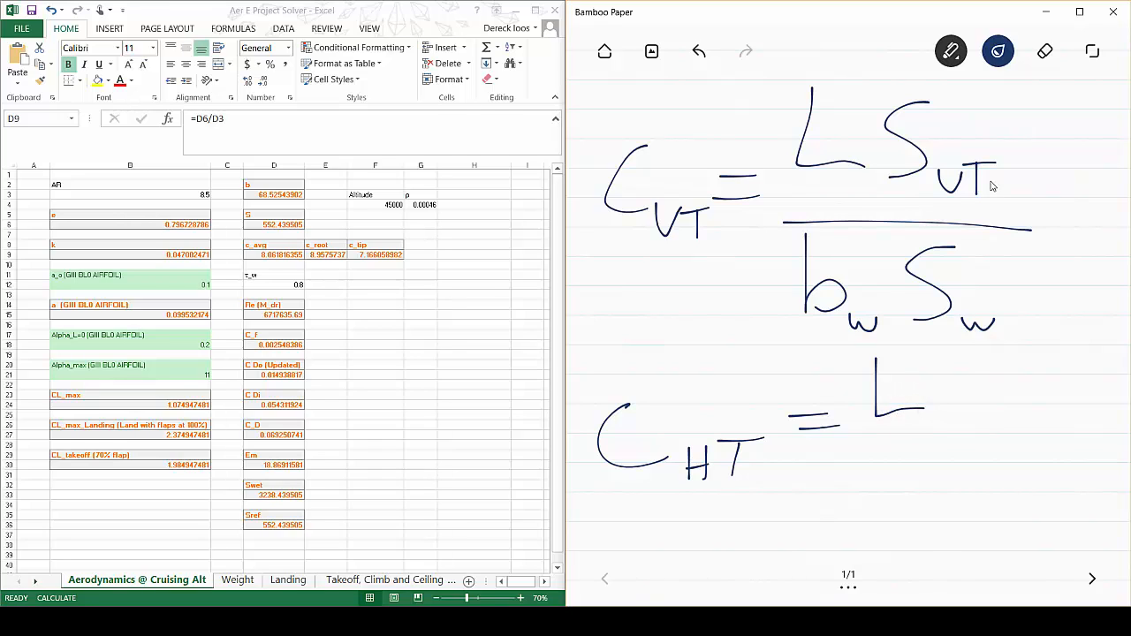
pyautogui.moveTo(986, 358)
pyautogui.mouseDown()
pyautogui.moveTo(980, 398)
pyautogui.moveTo(957, 421)
pyautogui.mouseUp()
pyautogui.moveTo(1007, 425)
pyautogui.mouseDown()
pyautogui.moveTo(998, 449)
pyautogui.moveTo(1026, 431)
pyautogui.moveTo(1022, 450)
pyautogui.moveTo(1046, 447)
pyautogui.moveTo(1072, 410)
pyautogui.mouseUp()
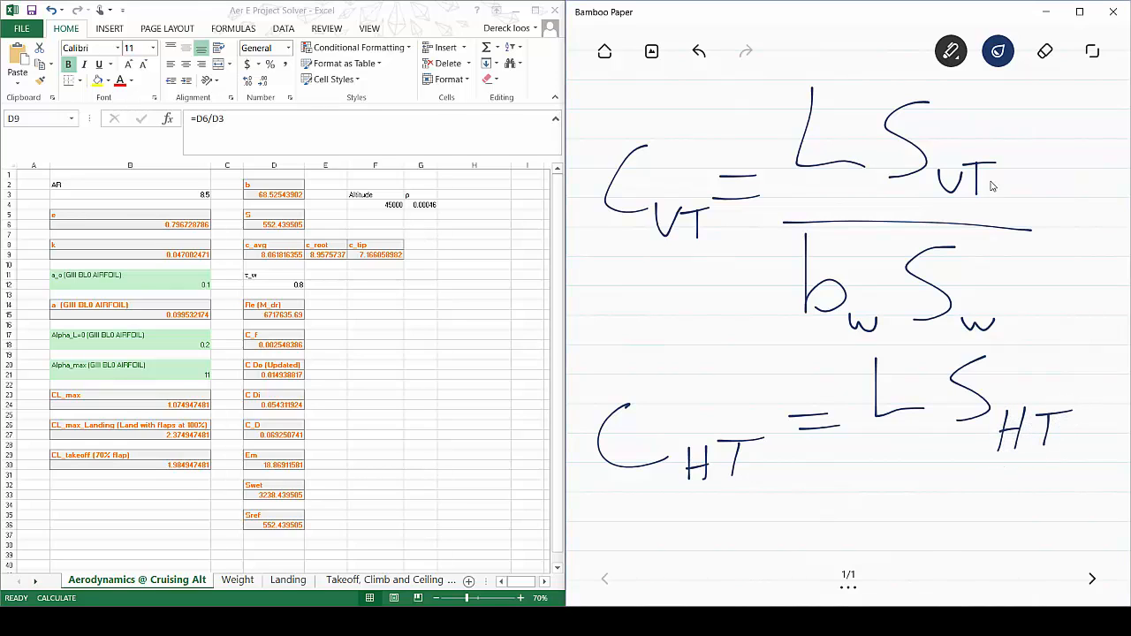
pyautogui.moveTo(853, 462); pyautogui.dragTo(1067, 461)
pyautogui.moveTo(889, 492)
pyautogui.mouseDown()
pyautogui.moveTo(891, 528)
pyautogui.moveTo(935, 511)
pyautogui.mouseUp()
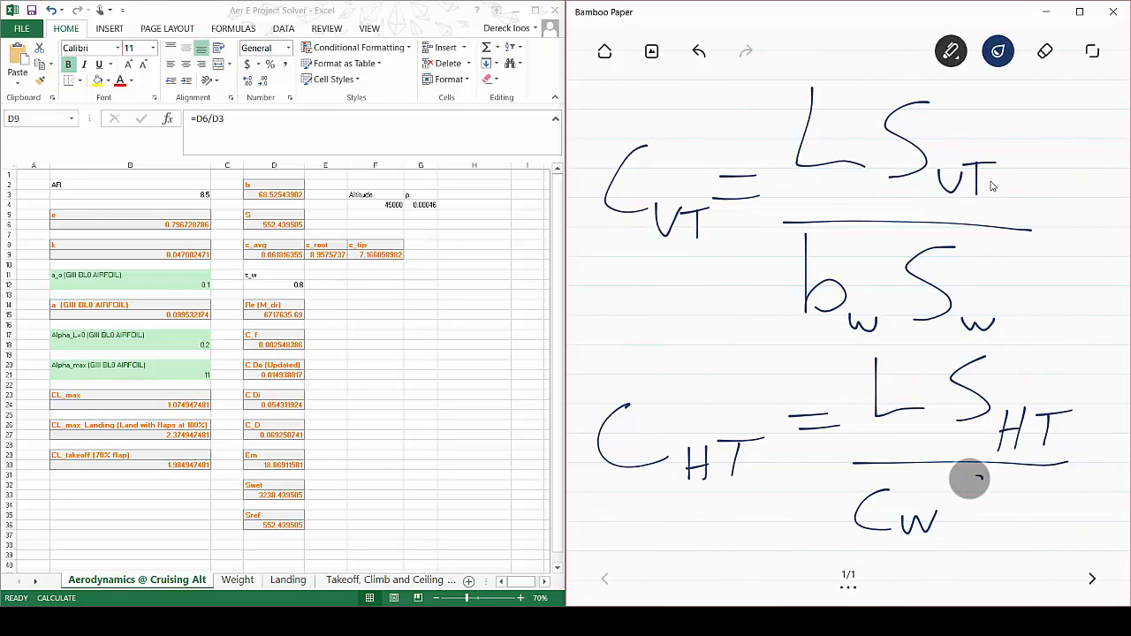
pyautogui.moveTo(996, 485)
pyautogui.mouseDown()
pyautogui.moveTo(970, 528)
pyautogui.moveTo(1033, 532)
pyautogui.moveTo(1042, 514)
pyautogui.mouseUp()
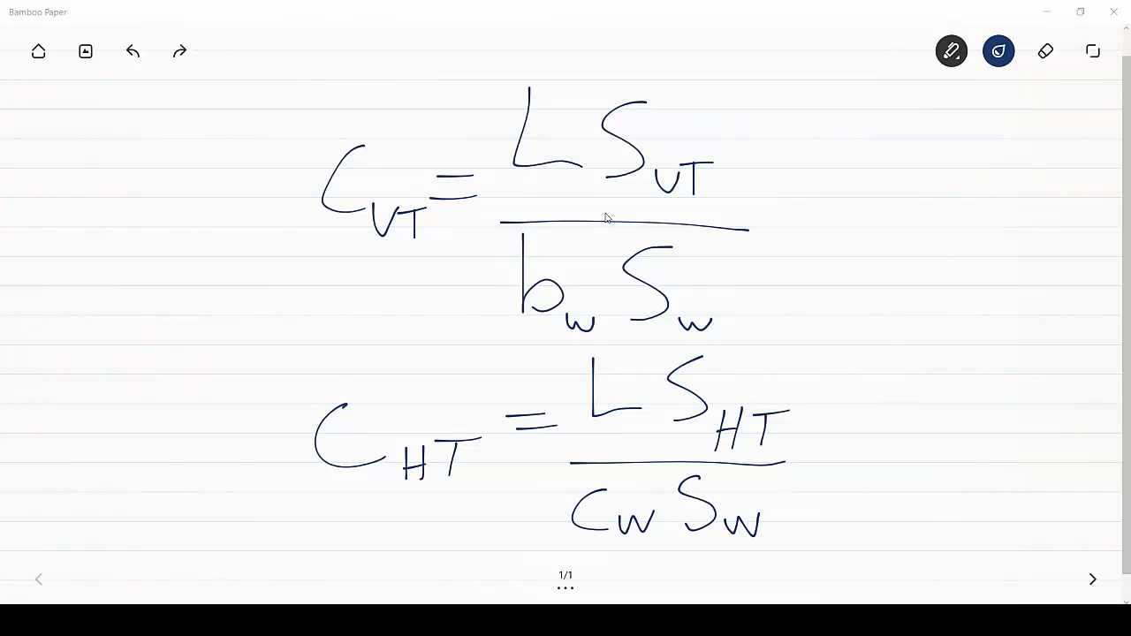
# Place the tail equations beside the Tail and Stabilizers sheet in Excel
pyautogui.moveTo(663, 12); pyautogui.dragTo(1129, 238)
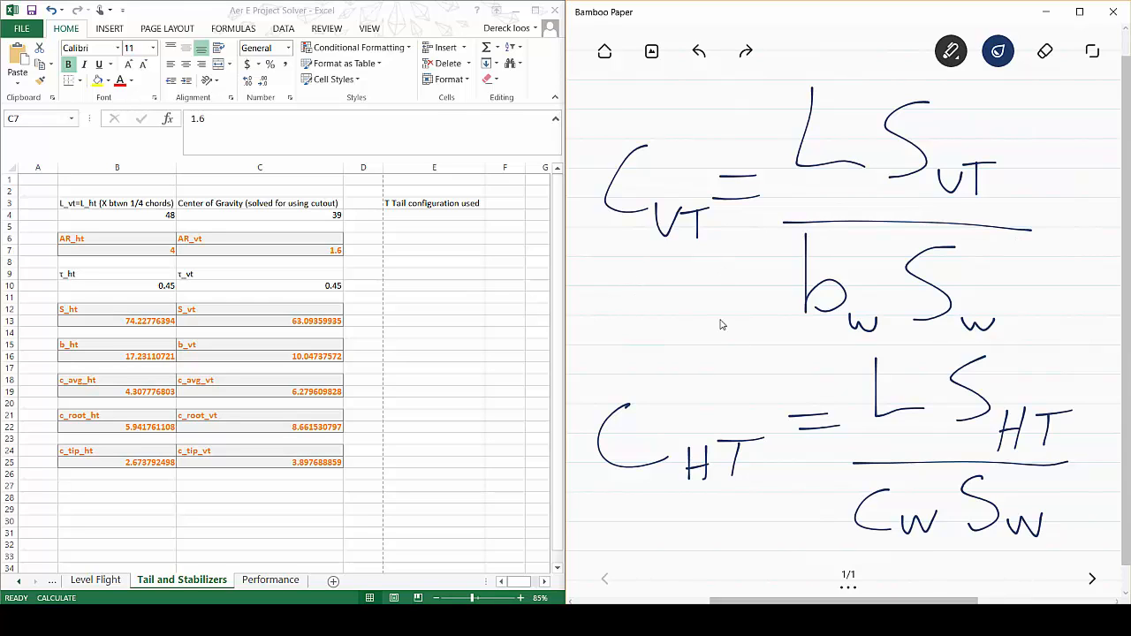